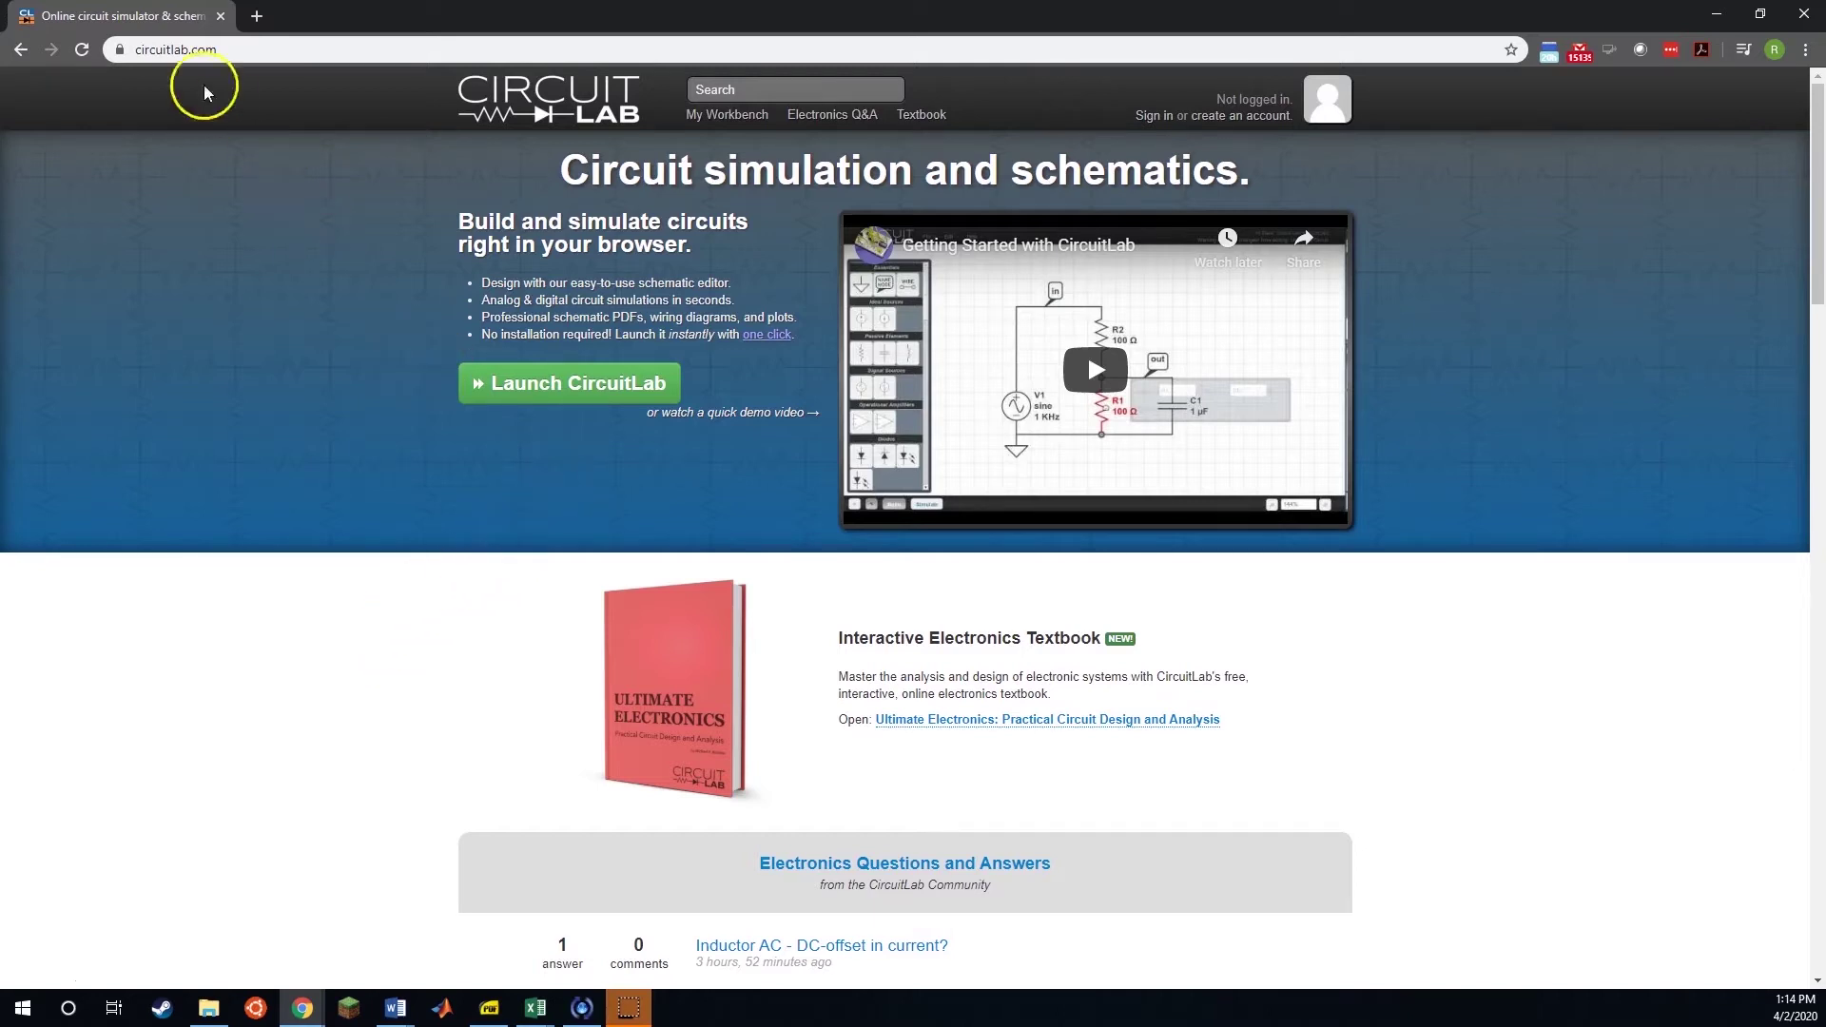
# - Launch the CircuitLab schematic editor, then start a new incognito browser window to reload it
pyautogui.click(556, 394)
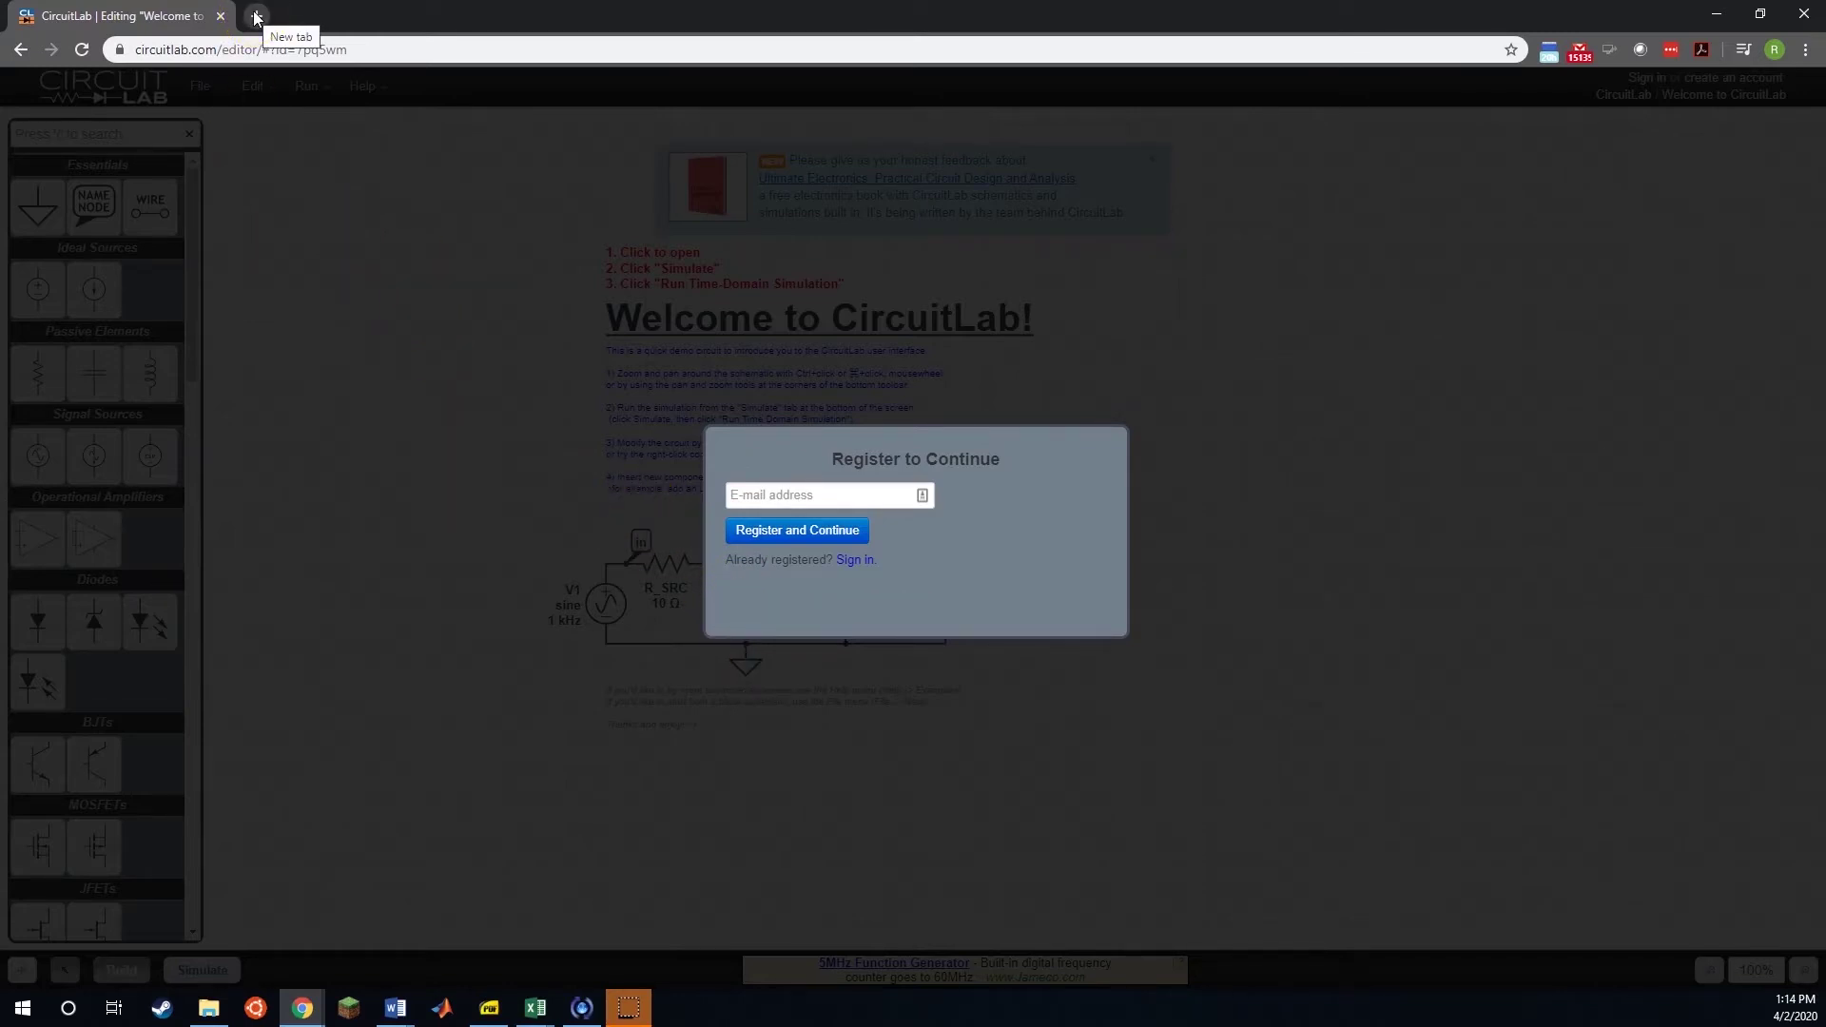
pyautogui.click(1805, 49)
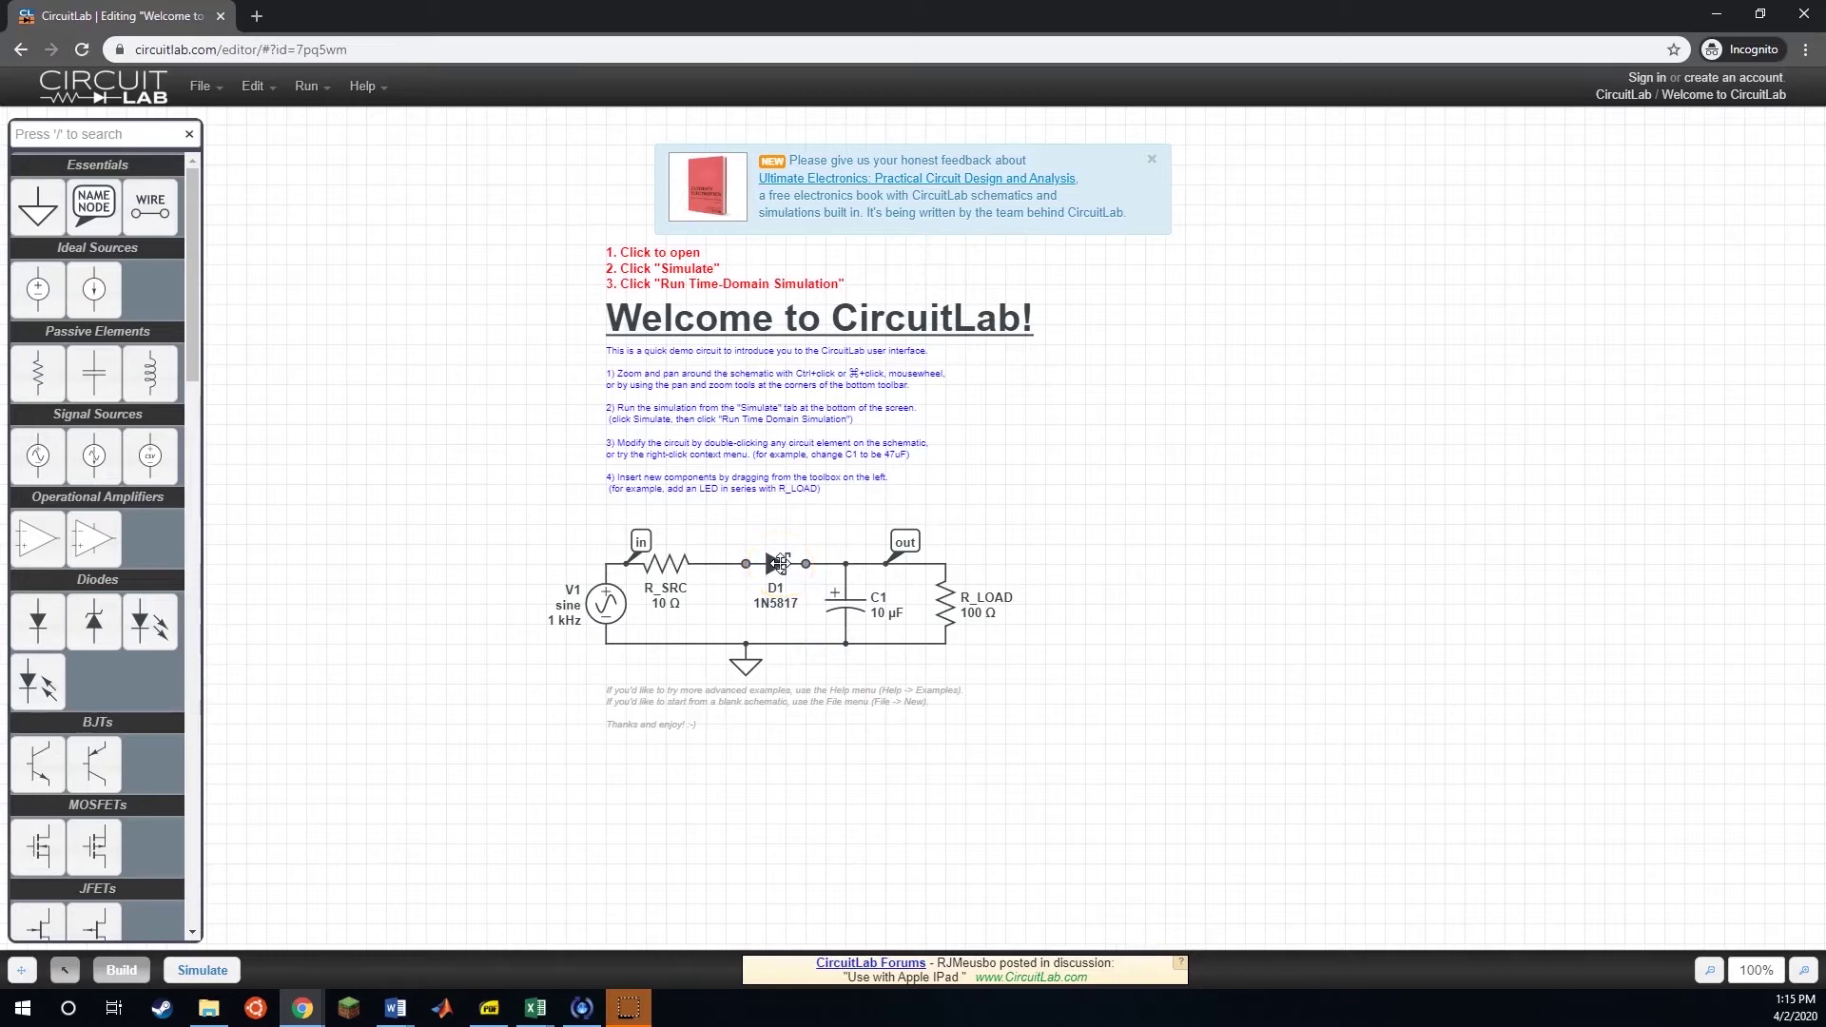
# - Delete diode D1 and the load resistor R_LOAD from the demo schematic
pyautogui.click(762, 619)
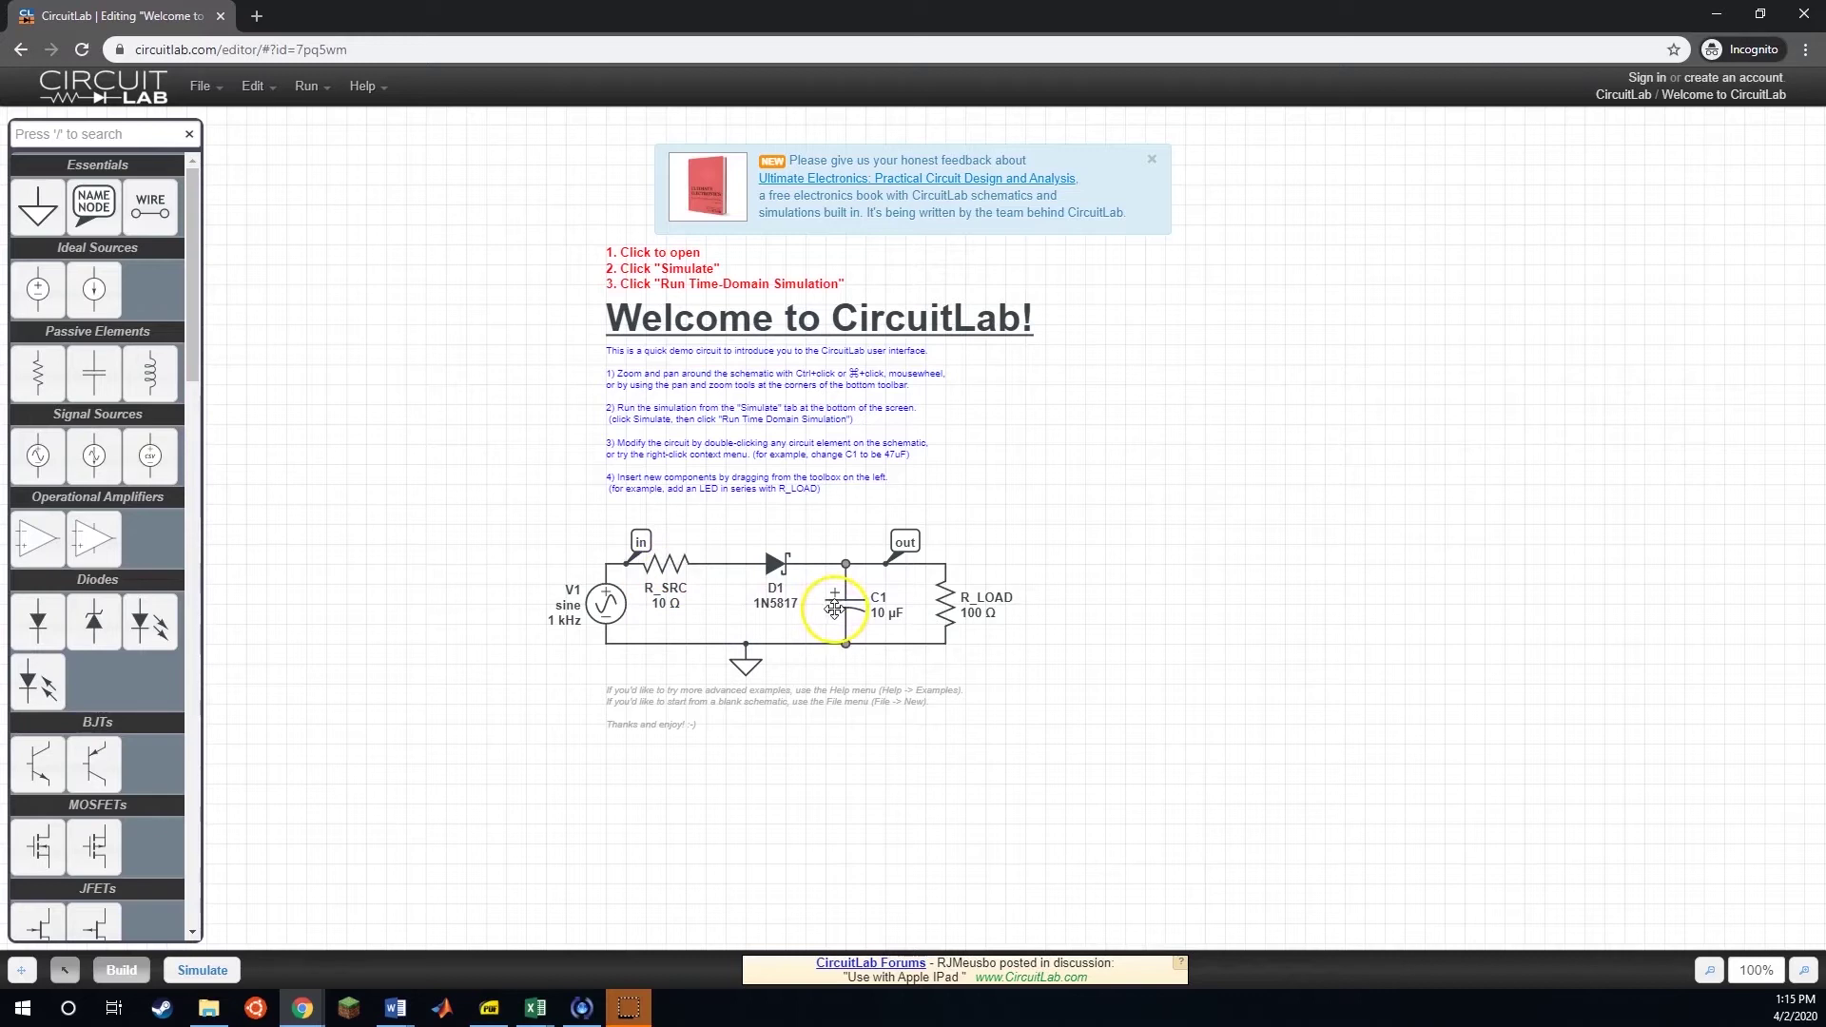
pyautogui.moveTo(775, 569); pyautogui.dragTo(775, 567)
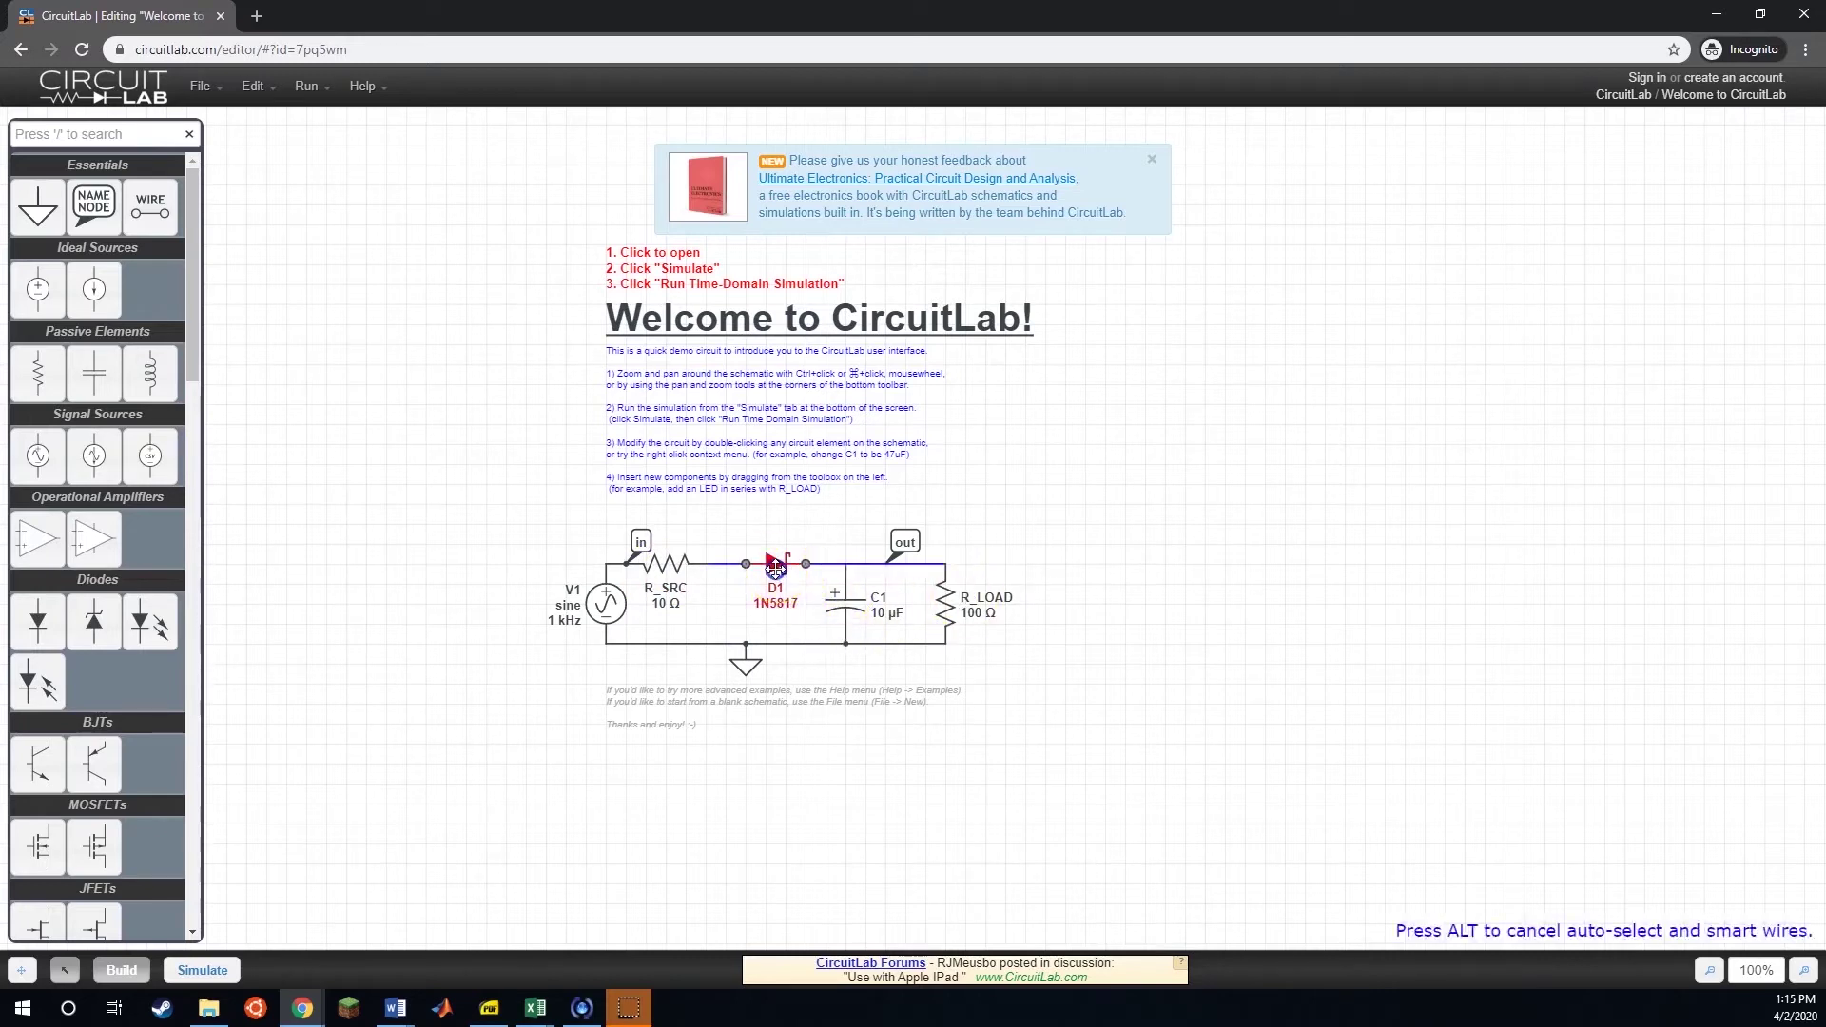
pyautogui.press('Delete')
pyautogui.click(997, 609)
pyautogui.press('Delete')
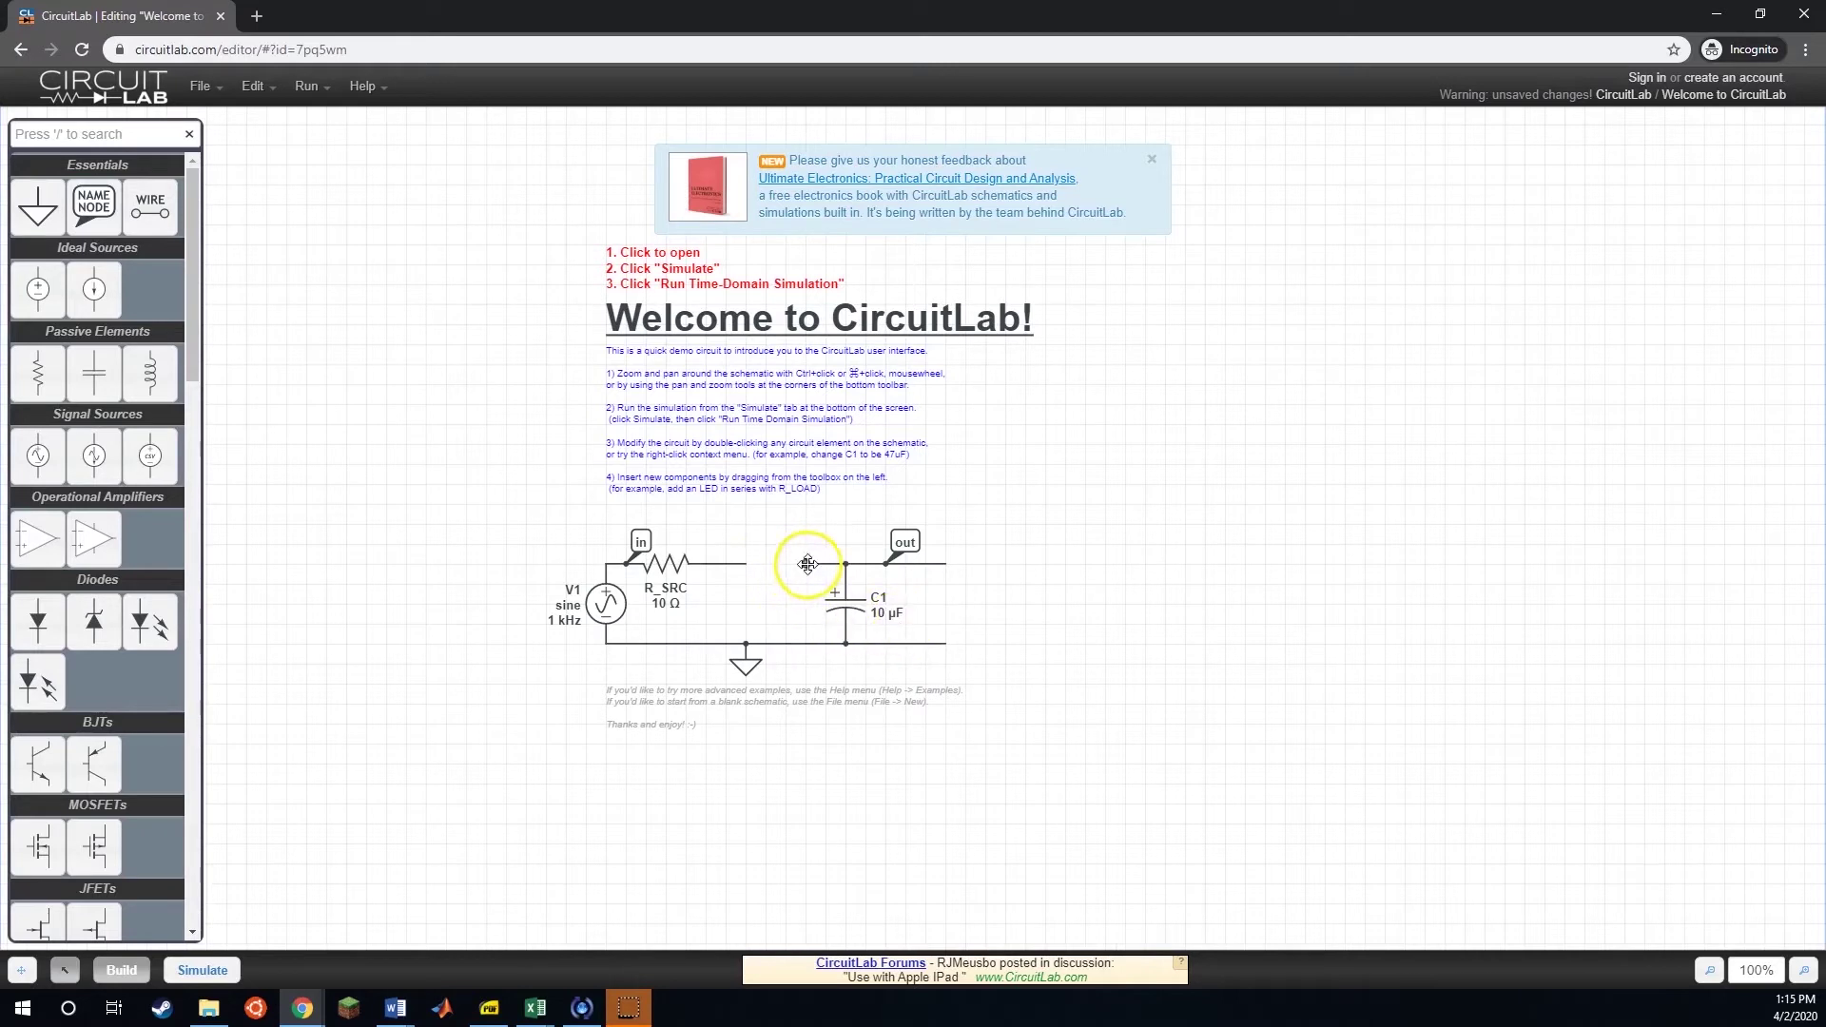
# - Wire R_SRC directly to C1's top lead and ground to C1's bottom lead
pyautogui.moveTo(806, 565); pyautogui.dragTo(749, 567)
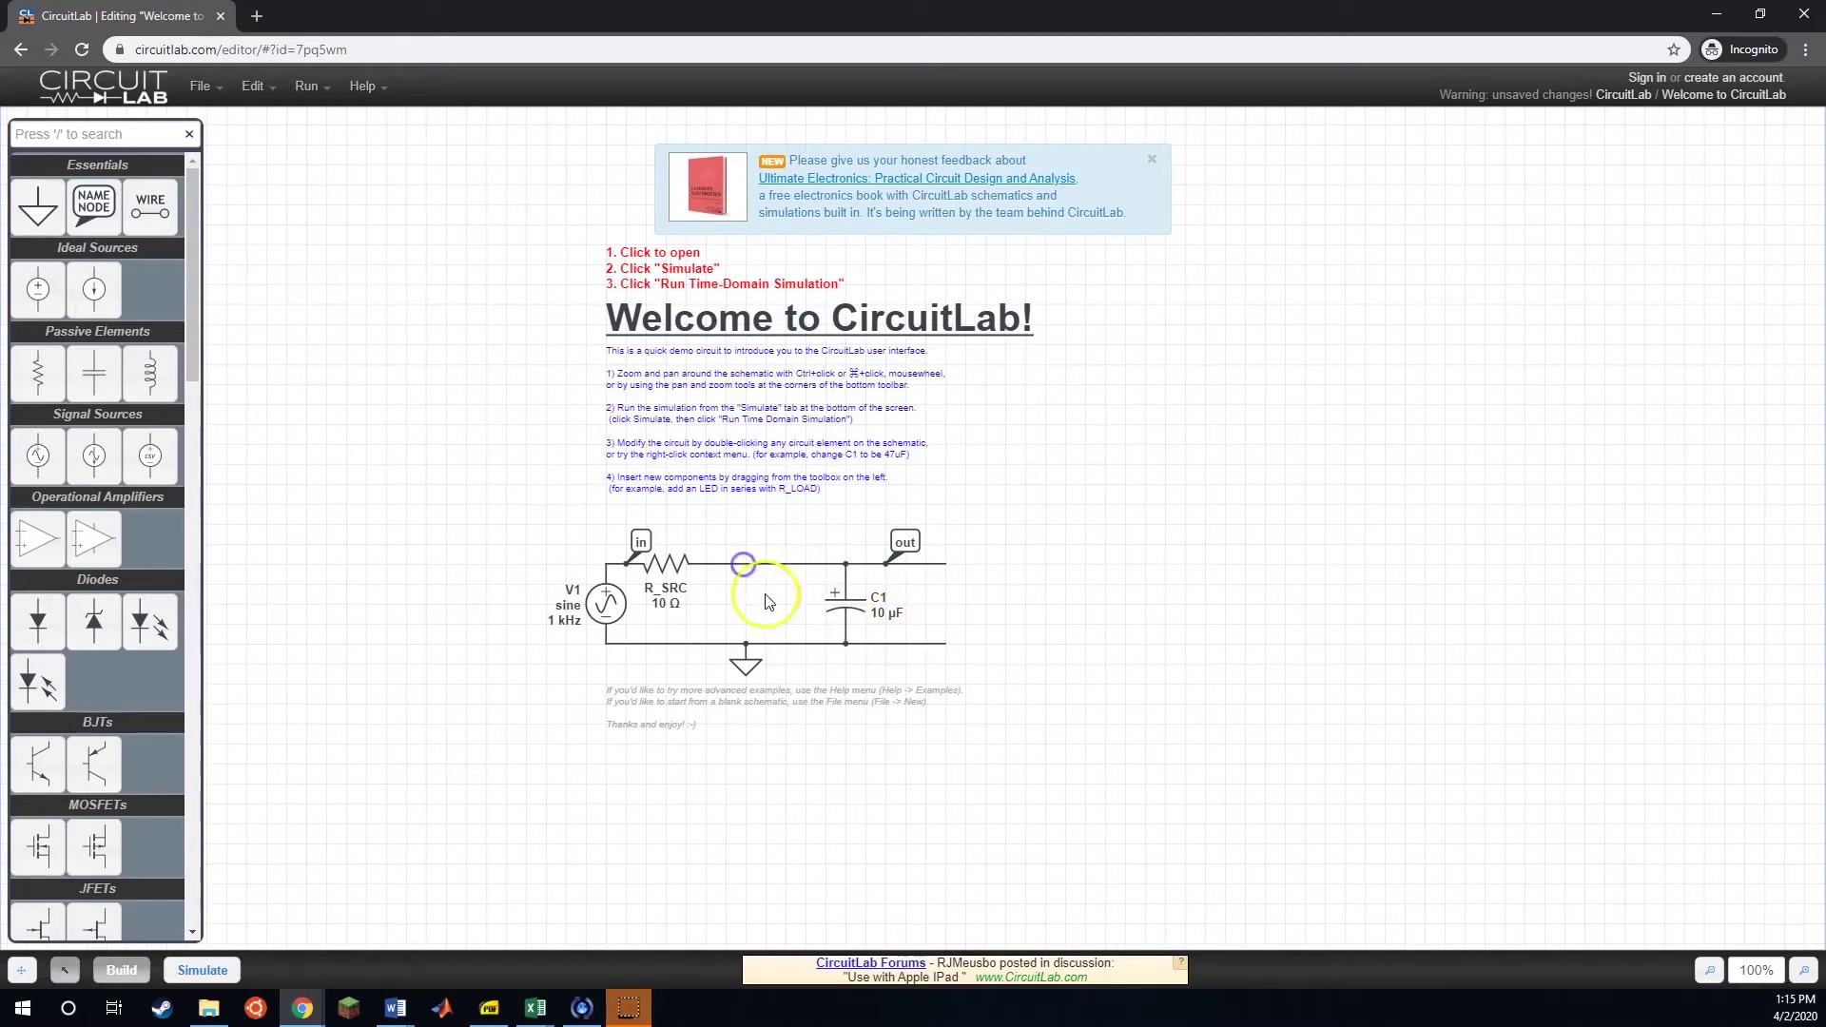
pyautogui.moveTo(937, 563); pyautogui.dragTo(862, 570)
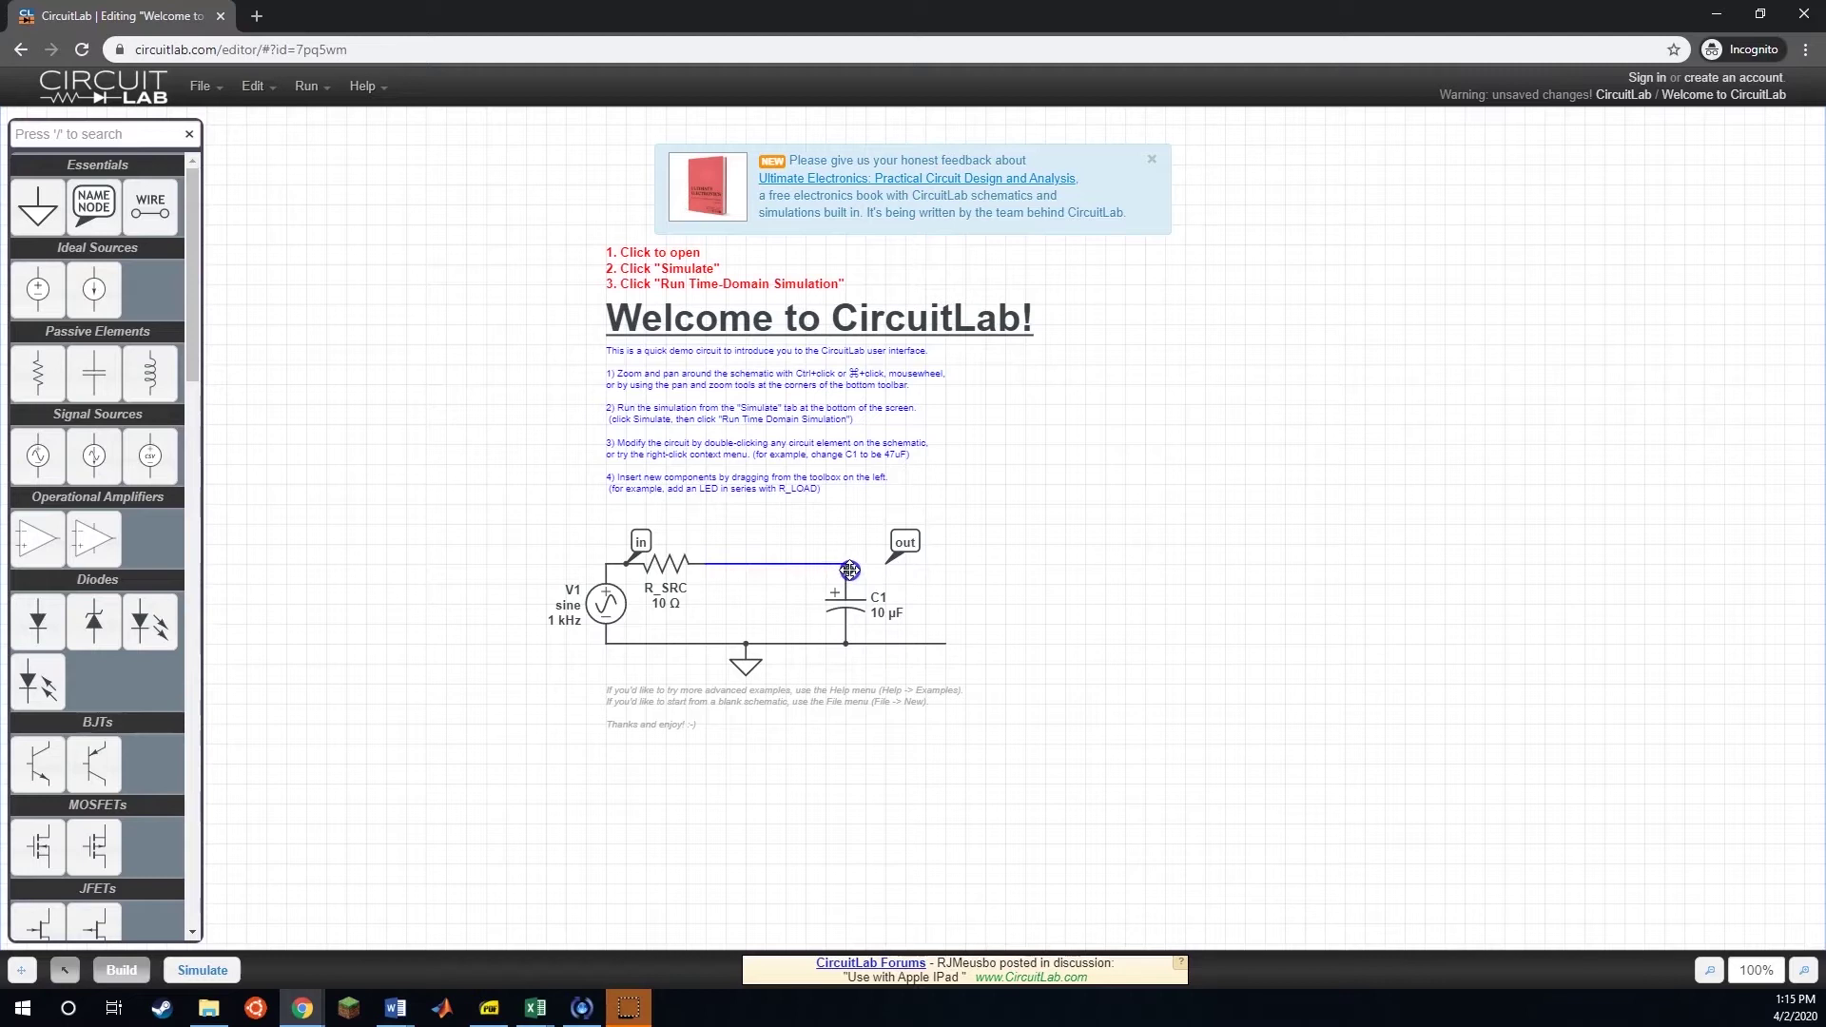
pyautogui.moveTo(942, 644); pyautogui.dragTo(845, 647)
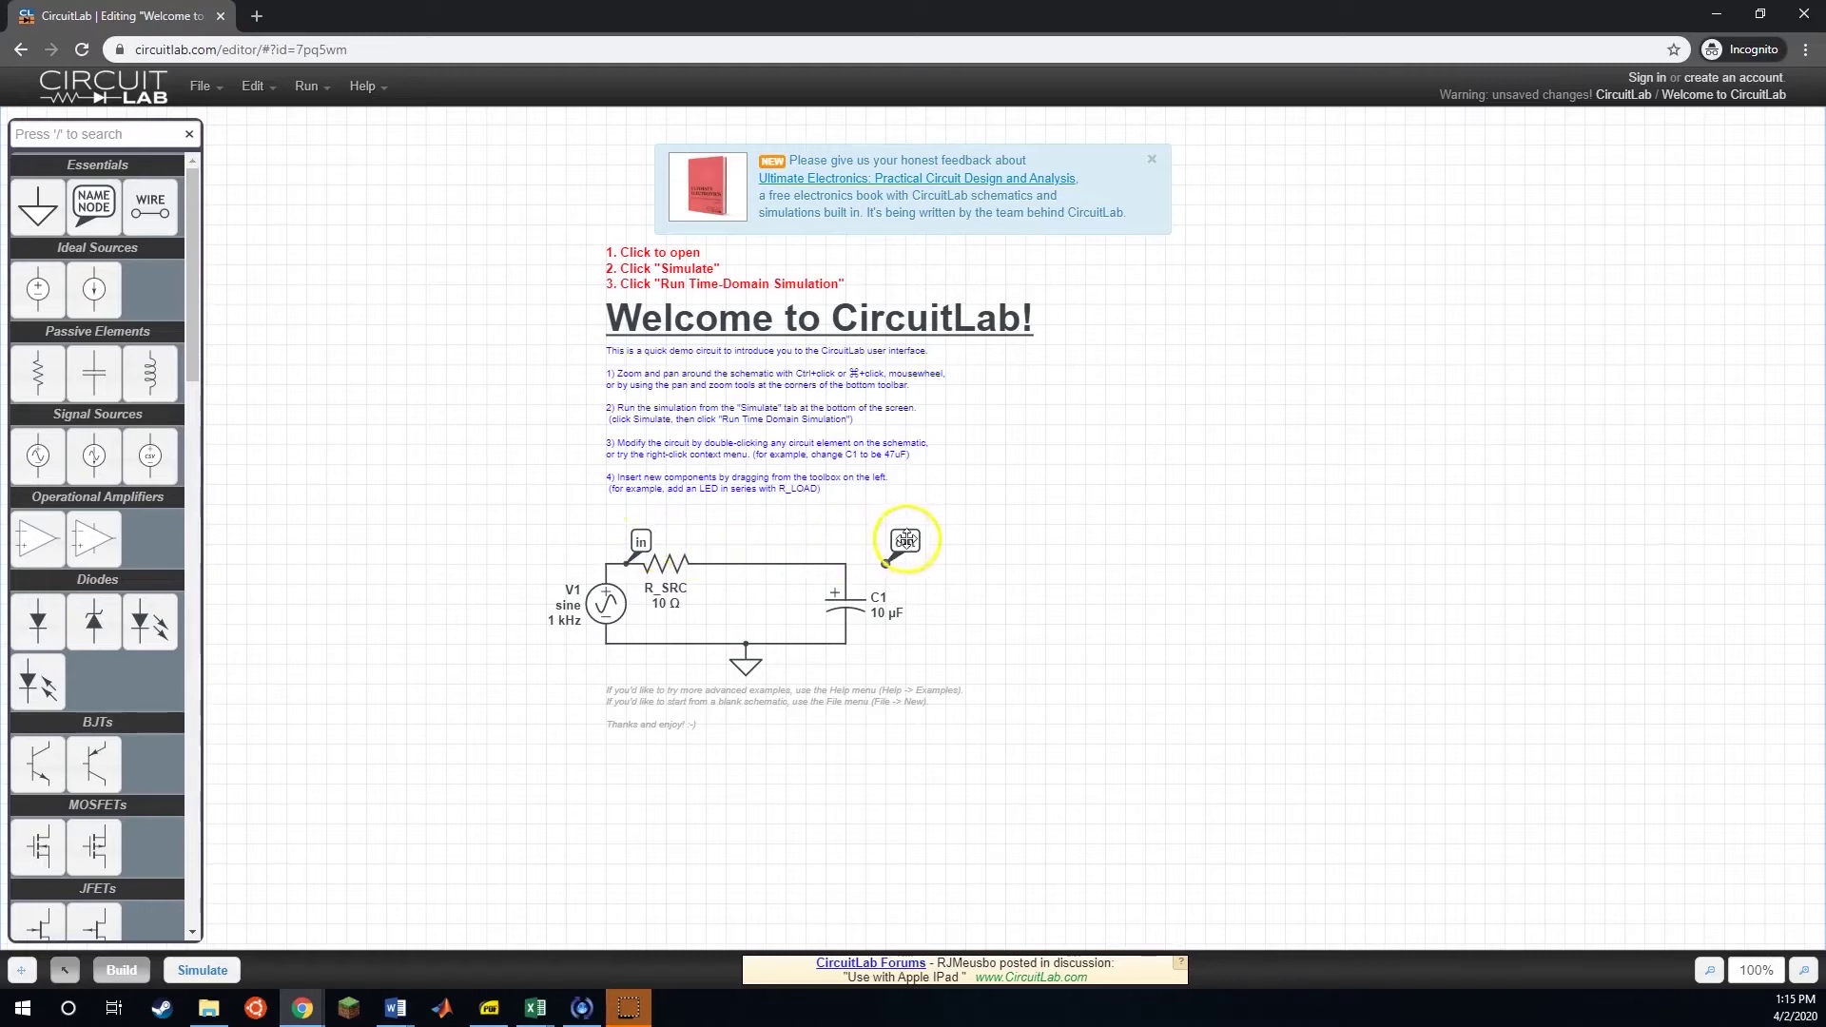
# - Drag the 'out' net label onto C1's top terminal and deselect it
pyautogui.moveTo(899, 542); pyautogui.dragTo(866, 541)
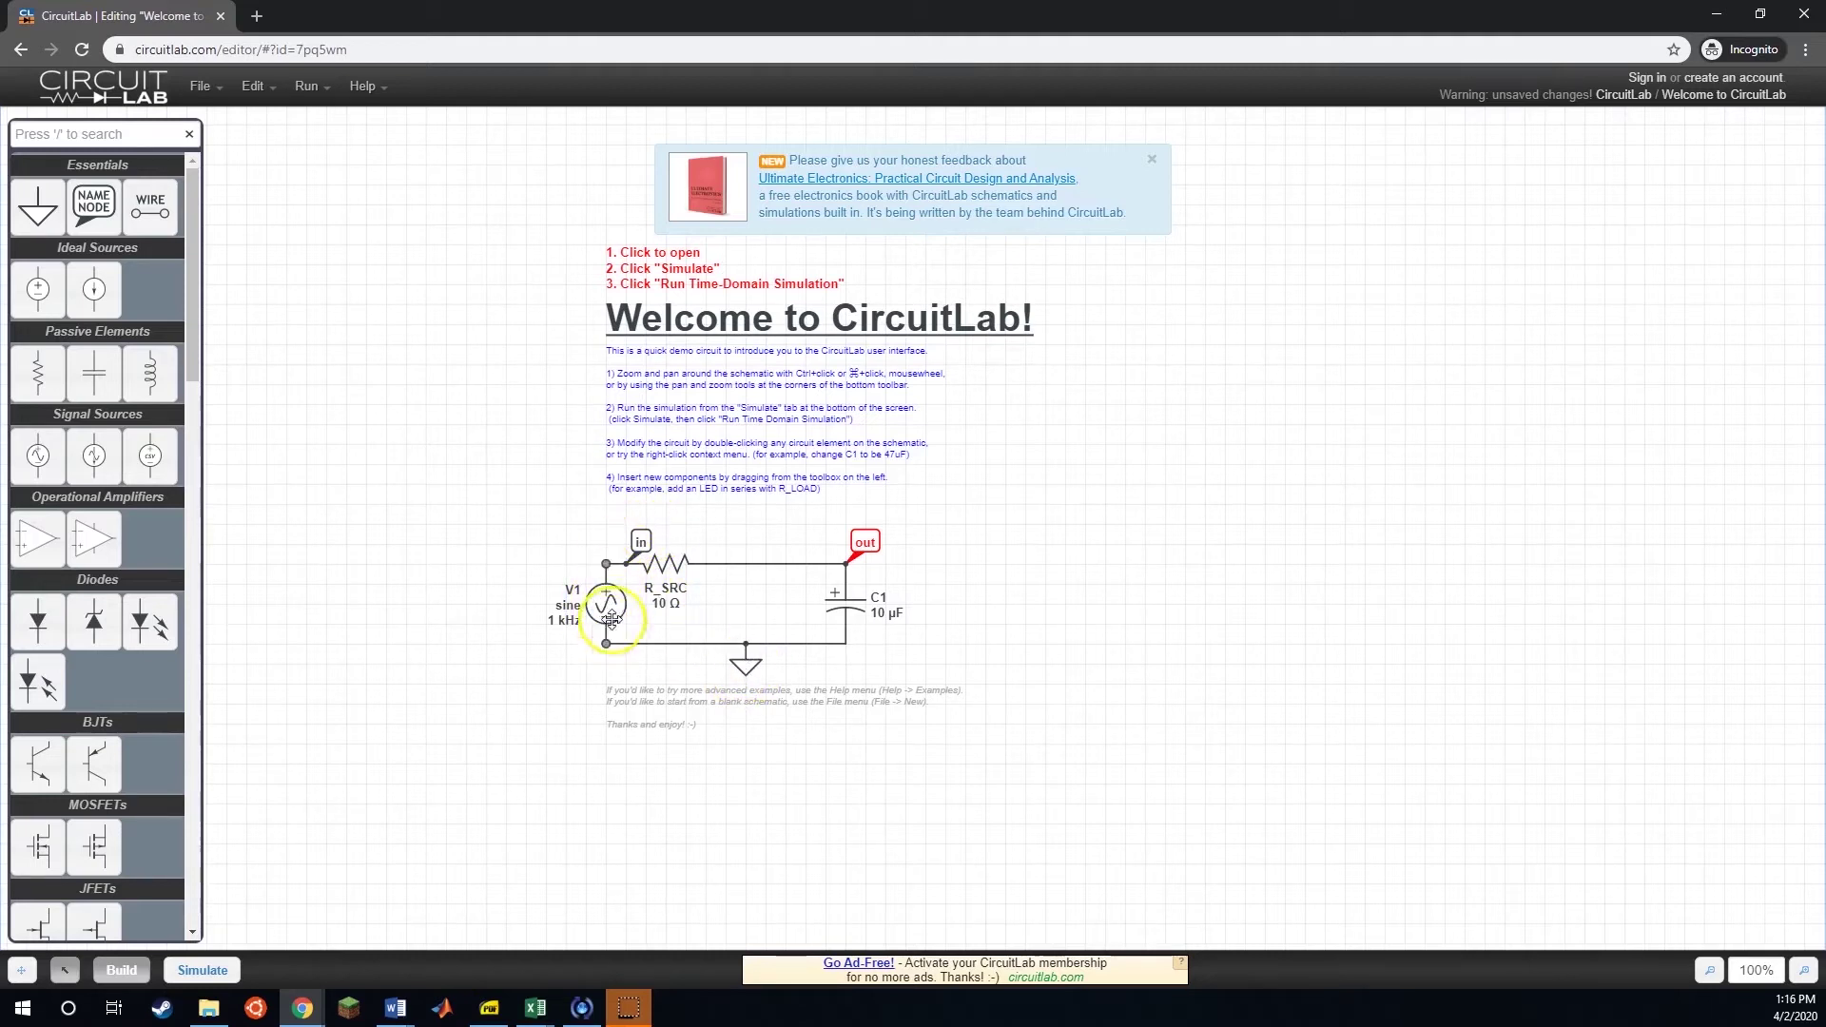
pyautogui.moveTo(859, 538); pyautogui.dragTo(852, 545)
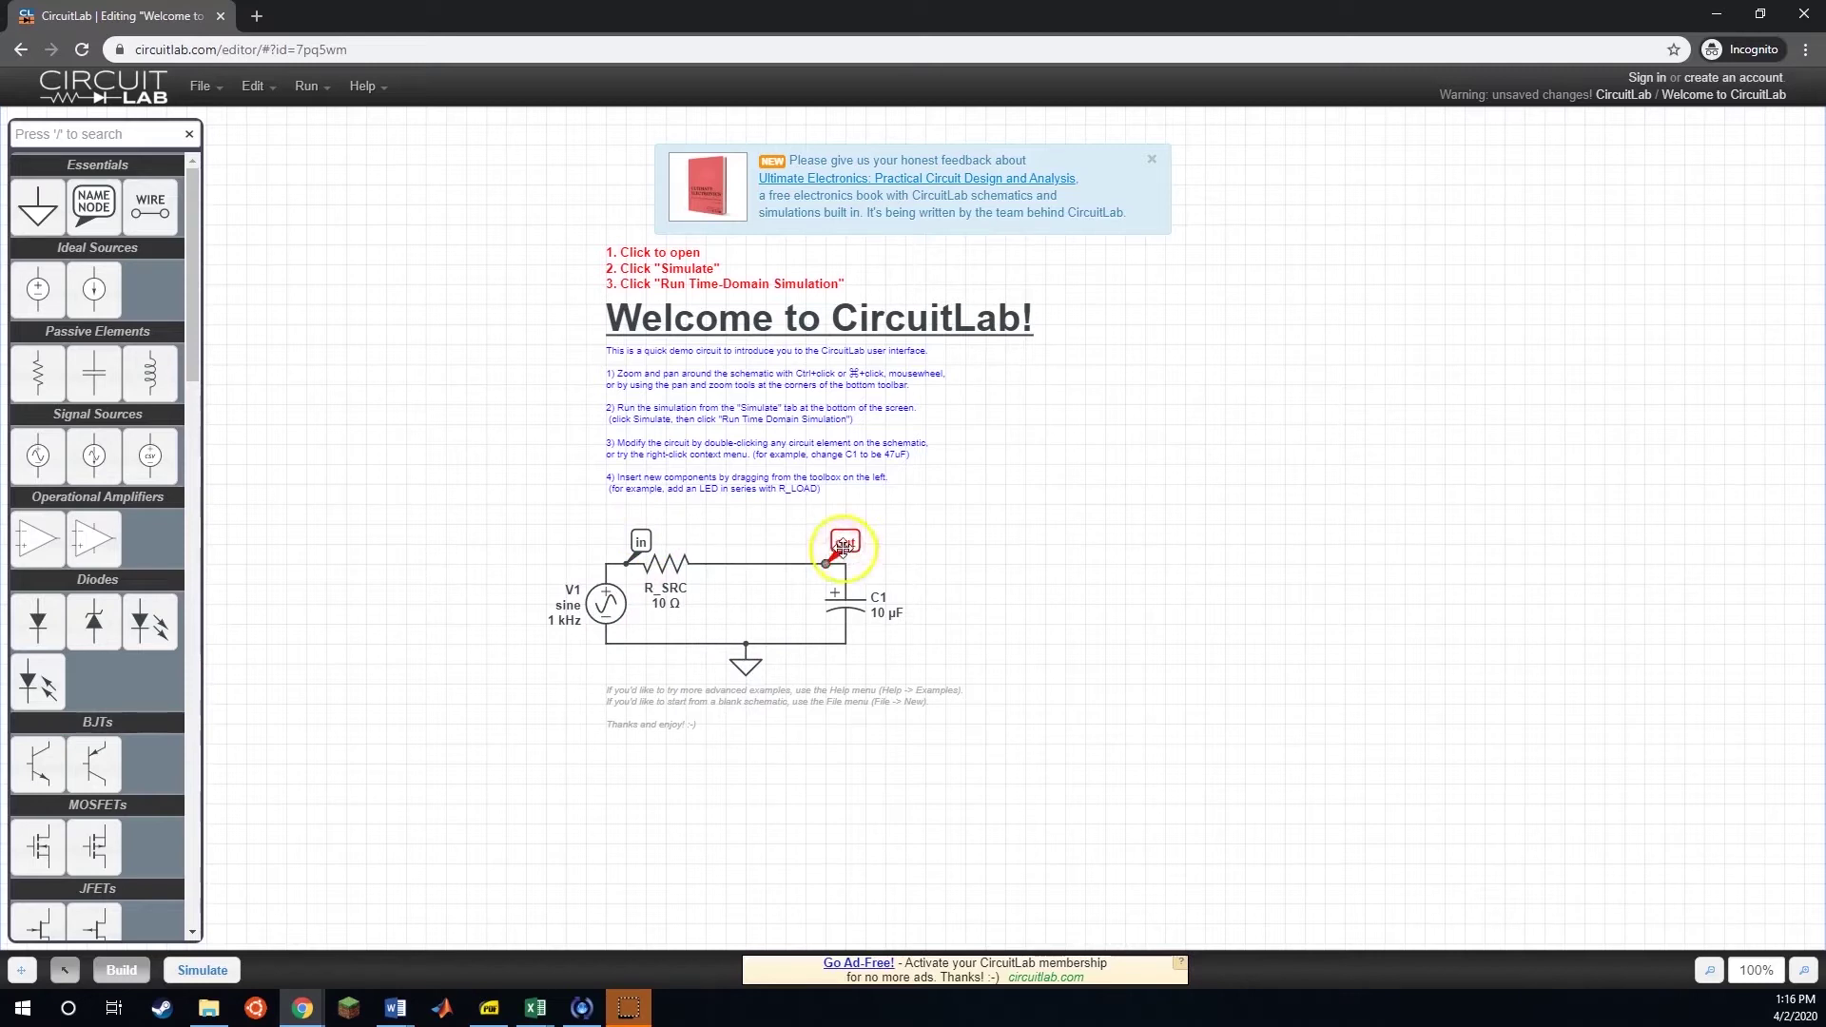
pyautogui.click(902, 549)
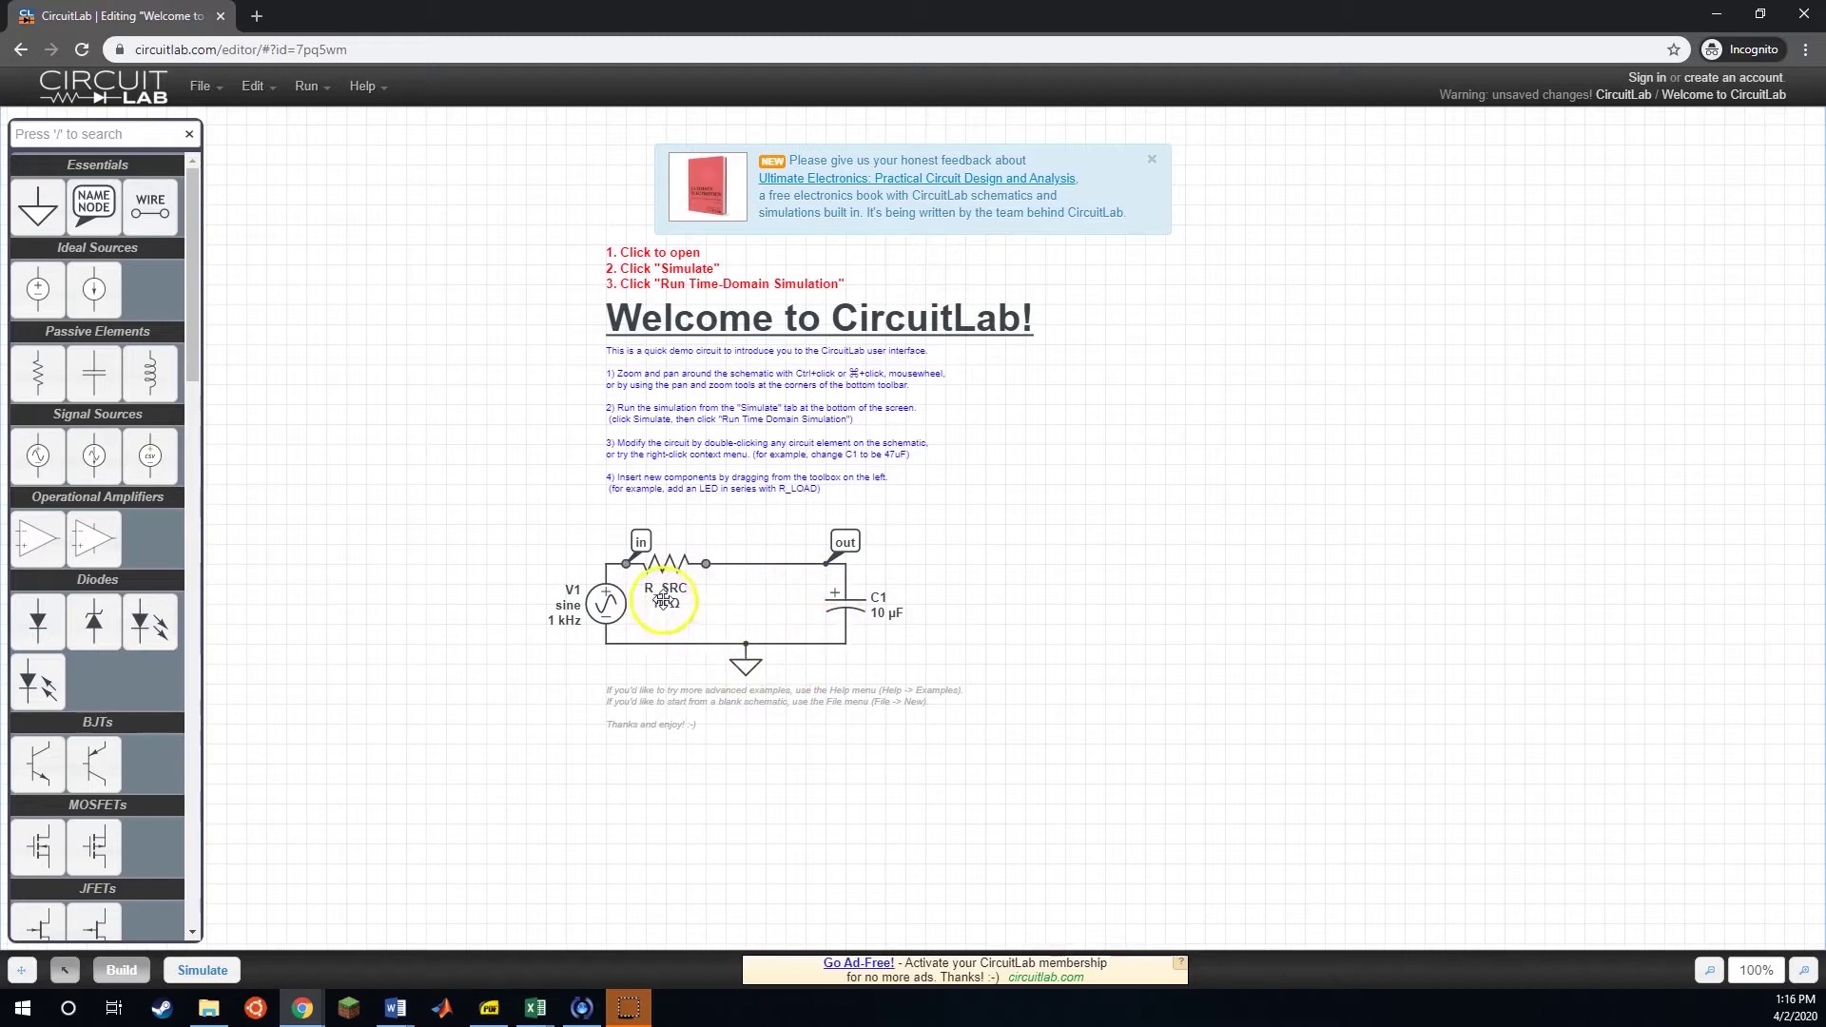
# - Set R_SRC's resistance to 1000 Ω (1 kΩ)
pyautogui.doubleClick(664, 601)
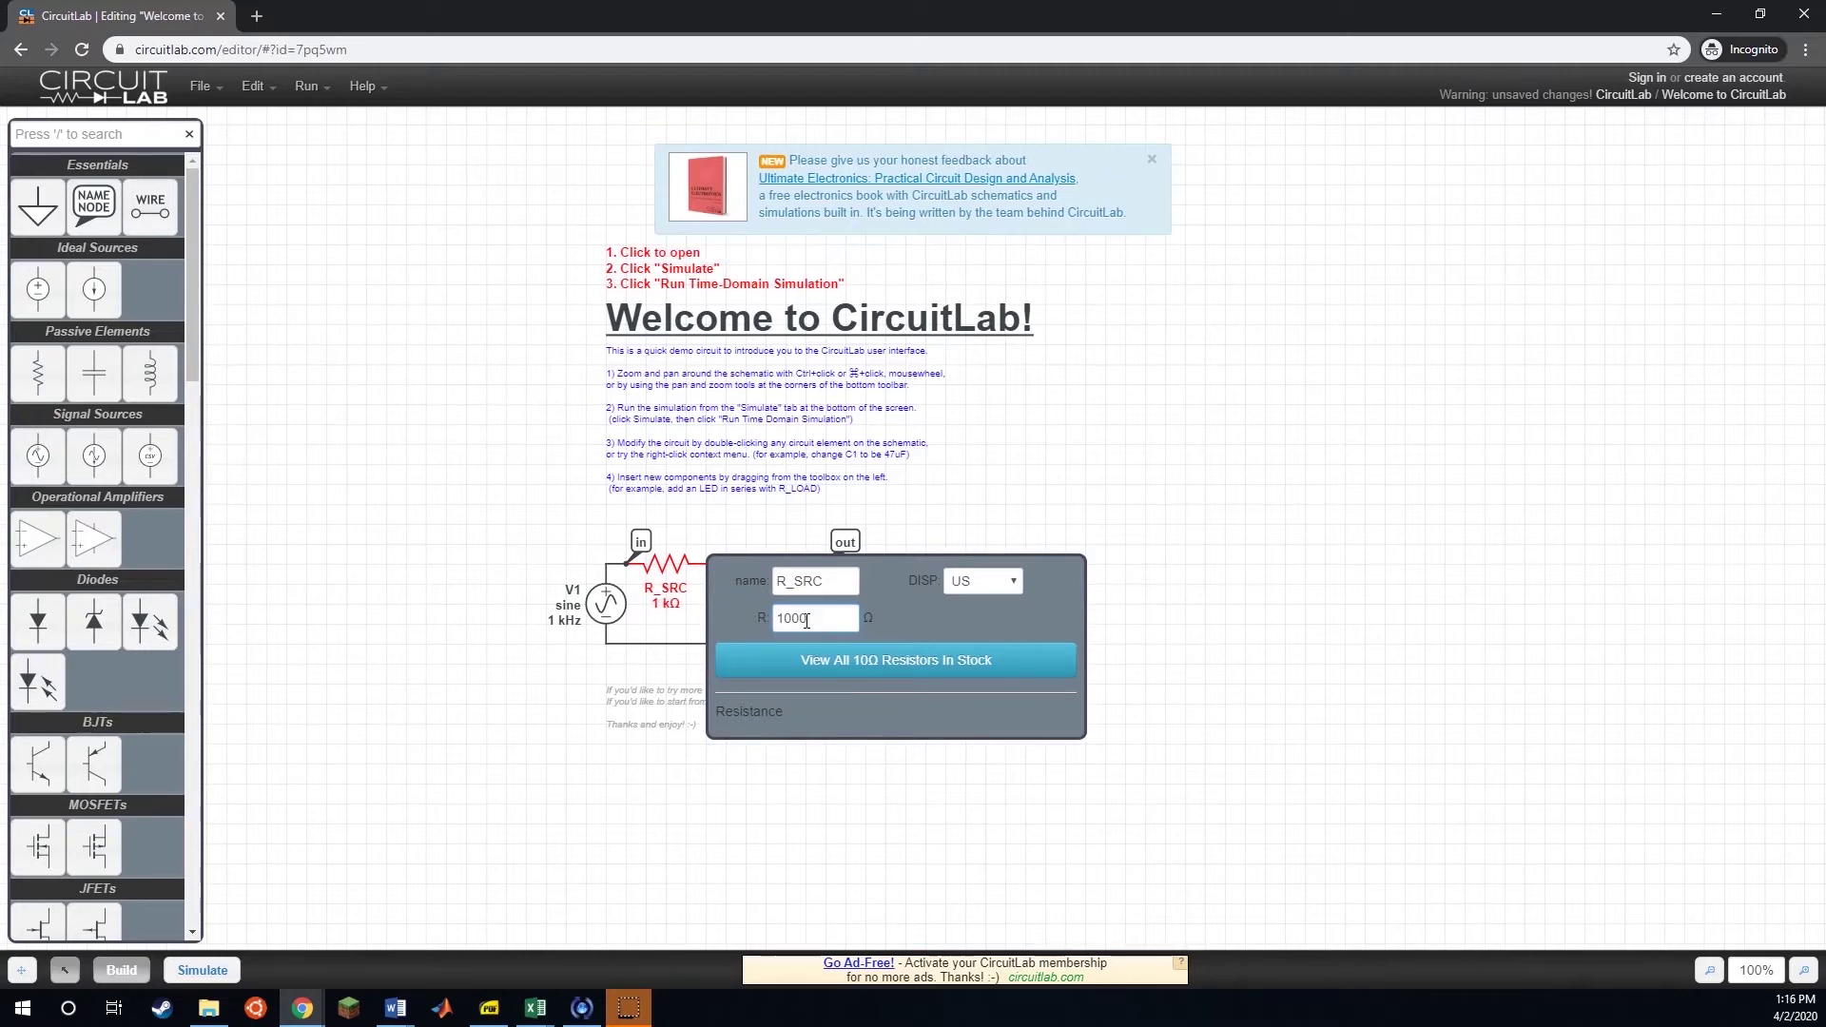
pyautogui.click(835, 803)
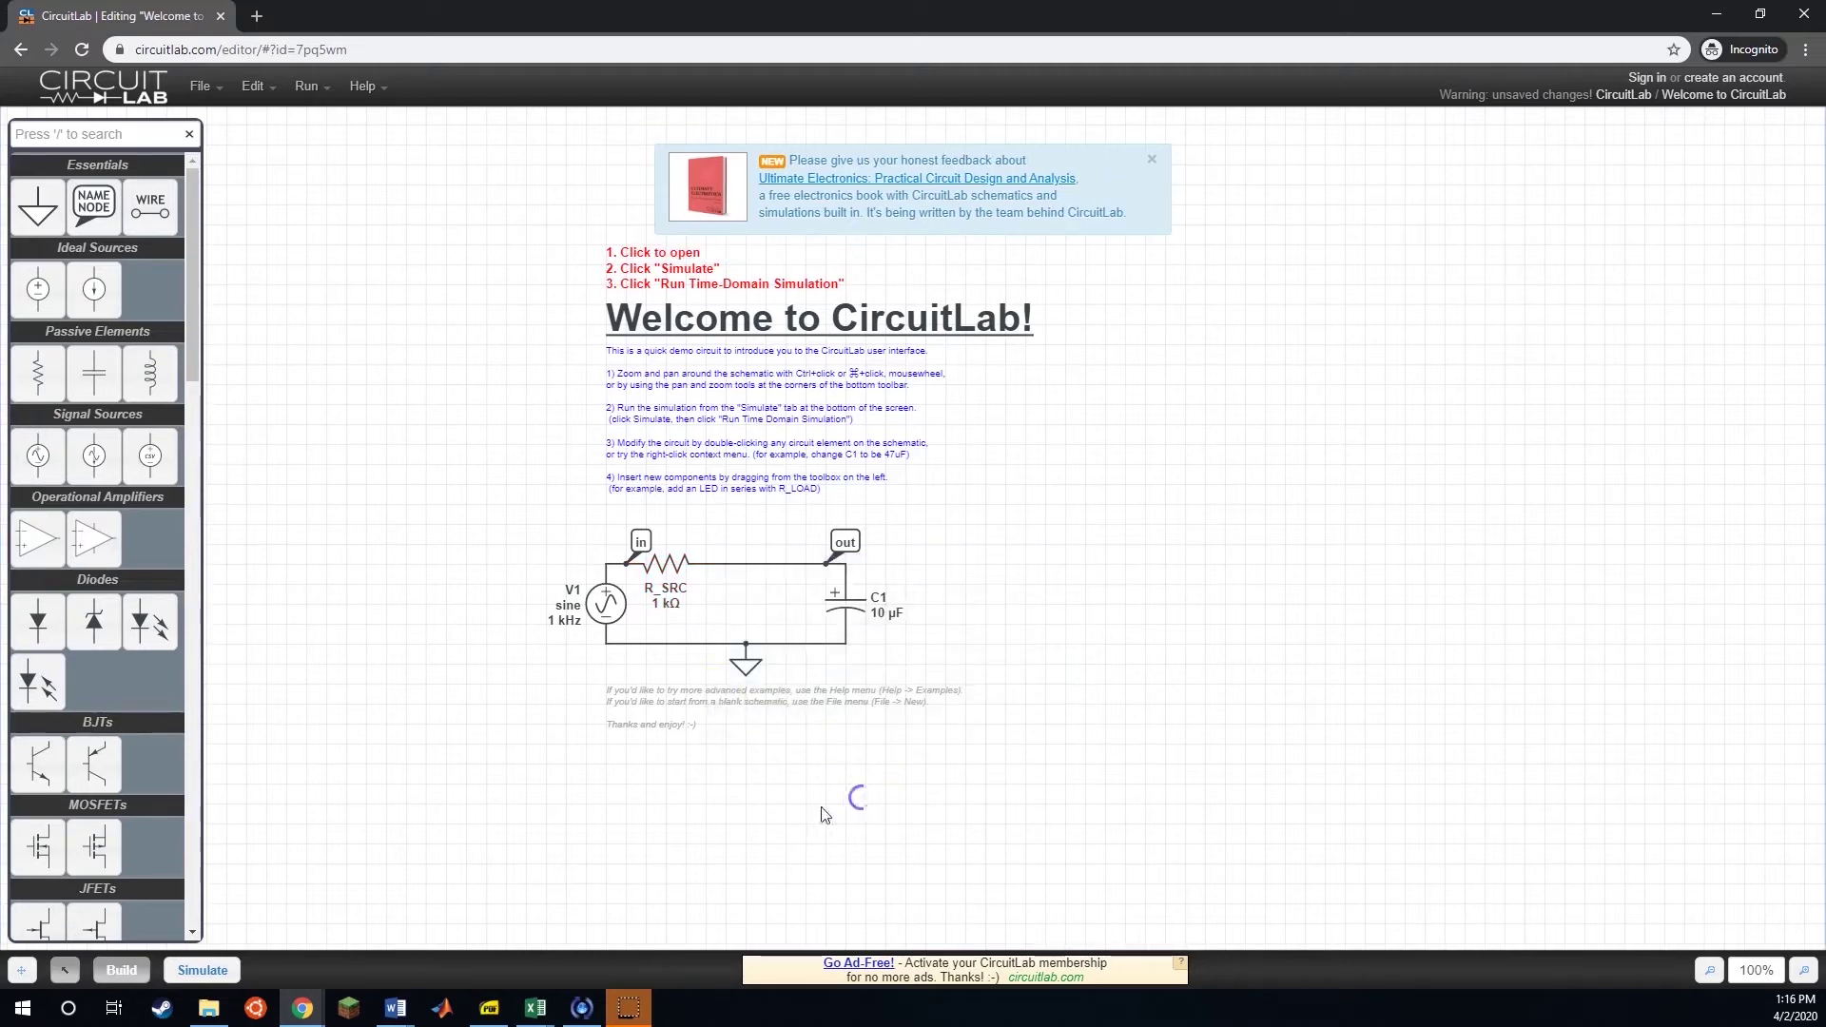
# - Run the time-domain simulation, check V(in) and V(out), then hide the transient plot
pyautogui.click(214, 972)
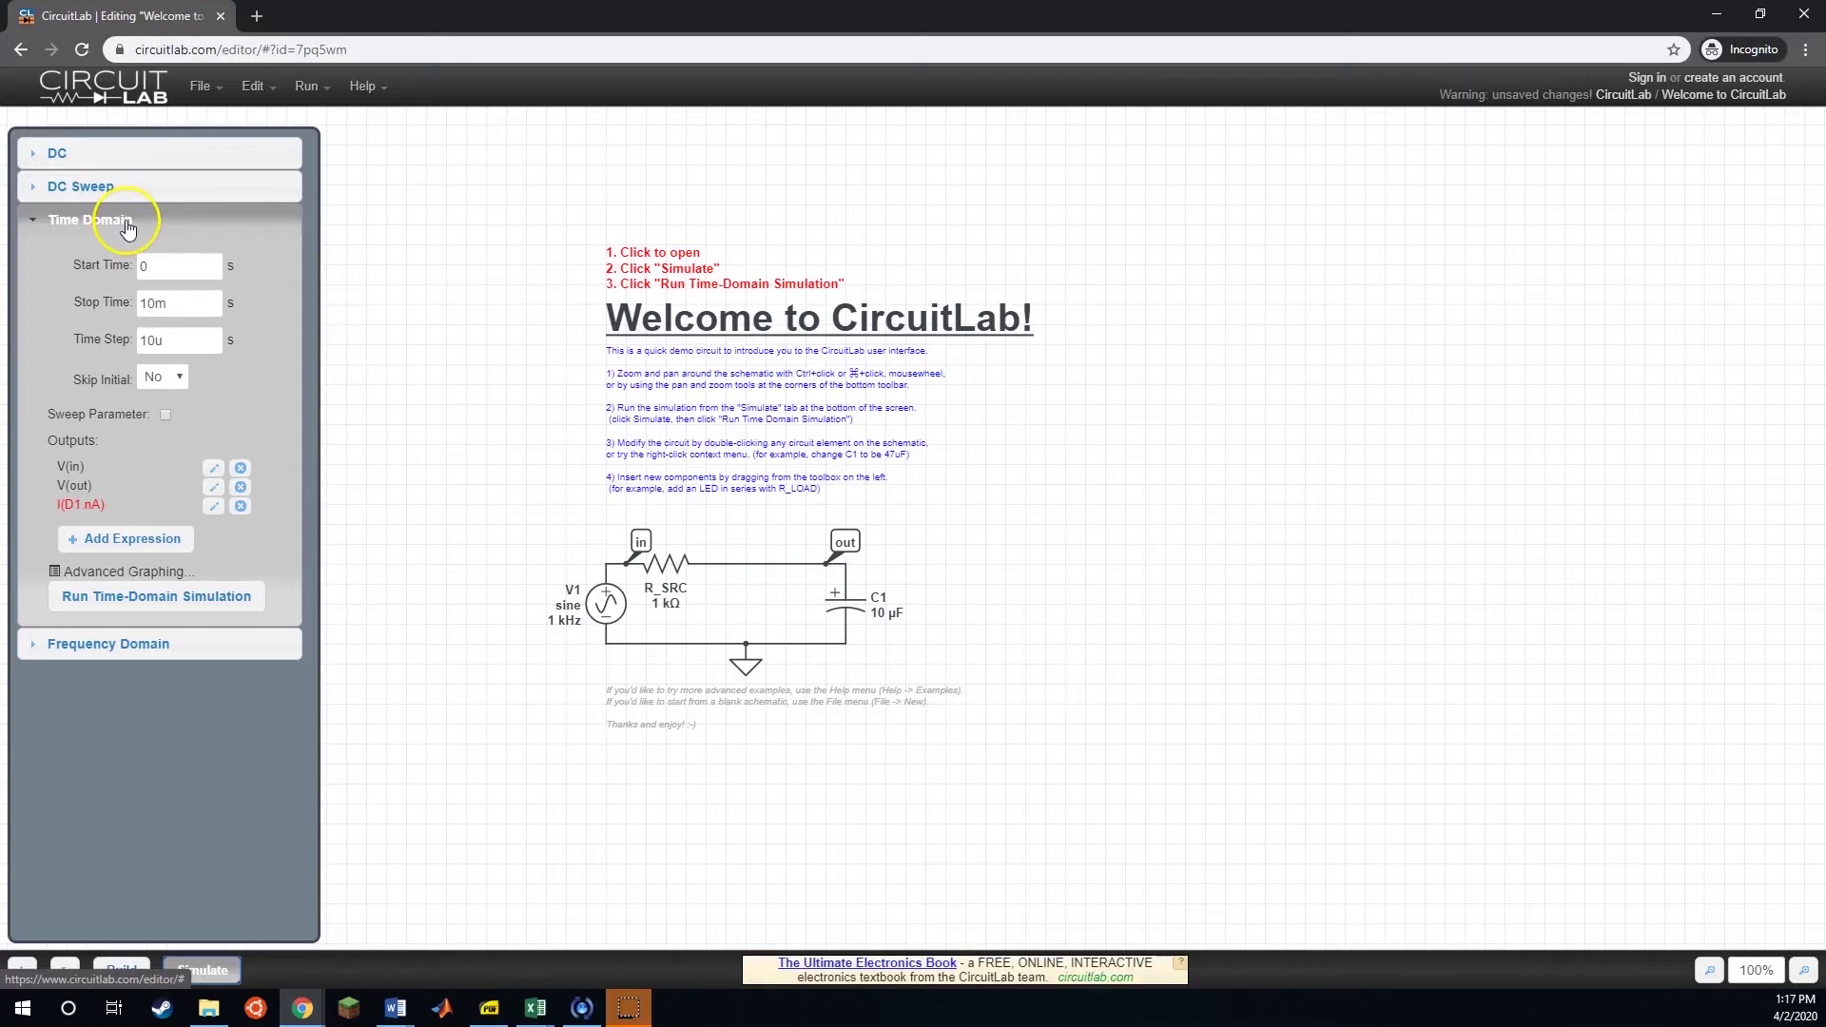
pyautogui.click(152, 599)
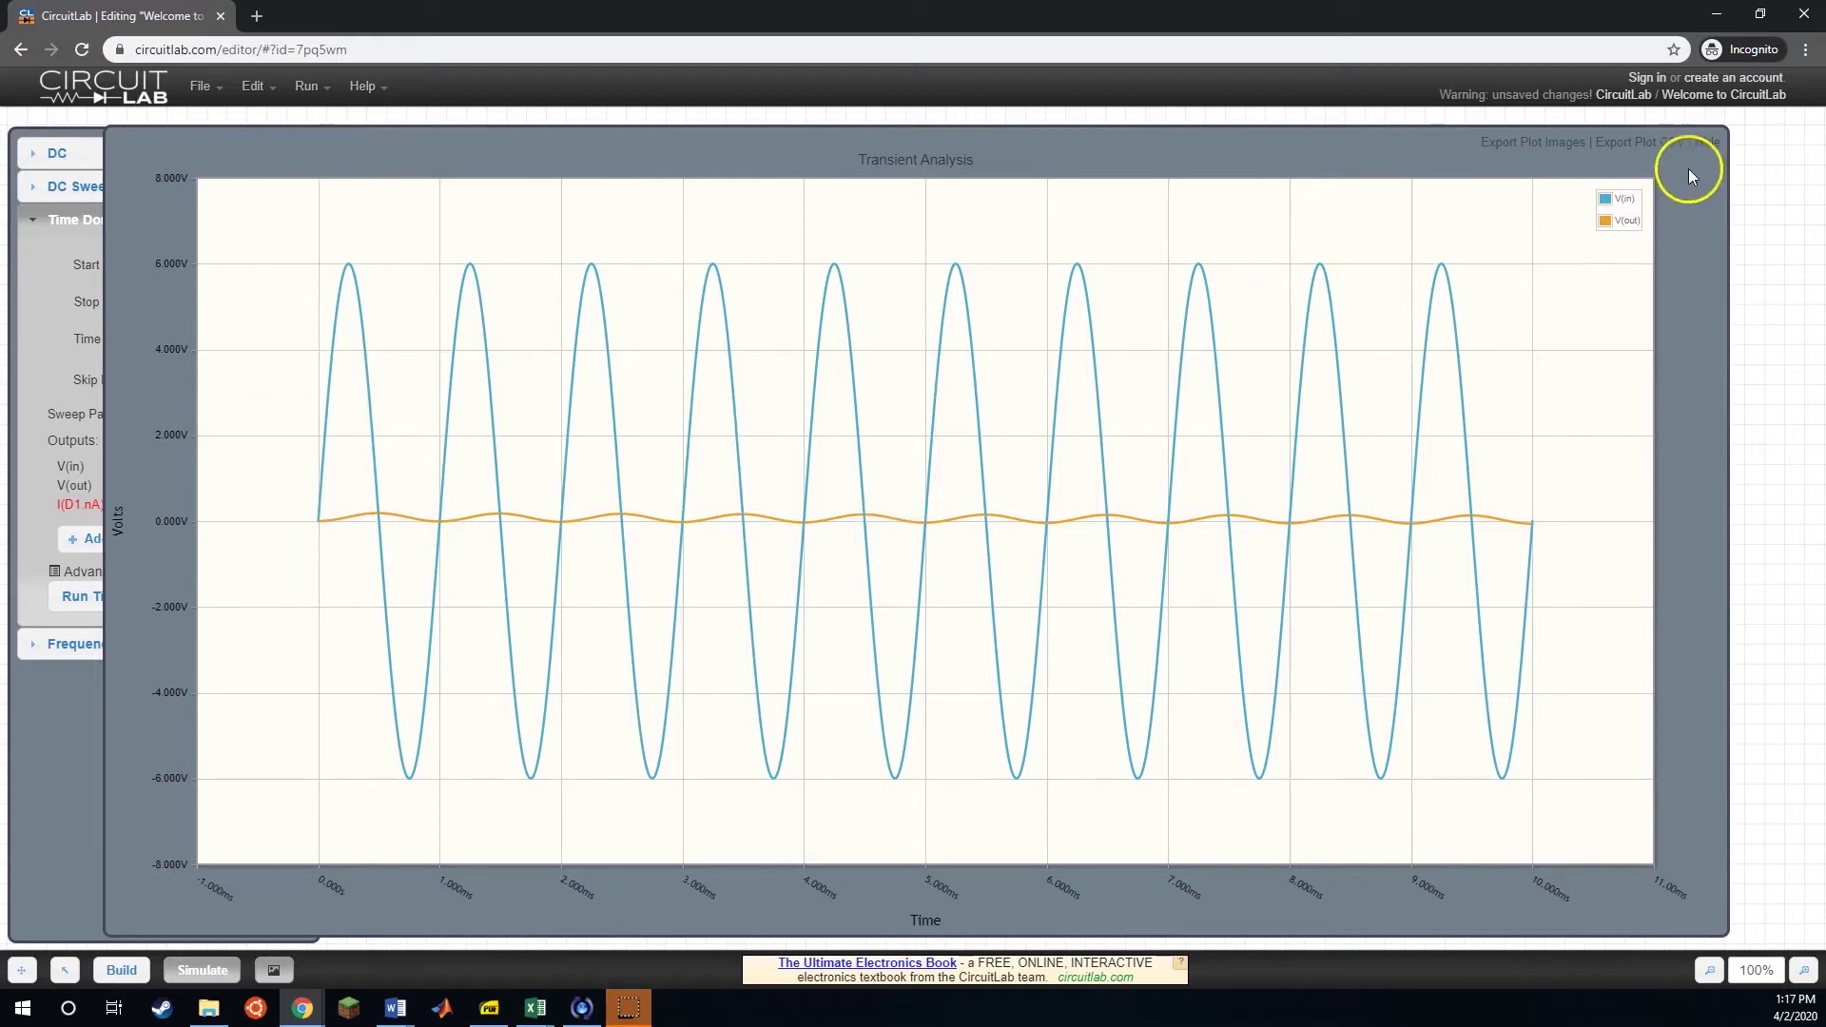
pyautogui.click(1707, 142)
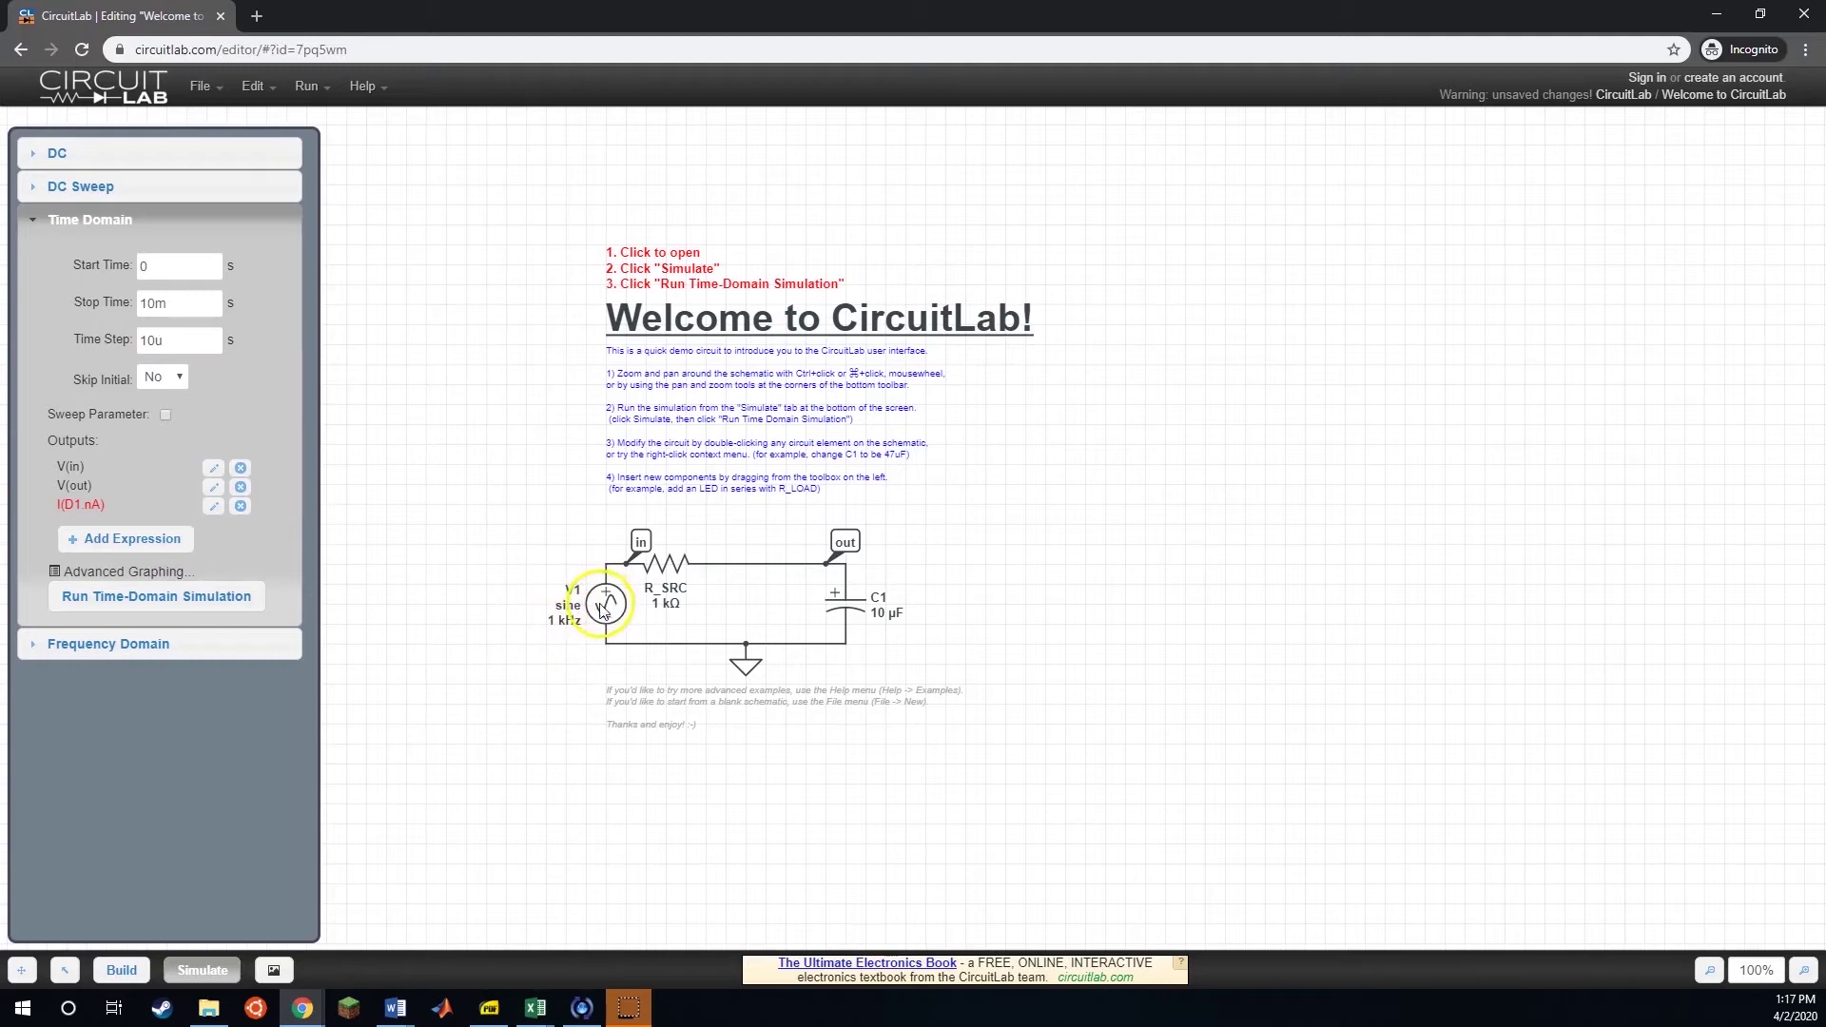
# - Set the frequency sweep to input V1, 1 Hz to 1e8 Hz, 100 points per decade
pyautogui.click(175, 645)
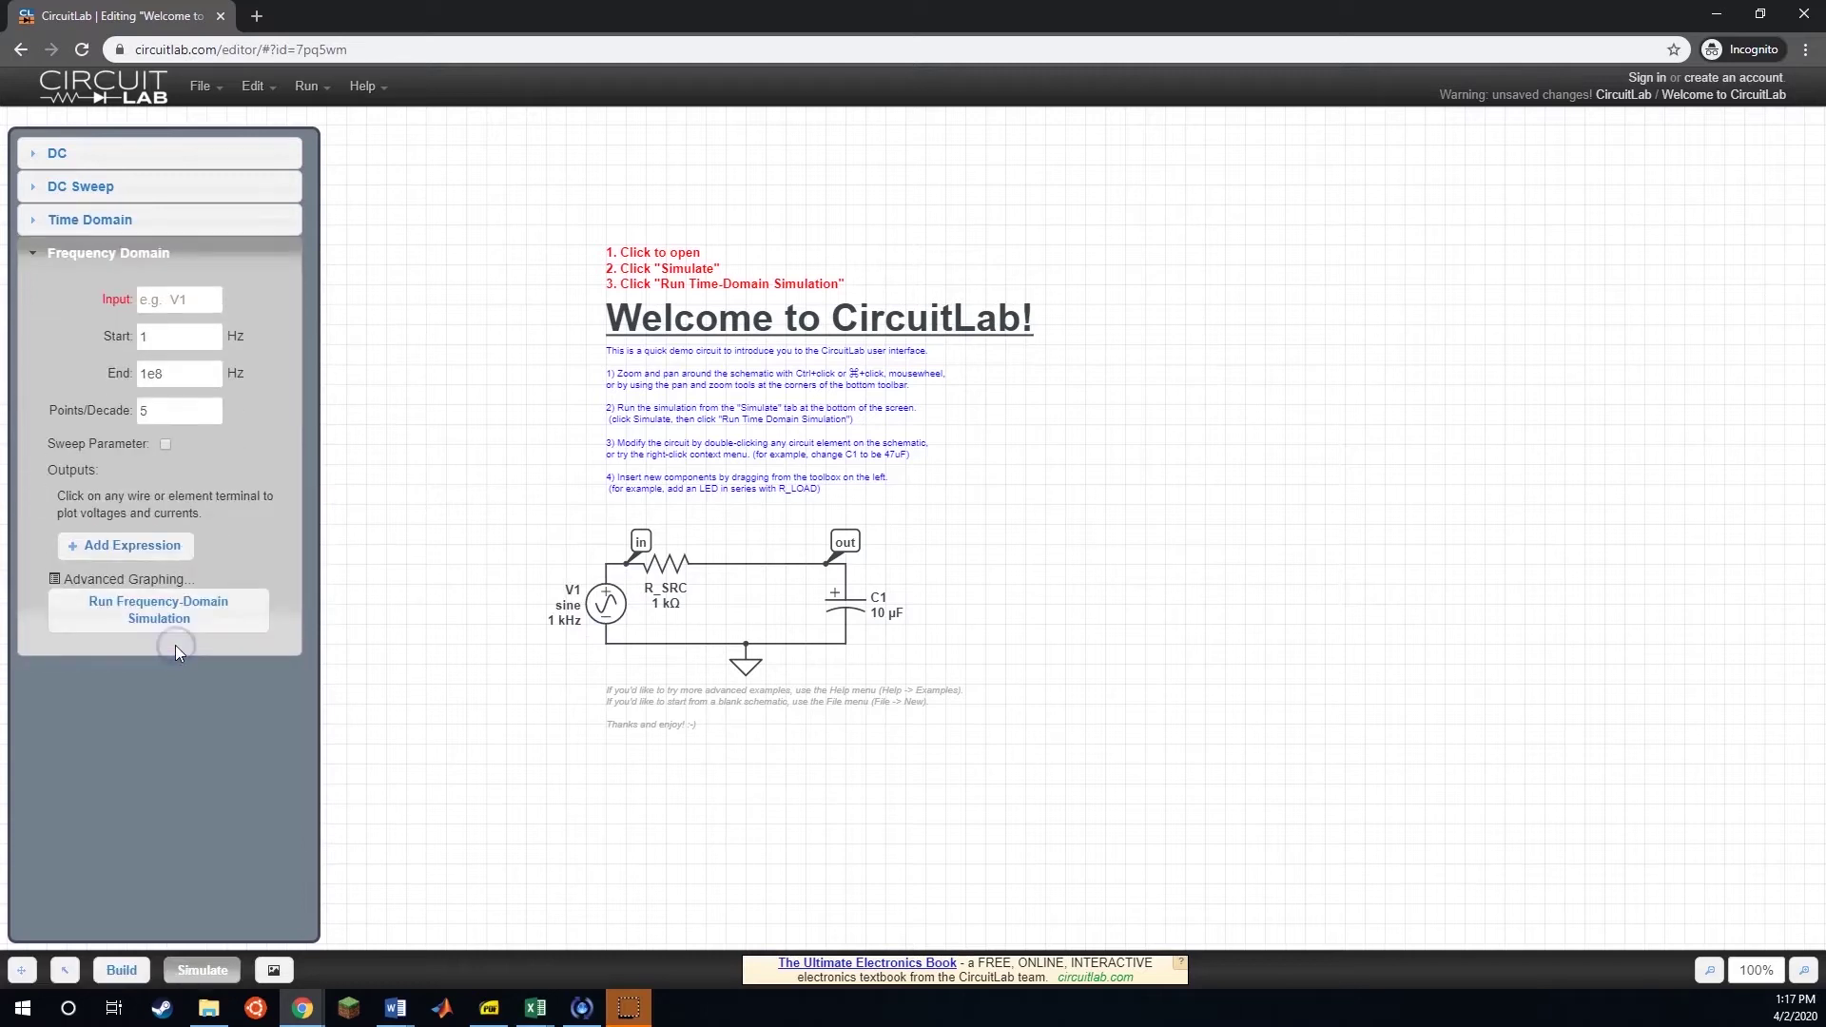
pyautogui.click(171, 300)
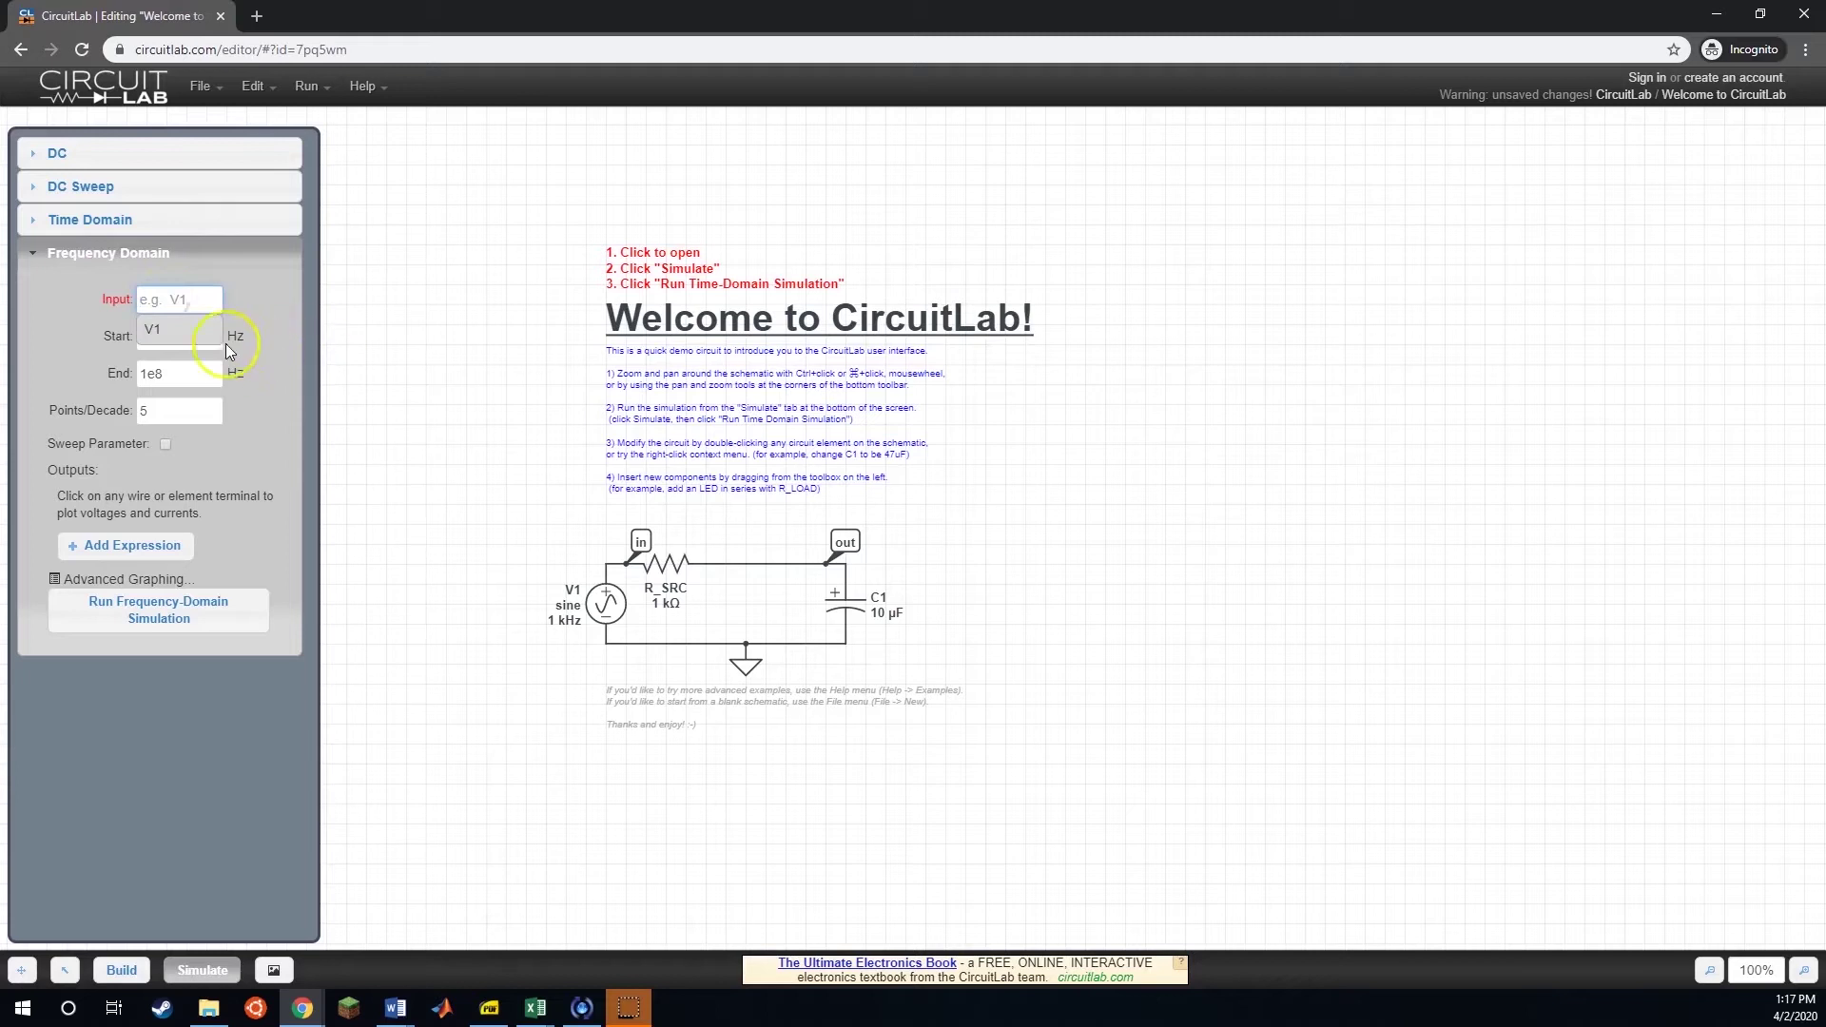
pyautogui.click(182, 333)
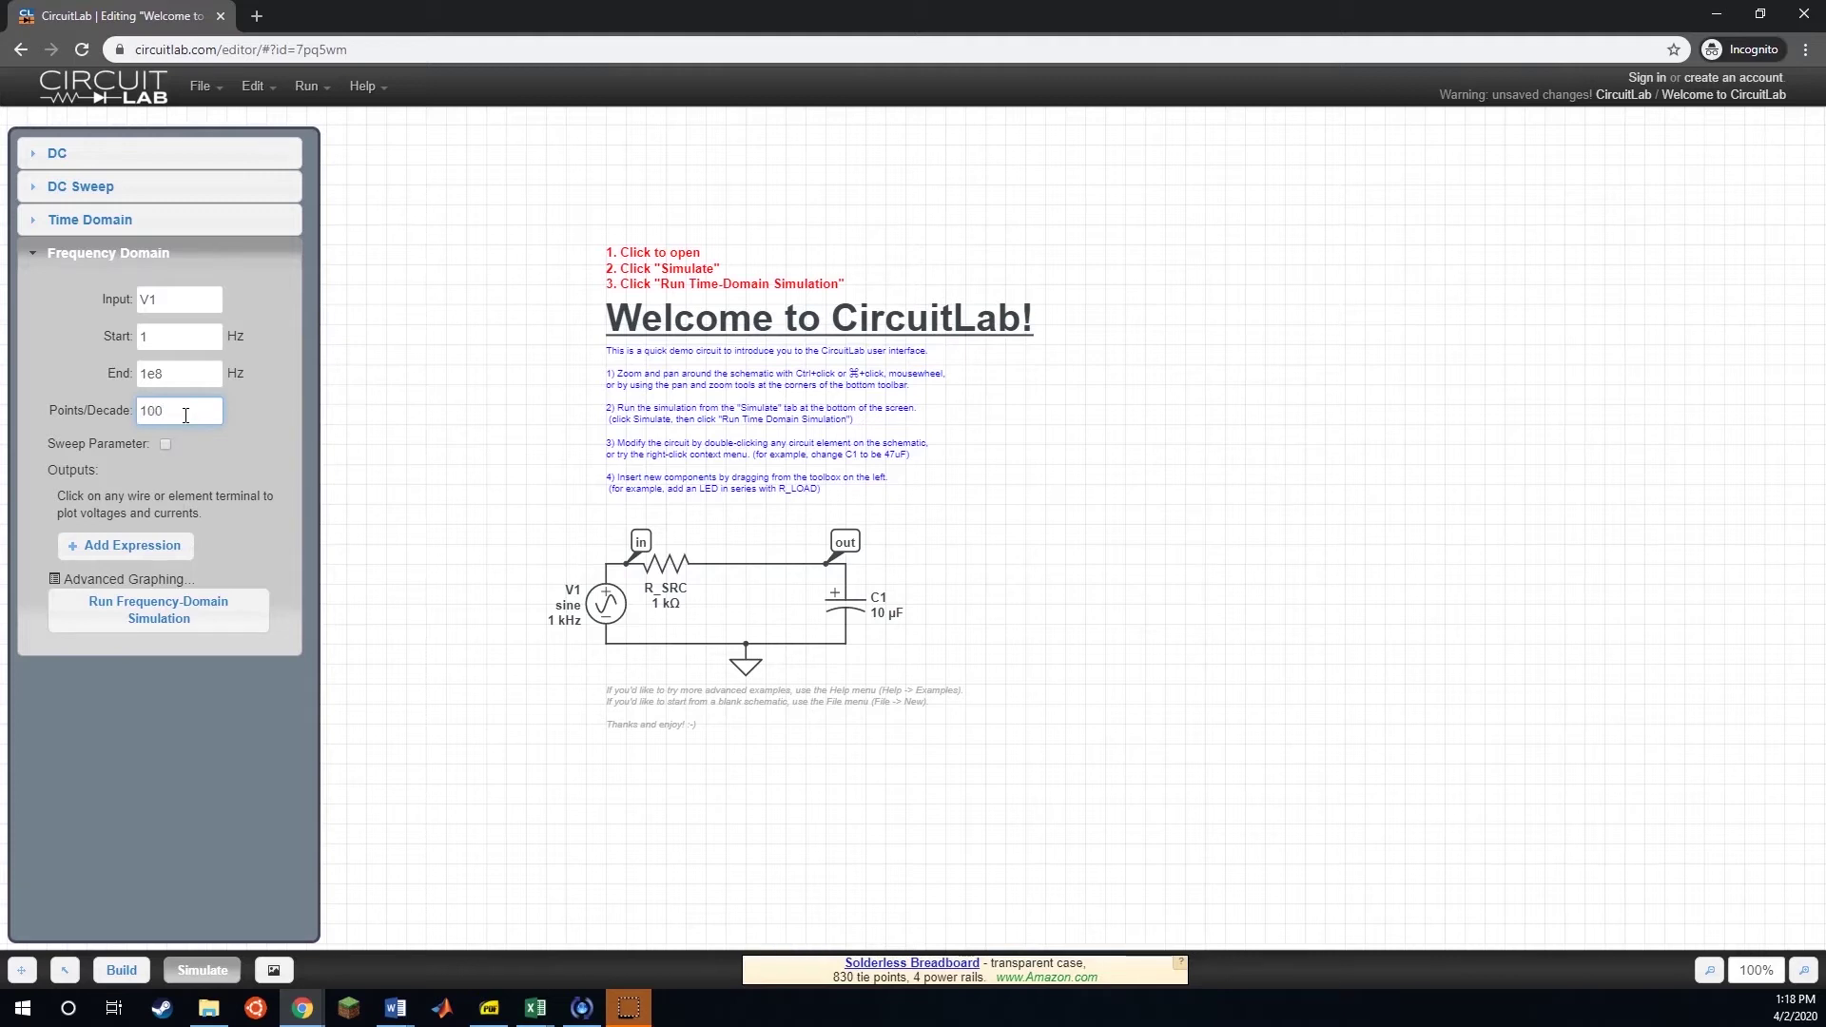
pyautogui.click(277, 470)
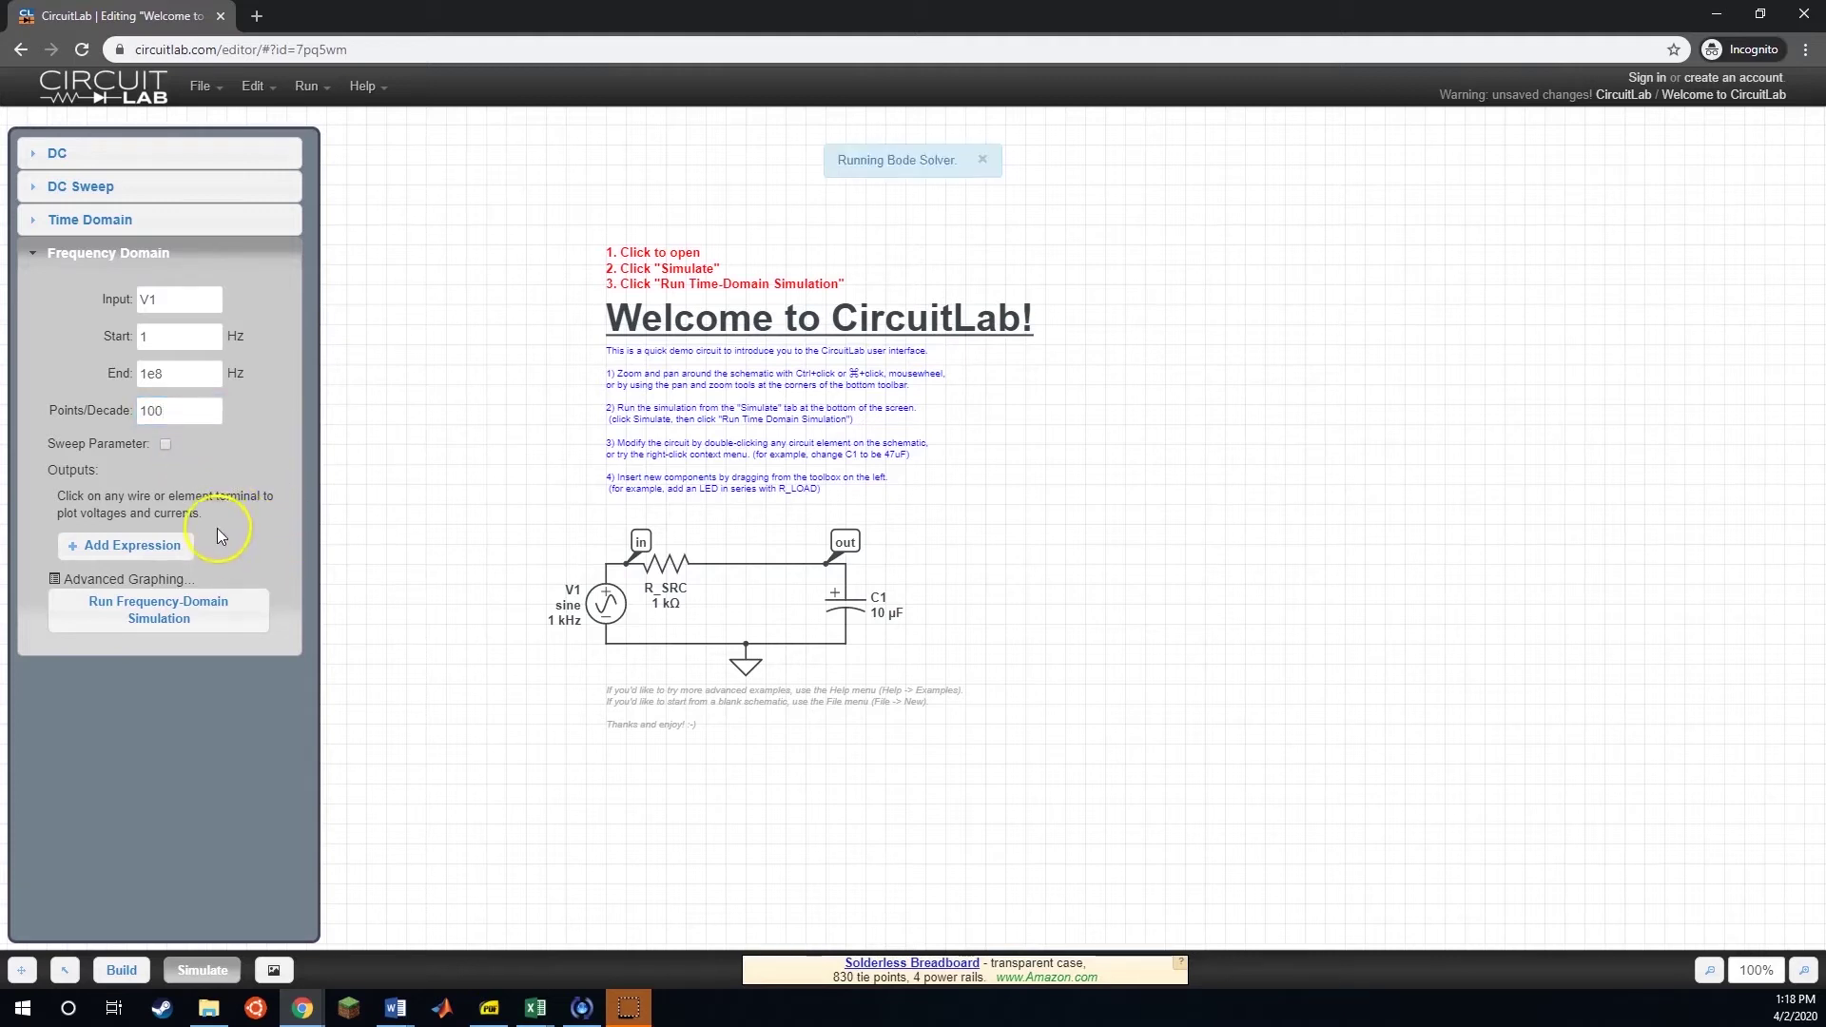
# - Add the out node's DB(MAG(V(out))) and PHDEG(V(out)) as output expressions
pyautogui.click(166, 547)
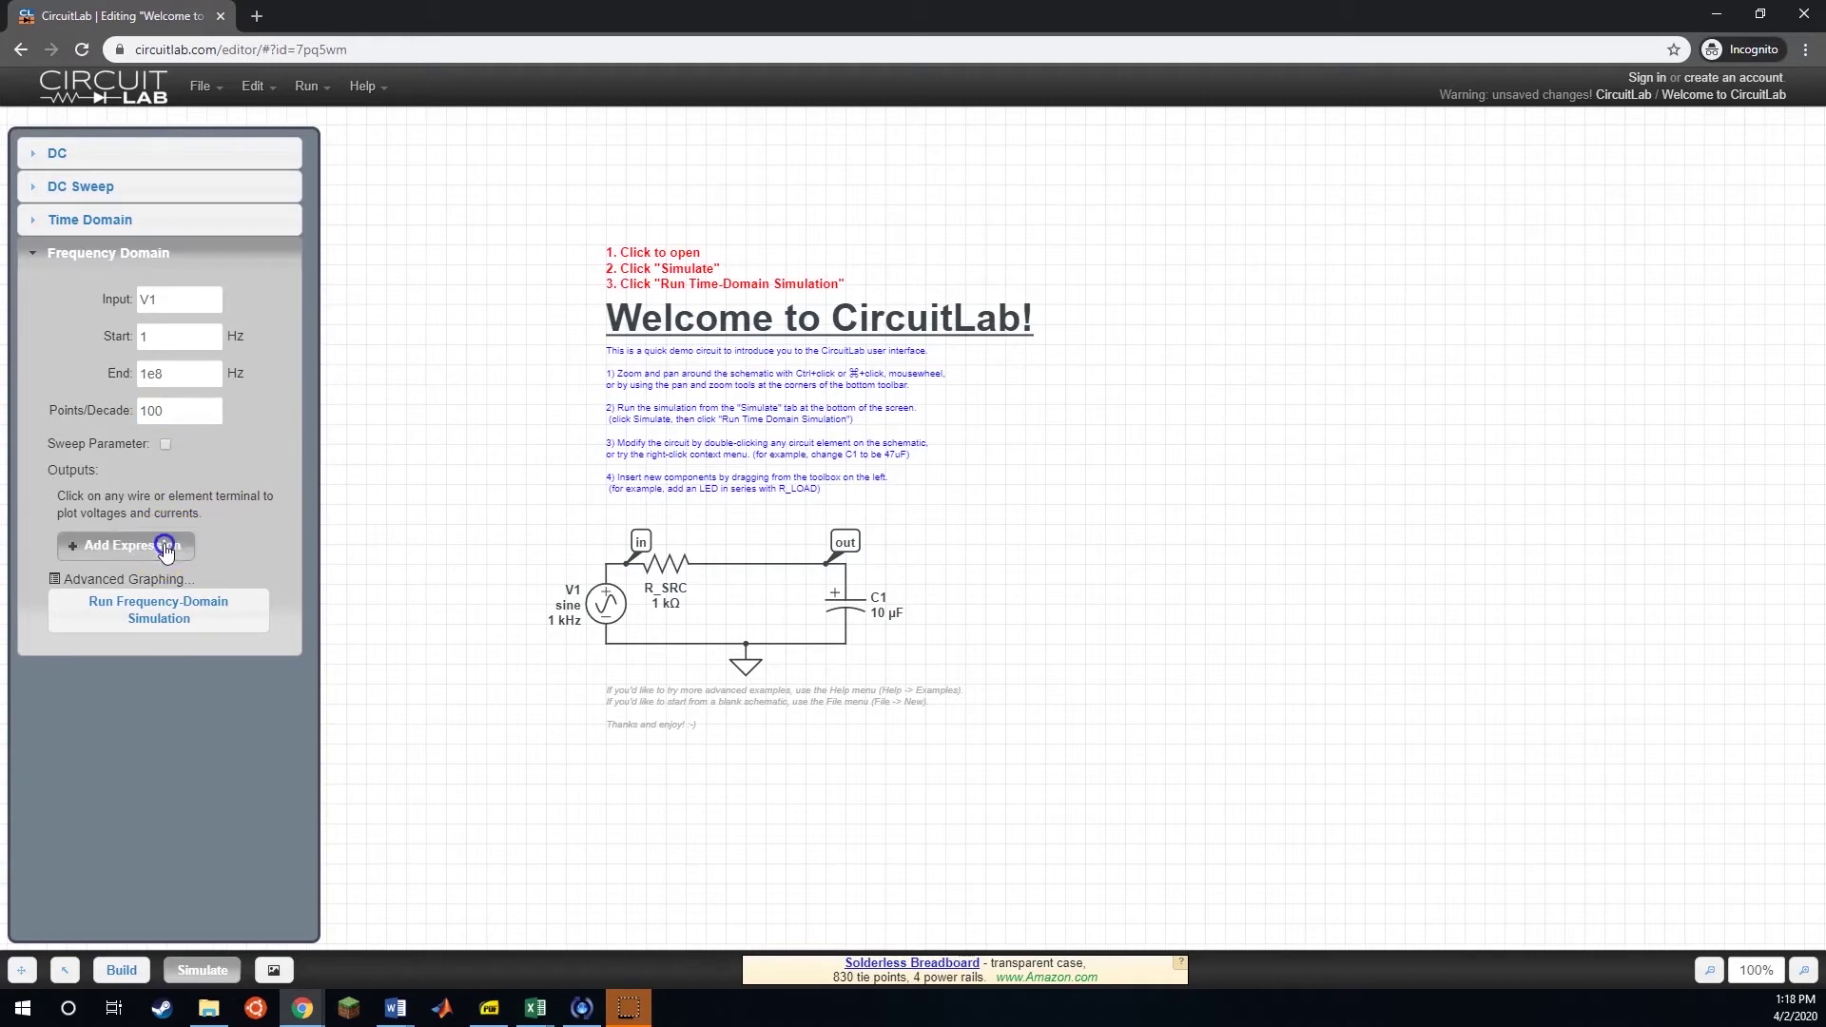
pyautogui.click(220, 497)
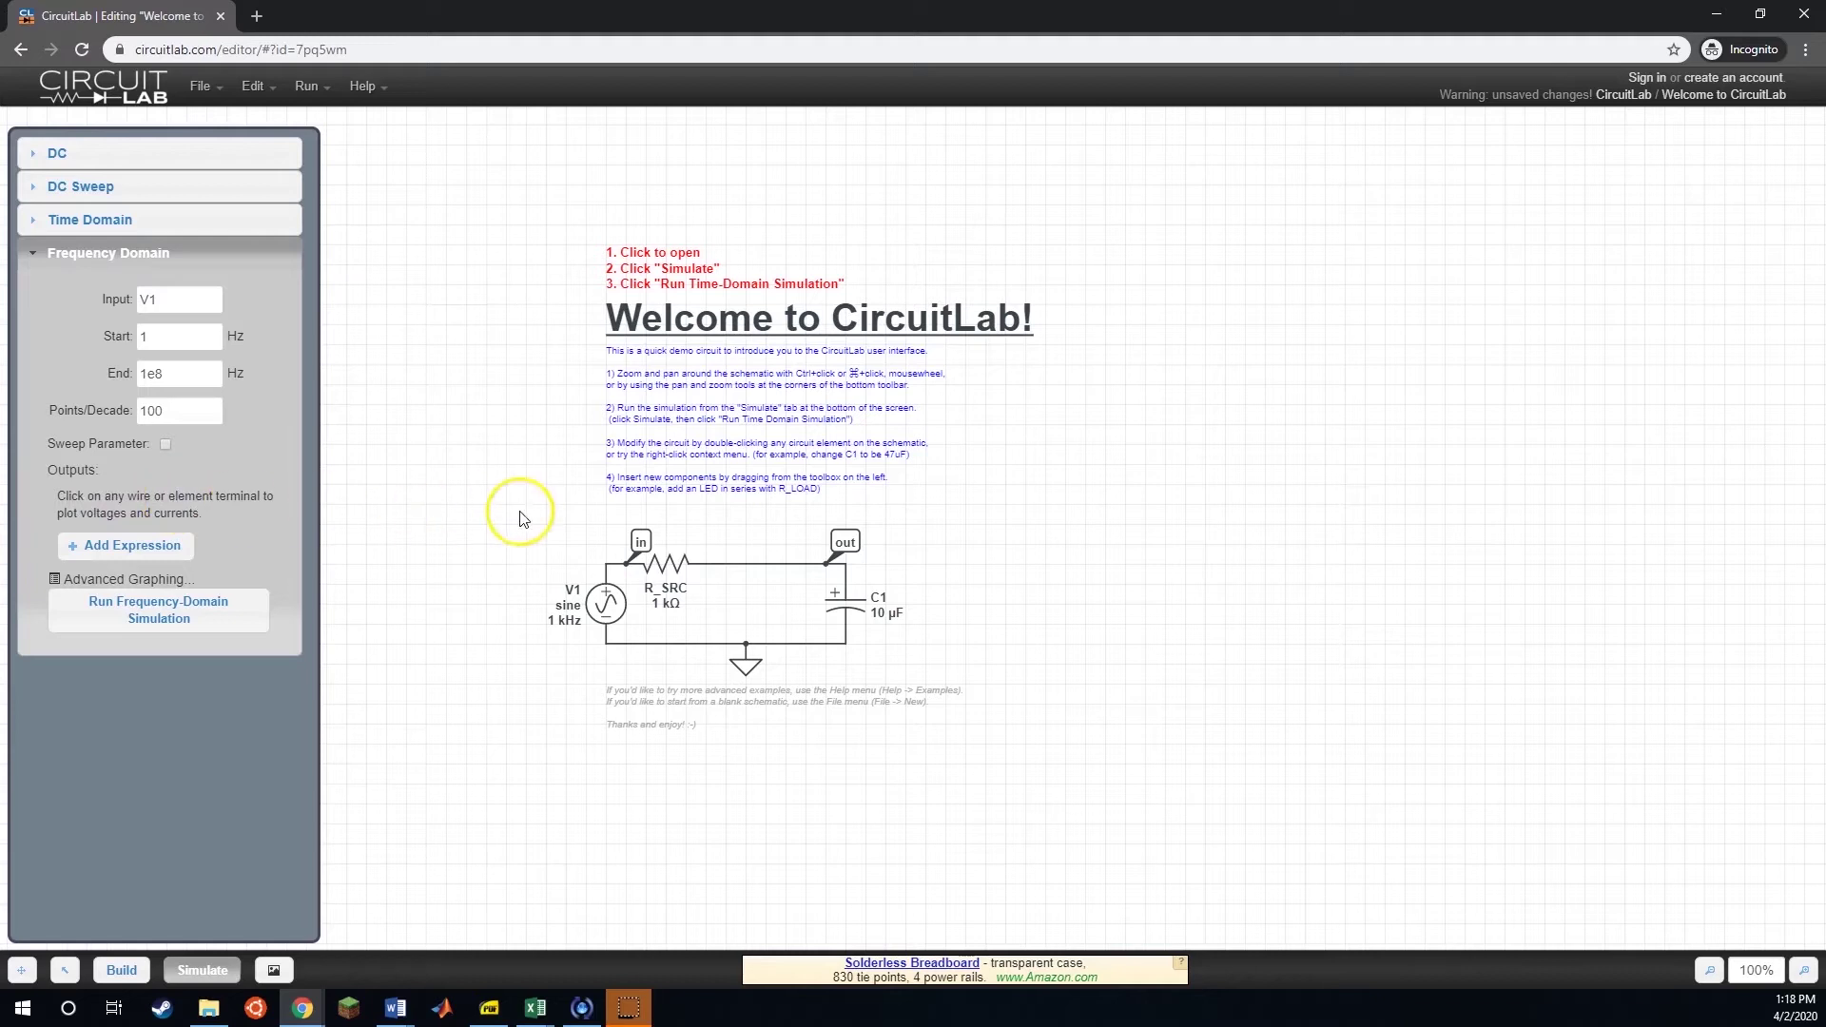
pyautogui.click(849, 544)
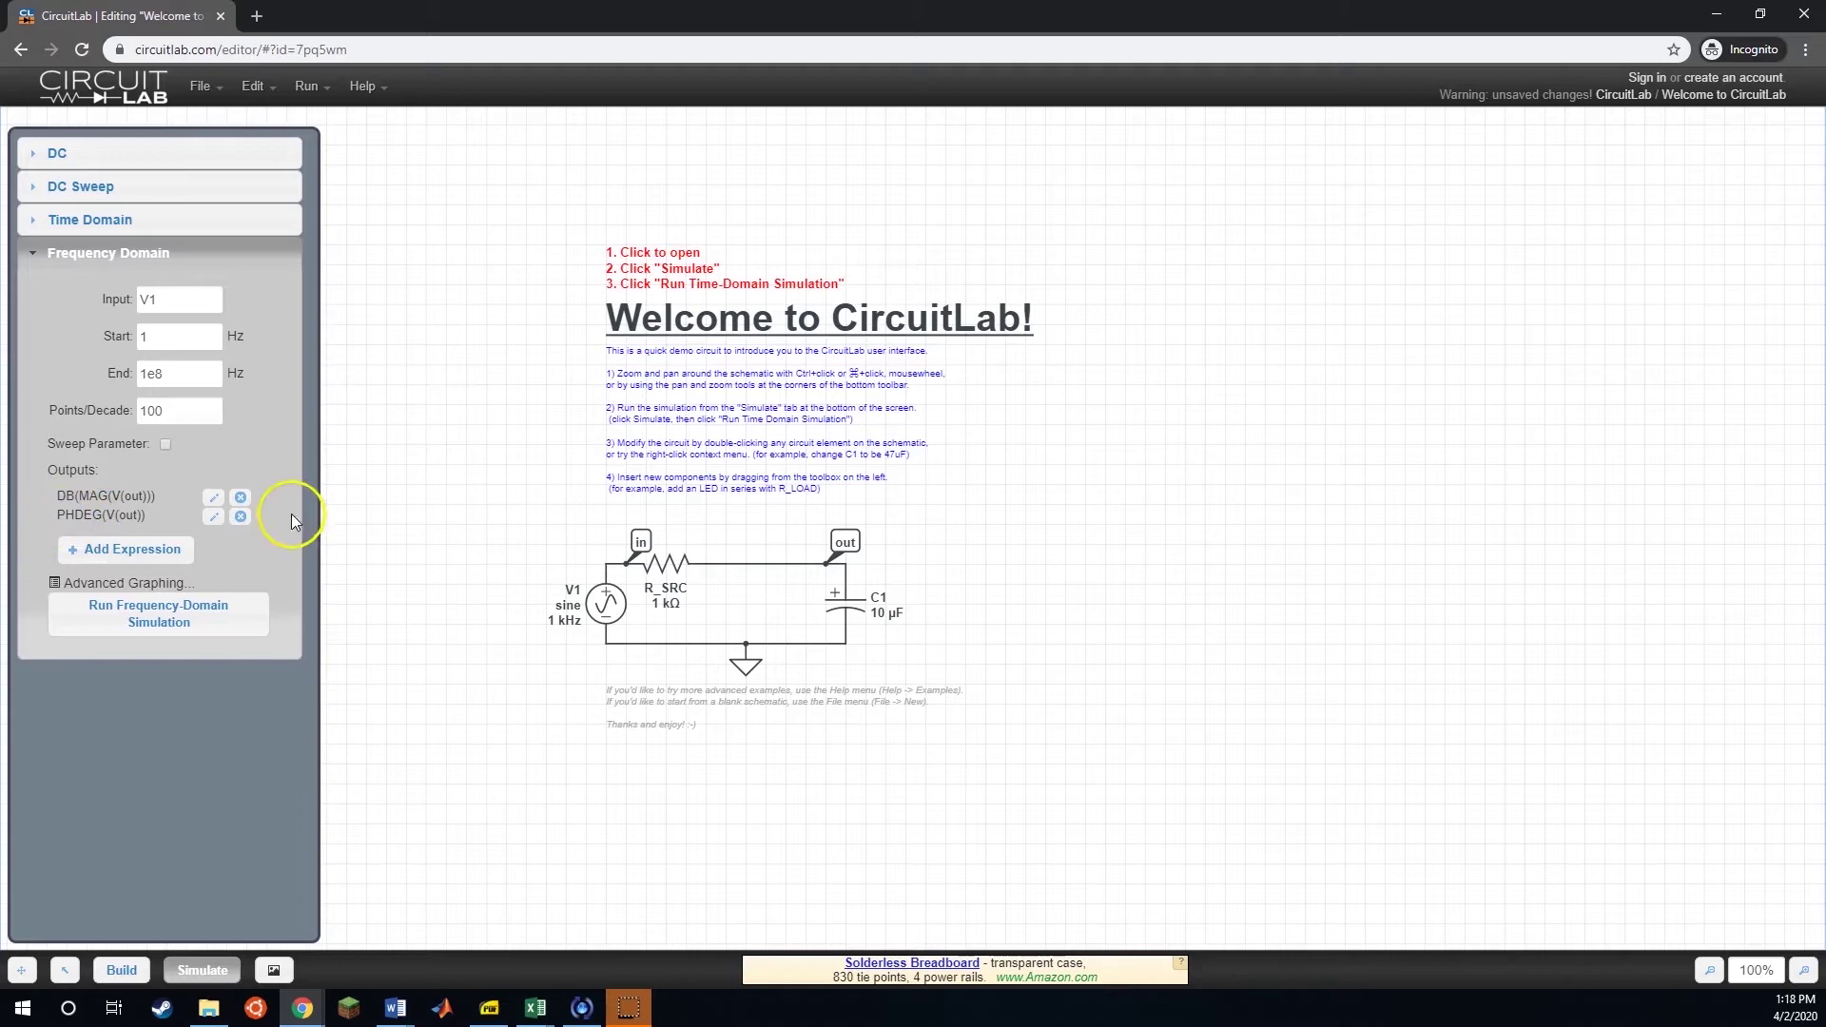
# - Run the frequency-domain simulation to plot V(out)'s Bode magnitude and phase
pyautogui.click(152, 614)
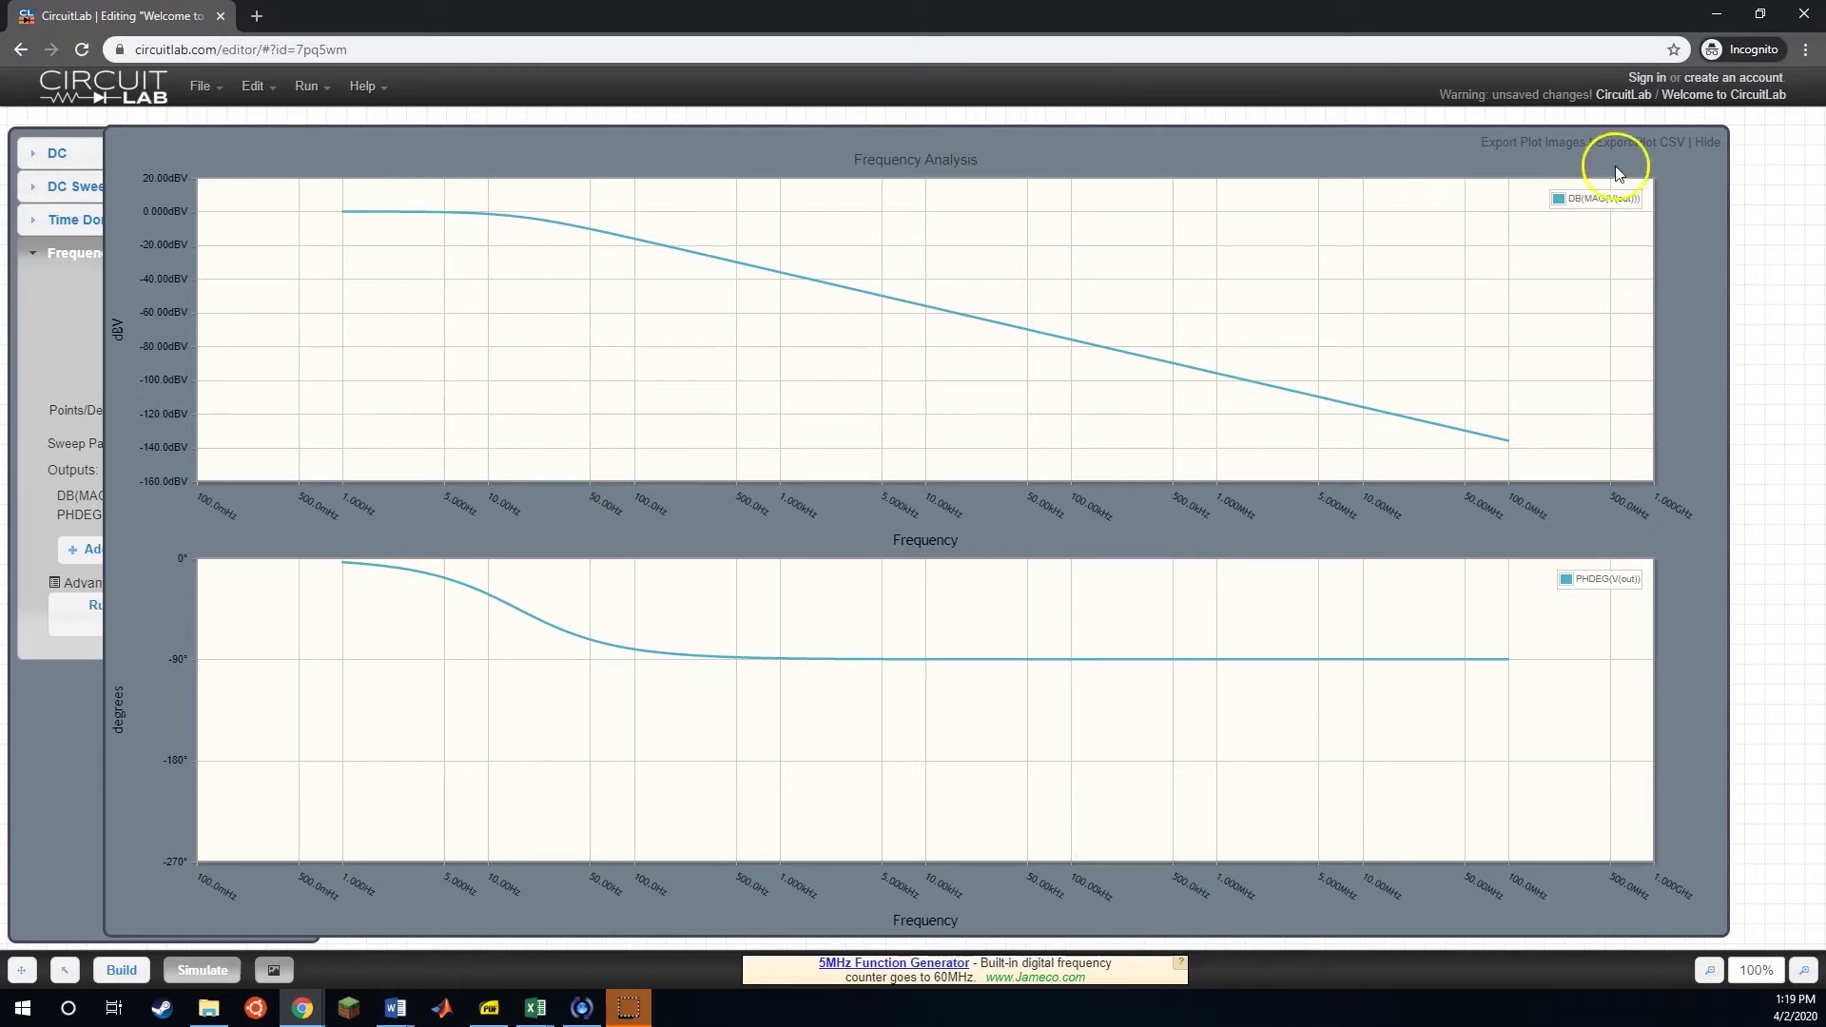
# - Hide the plots and change the first output expression to plain magnitude without dB
pyautogui.click(1707, 144)
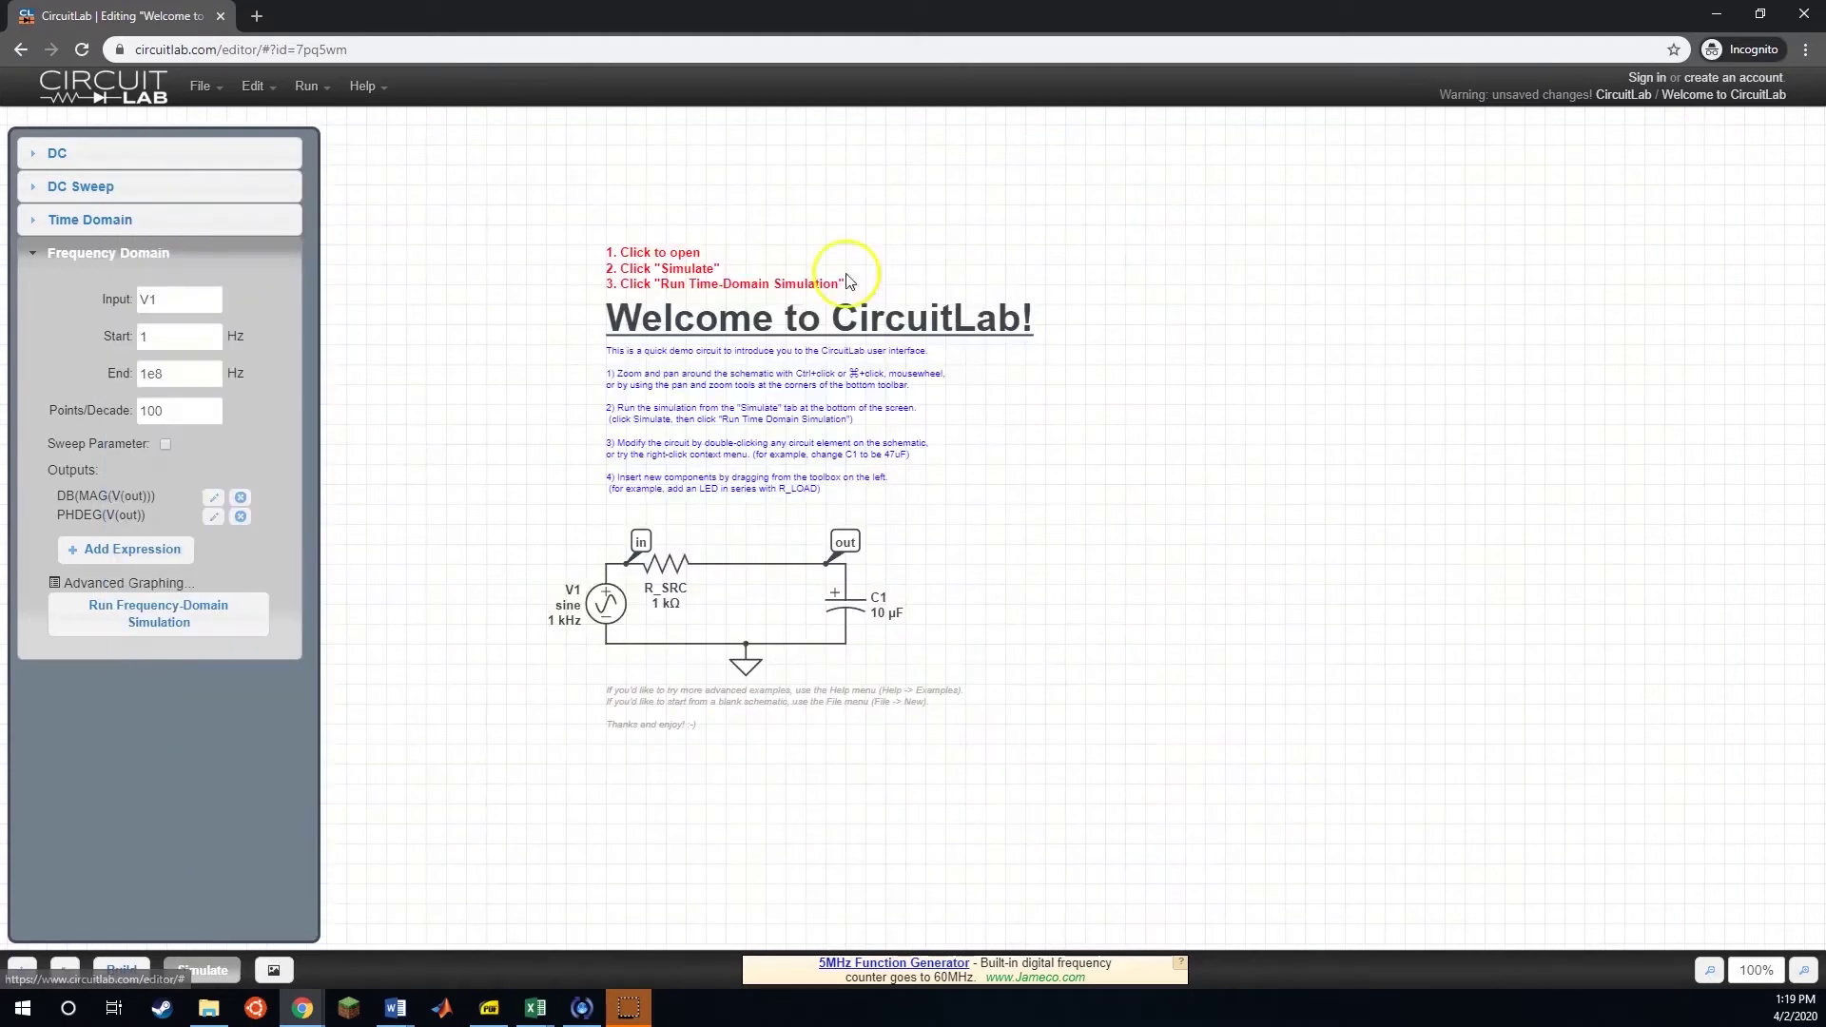
pyautogui.click(214, 501)
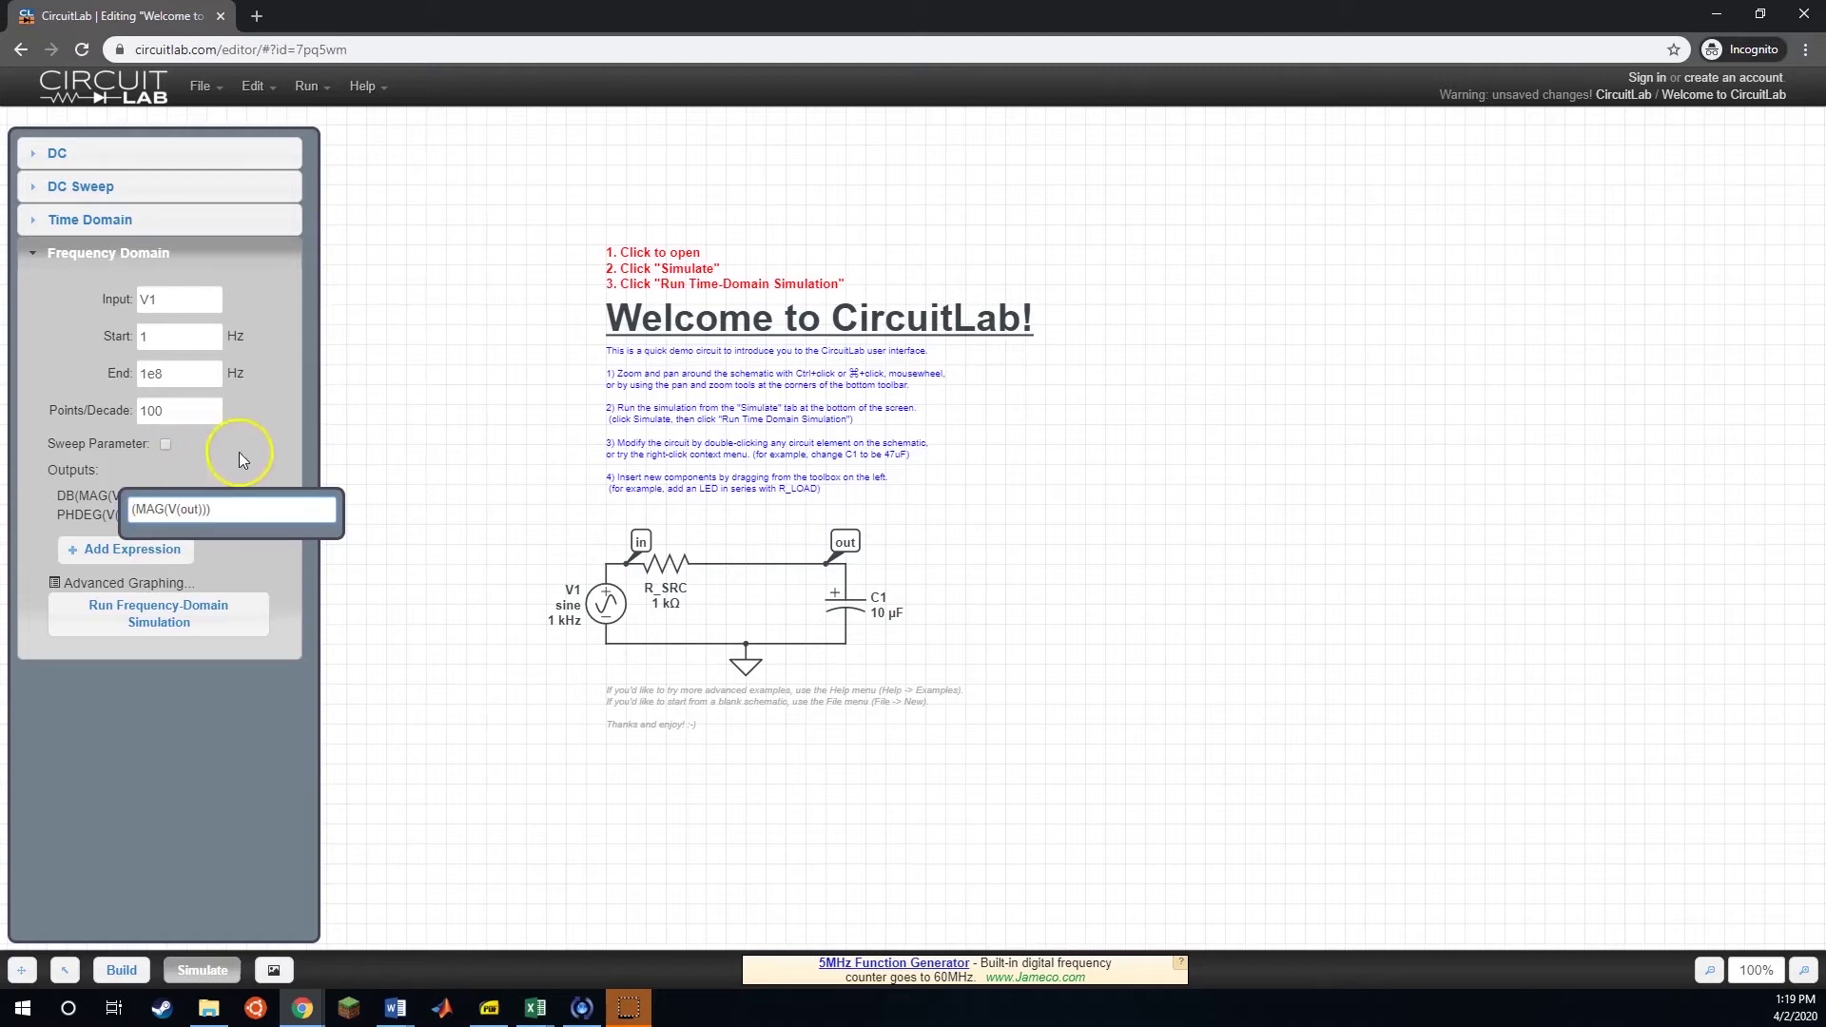
pyautogui.press('Return')
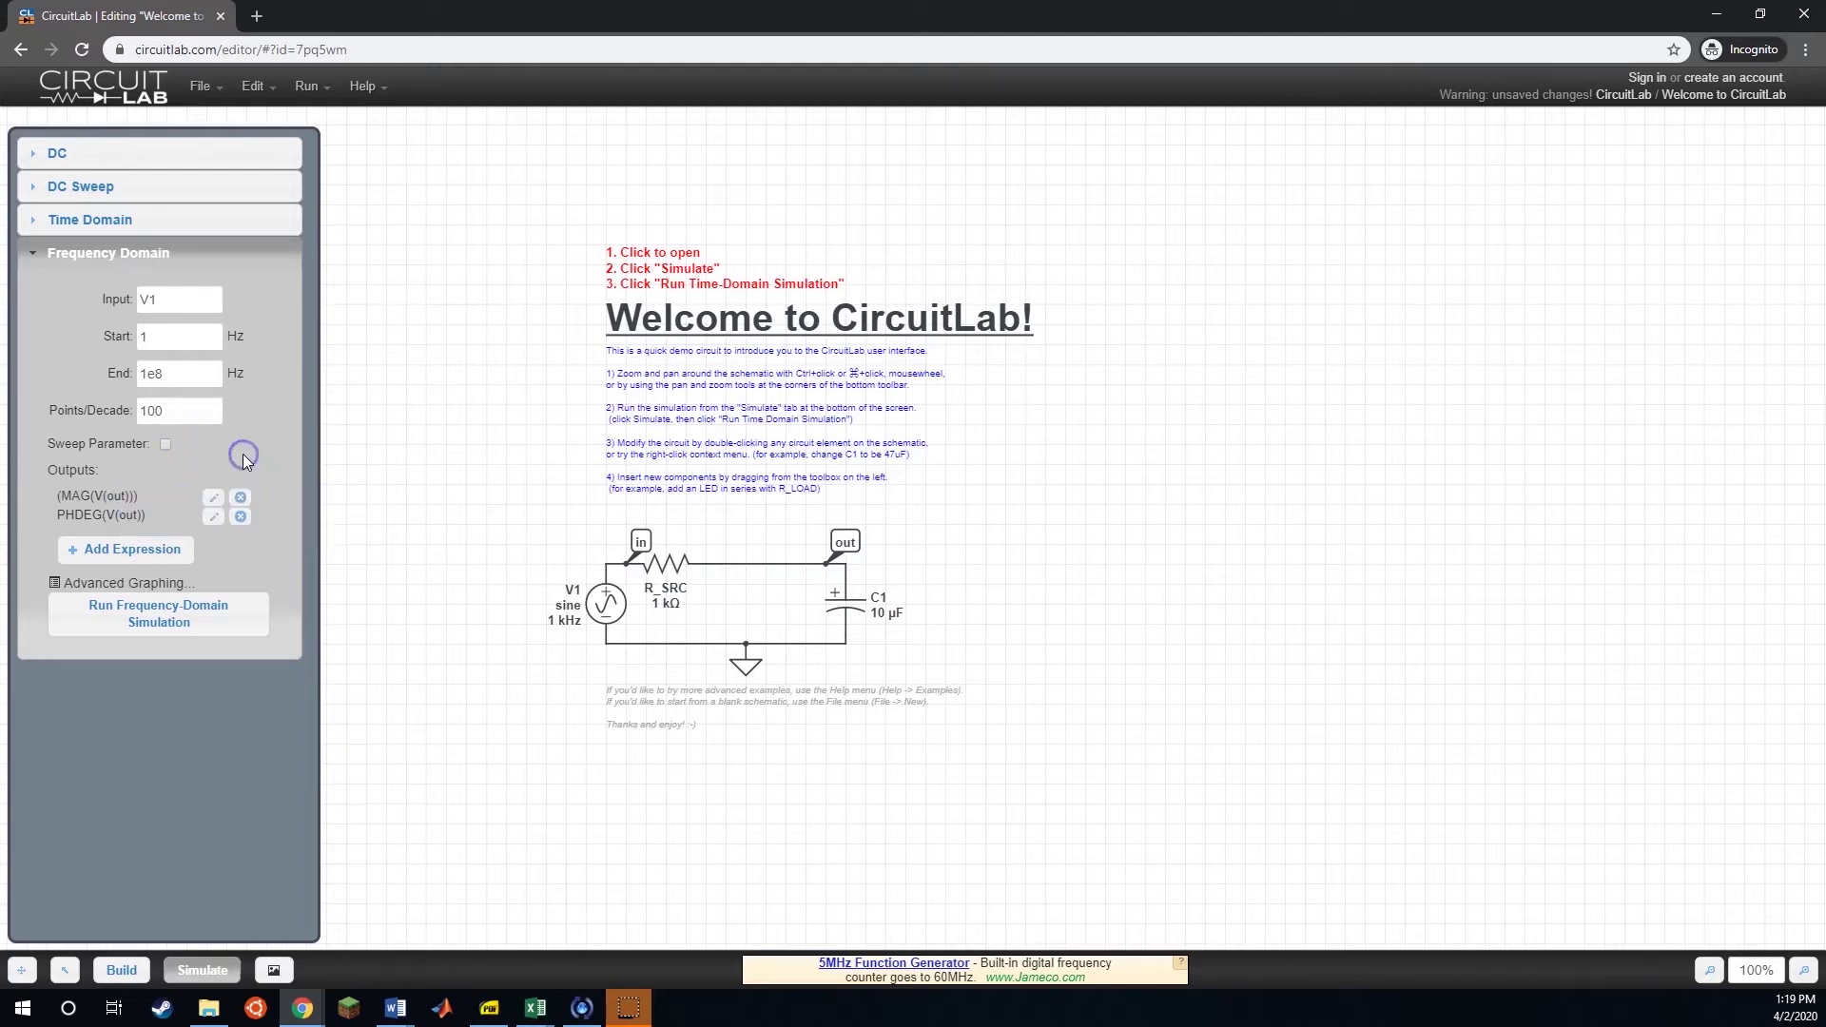
# - Rerun the frequency-domain simulation and inspect the magnitude and phase plots
pyautogui.click(162, 626)
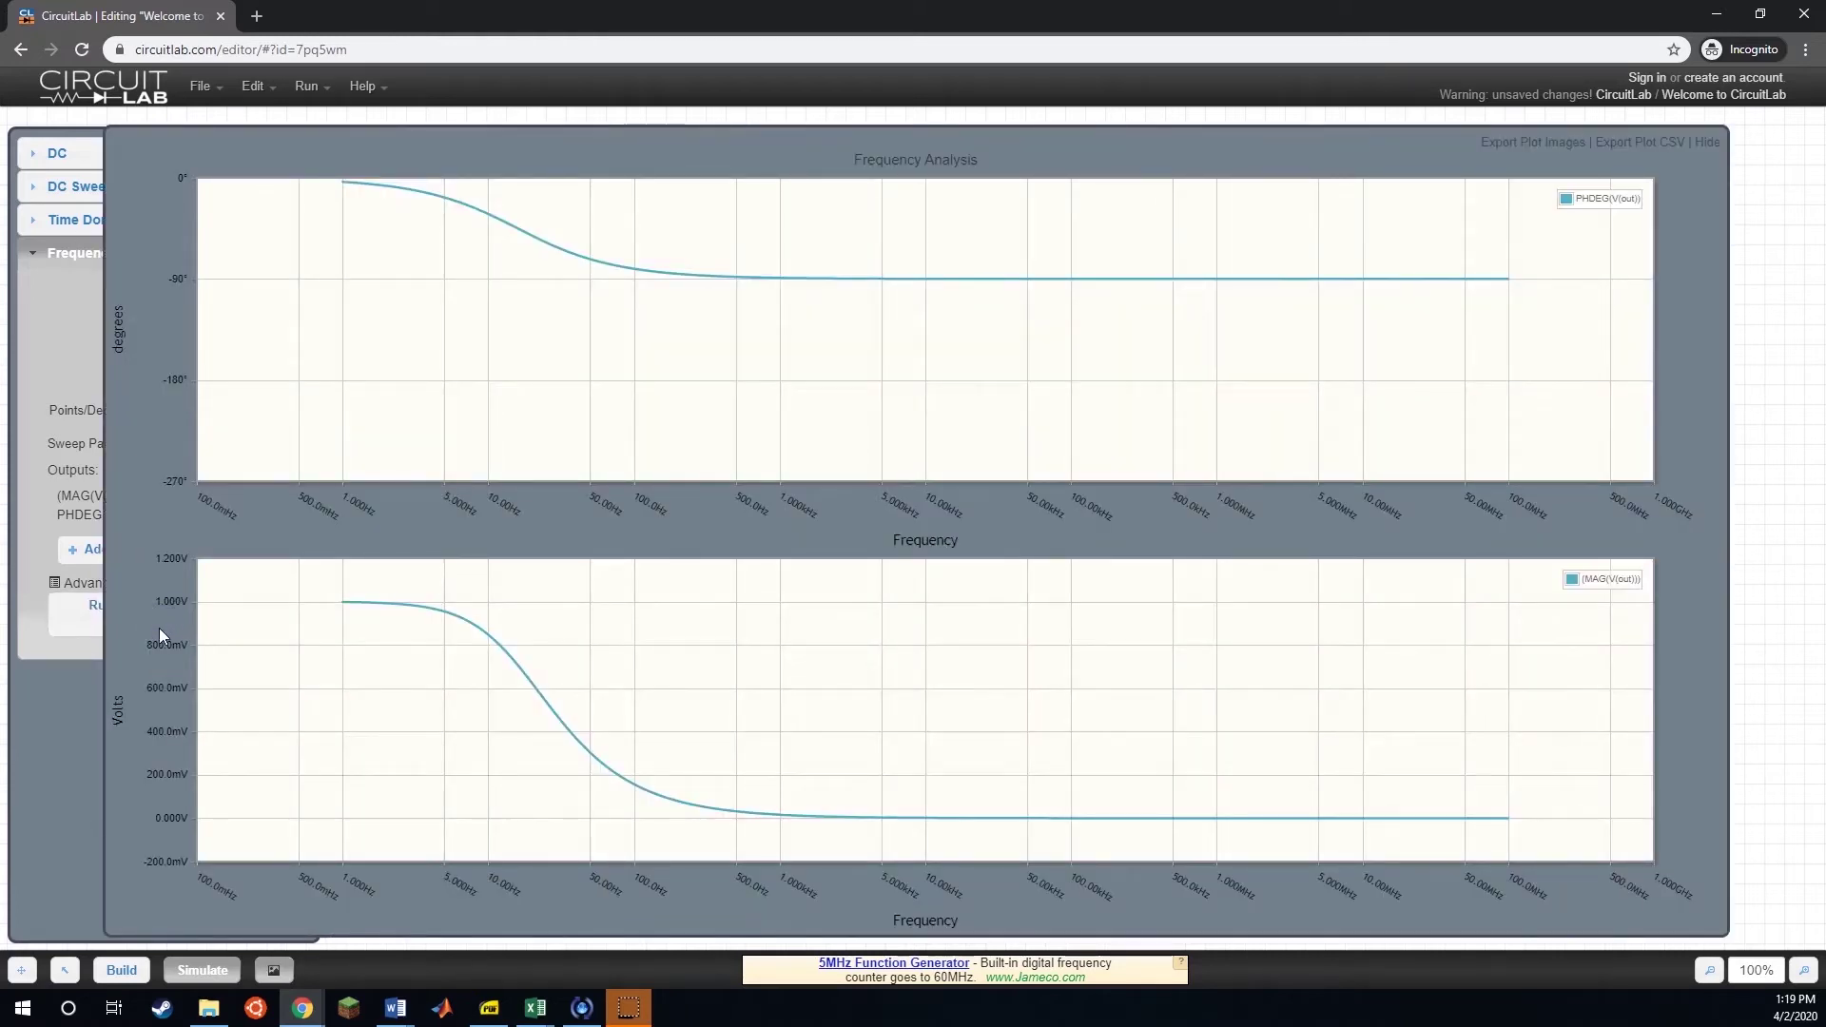
pyautogui.moveTo(358, 184)
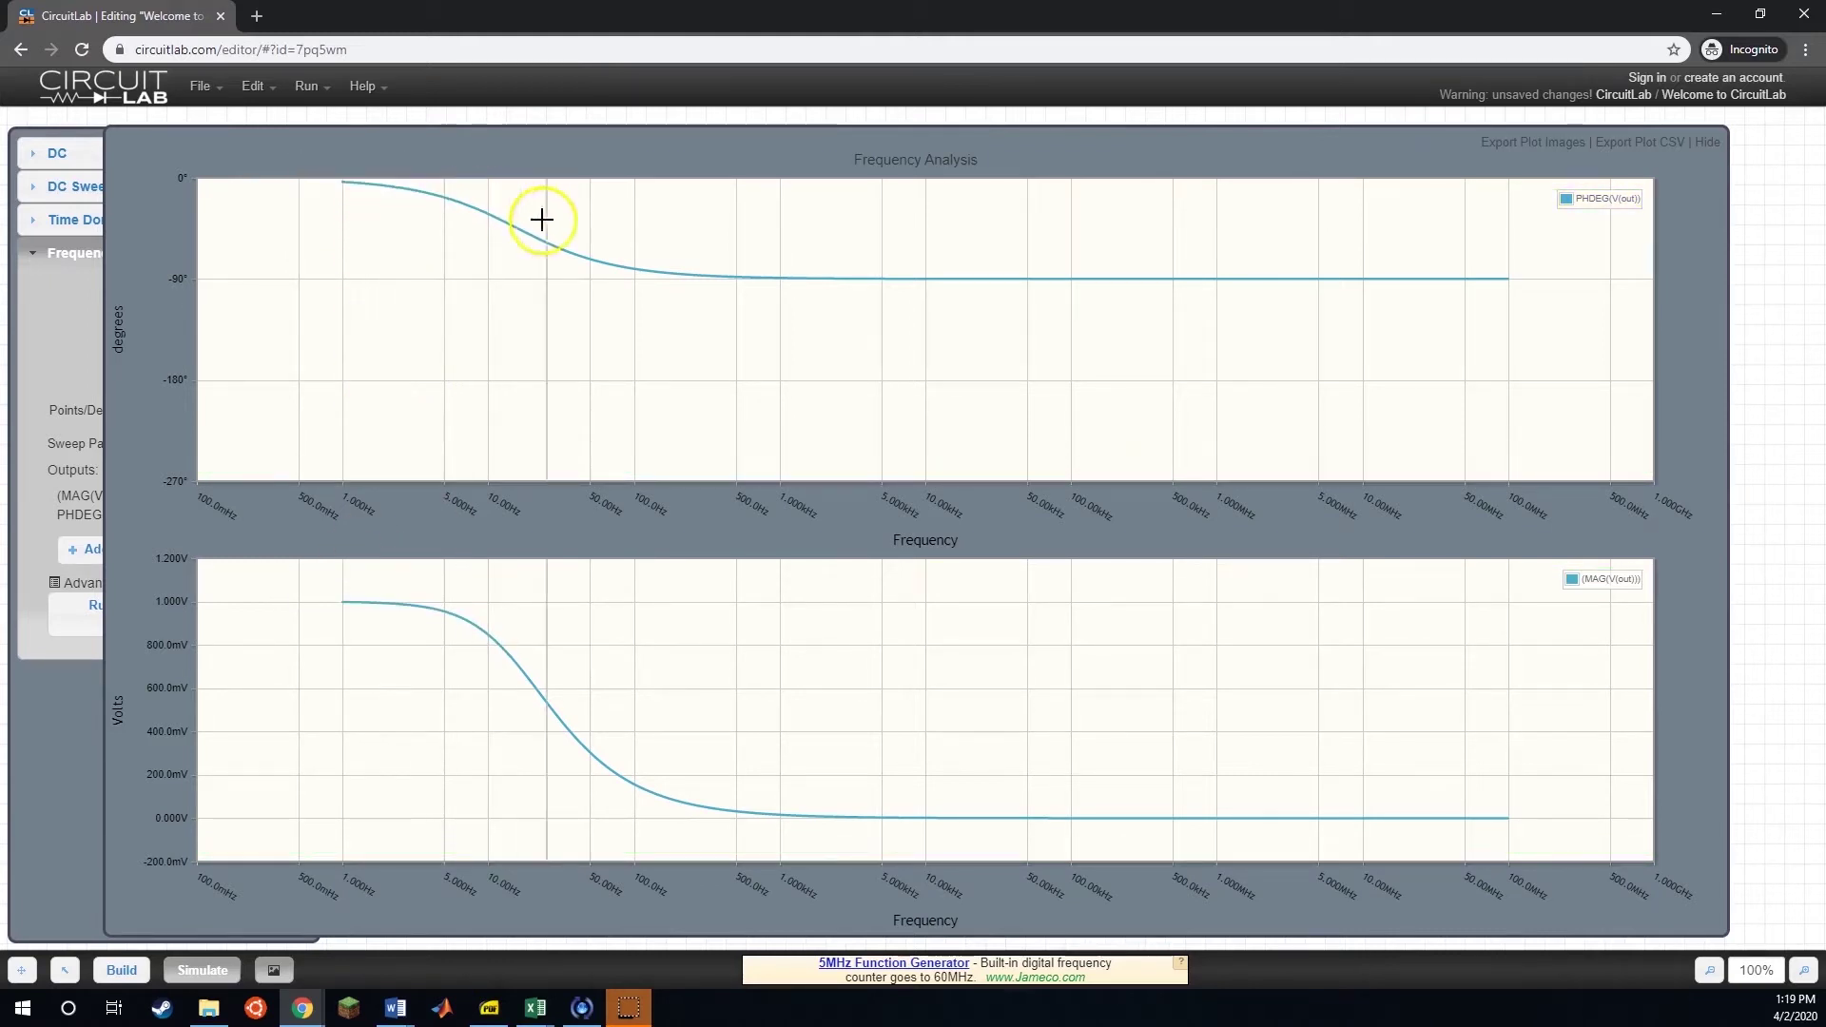
pyautogui.moveTo(558, 246)
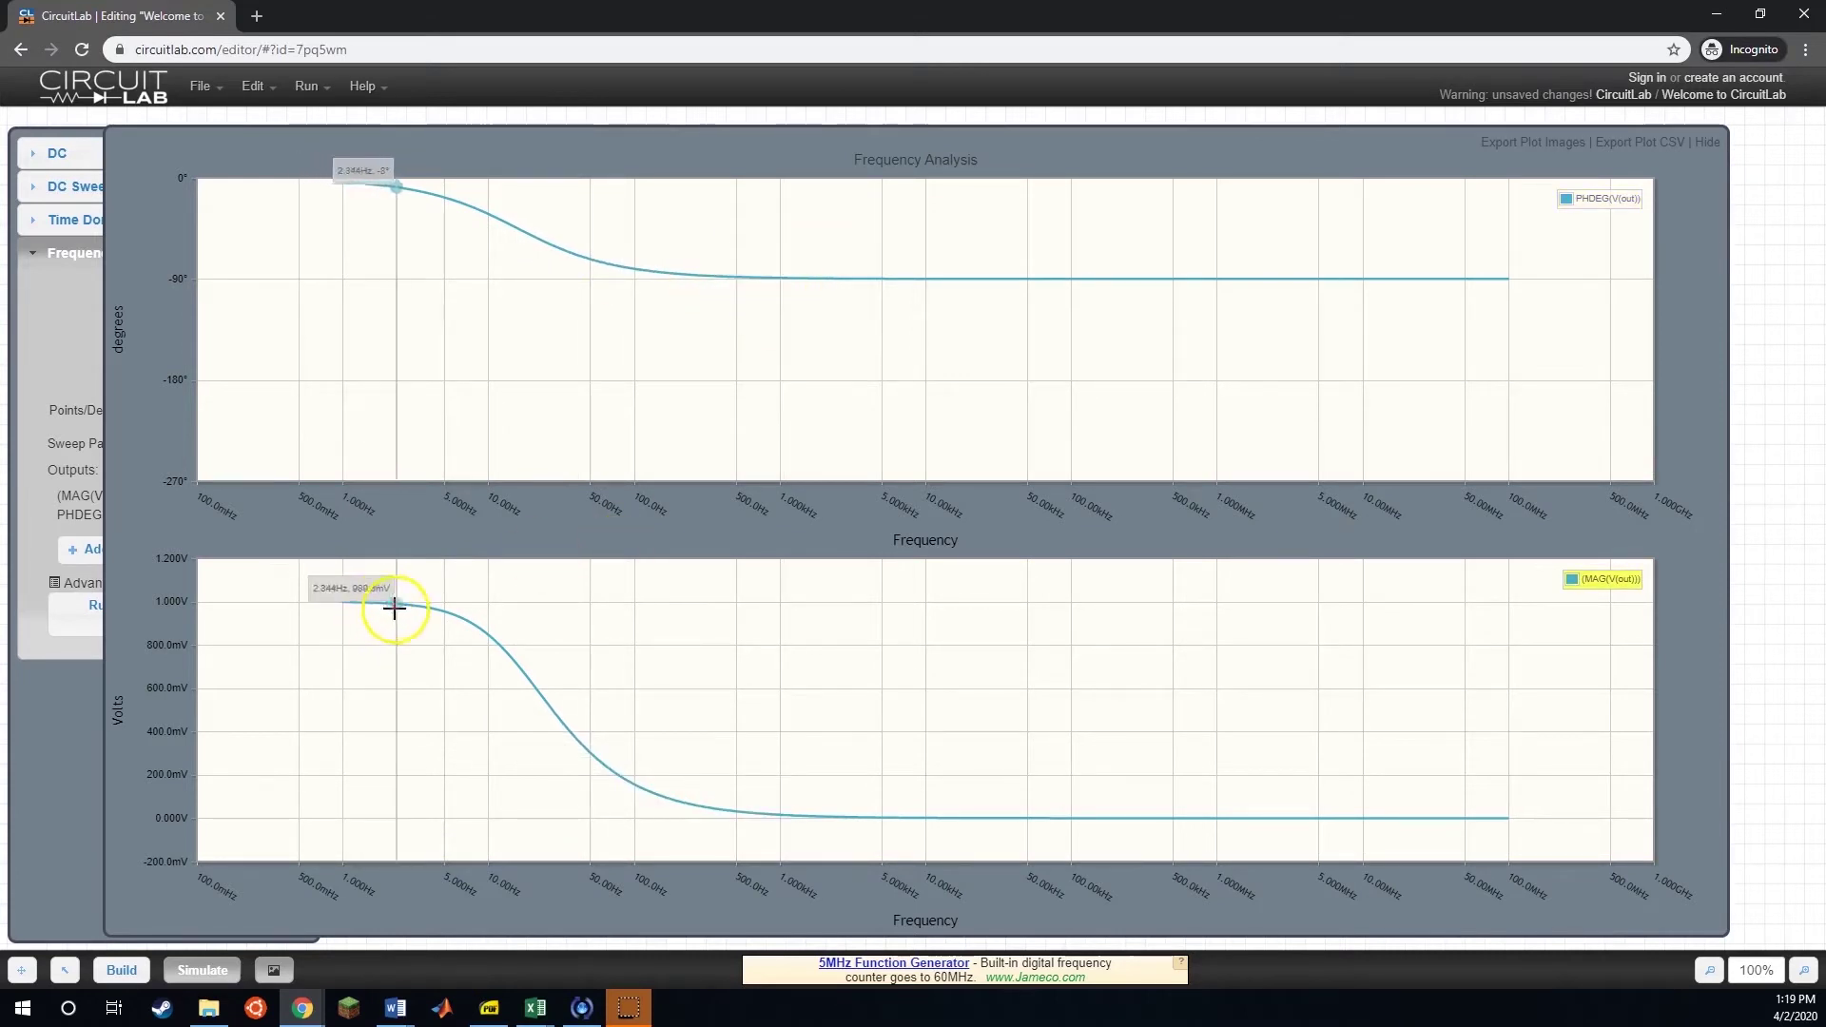
pyautogui.moveTo(353, 602)
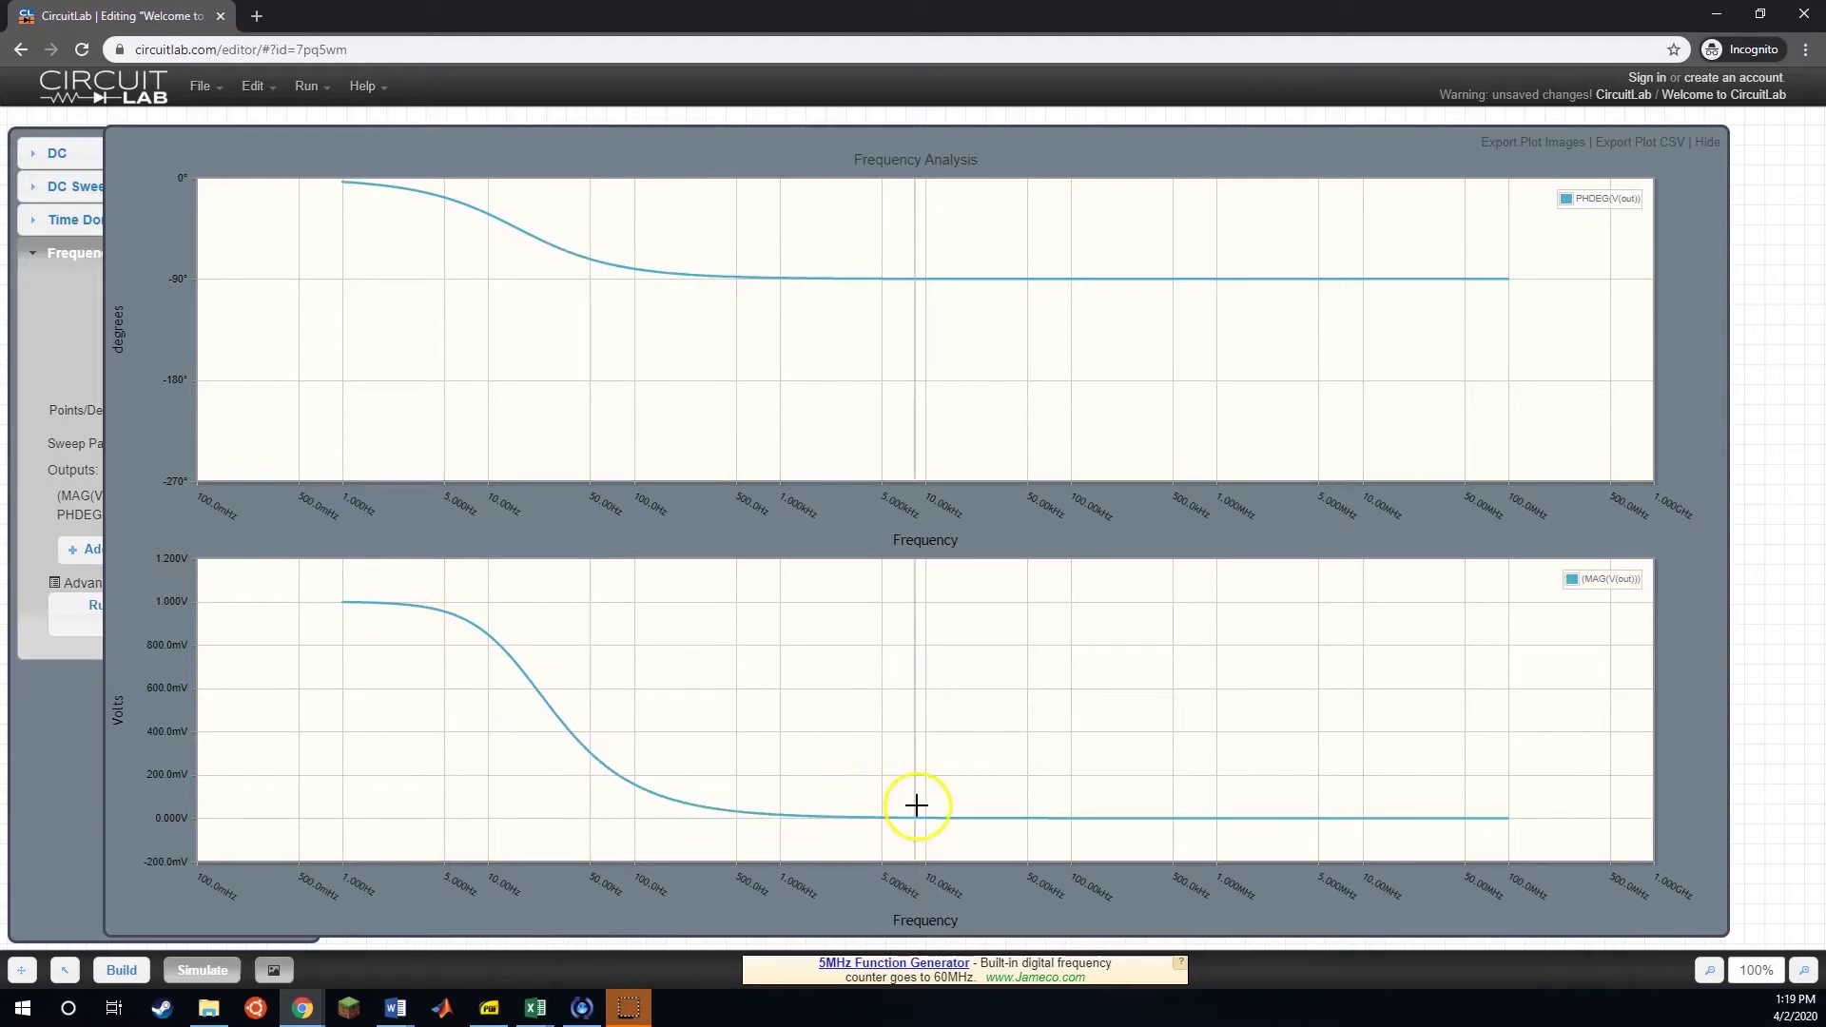
pyautogui.moveTo(1012, 819)
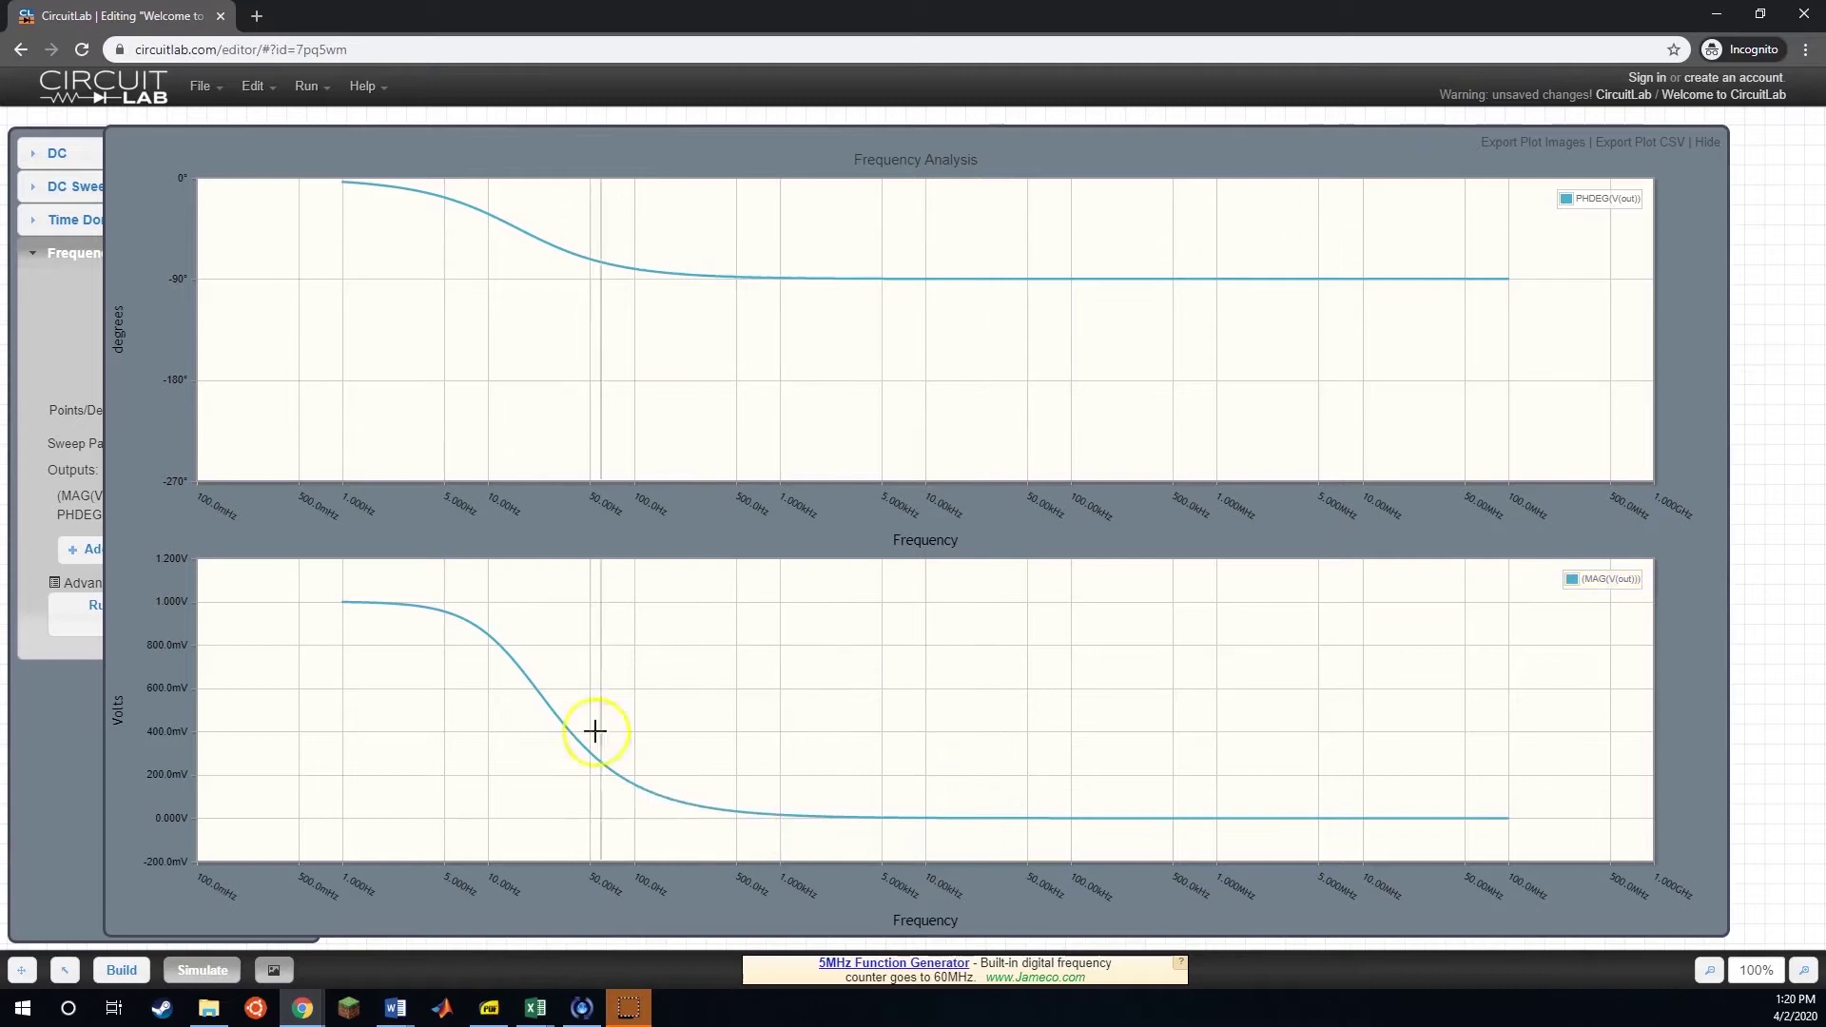
# - Insert a 1 µH inductor L1 in series between R_SRC and C1, moving 'out' to the R_SRC–L1 junction
pyautogui.click(1707, 143)
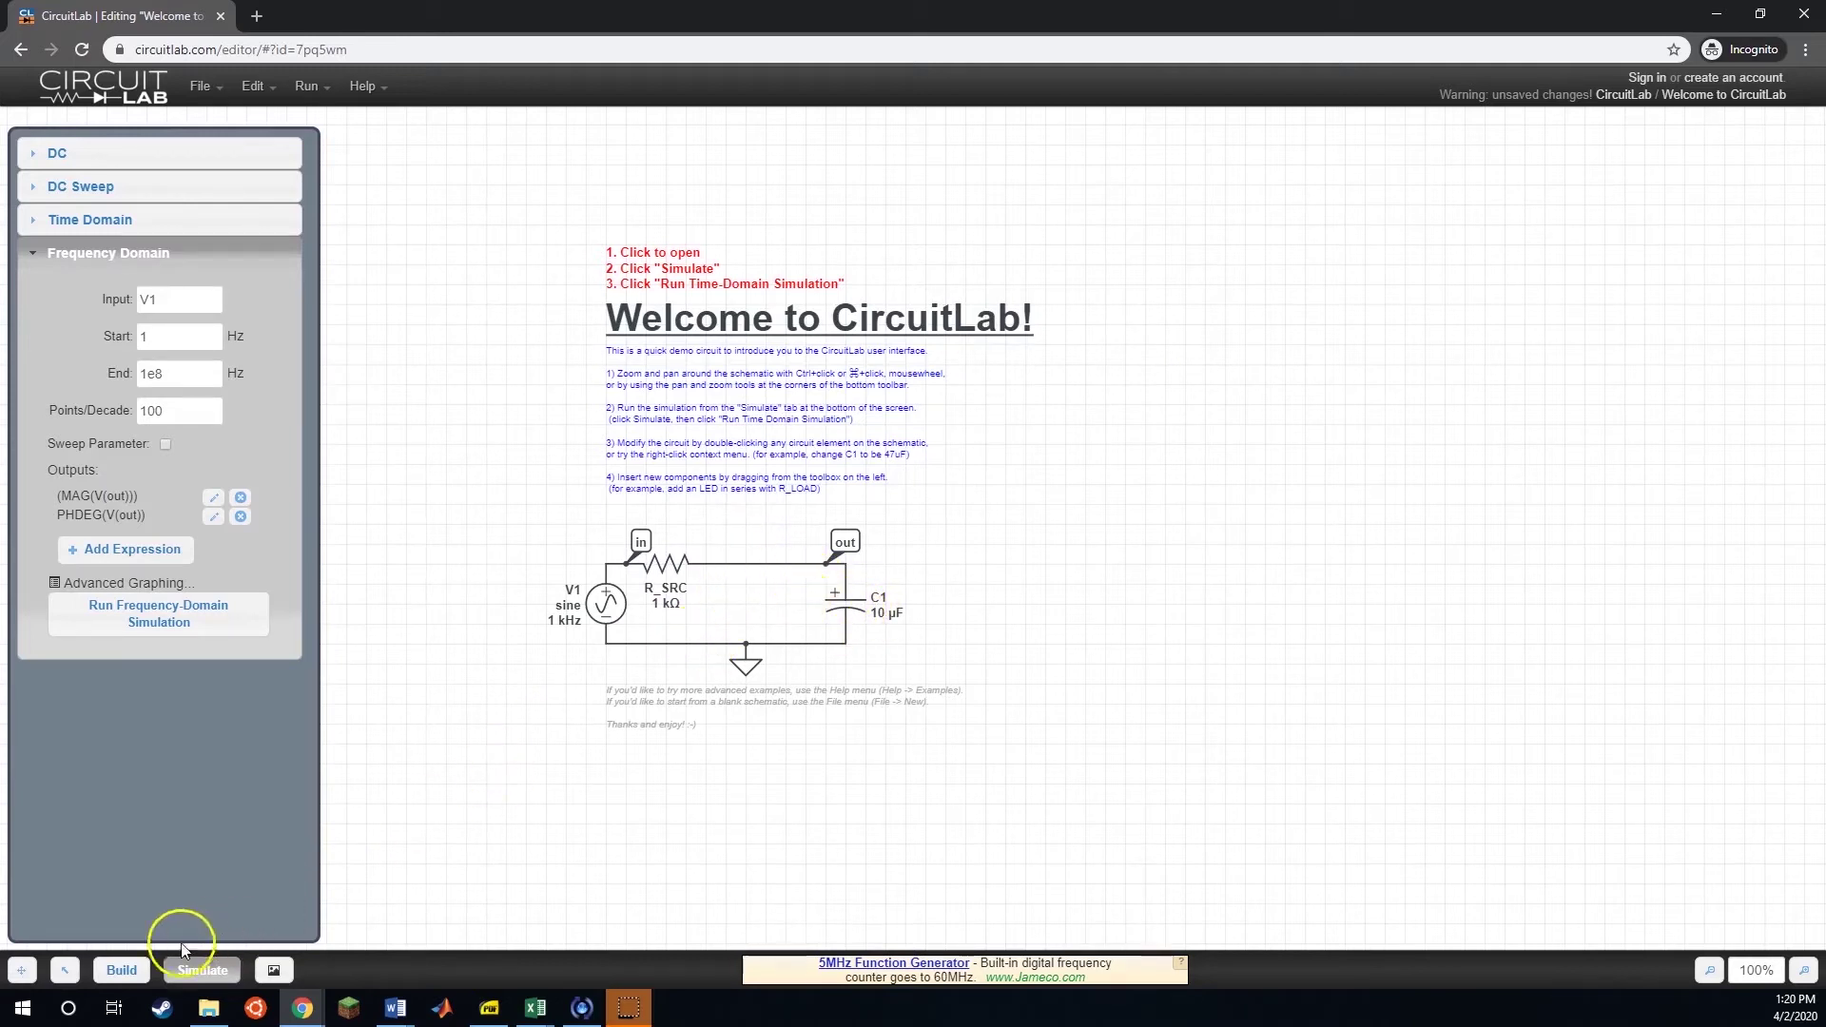
pyautogui.click(121, 970)
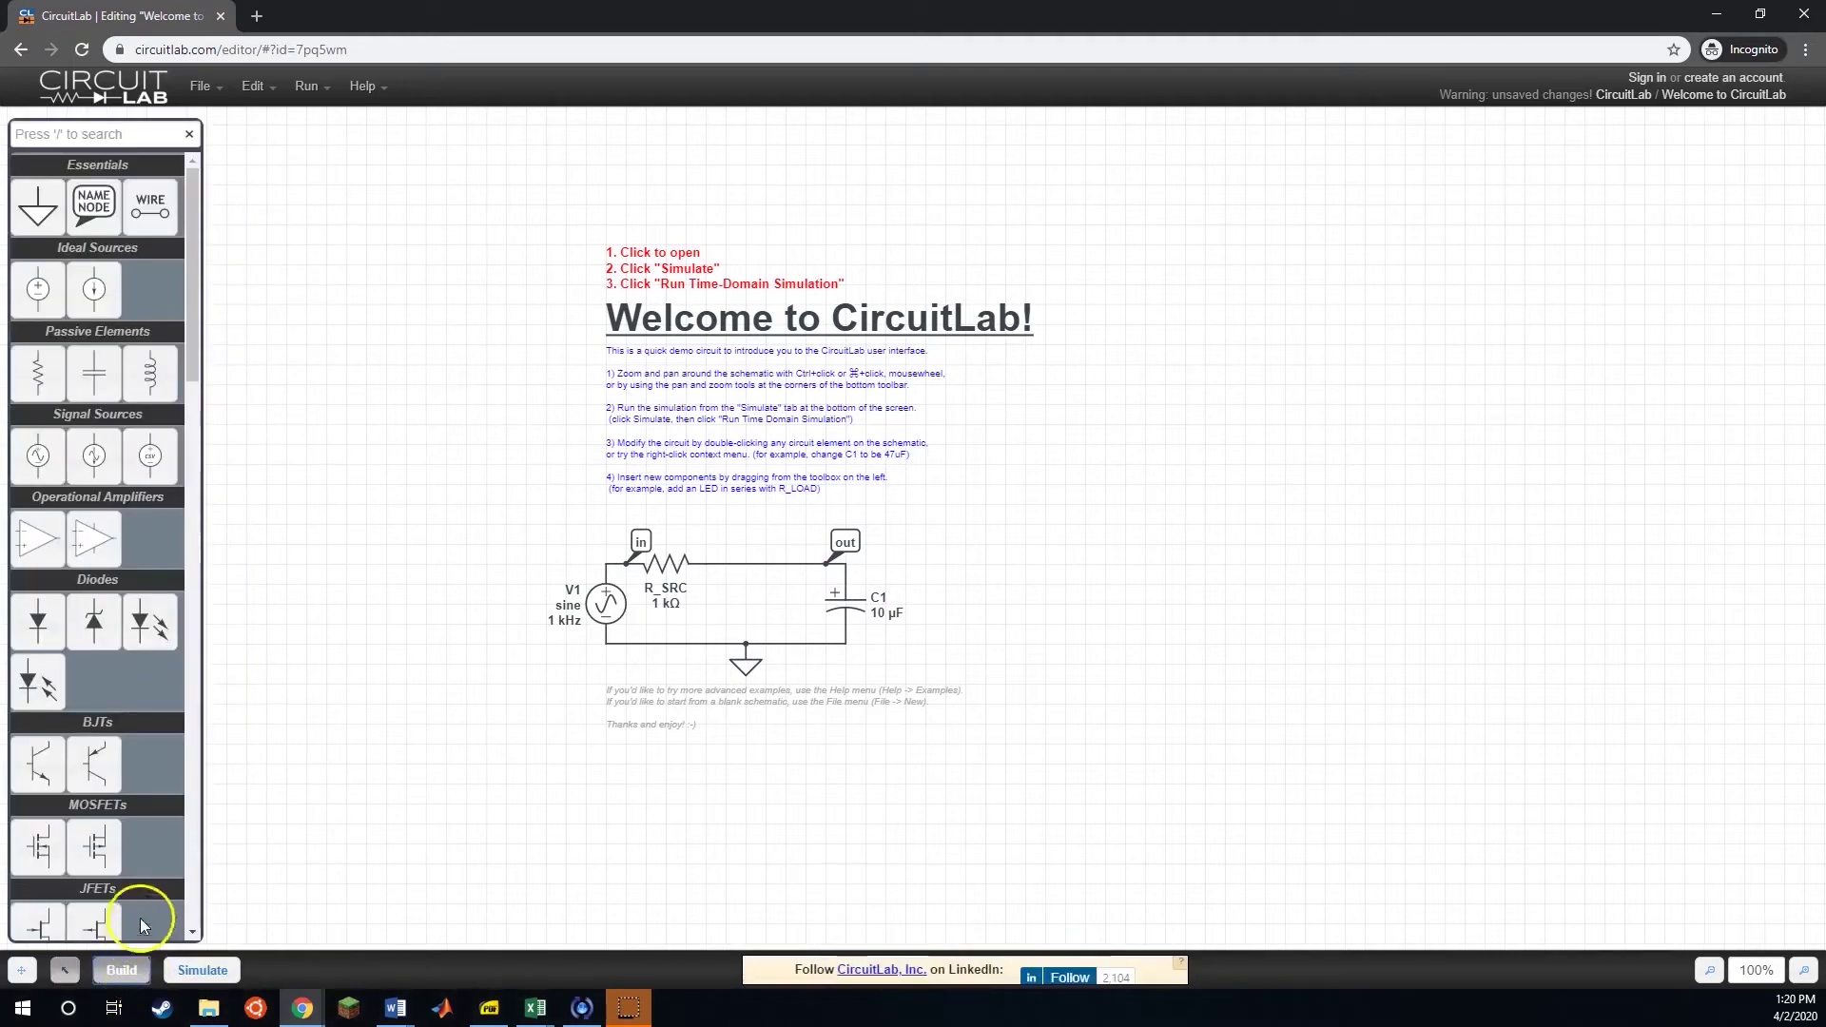
pyautogui.moveTo(152, 369); pyautogui.dragTo(953, 530)
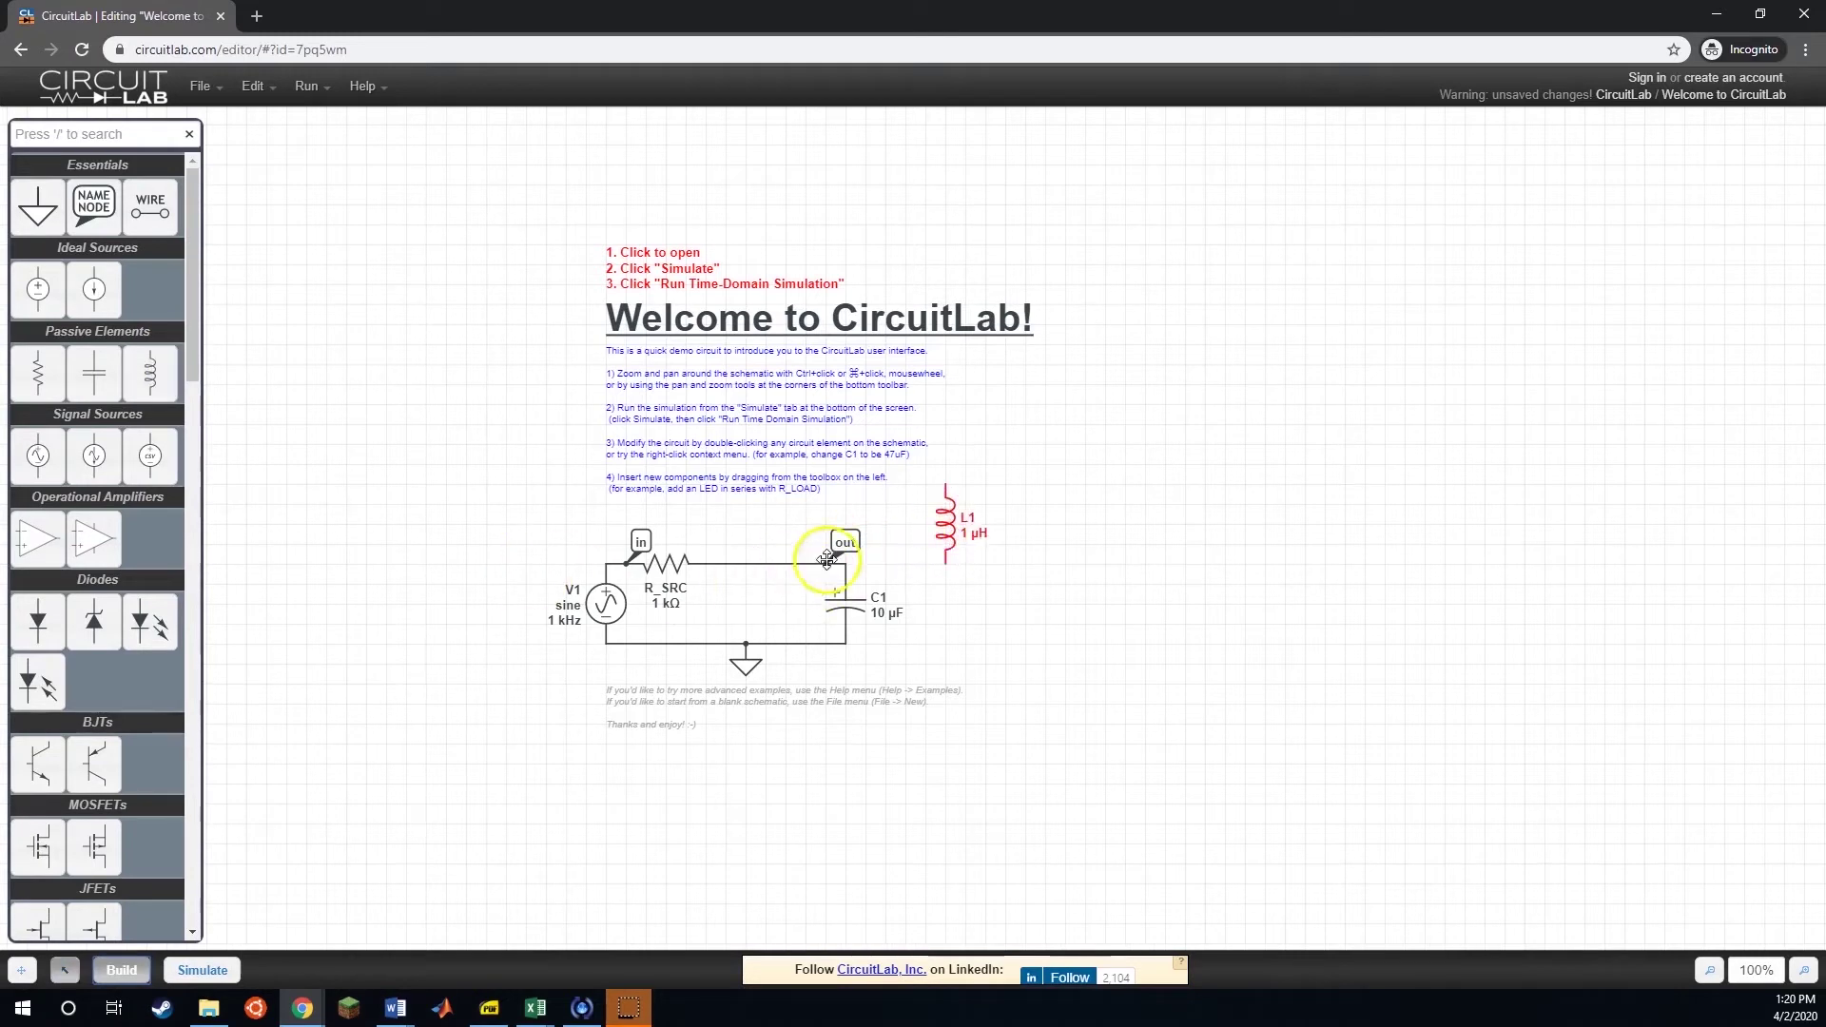
pyautogui.rightClick(954, 530)
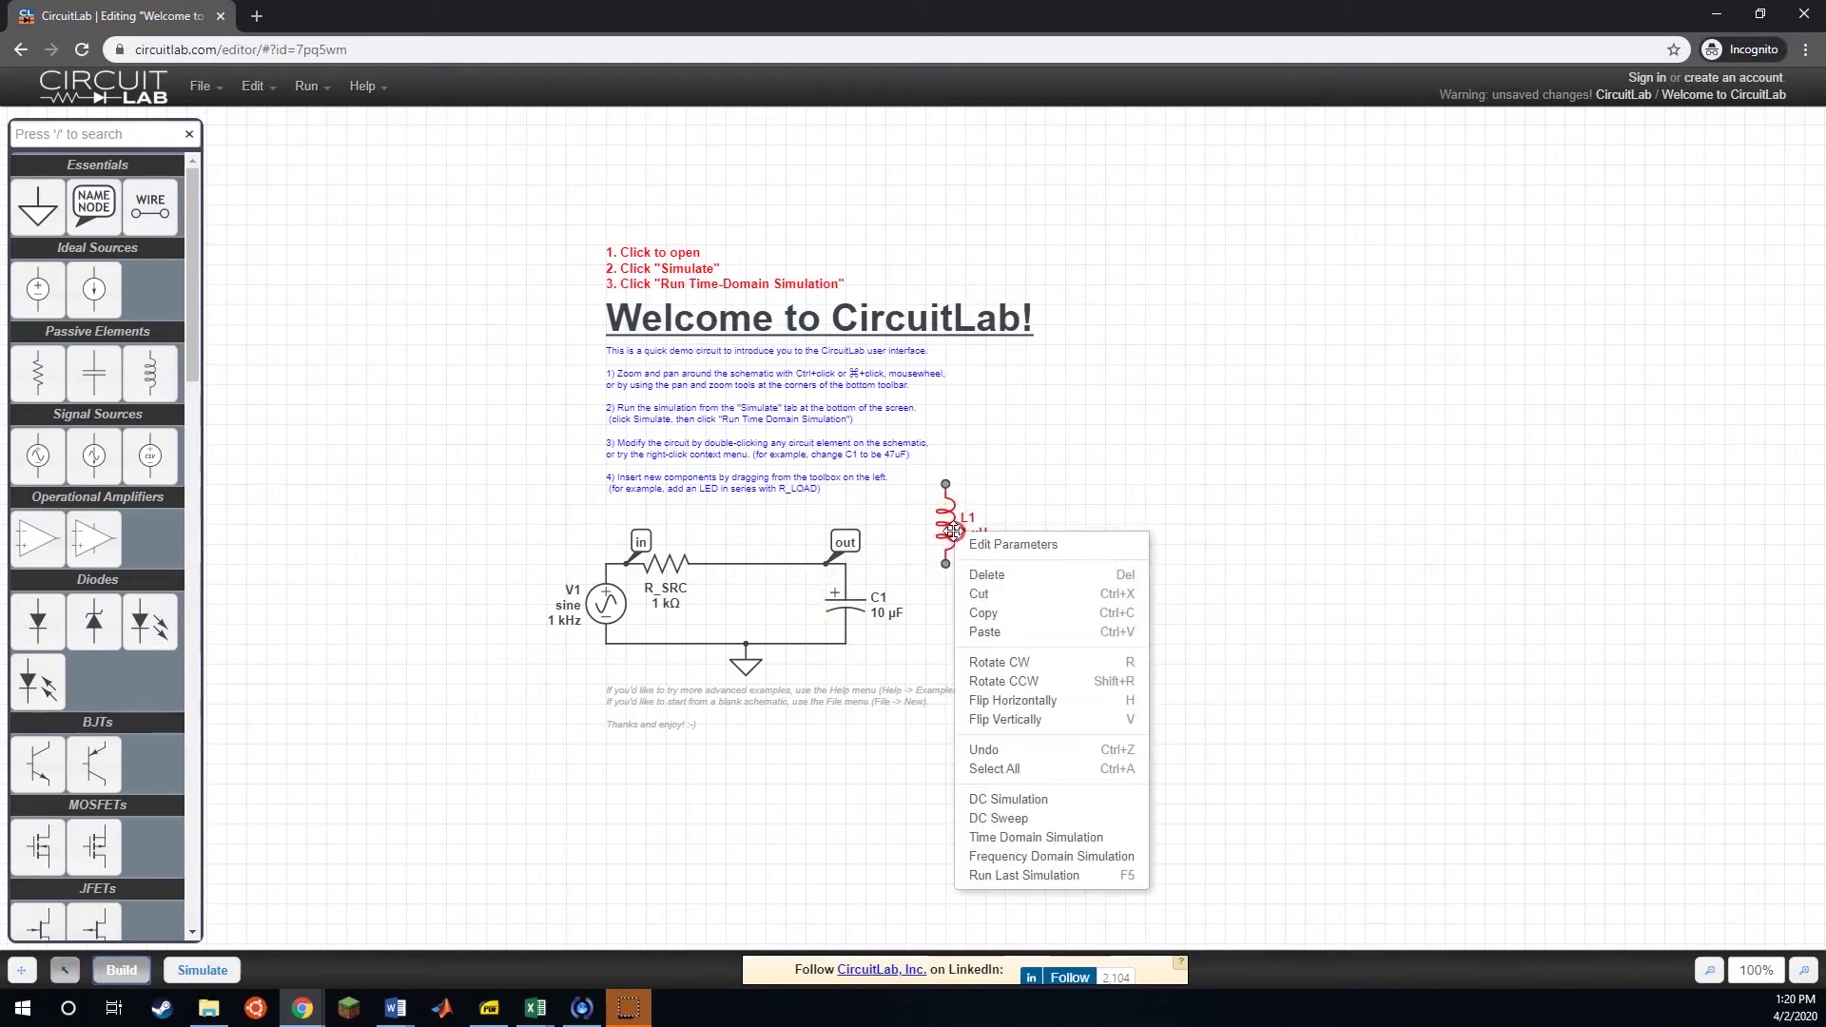
pyautogui.click(998, 662)
pyautogui.moveTo(948, 518); pyautogui.dragTo(766, 568)
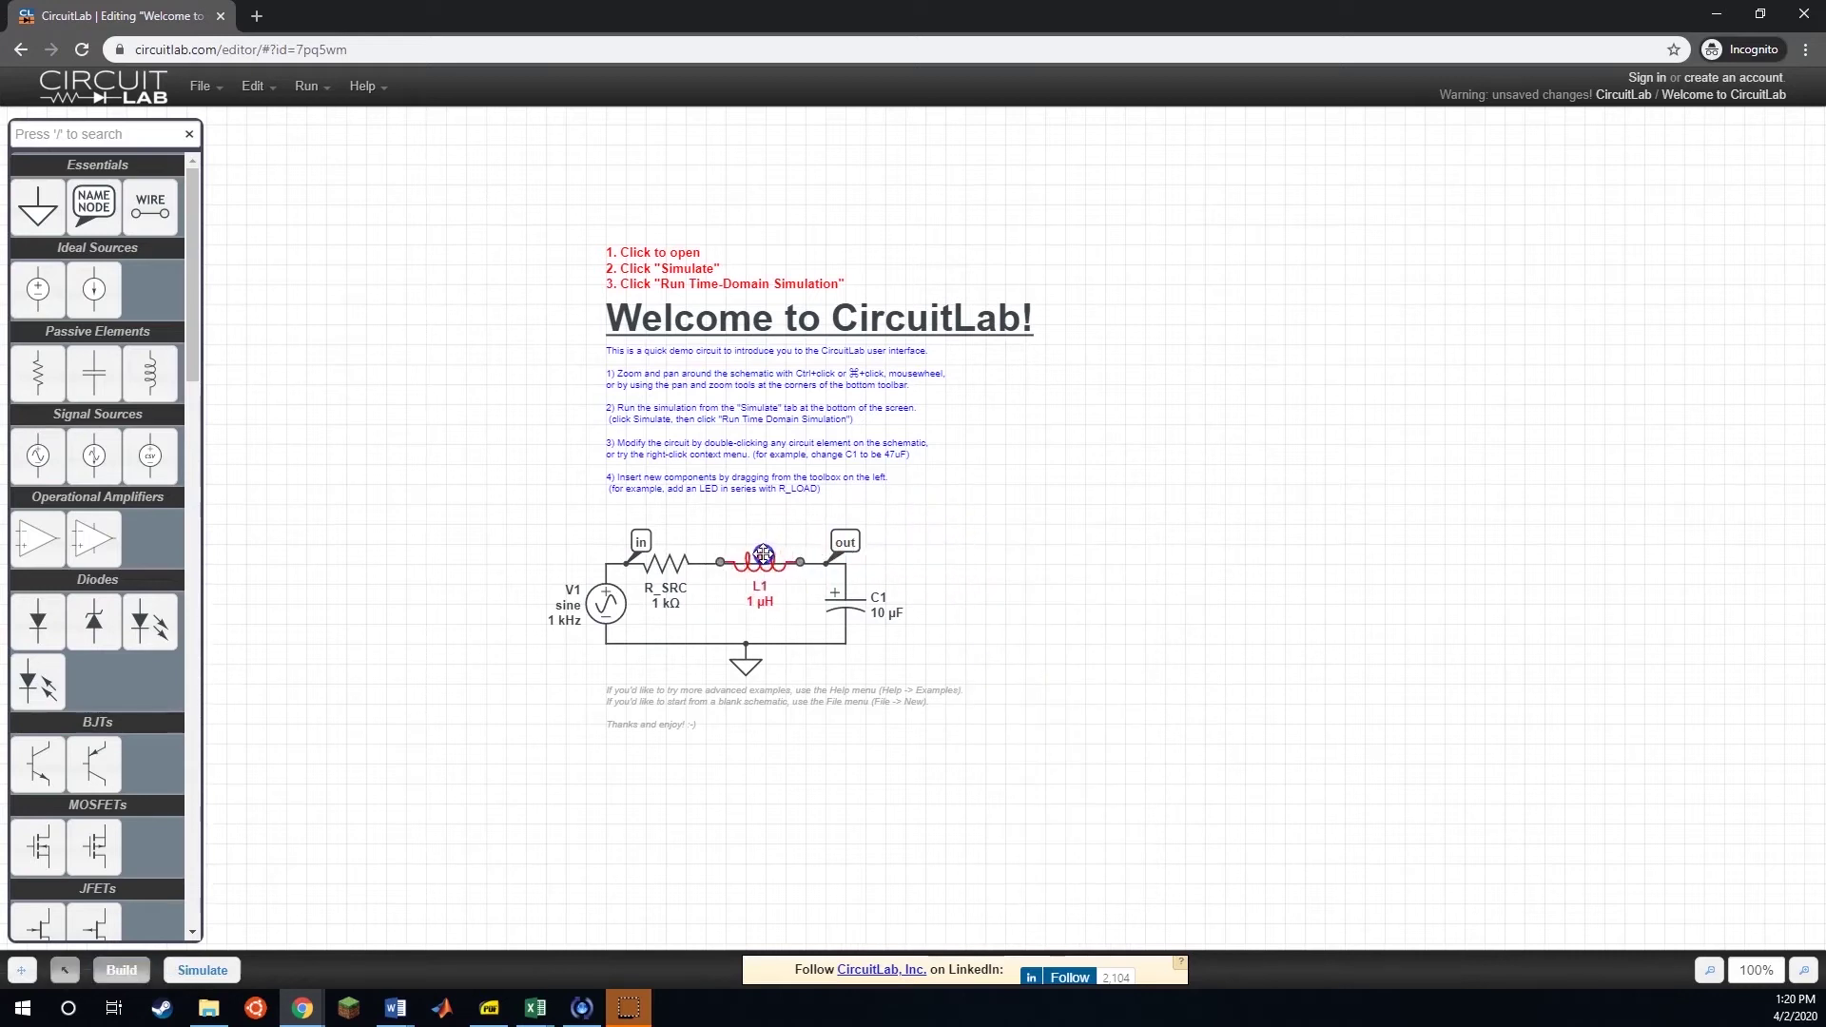
pyautogui.click(1066, 606)
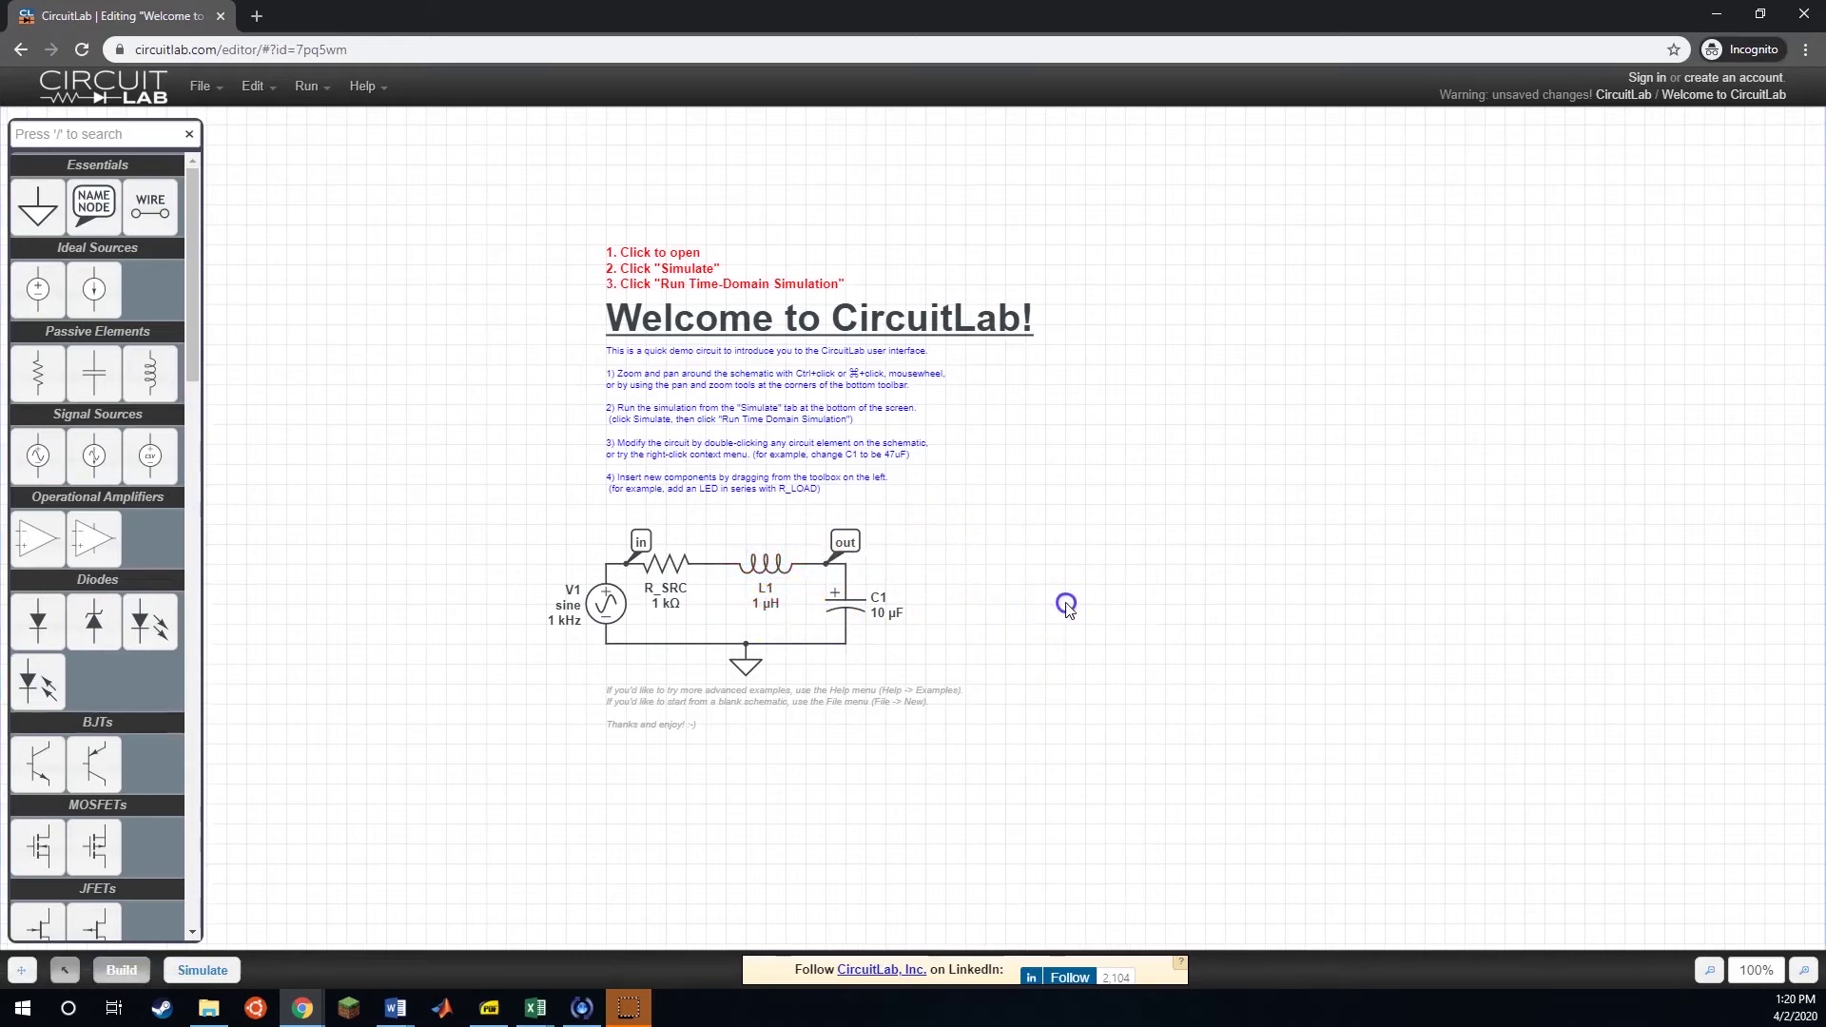
pyautogui.moveTo(846, 544); pyautogui.dragTo(727, 544)
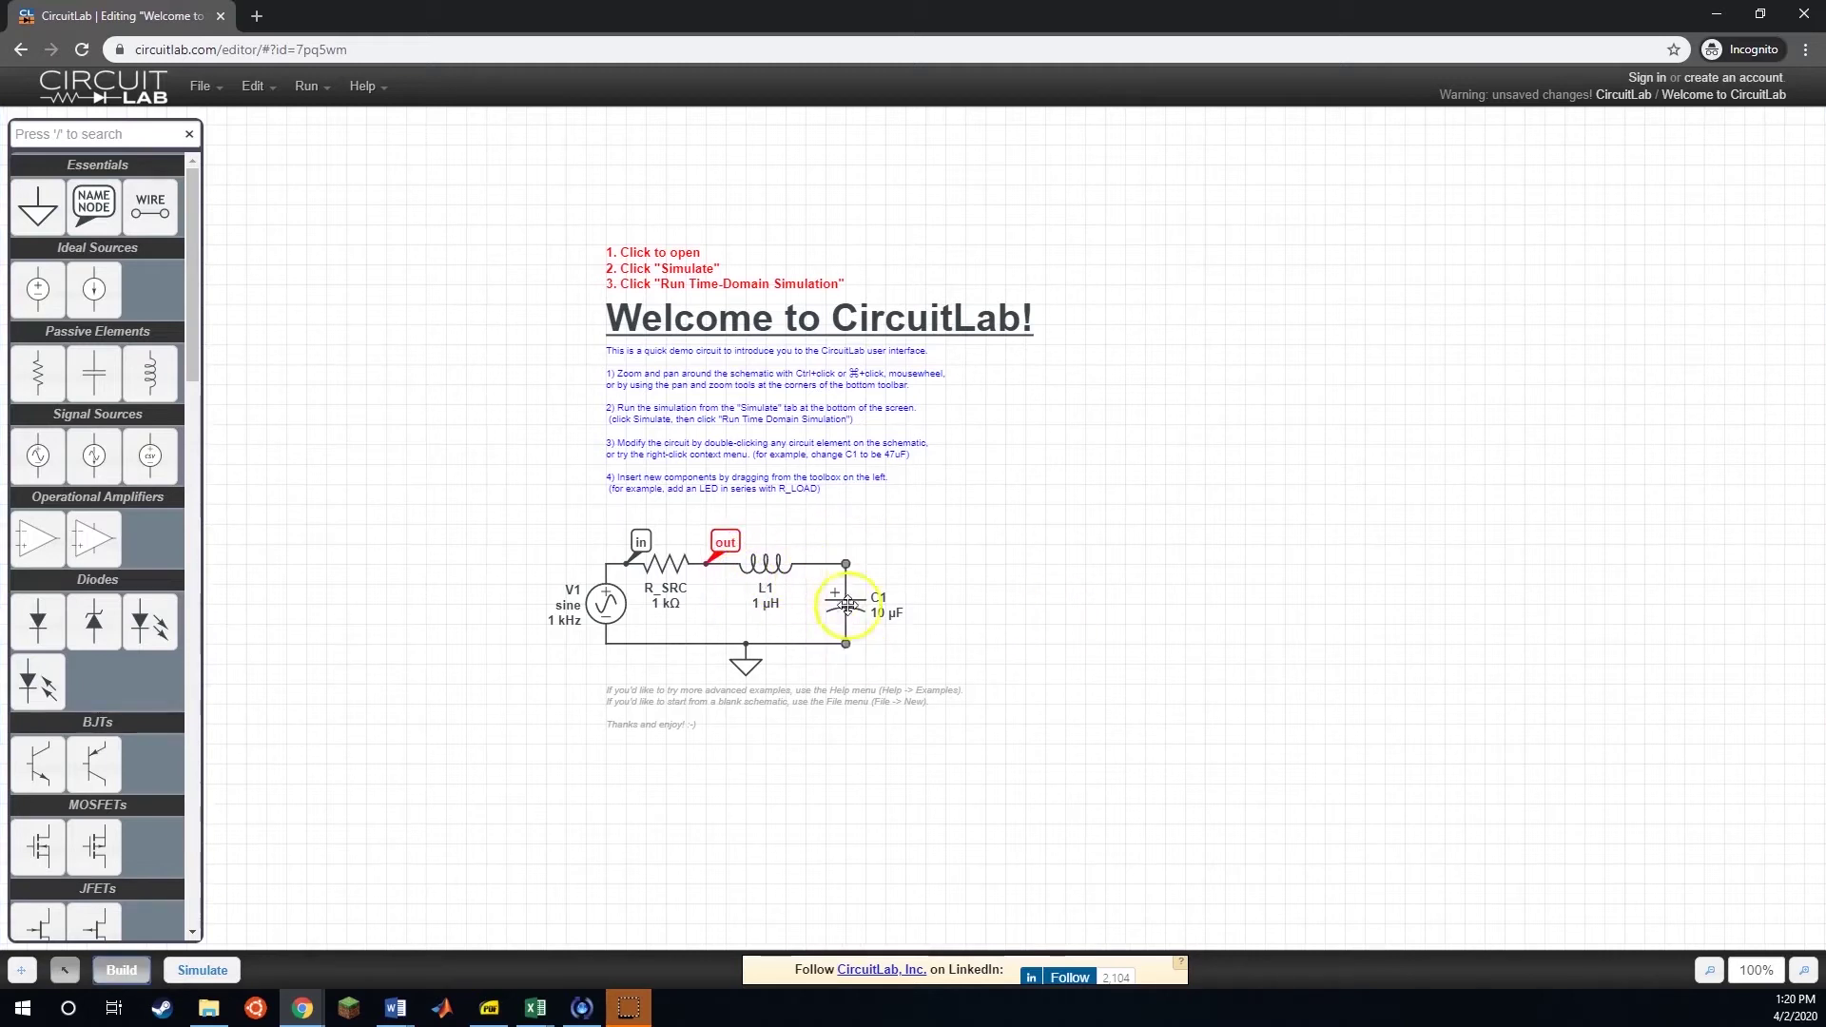
# - Rerun the frequency-domain simulation to show the RLC response rising toward 530 mV near 100 MHz
pyautogui.click(203, 971)
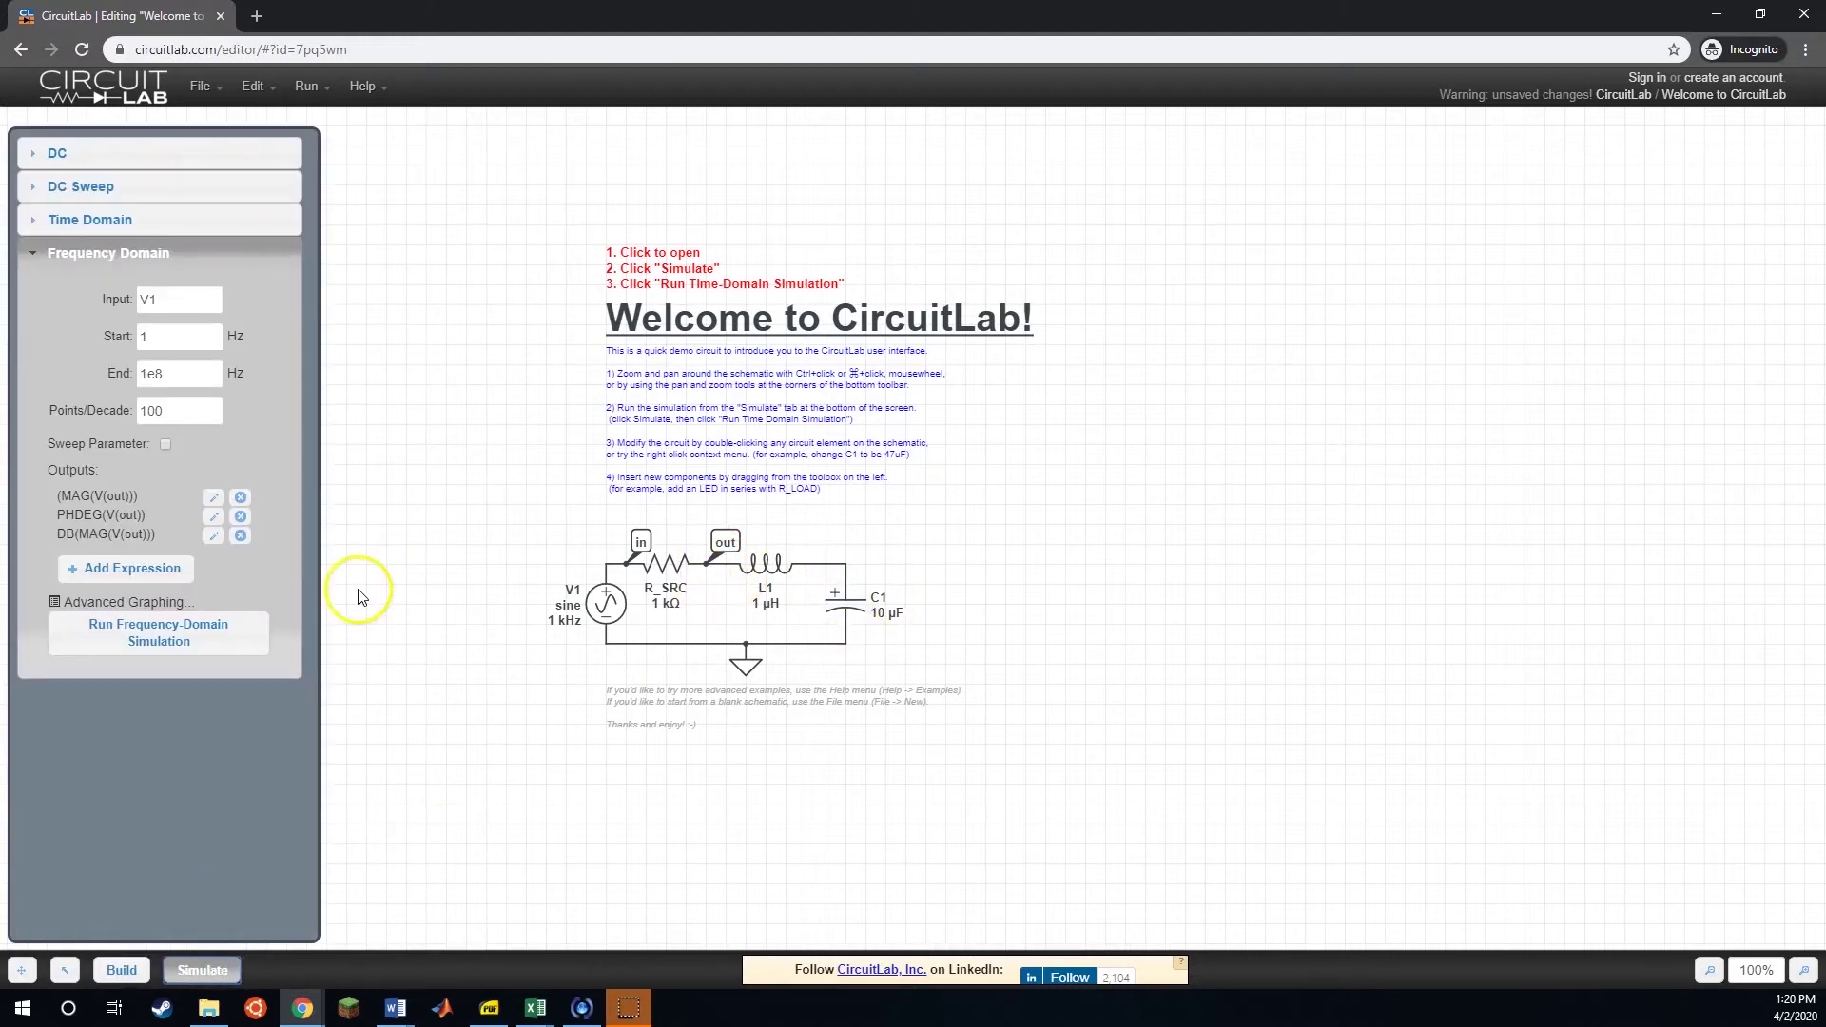
pyautogui.click(160, 643)
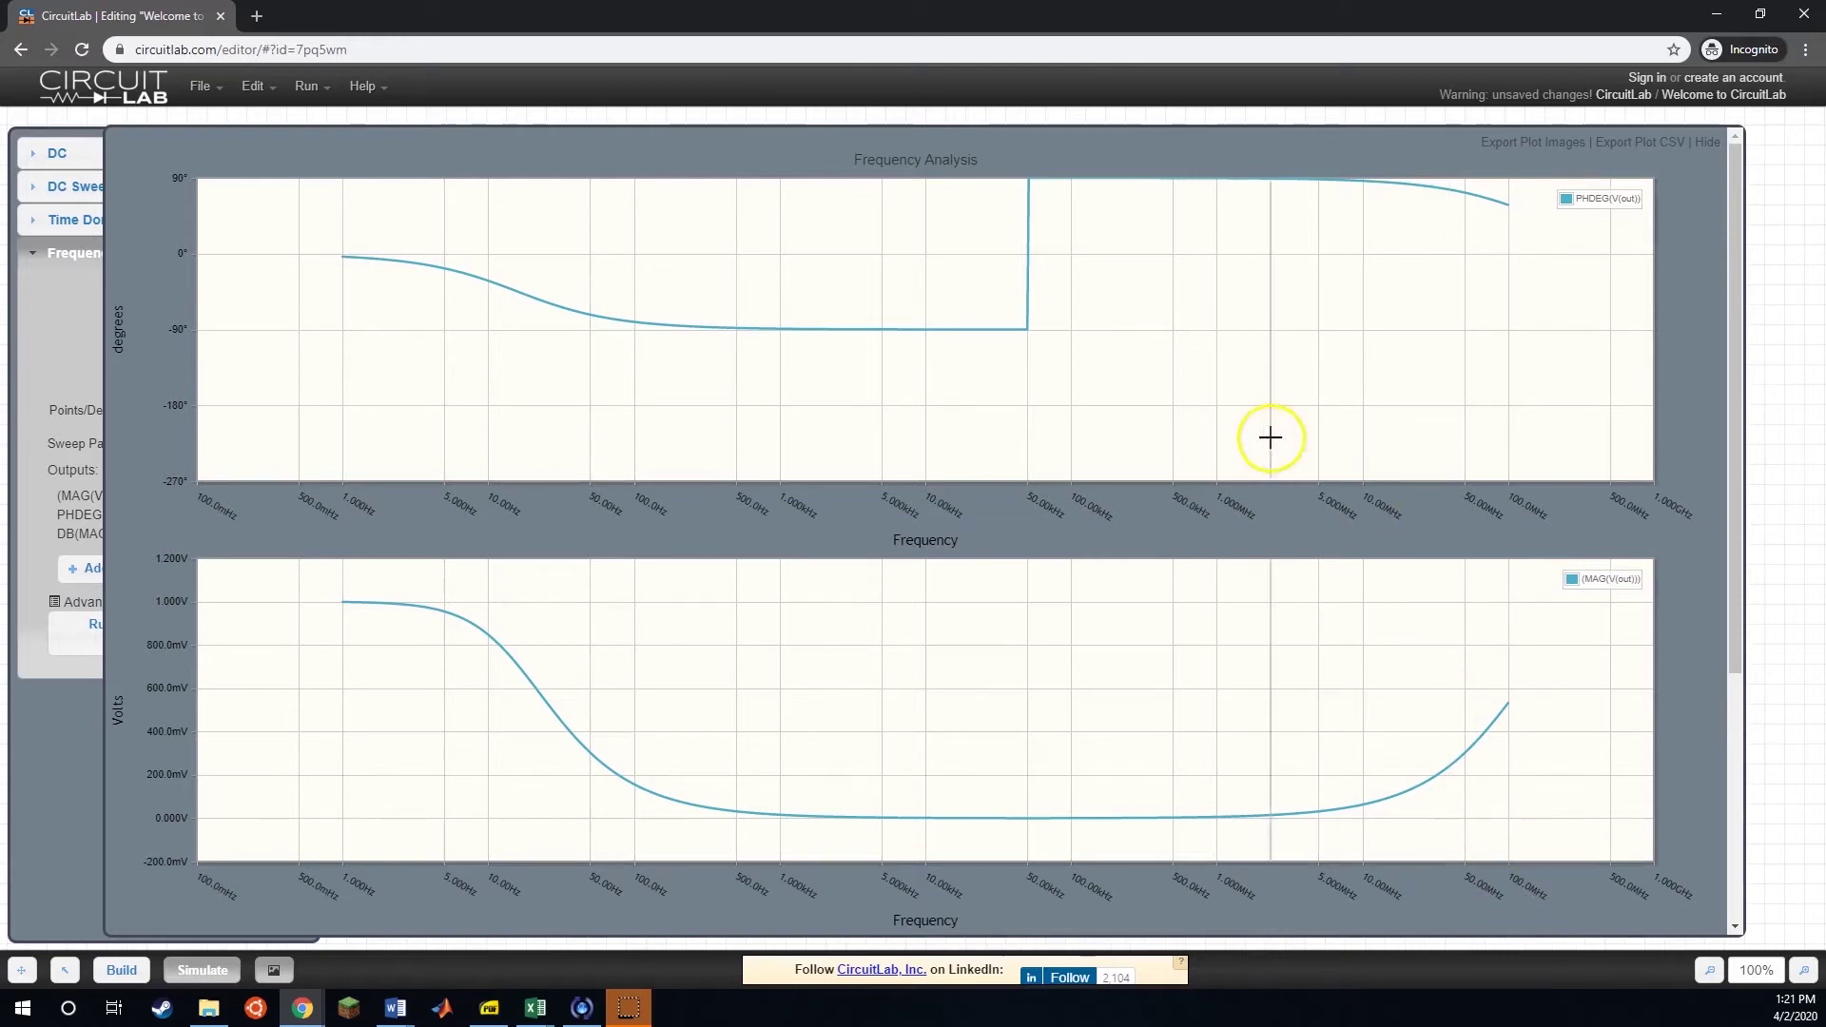
pyautogui.click(1402, 317)
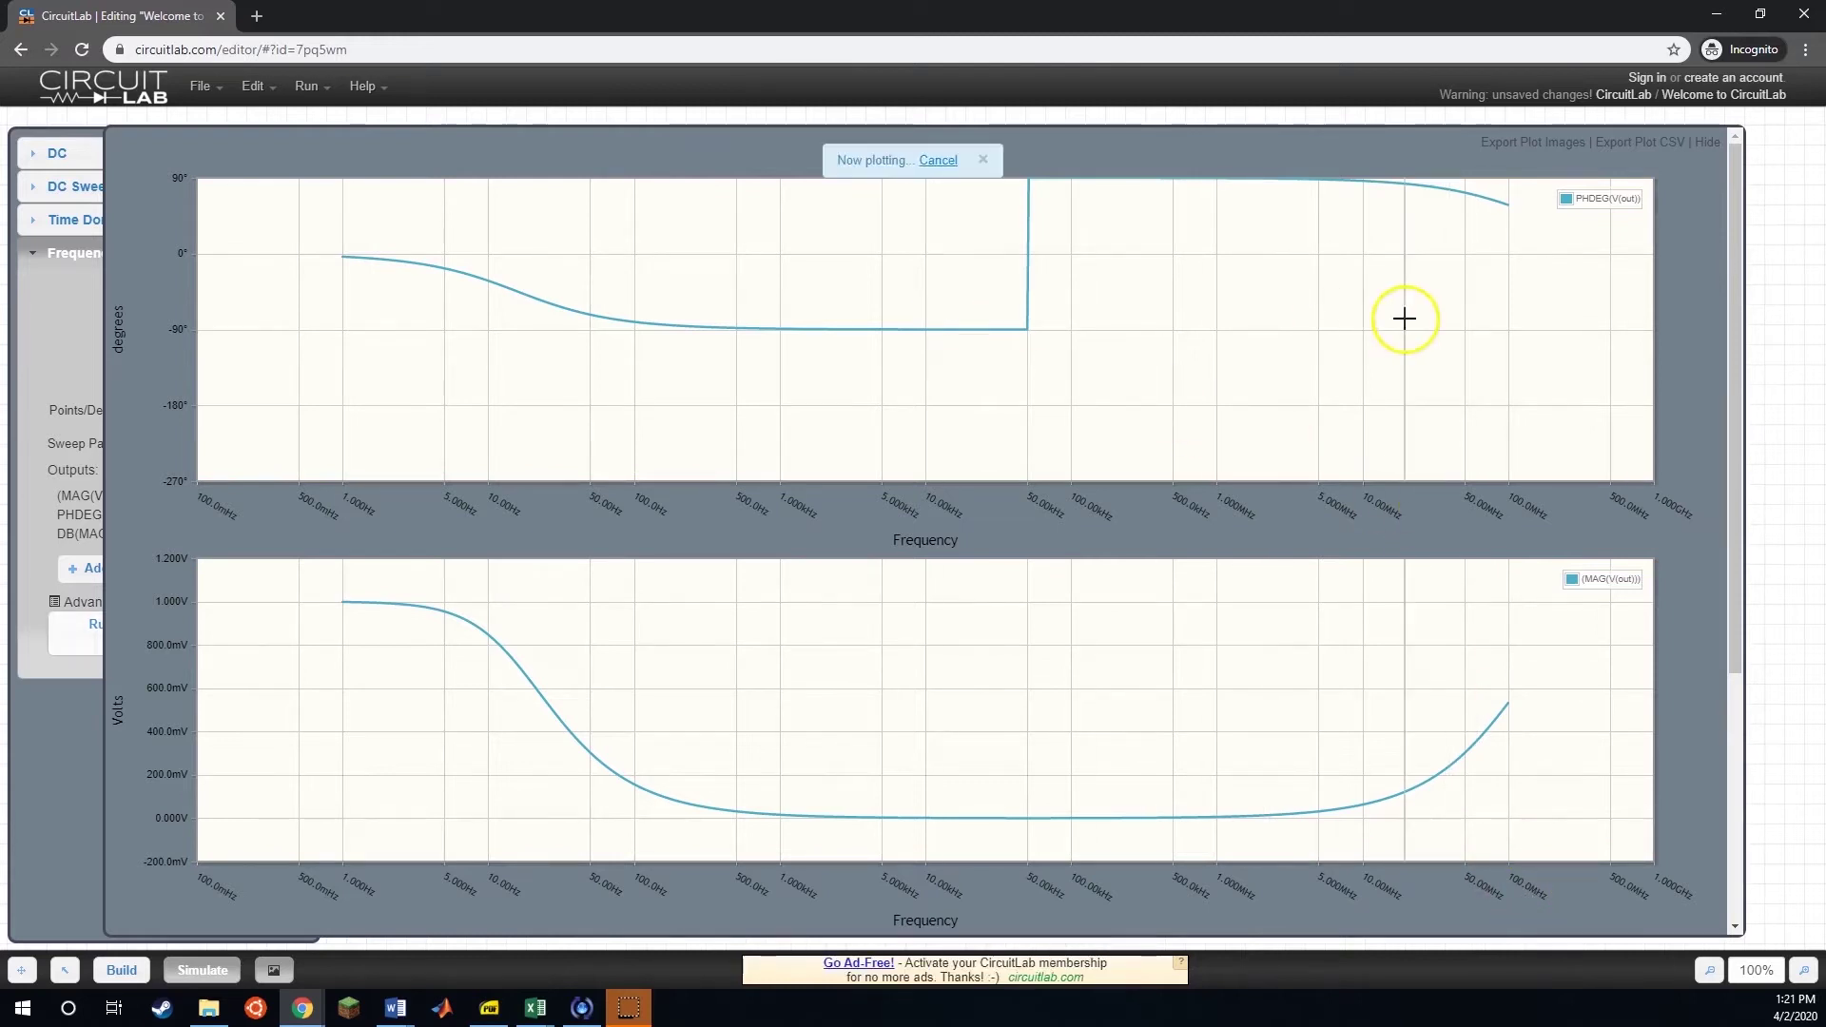
# - Export the CircuitLab frequency sweep as a CSV and open it in Excel
pyautogui.click(1640, 145)
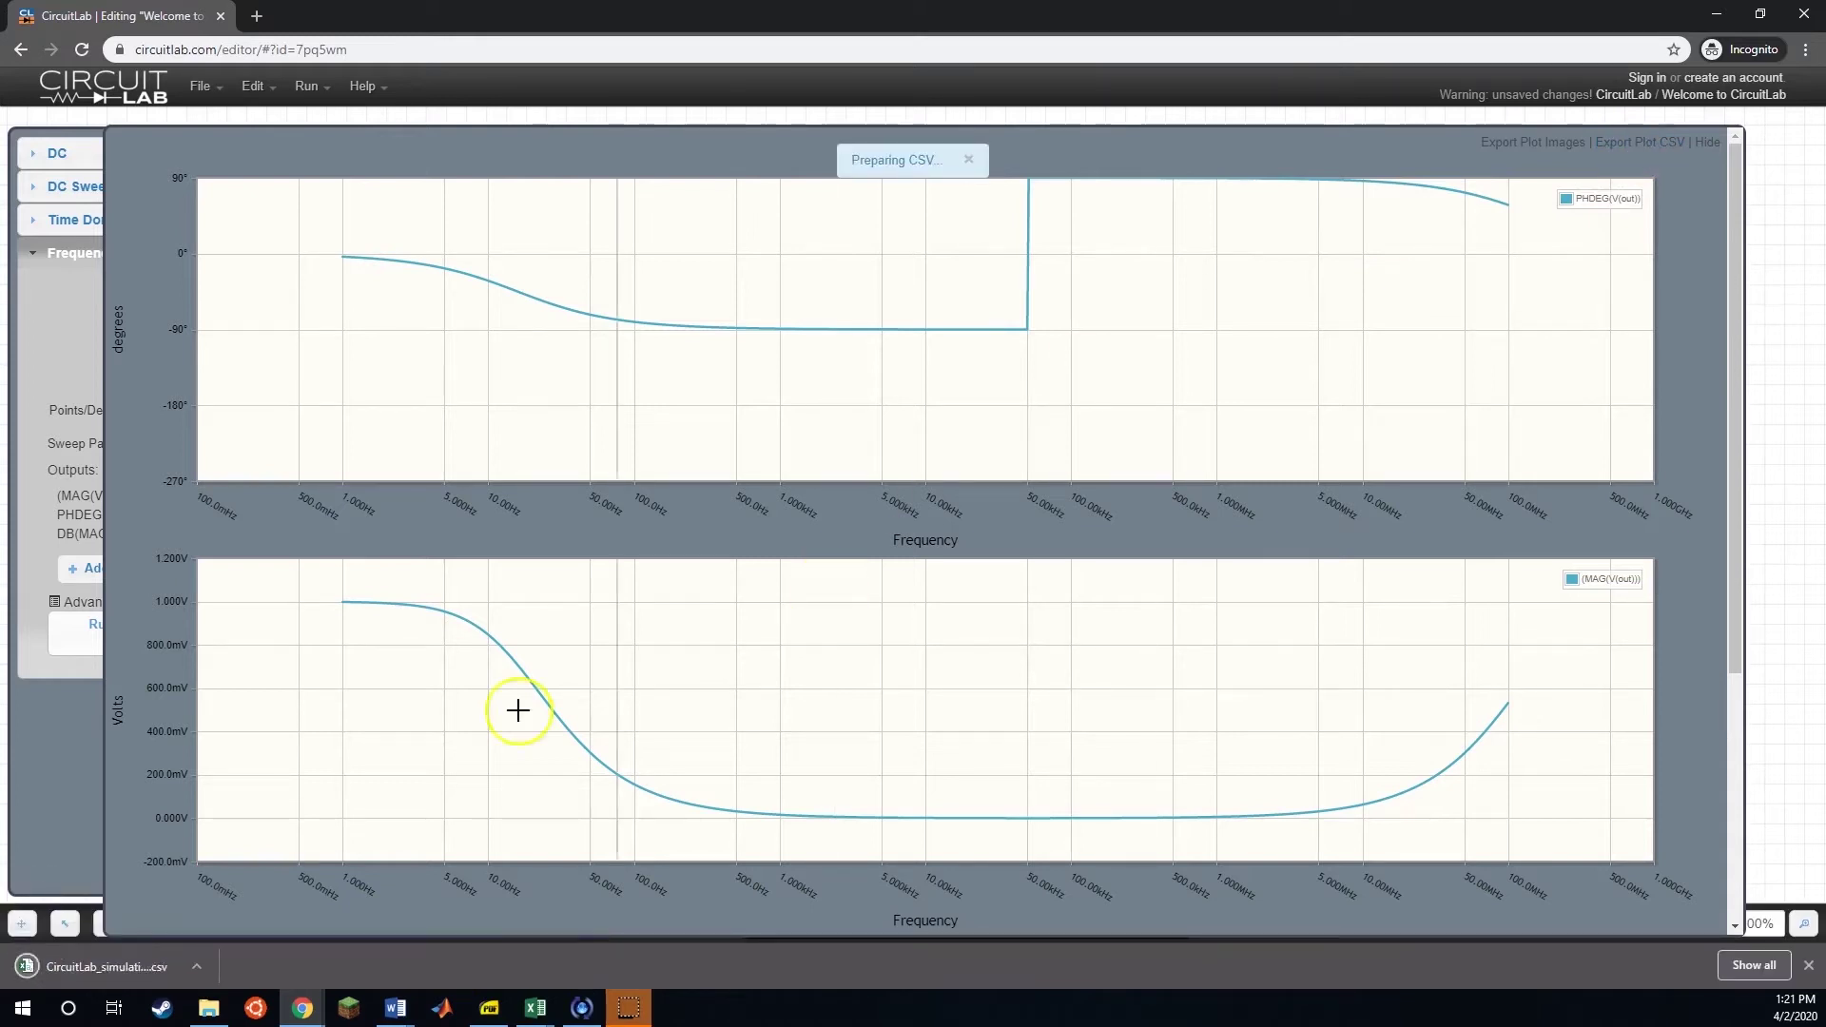
pyautogui.click(110, 966)
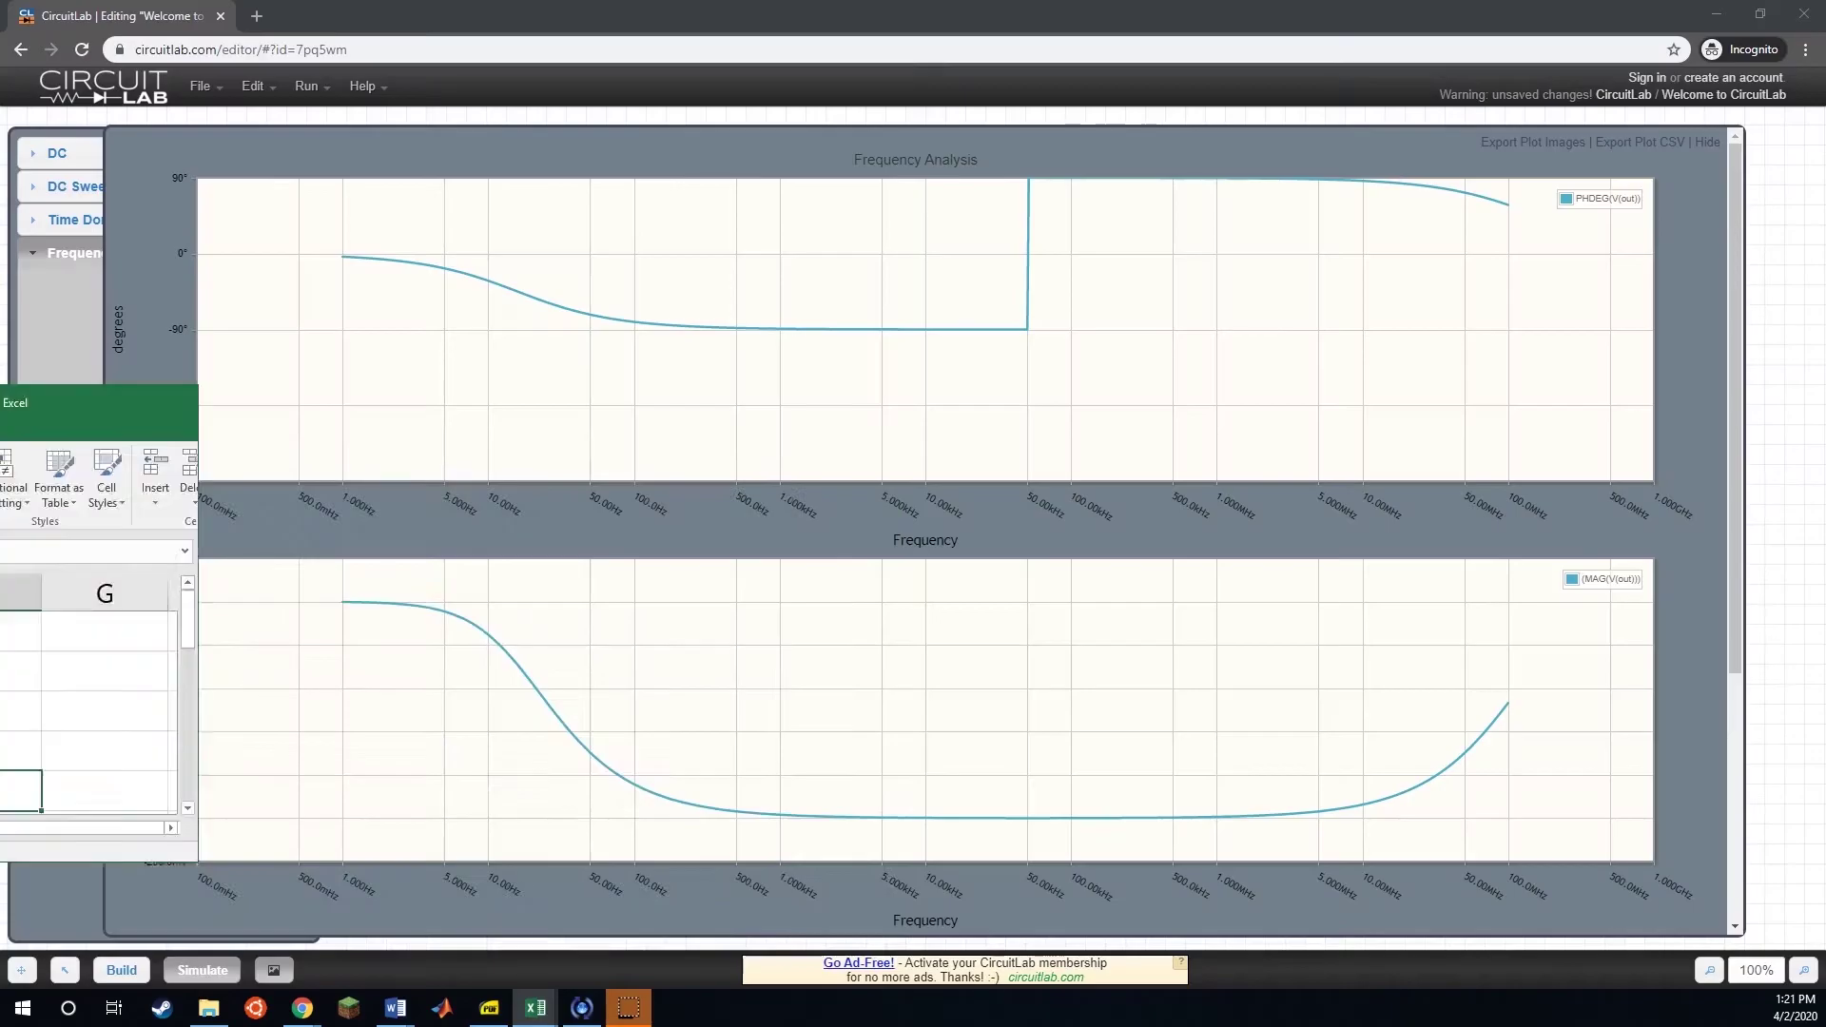
pyautogui.moveTo(142, 373); pyautogui.dragTo(1212, 2)
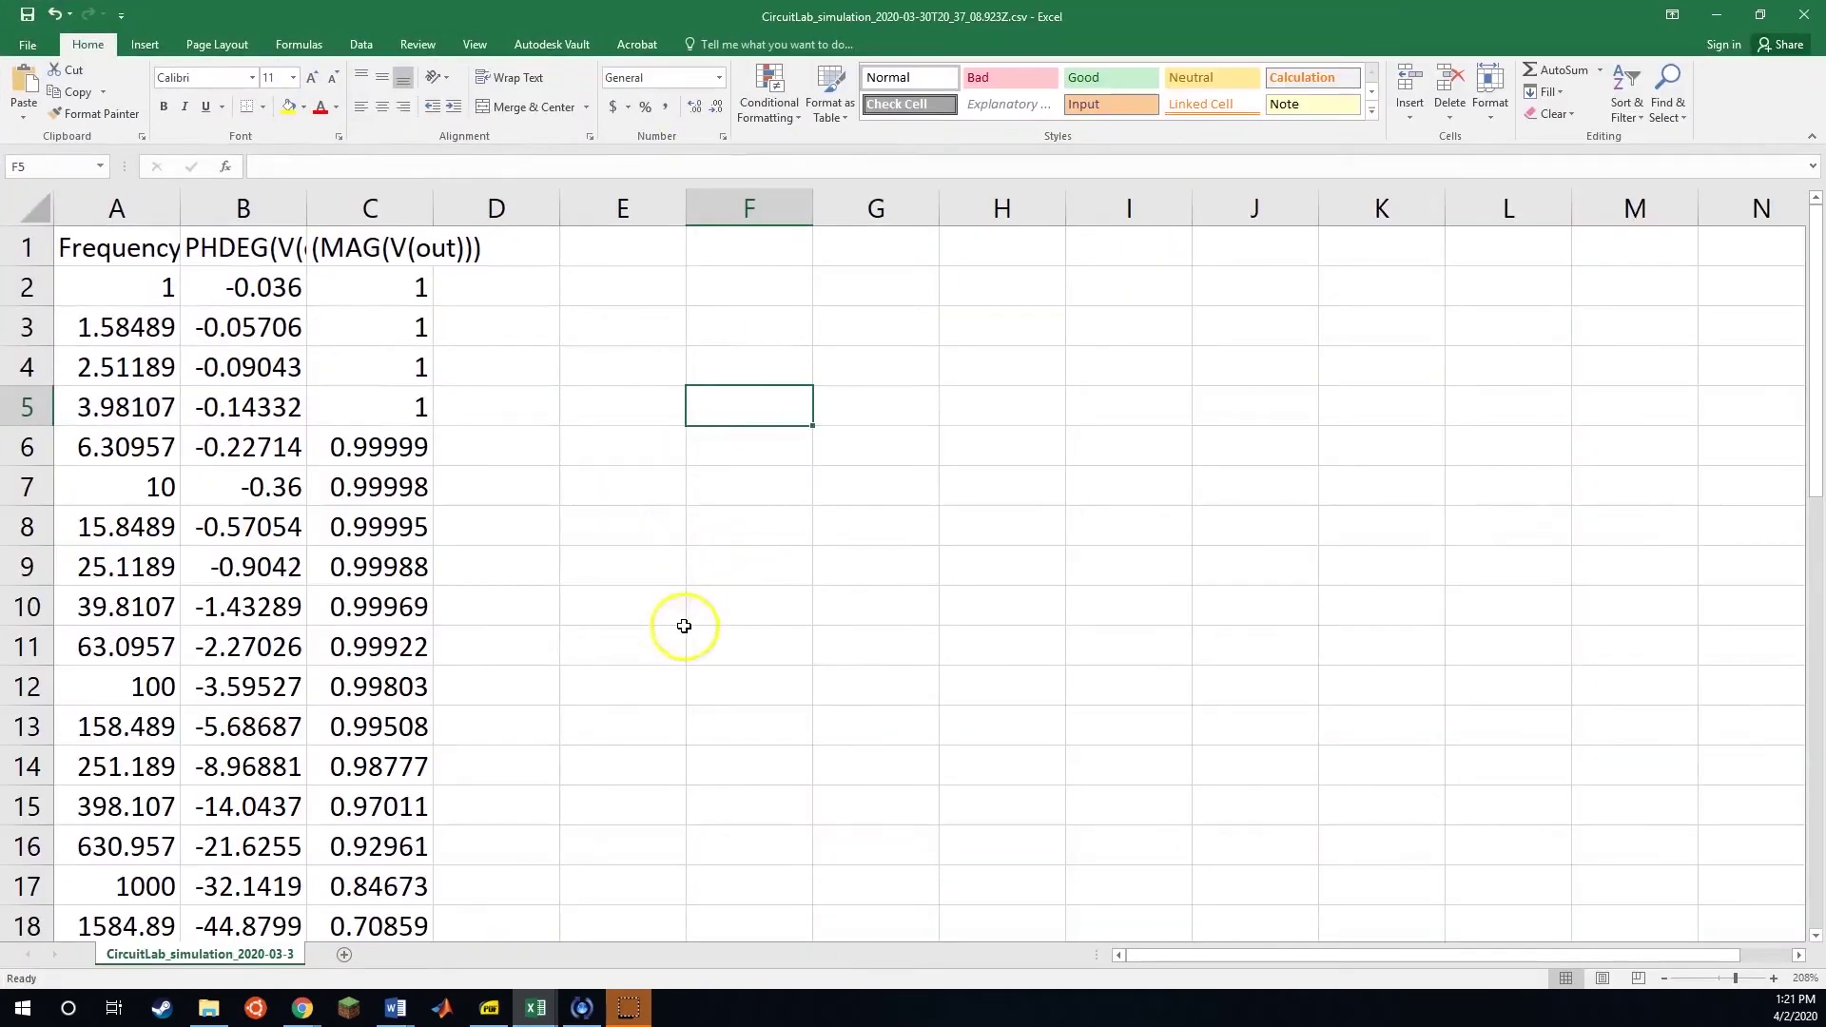
pyautogui.scroll(-2, 610, 613)
pyautogui.scroll(2, 610, 612)
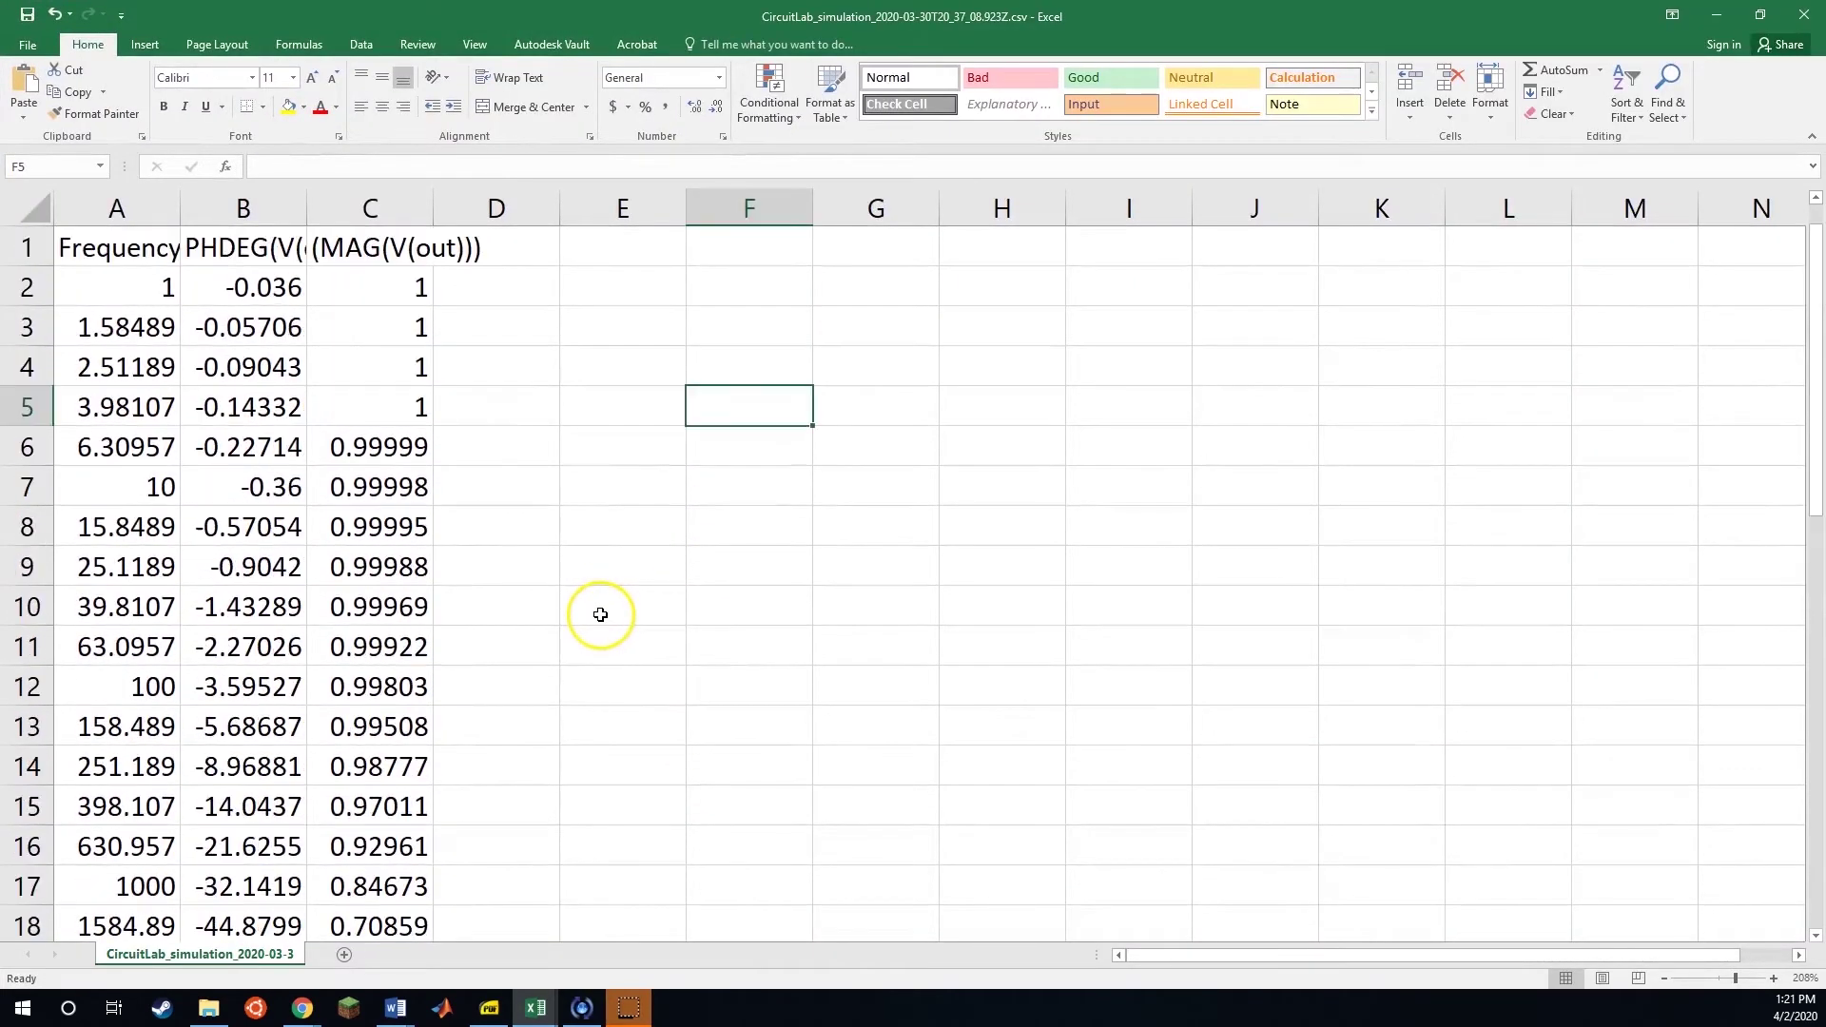
pyautogui.moveTo(150, 297); pyautogui.dragTo(152, 789)
pyautogui.click(237, 603)
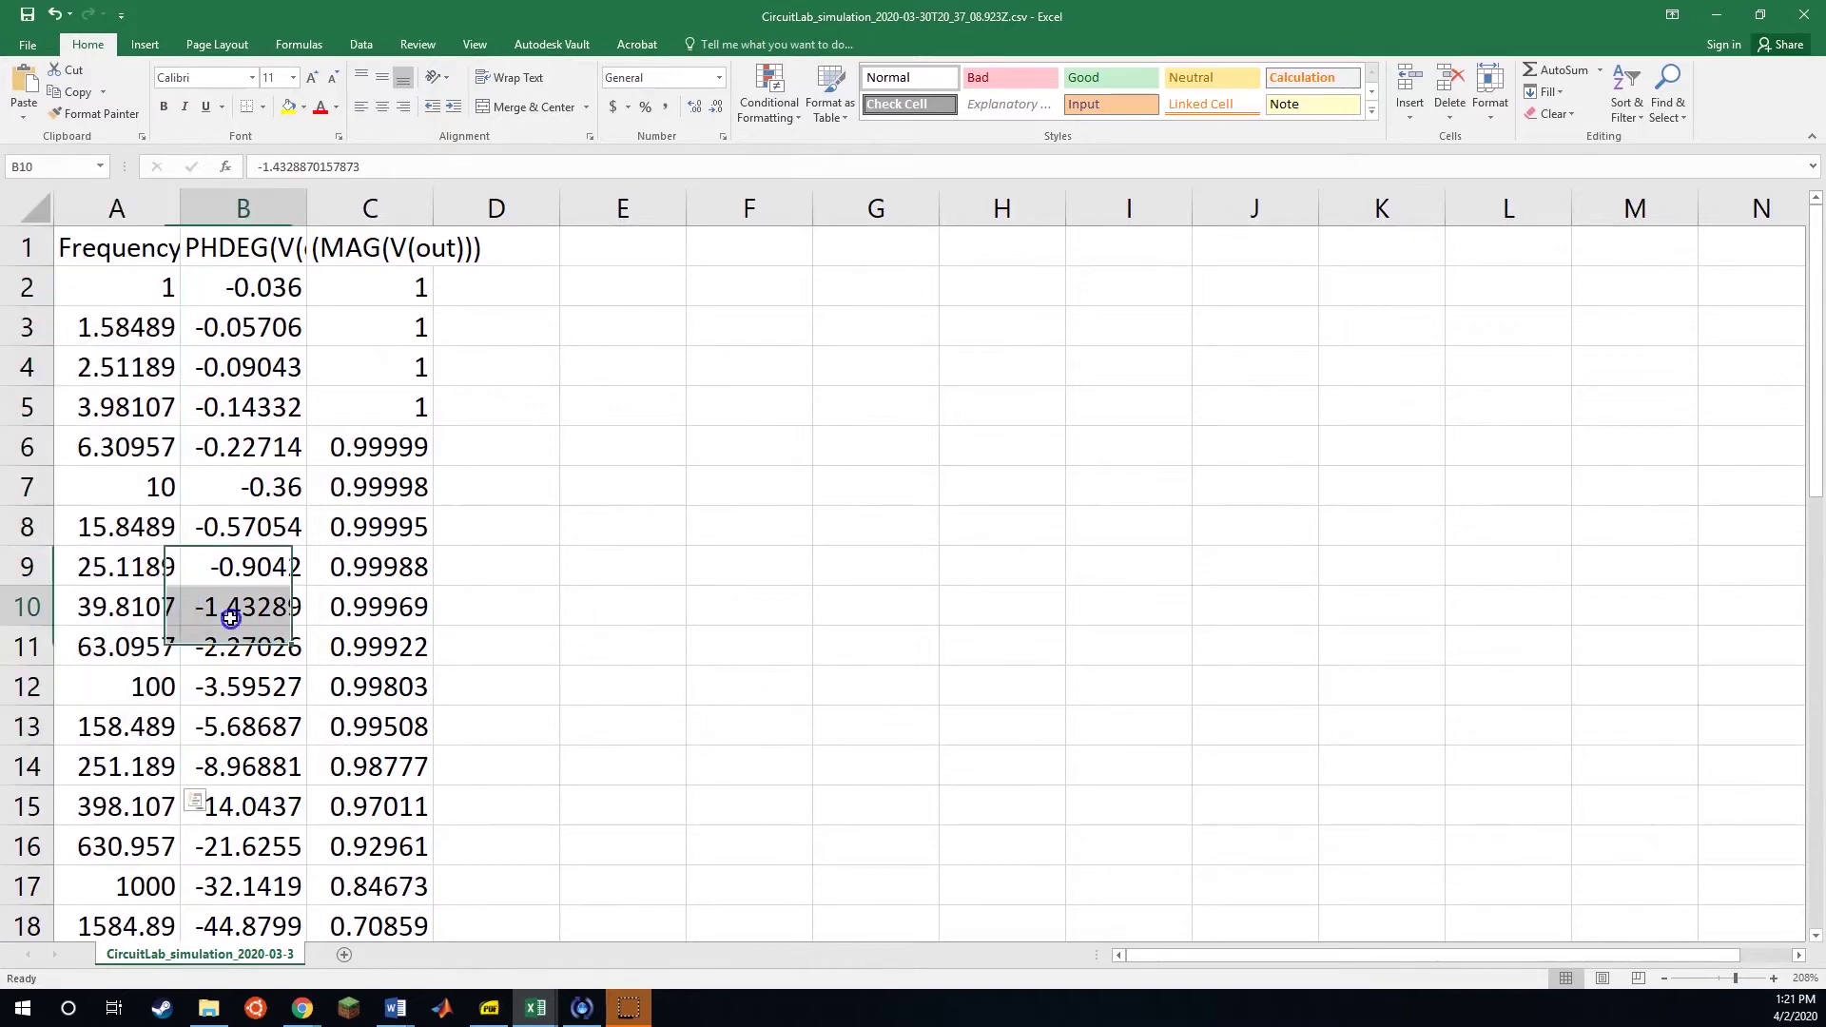
pyautogui.moveTo(245, 290); pyautogui.dragTo(244, 803)
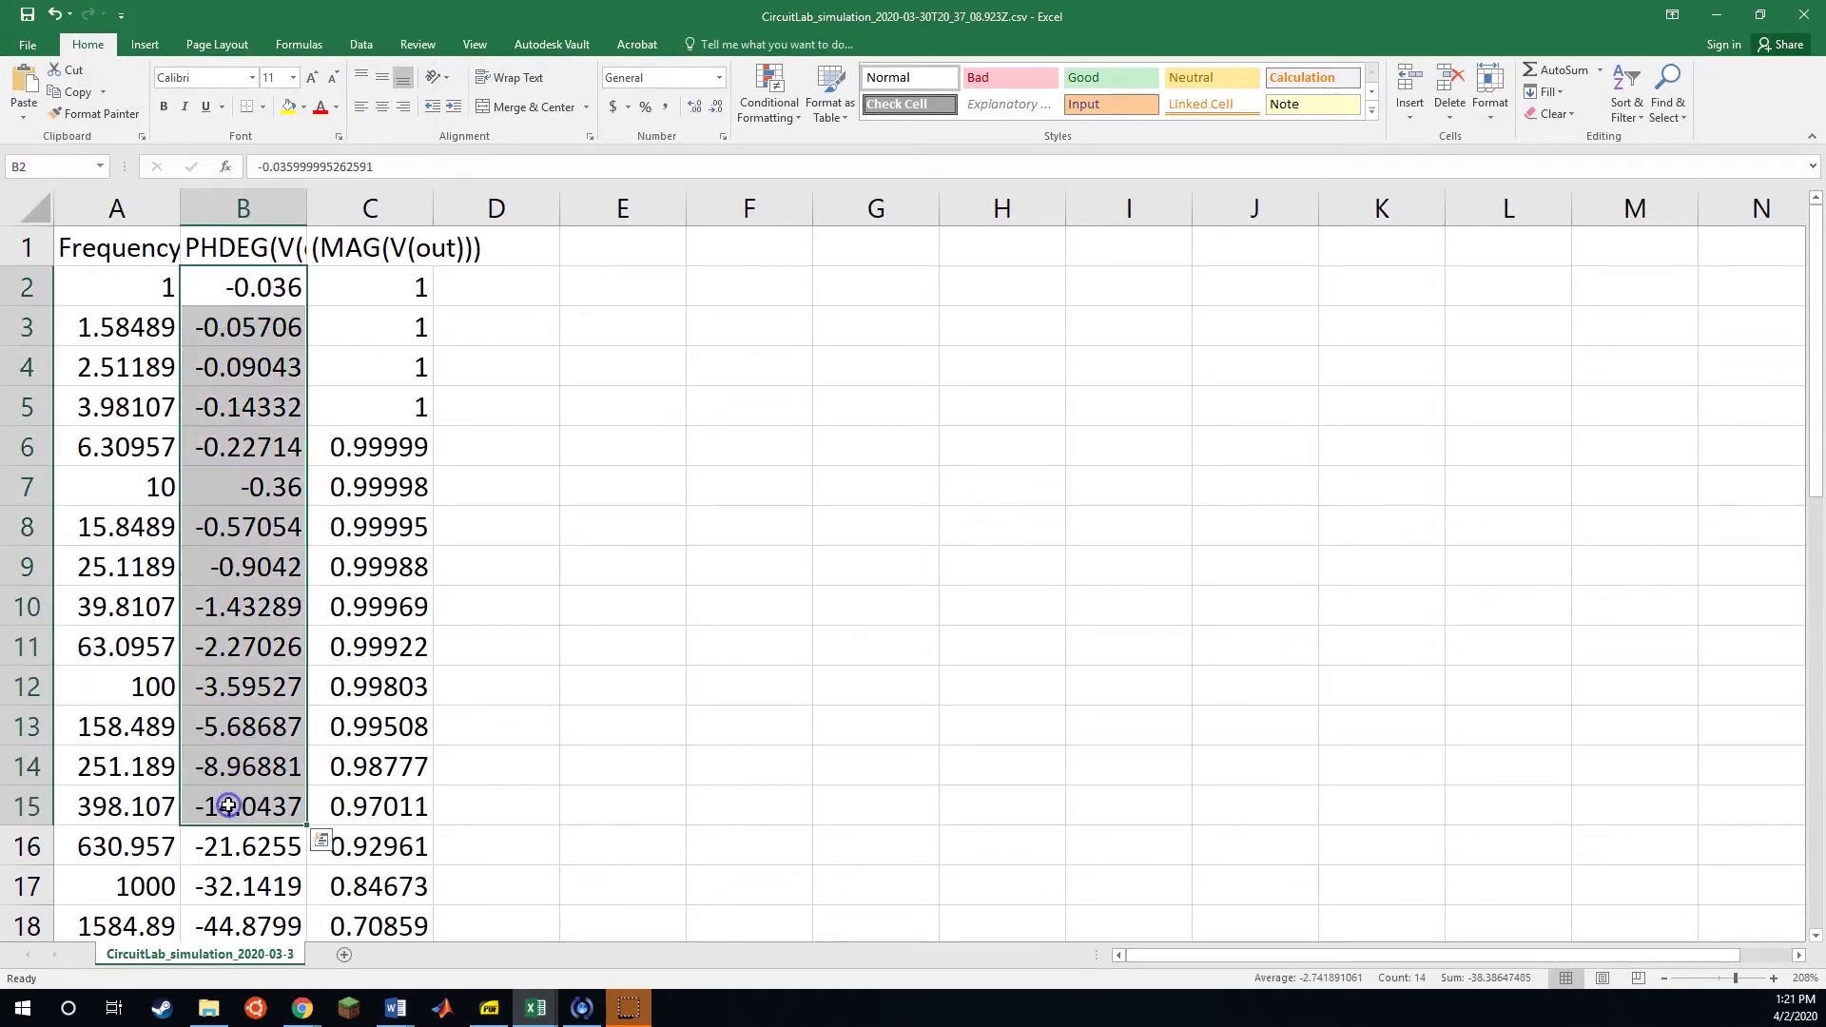
pyautogui.click(356, 325)
pyautogui.moveTo(371, 286); pyautogui.dragTo(371, 799)
pyautogui.click(545, 539)
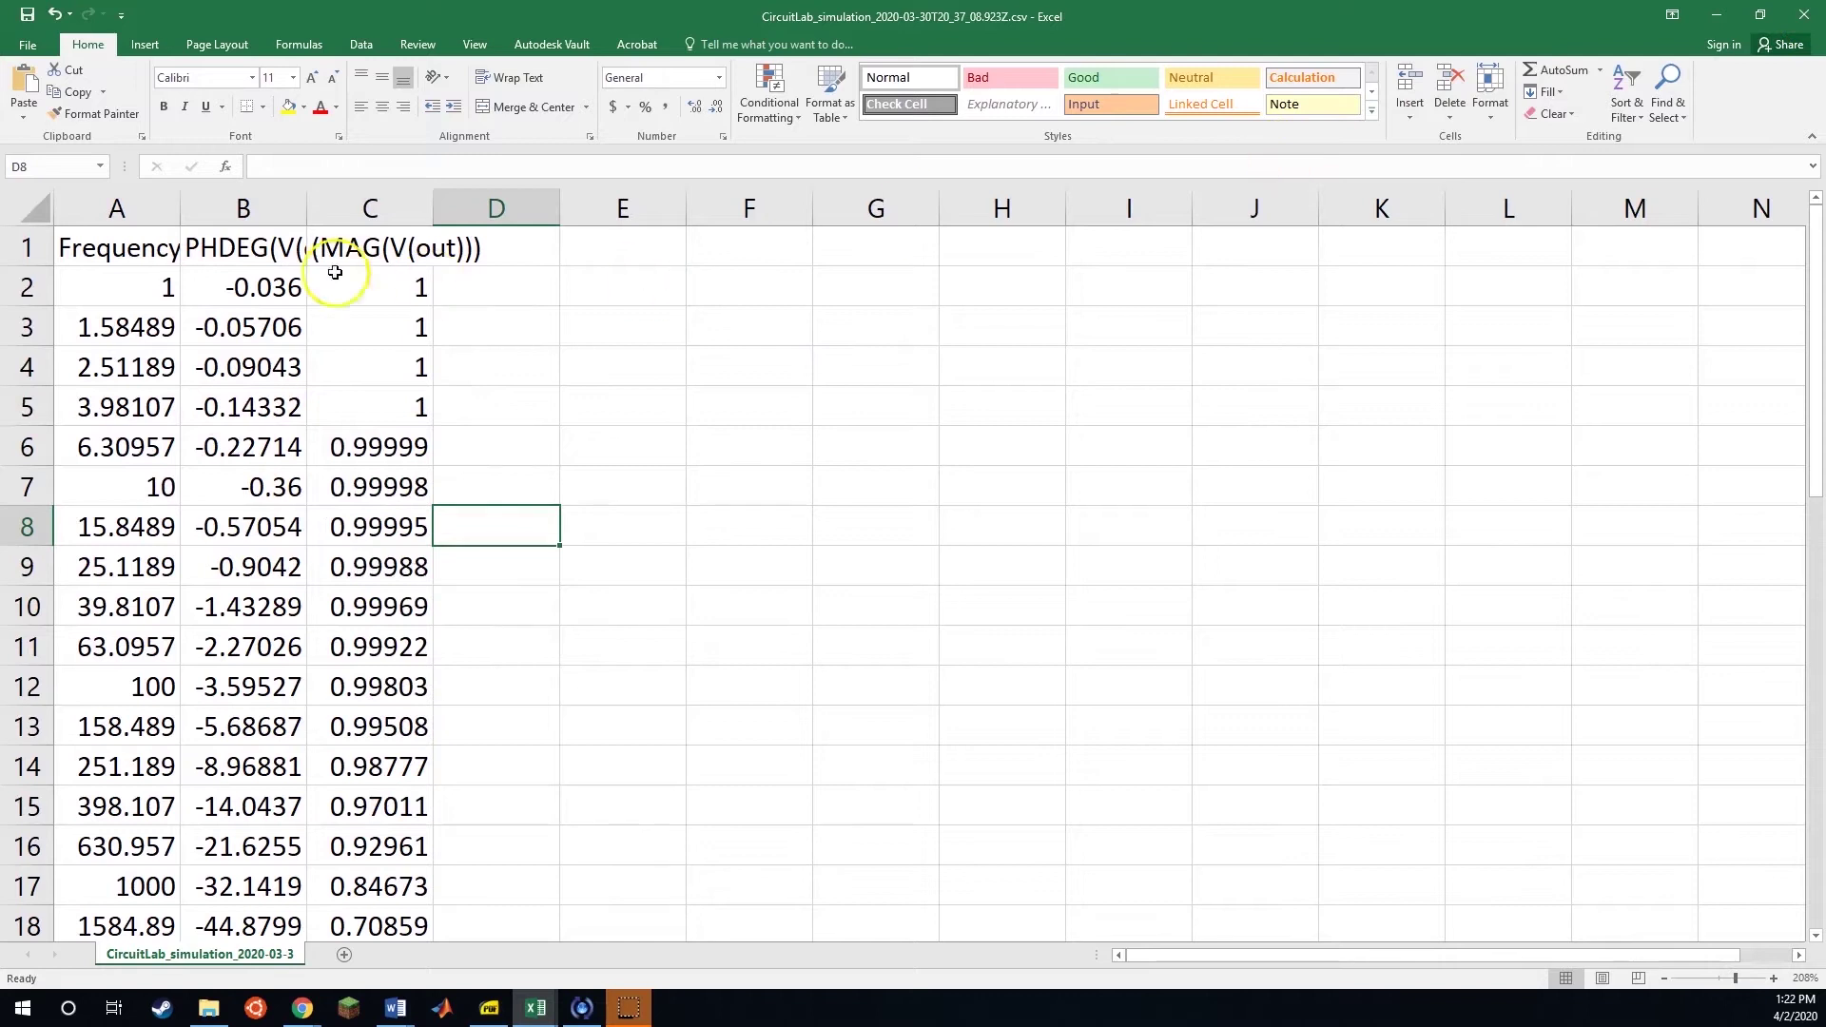
pyautogui.moveTo(171, 249); pyautogui.dragTo(285, 804)
pyautogui.click(380, 726)
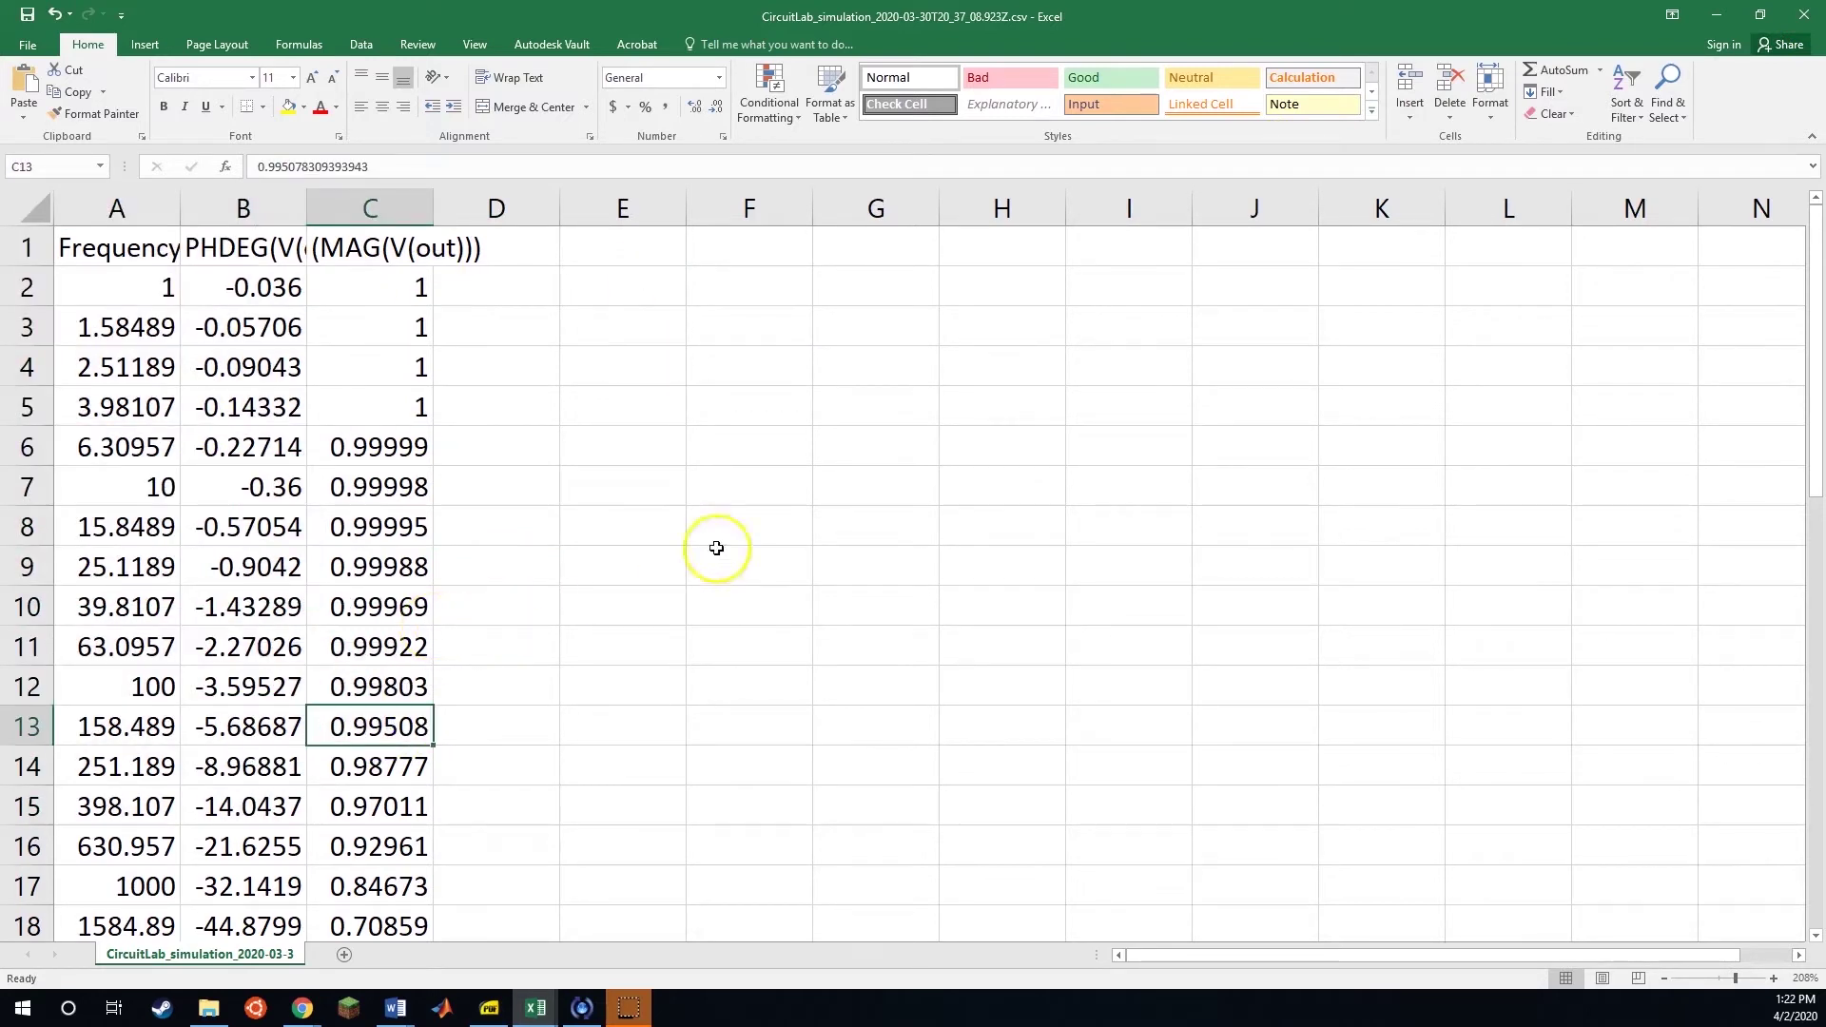
# - Close the CSV workbook and both Chrome windows, leaving CircuitLab without saving the circuit
pyautogui.click(1804, 15)
pyautogui.click(1711, 145)
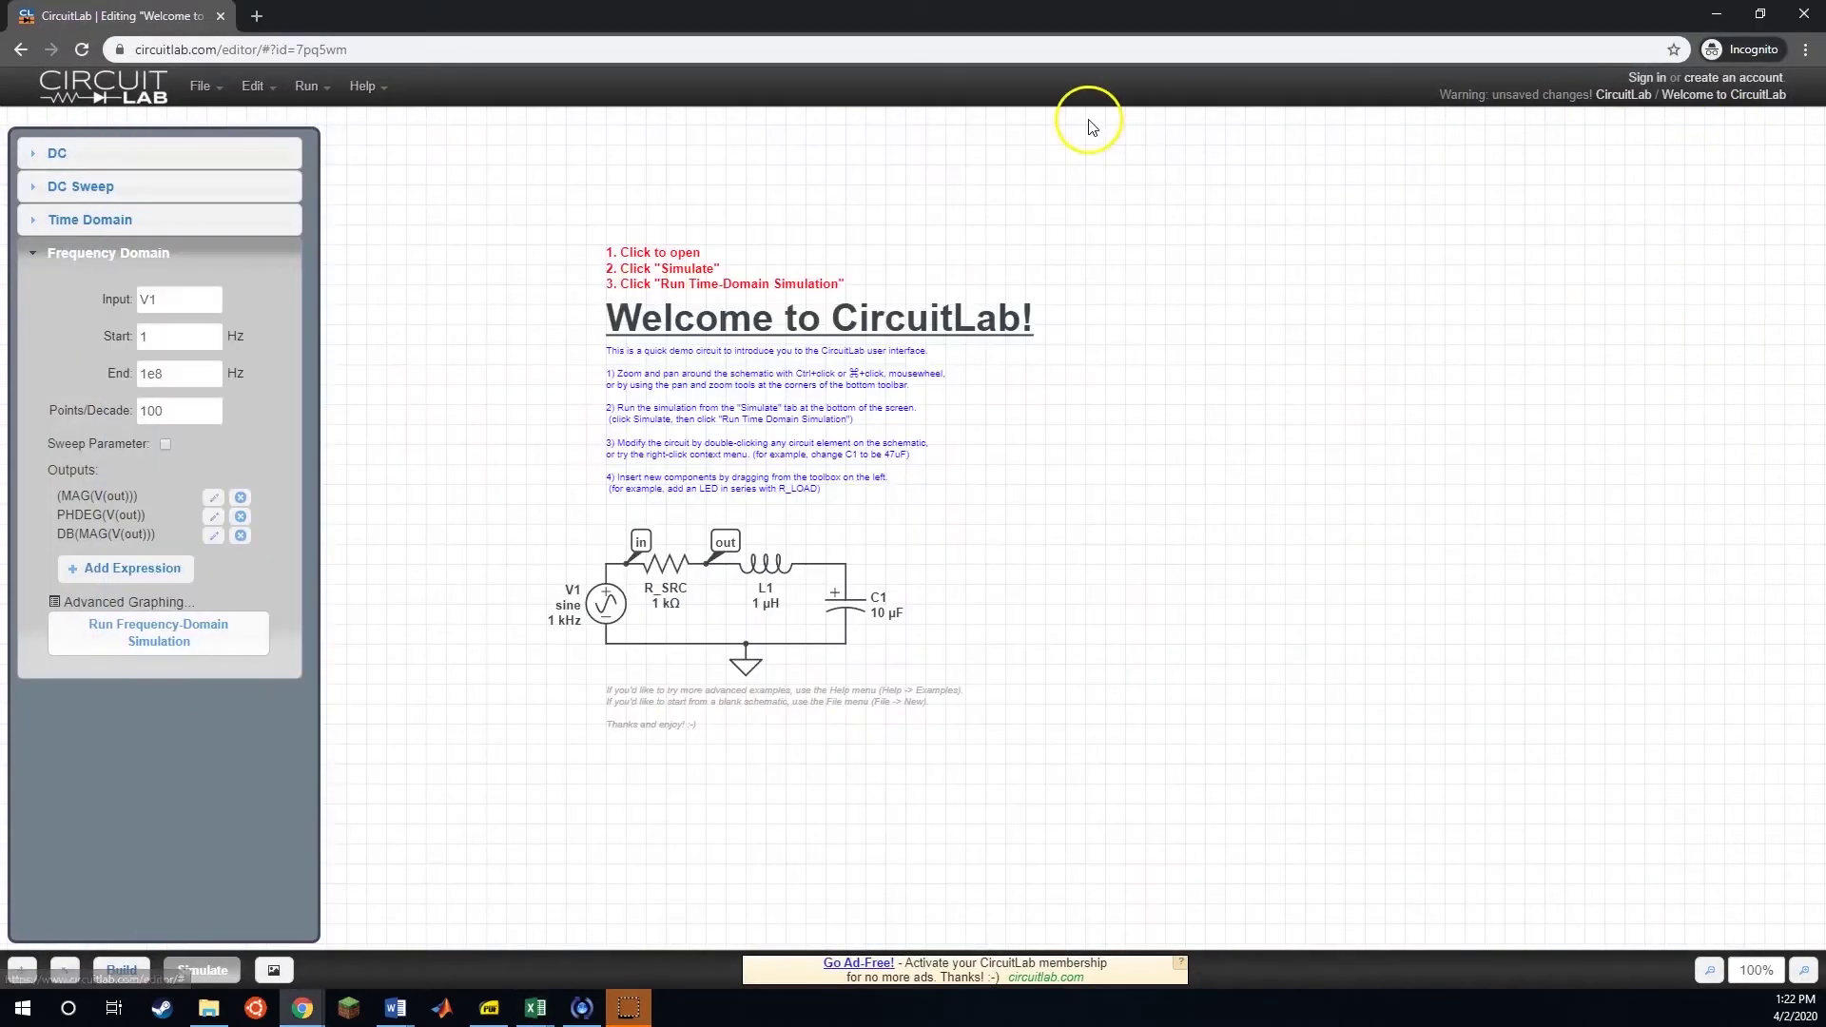
pyautogui.click(223, 17)
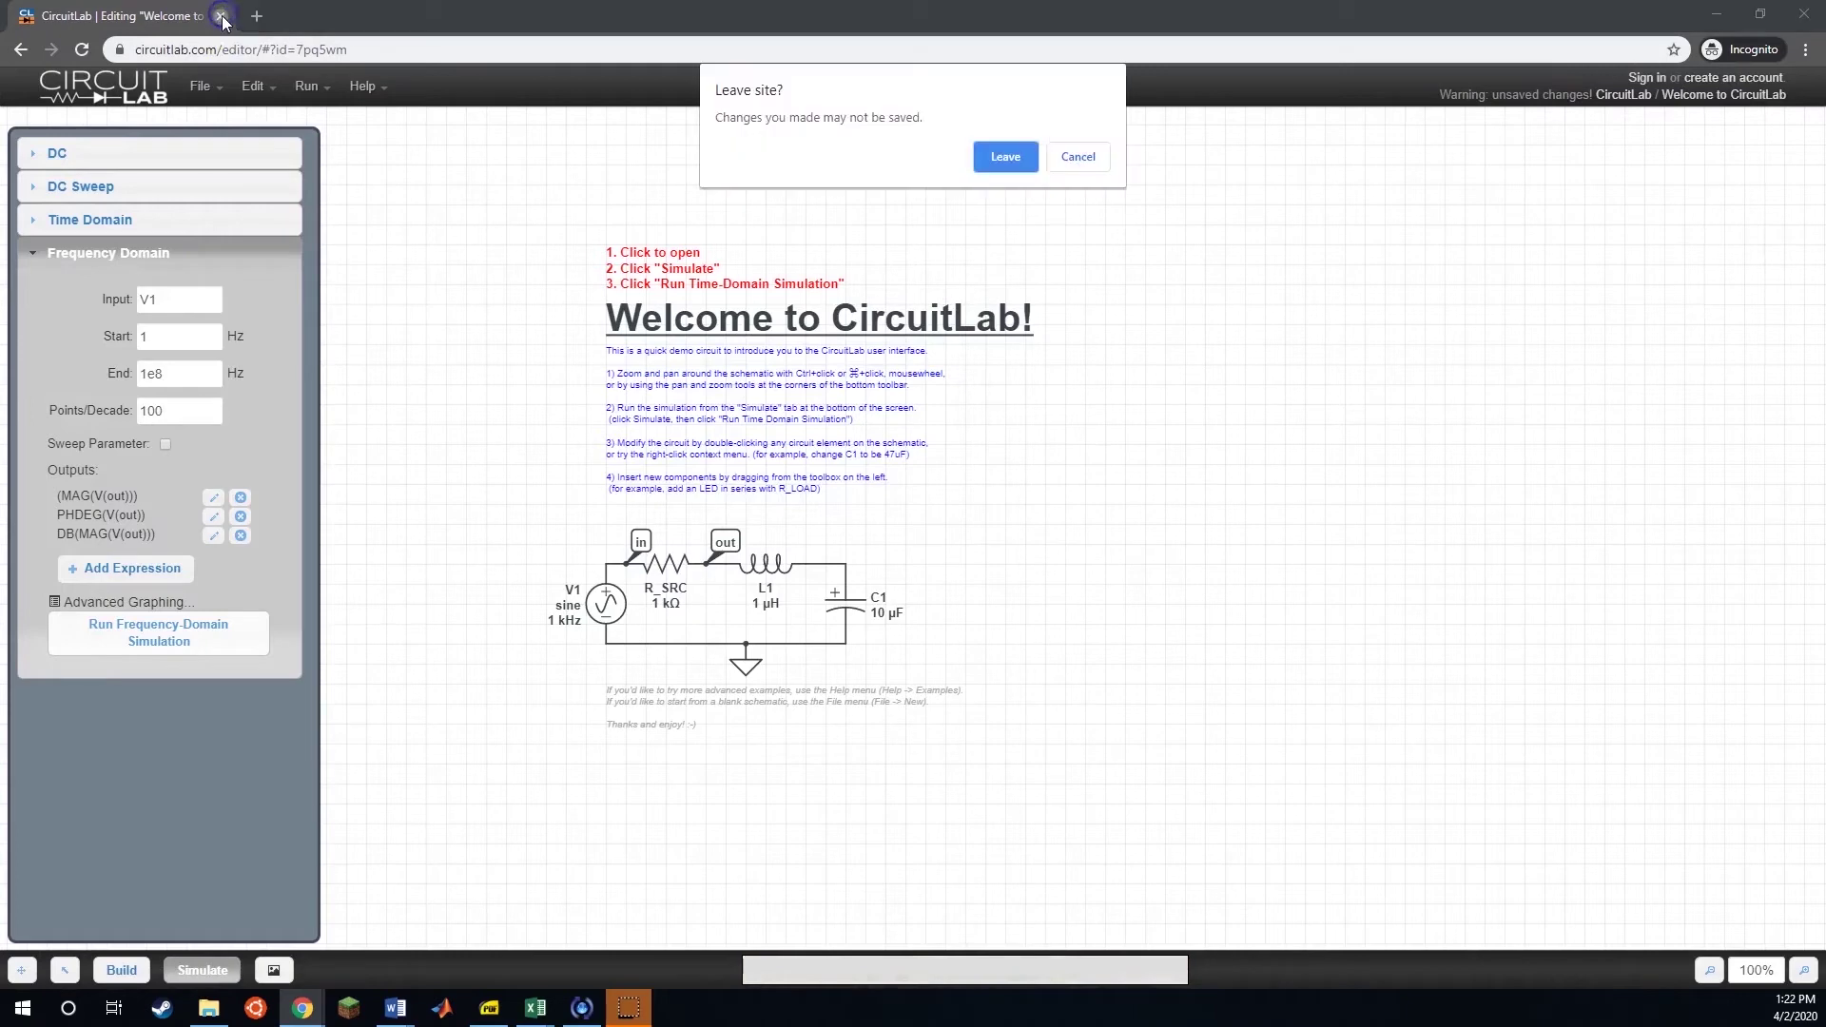
pyautogui.click(1000, 154)
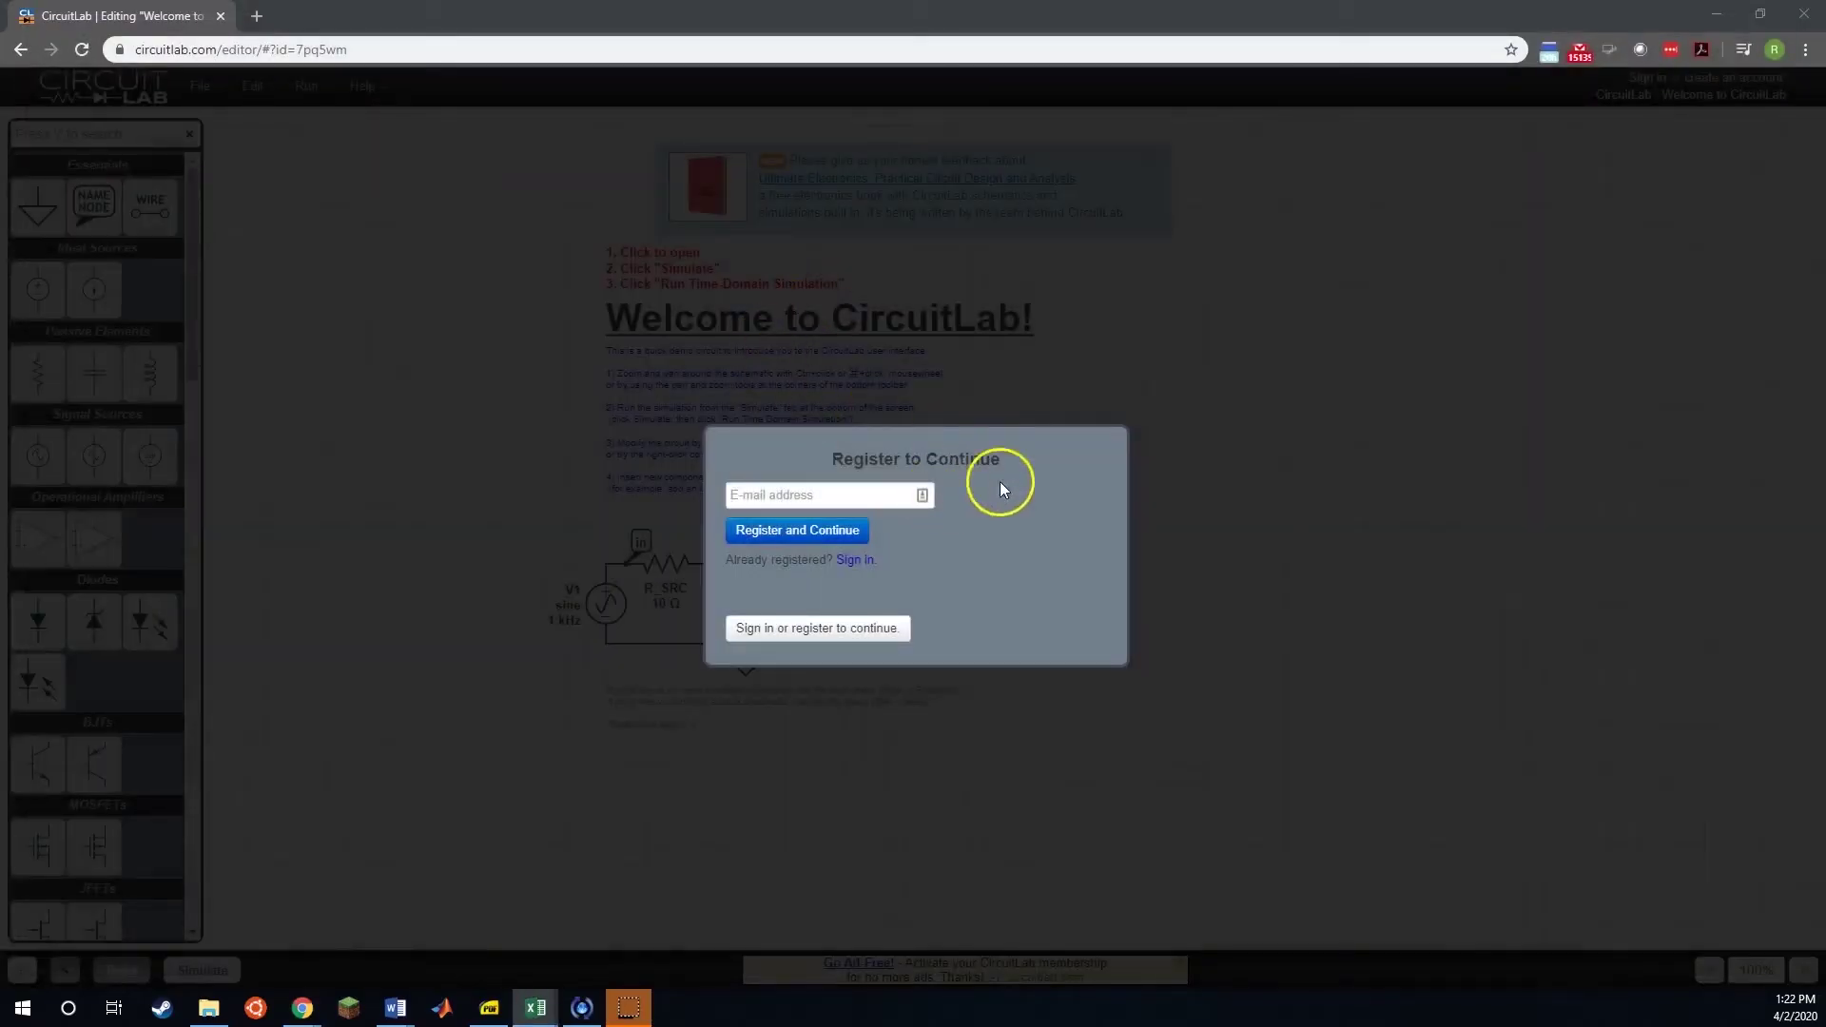
pyautogui.click(220, 15)
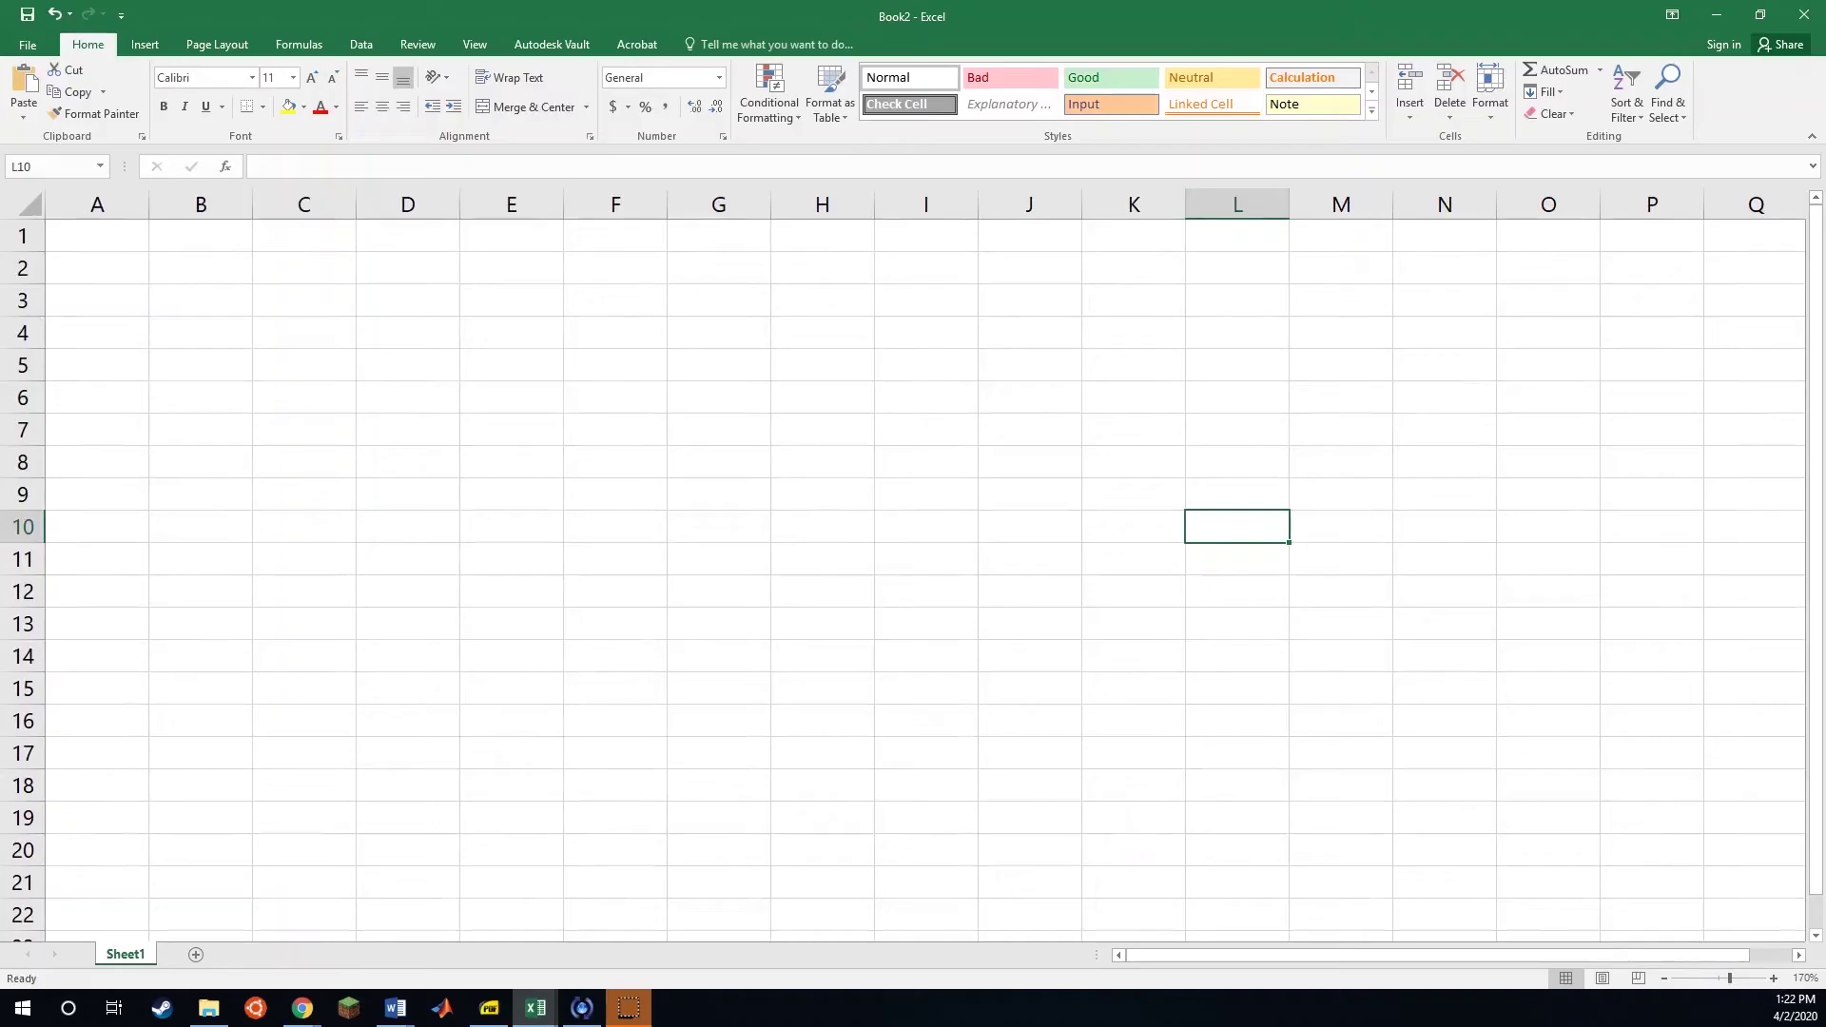
# - In the blank workbook, label A1:A2 as R and C and enter 100 and 10e-5 beside them
pyautogui.click(767, 302)
pyautogui.click(134, 265)
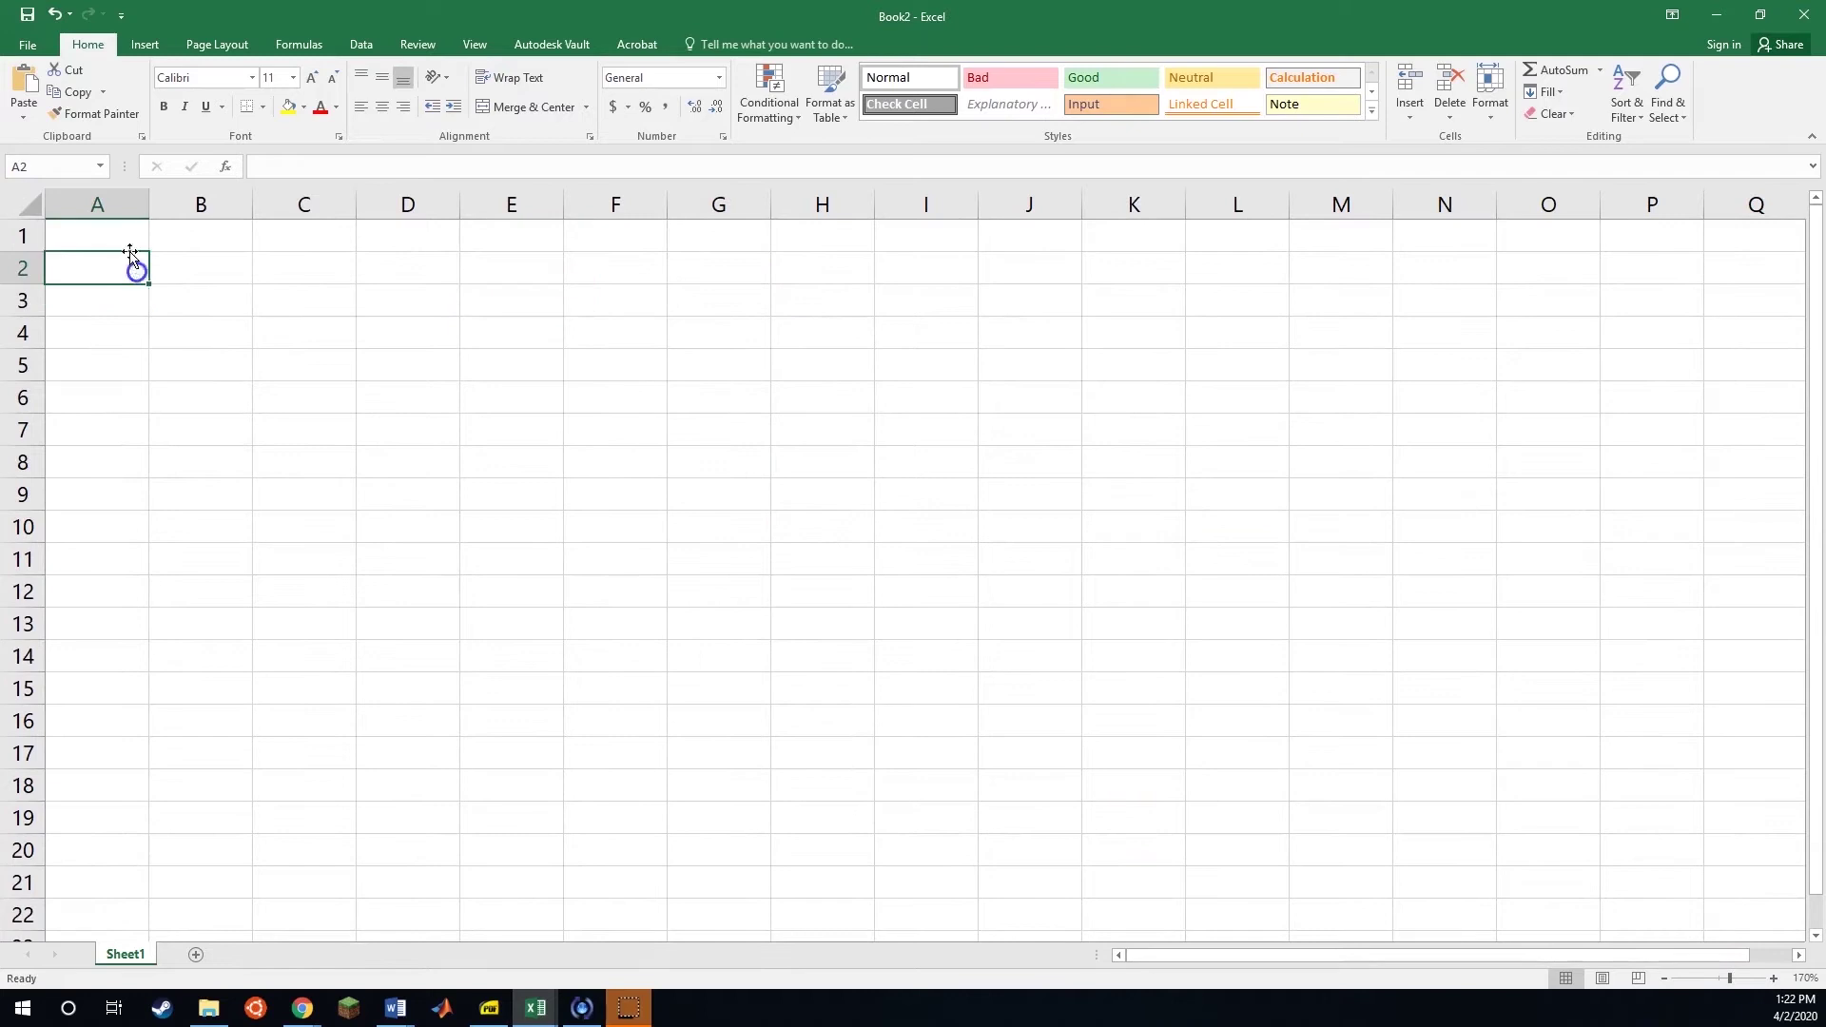
pyautogui.click(123, 245)
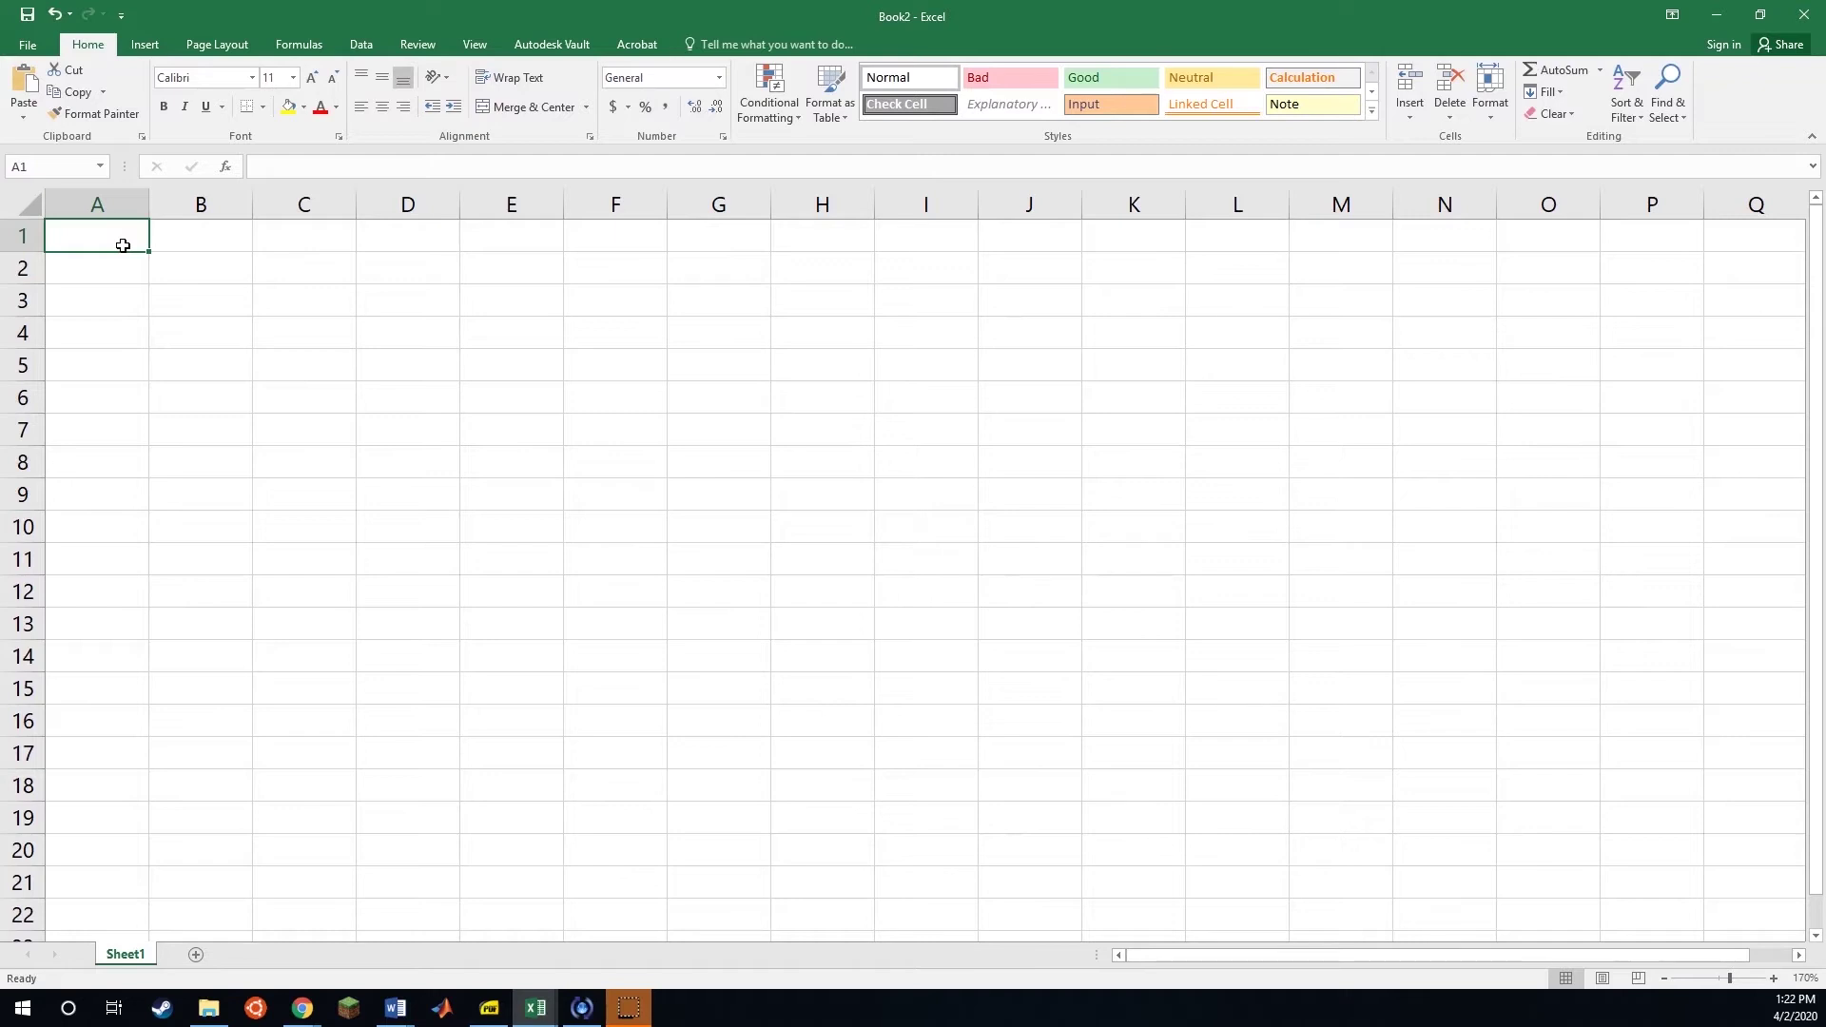
pyautogui.write('R')
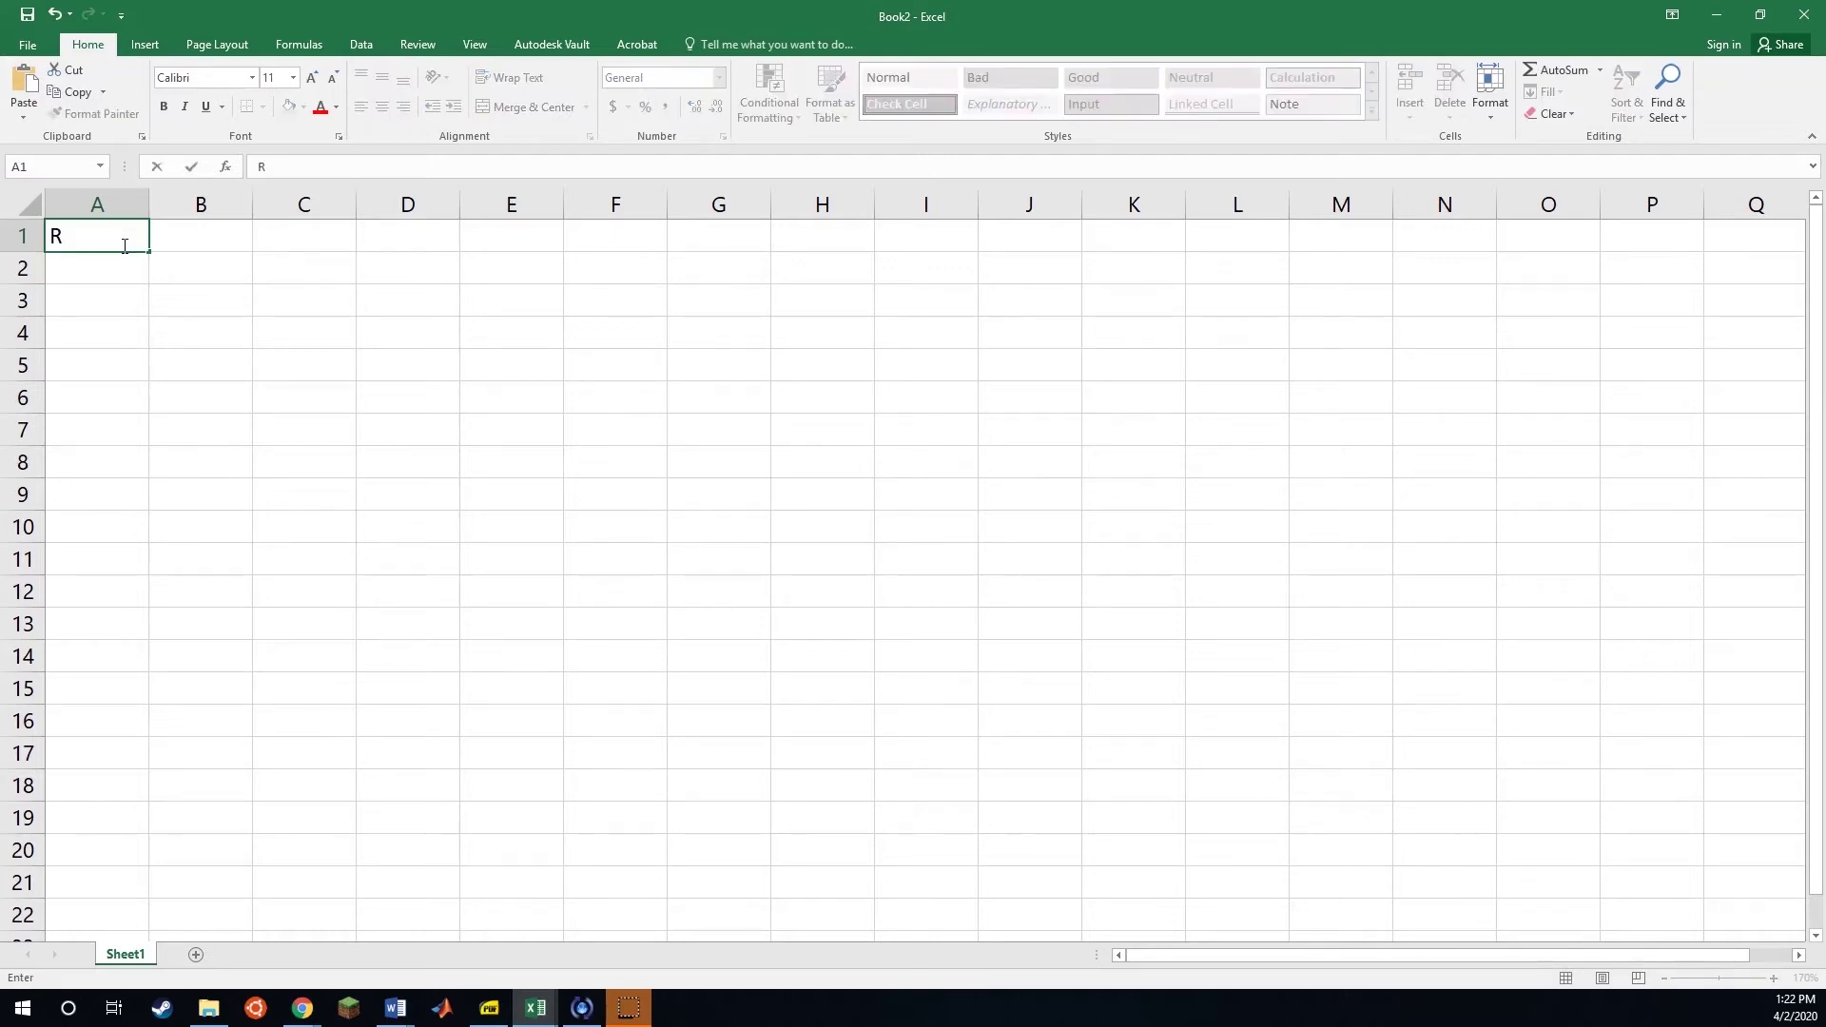
pyautogui.press('Tab')
pyautogui.write('100')
pyautogui.press('Return')
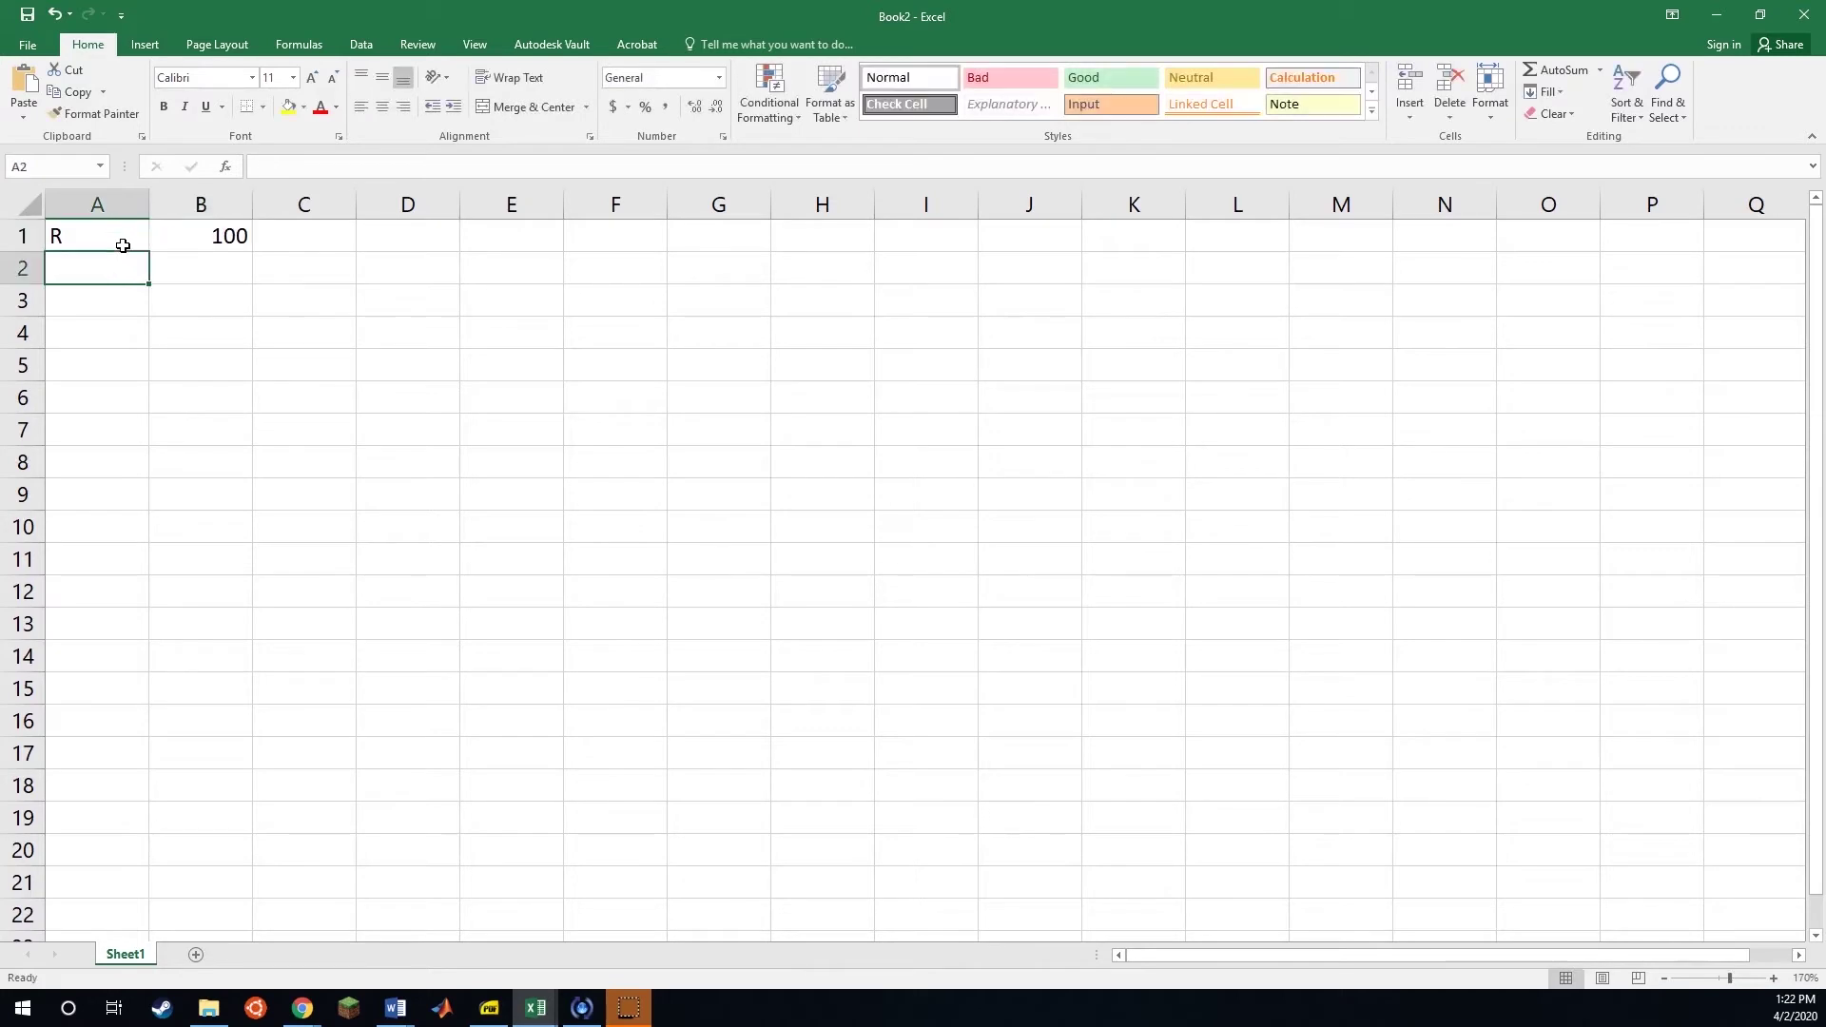
pyautogui.write('C')
pyautogui.press('Tab')
pyautogui.write('10e')
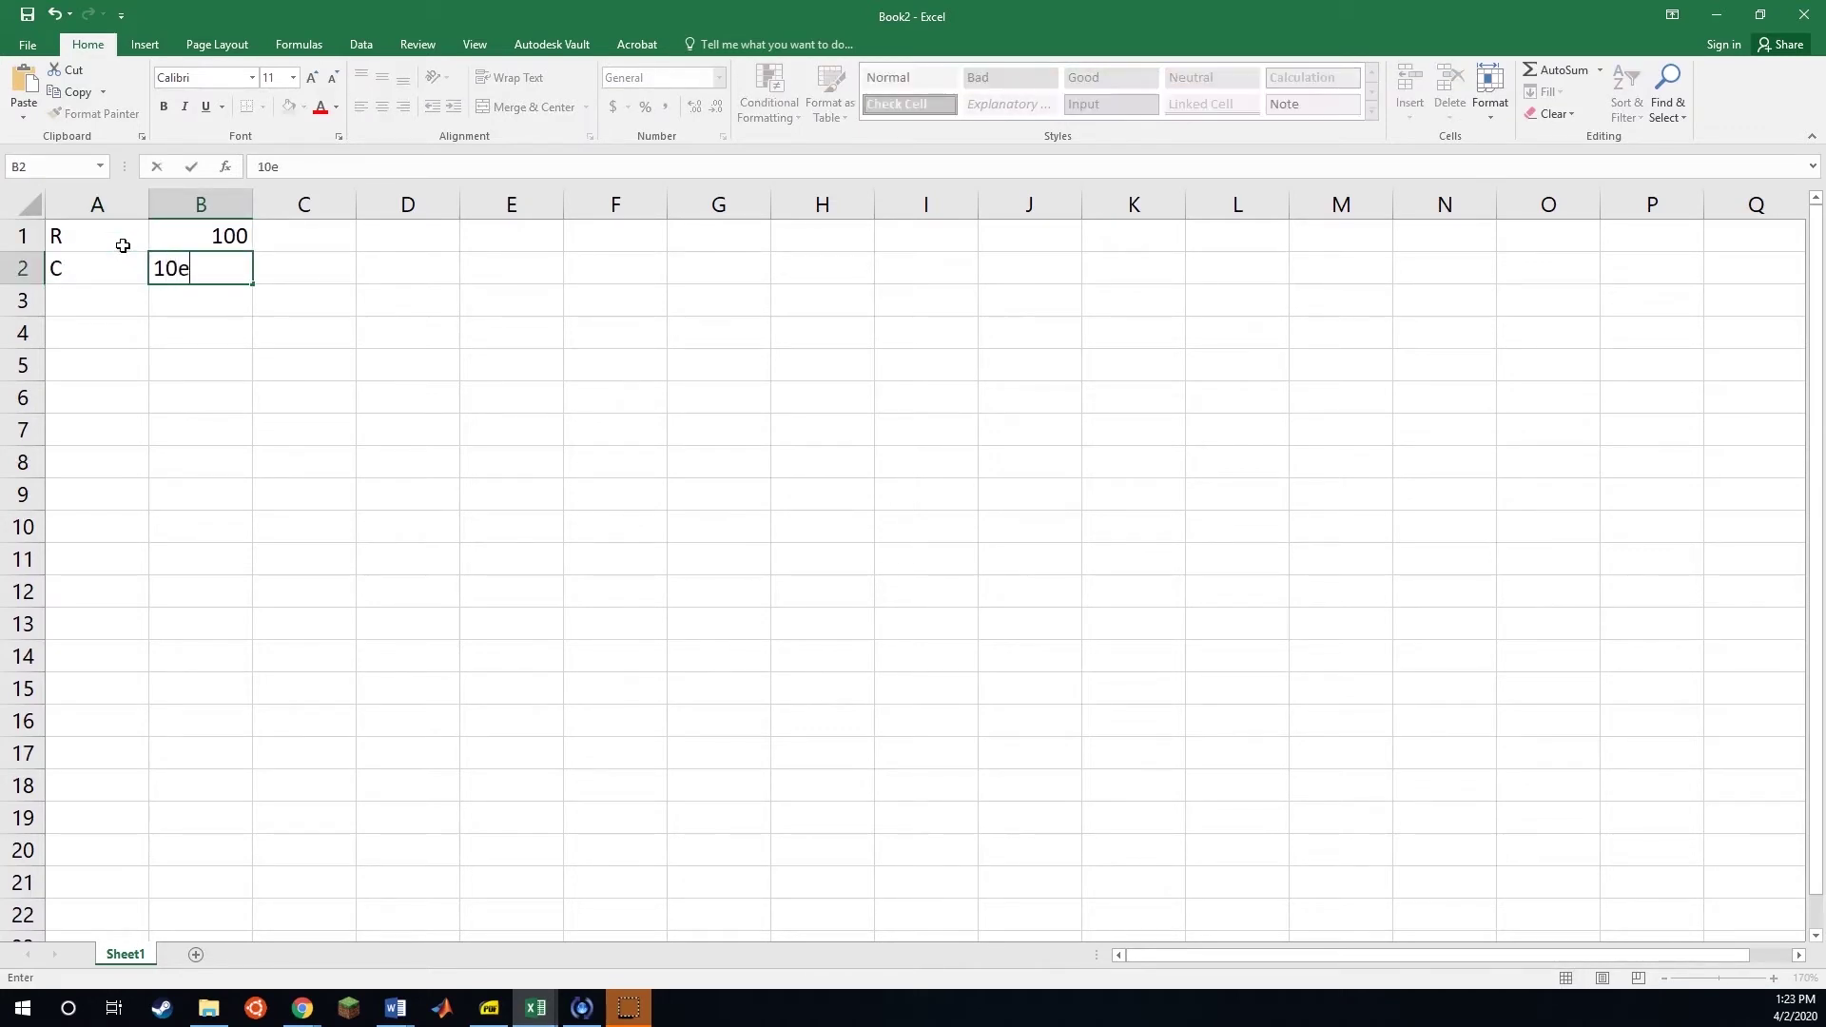
pyautogui.write('-5')
pyautogui.press('Return')
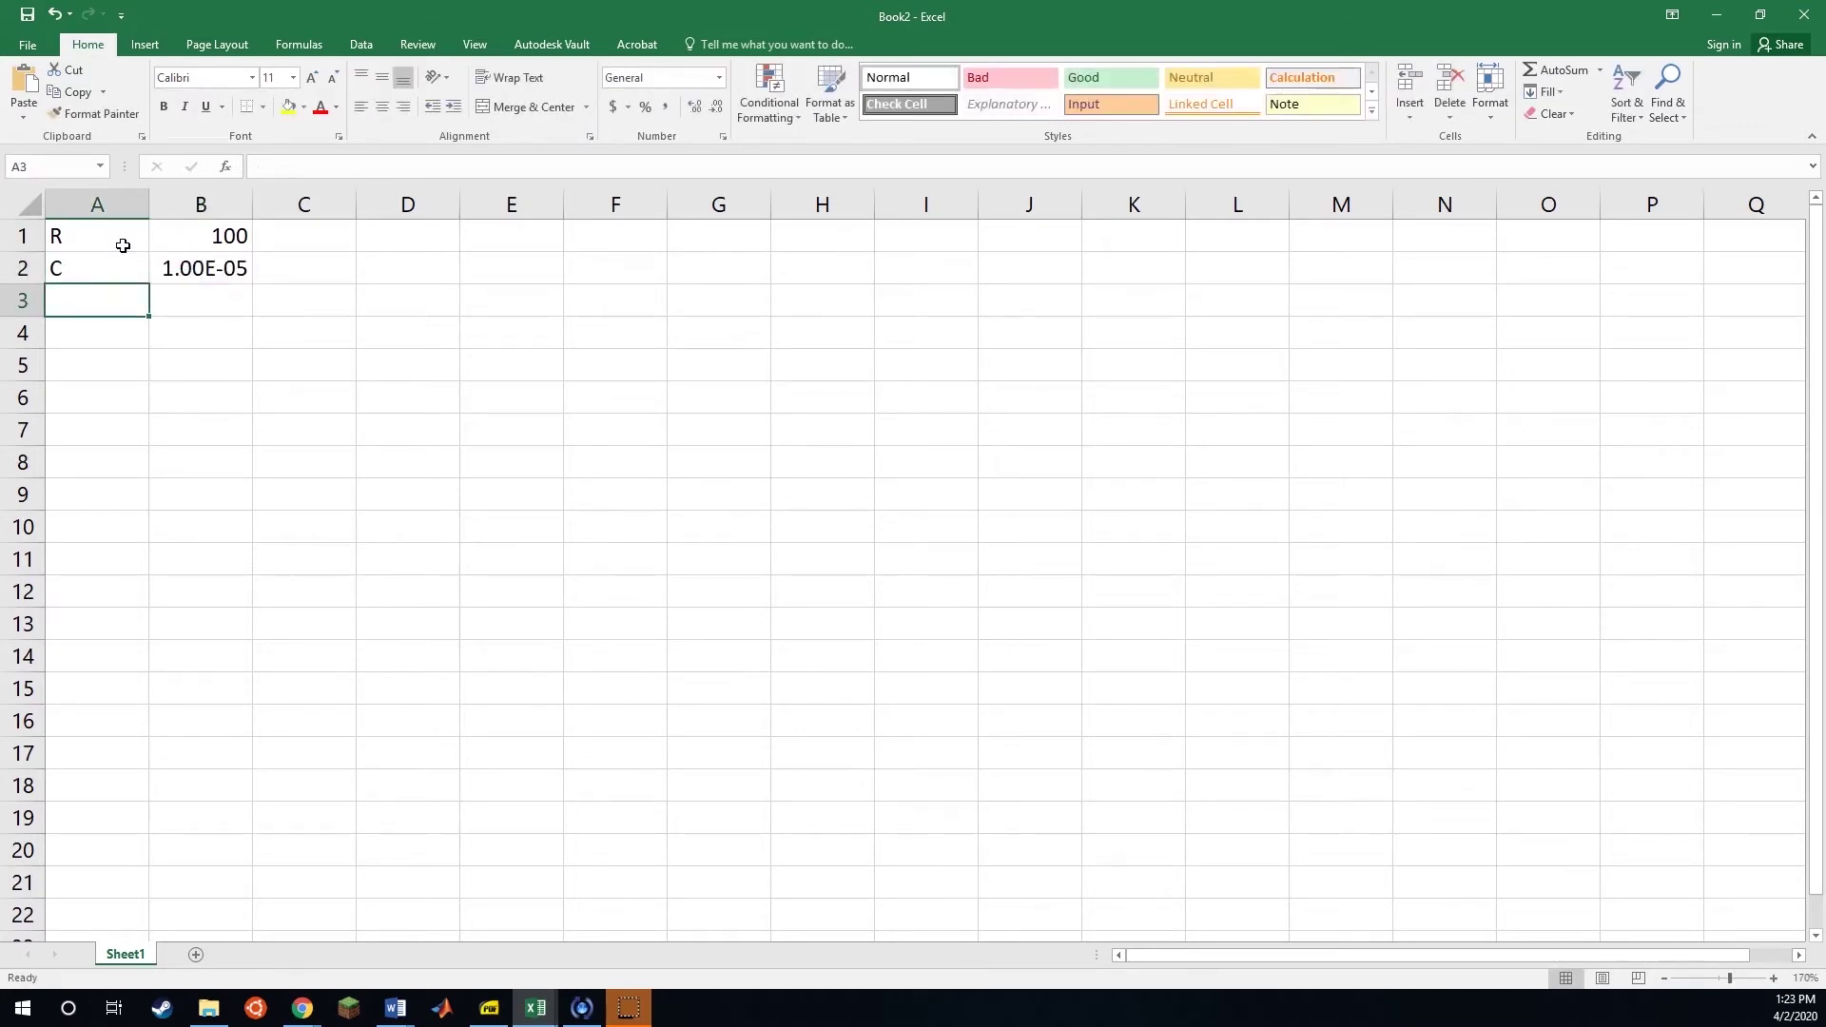
# - Review the R and C cells, confirming B2 shows 1.00E-05 in Scientific format
pyautogui.press('Up')
pyautogui.press('Right')
pyautogui.press('Up')
pyautogui.press('Left')
pyautogui.press('Down')
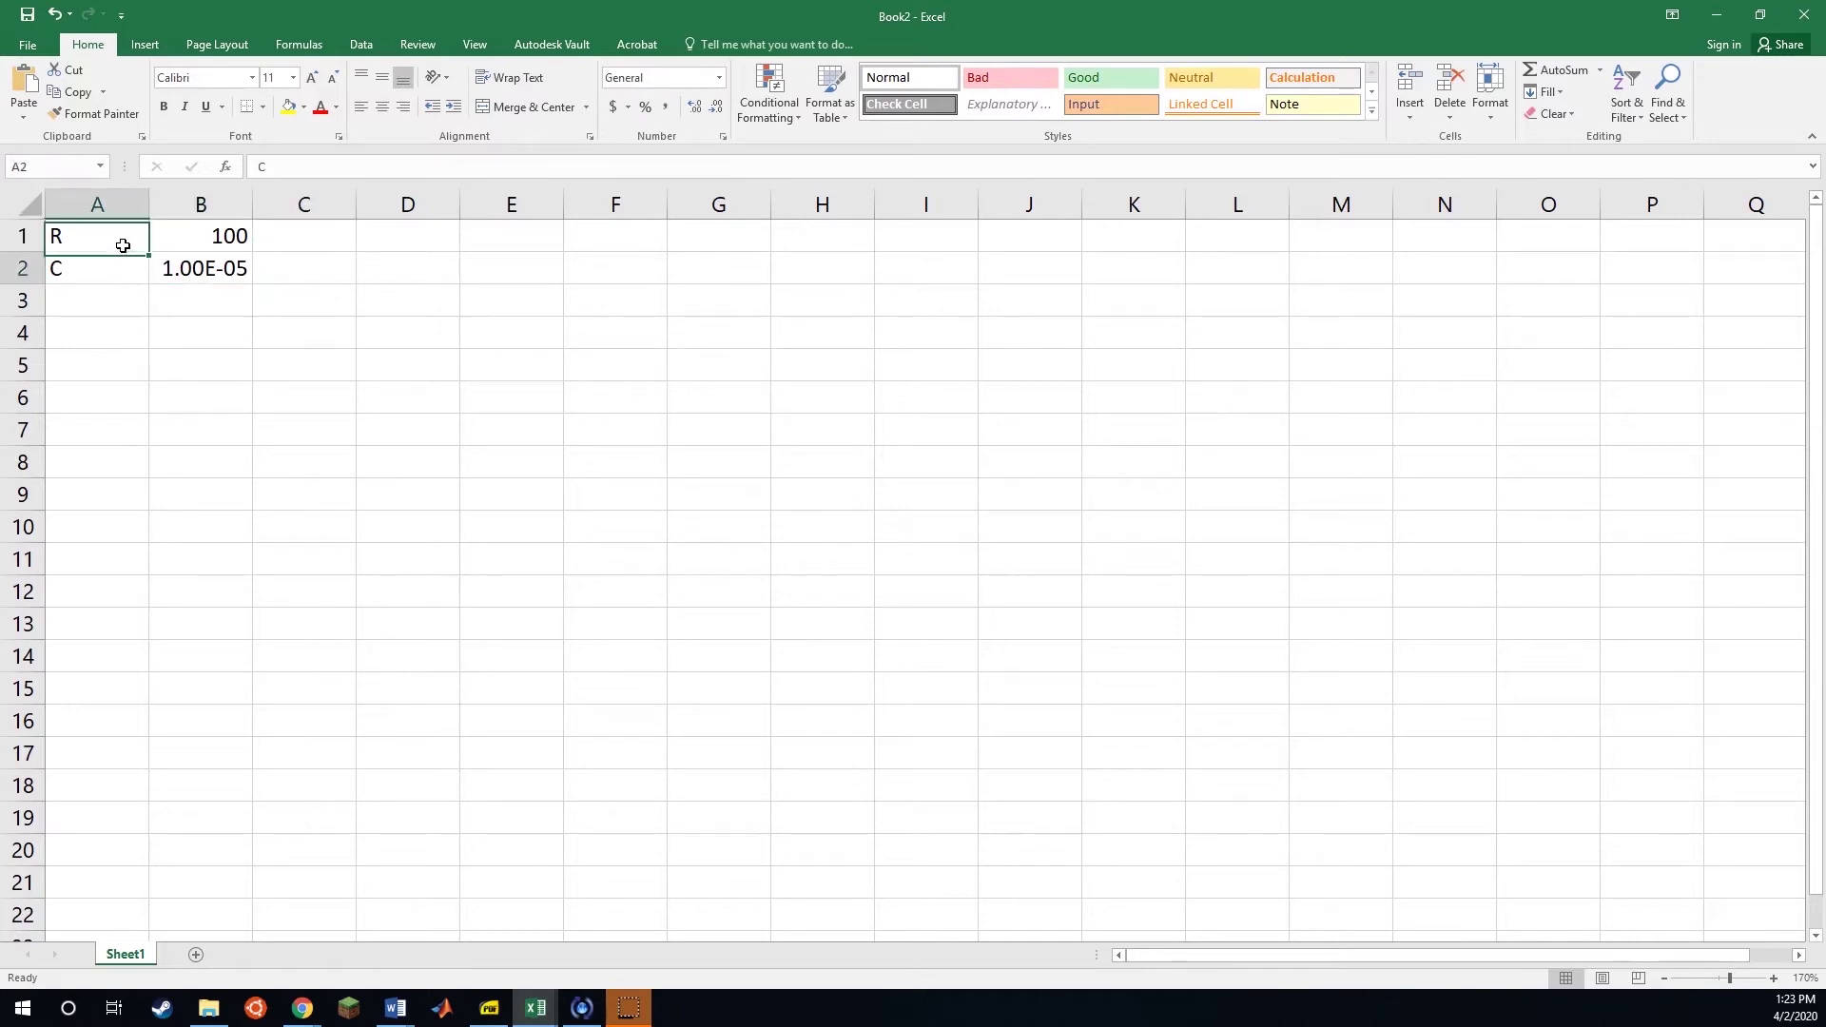
pyautogui.press('Right')
pyautogui.press('Up')
pyautogui.press('Left')
pyautogui.press('Down')
pyautogui.press('Right')
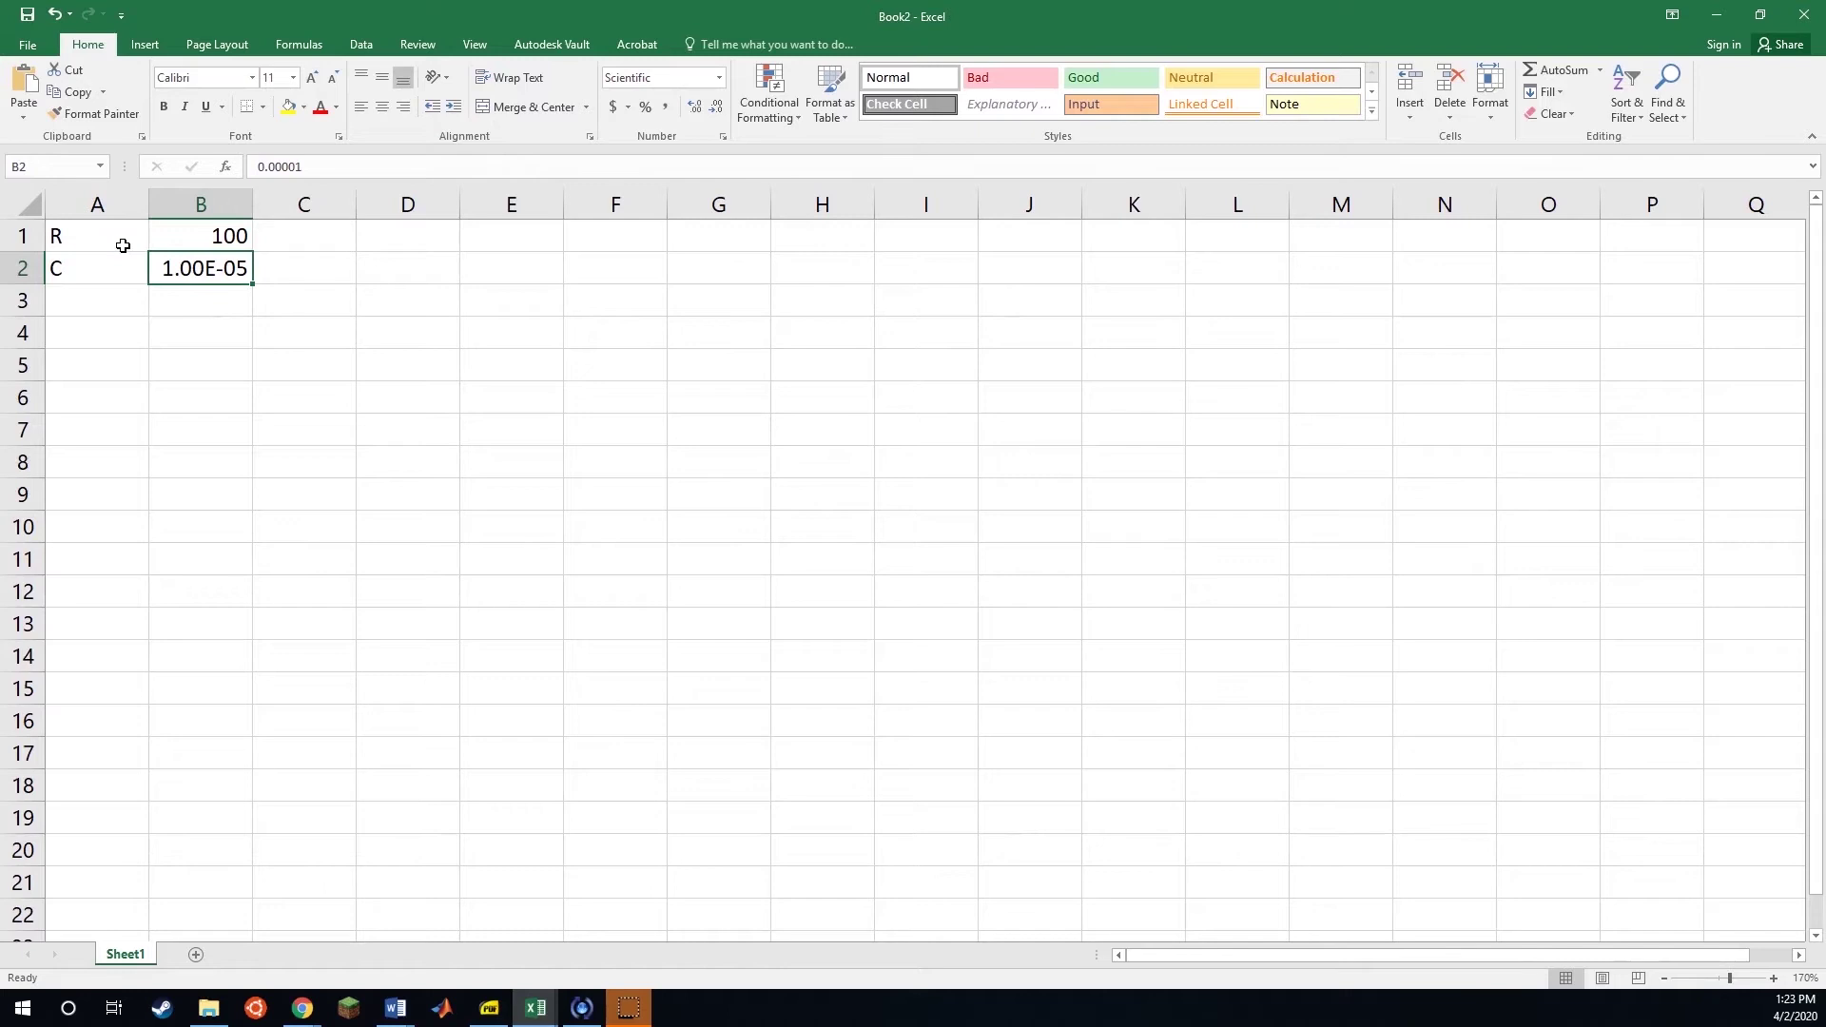
pyautogui.press('Down')
pyautogui.press('Up')
pyautogui.press('Up')
pyautogui.press('Down')
pyautogui.press('Up')
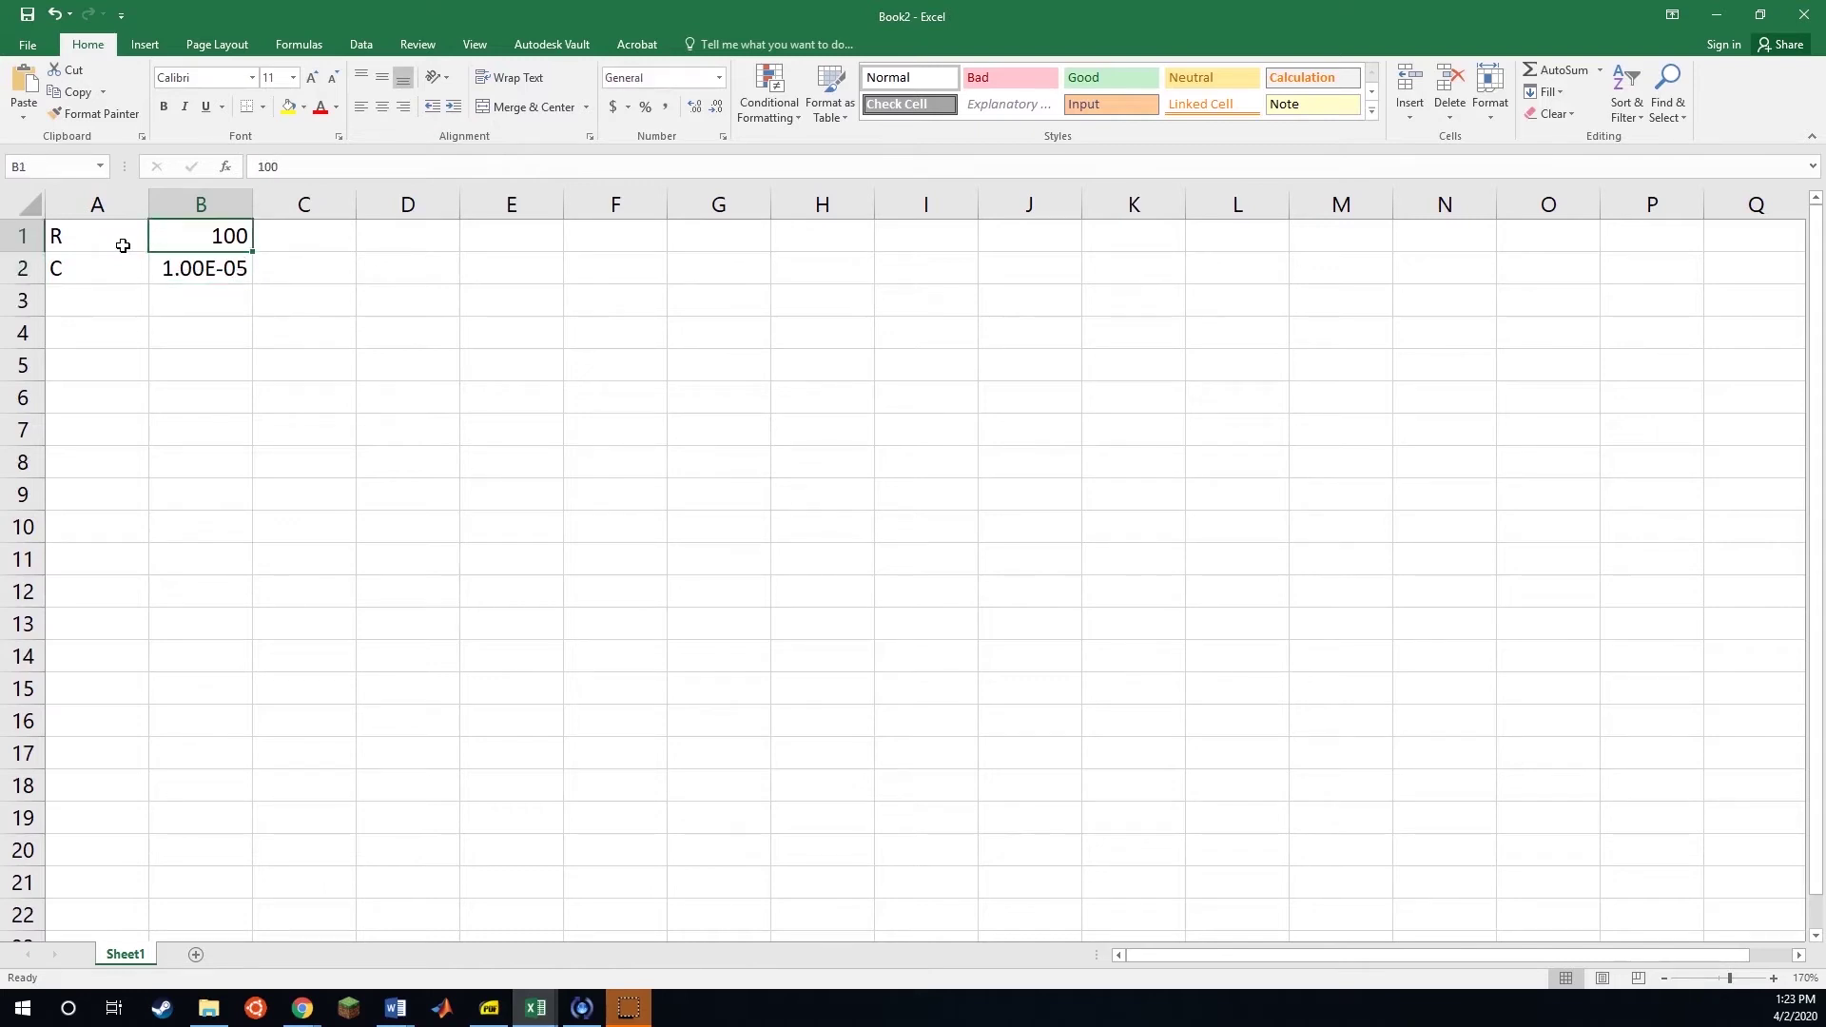
pyautogui.press('Down')
pyautogui.press('Up')
pyautogui.press('Down')
pyautogui.press('Left')
pyautogui.press('Up')
pyautogui.press('Down')
pyautogui.press('Up')
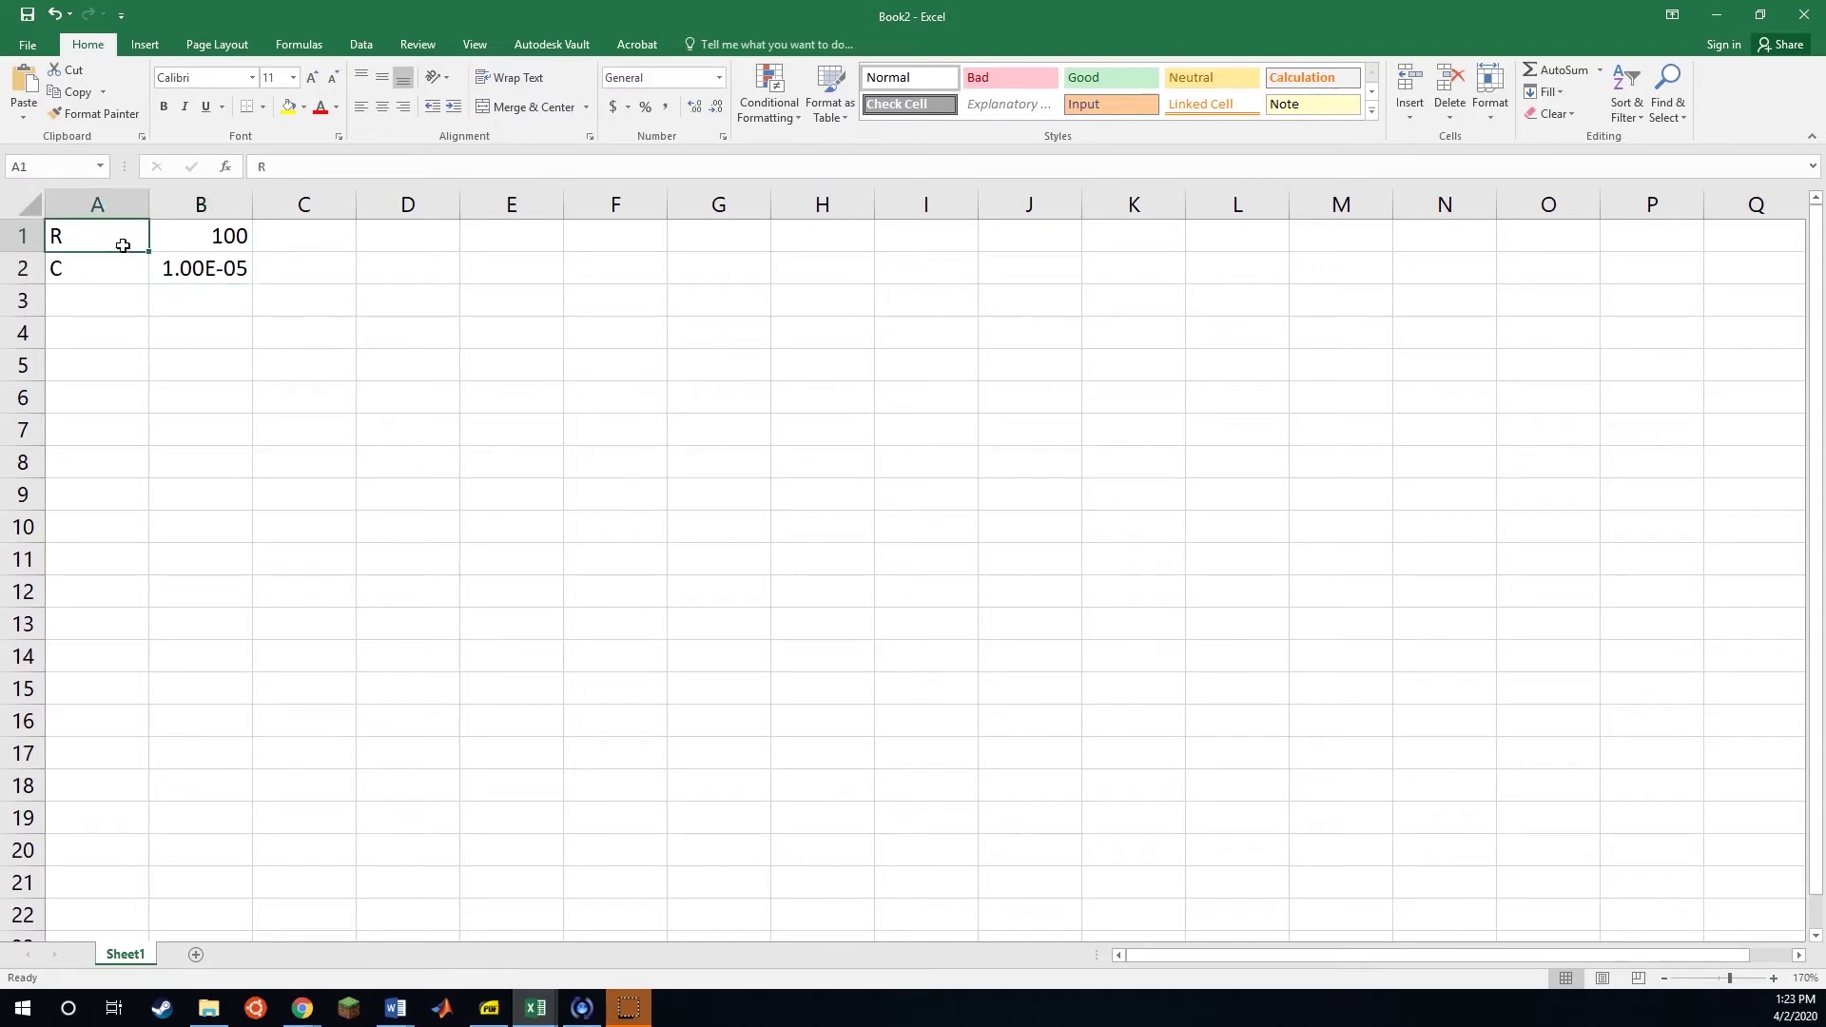
pyautogui.press('Down')
pyautogui.press('Up')
pyautogui.press('Down')
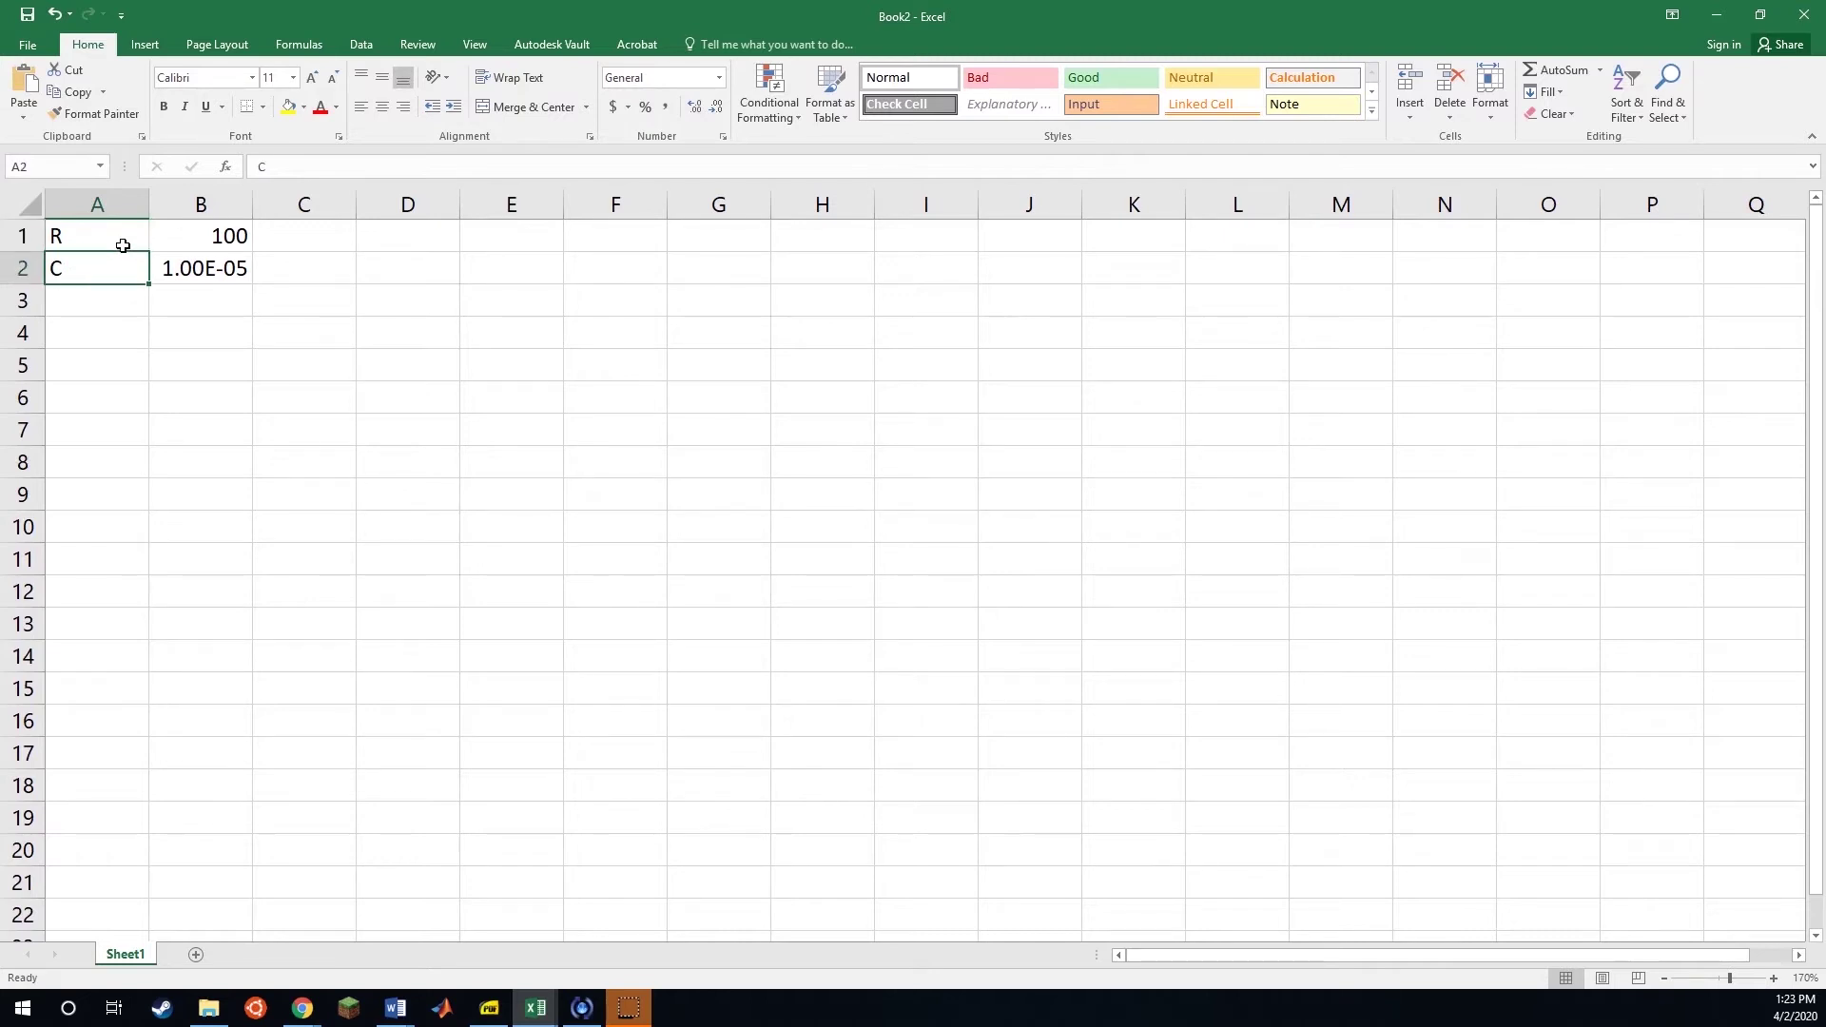
pyautogui.press('Right')
pyautogui.press('Up')
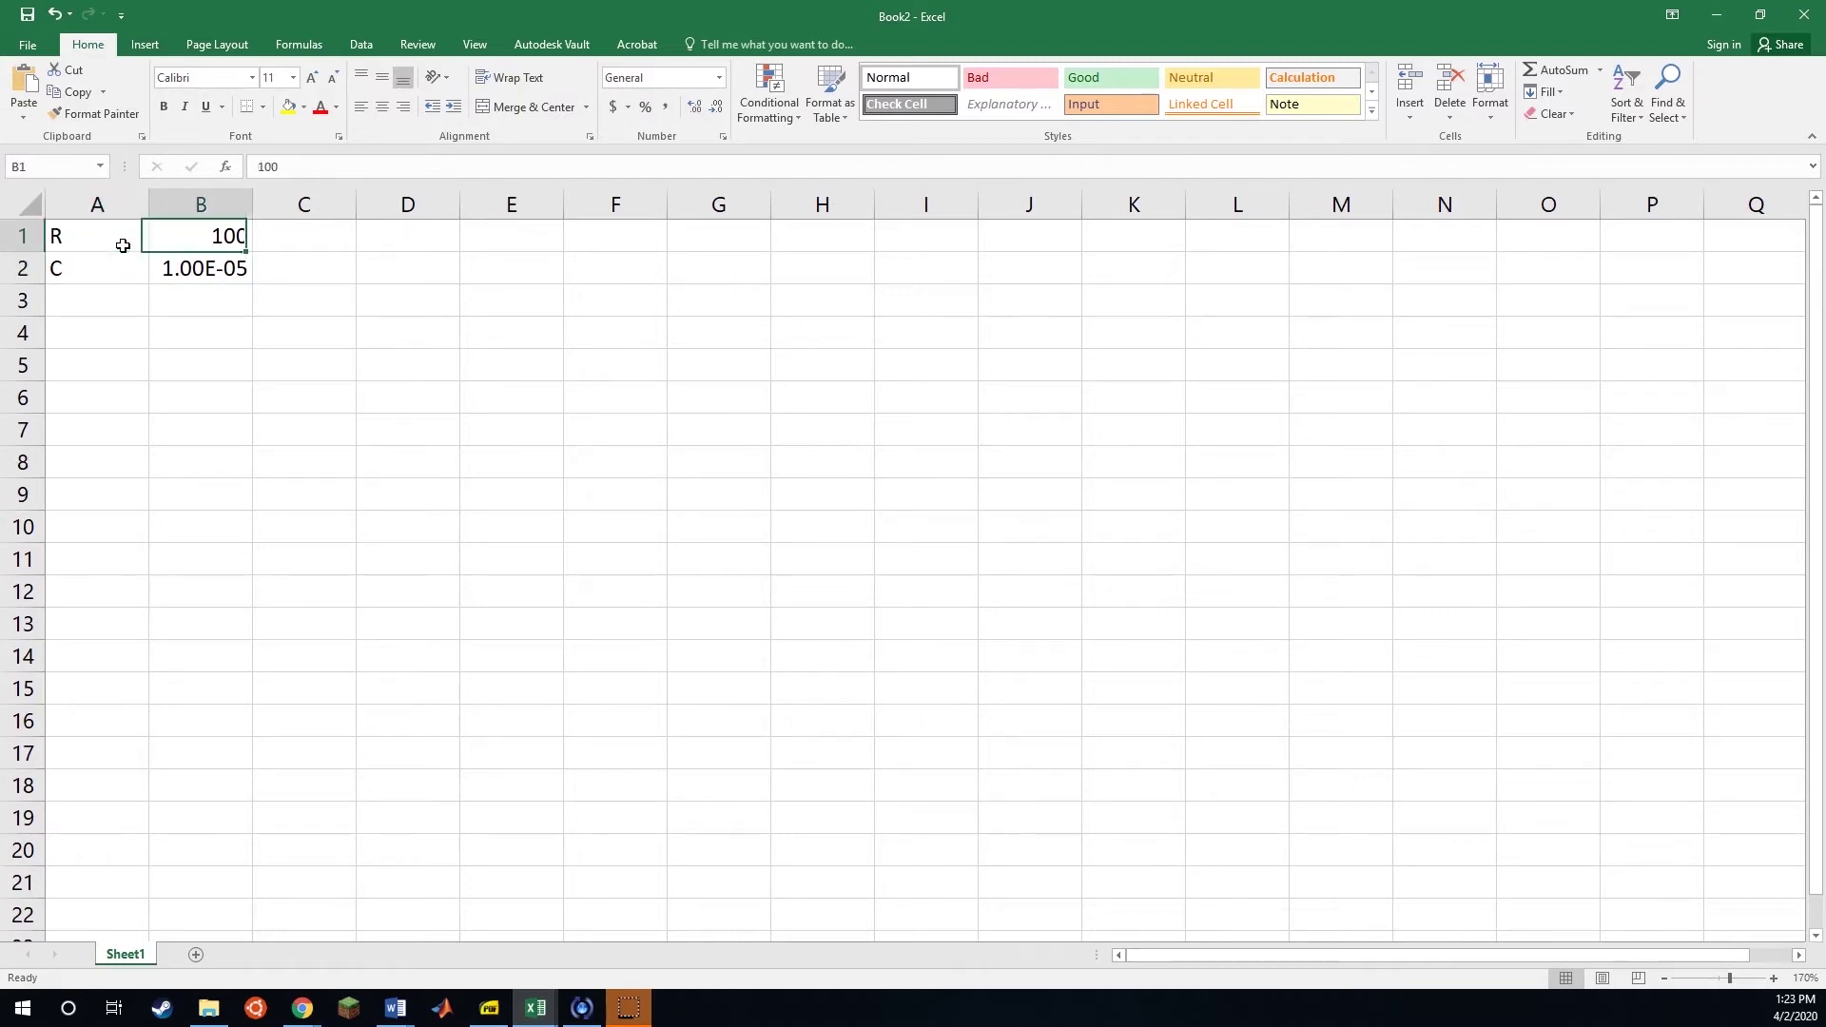
pyautogui.press('Left')
pyautogui.press('Down')
pyautogui.press('Right')
pyautogui.press('Up')
pyautogui.press('Down')
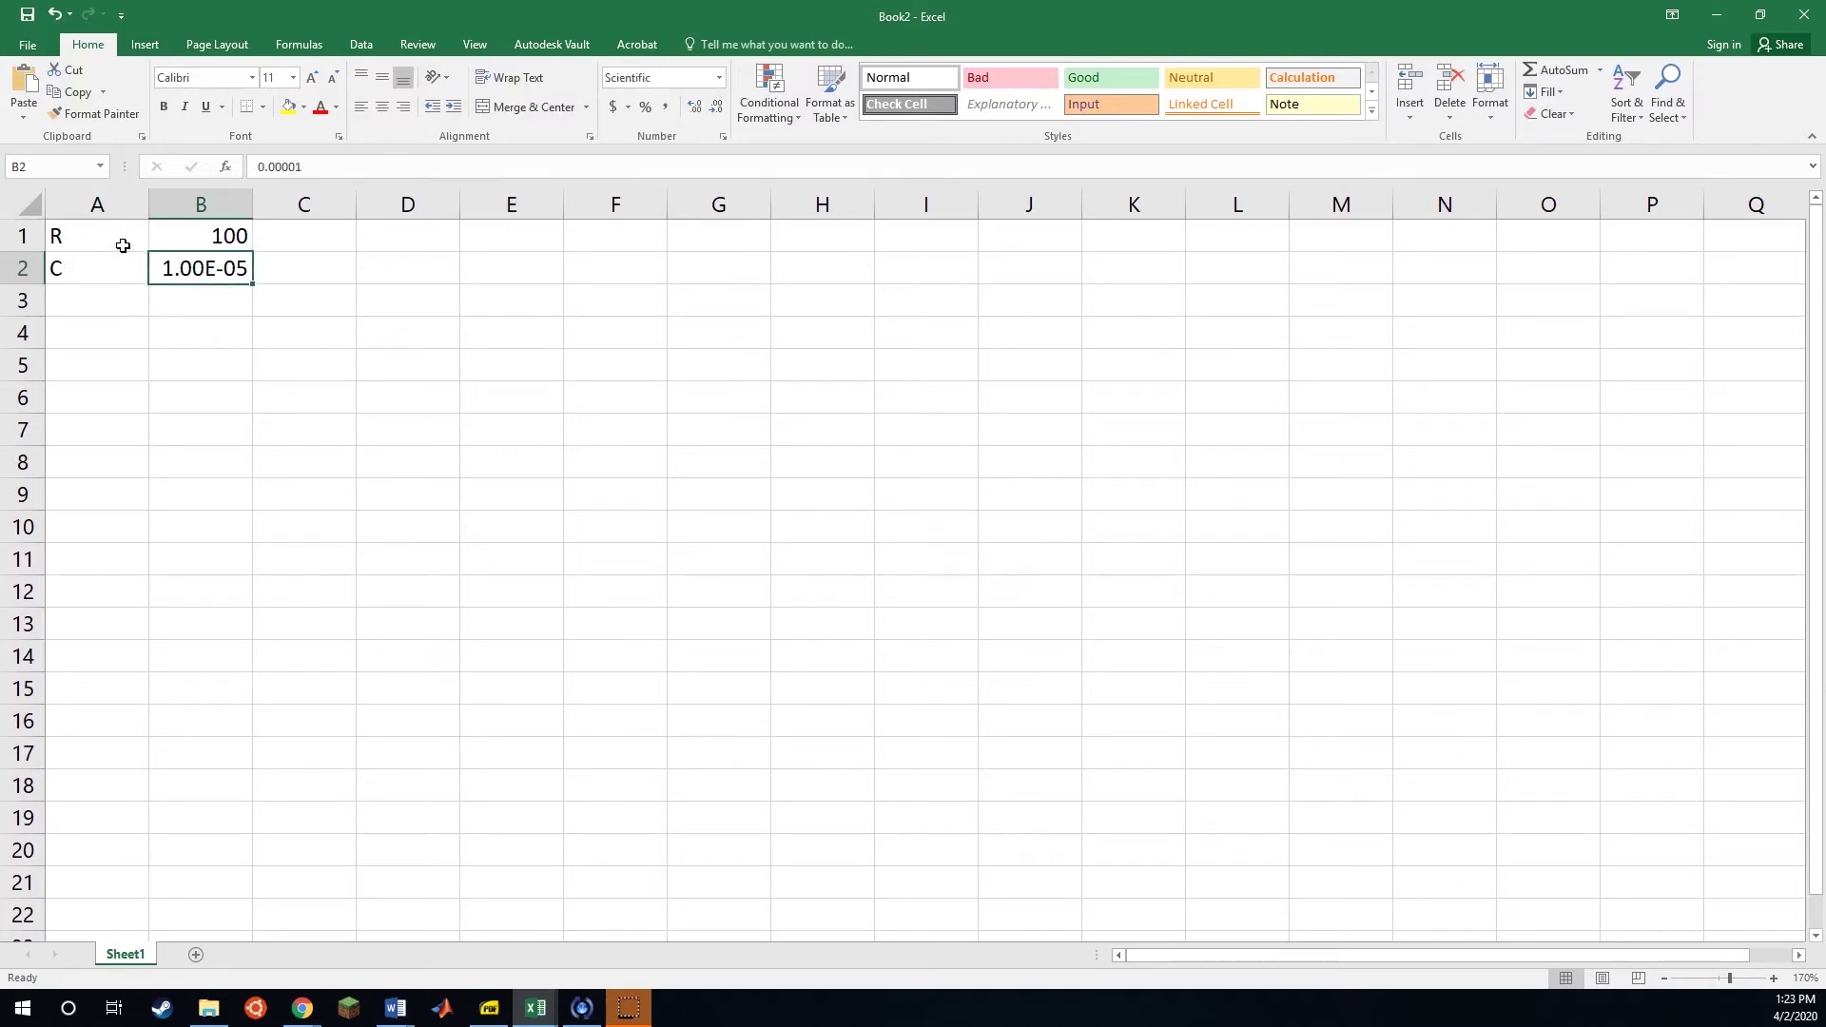
# - Head A4 with Frequency and enter 100, 200, 500 and 1000 below it
pyautogui.press('Down')
pyautogui.press('Down')
pyautogui.press('Left')
pyautogui.write('Frequency')
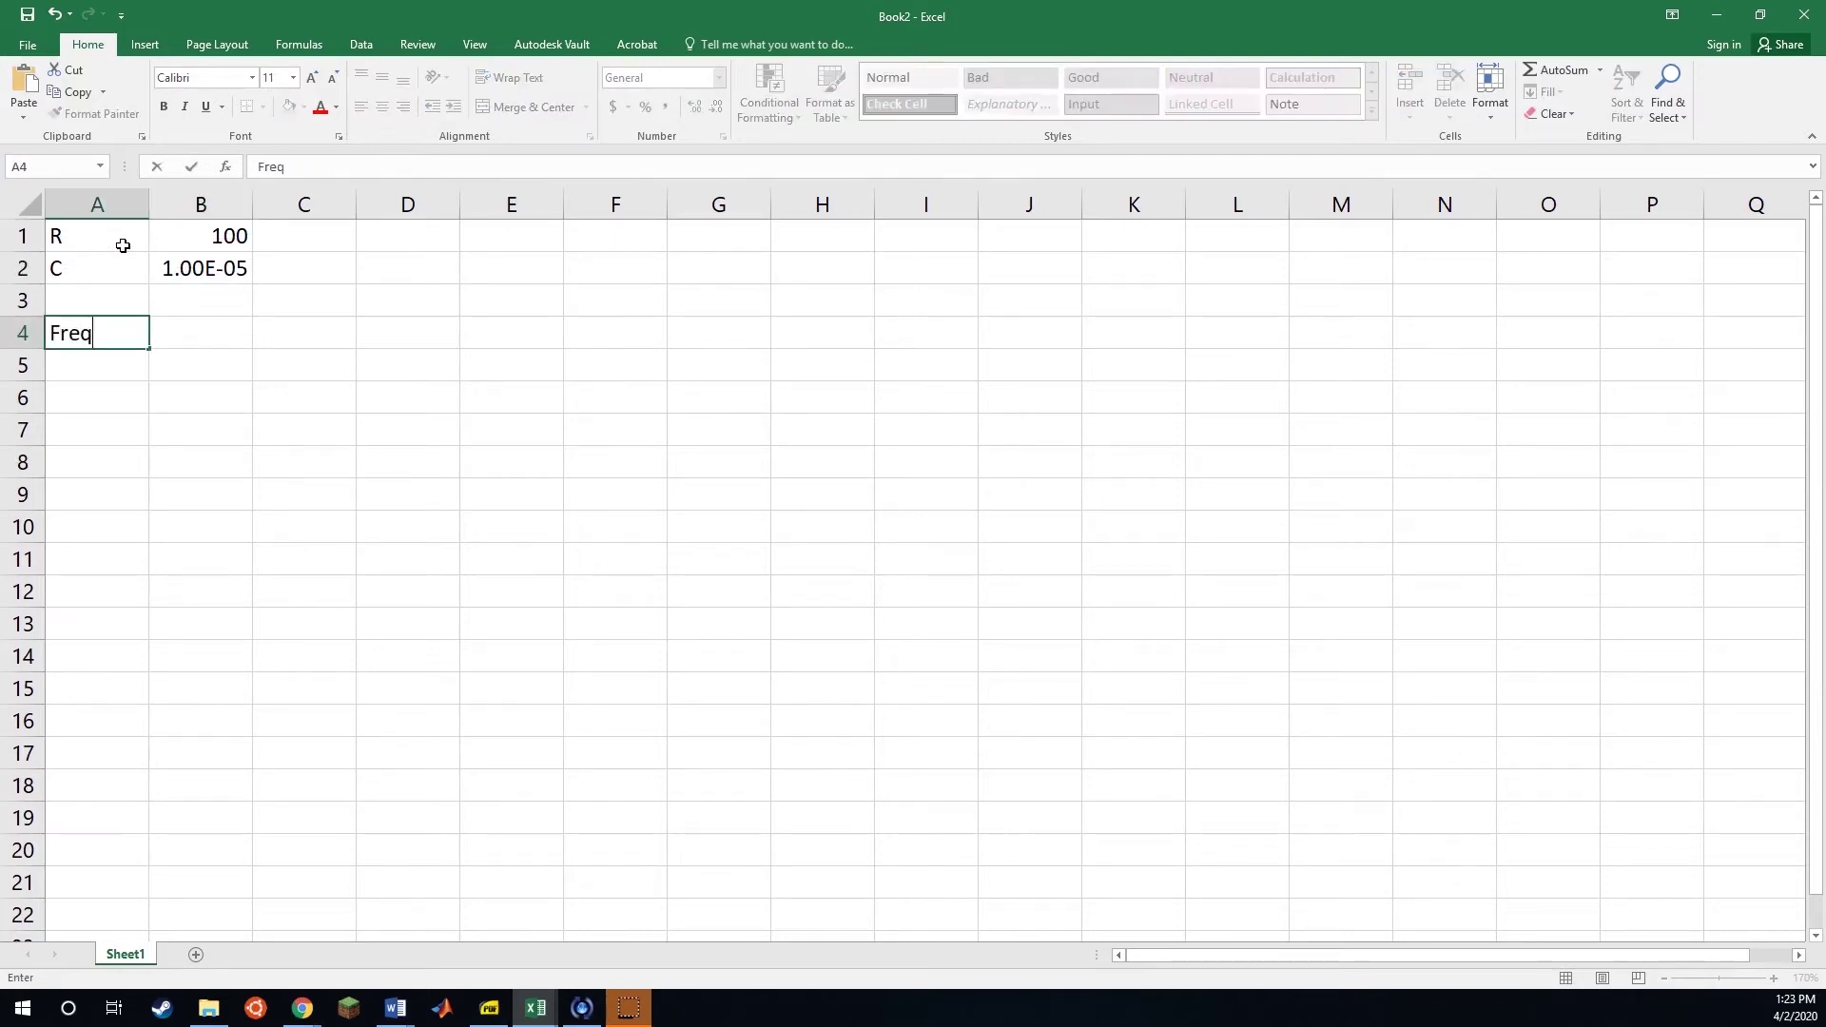
pyautogui.press('Return')
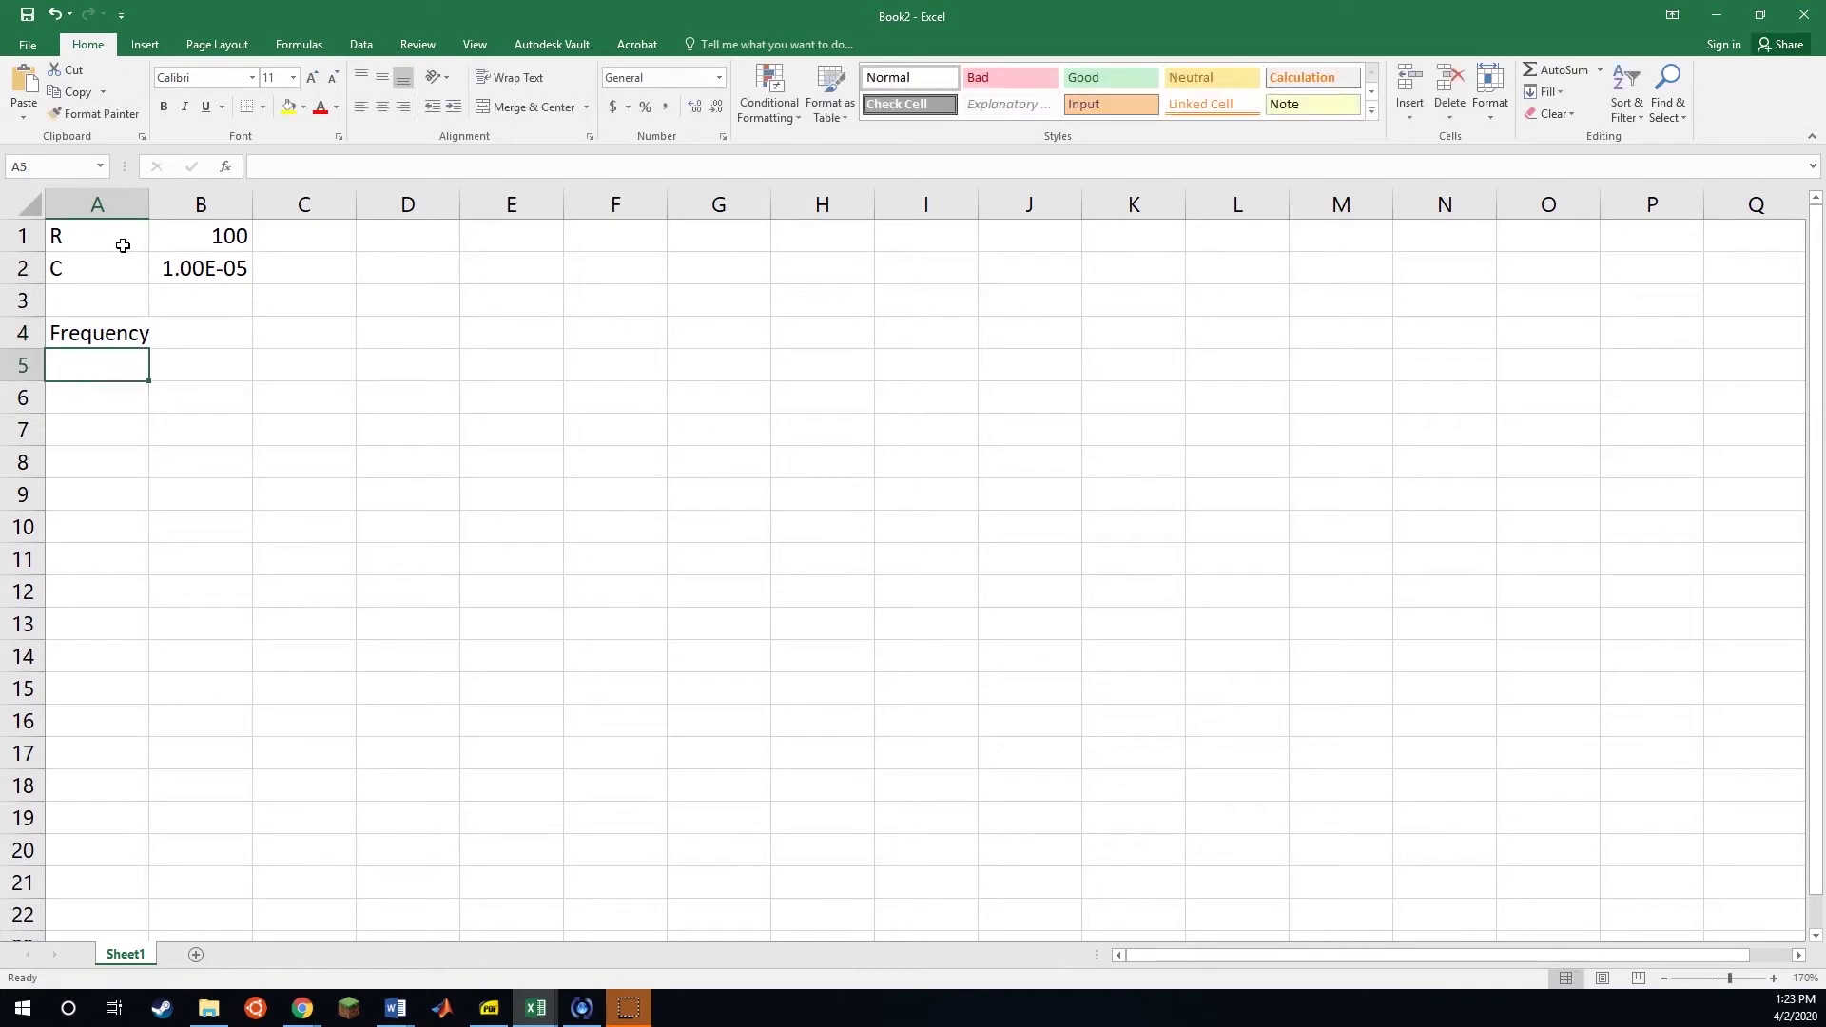
pyautogui.write('100')
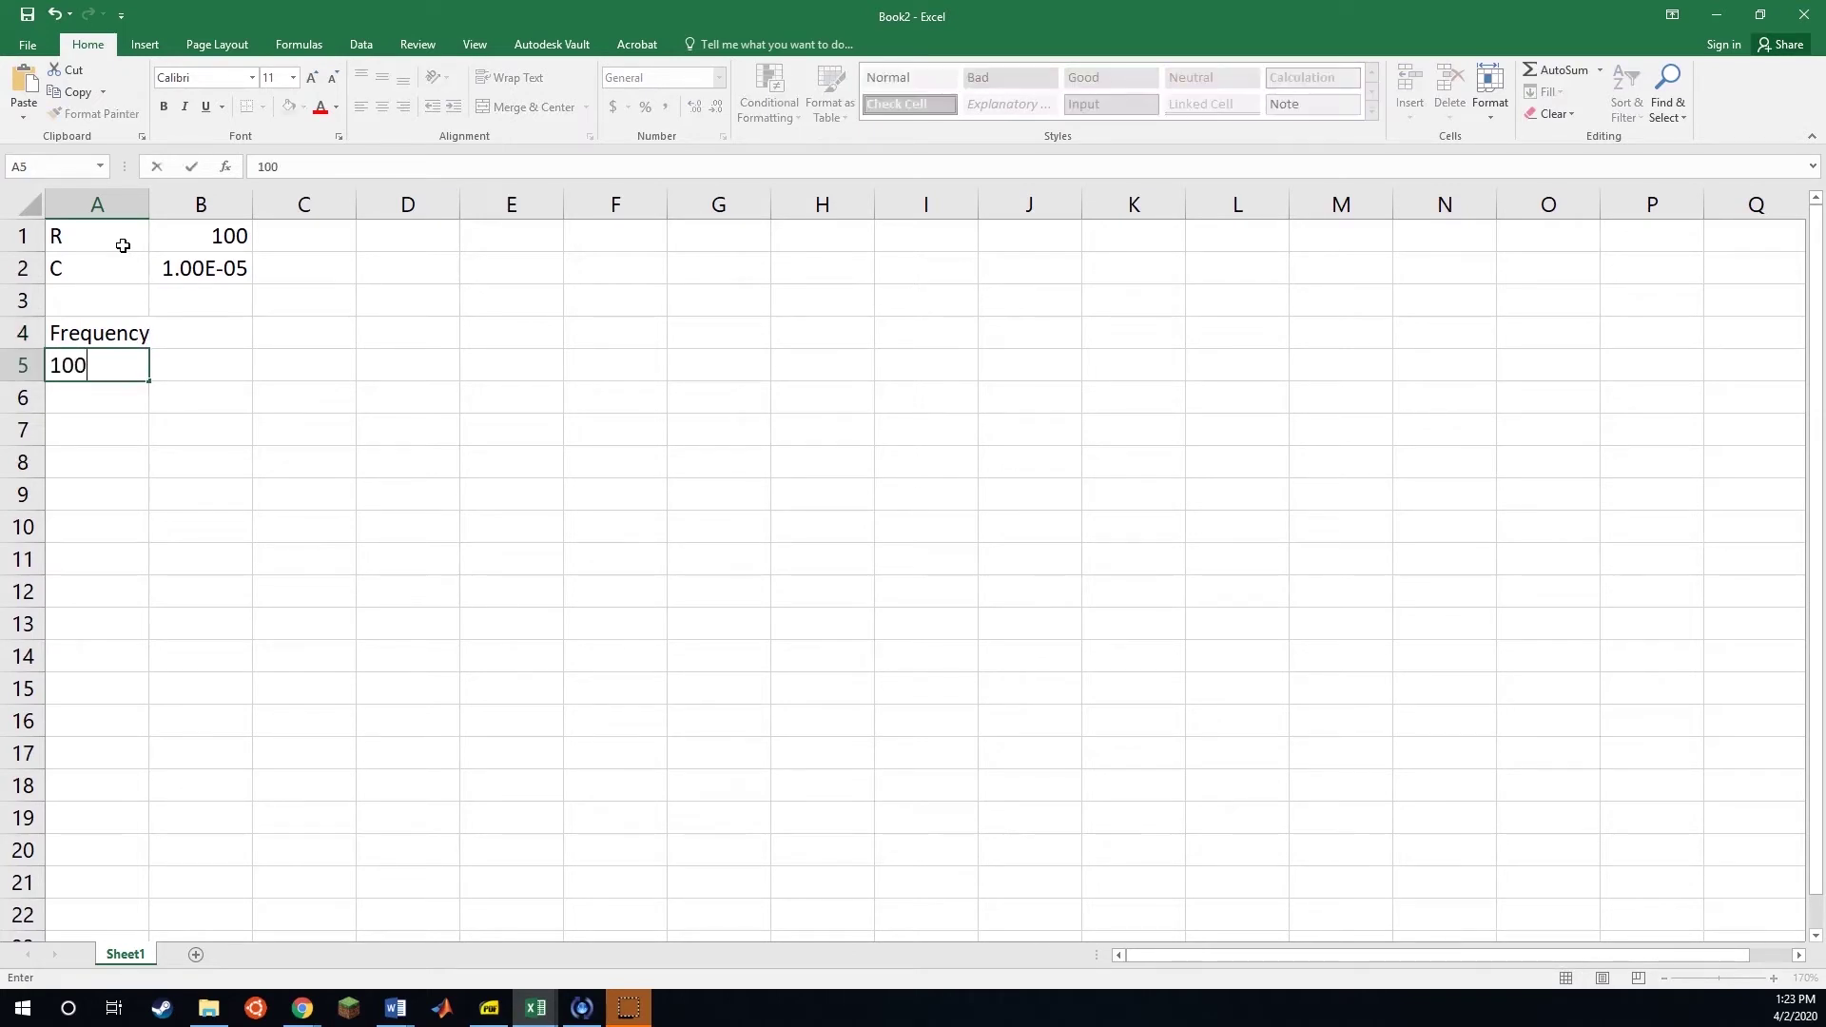
pyautogui.press('Return')
pyautogui.write('200')
pyautogui.press('Return')
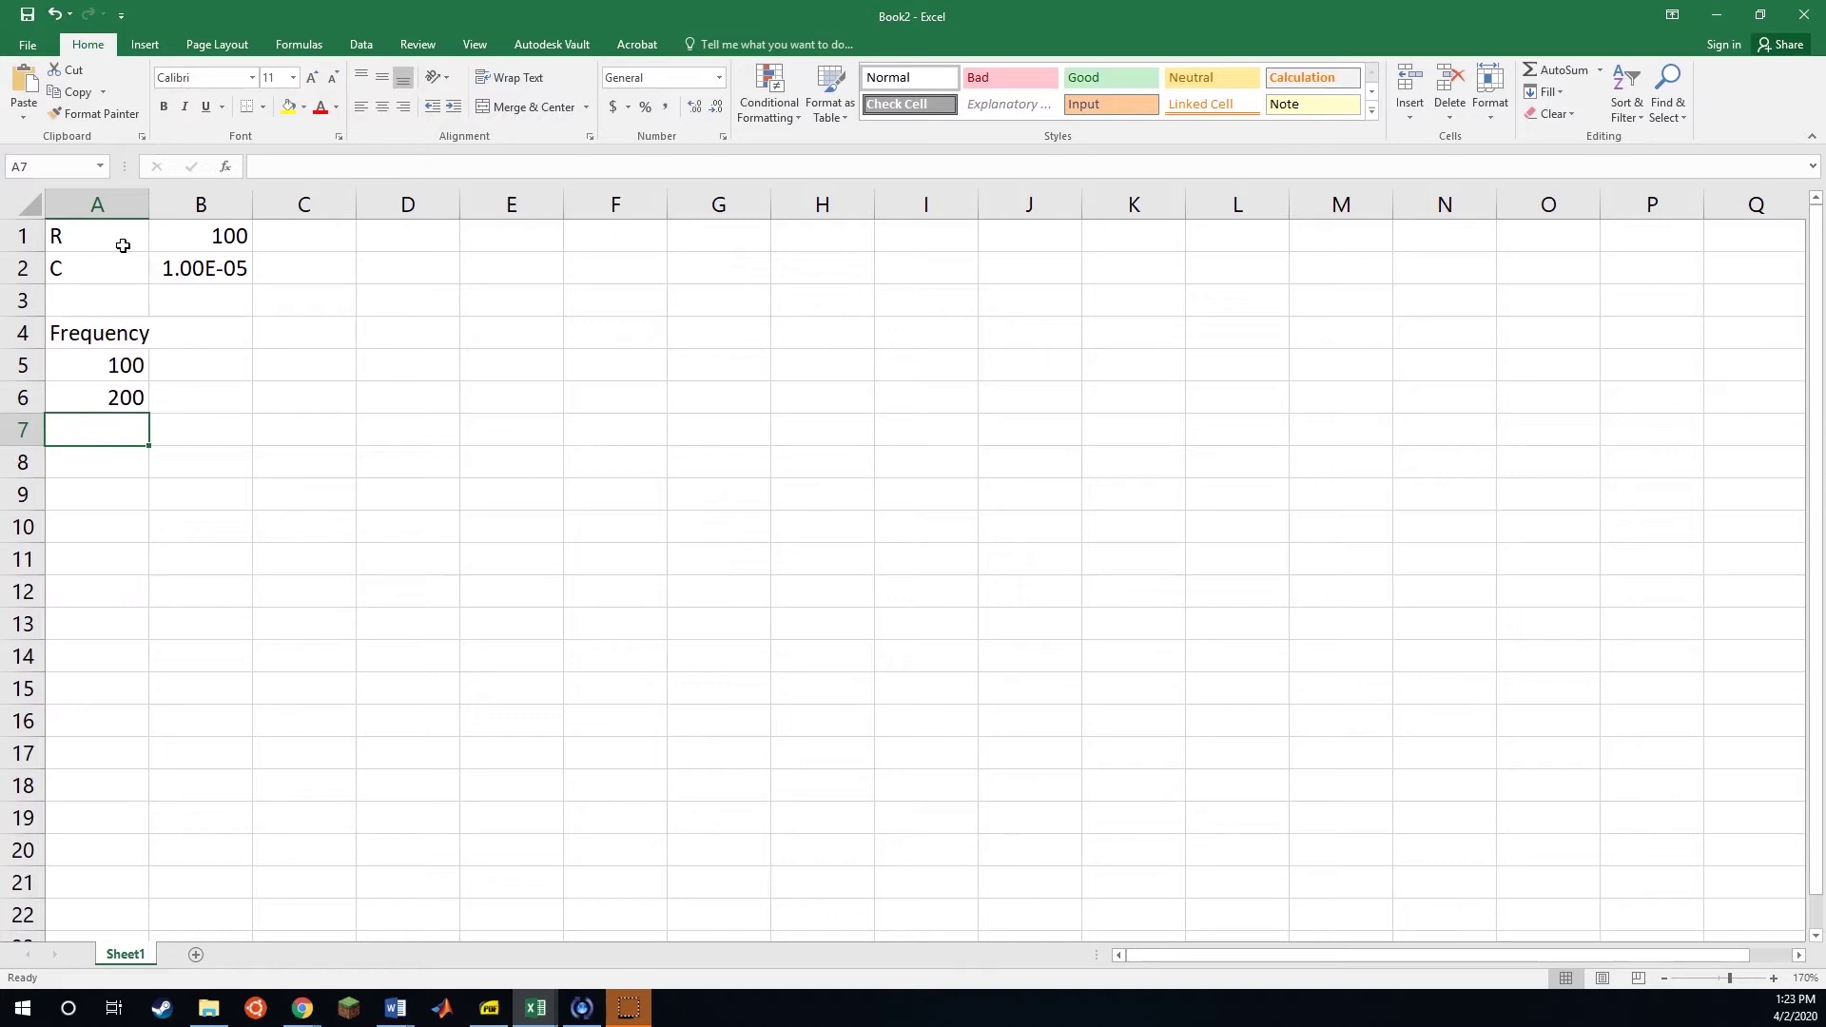
pyautogui.write('500')
pyautogui.press('Return')
pyautogui.write('1000')
pyautogui.press('Return')
# - Continue the frequency column with 2000, 5000, 10000, 20000, 50000 and 100000
pyautogui.write('2')
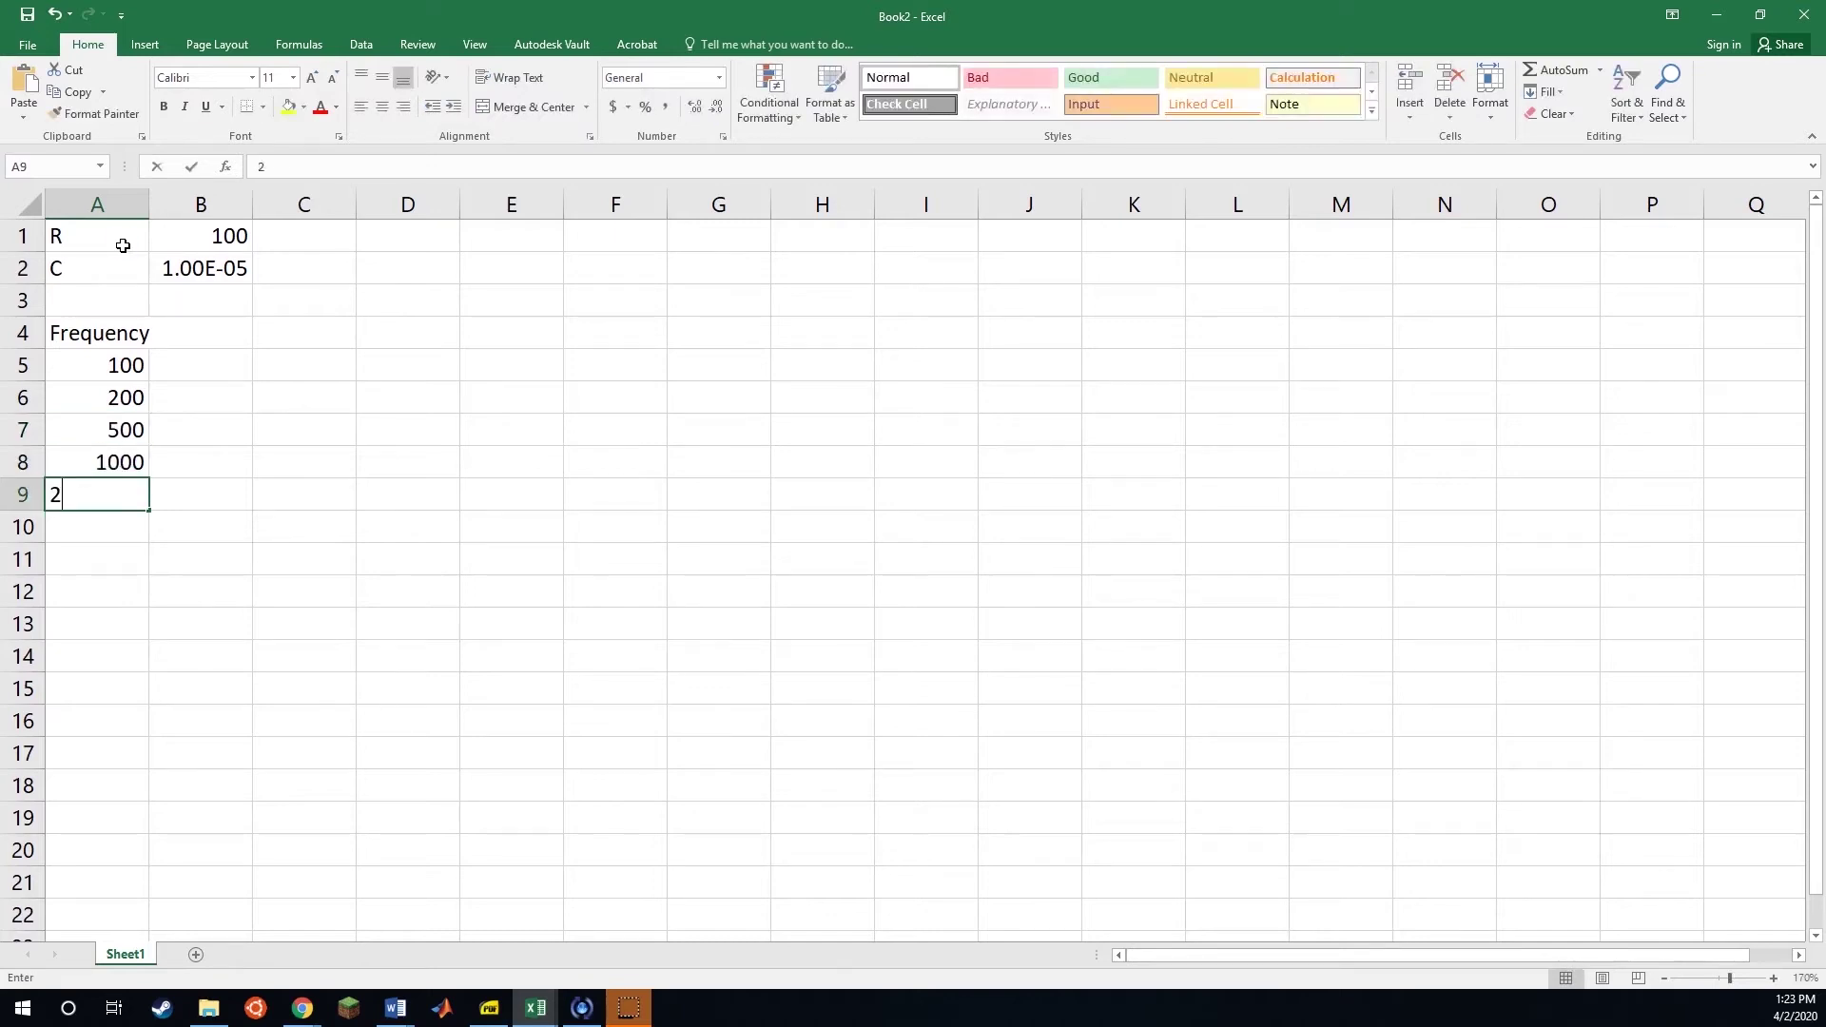
pyautogui.write('000')
pyautogui.press('Return')
pyautogui.write('5000')
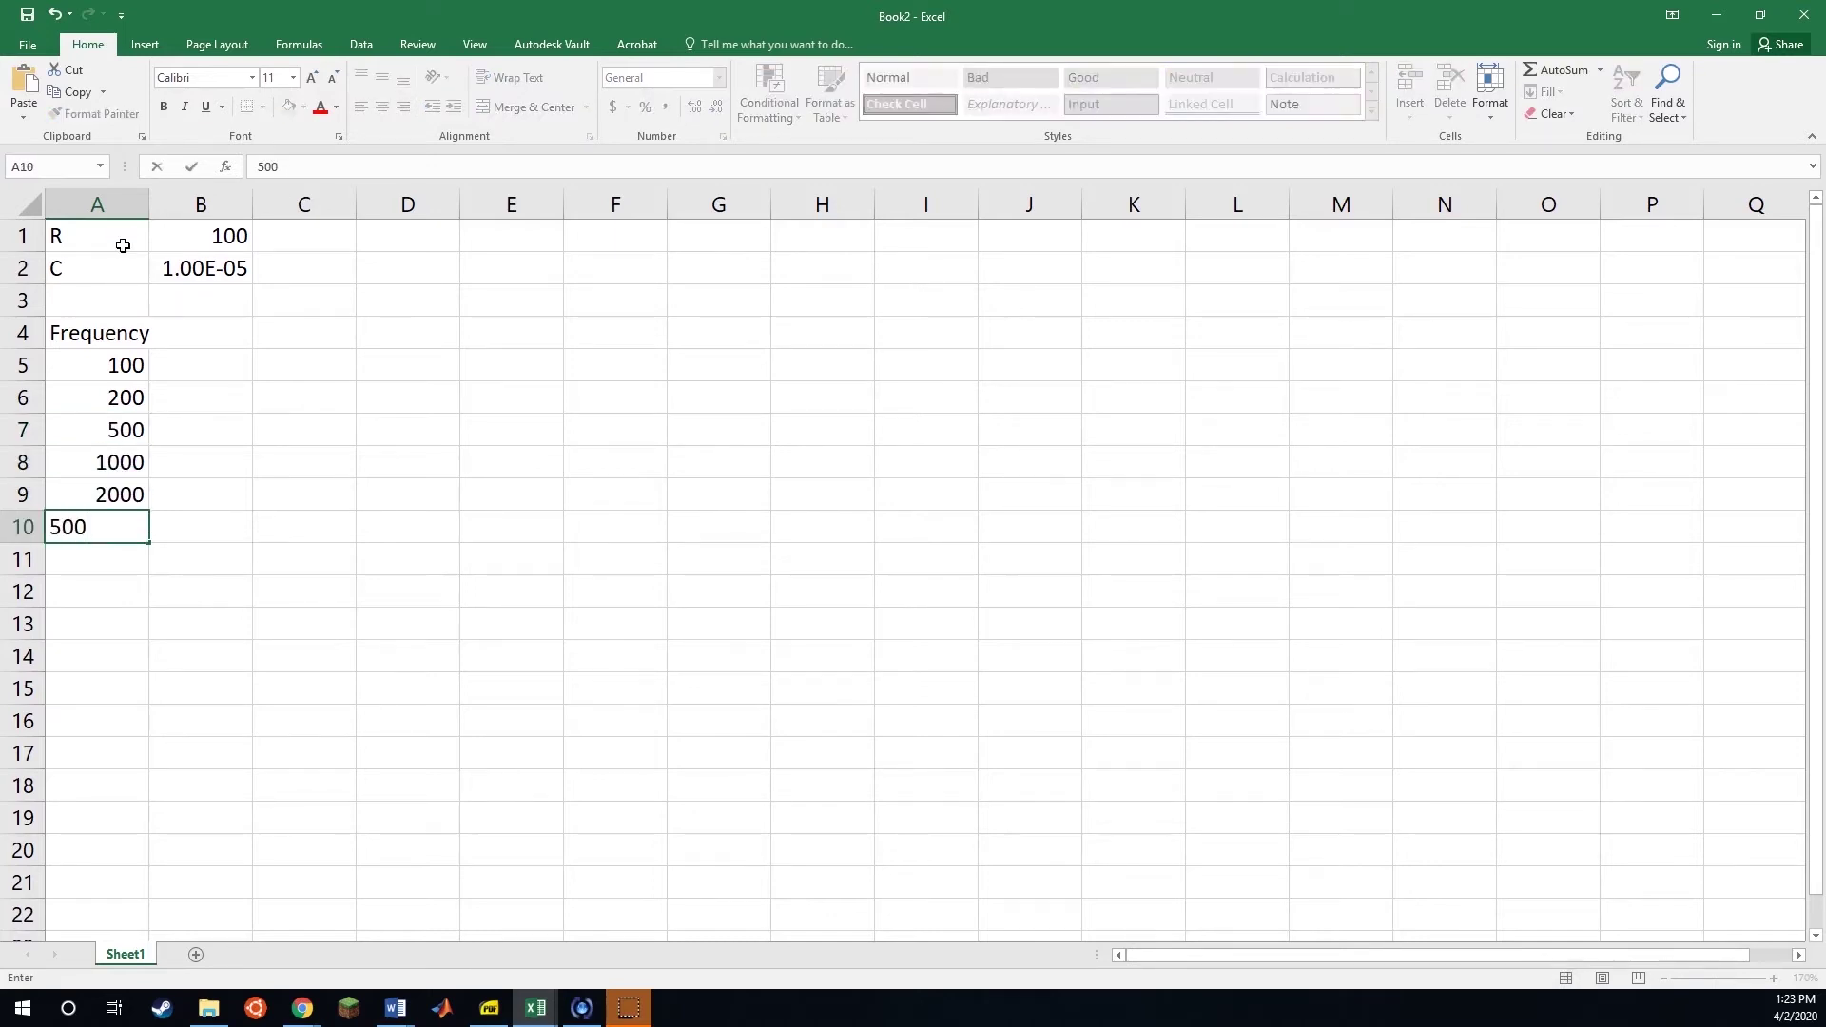
pyautogui.press('Return')
pyautogui.write('10000')
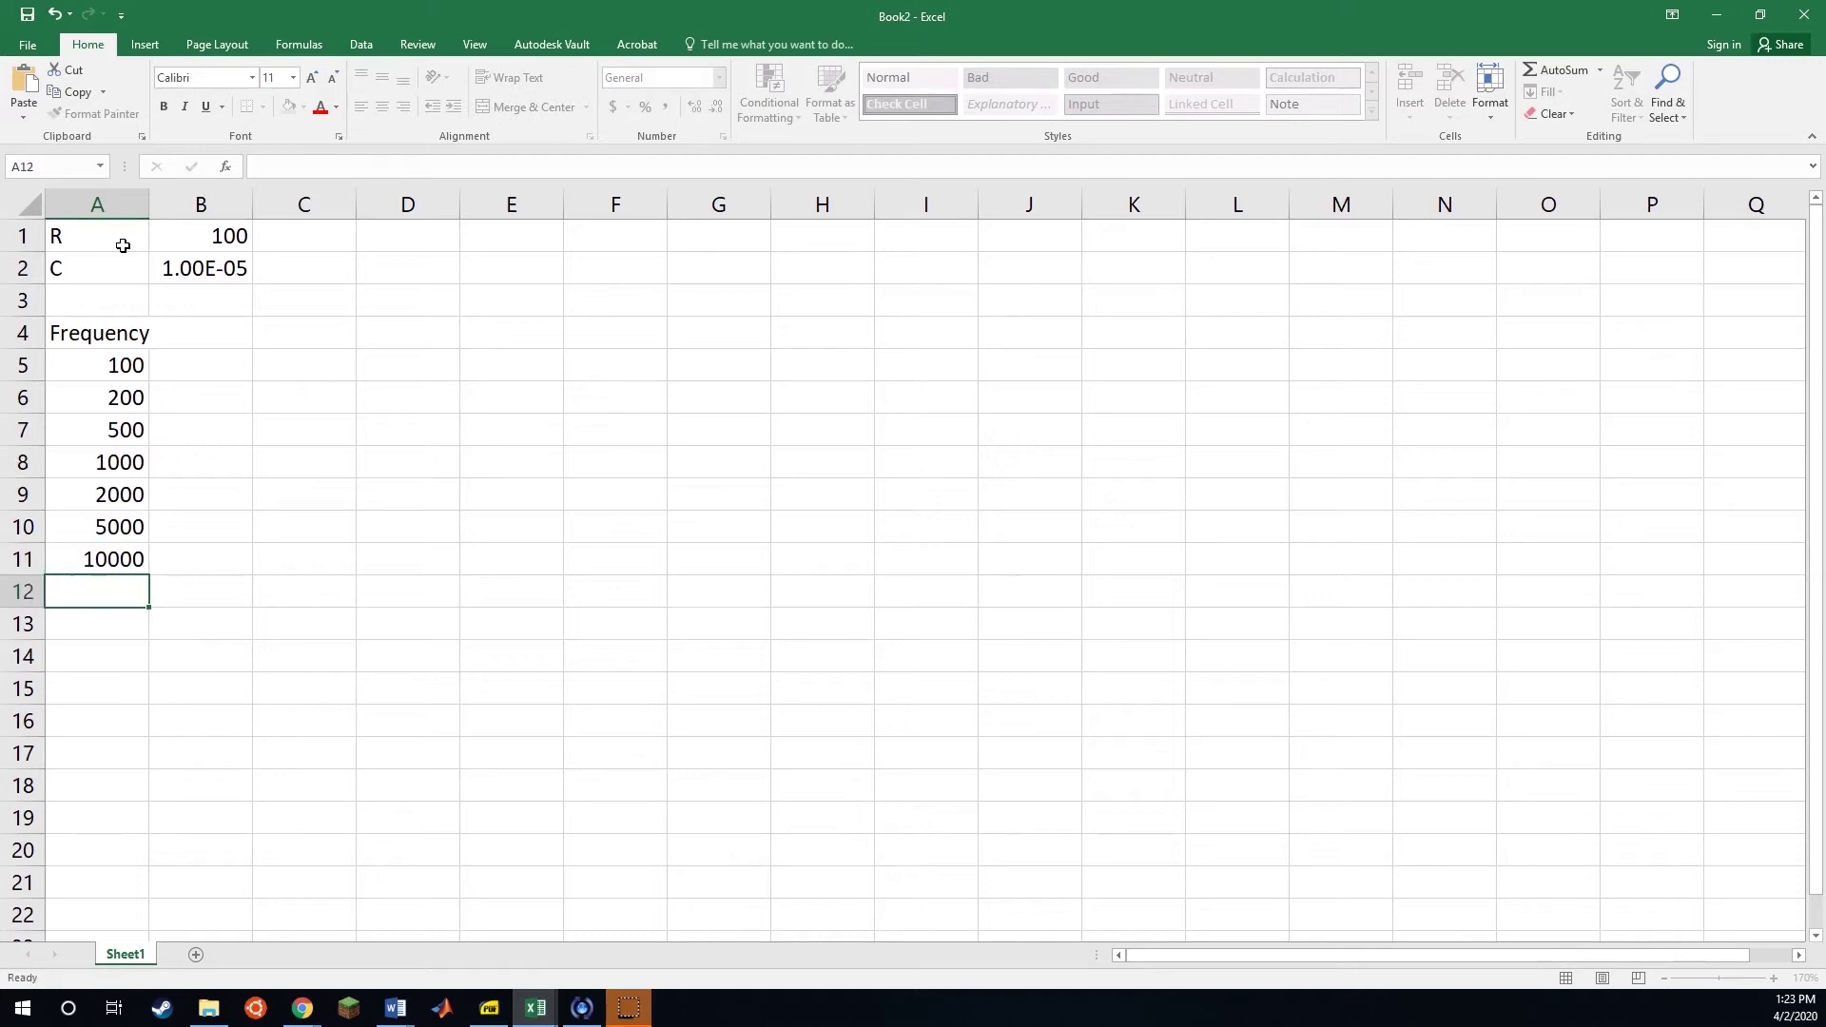
pyautogui.press('Return')
pyautogui.write('20000')
pyautogui.press('Return')
pyautogui.write('50000')
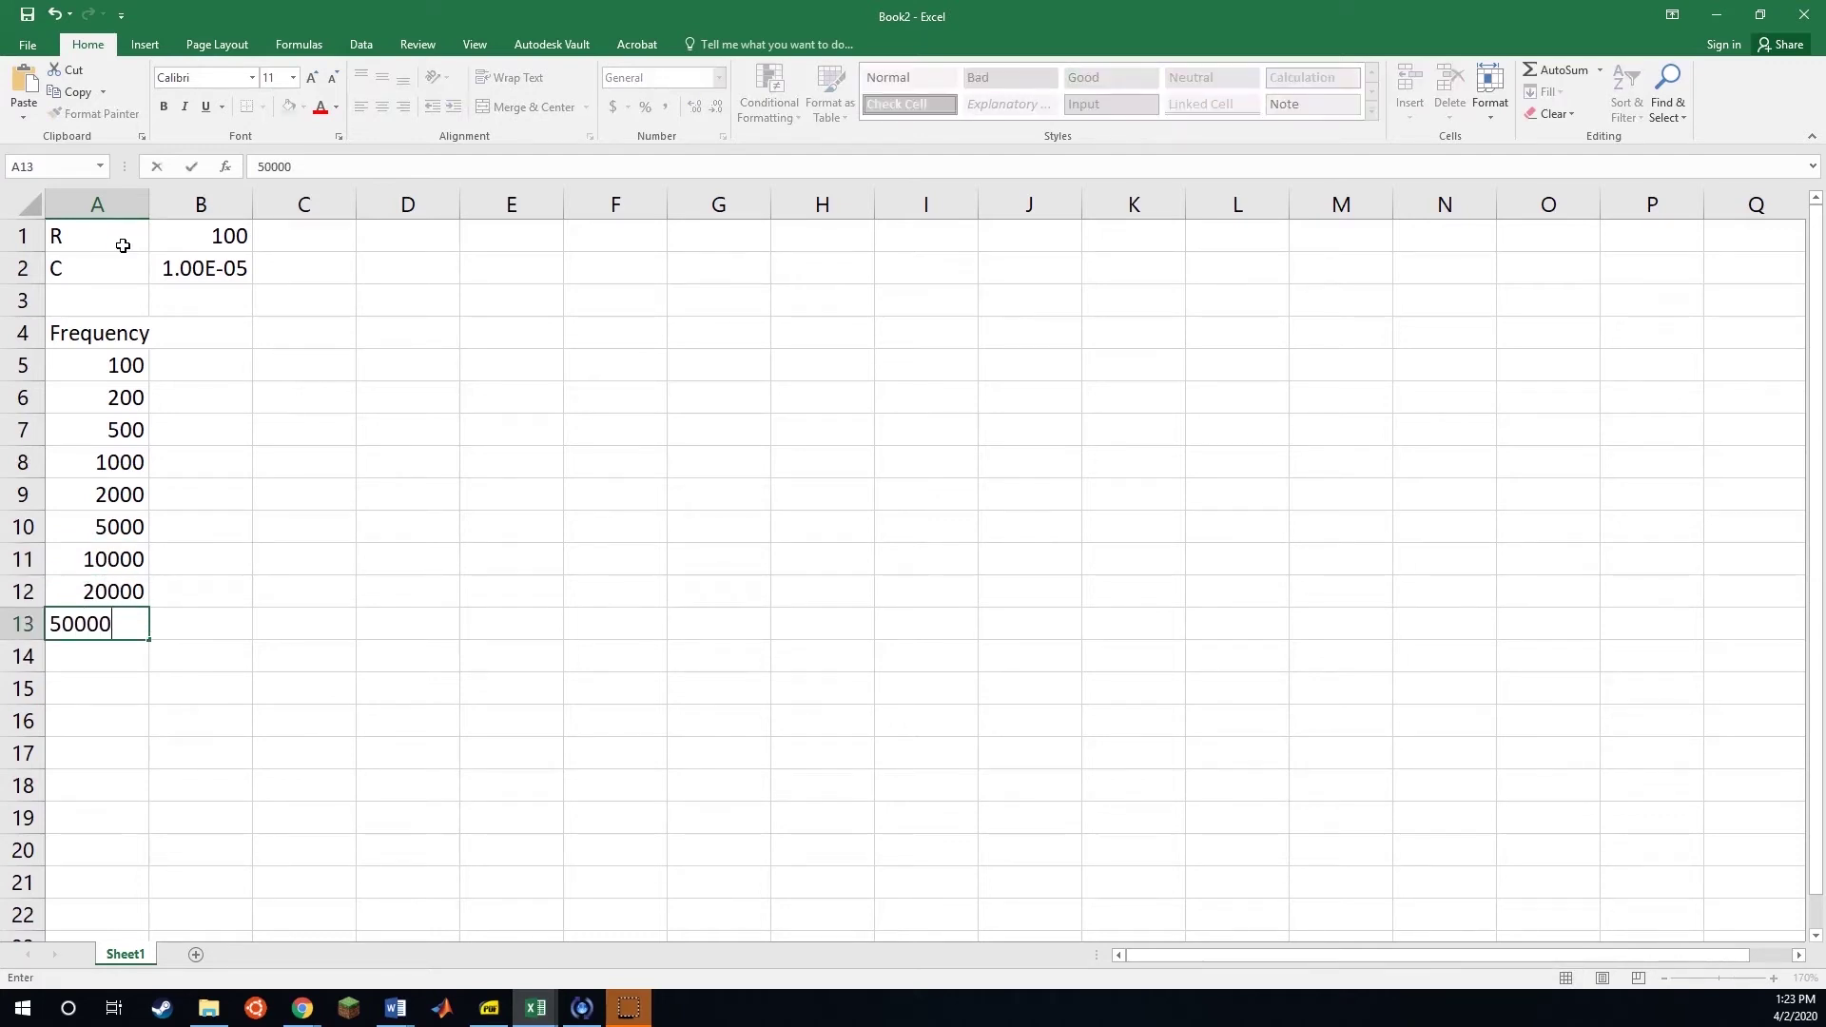
pyautogui.press('Return')
pyautogui.write('100000')
pyautogui.press('Return')
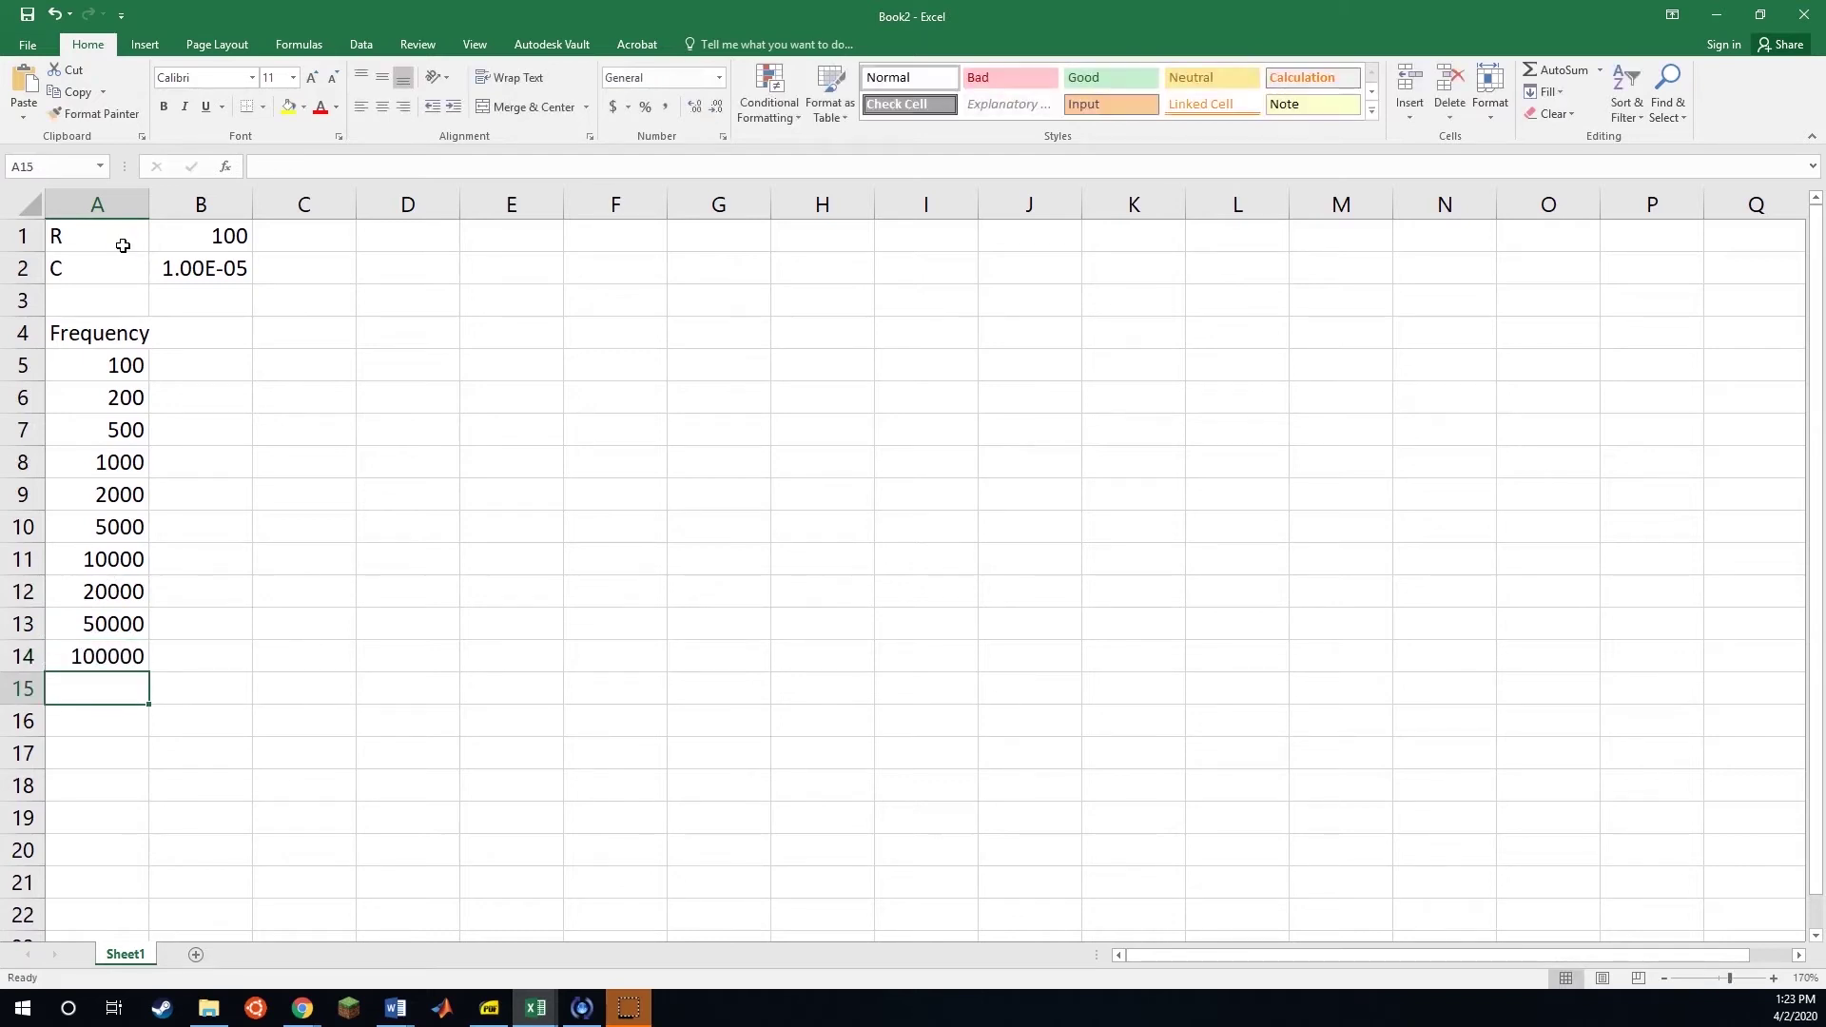
# - Add the Omega heading in B4 beside Frequency
pyautogui.press('Up')
pyautogui.press('Up')
pyautogui.press('Up')
pyautogui.press('Up')
pyautogui.press('Up')
pyautogui.press('Up')
pyautogui.press('Up')
pyautogui.press('Up')
pyautogui.press('Up')
pyautogui.press('Up')
pyautogui.press('Up')
pyautogui.press('Up')
pyautogui.press('Down')
pyautogui.press('Down')
pyautogui.press('Right')
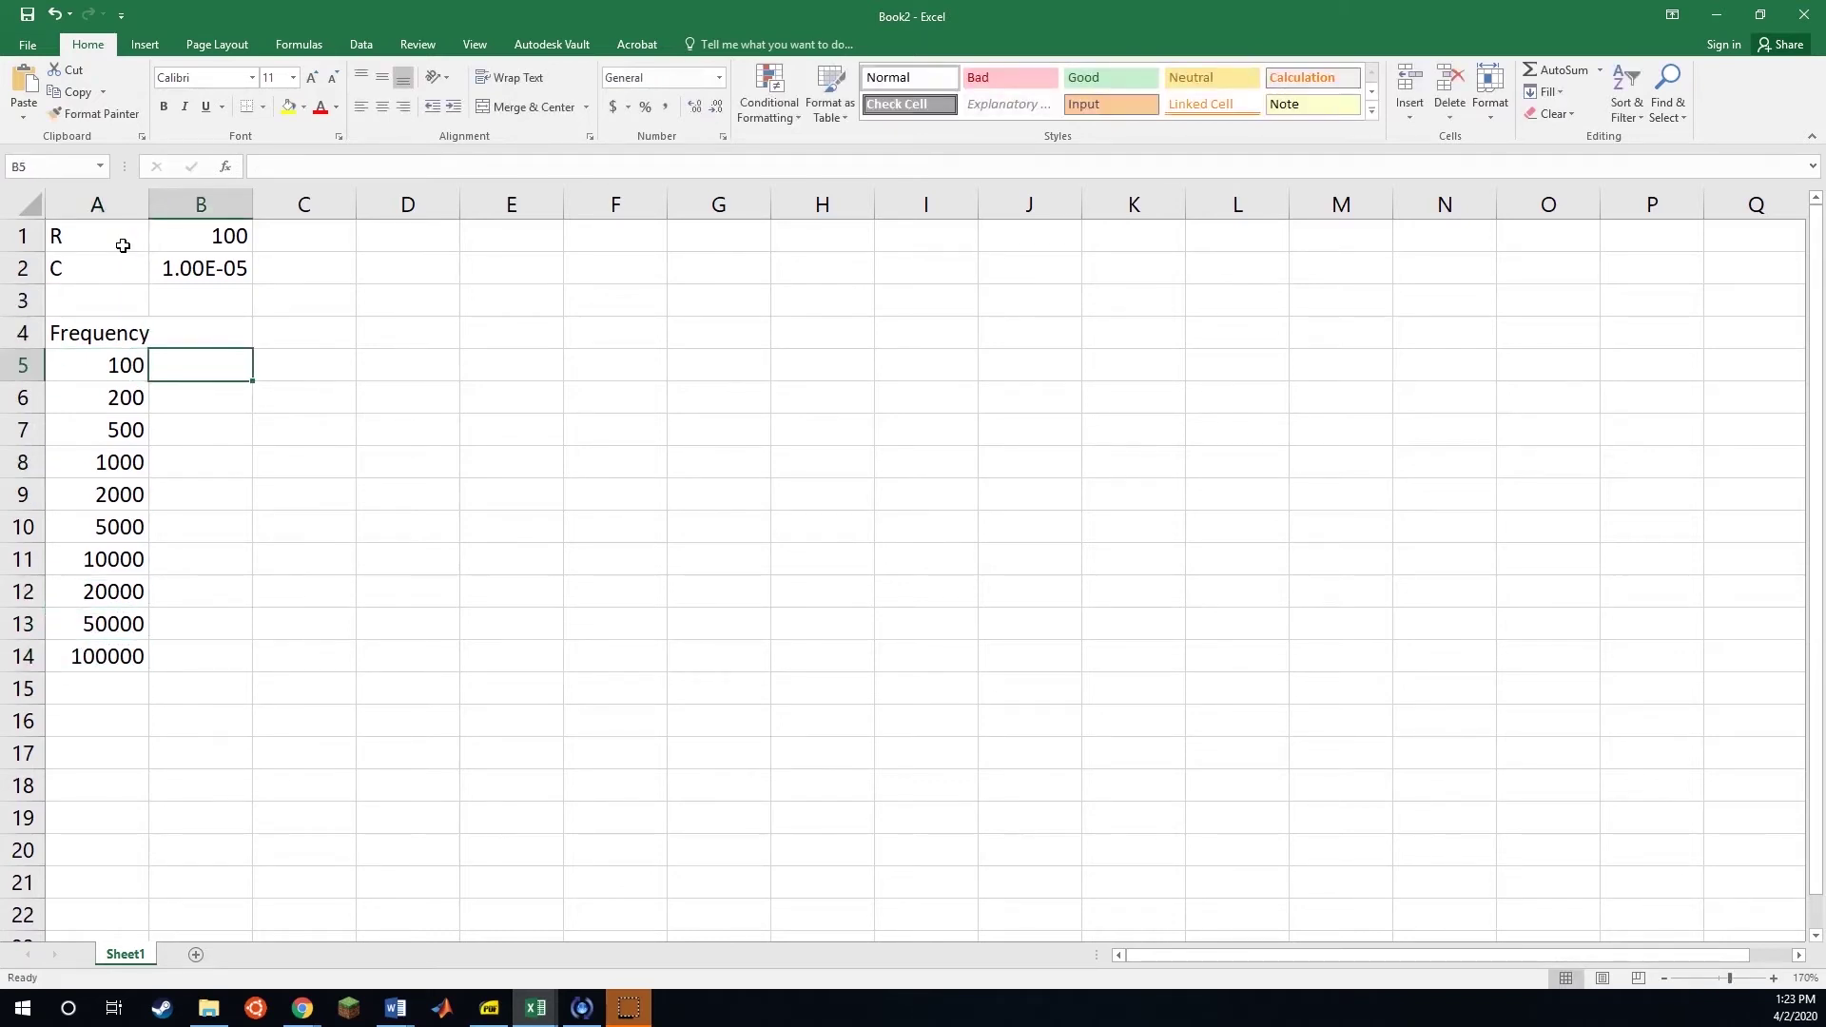
pyautogui.press('Up')
pyautogui.write('Omega')
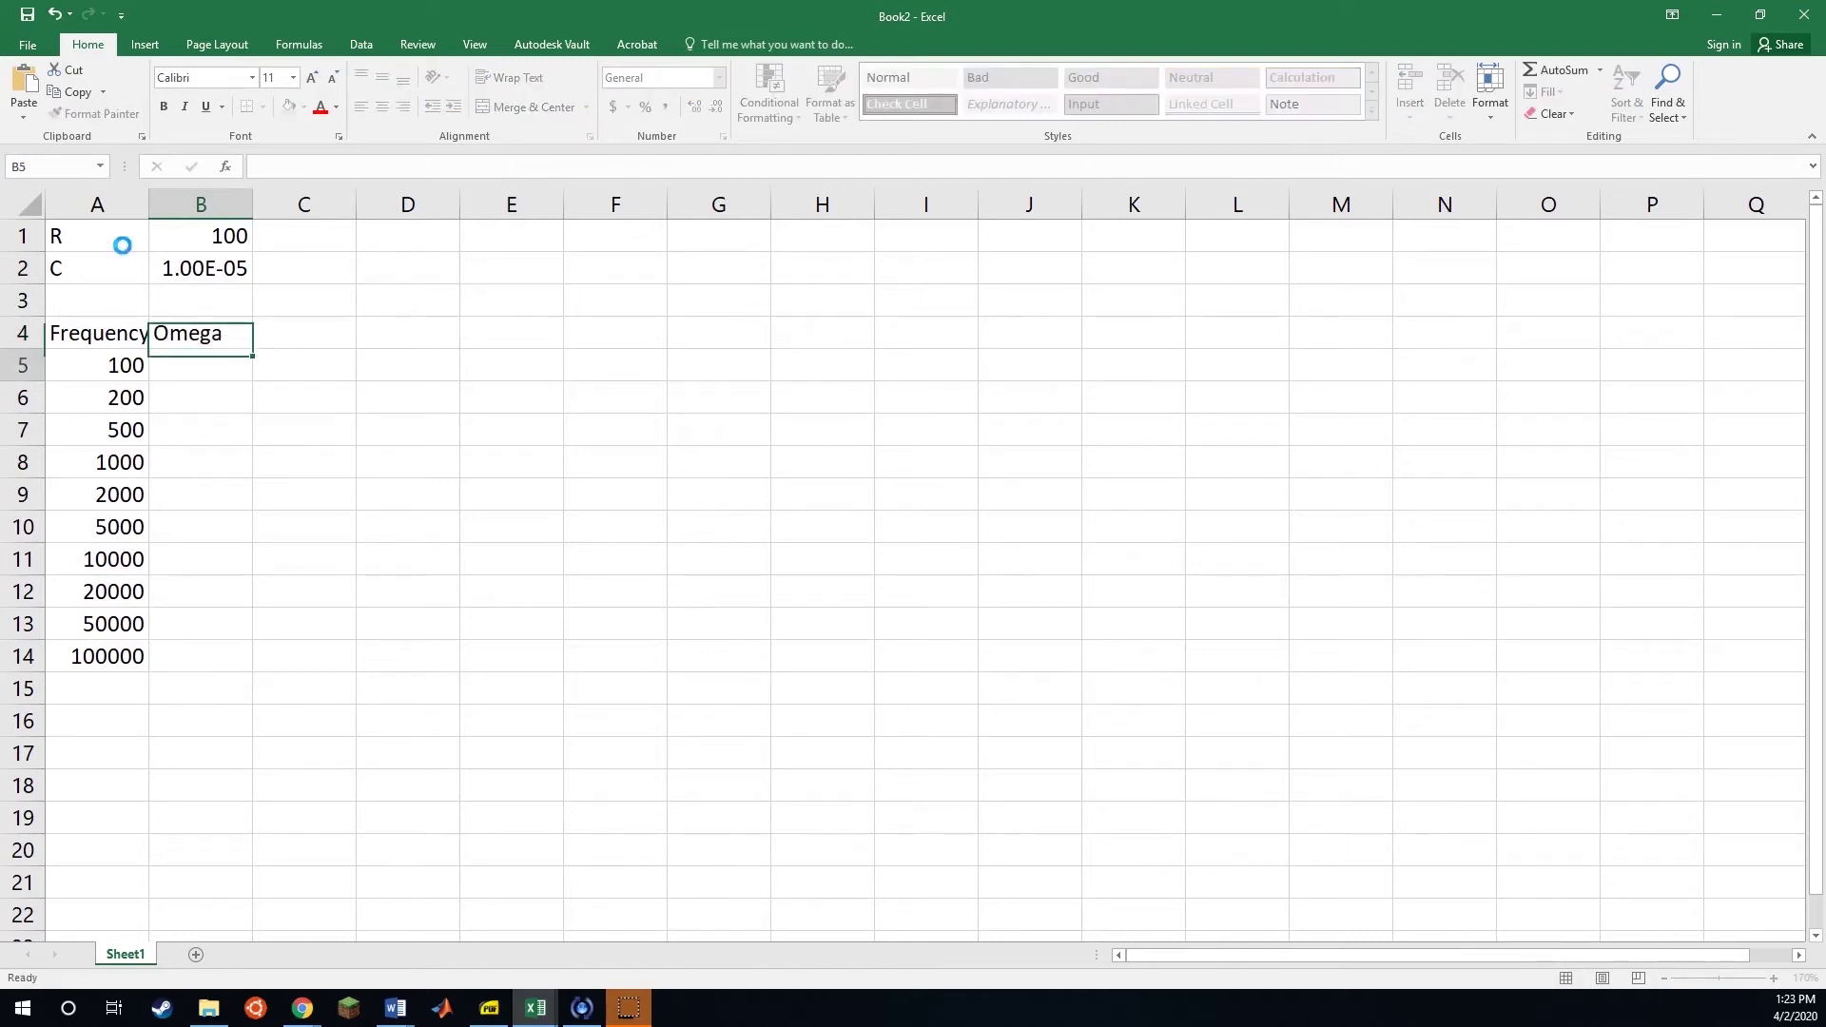
pyautogui.press('Return')
pyautogui.press('Up')
pyautogui.press('Left')
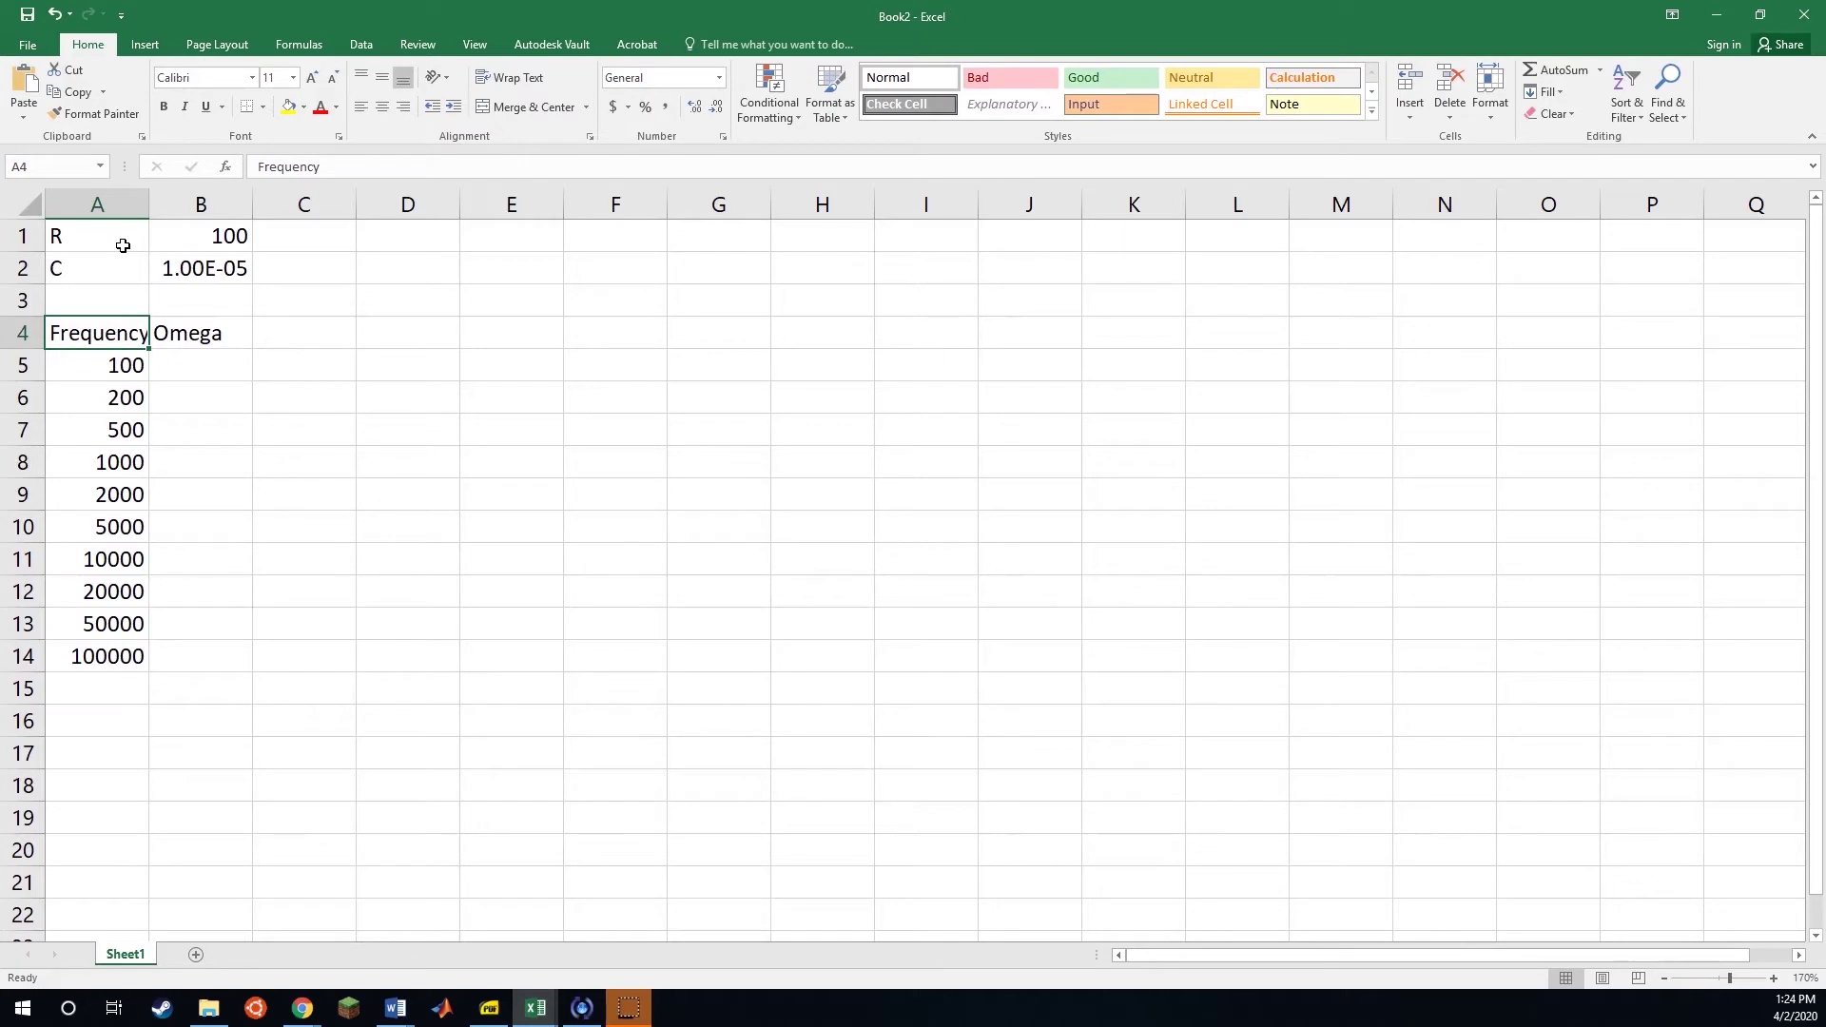
pyautogui.press('Right')
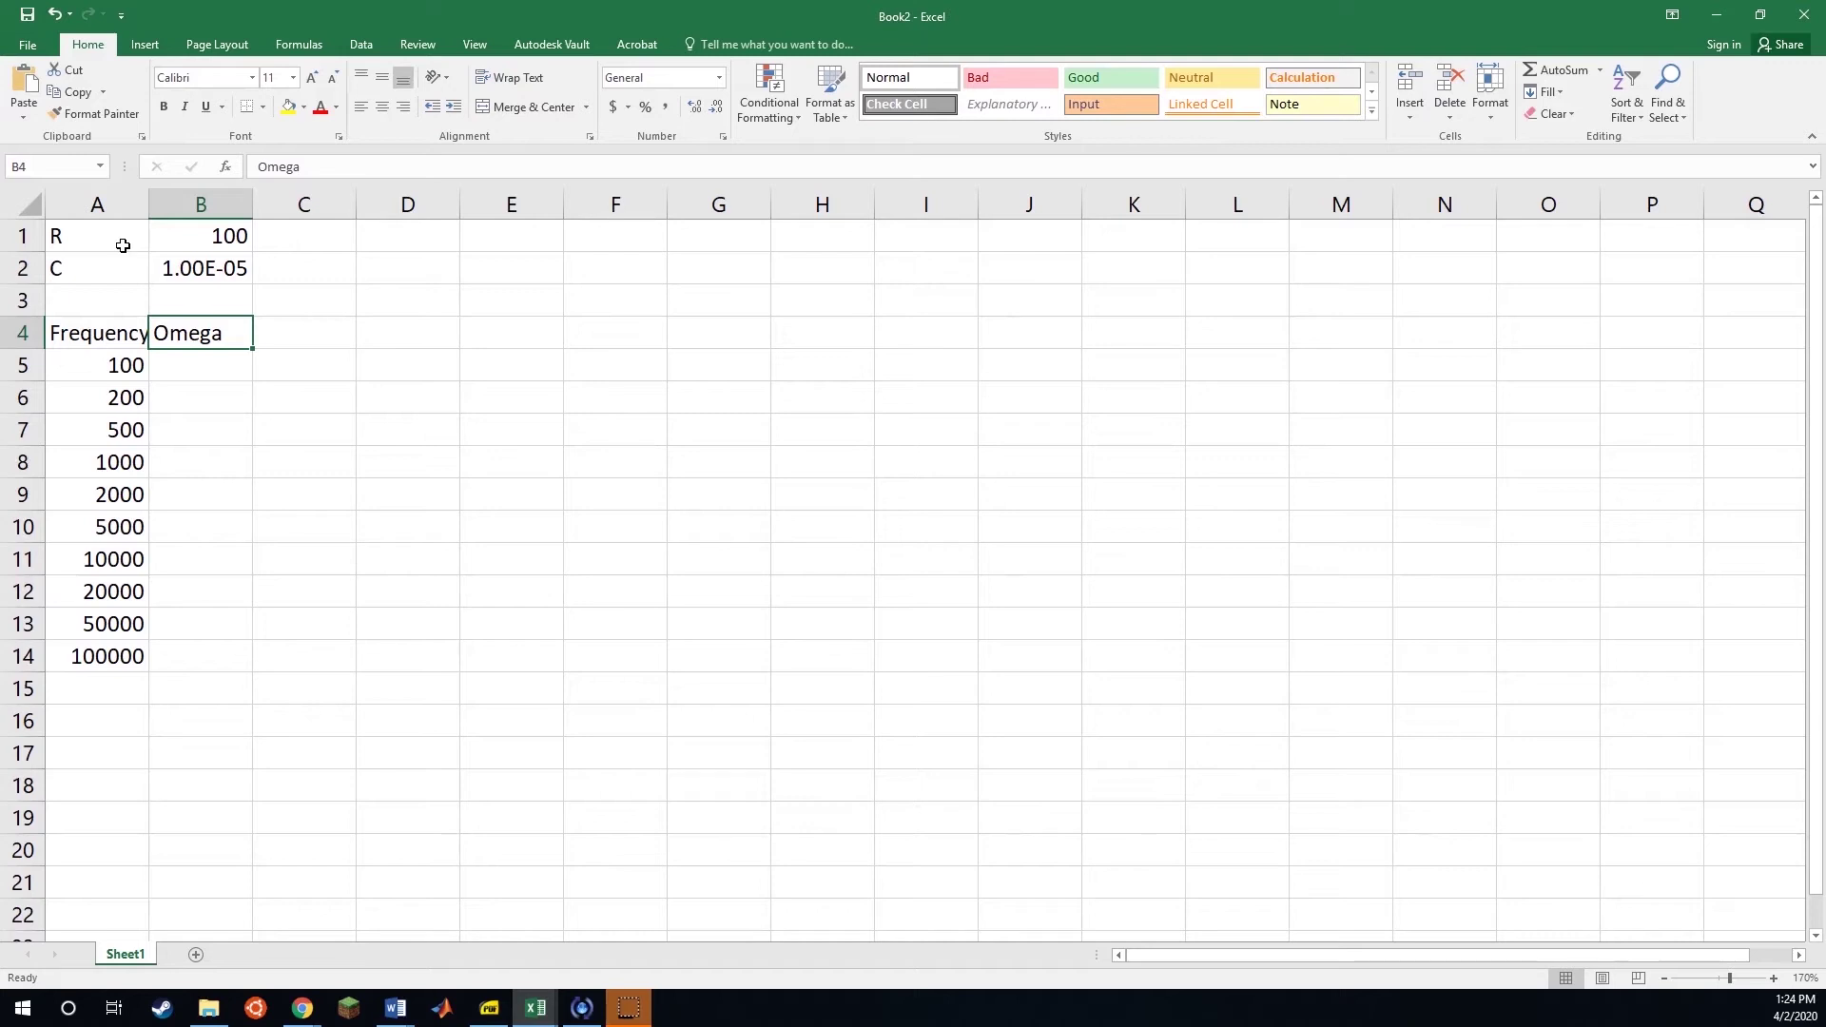
pyautogui.press('Down')
# - Enter =A5*2*PI() in B5 and fill it down to B14, checking B14's formula
pyautogui.write('=')
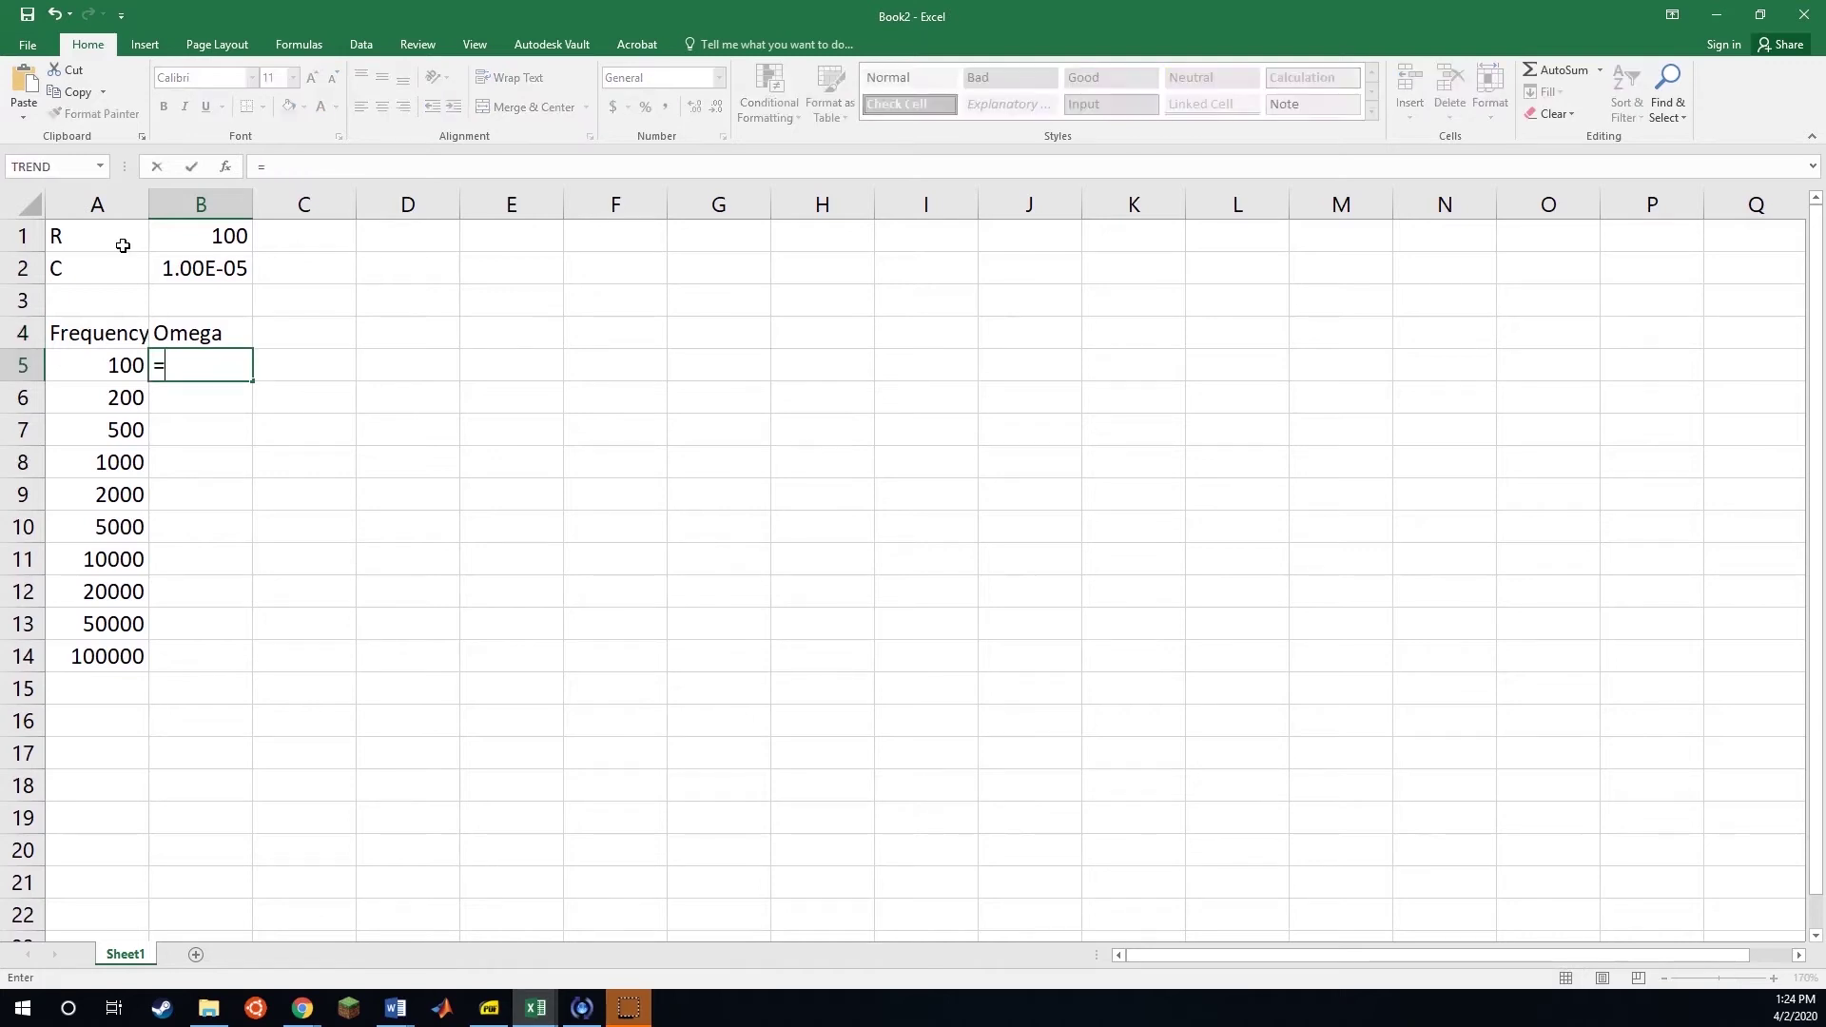
pyautogui.press('Left')
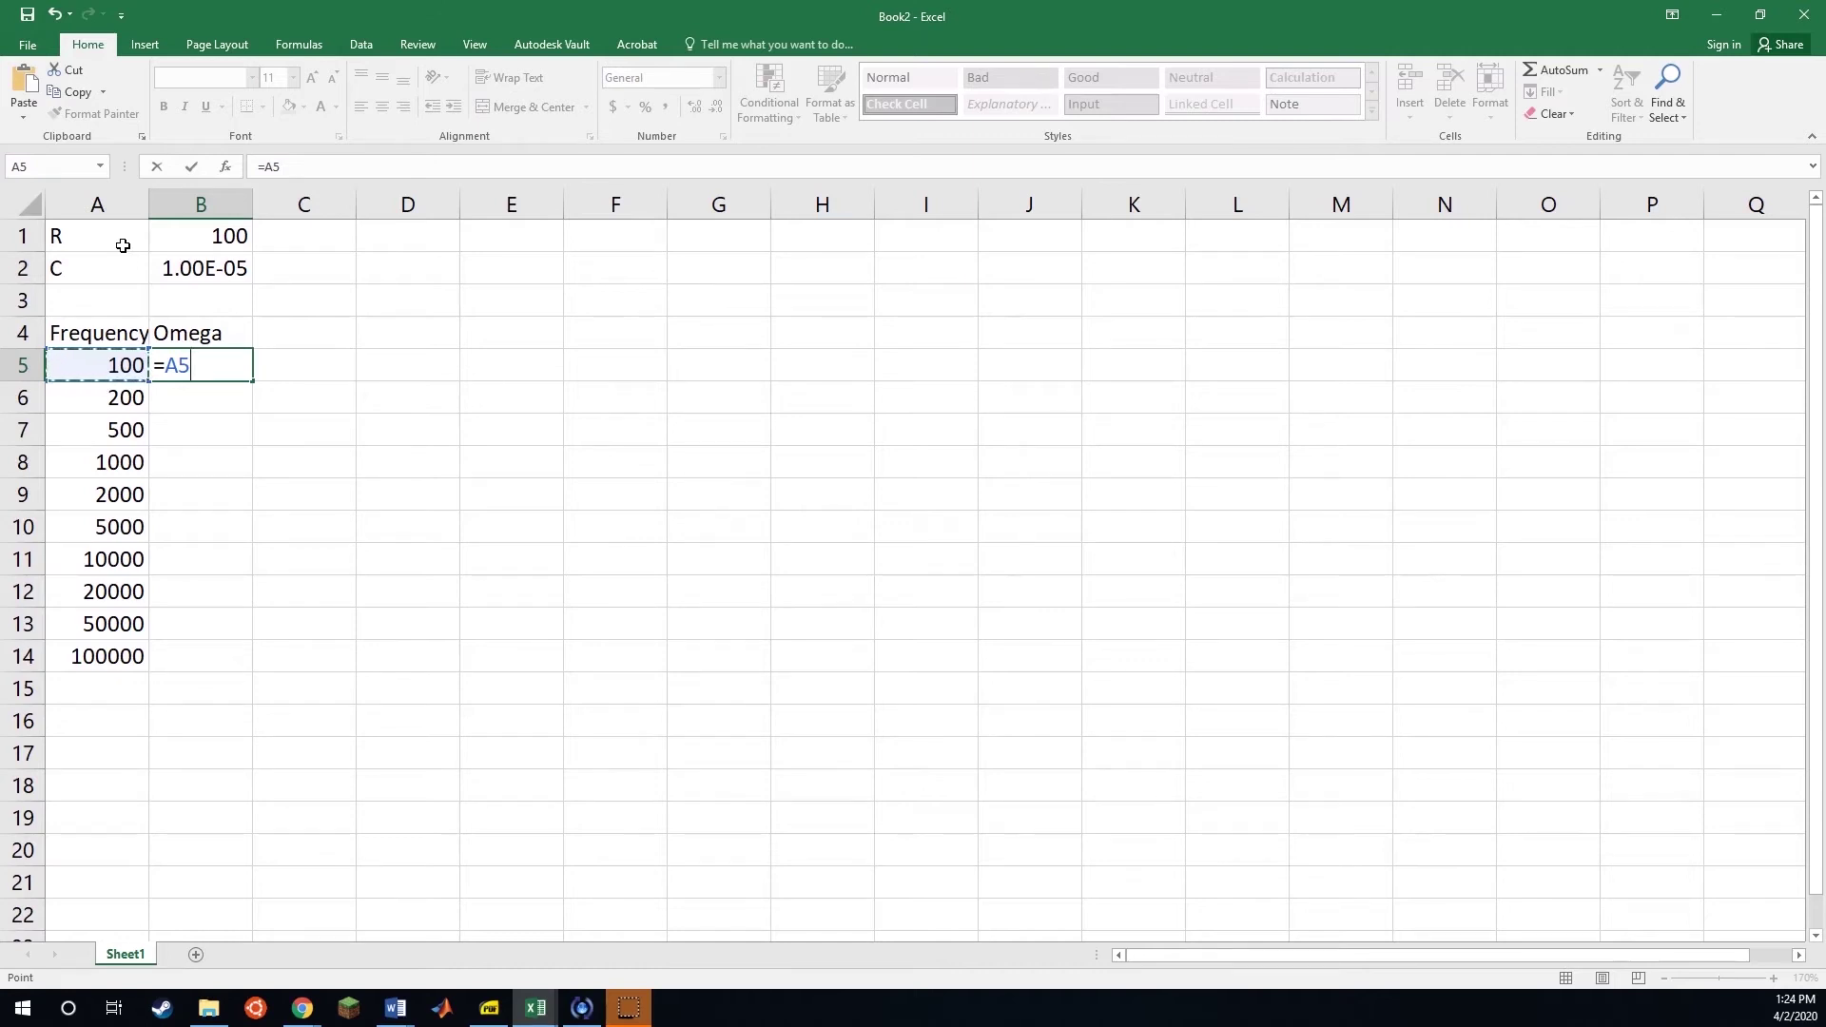
pyautogui.write('*2*pi')
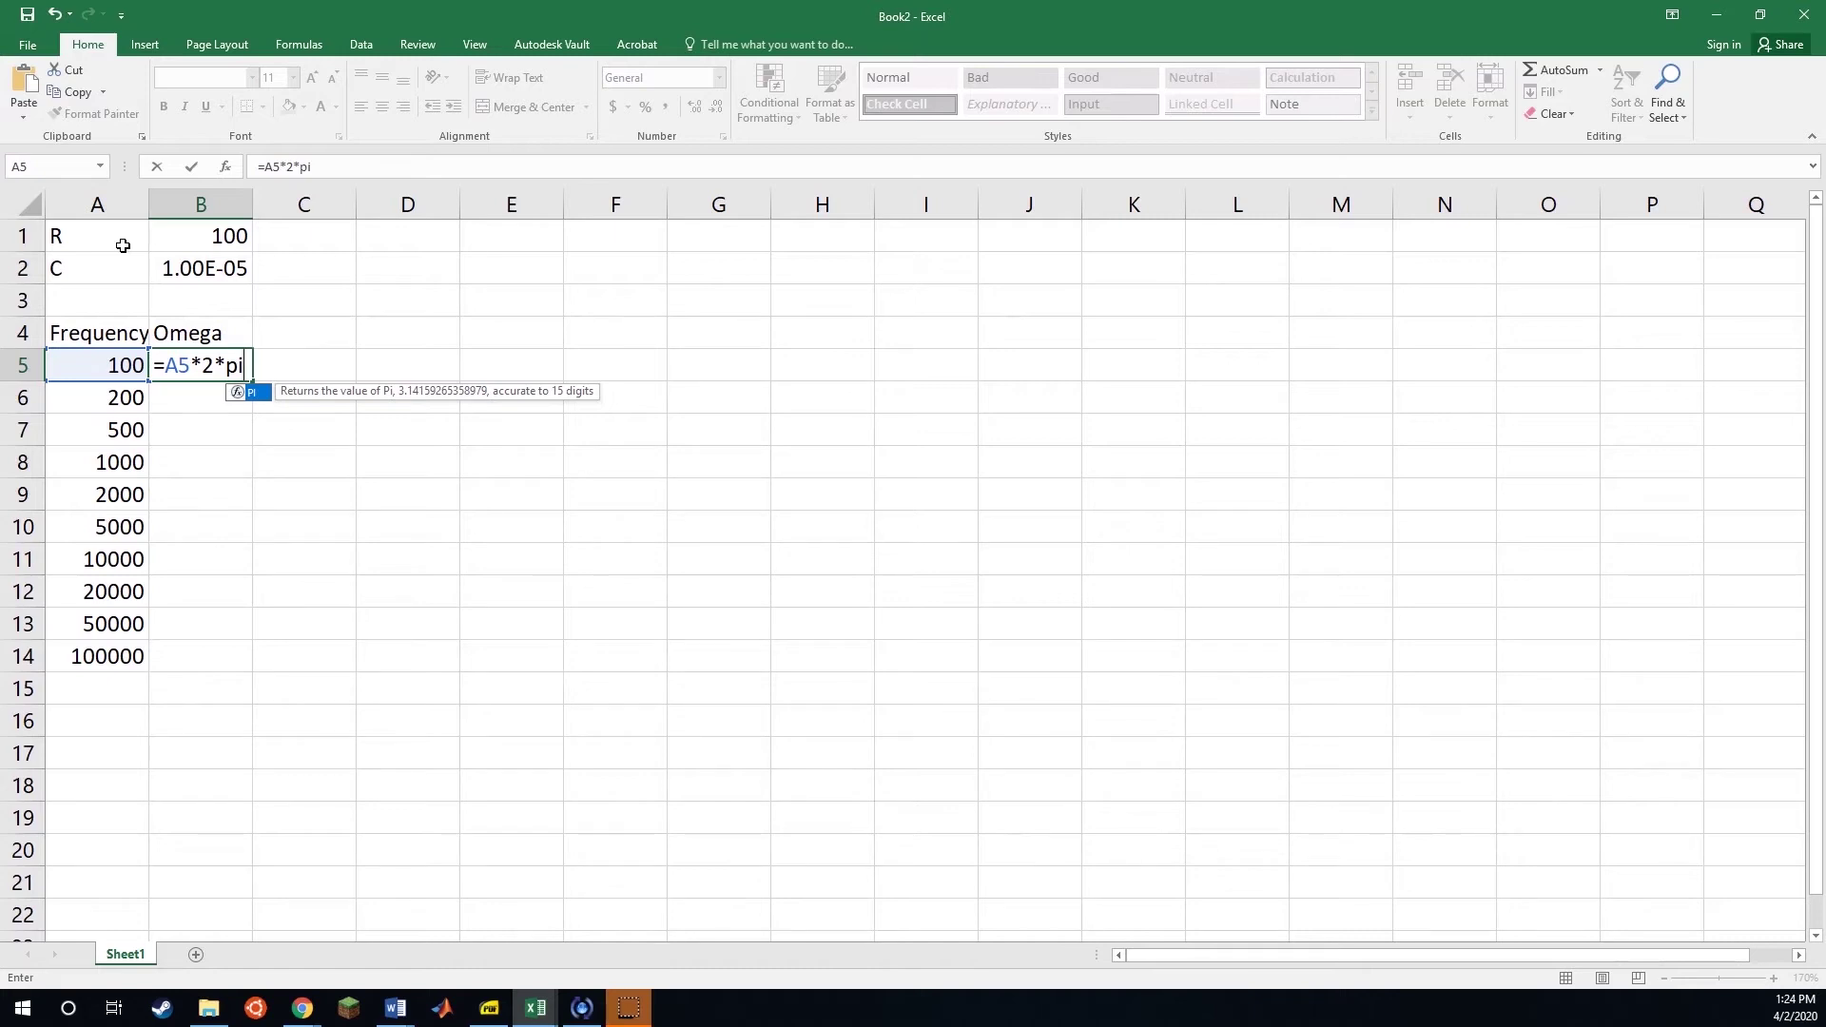
pyautogui.write('()')
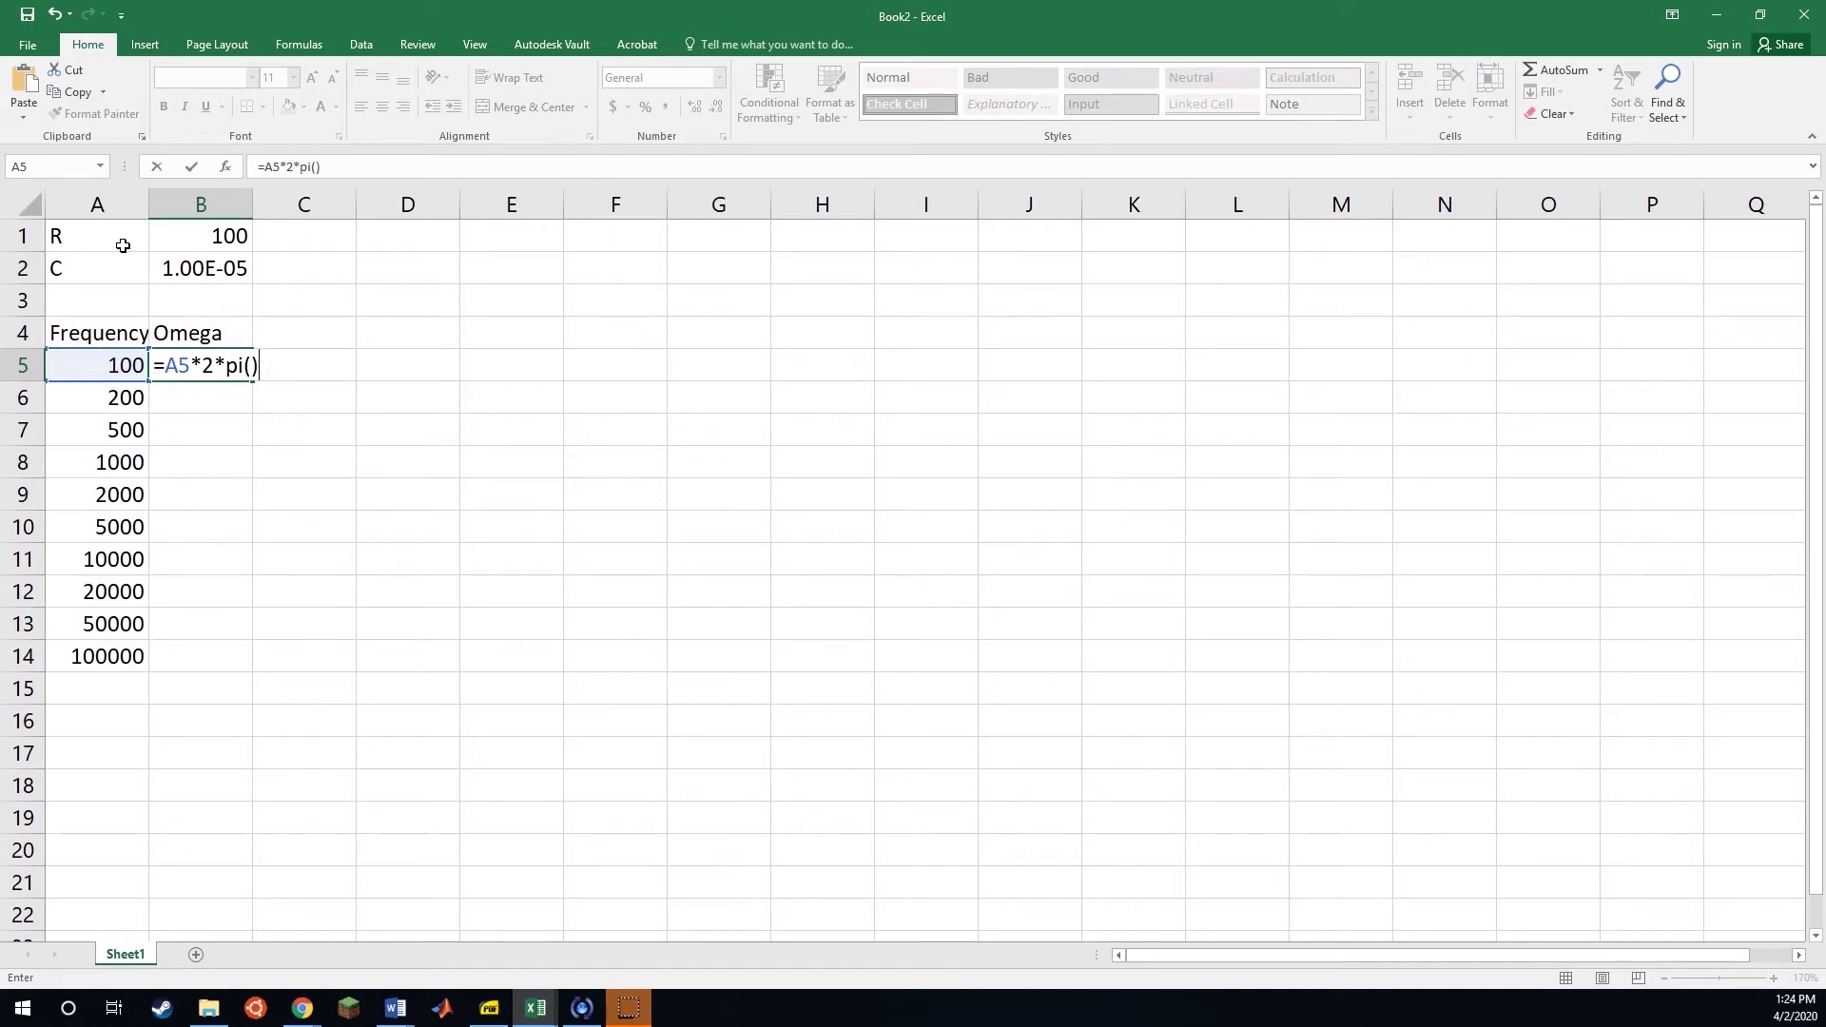
pyautogui.press('Return')
pyautogui.press('Up')
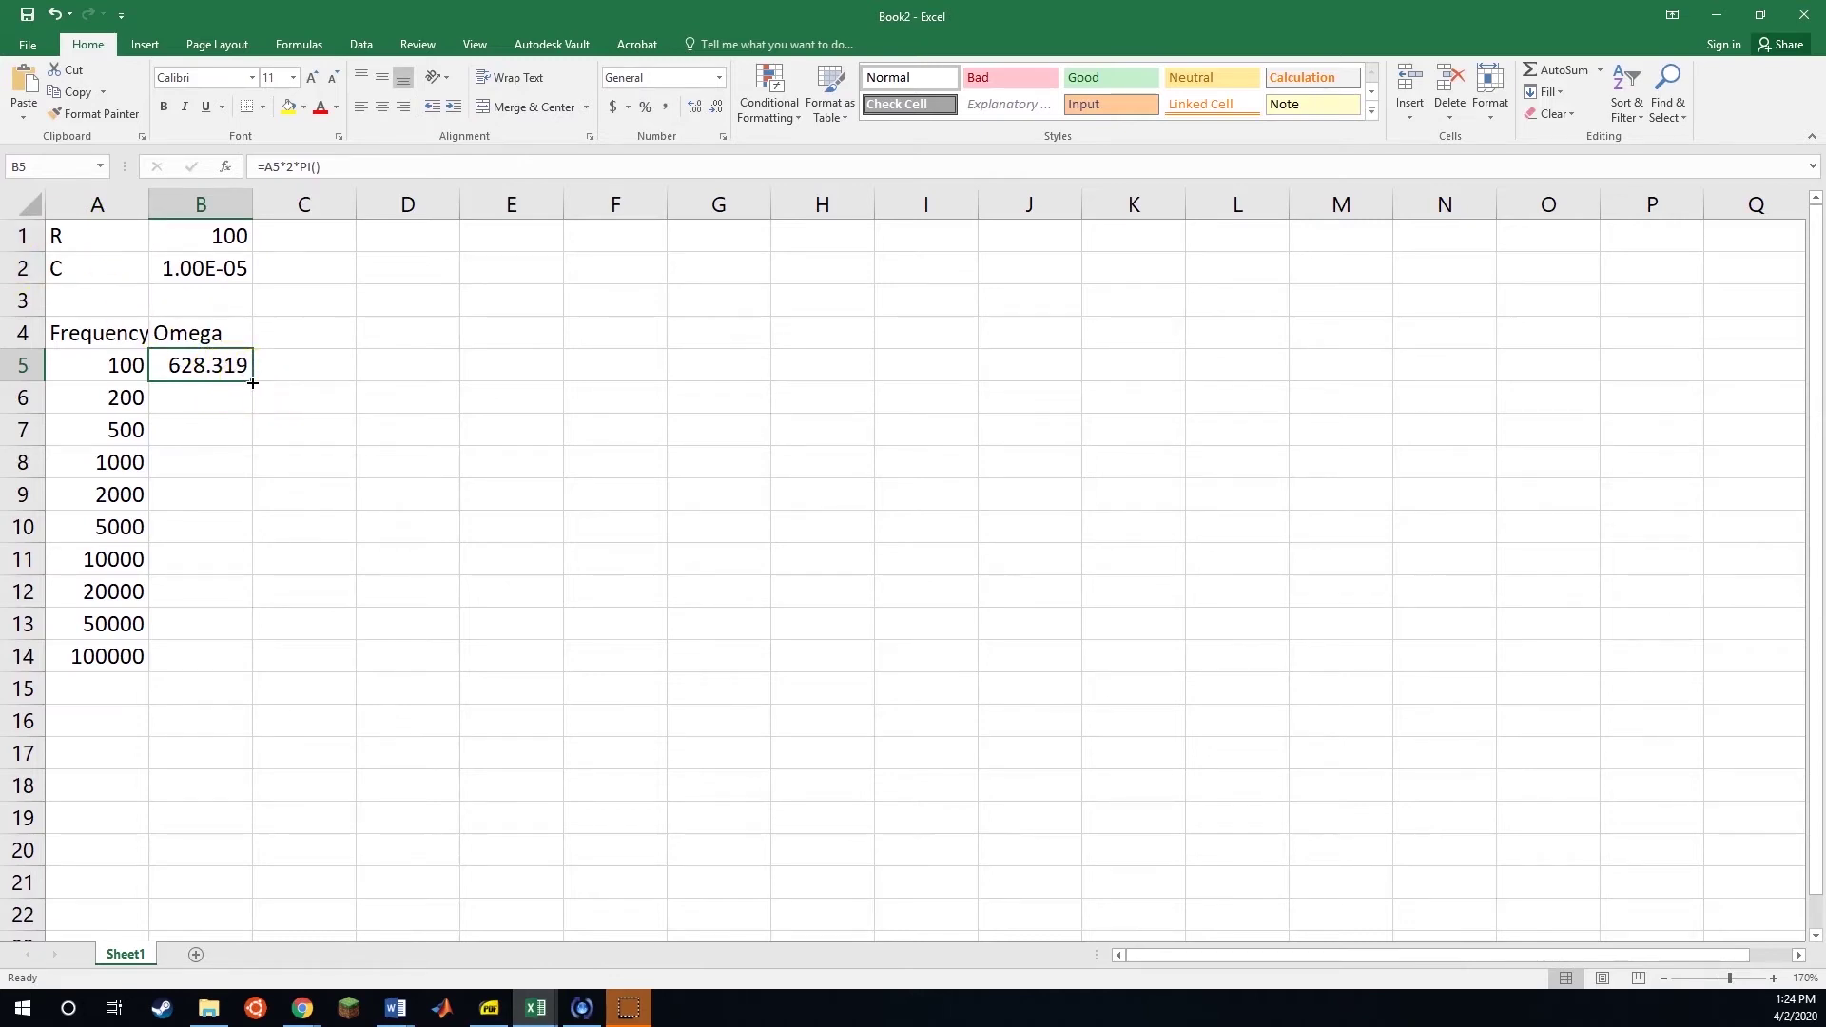
pyautogui.moveTo(252, 380); pyautogui.dragTo(241, 671)
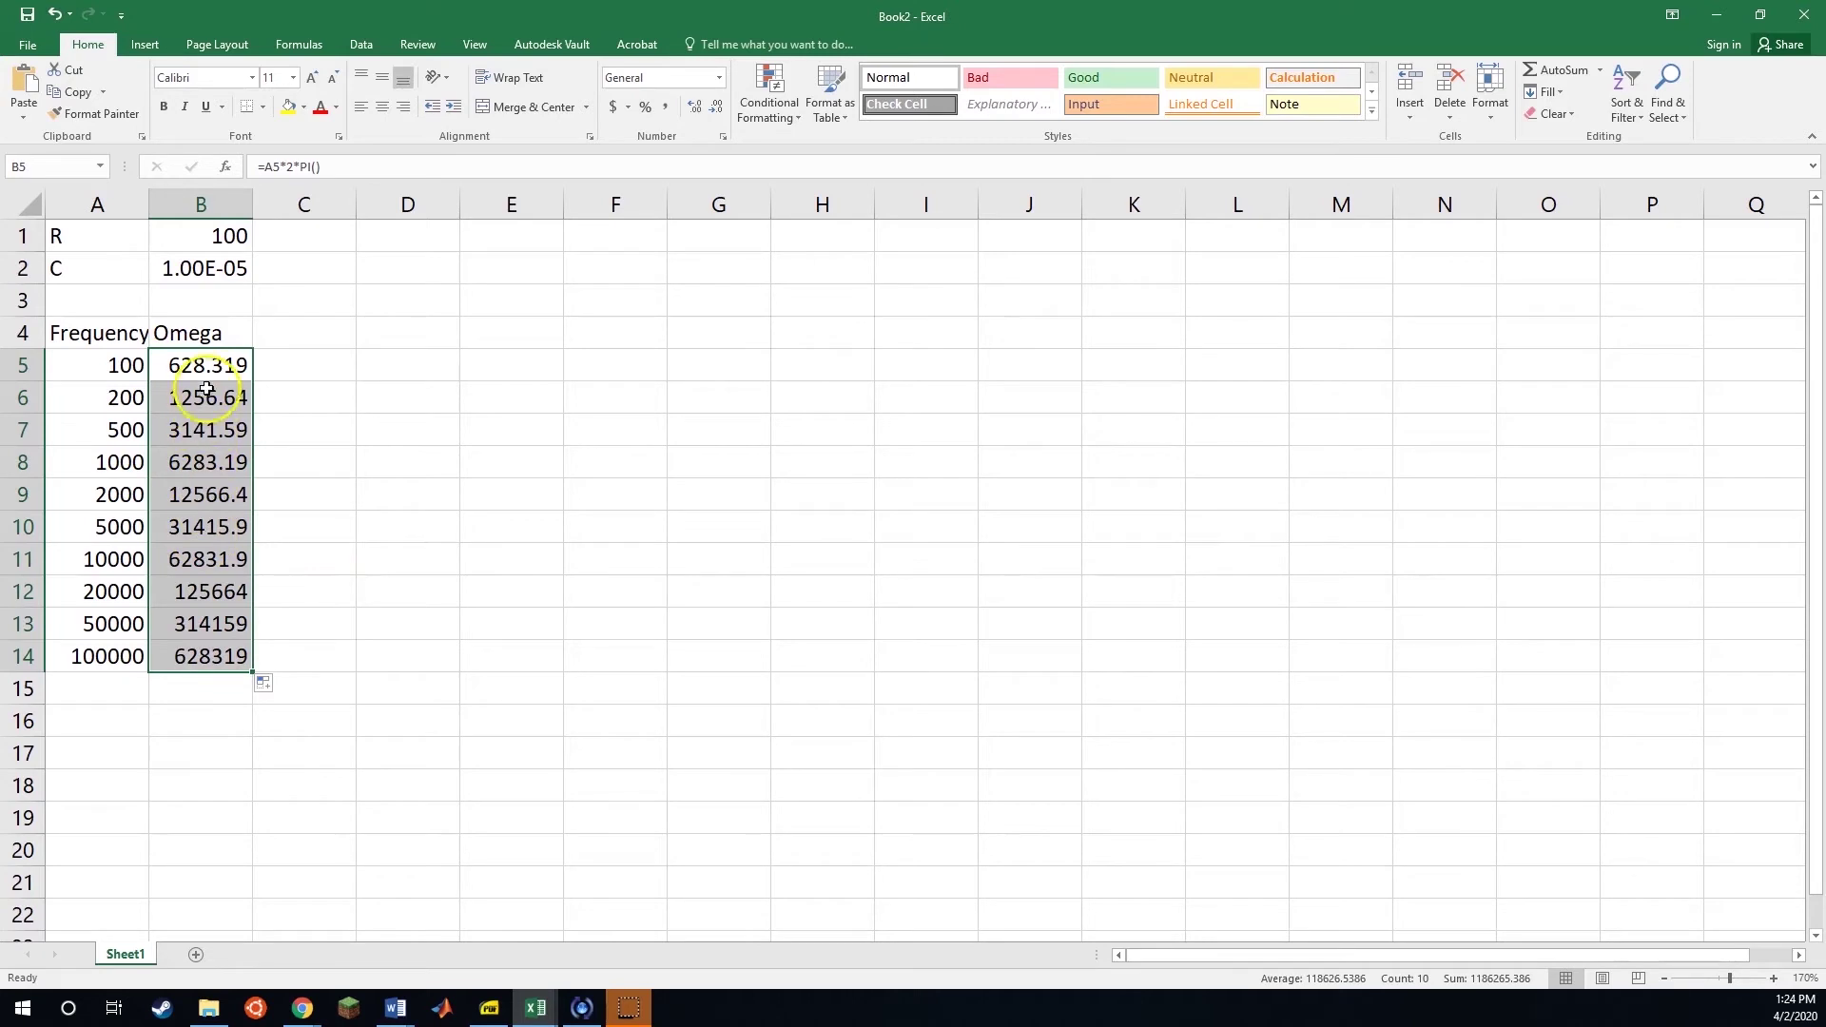
pyautogui.click(198, 656)
pyautogui.click(338, 169)
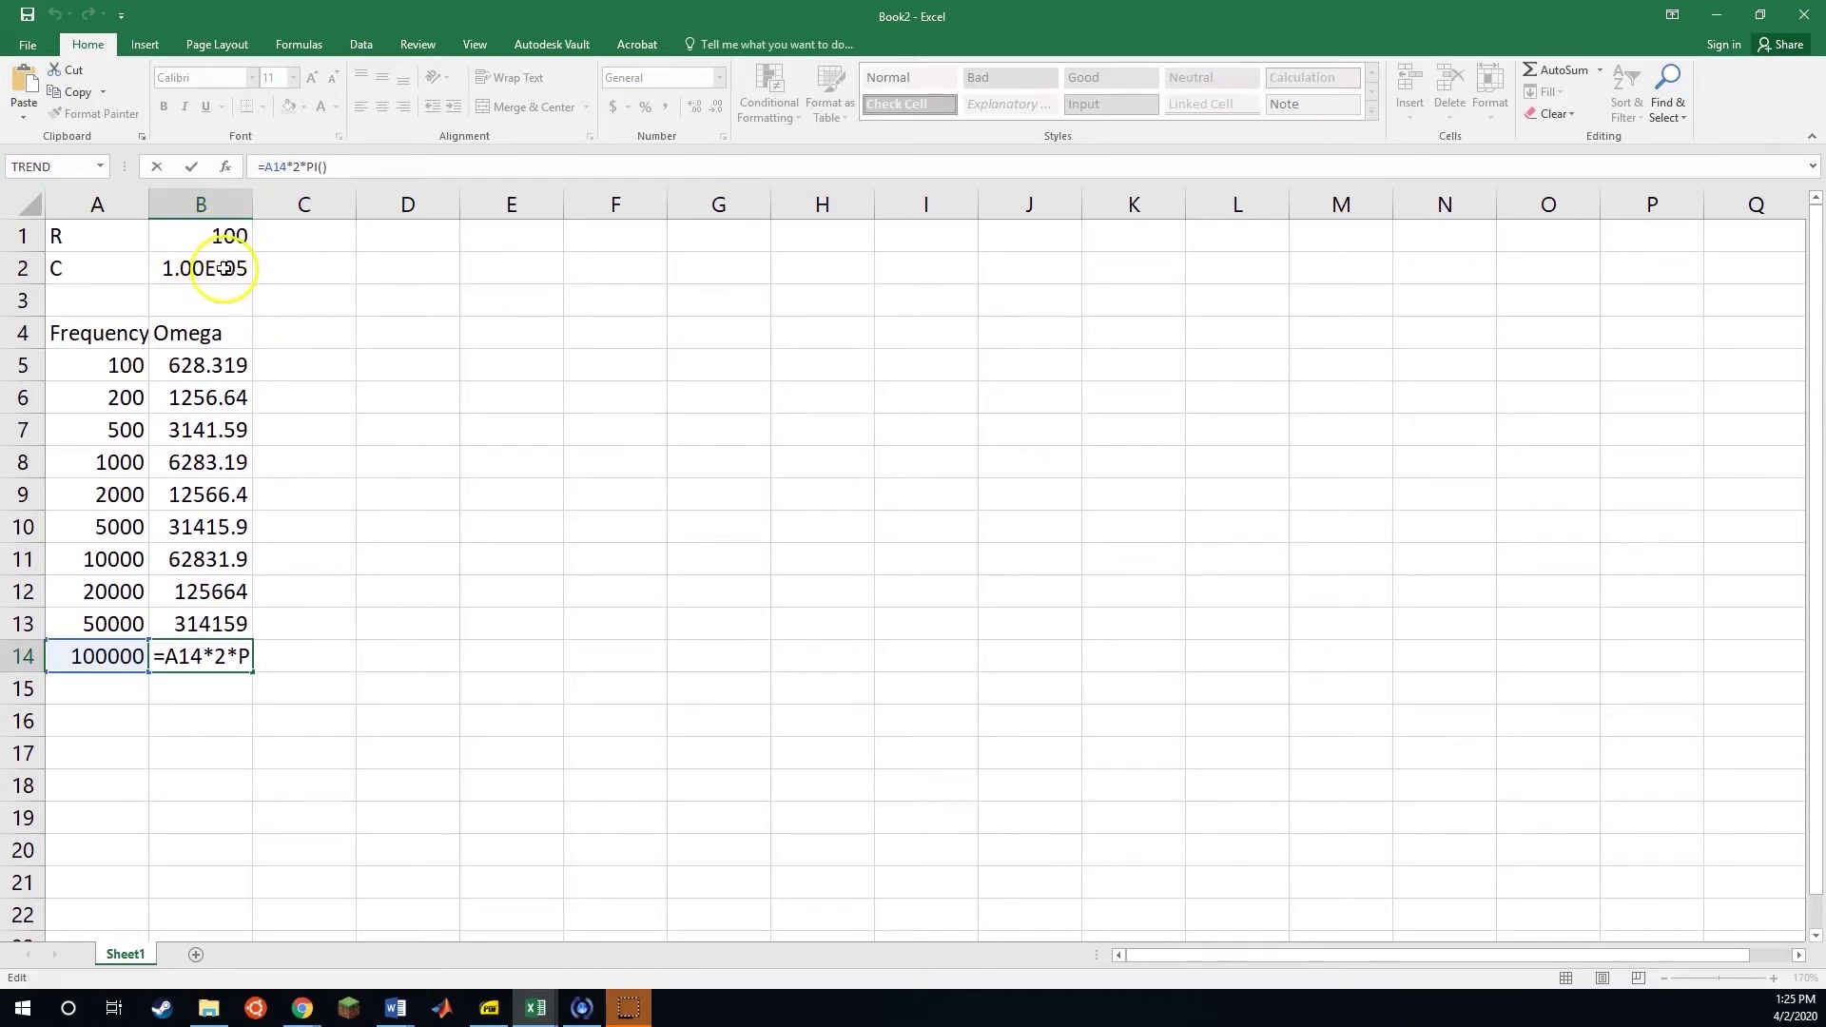
pyautogui.click(290, 344)
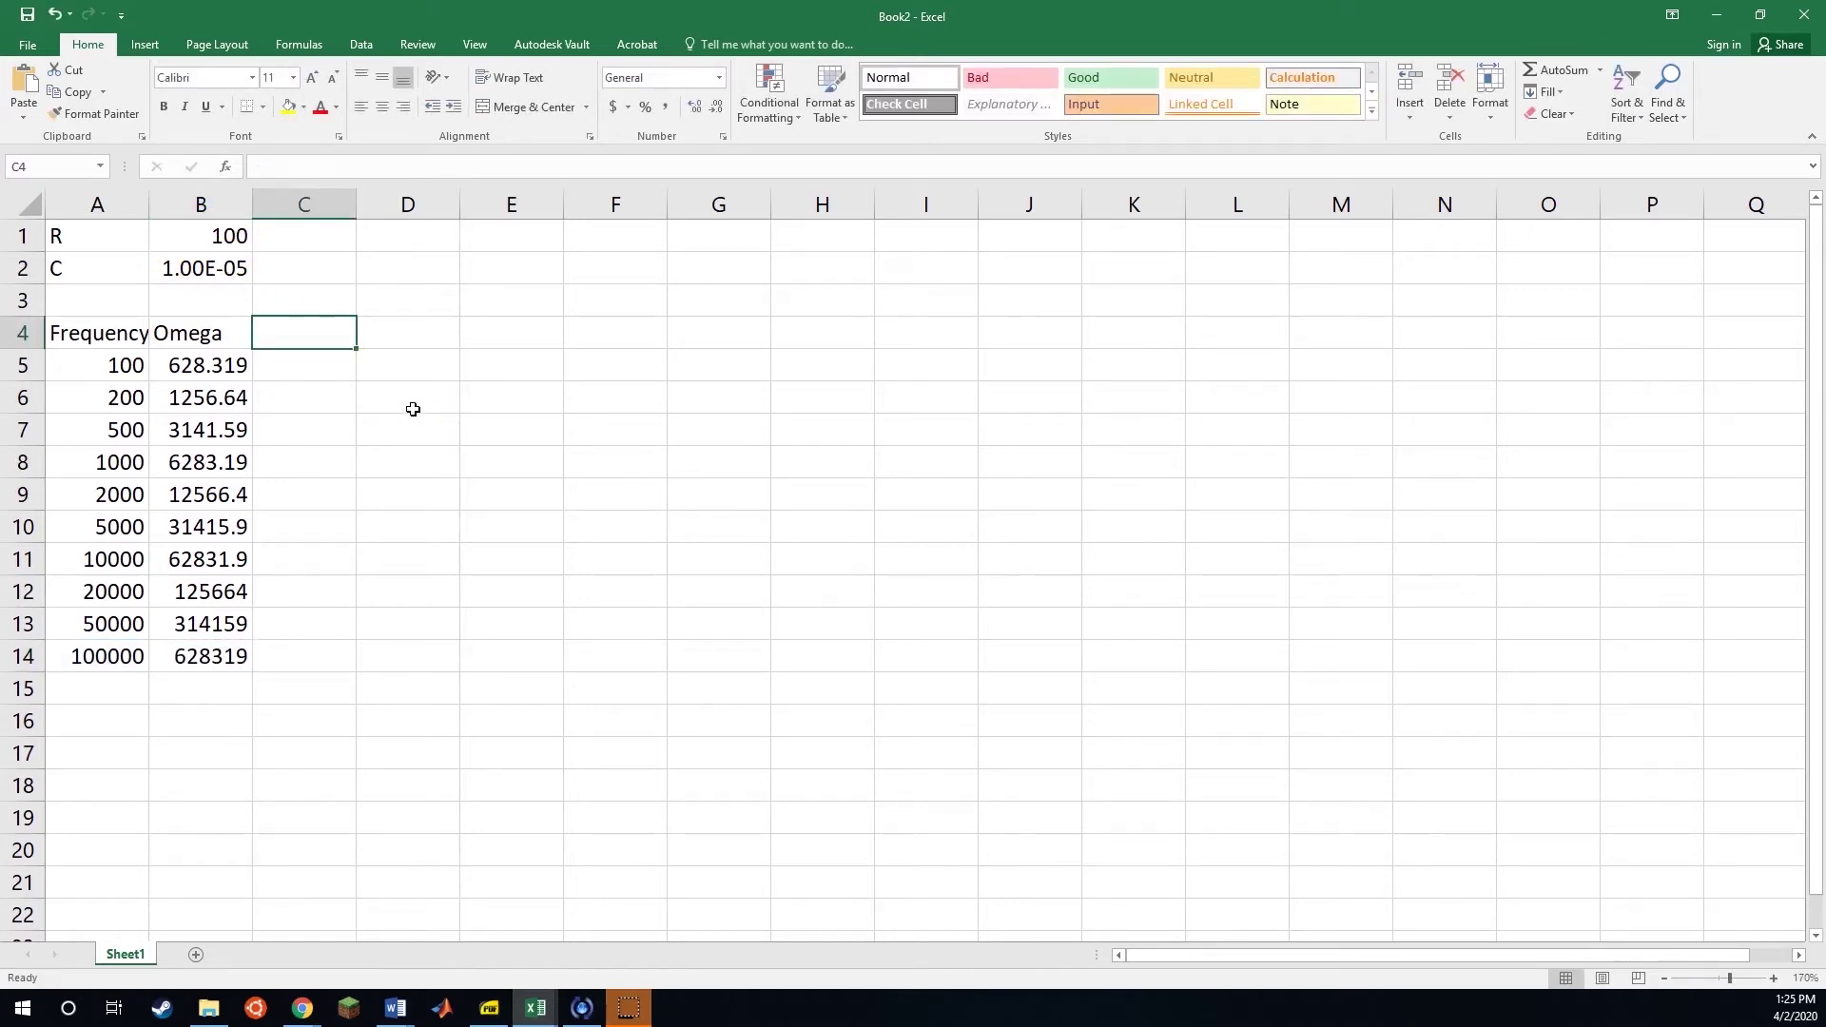
# - Add the ZR and ZC headings in C4 and D4
pyautogui.write('ZR')
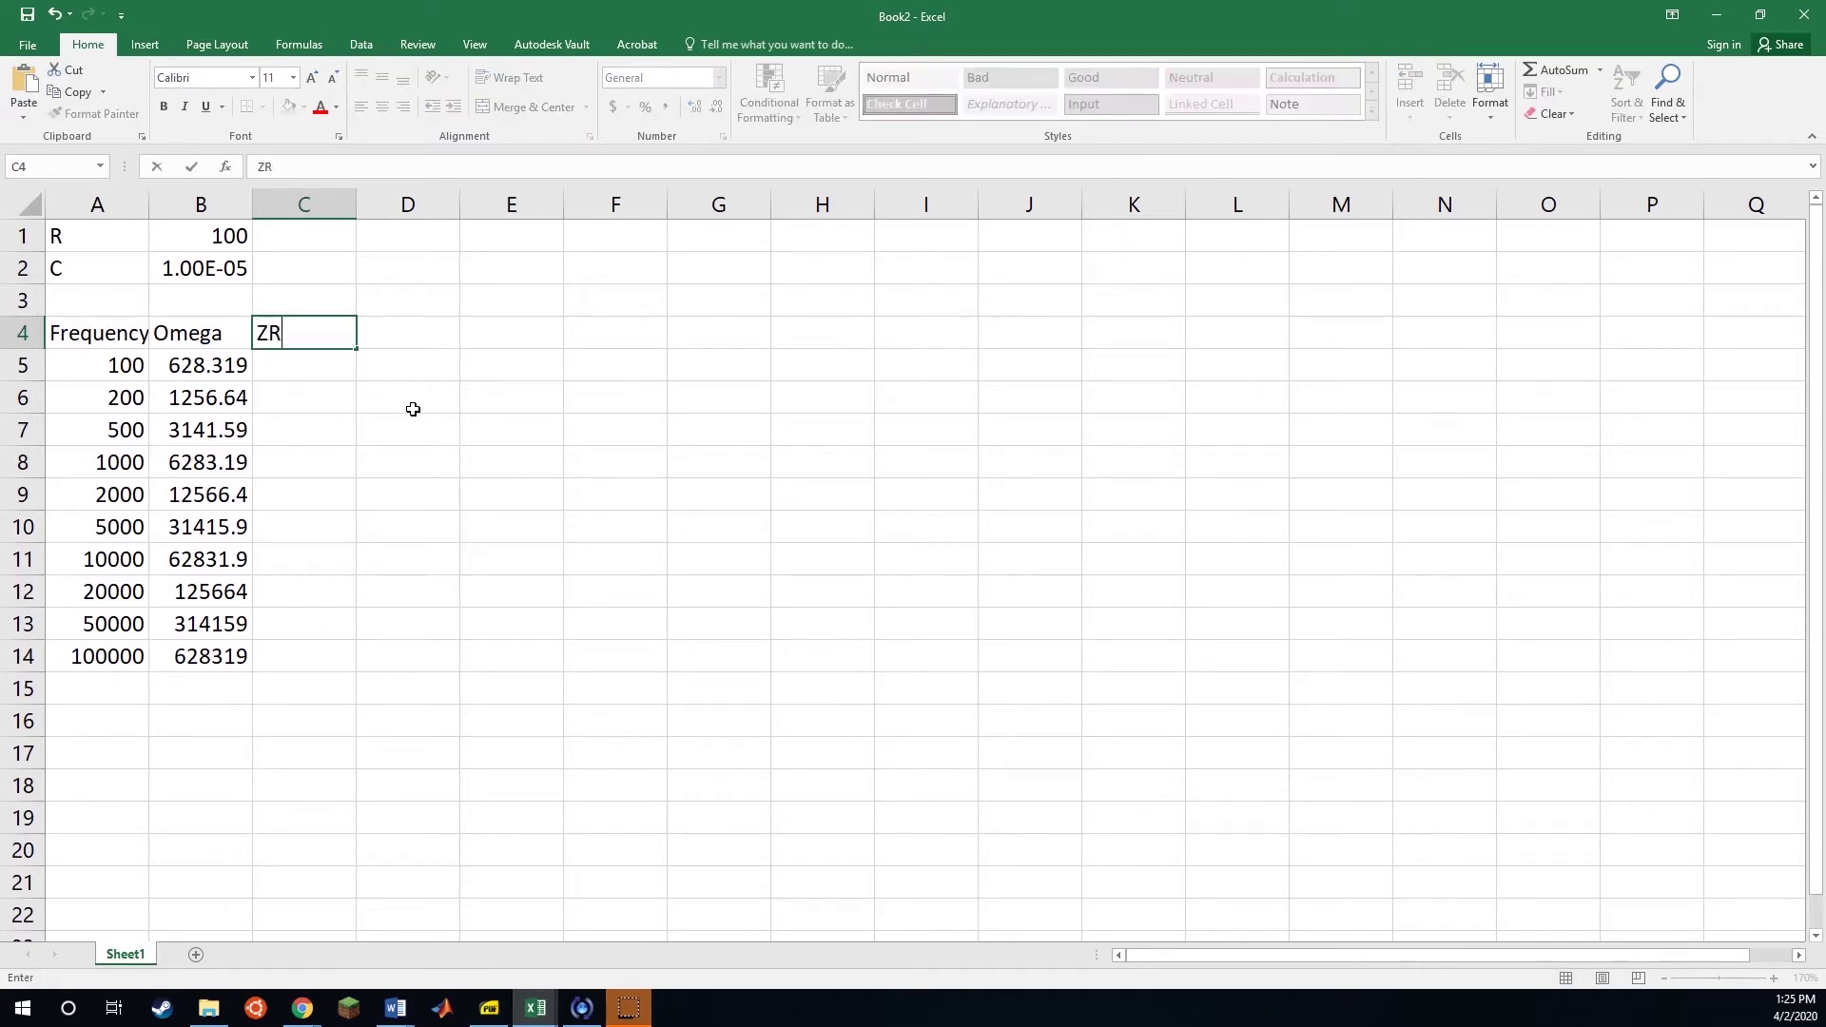
pyautogui.press('Return')
pyautogui.press('Up')
pyautogui.press('Right')
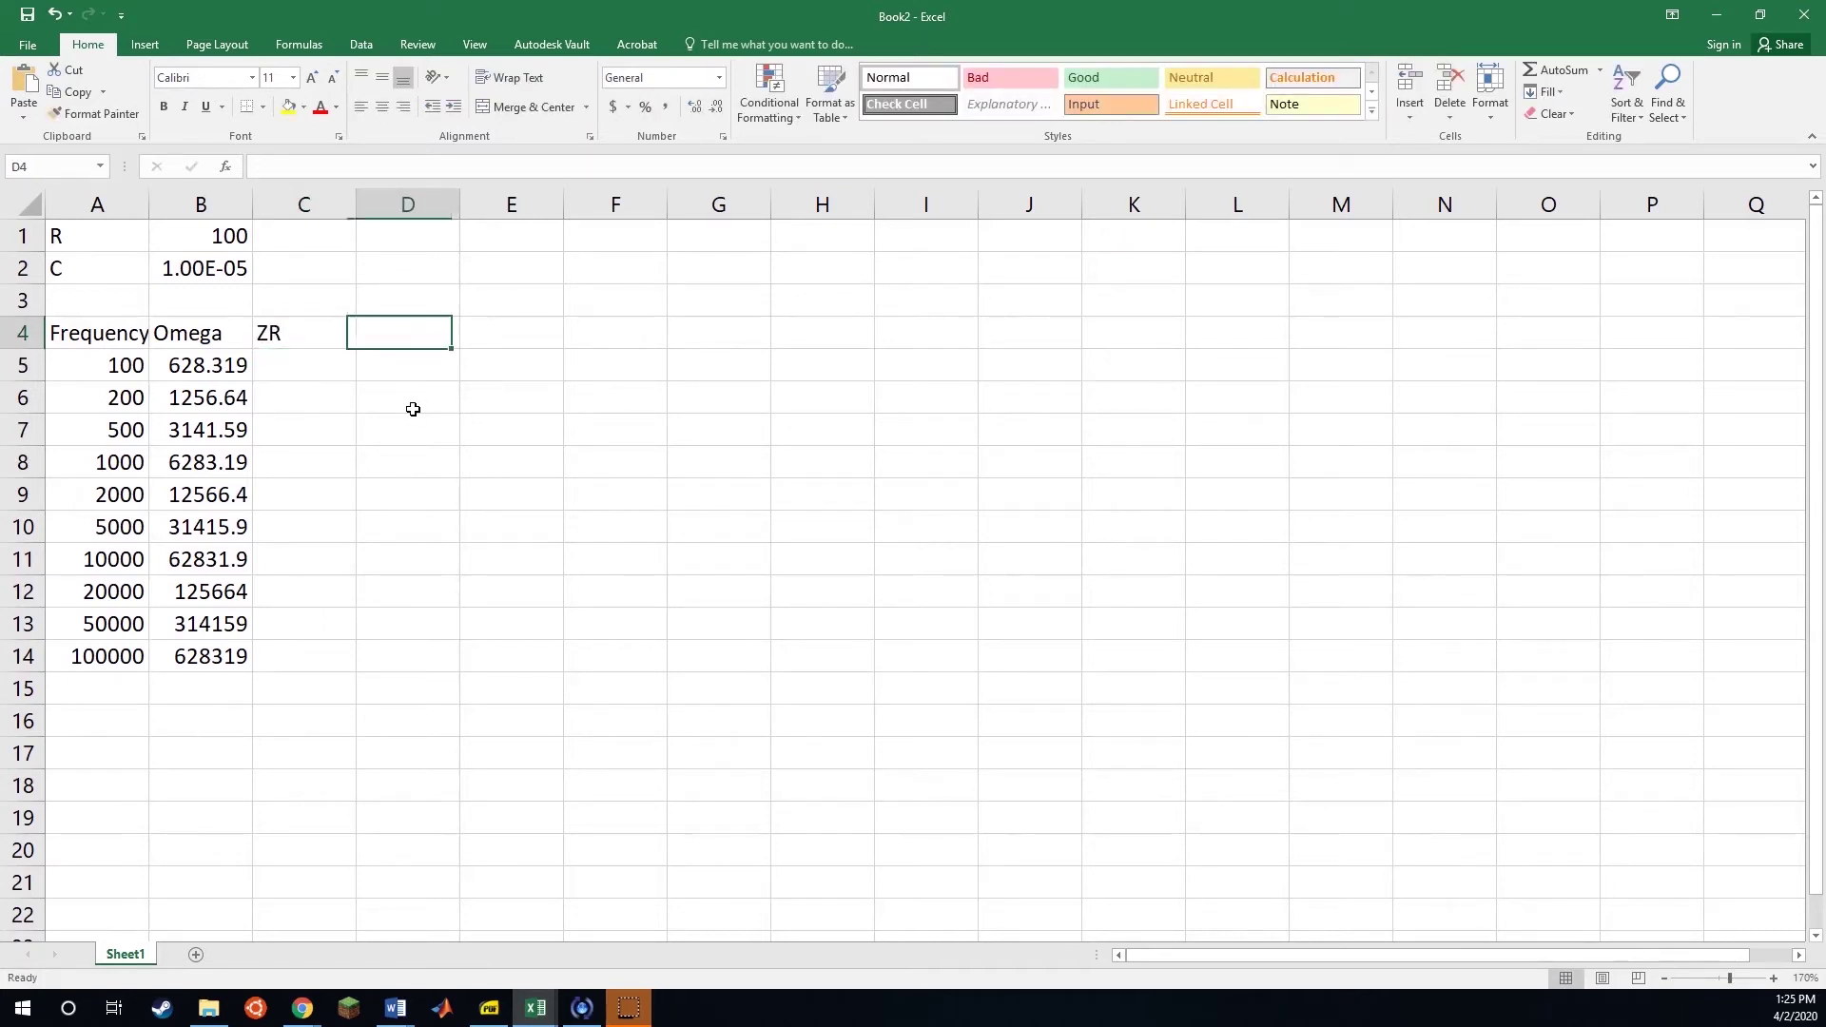
pyautogui.write('ZC')
pyautogui.press('Return')
pyautogui.press('Up')
pyautogui.press('Left')
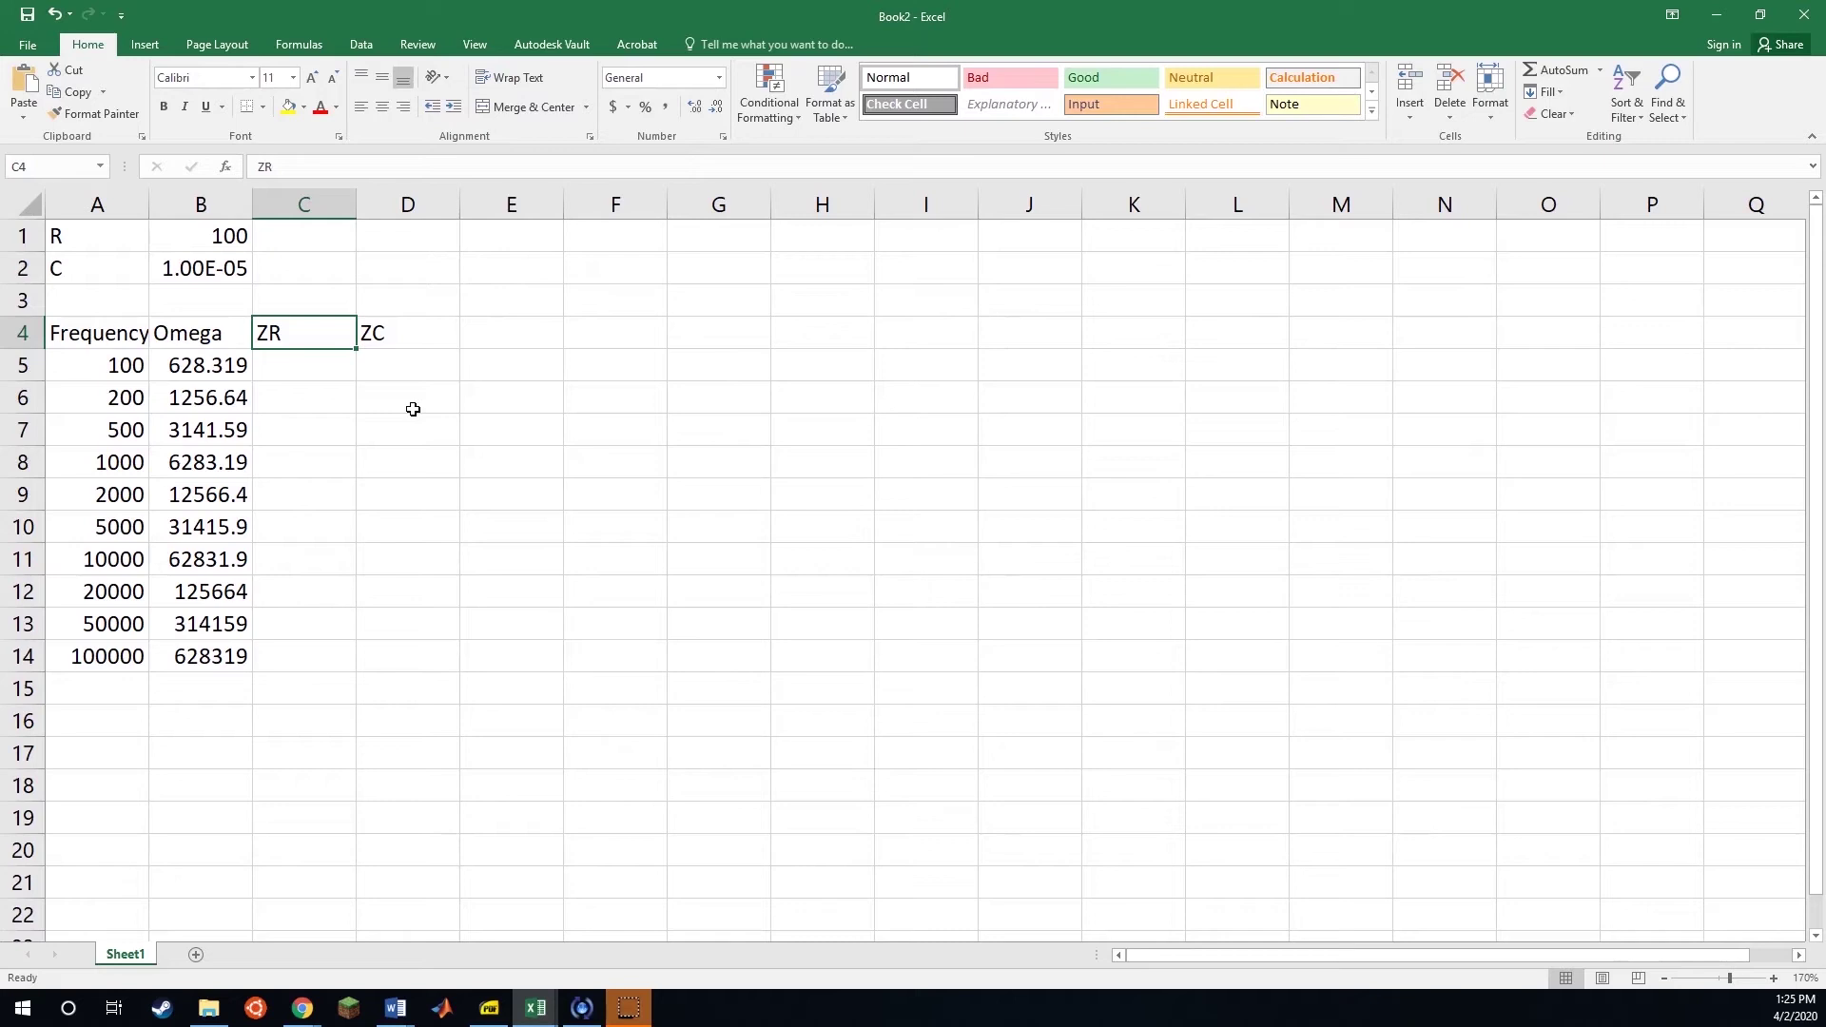
# - Enter =B1 in C5 to reference the resistance
pyautogui.press('Down')
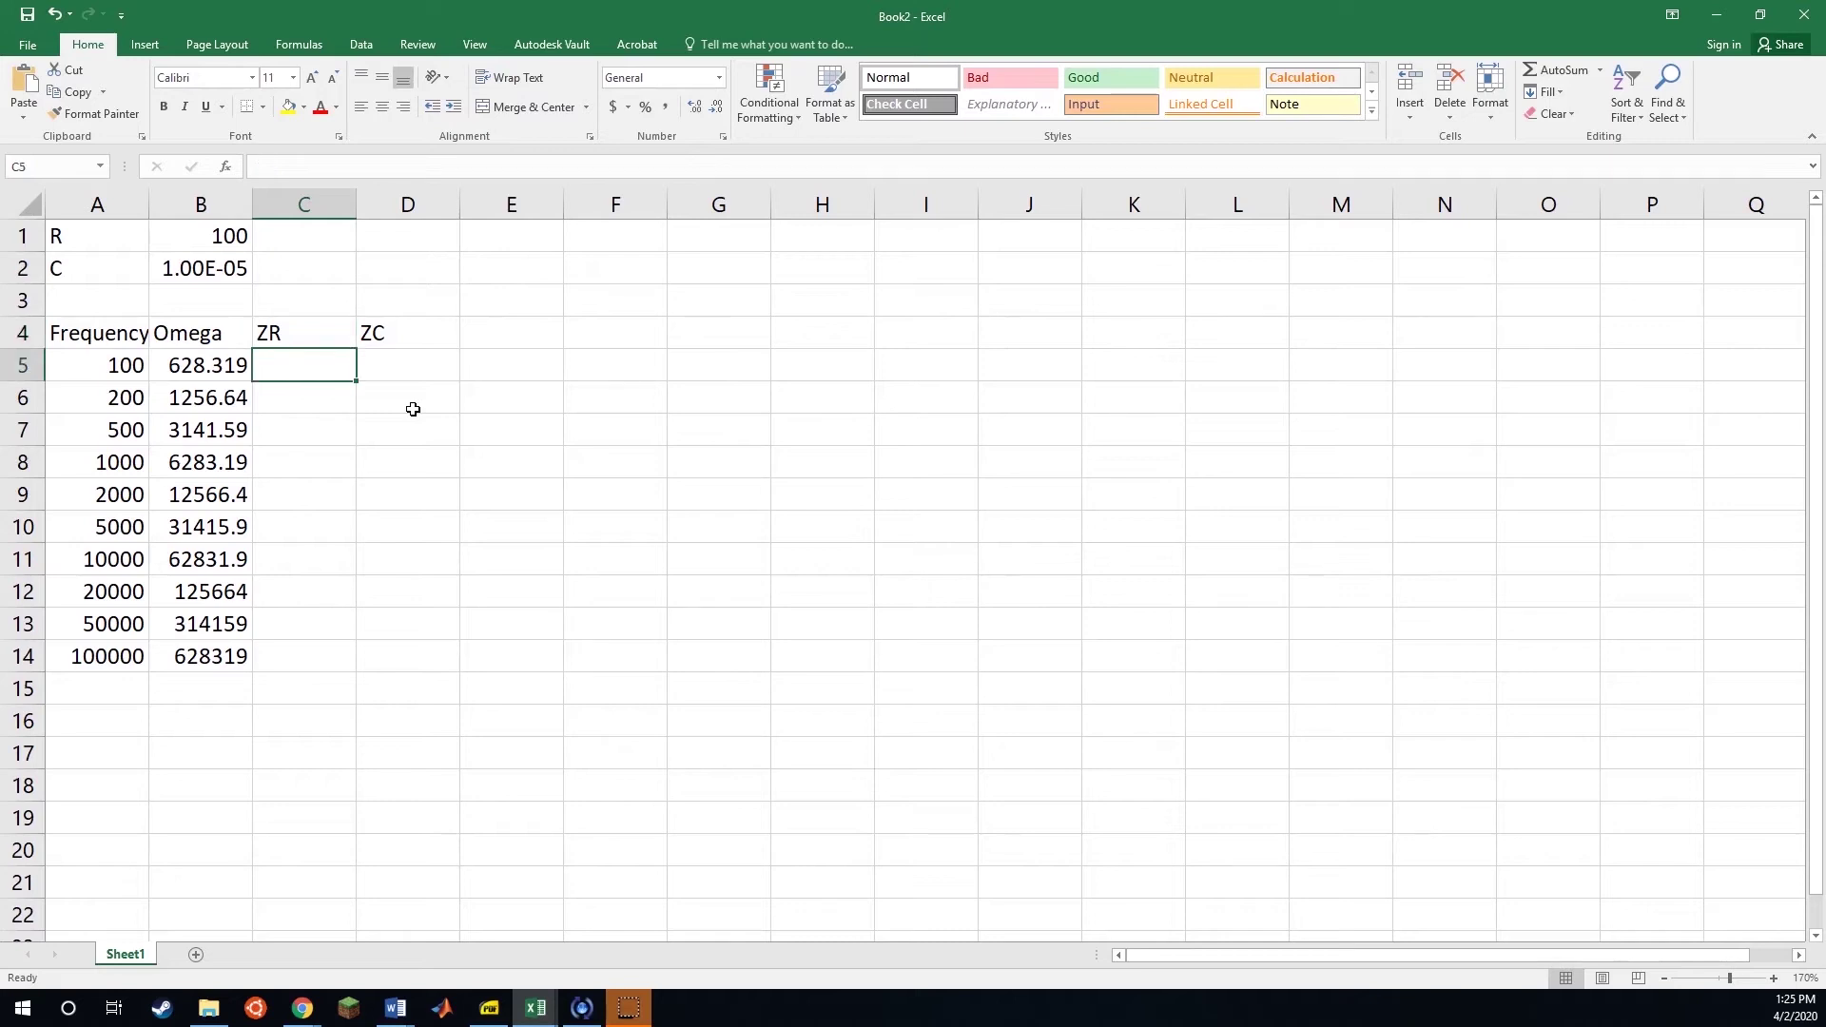
pyautogui.write('=')
pyautogui.press('Up')
pyautogui.press('Up')
pyautogui.press('Up')
pyautogui.press('Up')
pyautogui.press('Left')
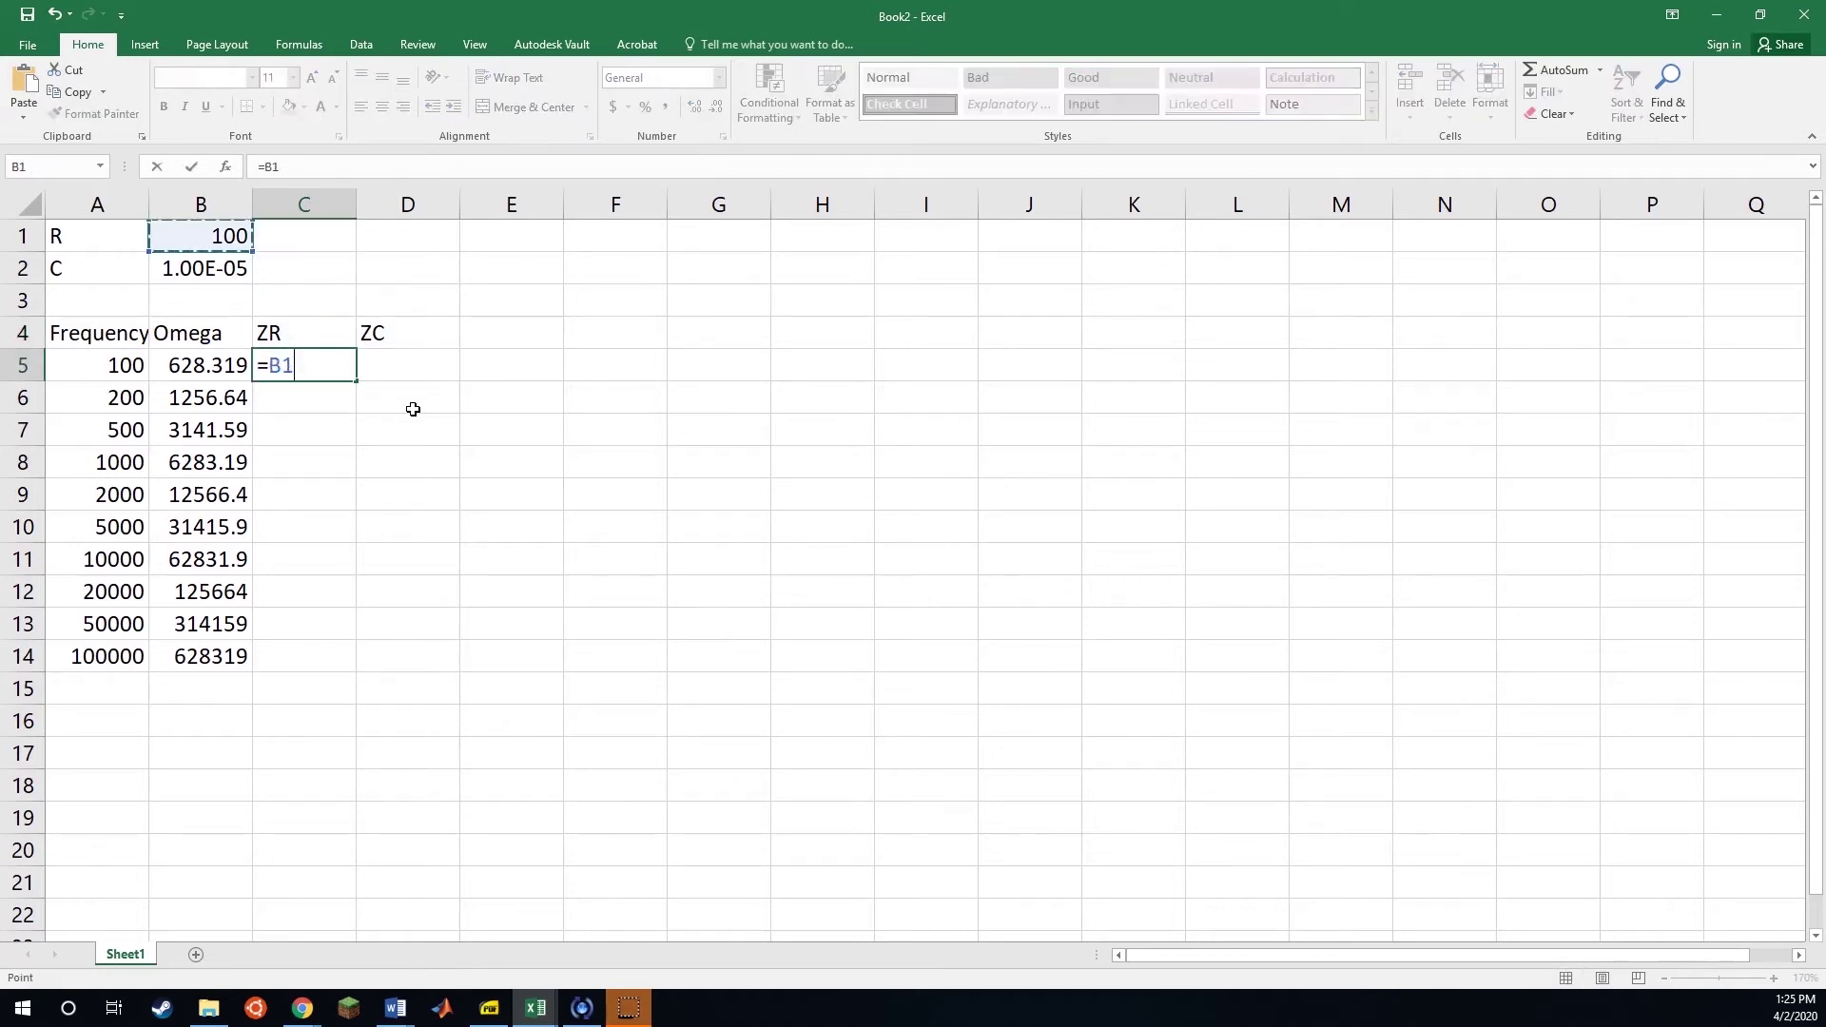
pyautogui.press('Return')
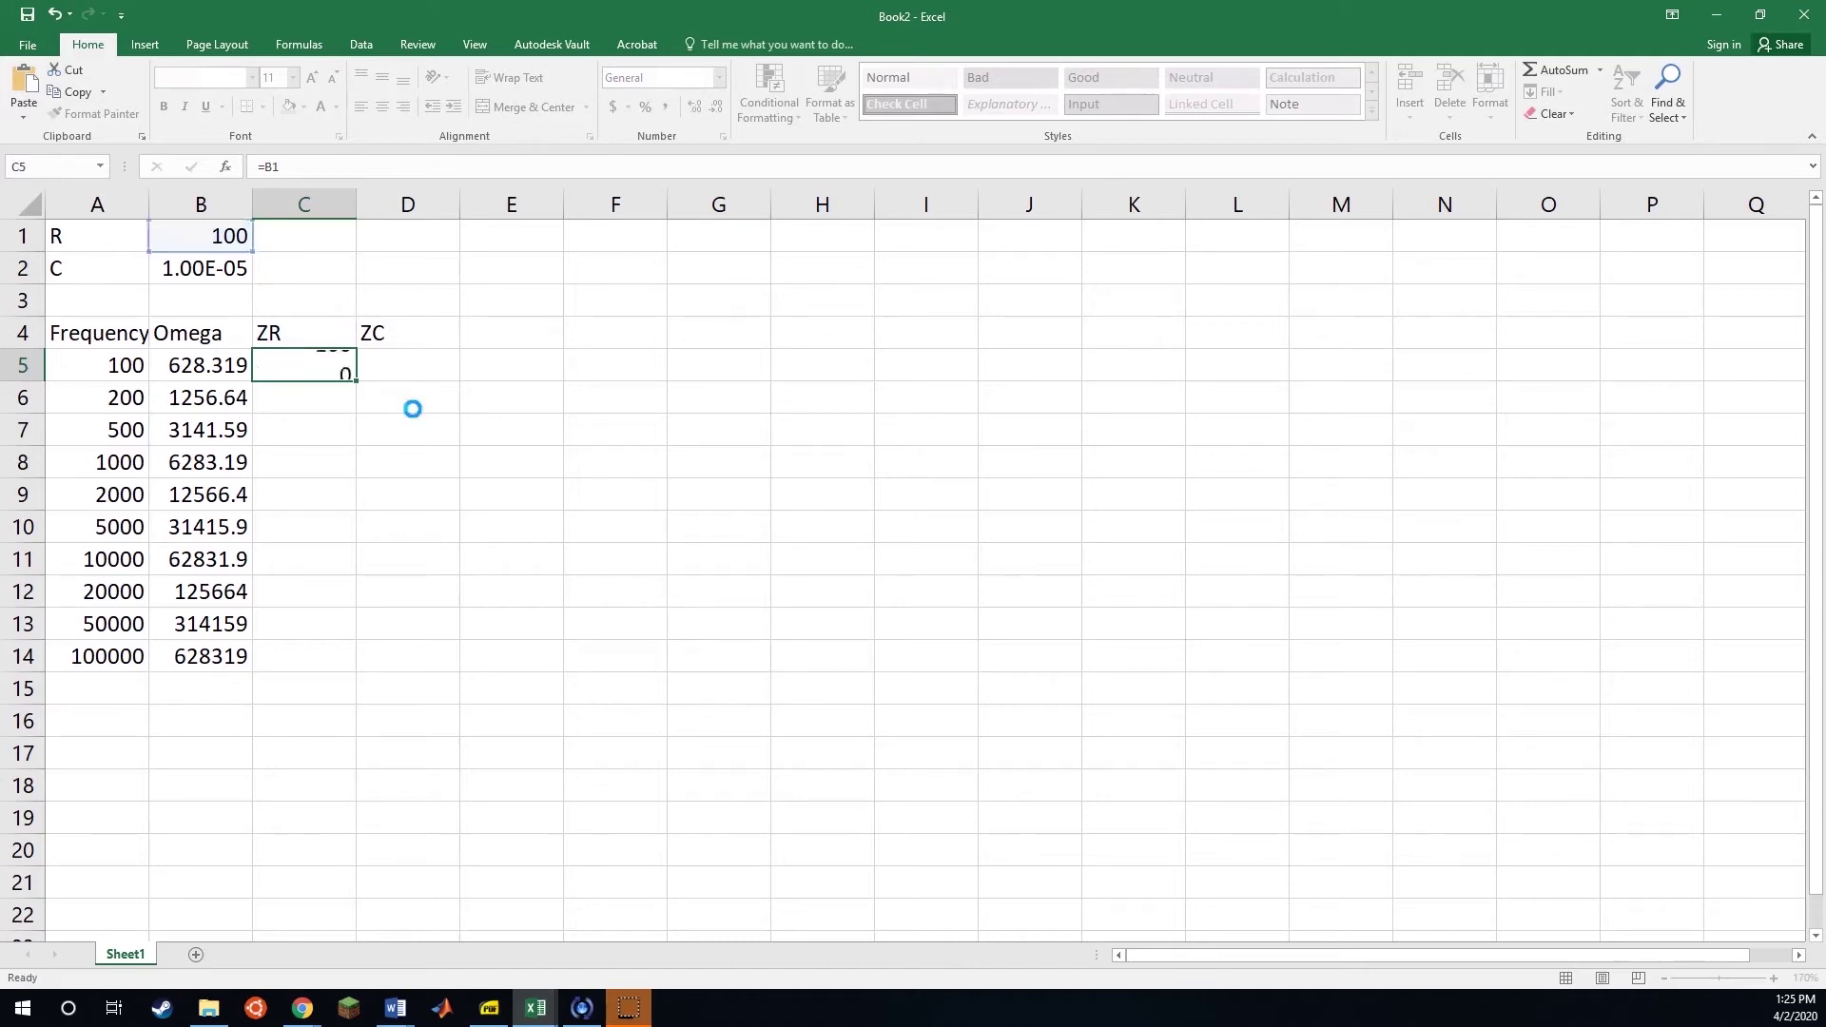
# - Fill C5 down to C14 and inspect how the copied references shift away from B1
pyautogui.click(328, 365)
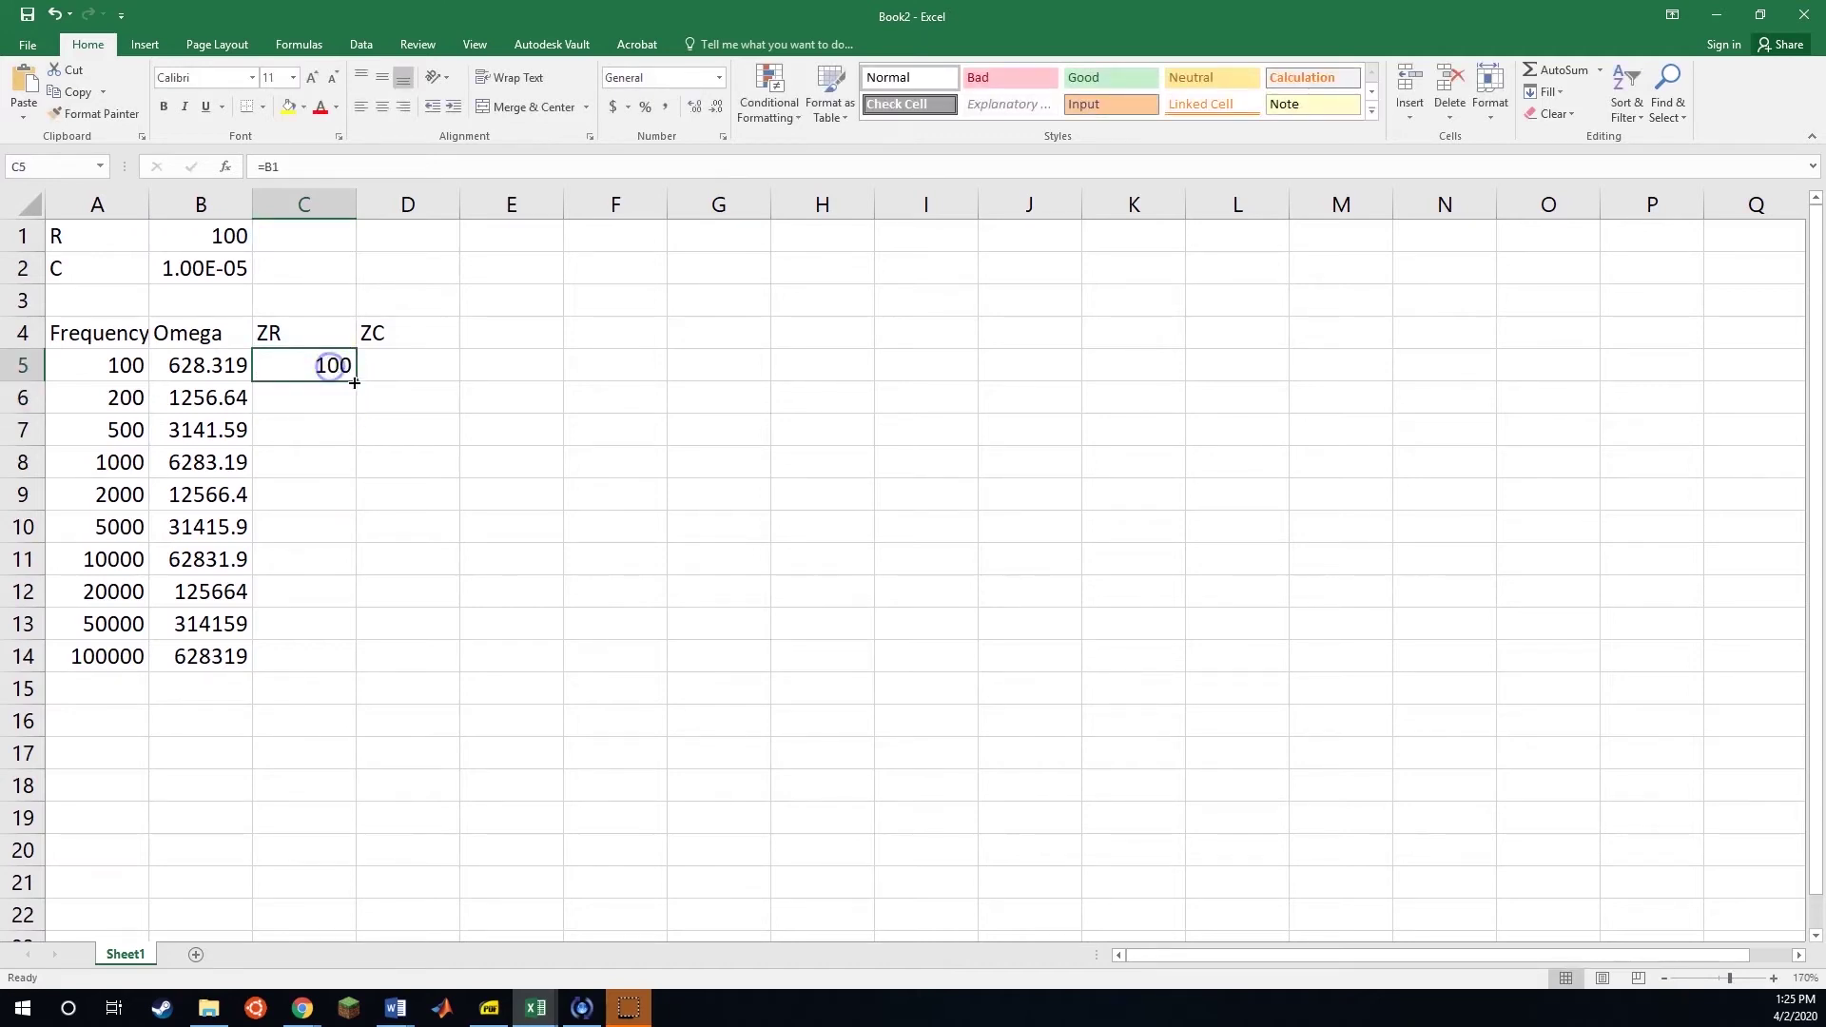
pyautogui.moveTo(356, 380); pyautogui.dragTo(343, 660)
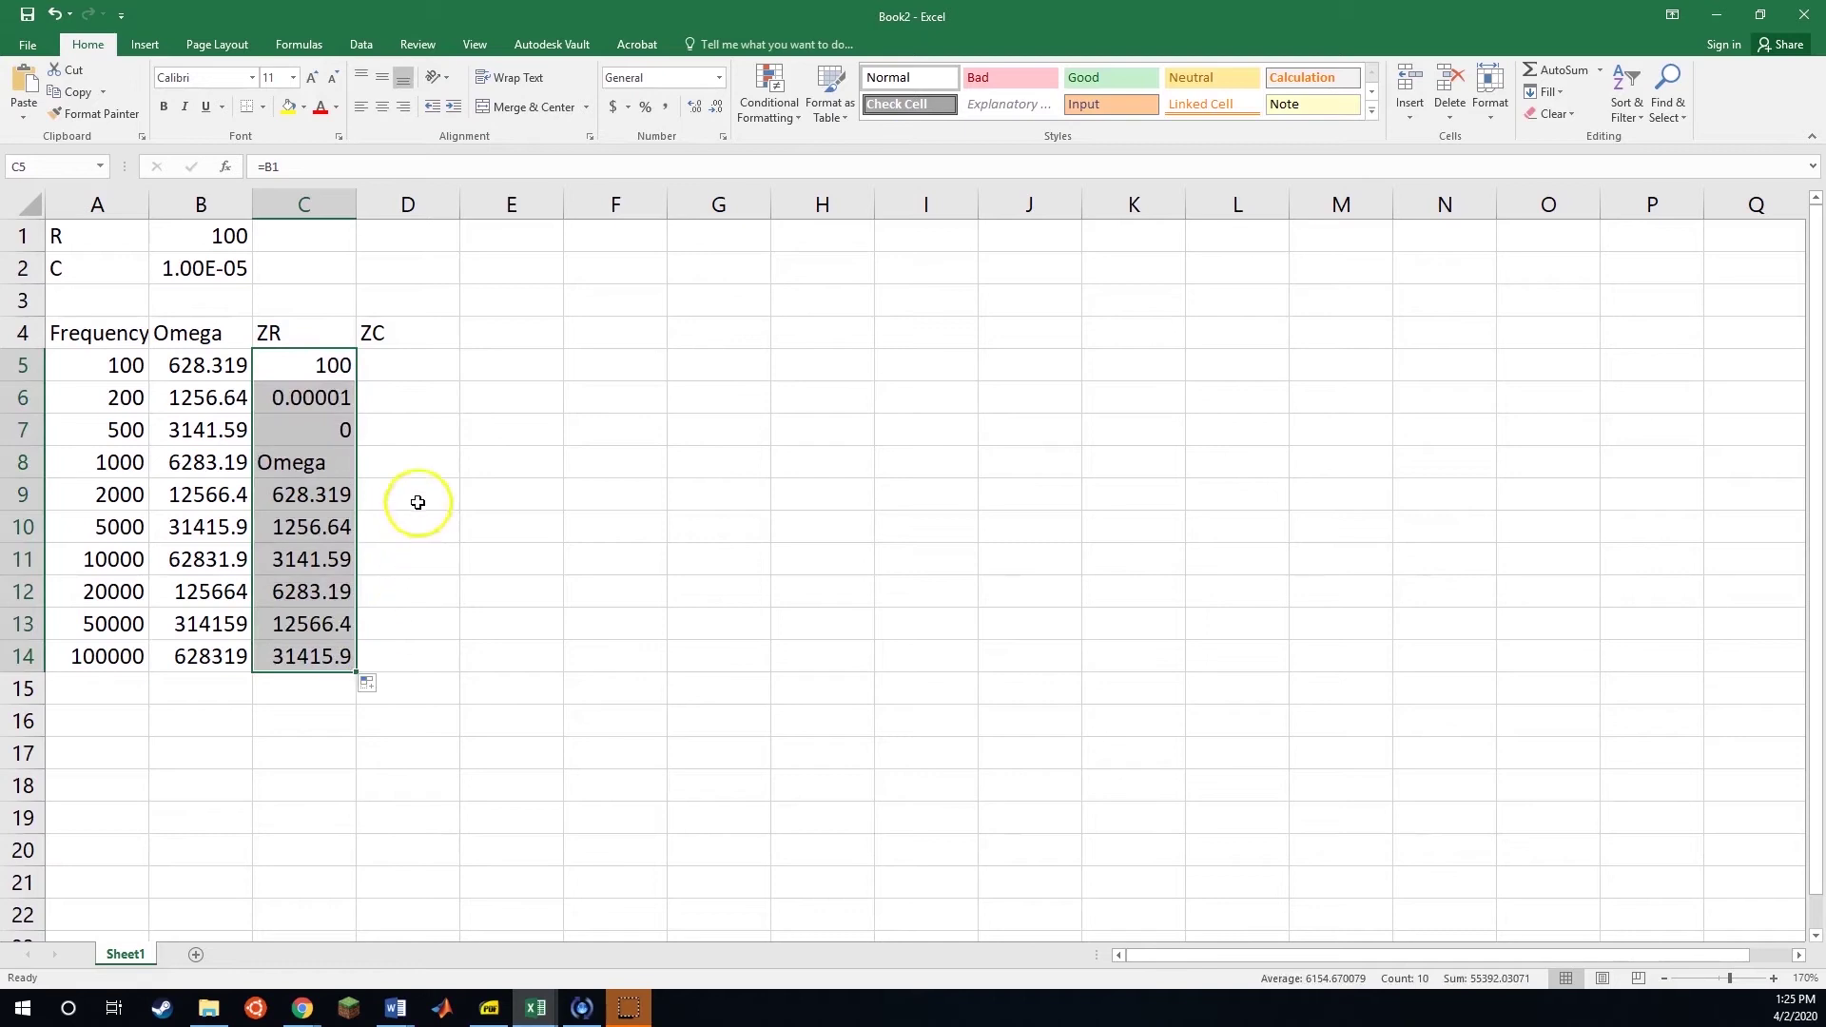
pyautogui.click(409, 463)
pyautogui.moveTo(320, 365); pyautogui.dragTo(314, 656)
pyautogui.click(400, 558)
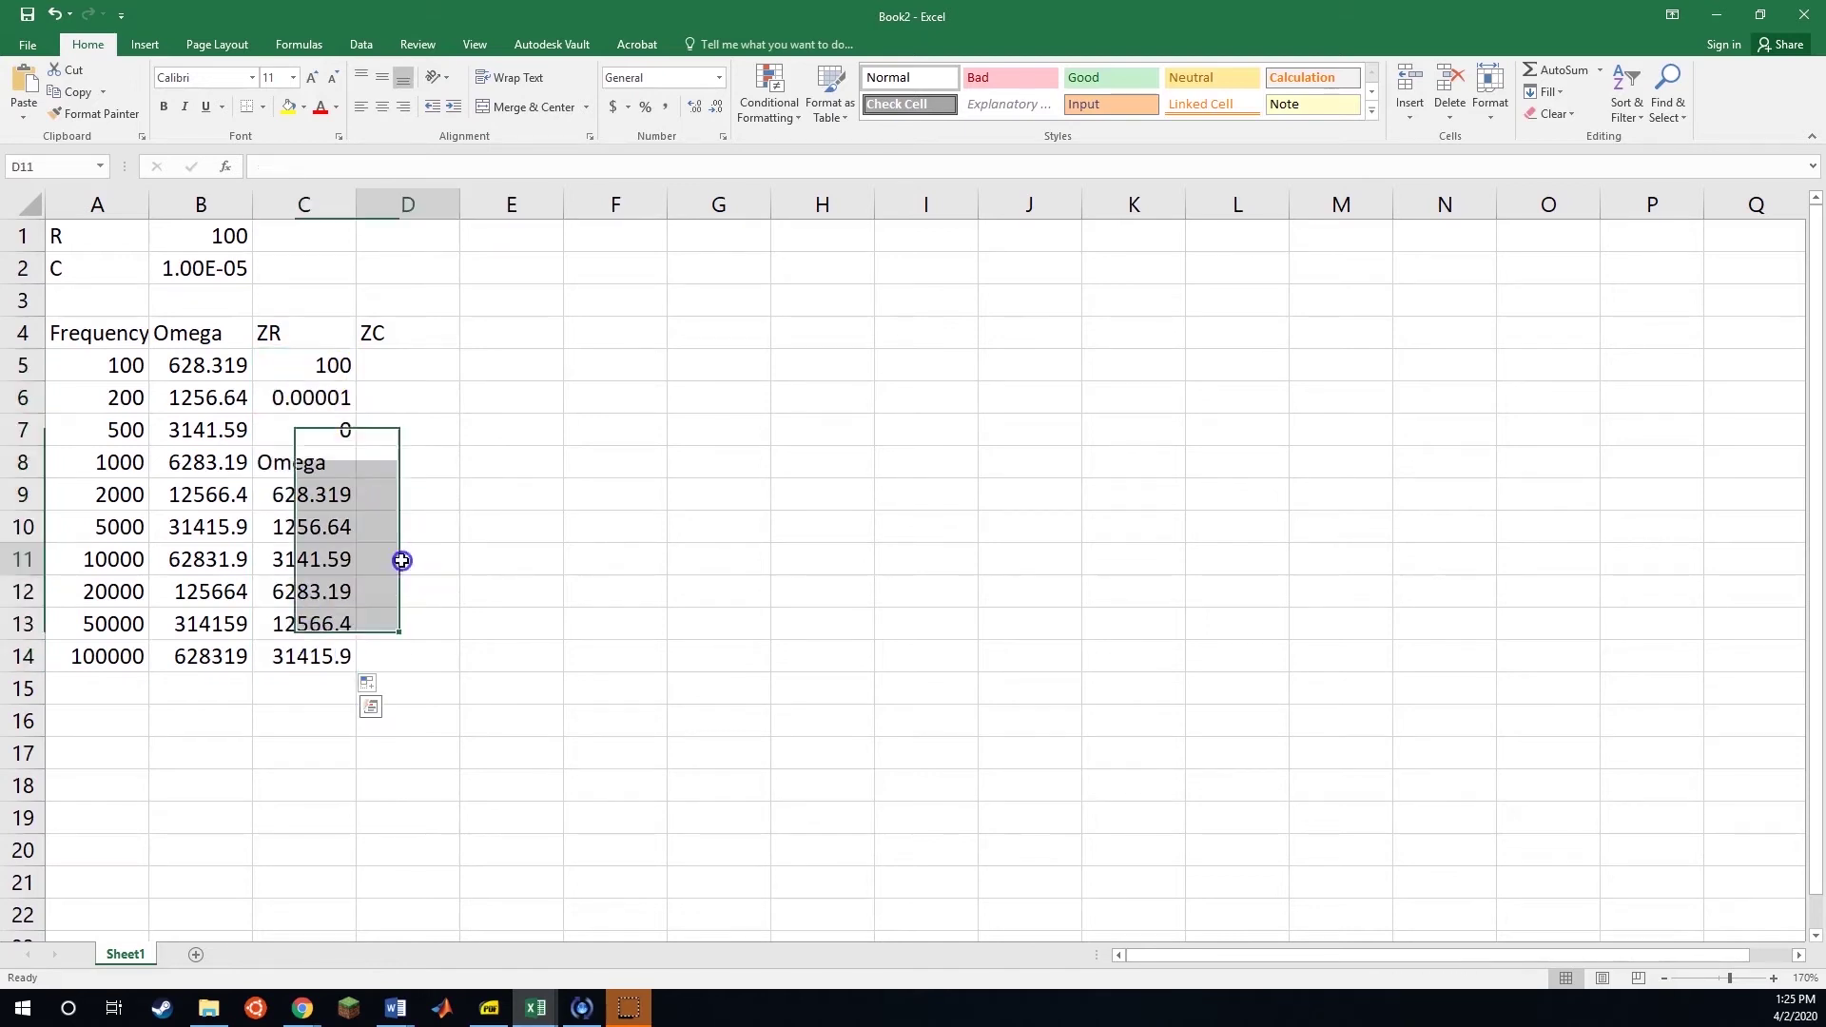
pyautogui.click(229, 243)
pyautogui.click(242, 271)
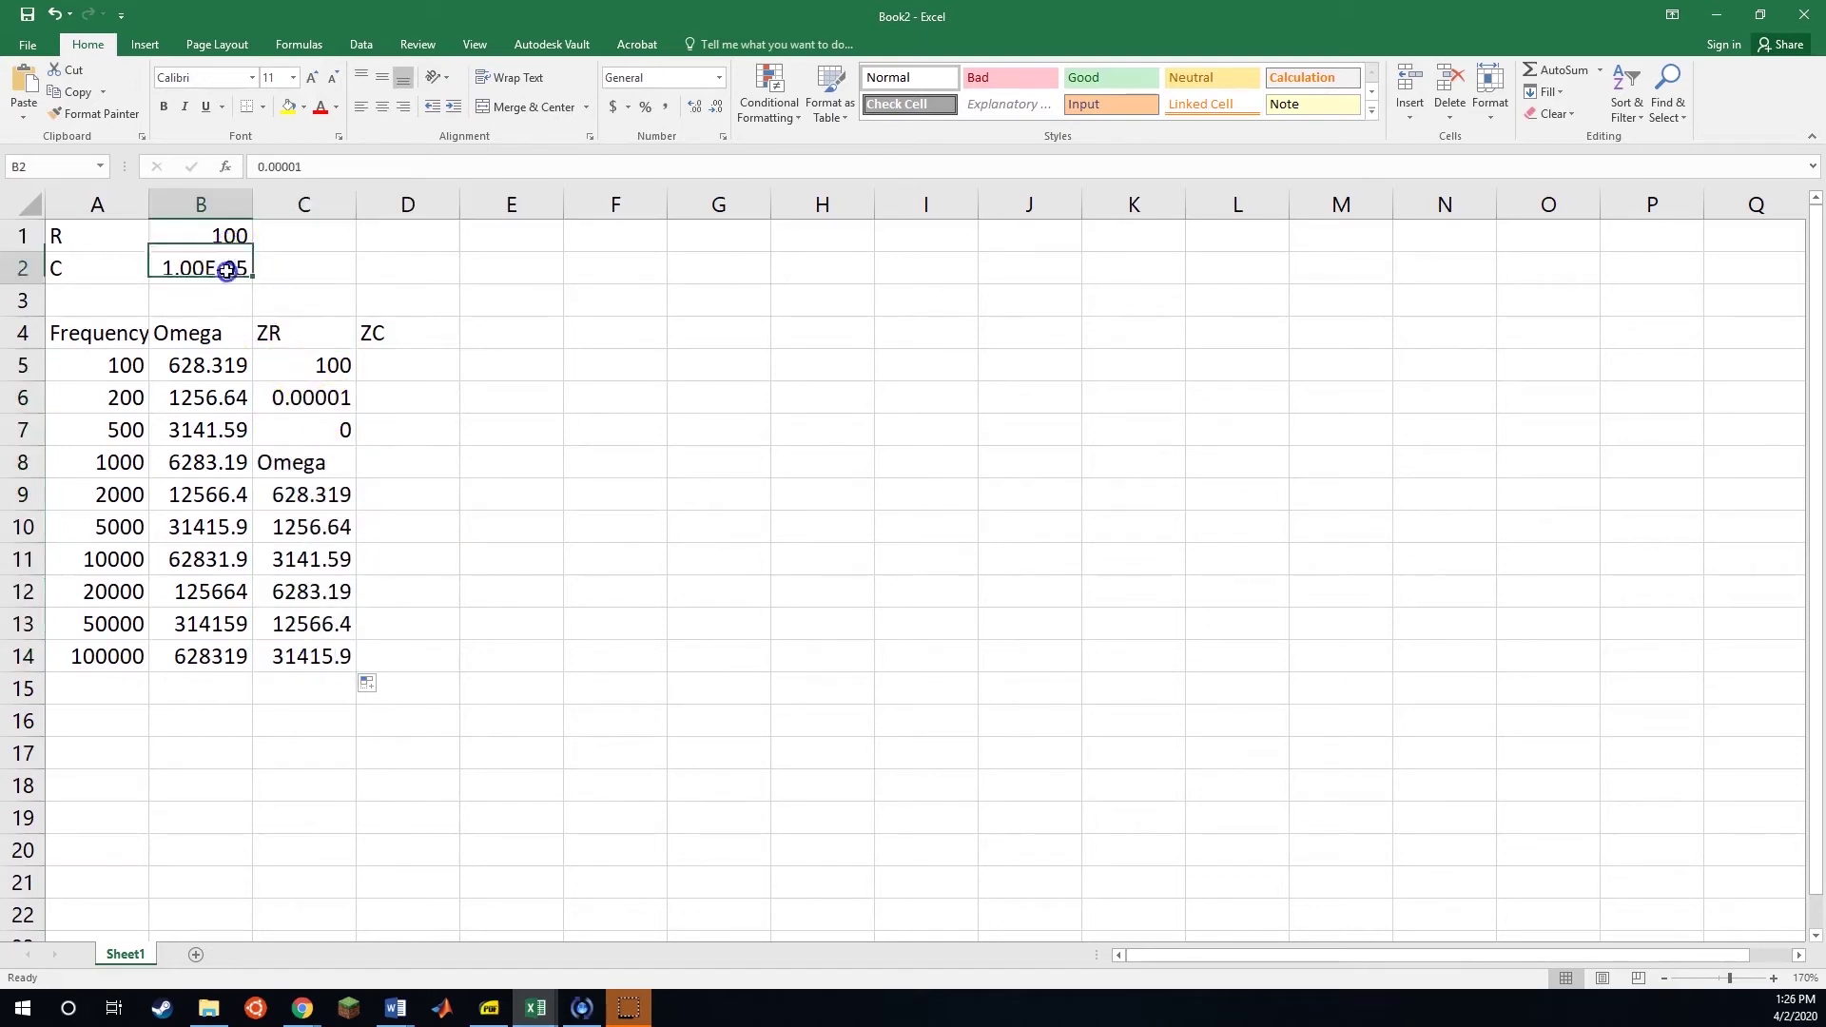
pyautogui.click(286, 398)
pyautogui.click(294, 357)
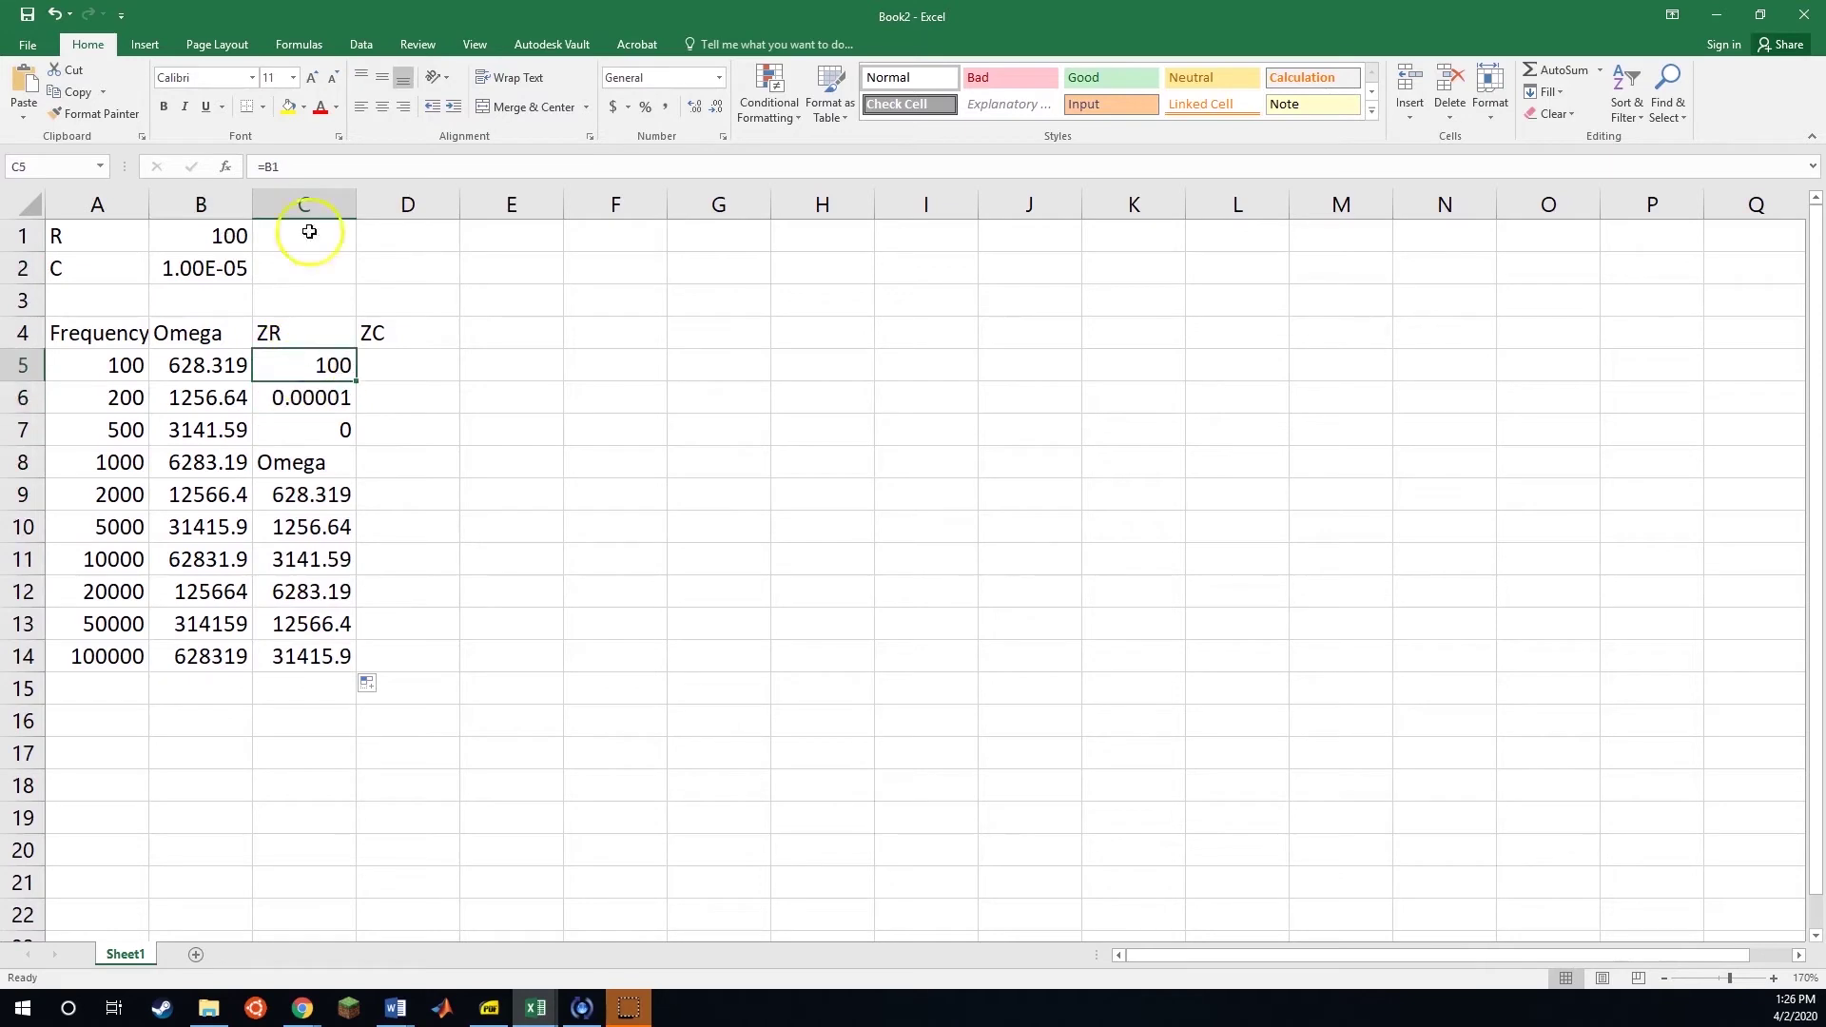
# - Change C5 to the absolute reference =$B$1 and fill it down to C14
pyautogui.click(267, 168)
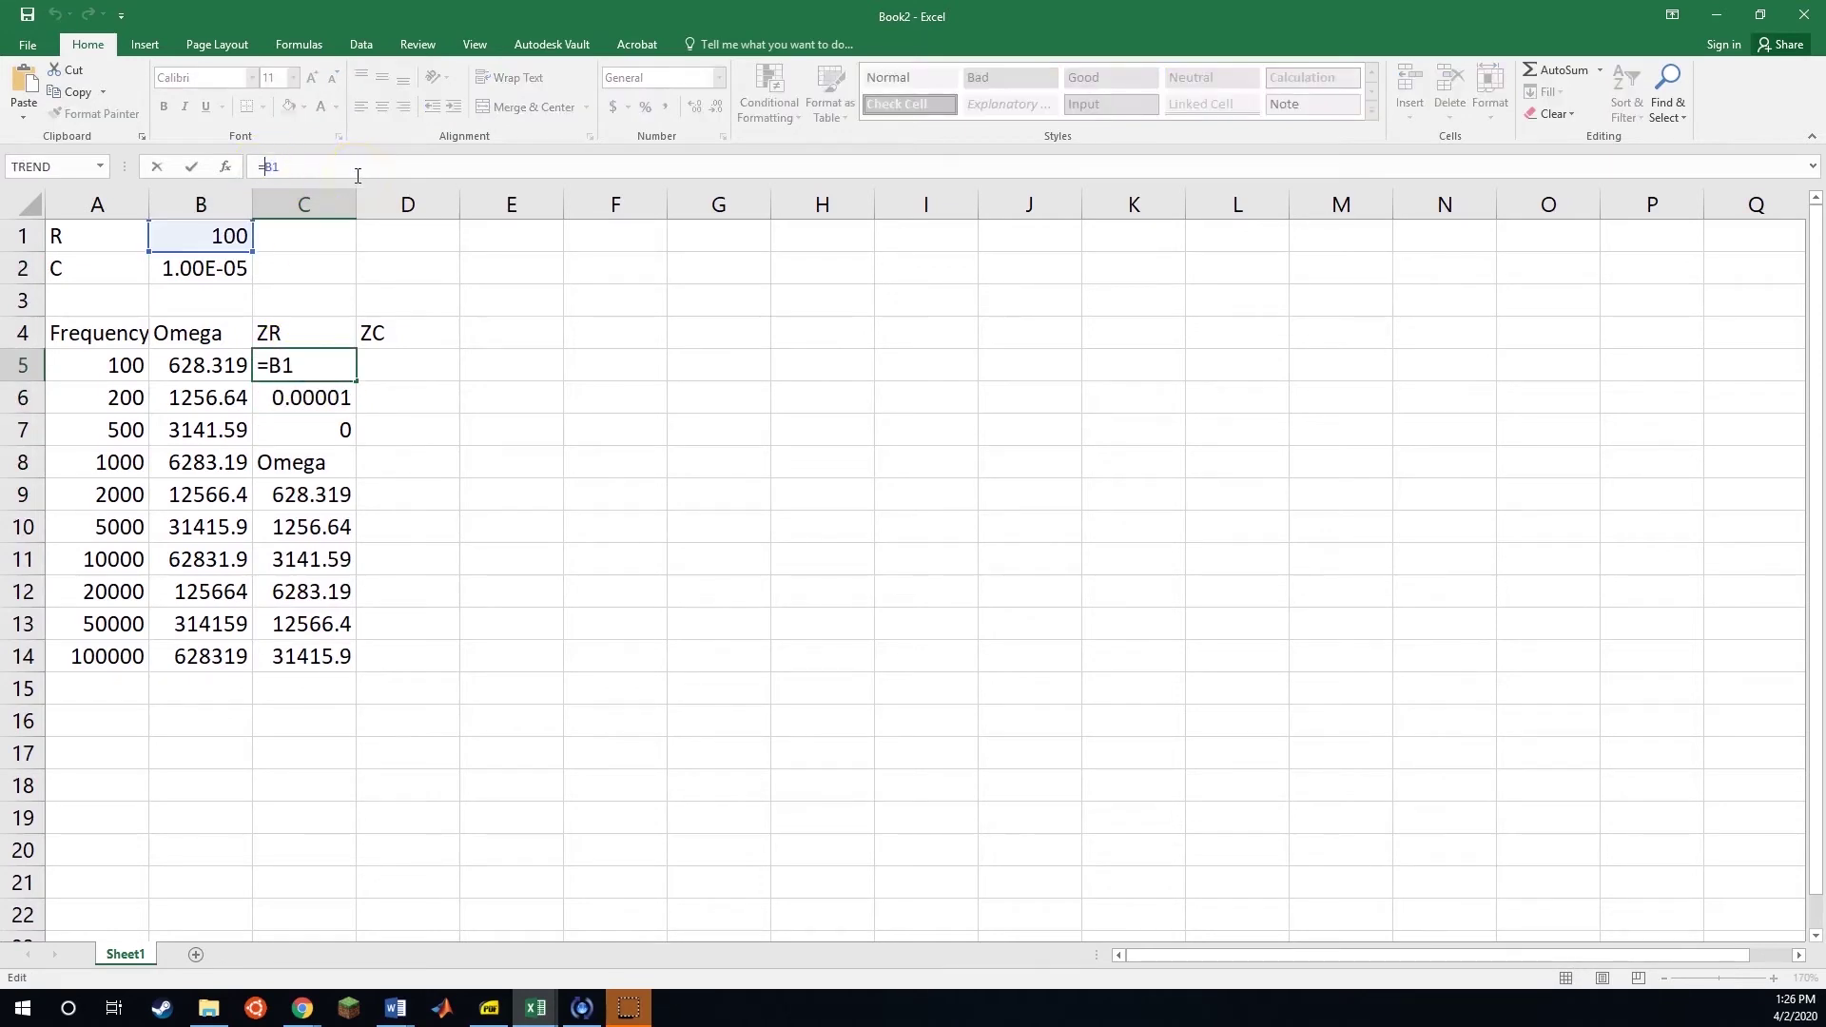
pyautogui.write('$')
pyautogui.press('Right')
pyautogui.write('$')
pyautogui.press('Return')
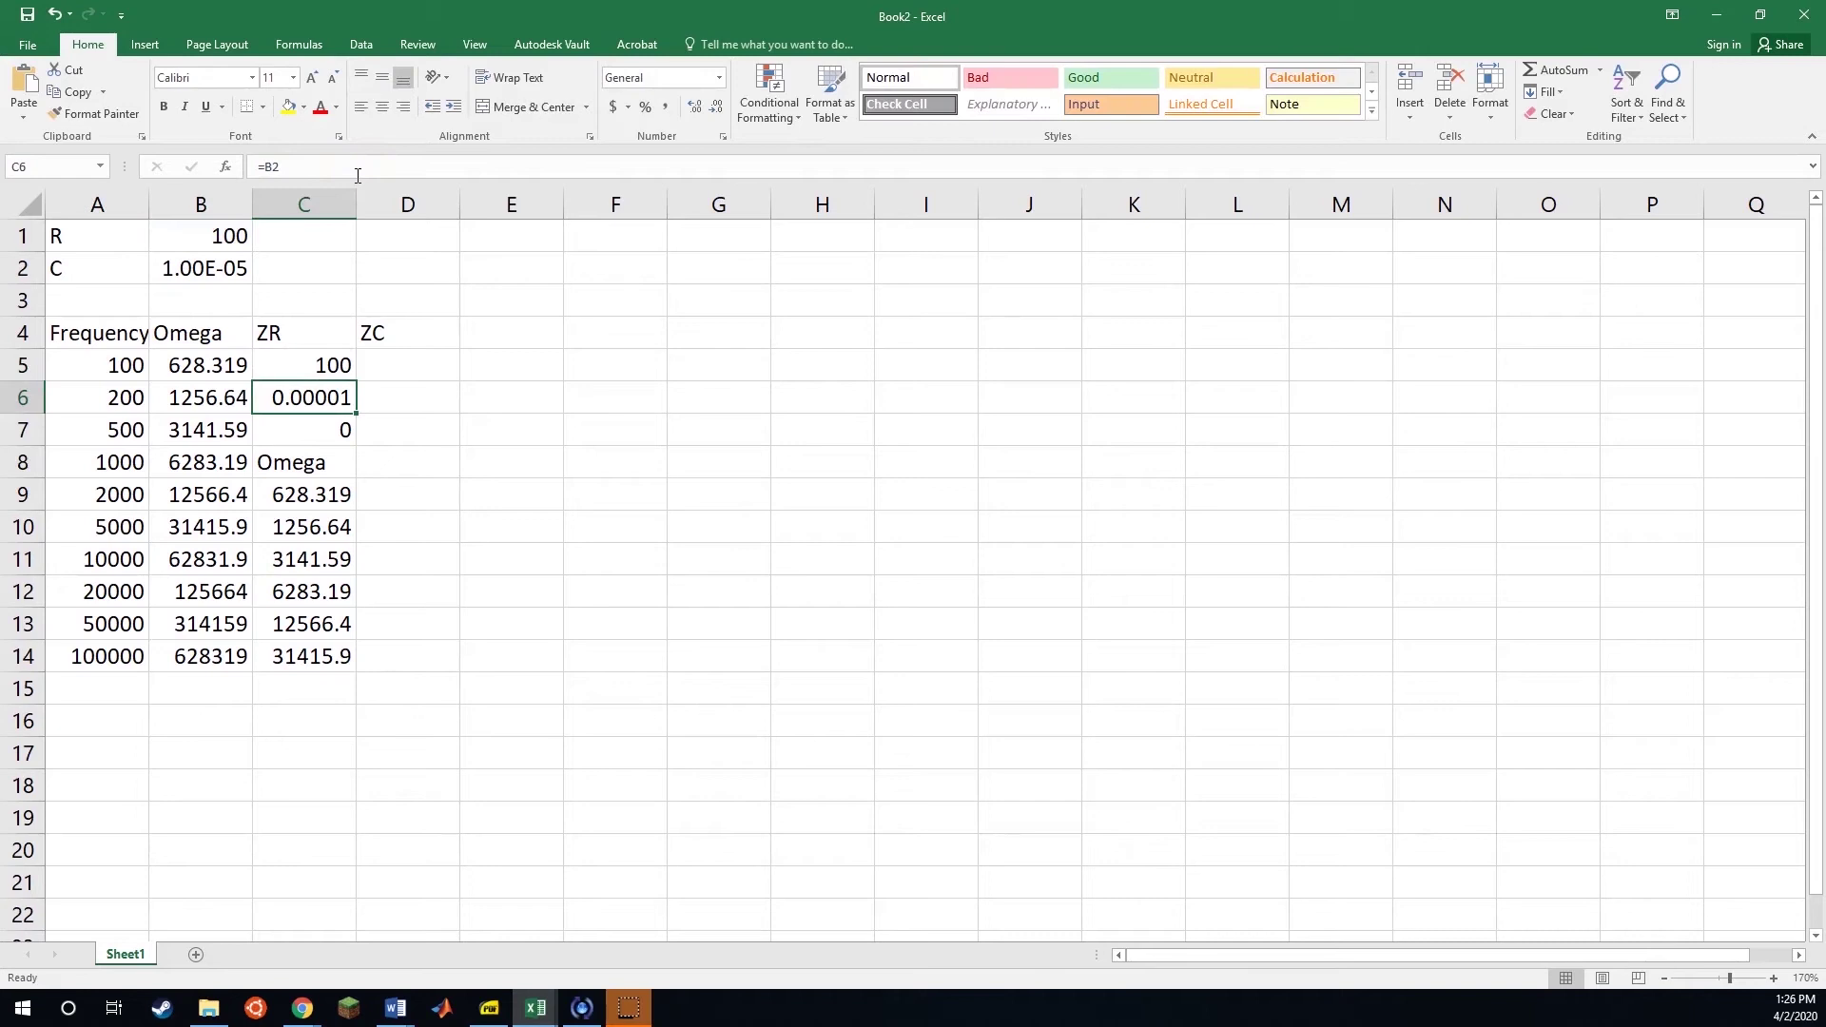
pyautogui.click(326, 361)
pyautogui.moveTo(355, 382); pyautogui.dragTo(330, 669)
pyautogui.click(424, 559)
# - Verify that C12 and C14 still reference $B$1 and show 100
pyautogui.click(328, 363)
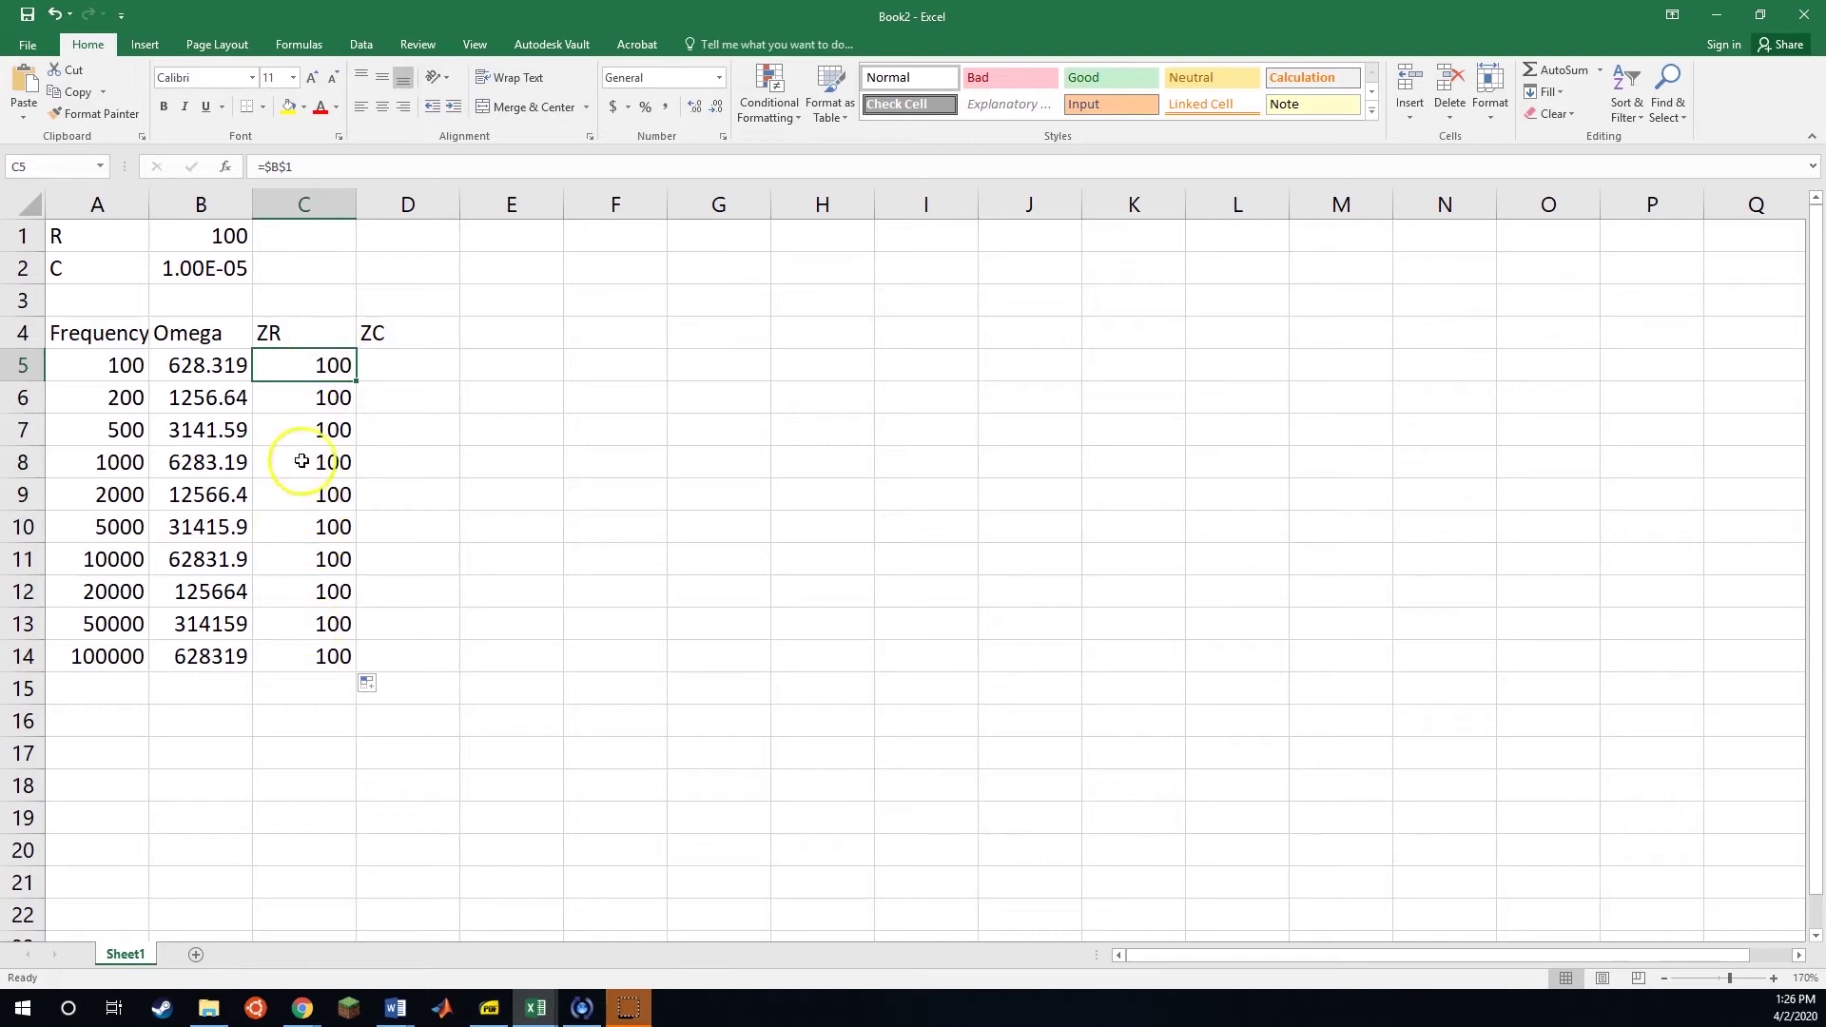
pyautogui.click(298, 531)
pyautogui.click(298, 588)
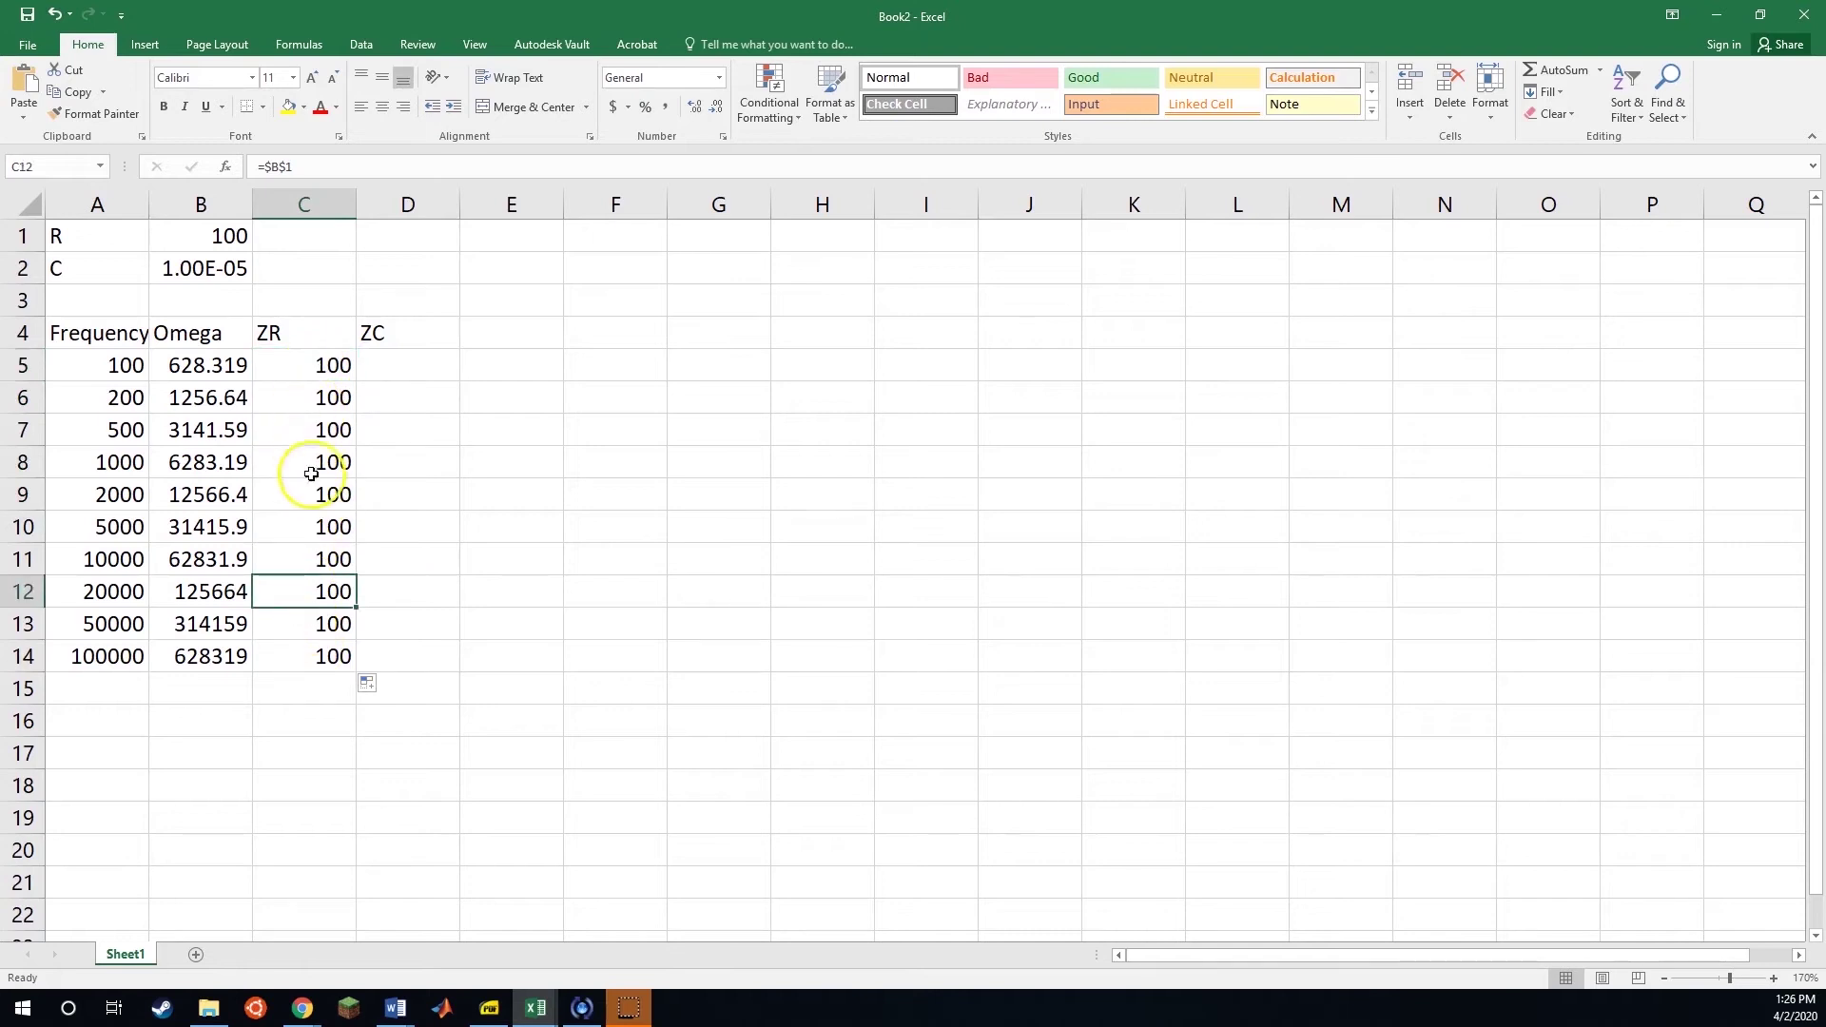
pyautogui.click(303, 176)
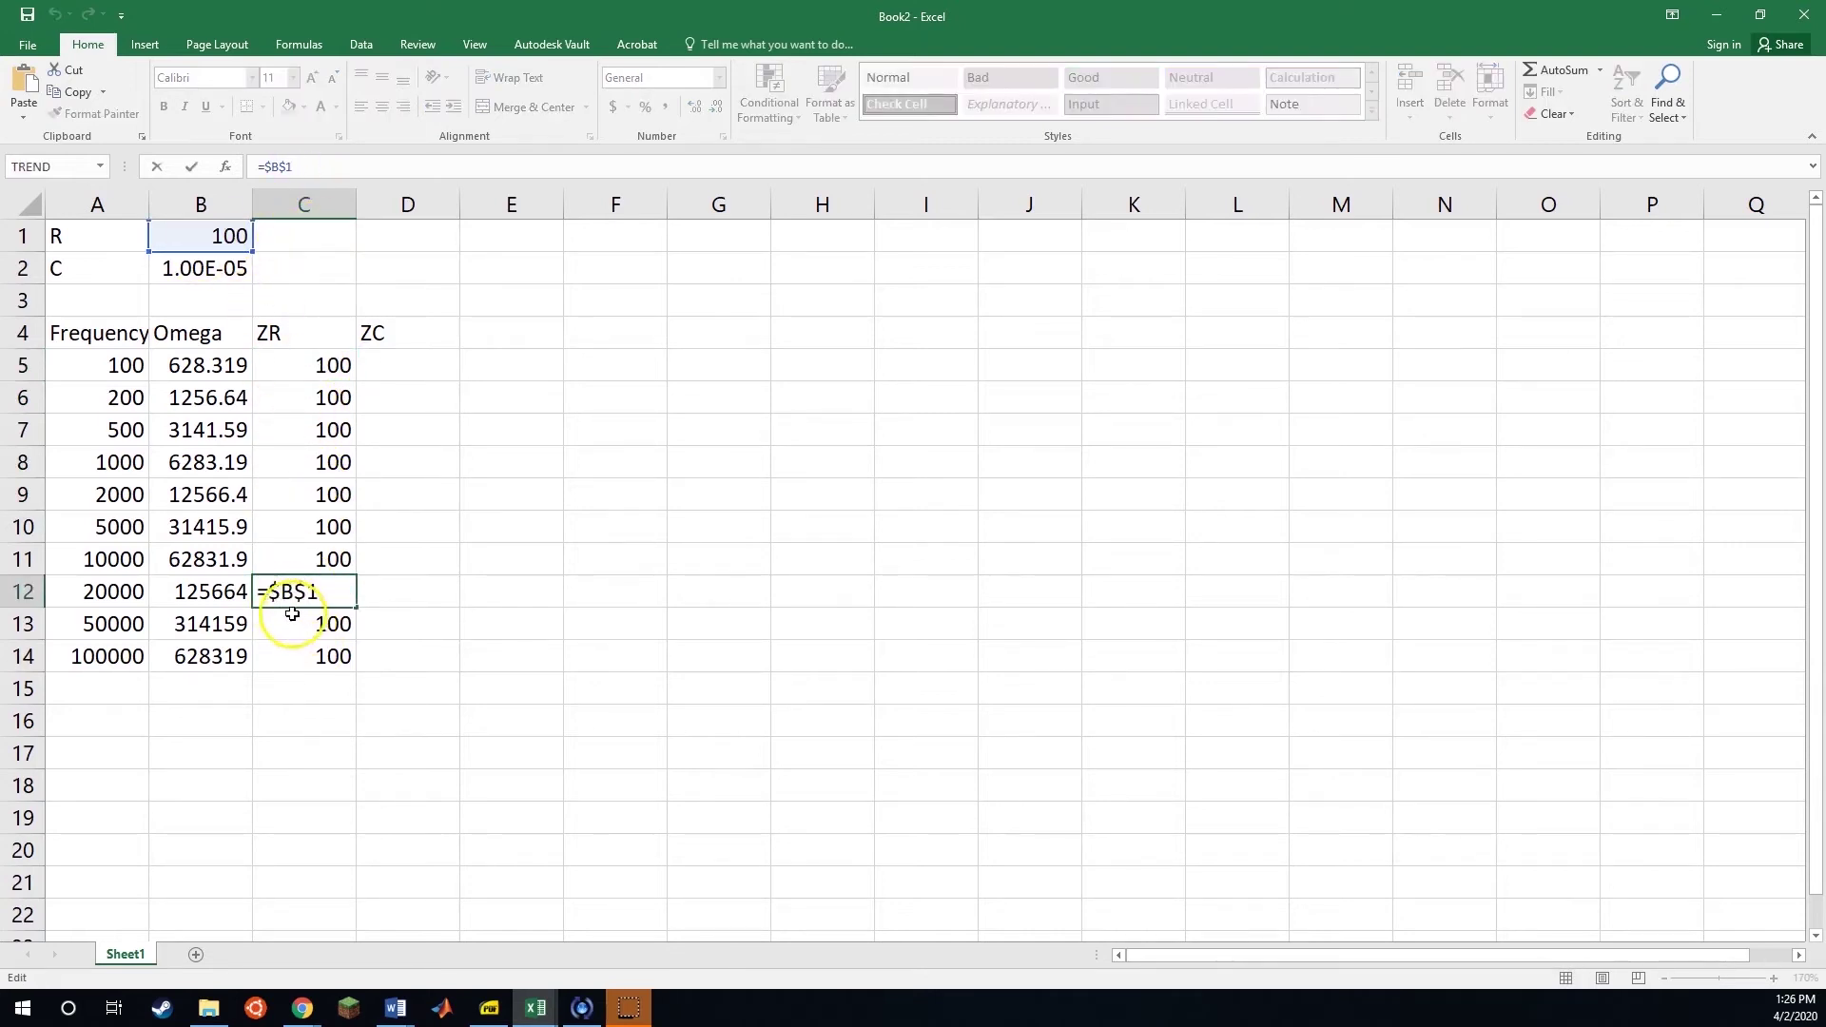
pyautogui.click(297, 654)
pyautogui.click(302, 171)
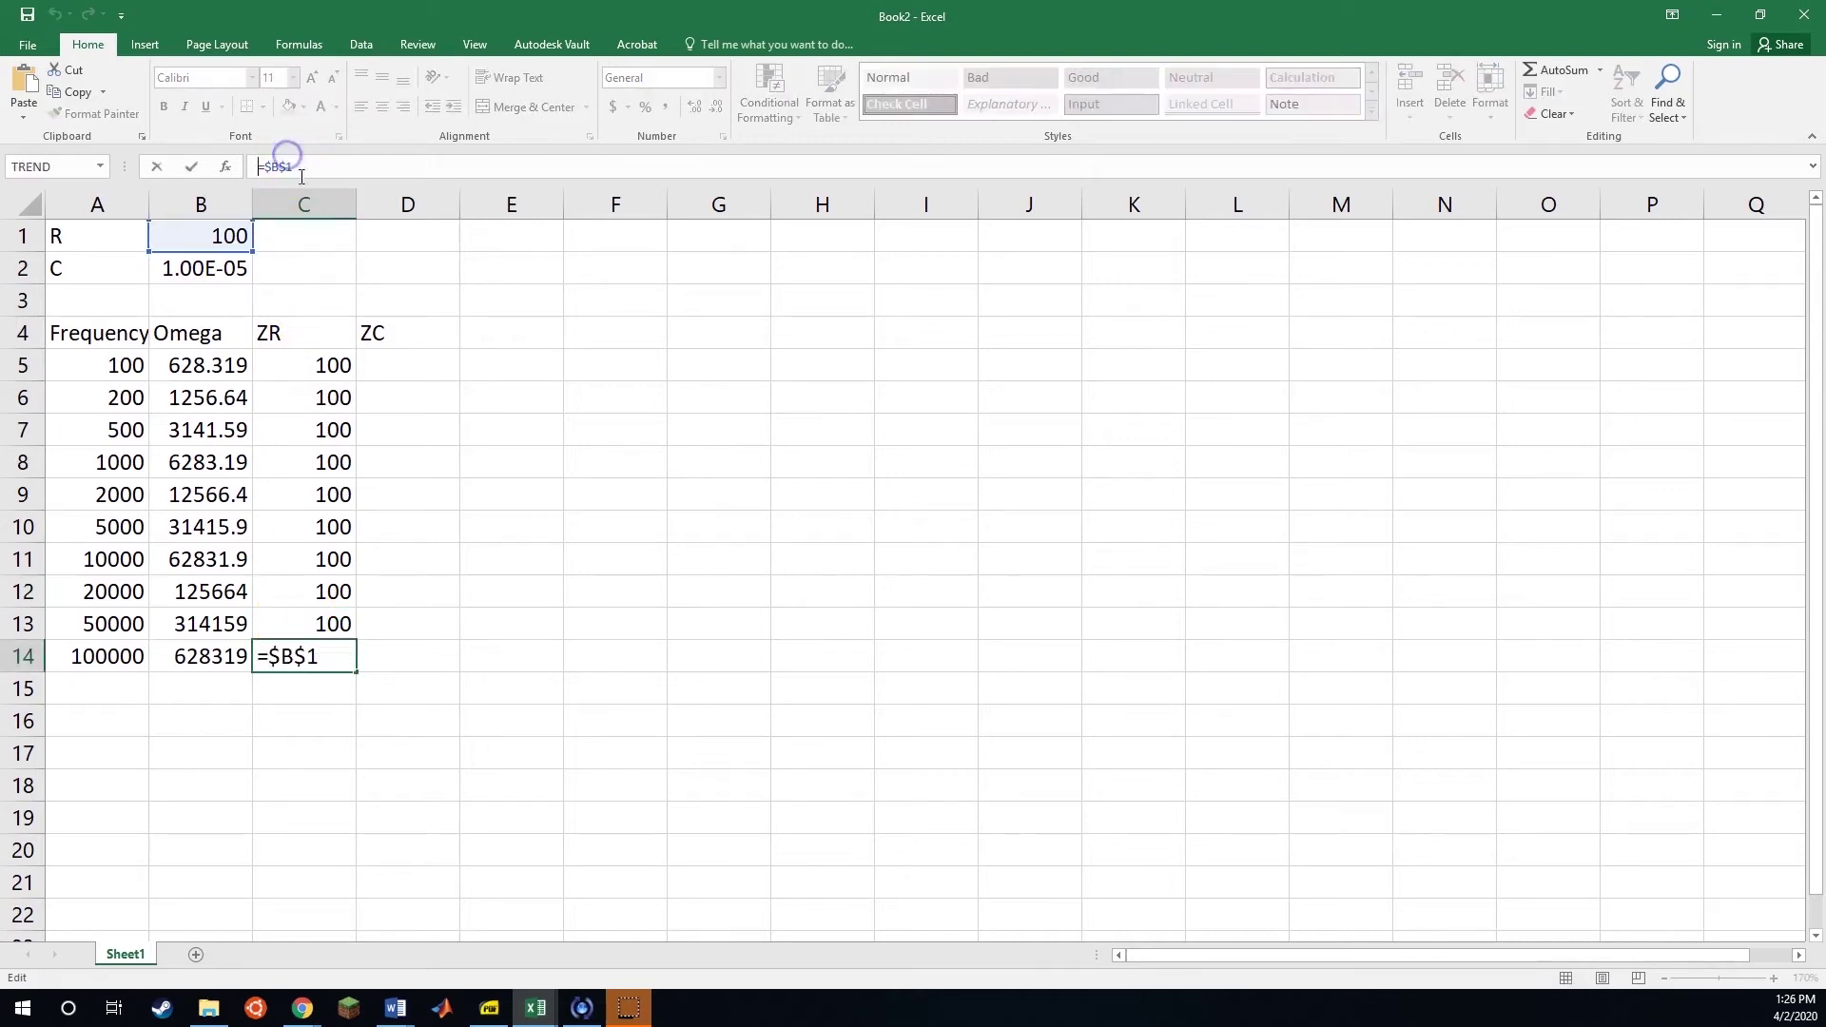
pyautogui.press('Escape')
pyautogui.click(399, 370)
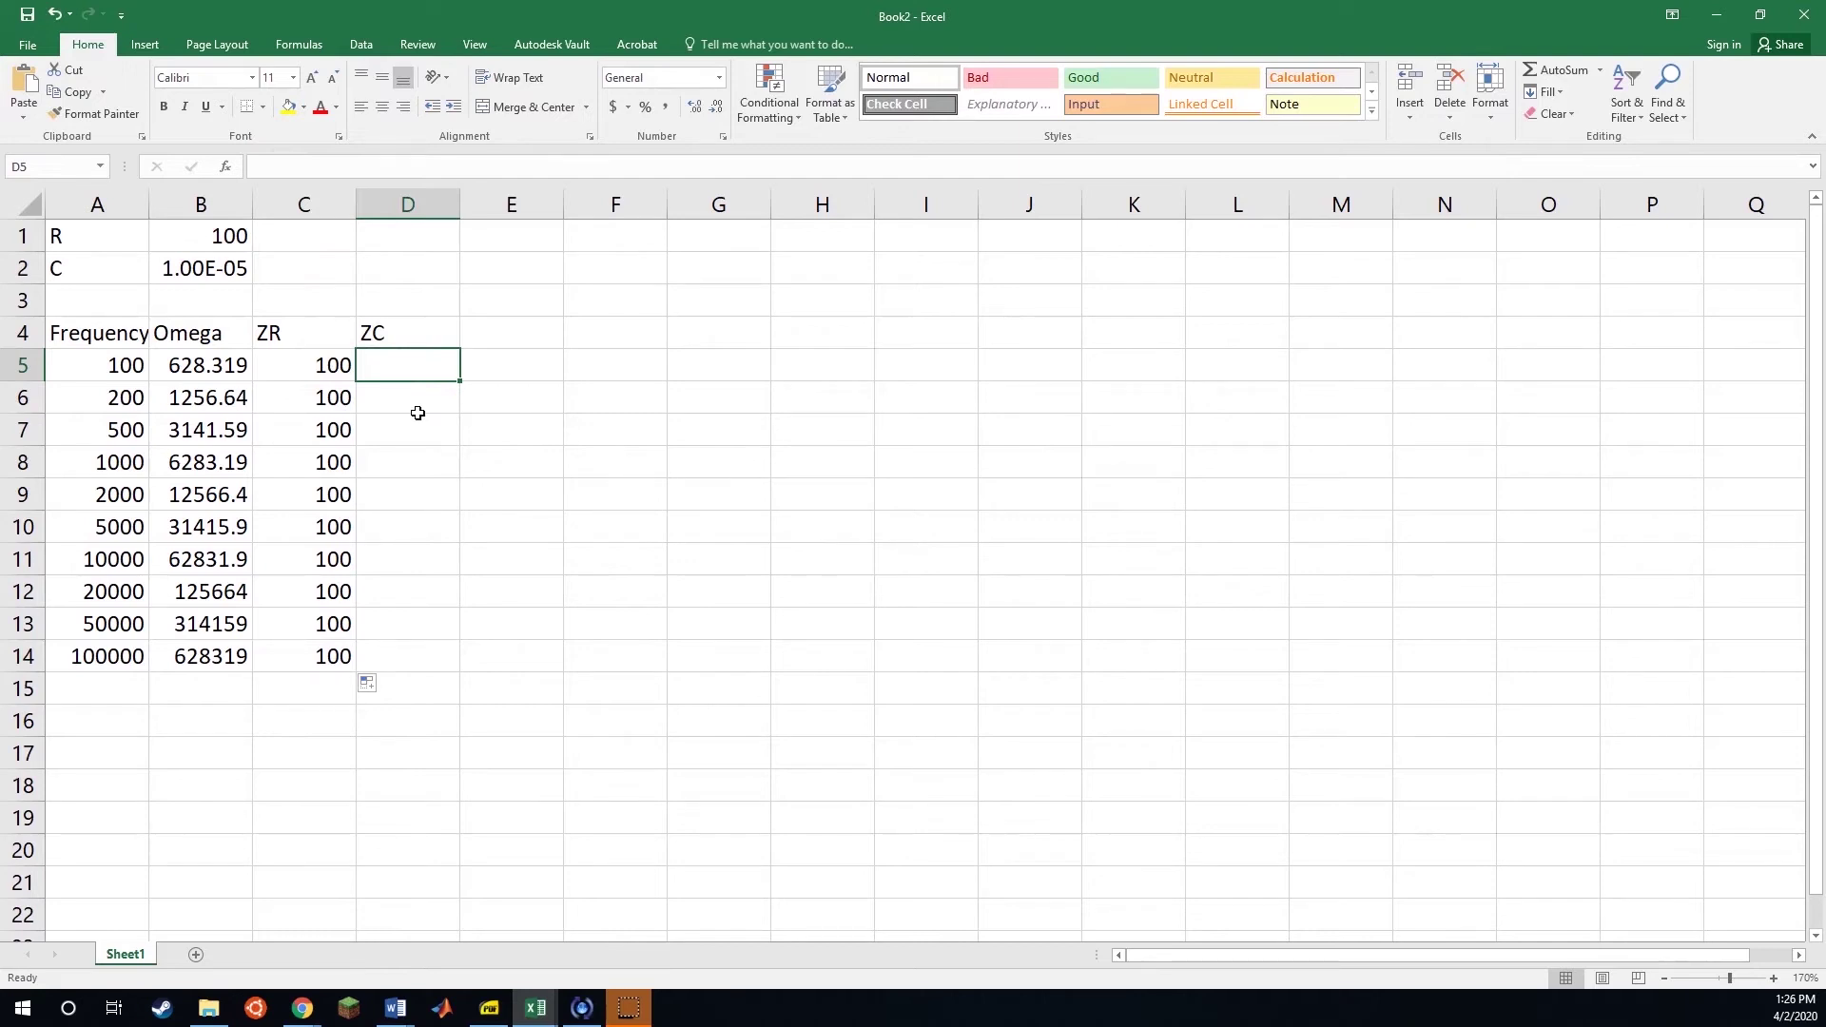
# - Enter =1/(B5*$B$2) in D5, locking the capacitance reference B2 as absolute
pyautogui.write('=')
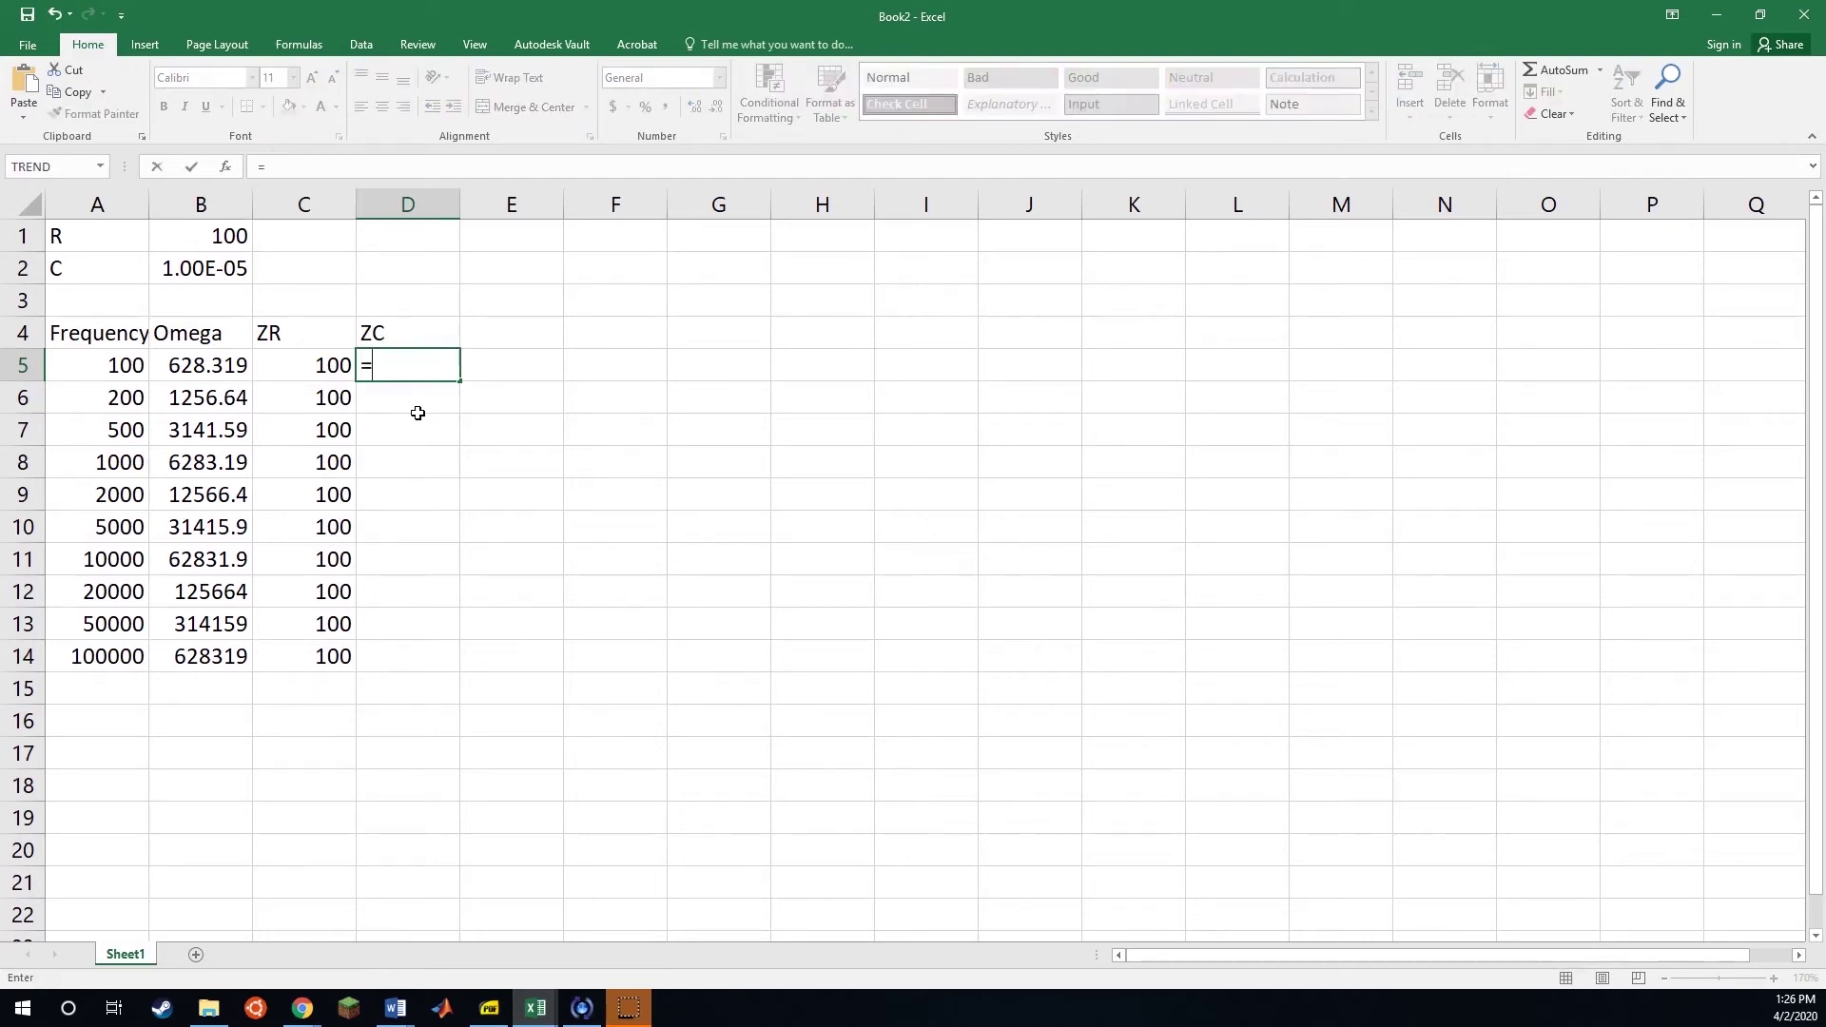
pyautogui.write('1/(')
pyautogui.click(233, 366)
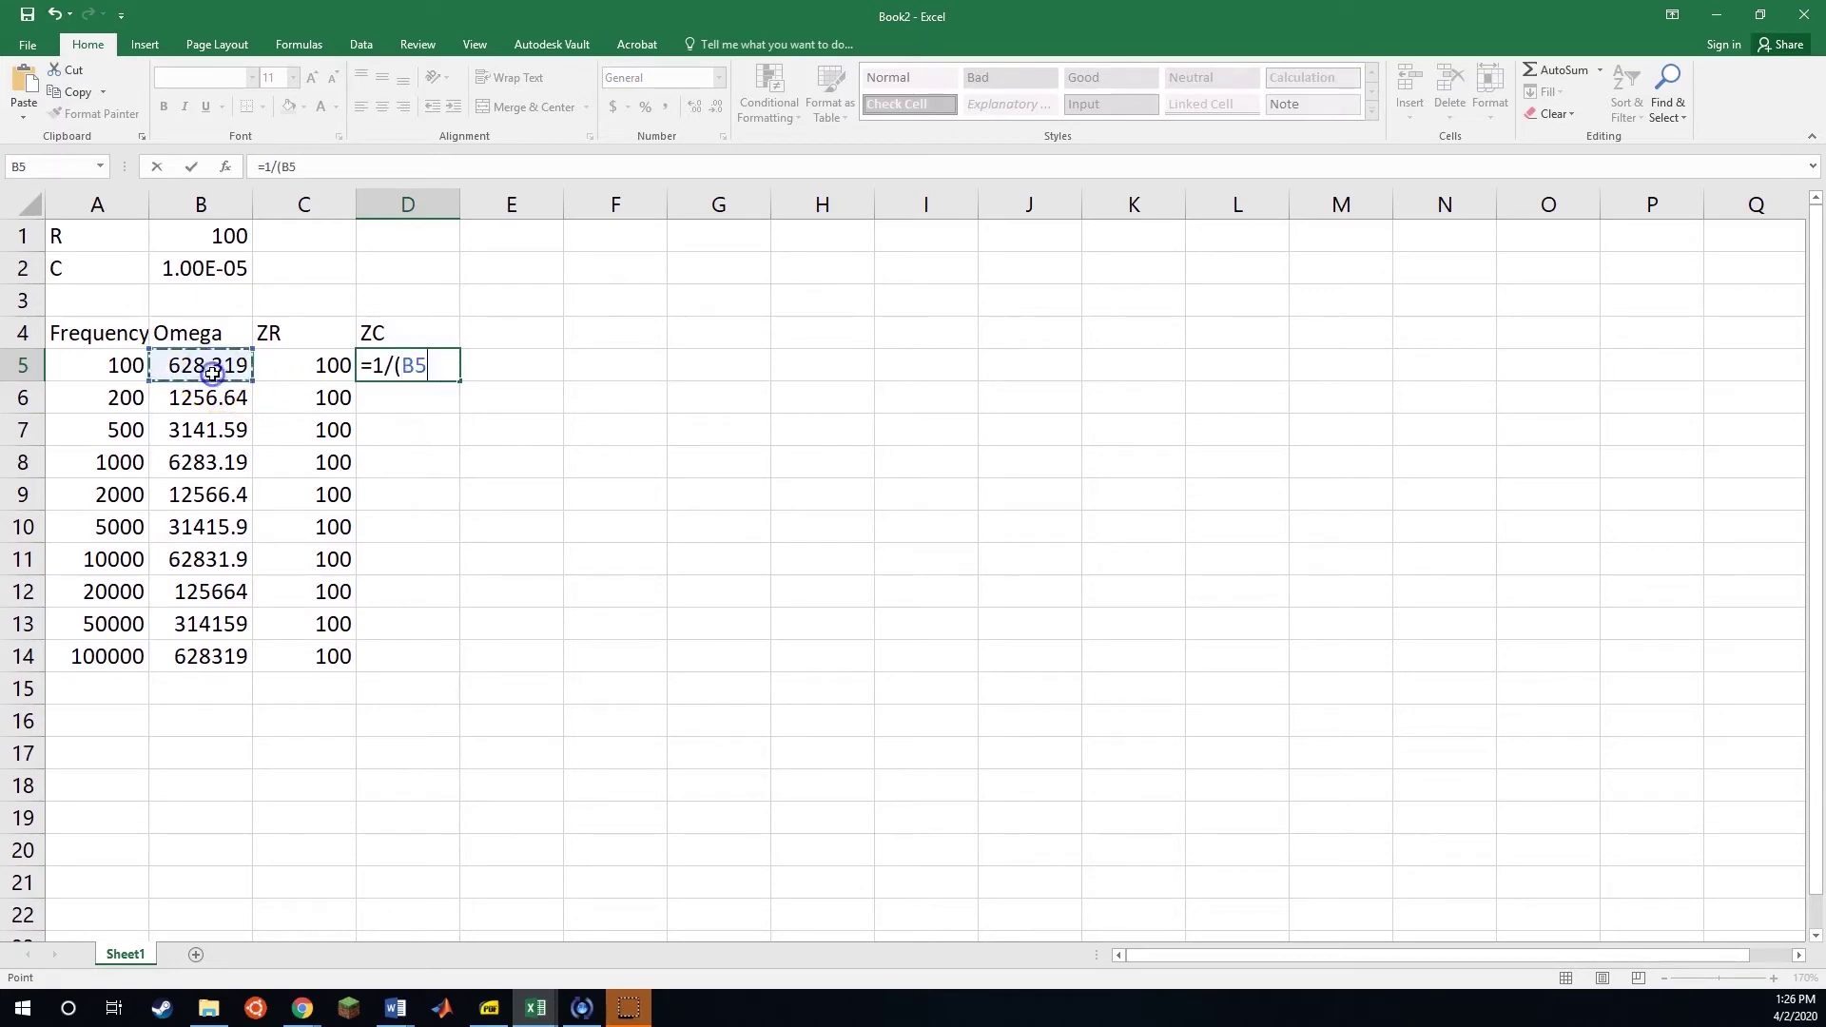
pyautogui.write('*')
pyautogui.click(233, 269)
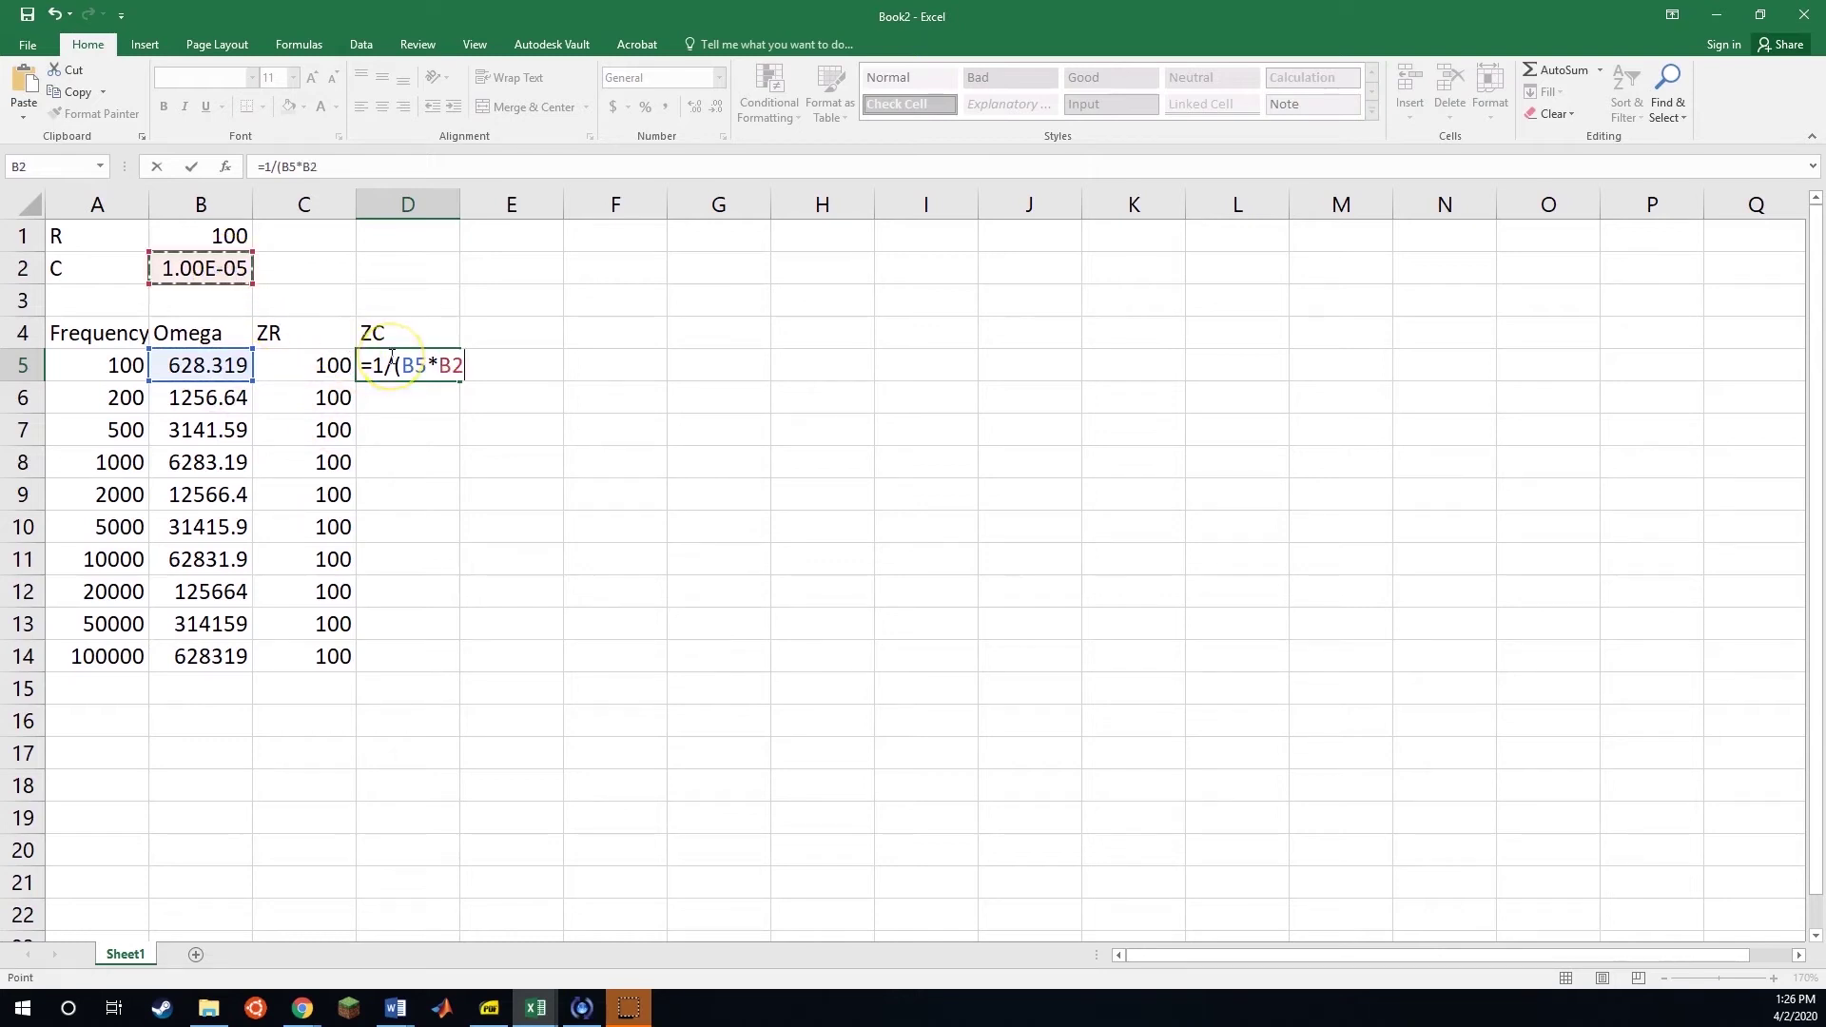
pyautogui.write(')')
pyautogui.press('Return')
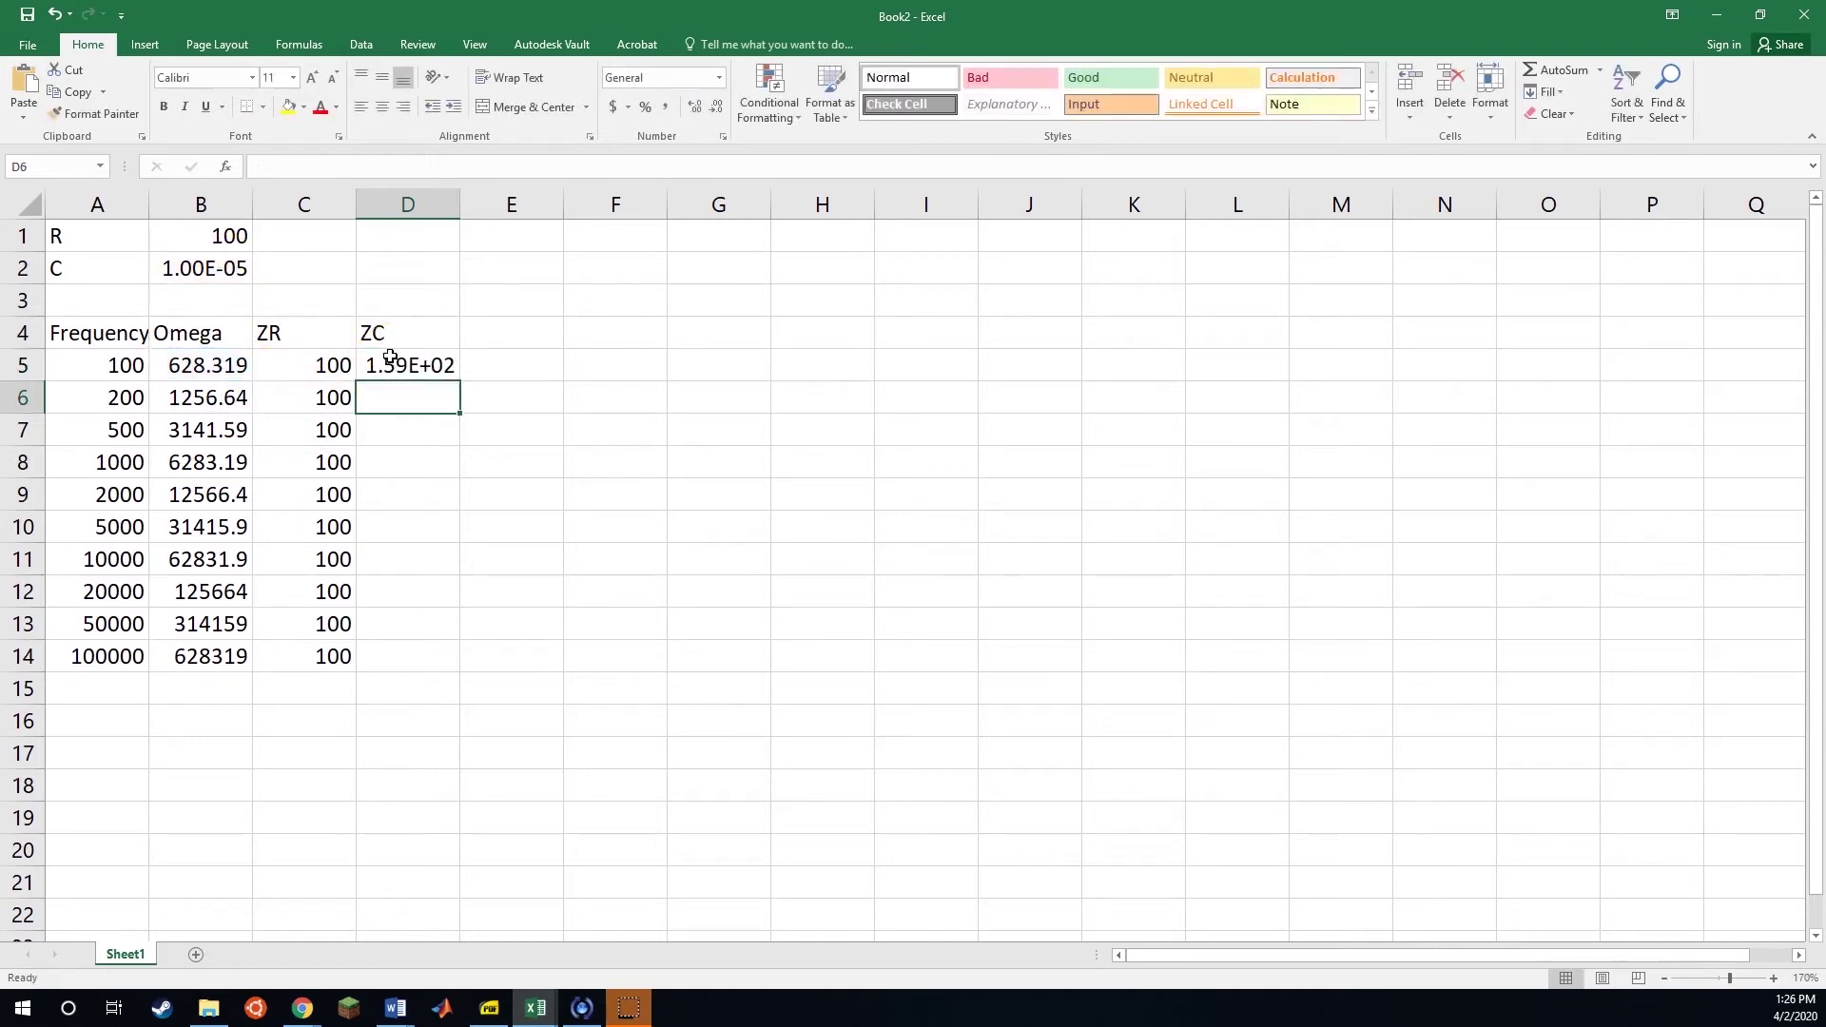
pyautogui.click(391, 361)
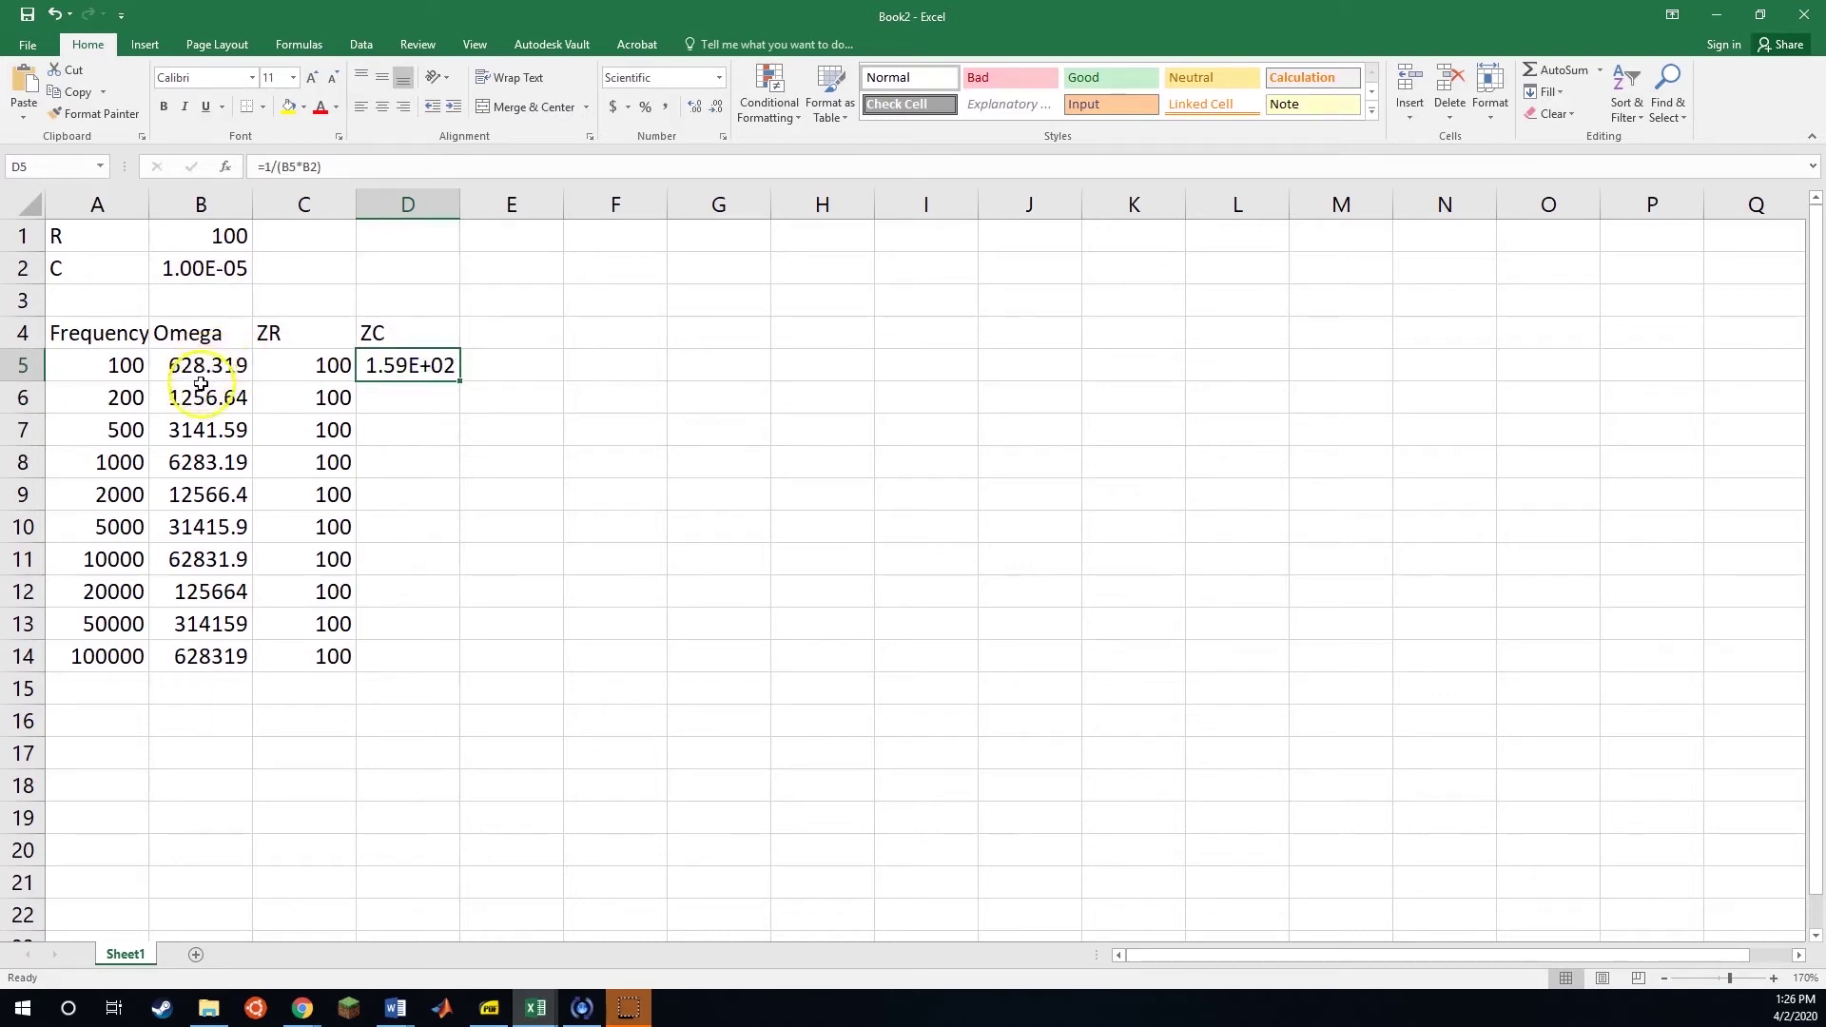
pyautogui.click(303, 166)
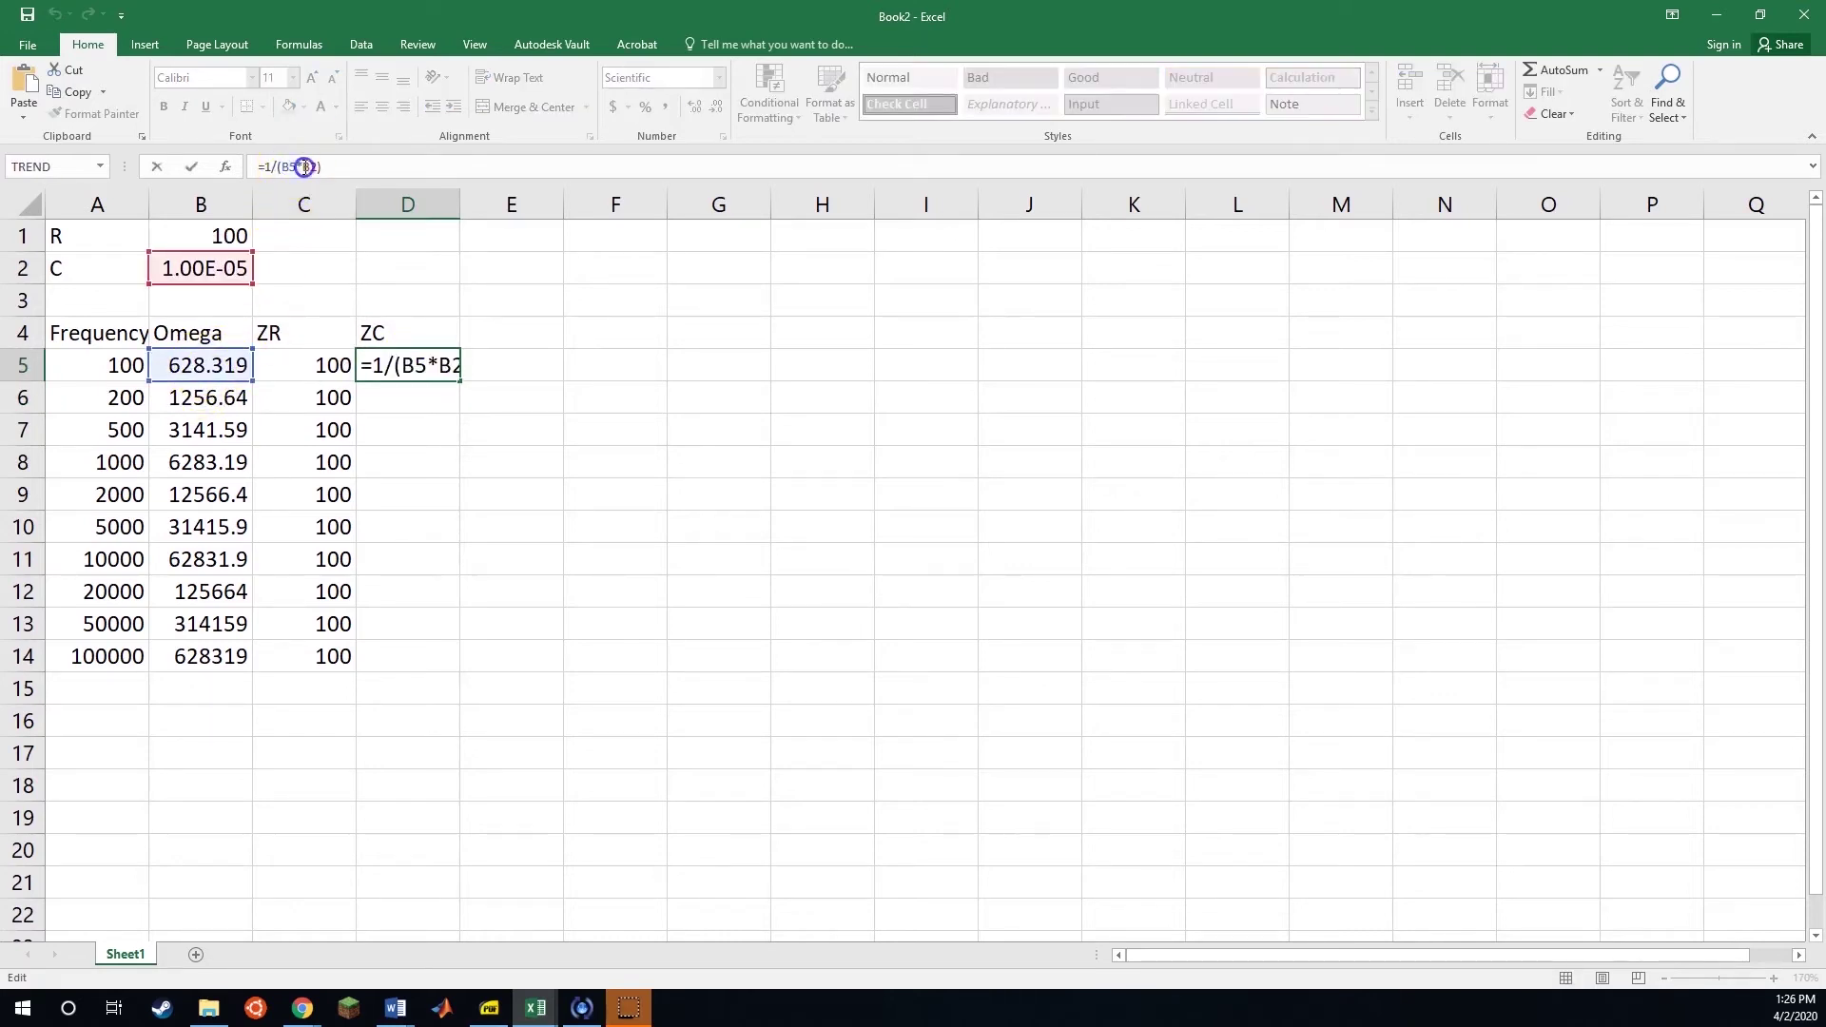
pyautogui.press('F4')
pyautogui.press('Return')
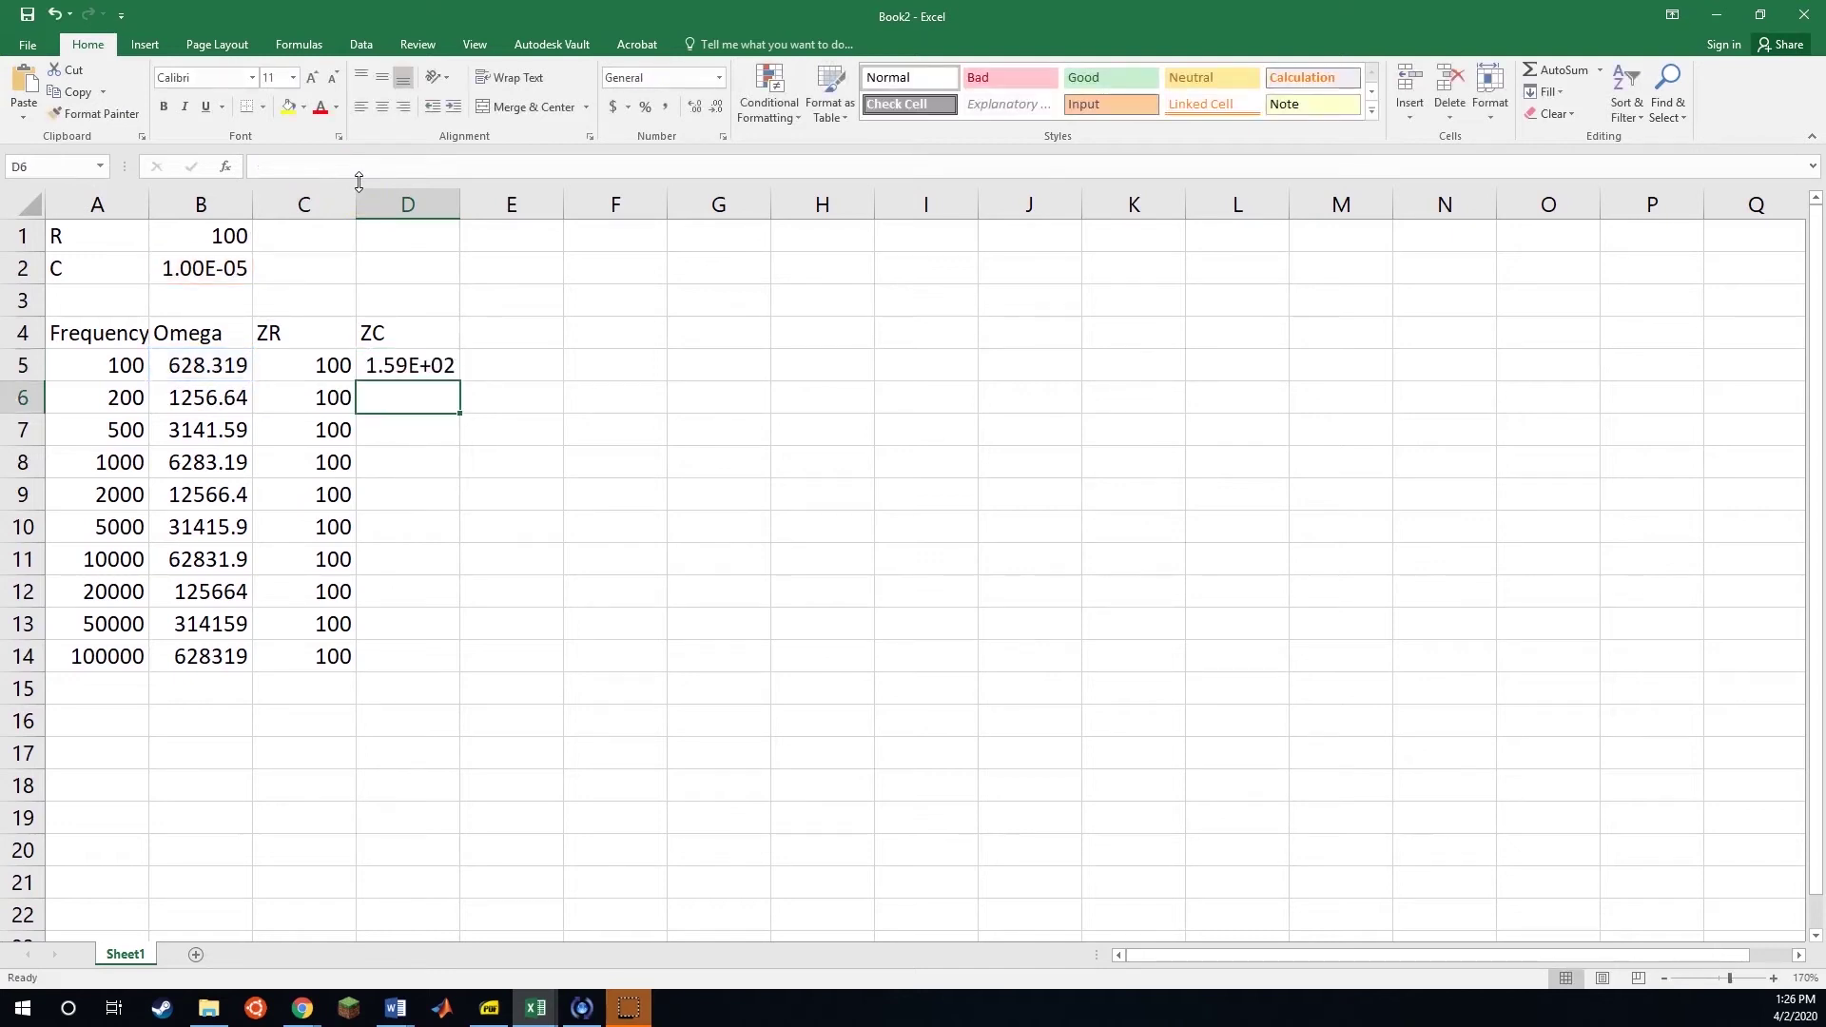
# - Fill the ZC formula down to D14 and confirm D14 still references $B$2
pyautogui.click(410, 364)
pyautogui.moveTo(459, 379); pyautogui.dragTo(456, 681)
pyautogui.click(410, 656)
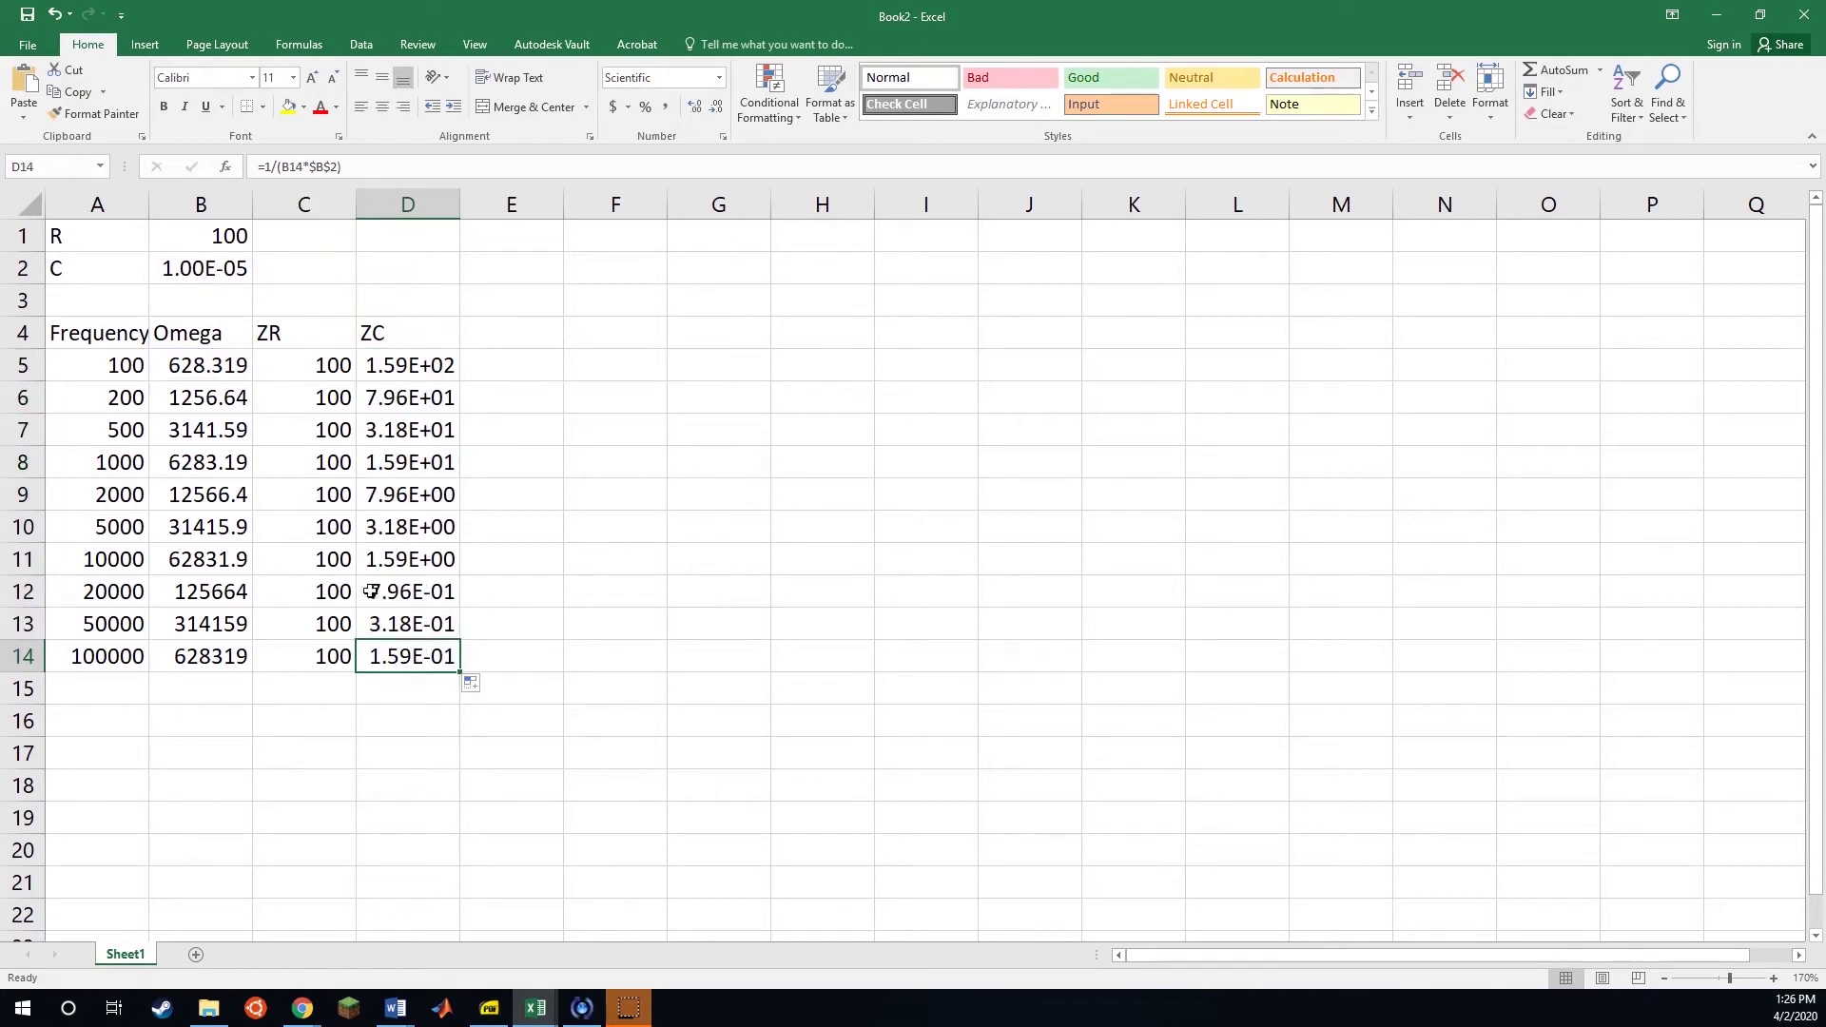
pyautogui.click(360, 173)
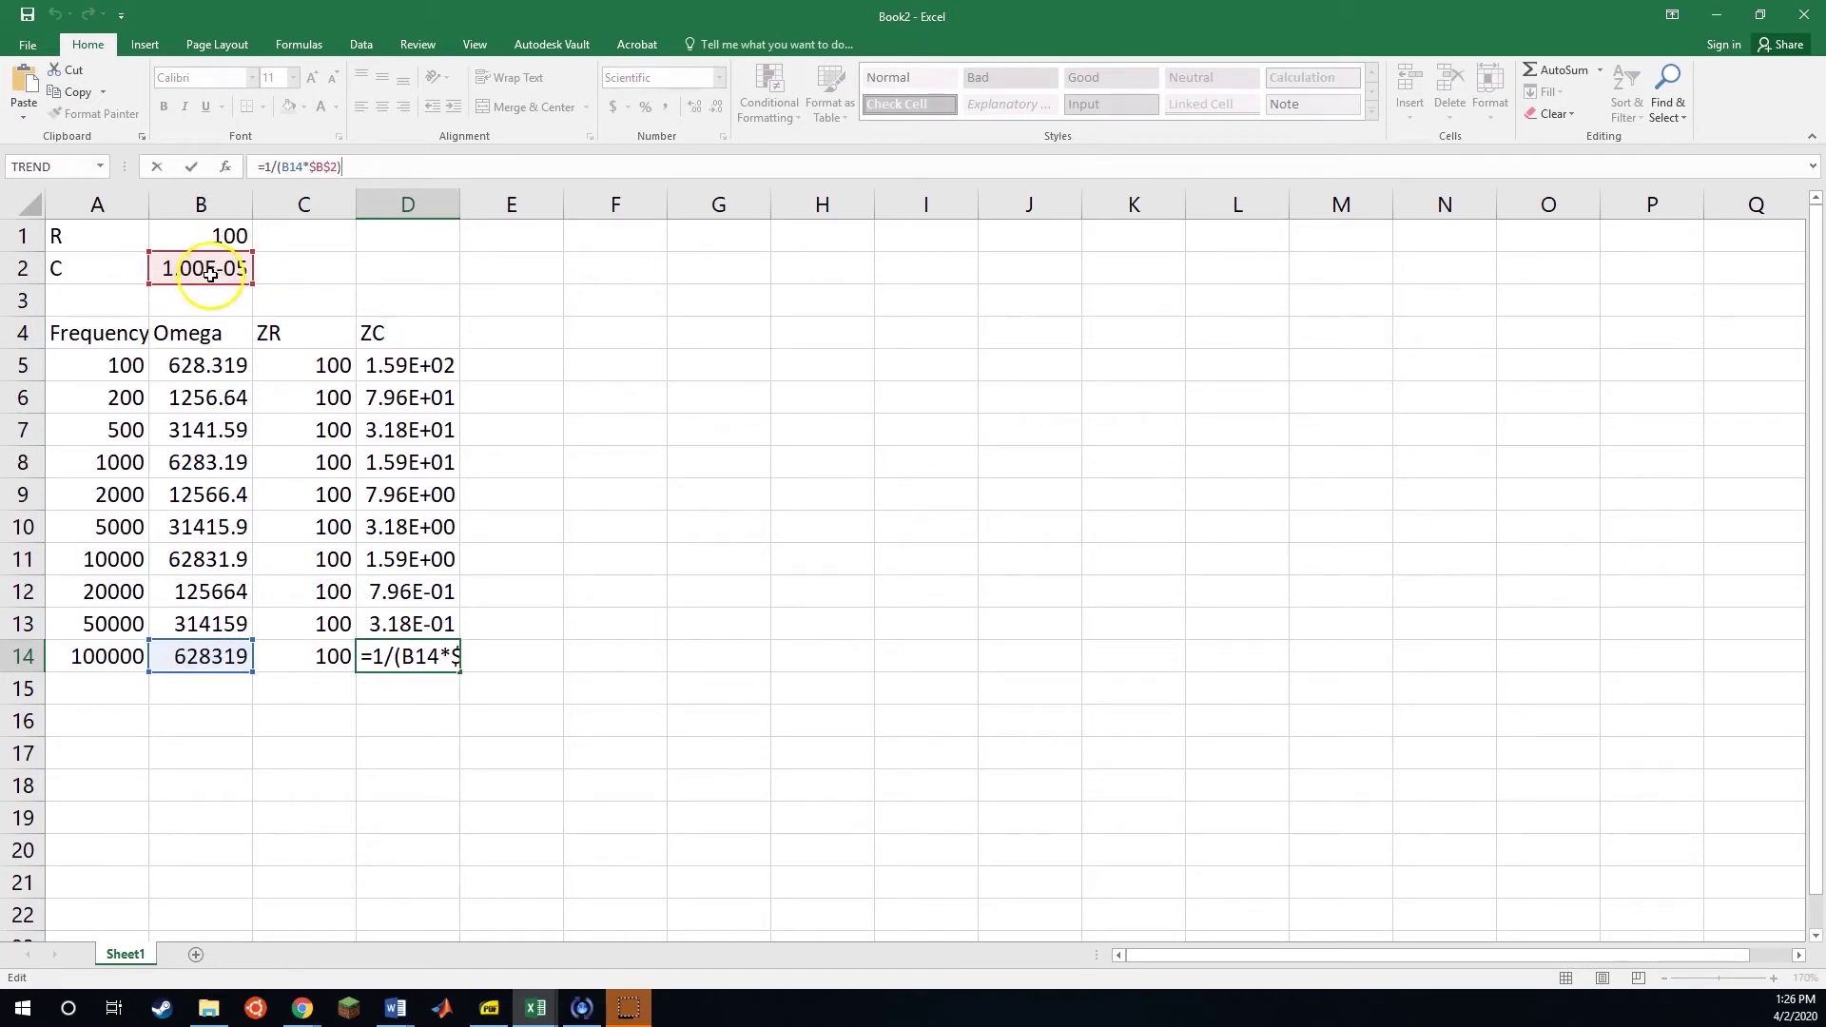
pyautogui.click(487, 561)
pyautogui.click(435, 654)
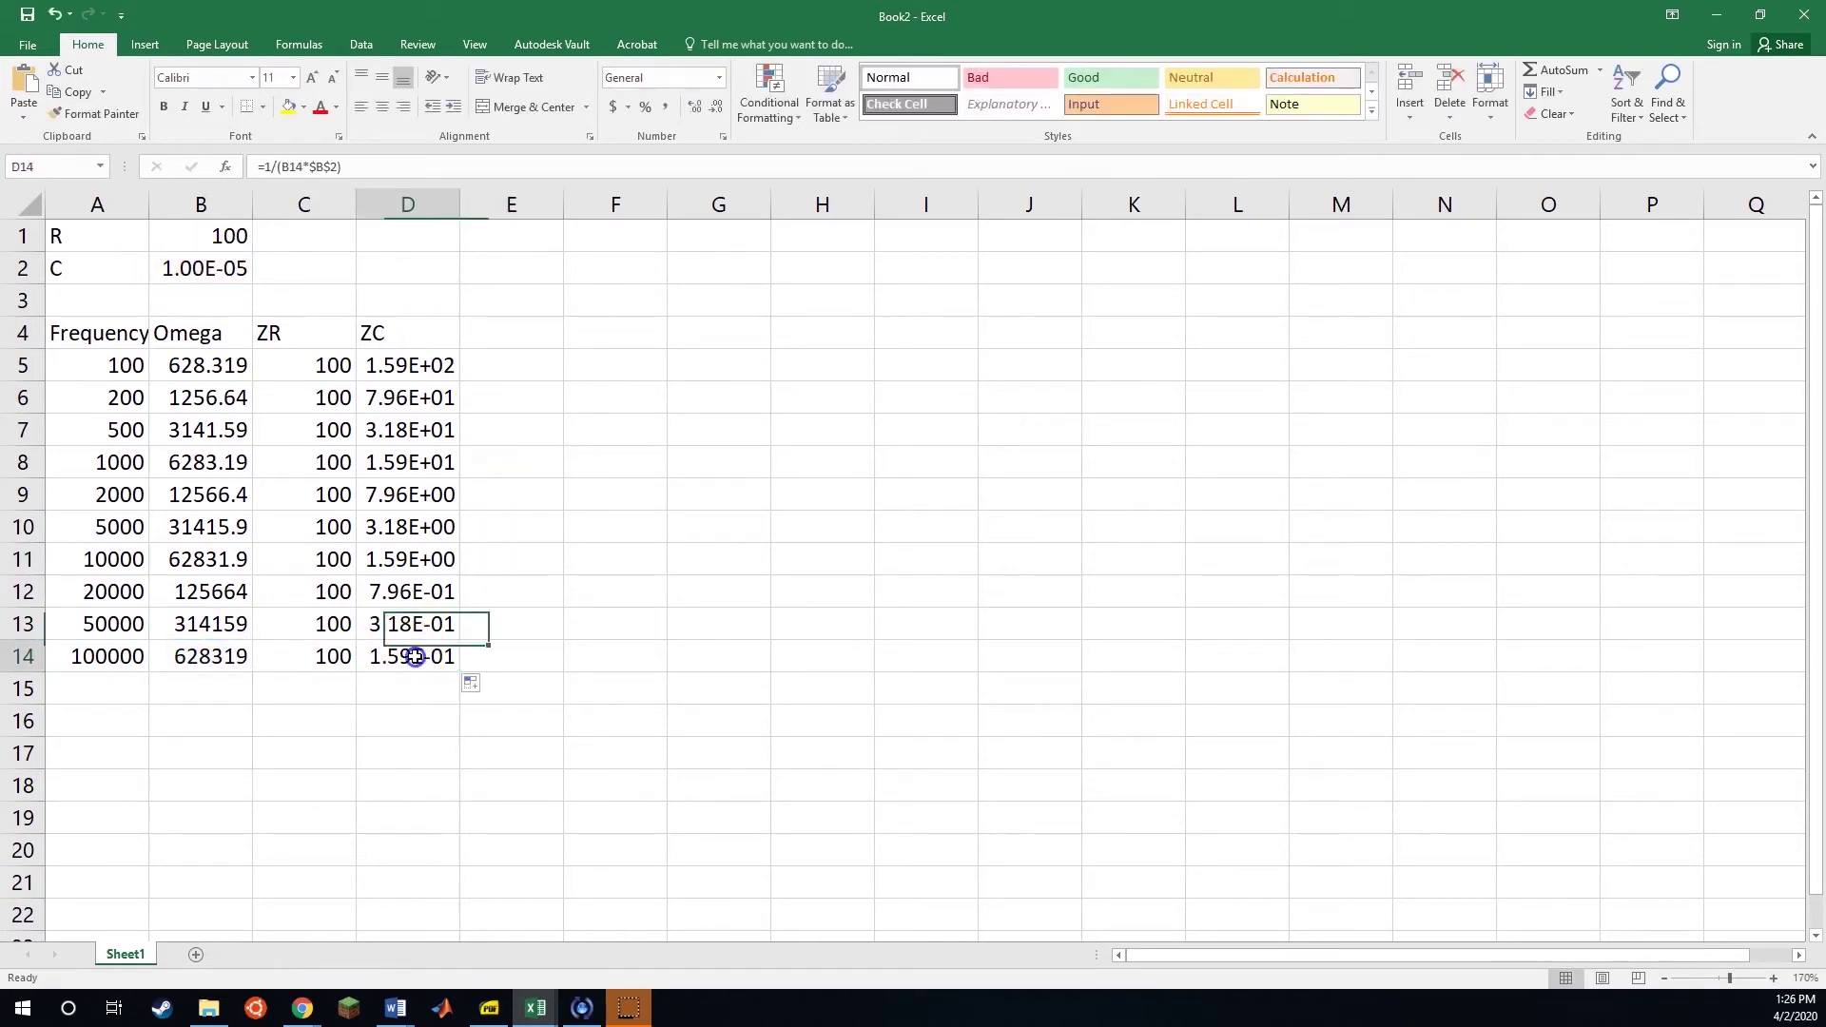
pyautogui.click(417, 367)
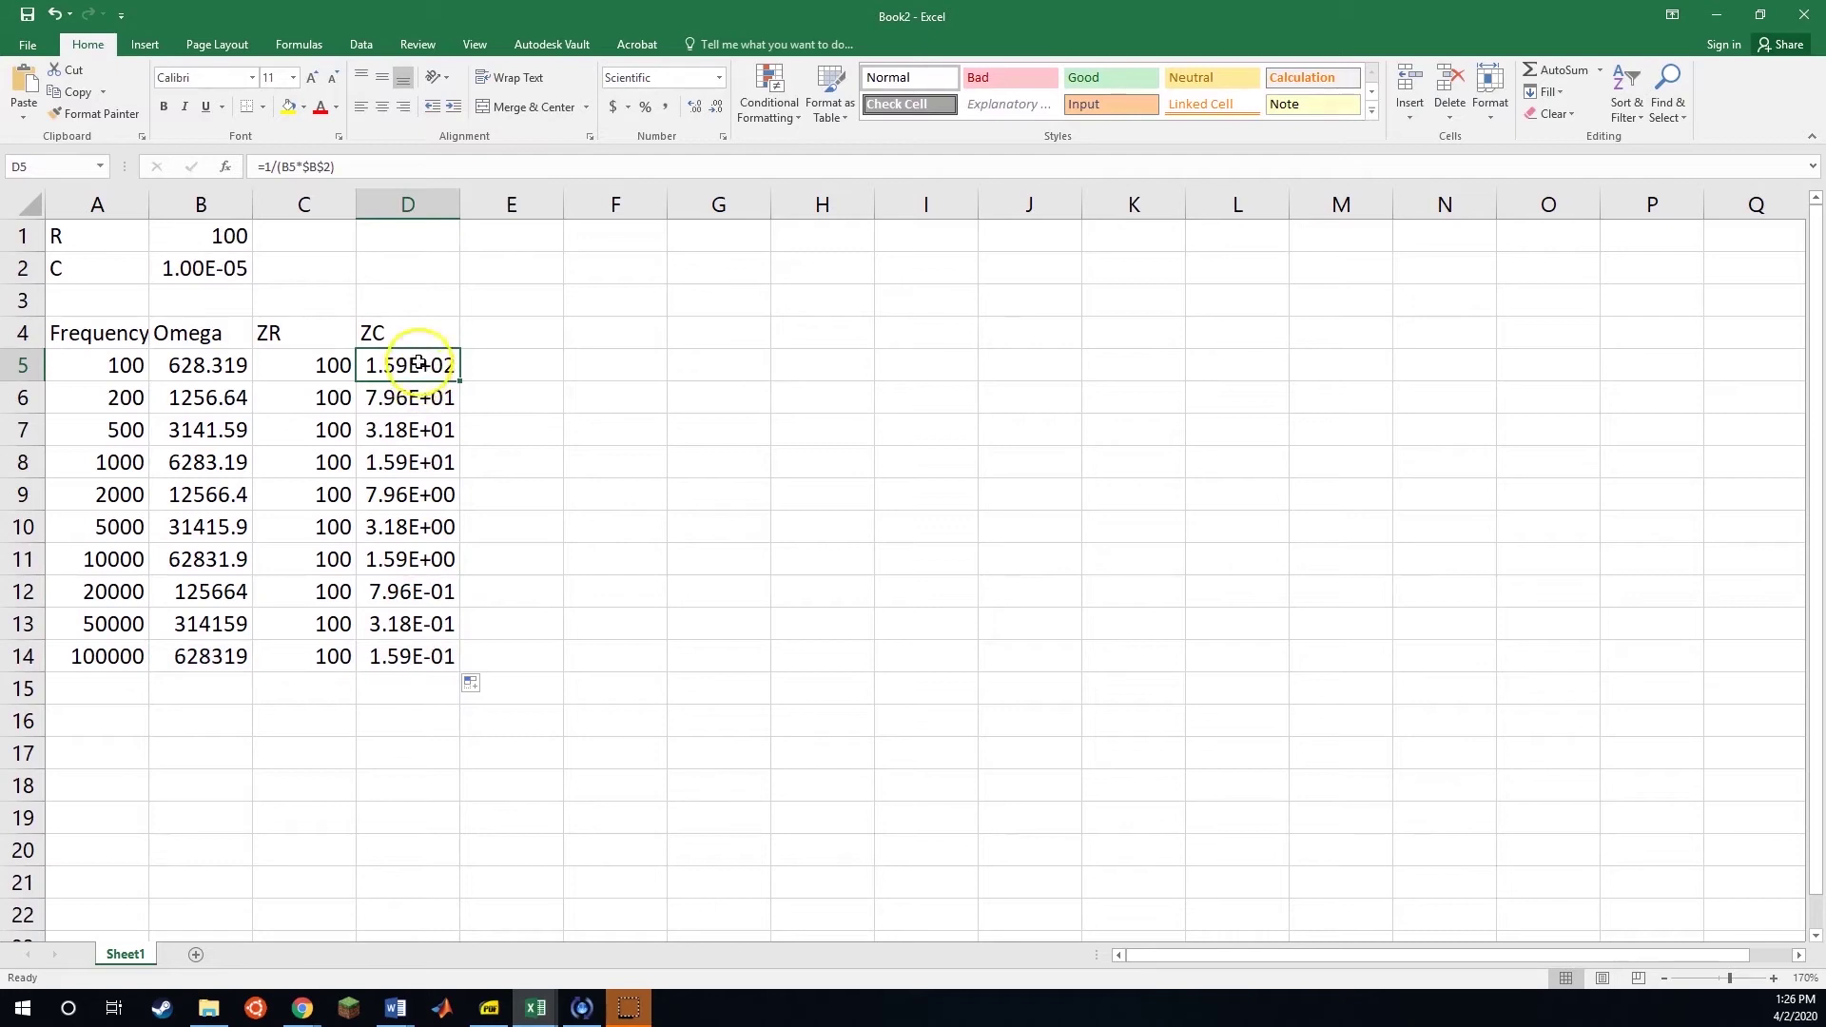
pyautogui.click(400, 658)
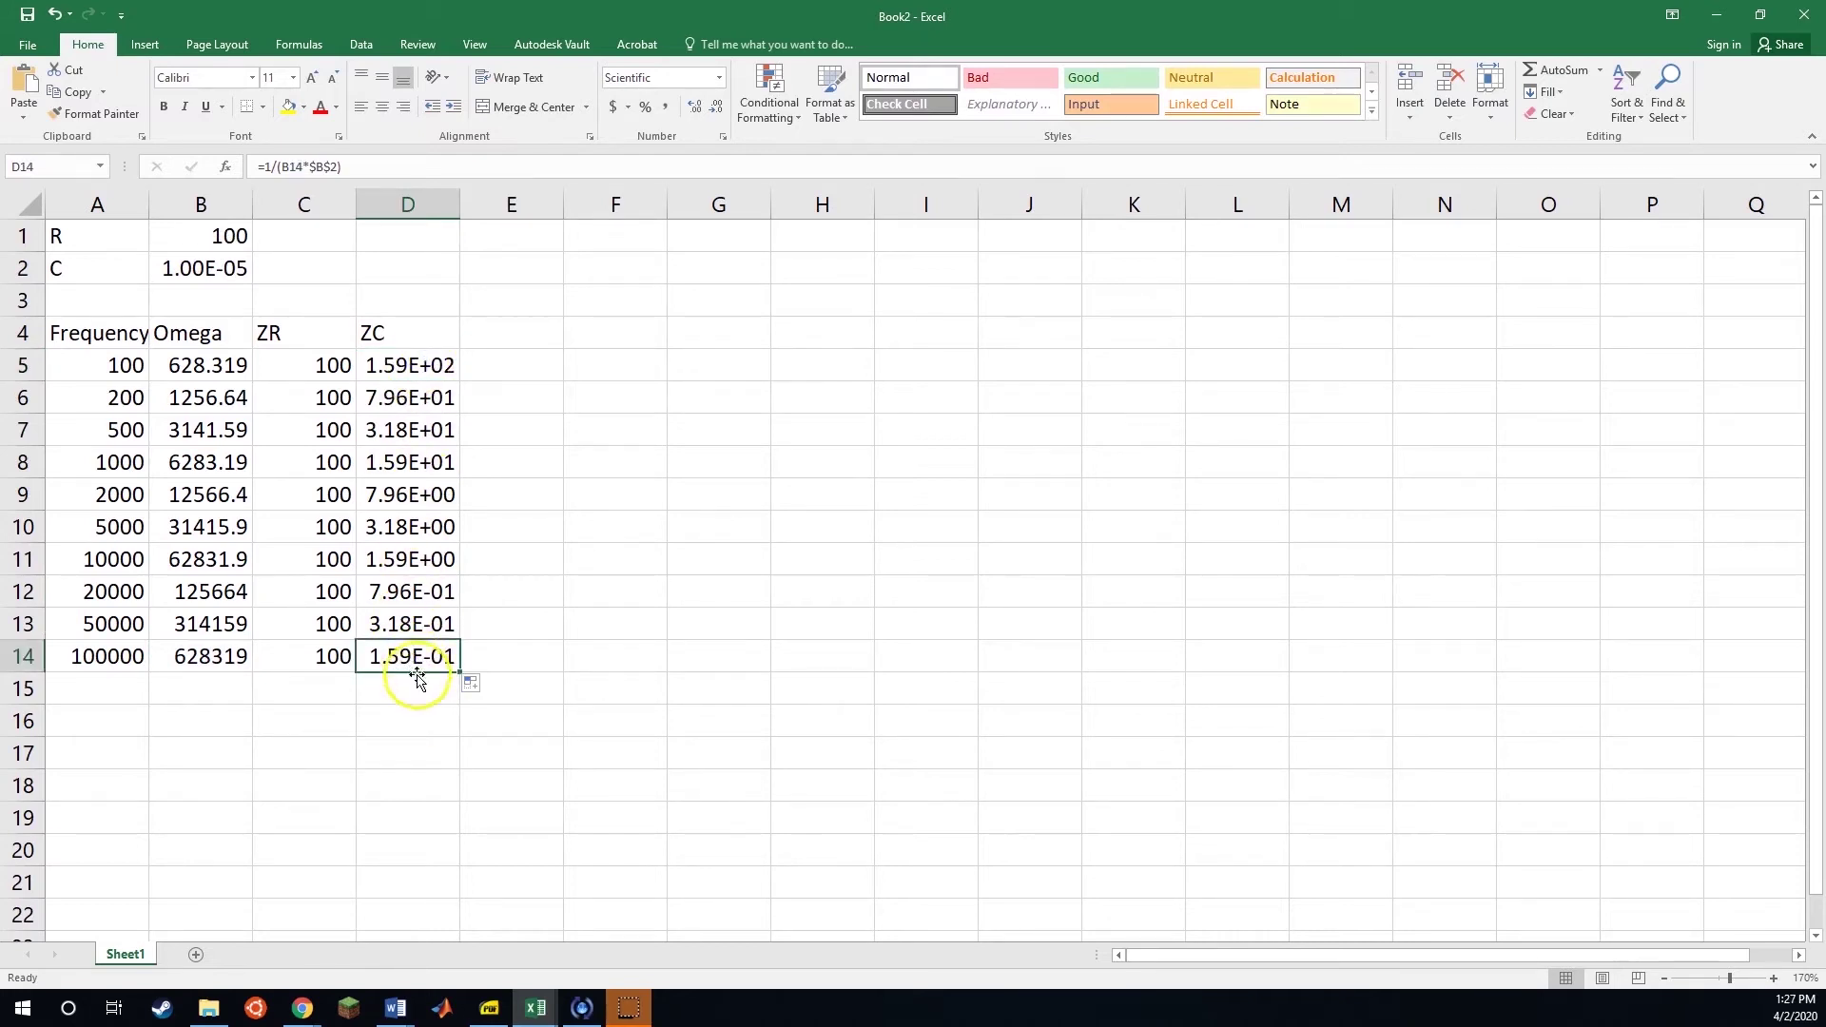
pyautogui.click(415, 666)
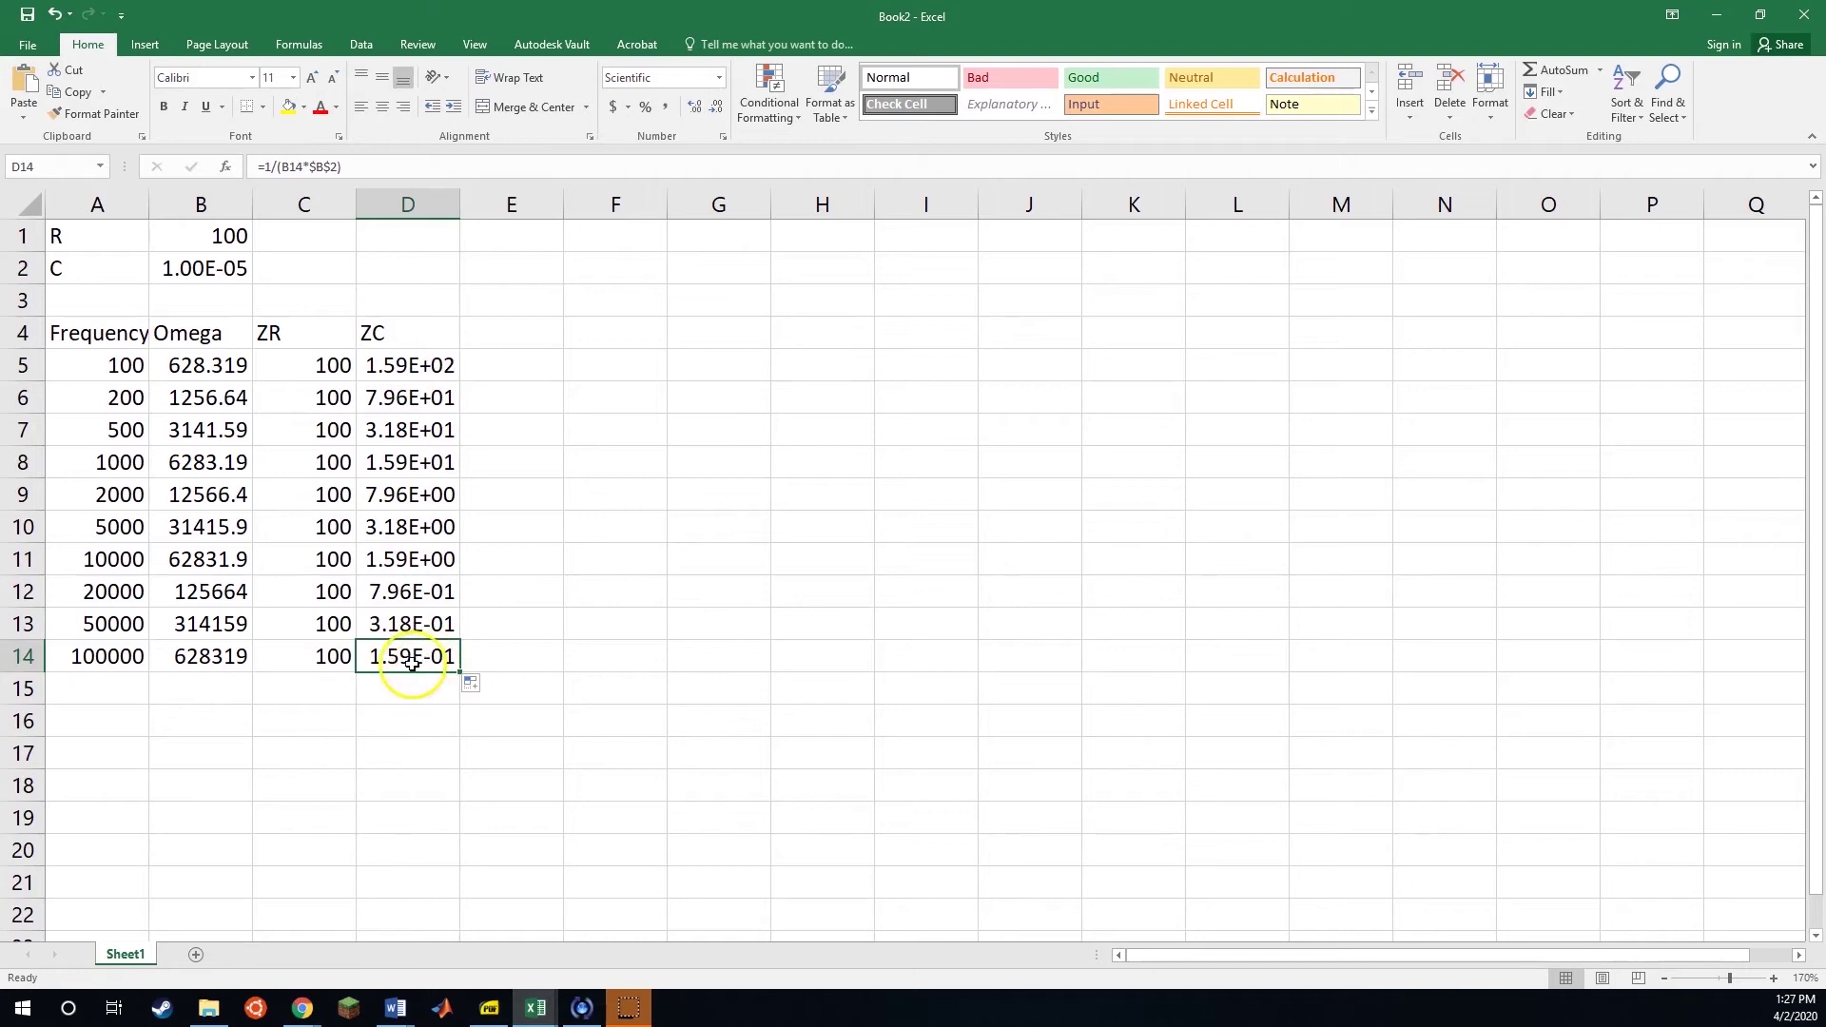
pyautogui.click(521, 340)
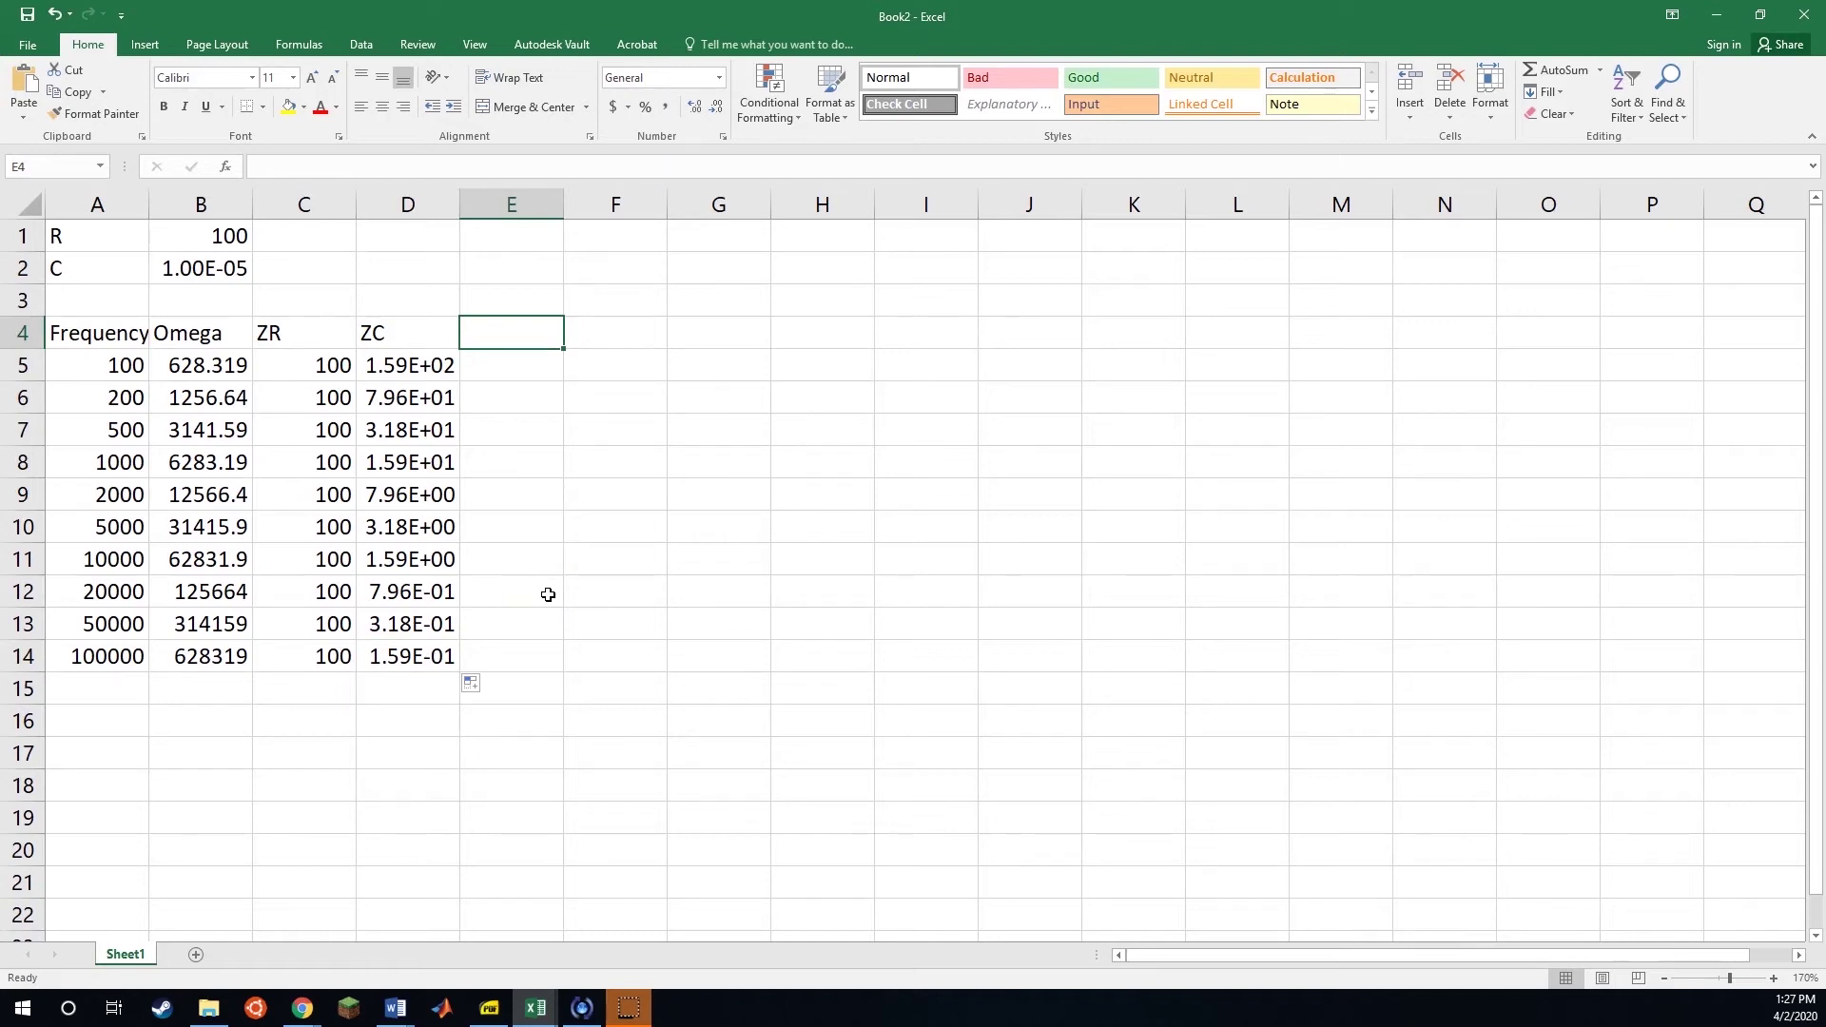
# - Add the heading Ztot in E4
pyautogui.write('Ztot')
pyautogui.press('Return')
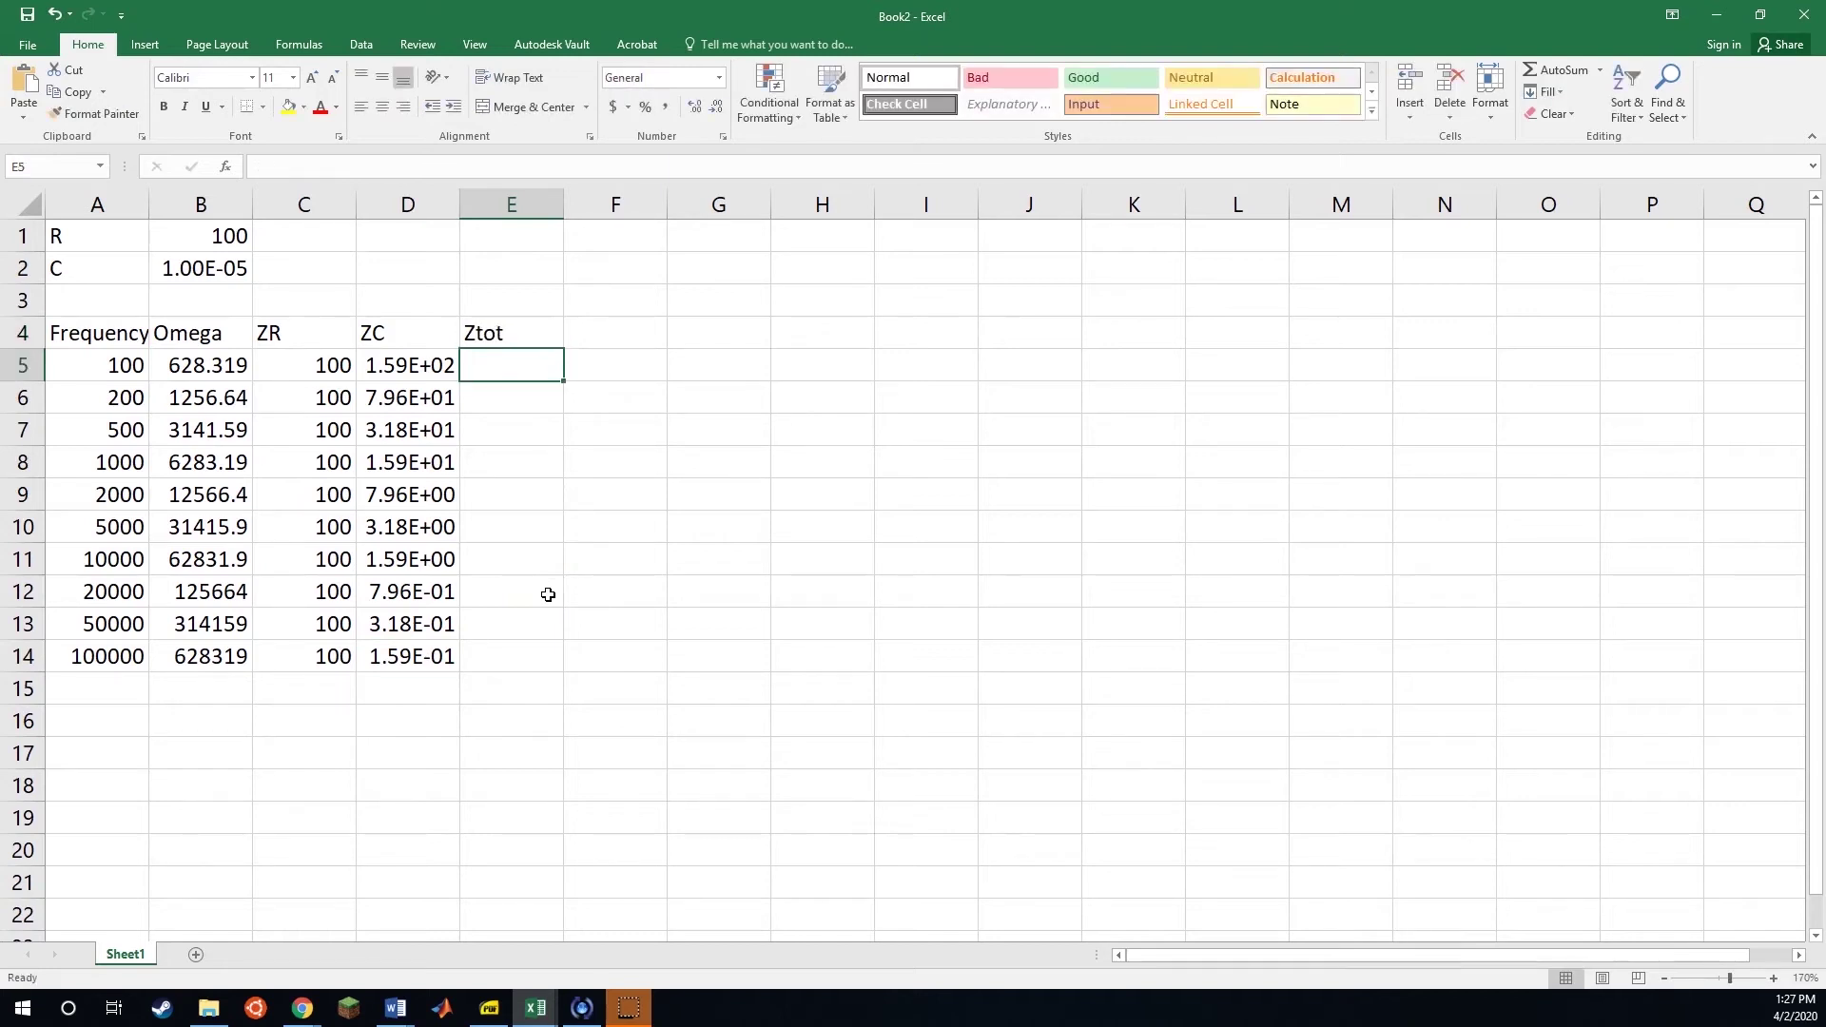
pyautogui.press('Up')
pyautogui.press('Down')
pyautogui.moveTo(301, 331); pyautogui.dragTo(303, 659)
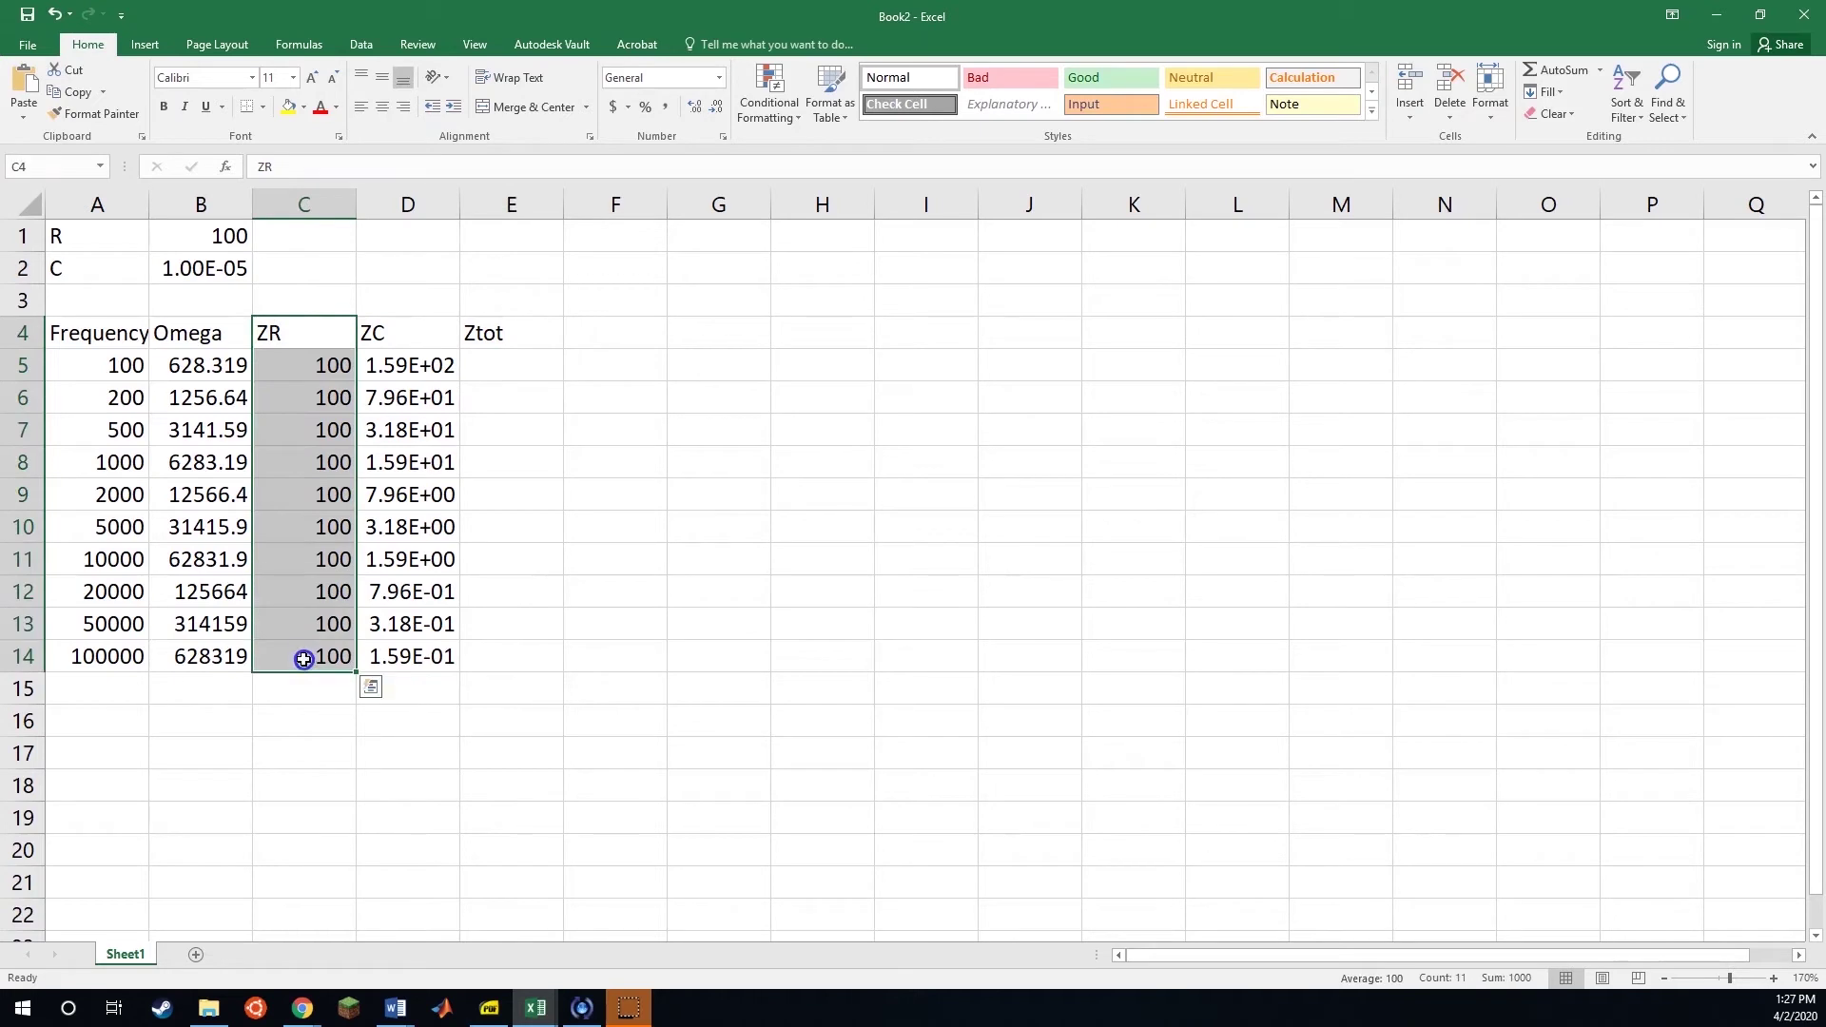
pyautogui.moveTo(380, 333); pyautogui.dragTo(379, 652)
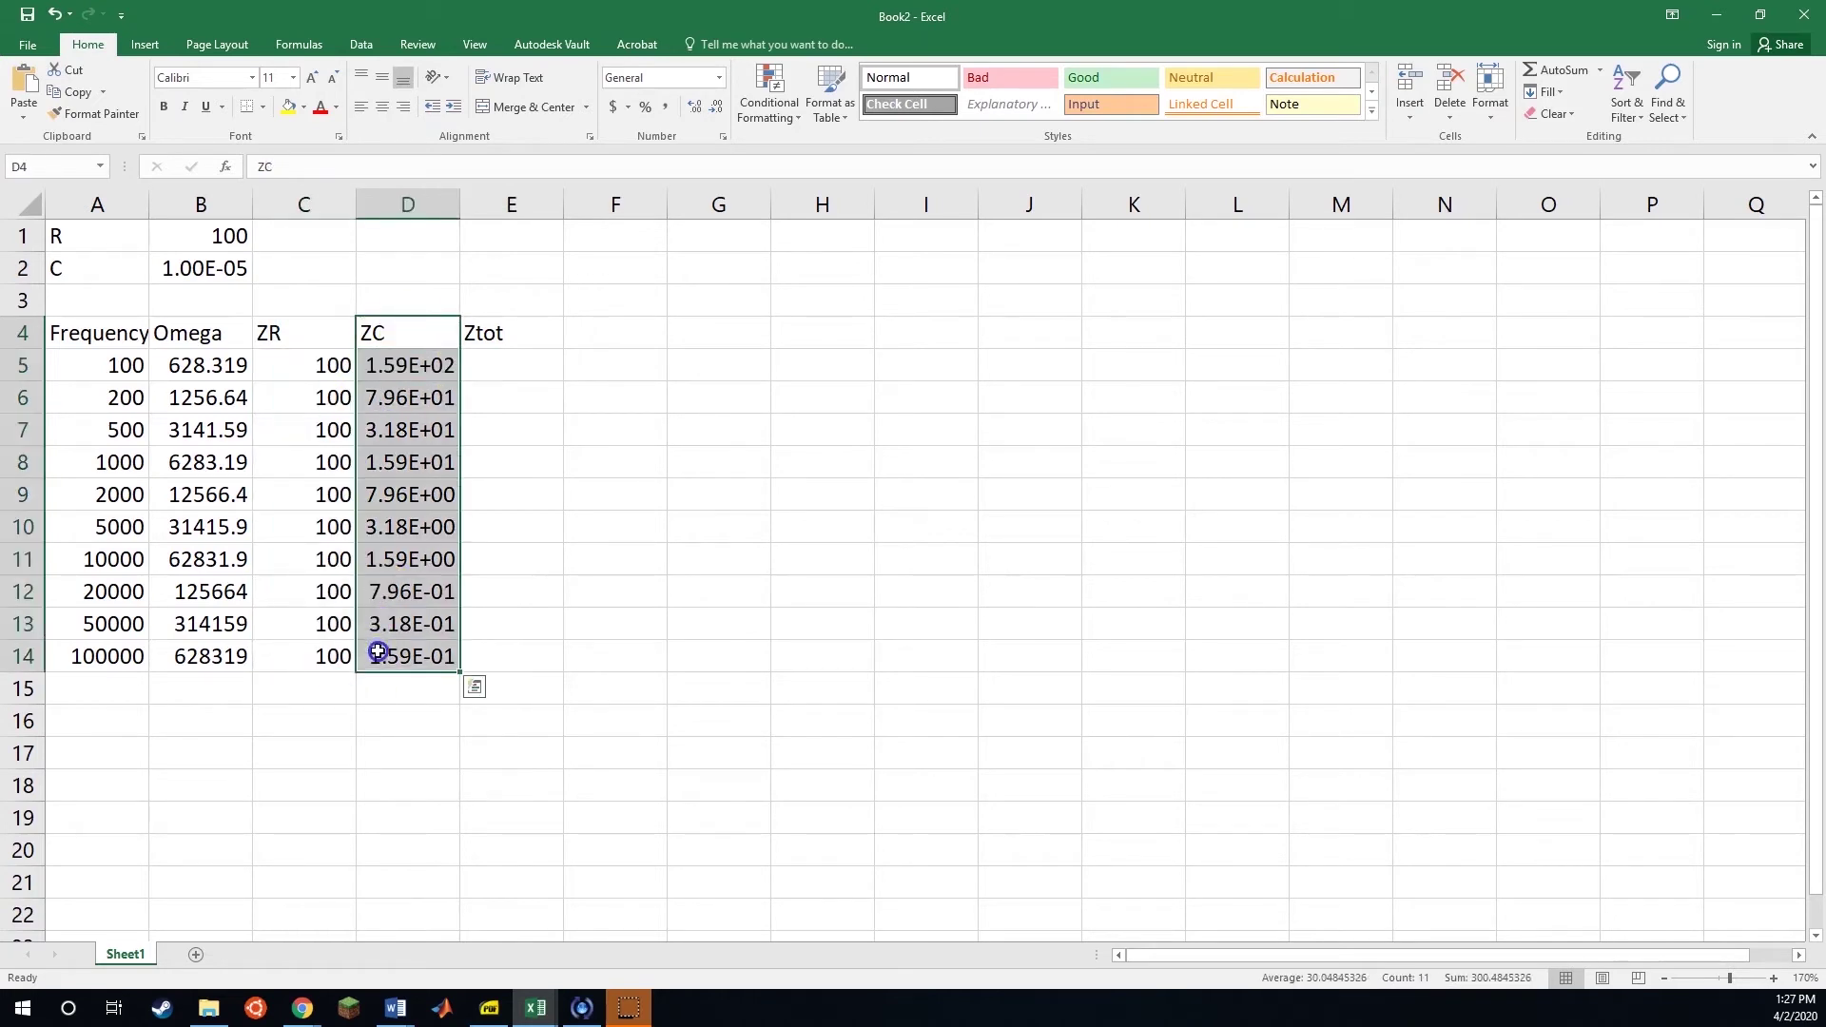
# - Enter =SQRT(C5^2+D5^2) in E5
pyautogui.click(497, 364)
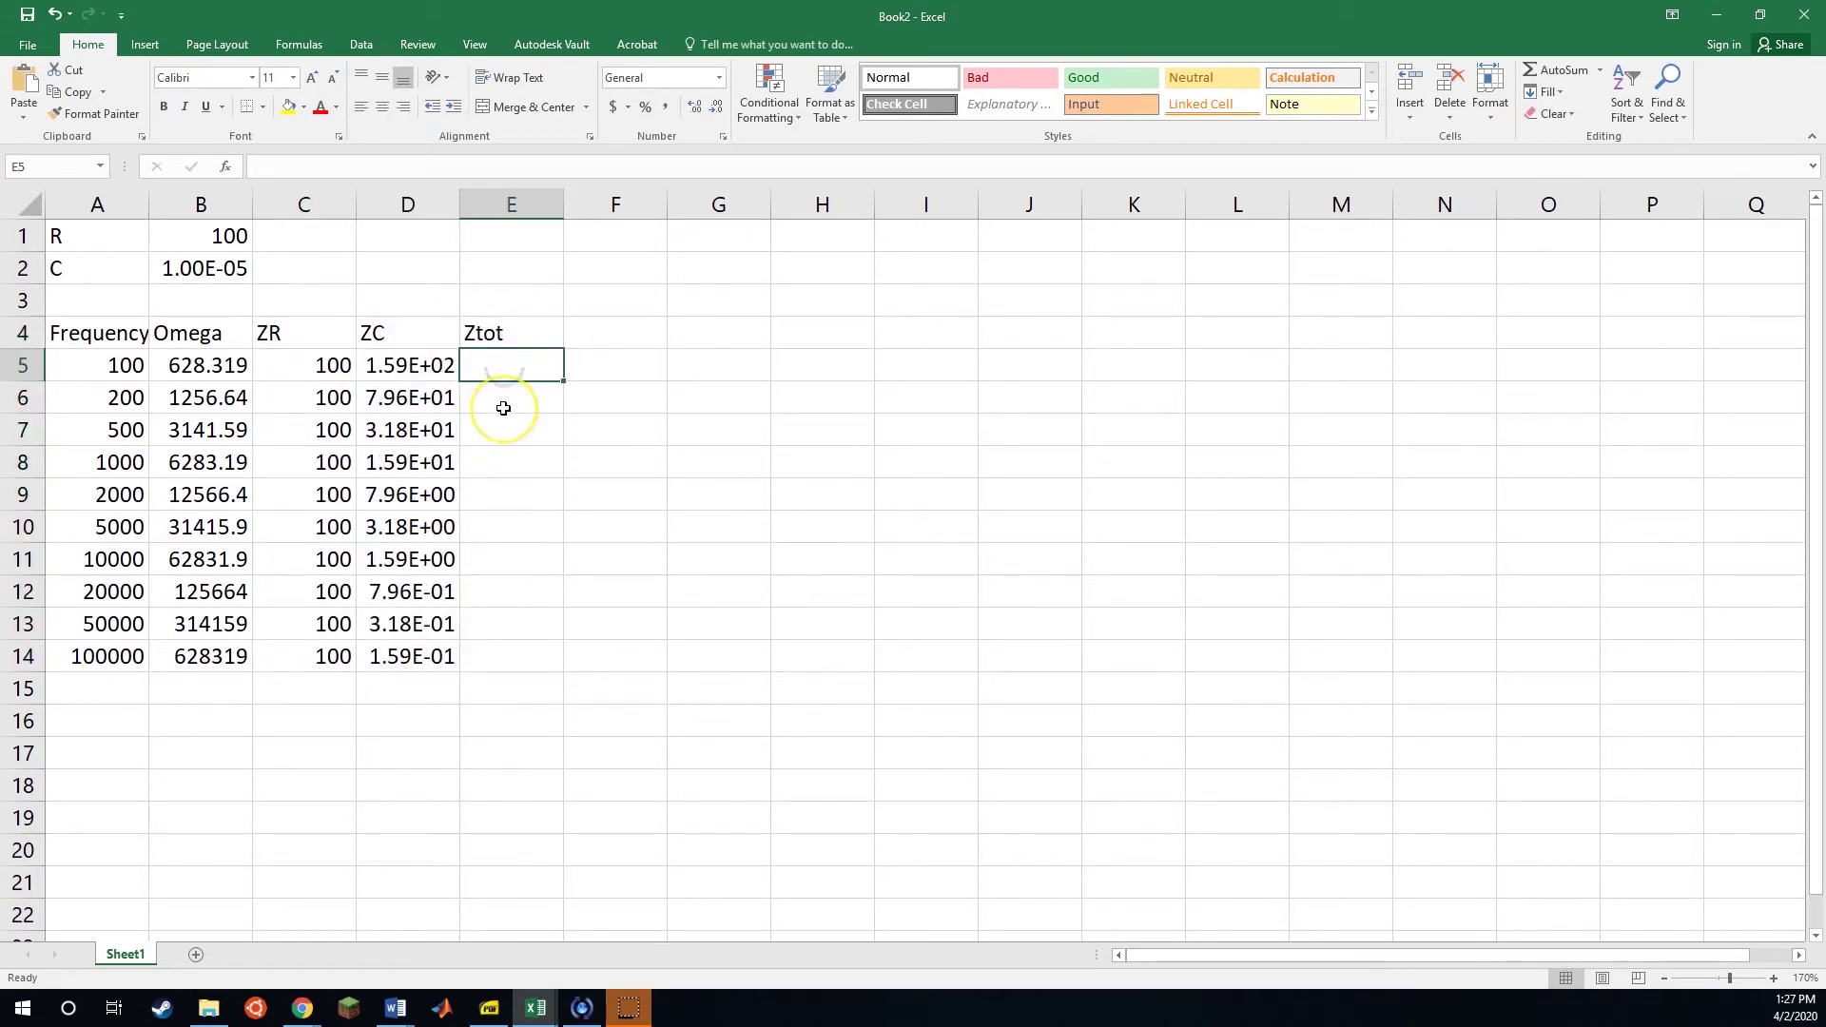
pyautogui.write('=')
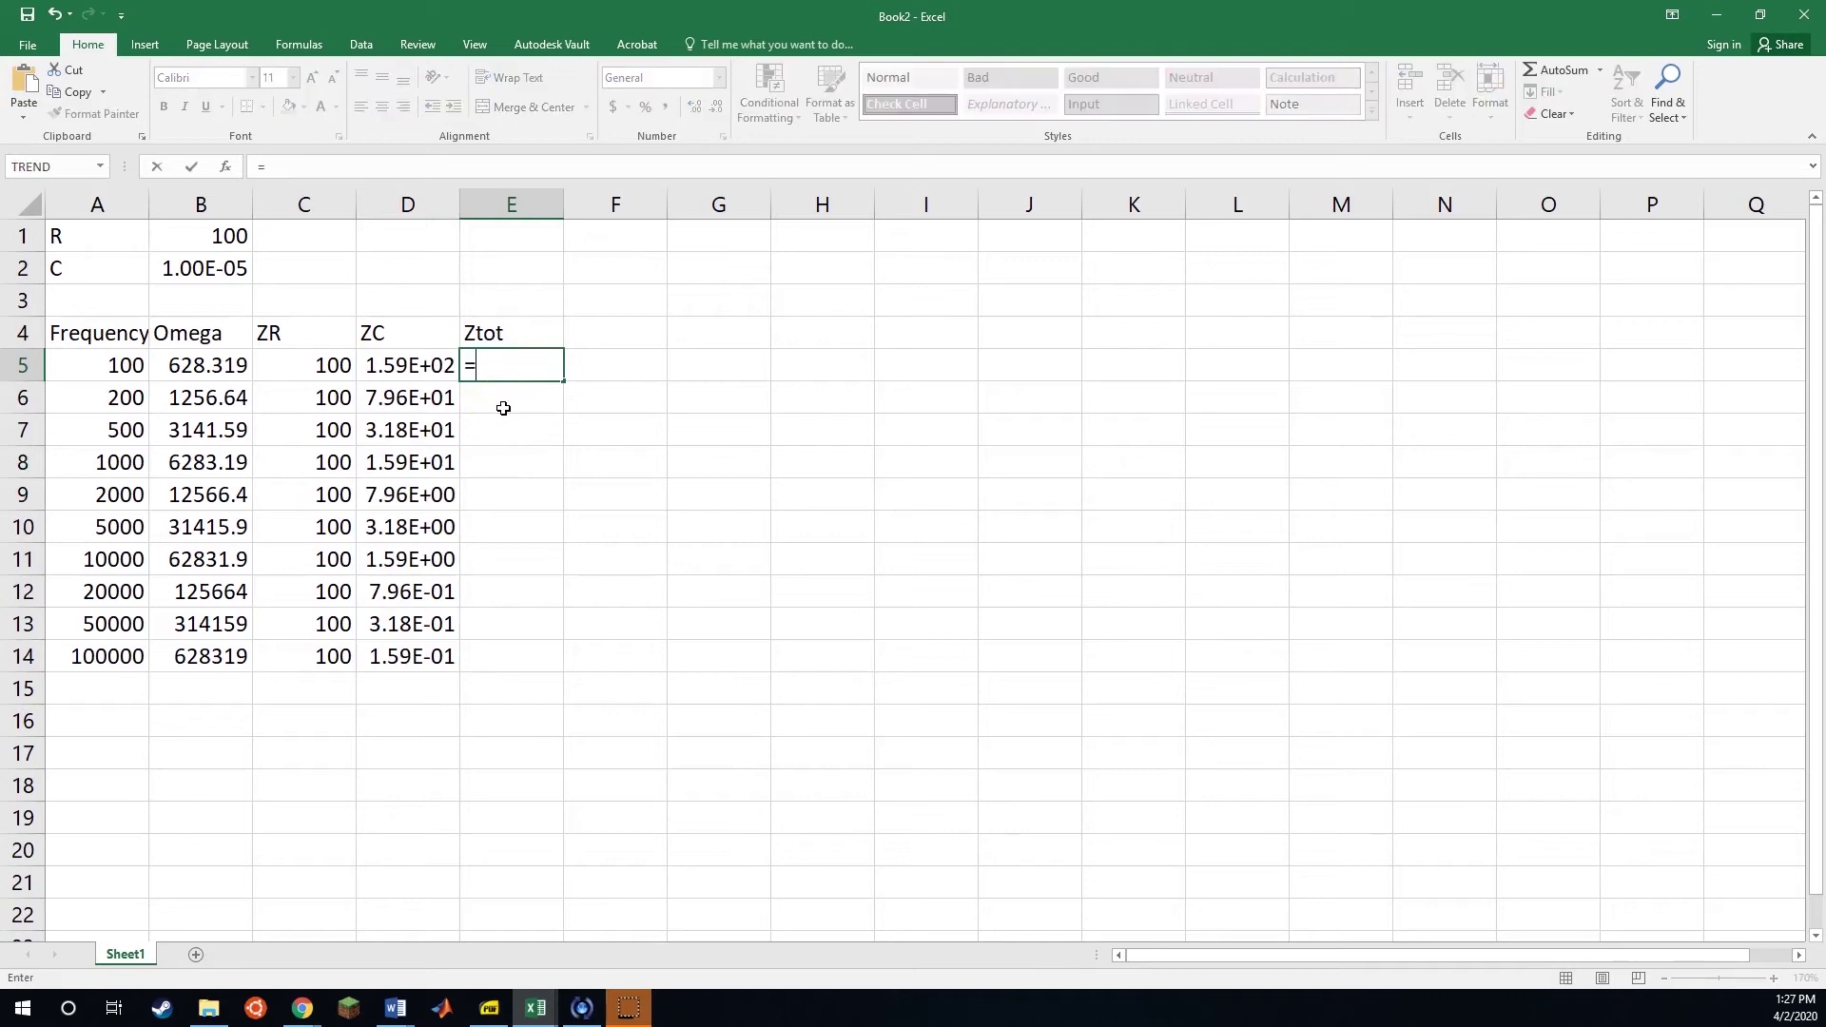
pyautogui.write('sqrt(')
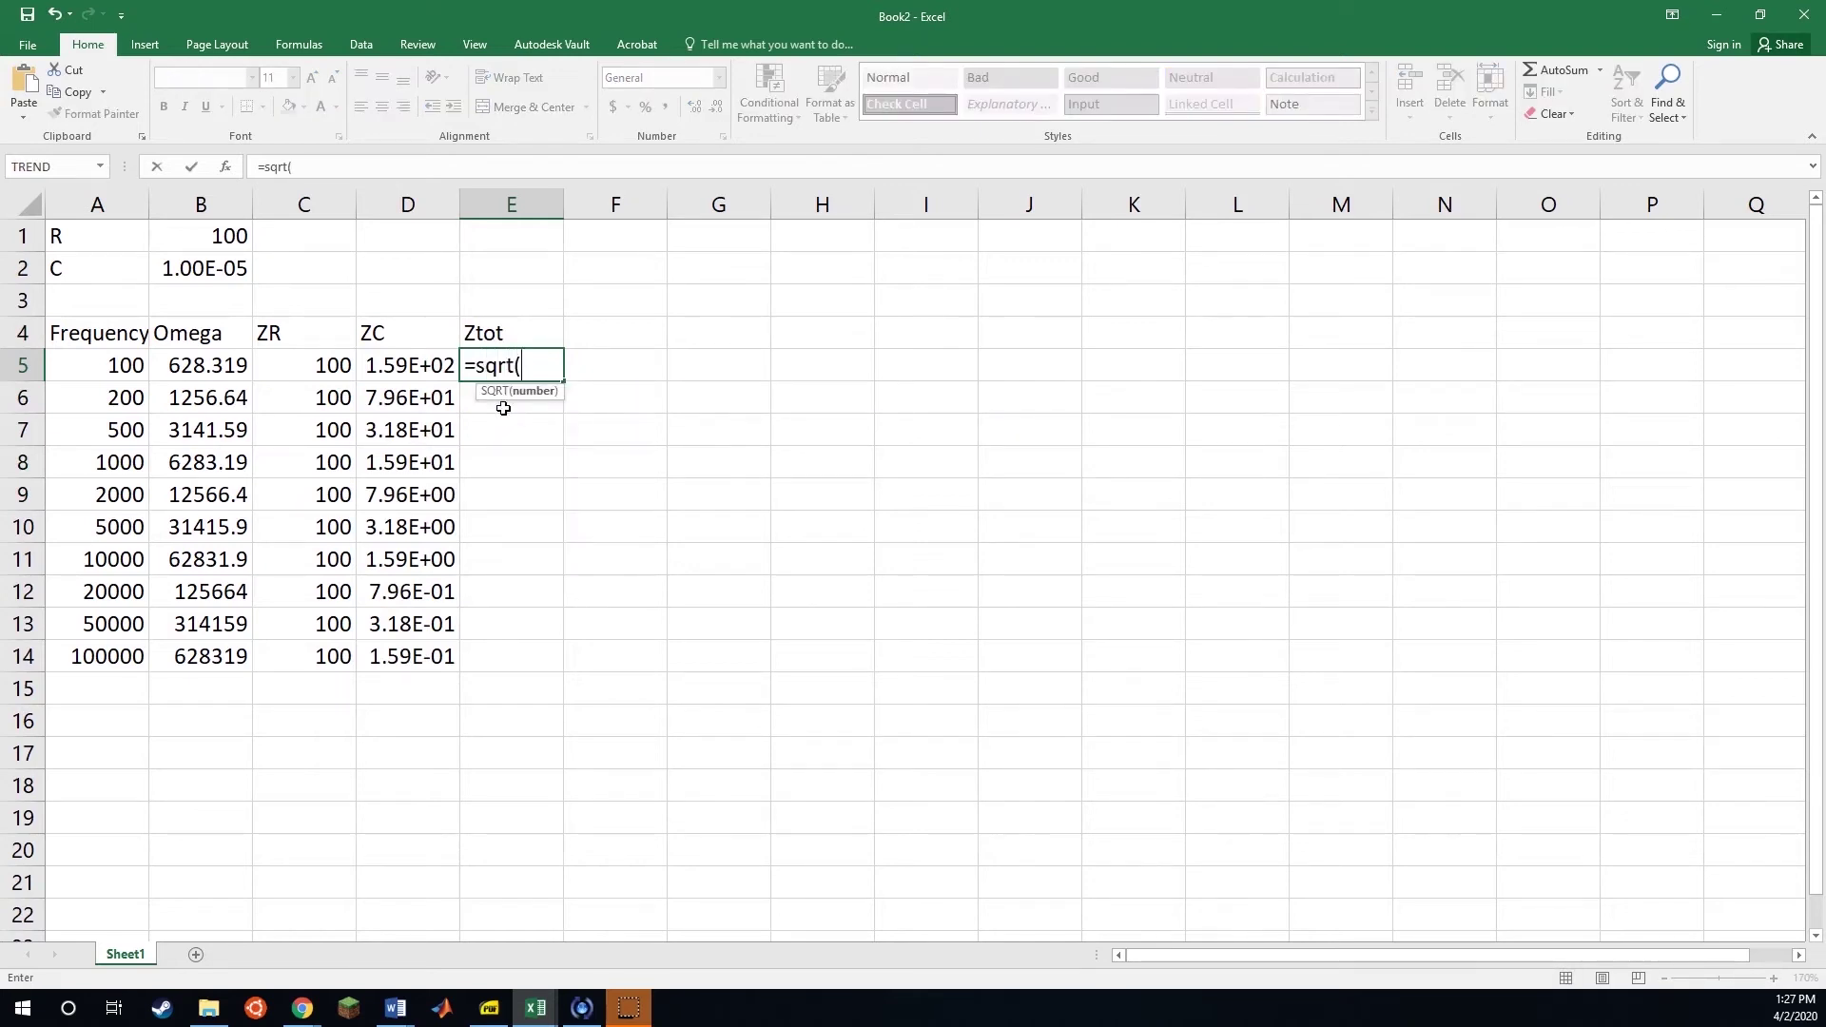
pyautogui.press('Left')
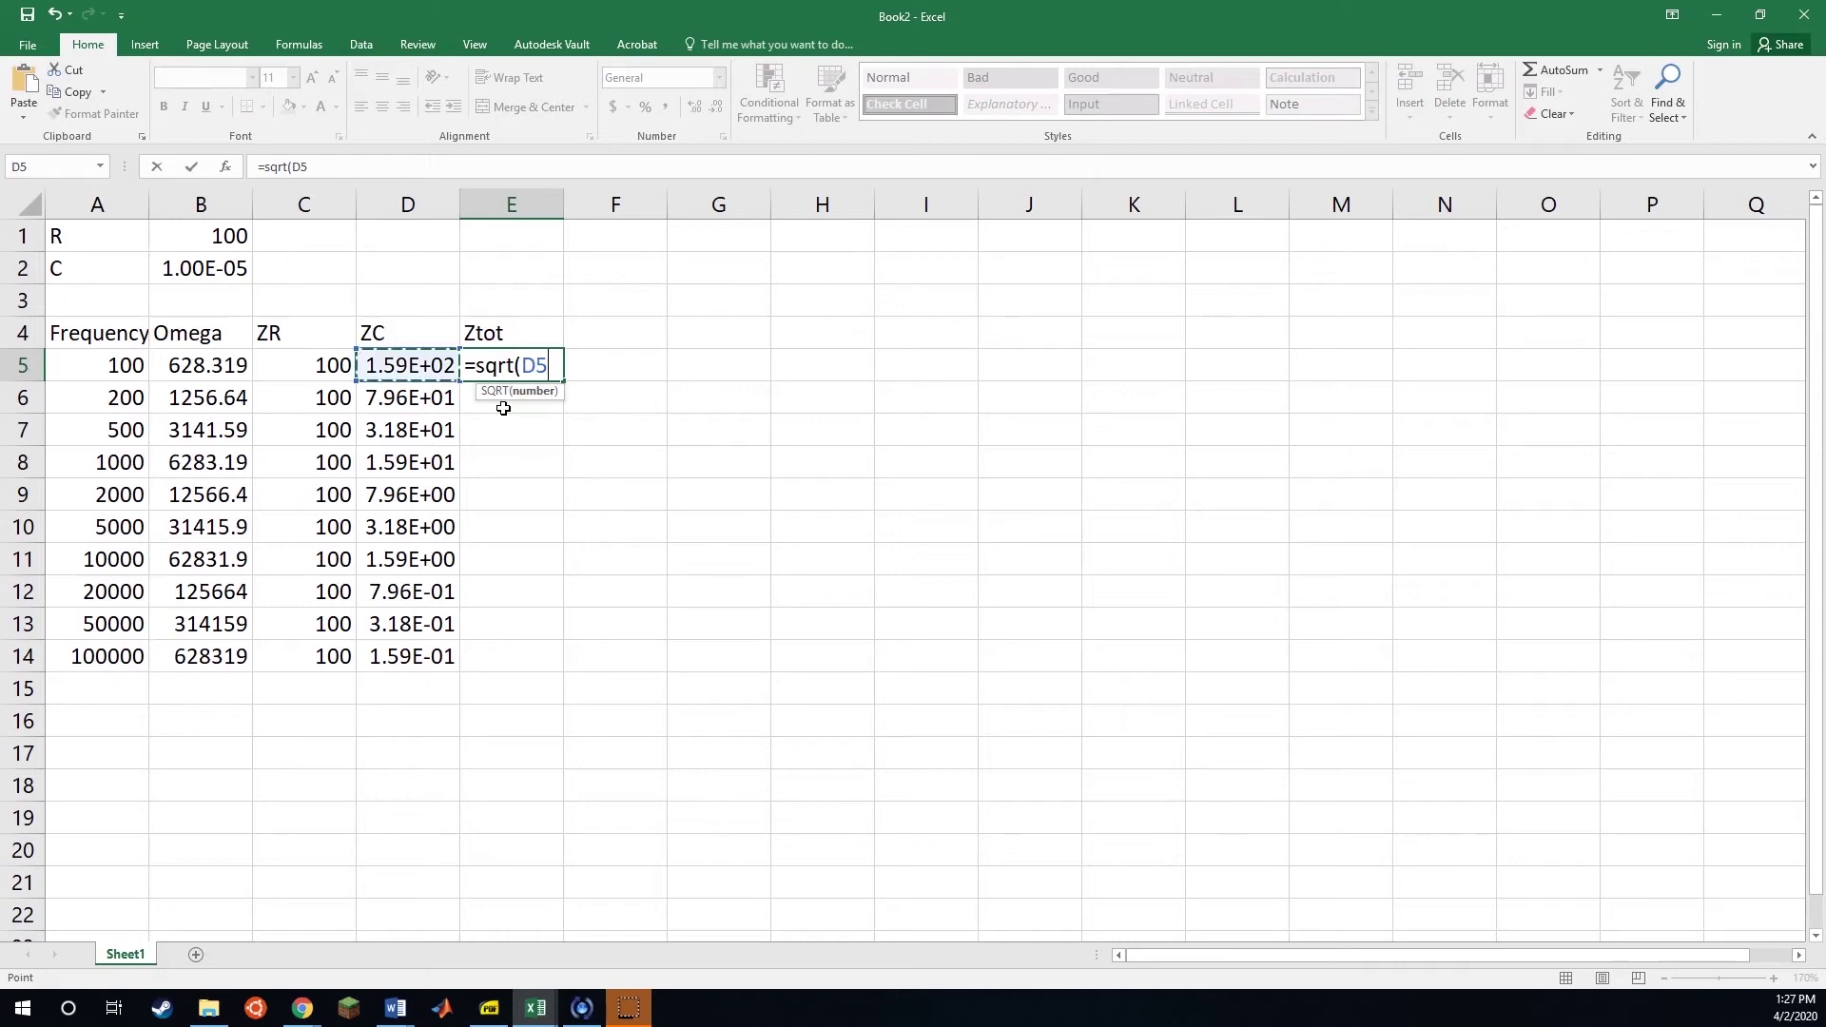
pyautogui.press('Left')
pyautogui.write('^2+')
pyautogui.press('Left')
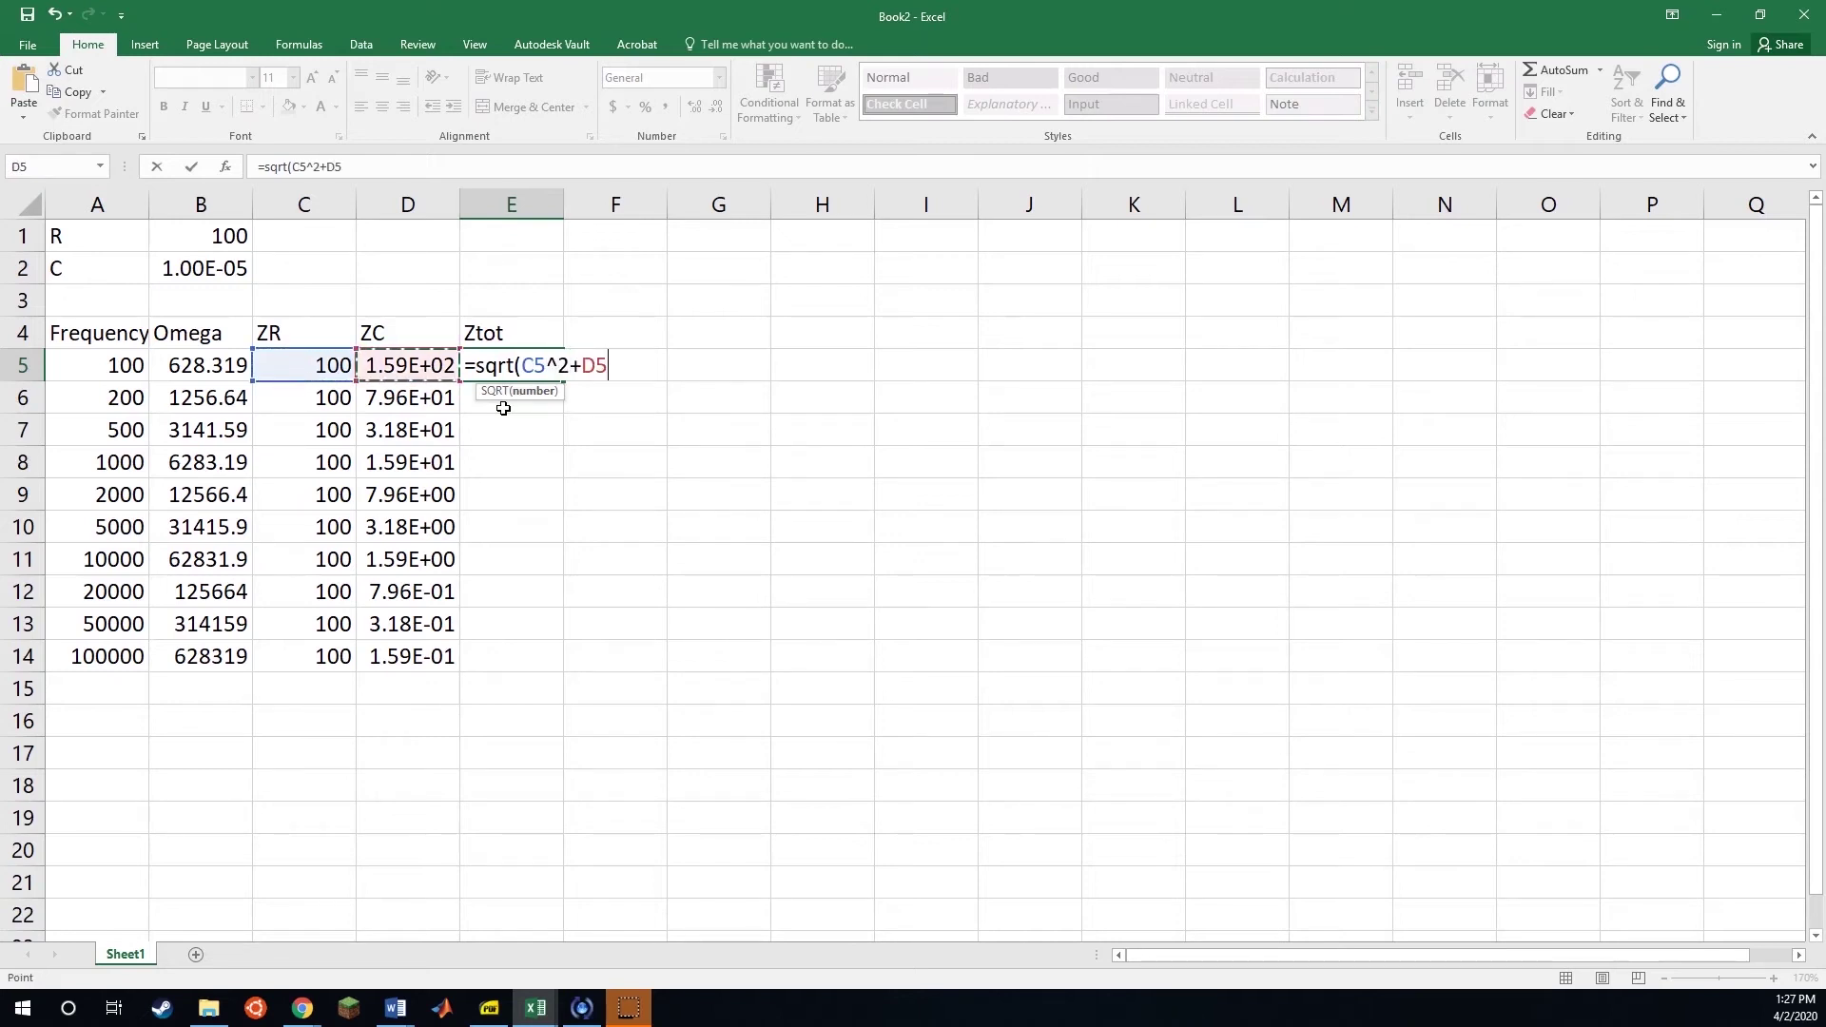
pyautogui.write('^2)')
pyautogui.press('Return')
# - Copy the Ztot formula down to E14, giving 187.964 down to 100
pyautogui.click(556, 373)
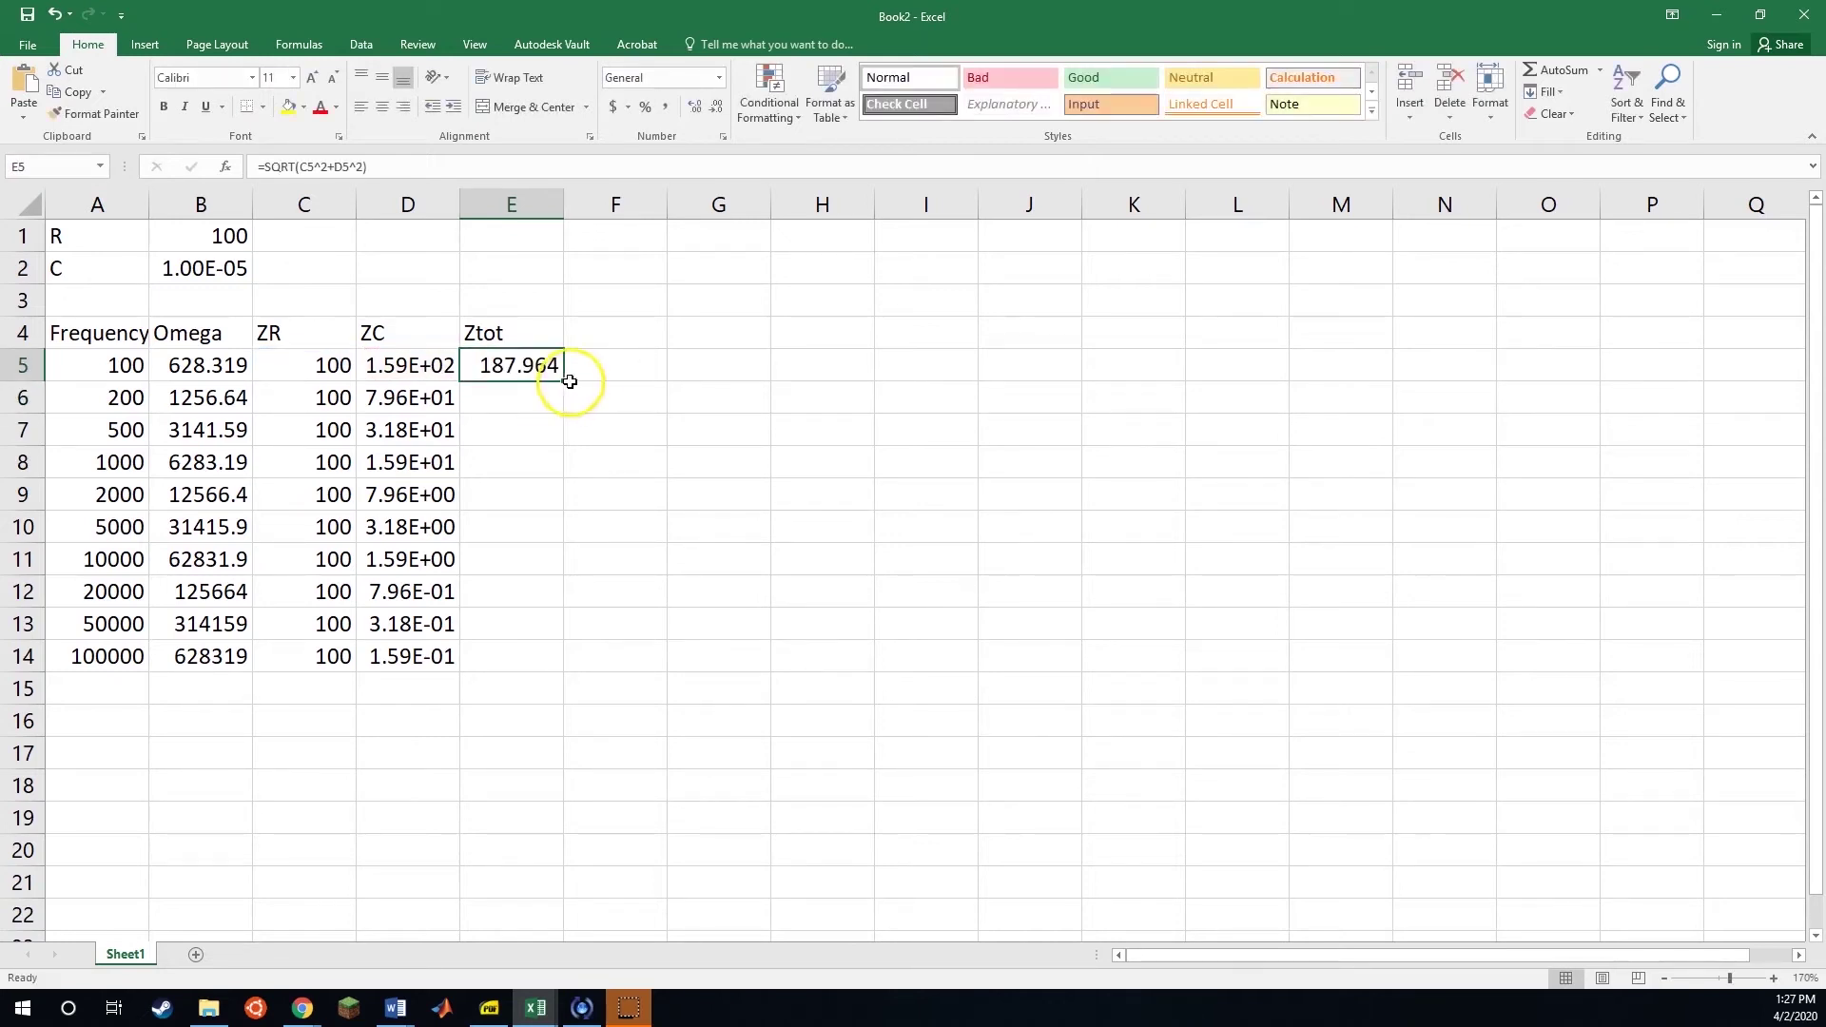
pyautogui.moveTo(563, 380); pyautogui.dragTo(550, 664)
pyautogui.click(599, 526)
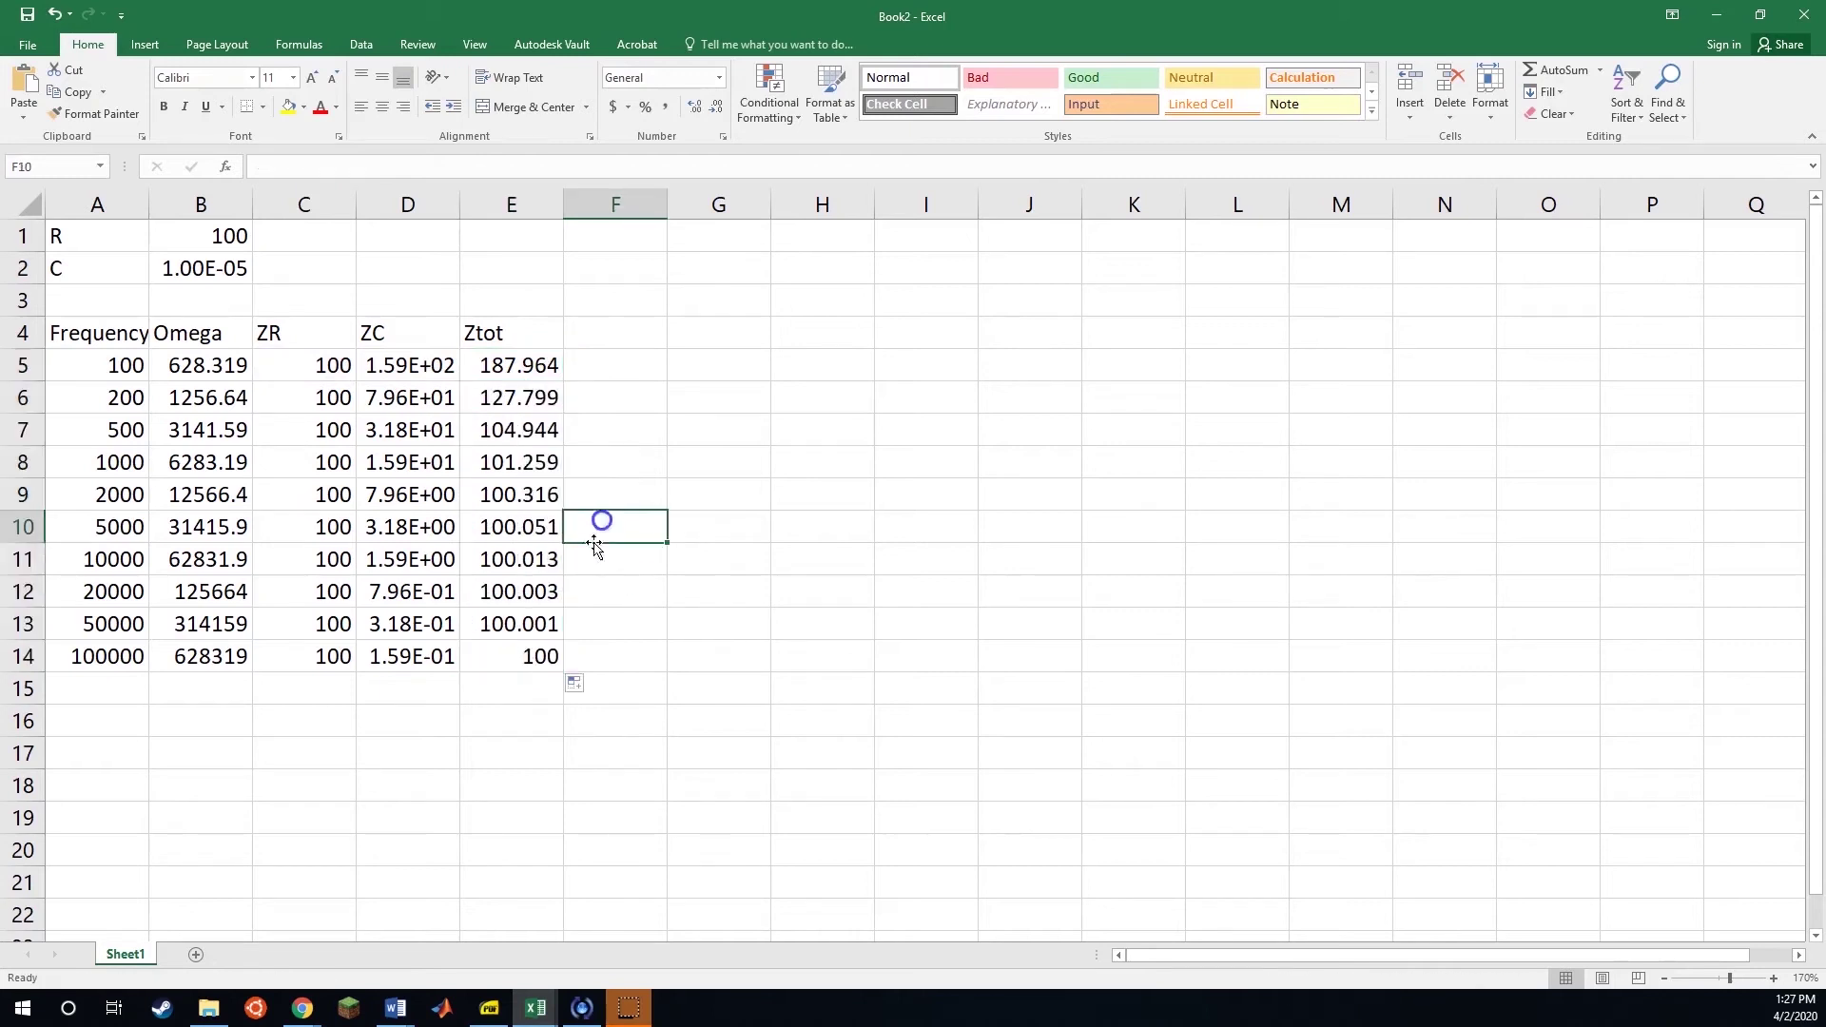
pyautogui.click(539, 659)
pyautogui.moveTo(509, 368); pyautogui.dragTo(523, 652)
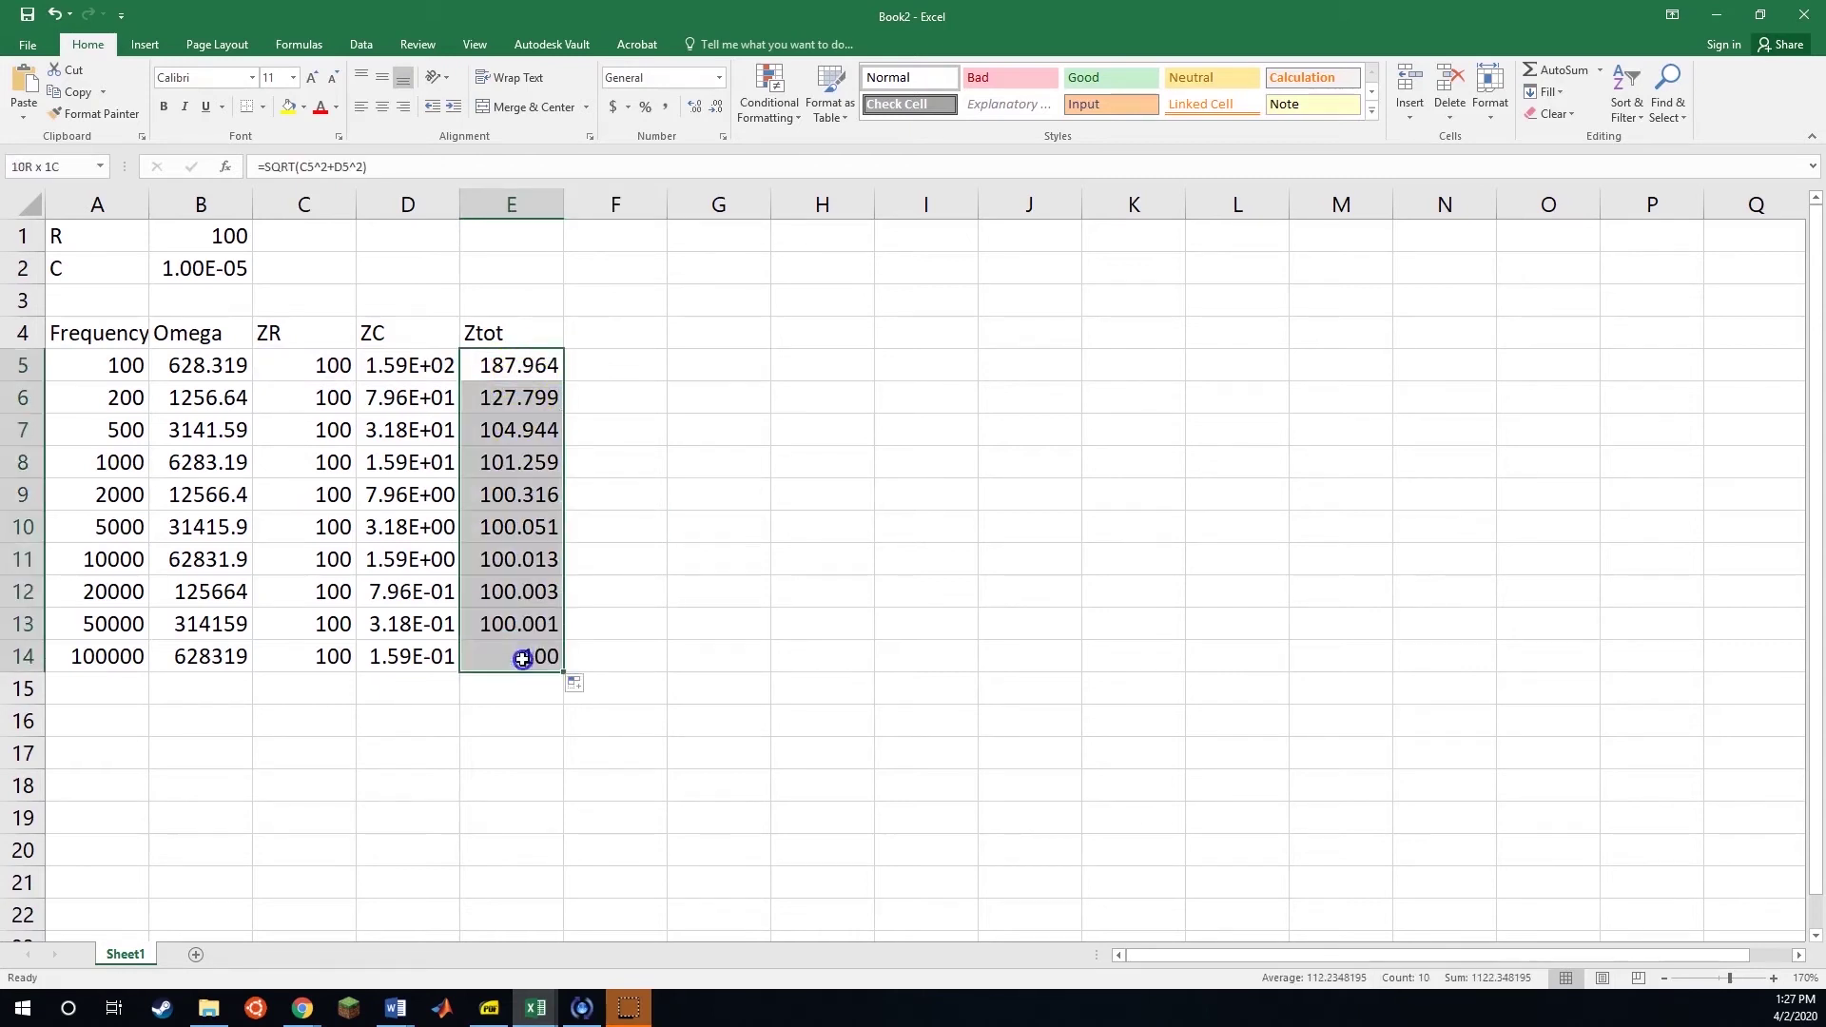
pyautogui.click(616, 526)
pyautogui.click(603, 367)
pyautogui.click(608, 324)
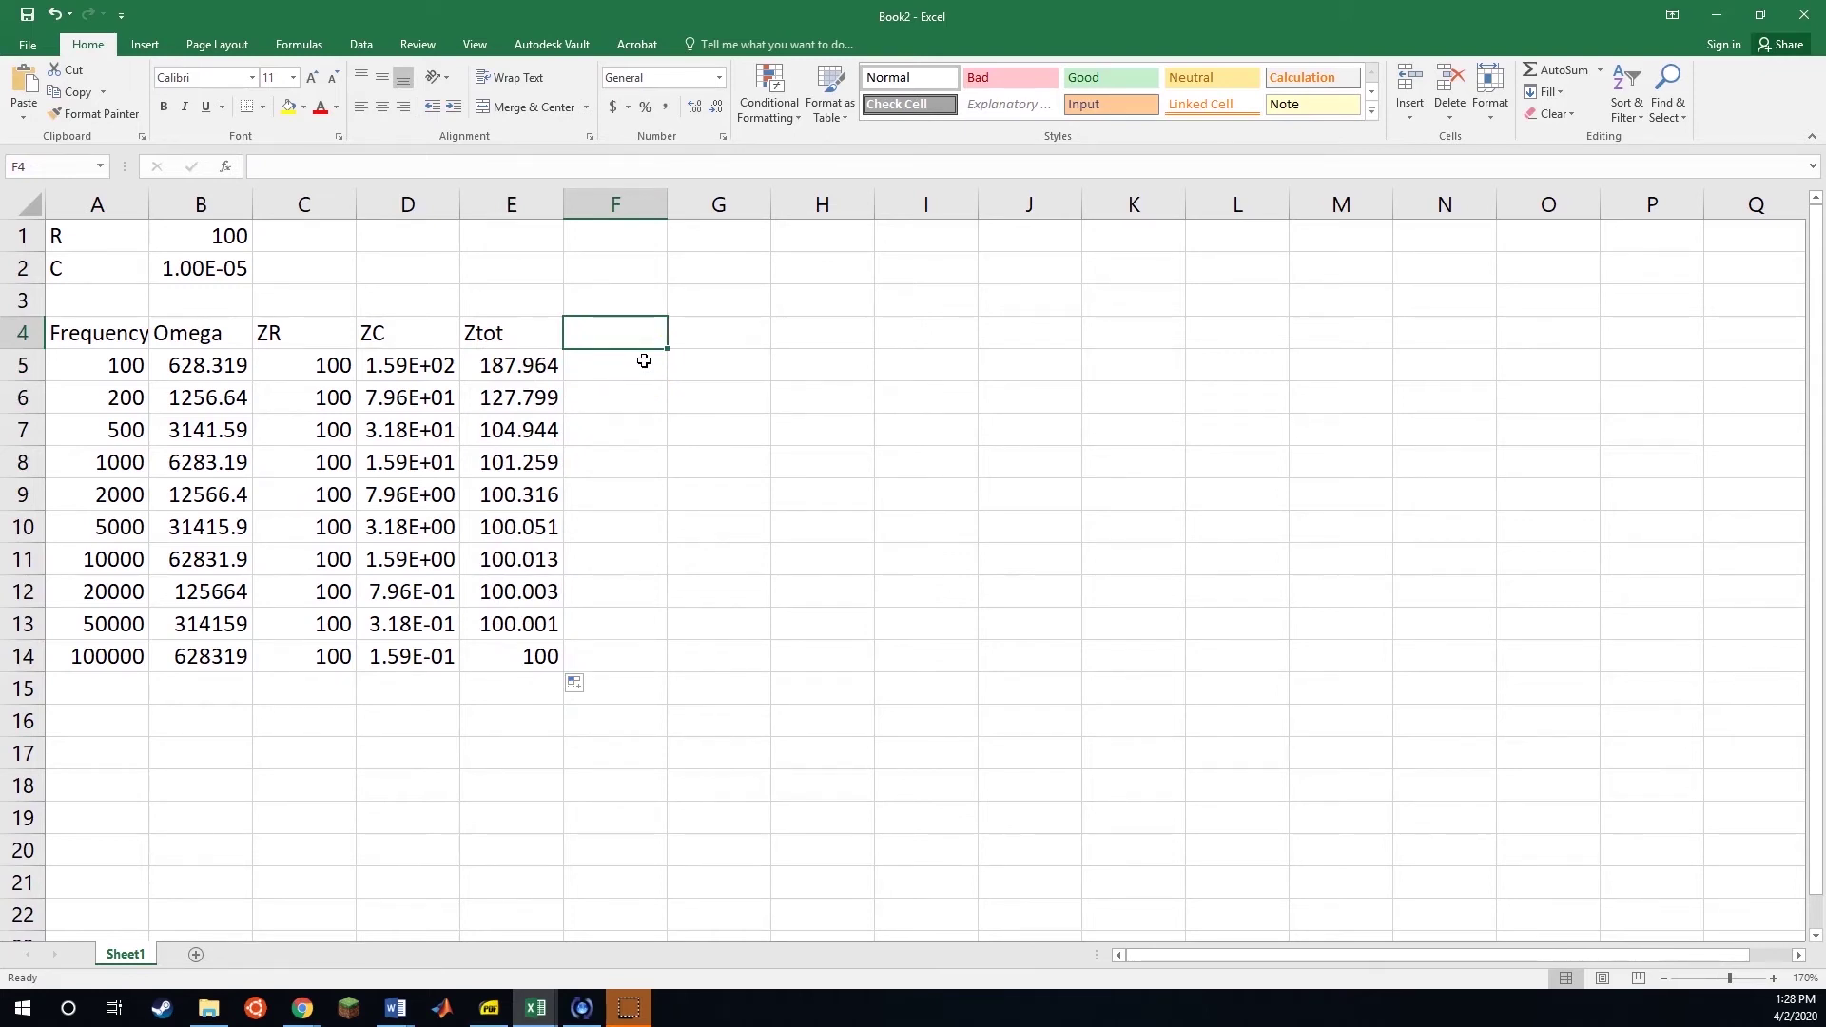
# - Add a Vout/Vin header in F4 and fill =D5/E5 from F5 down to F14
pyautogui.write('V')
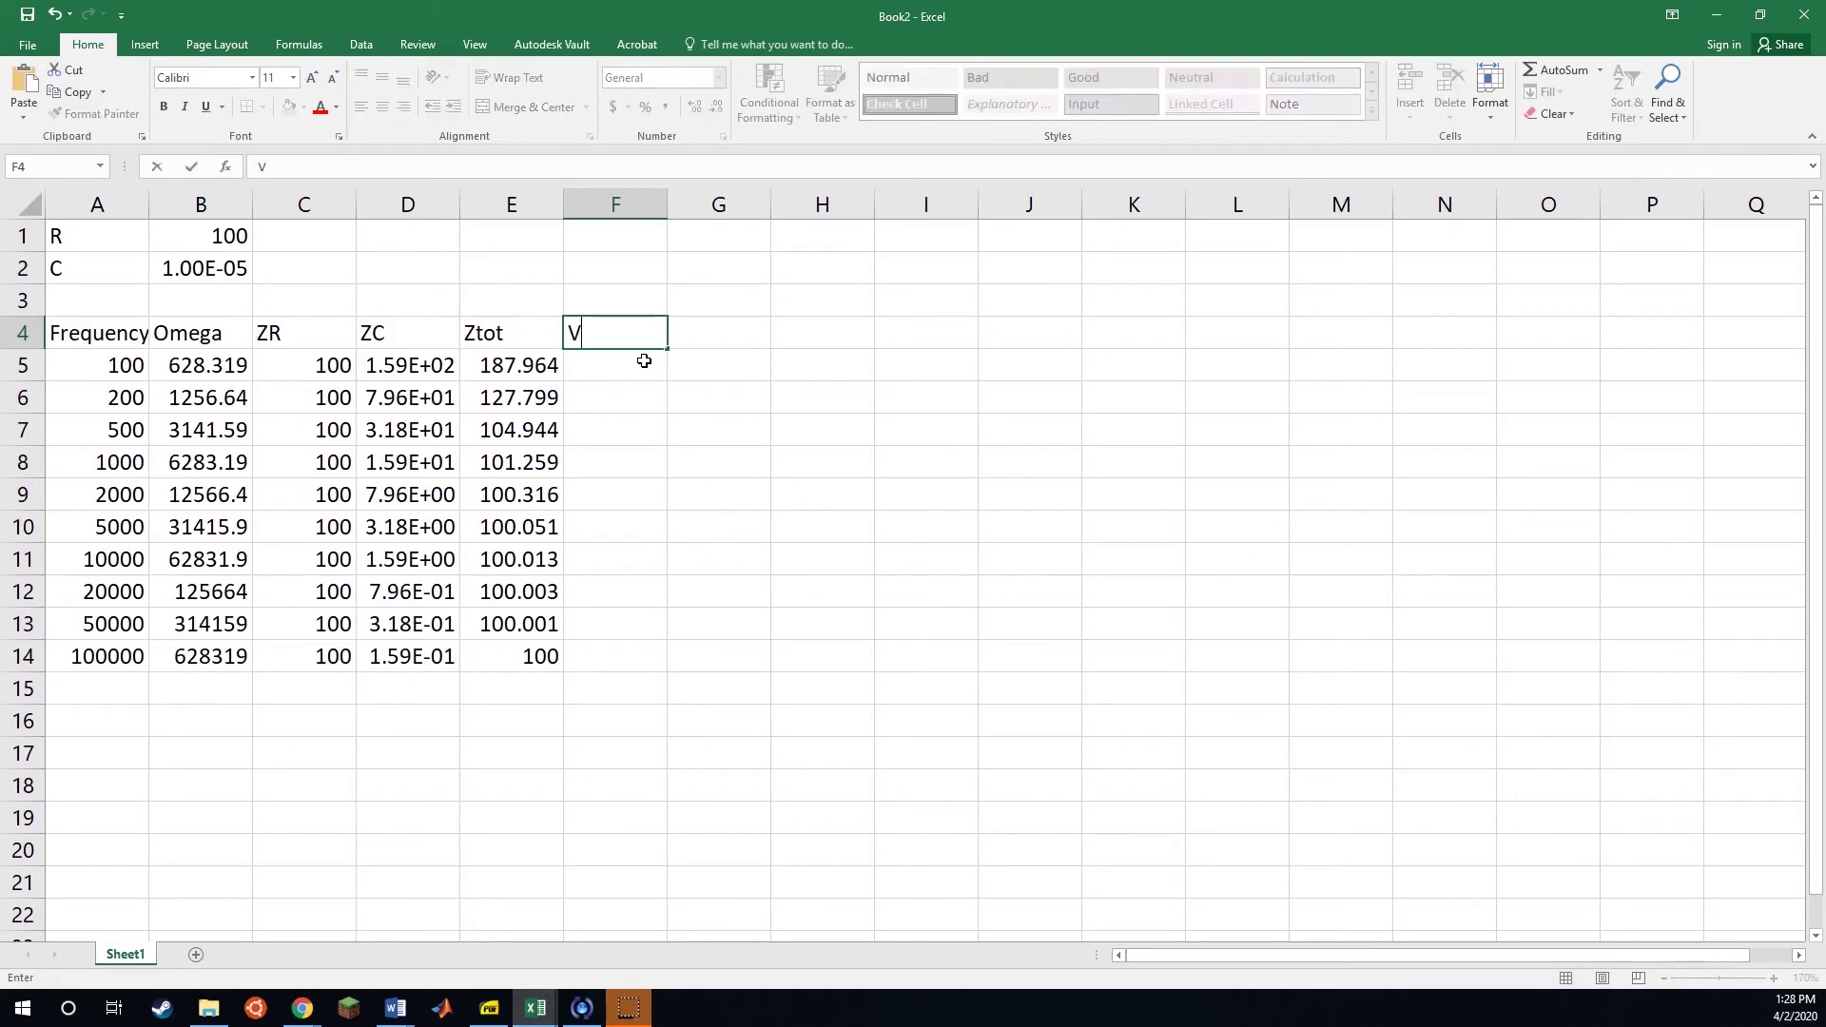
pyautogui.write('out/Vin')
pyautogui.press('Return')
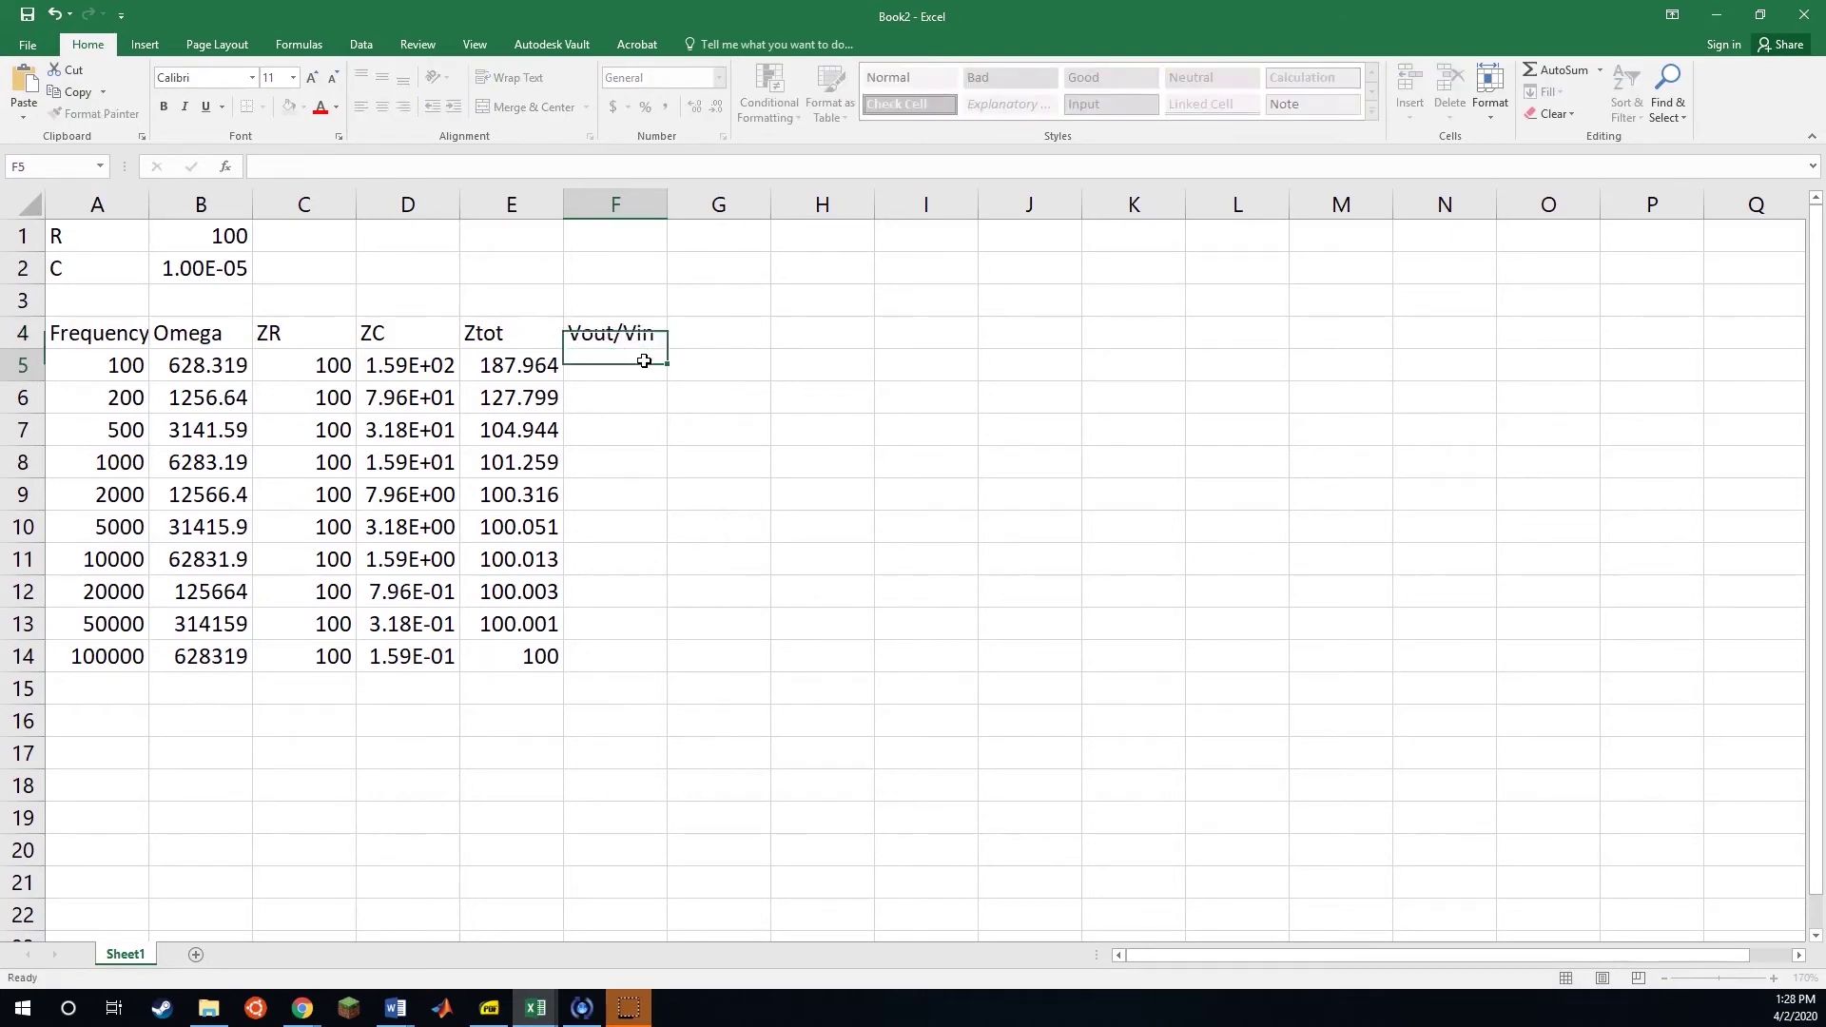
pyautogui.write('=')
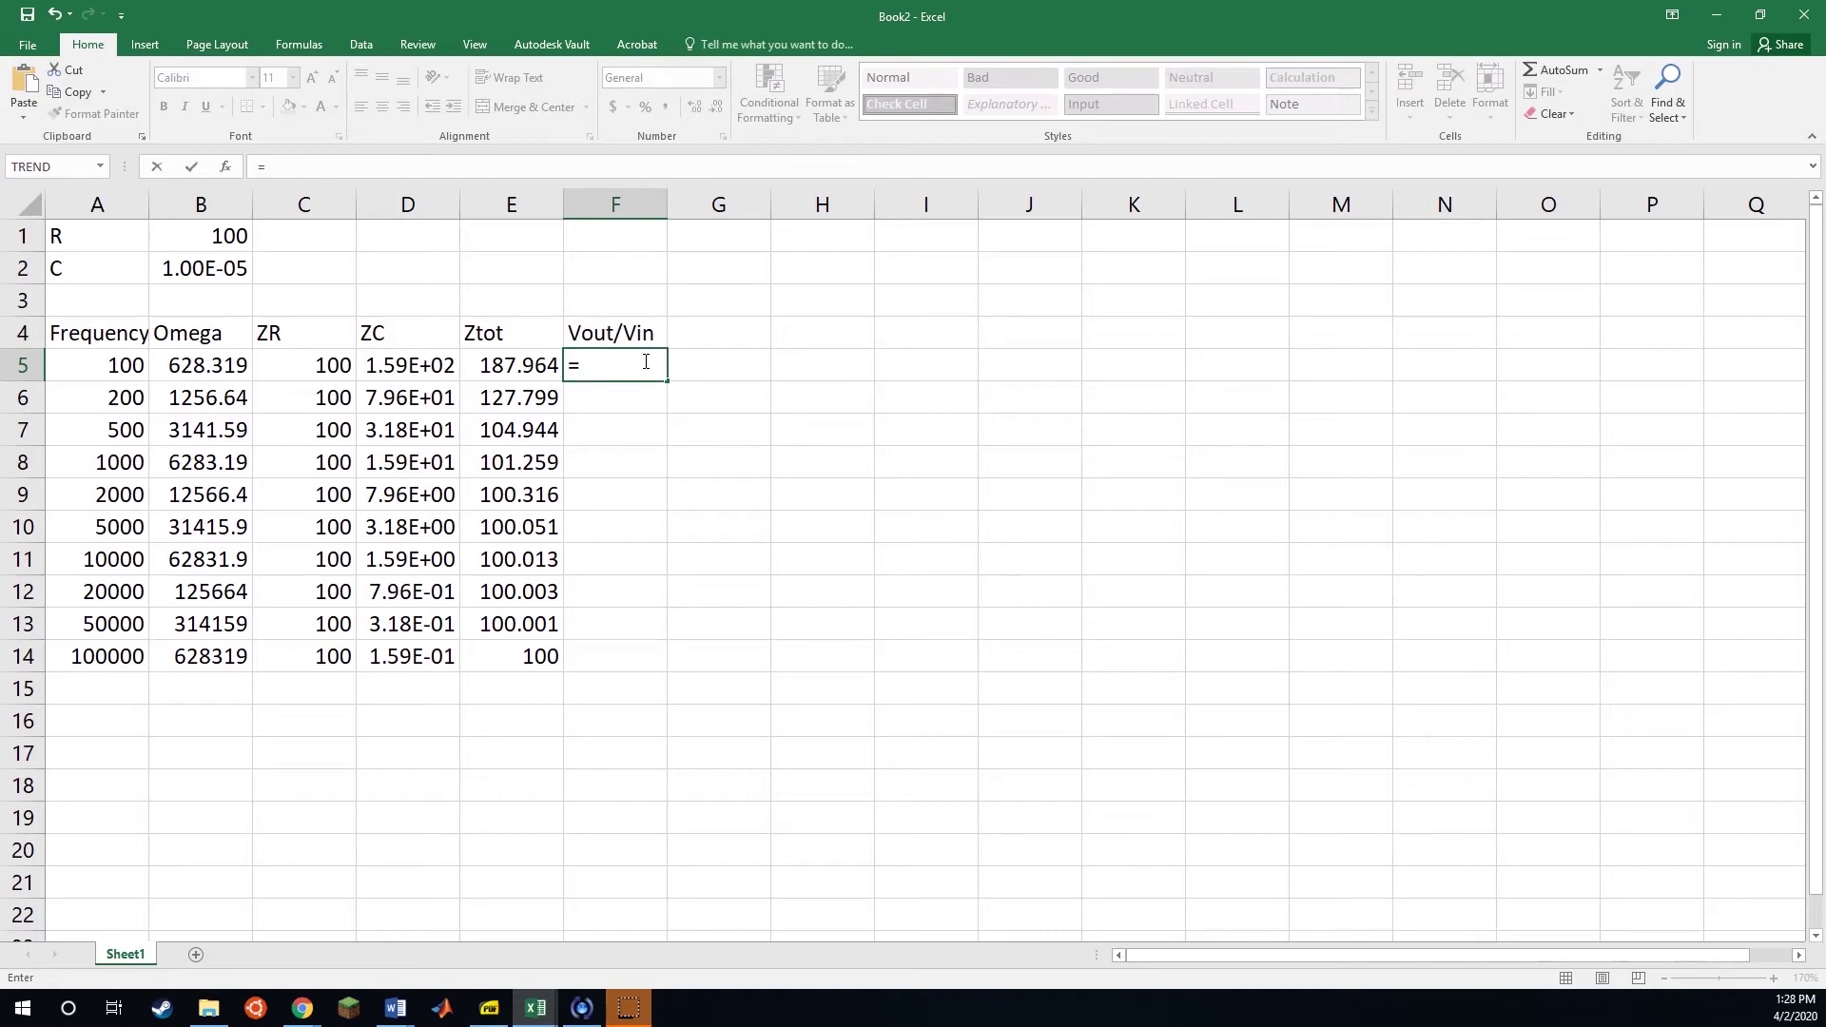
pyautogui.press('Left')
pyautogui.press('Left')
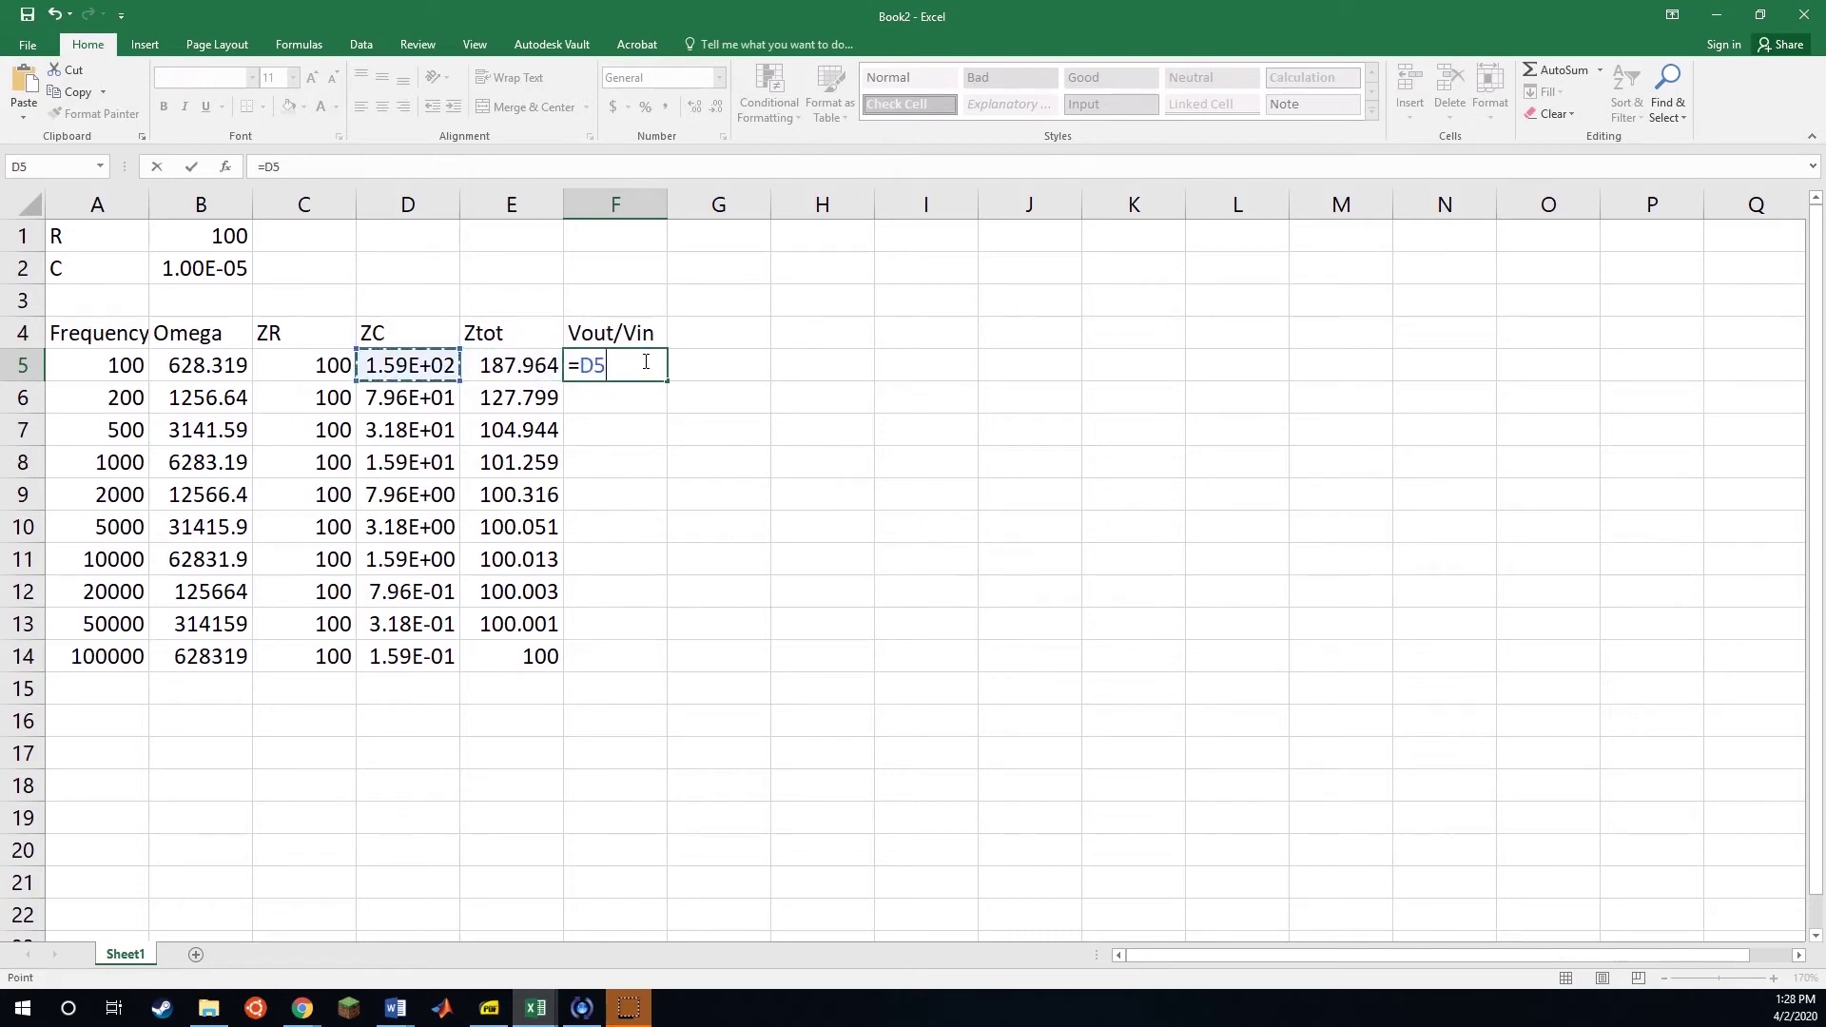
pyautogui.write('/')
pyautogui.press('Left')
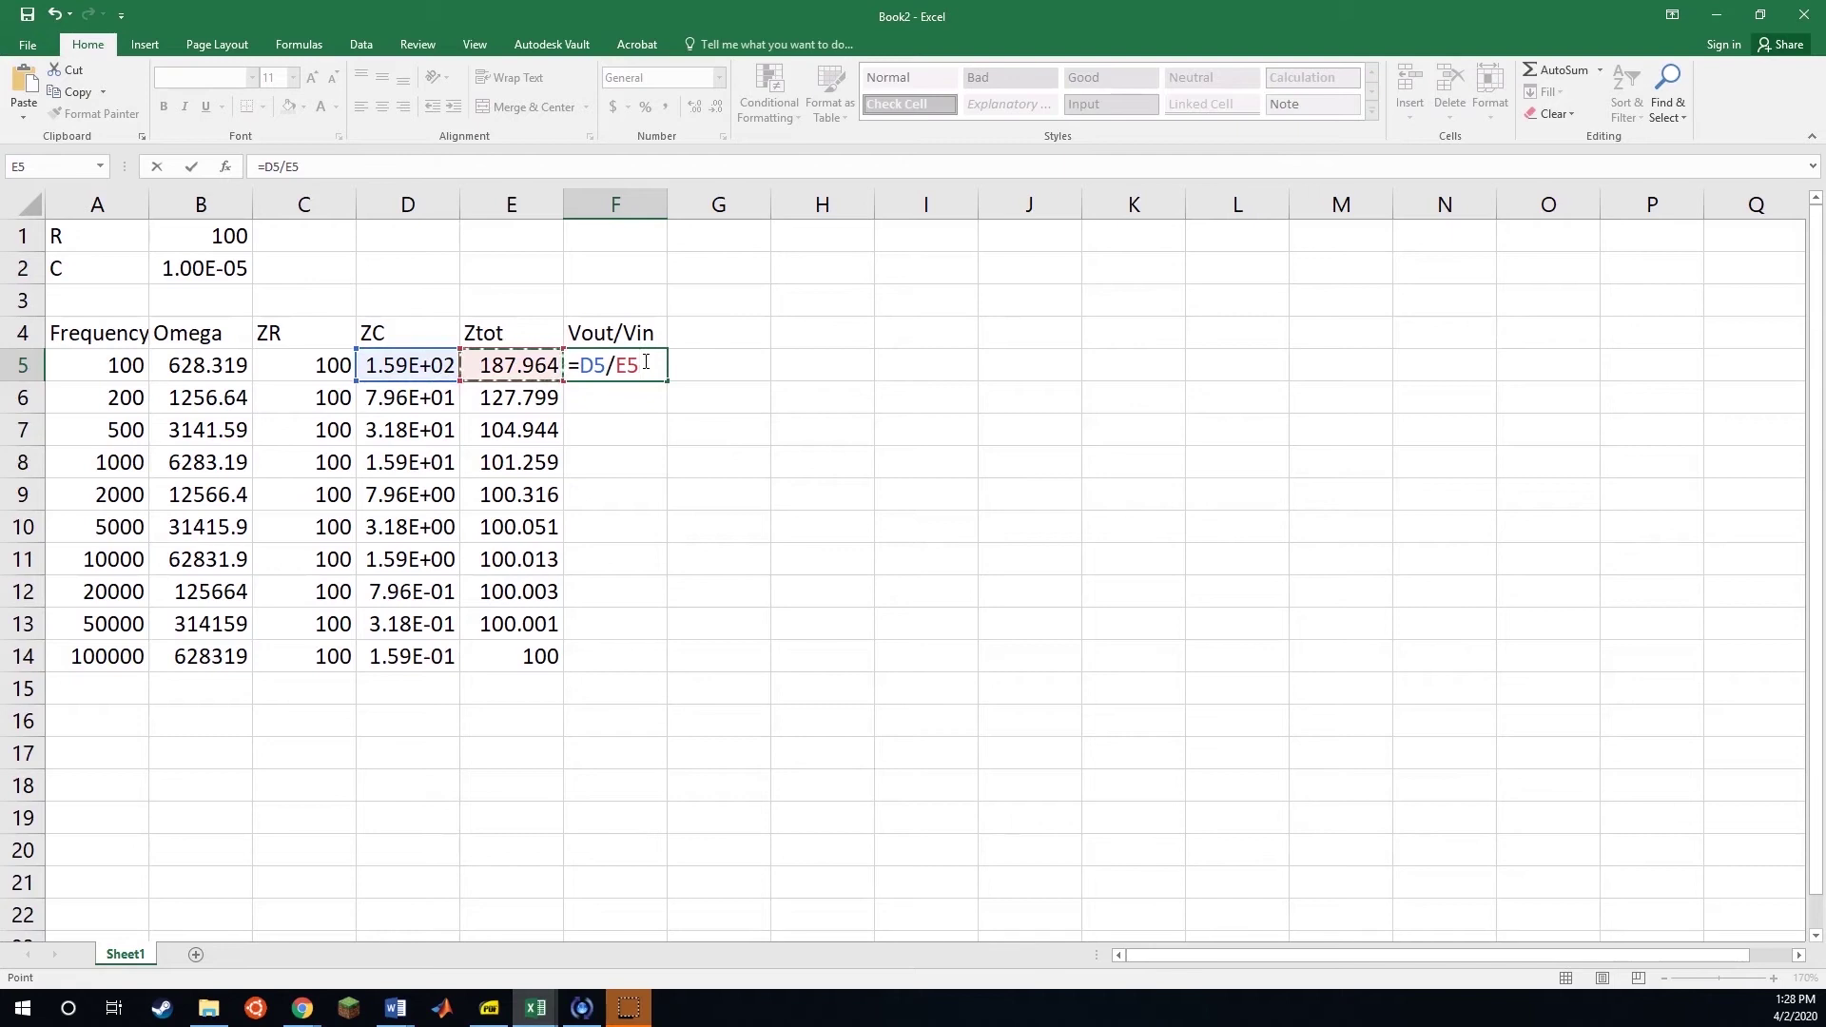
pyautogui.press('Return')
pyautogui.click(644, 362)
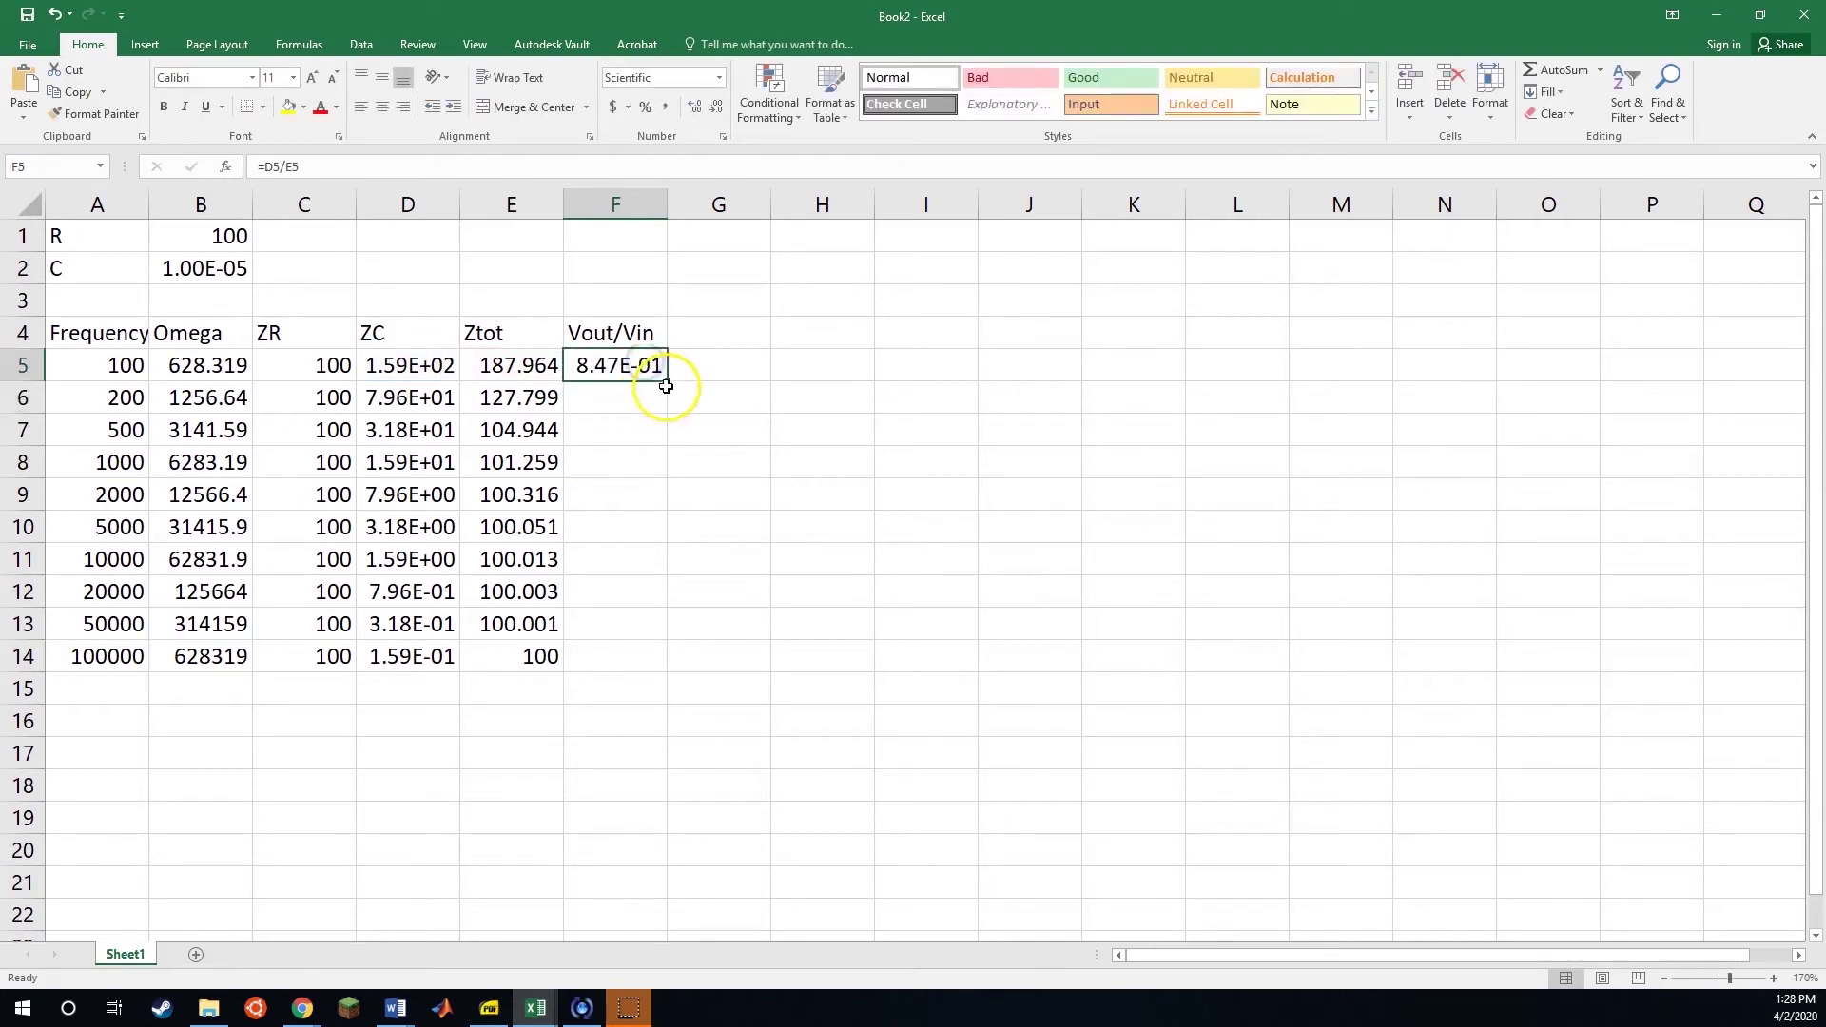
pyautogui.moveTo(665, 381); pyautogui.dragTo(663, 663)
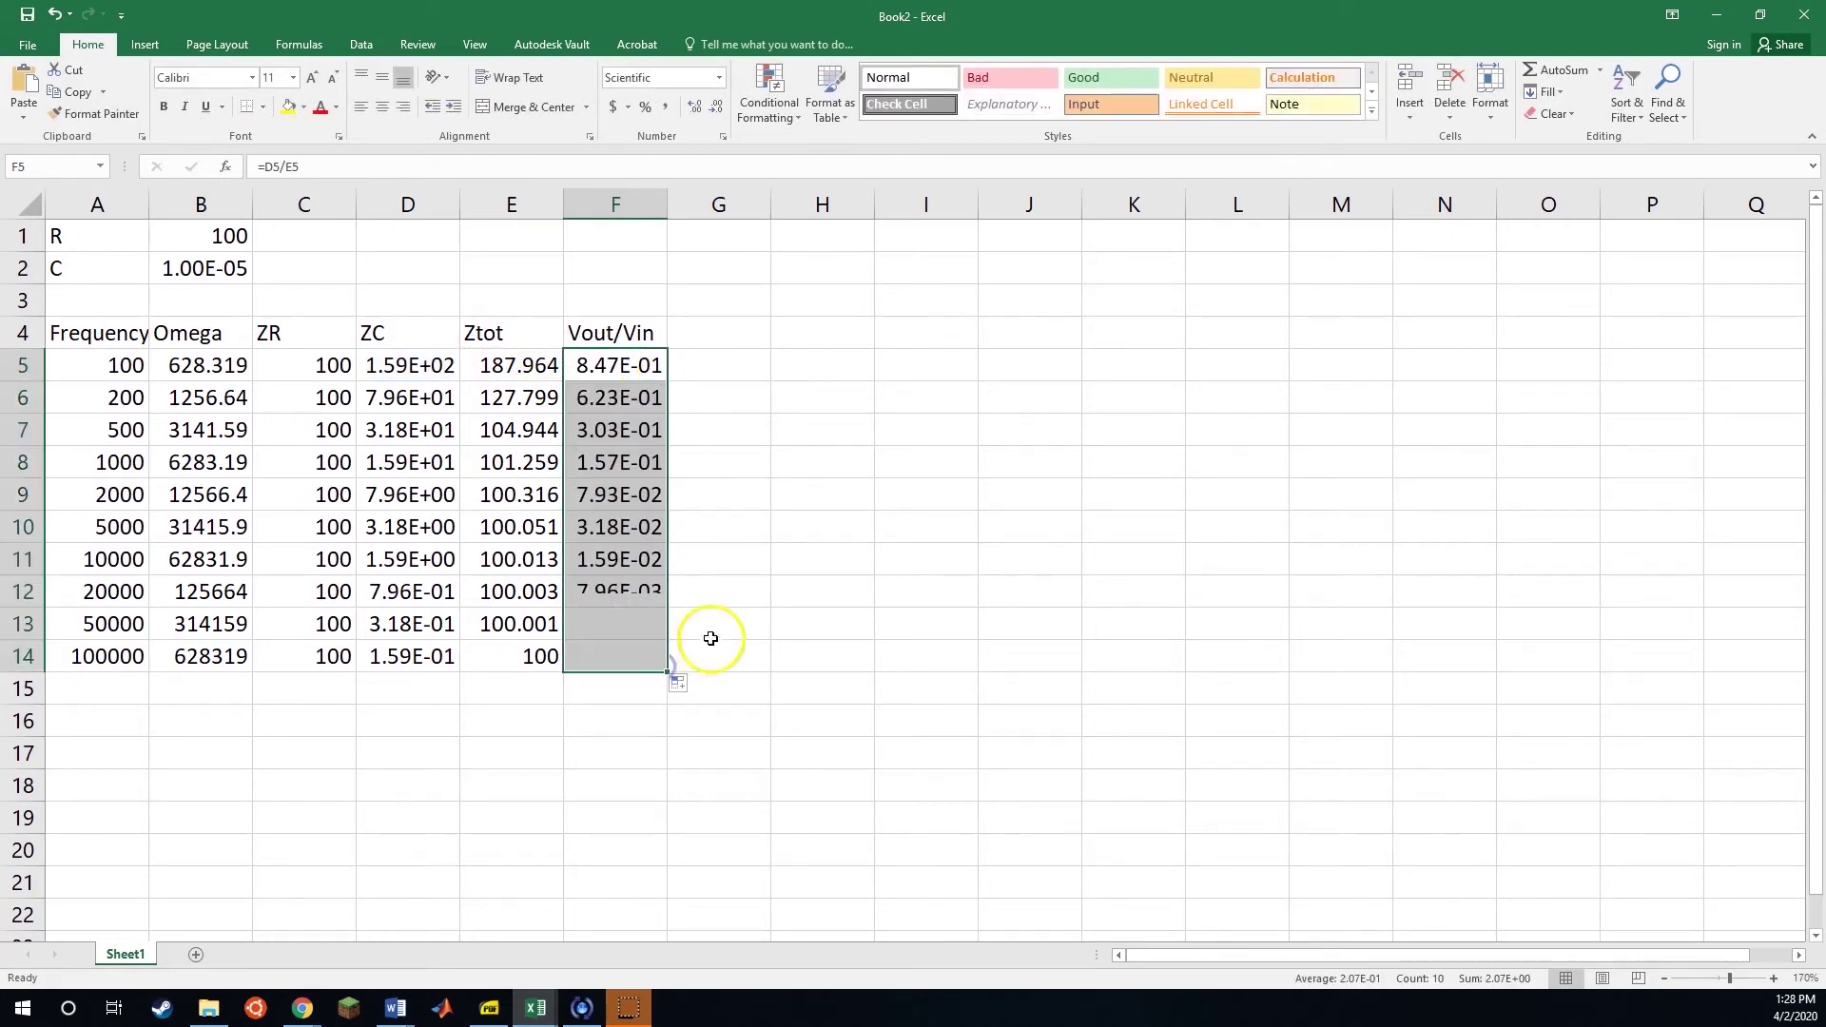
pyautogui.click(728, 339)
# - Type the header 'Phase Angle' in G4
pyautogui.write('Phase Ang')
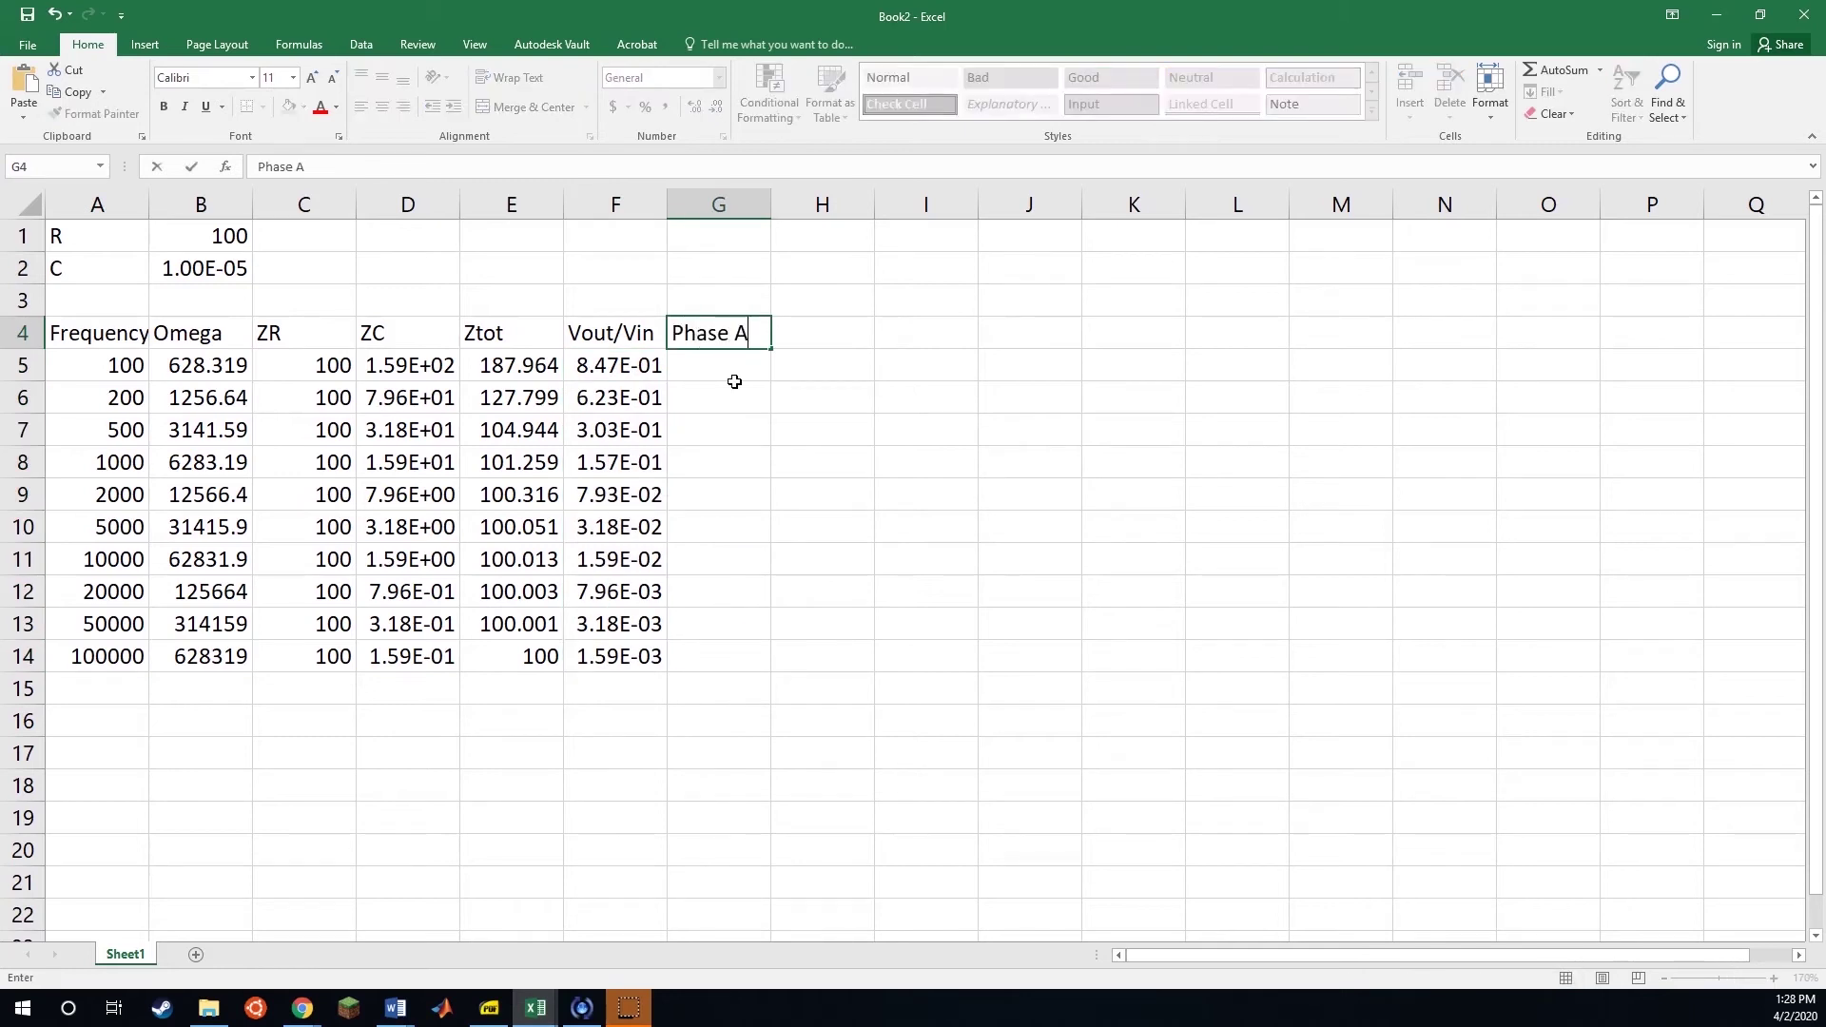
pyautogui.press('BackSpace')
pyautogui.write('gle')
pyautogui.press('Return')
# - AutoFit column G and begin G5's formula with =-90-
pyautogui.hotkey('alt', 'h')
pyautogui.write('oi')
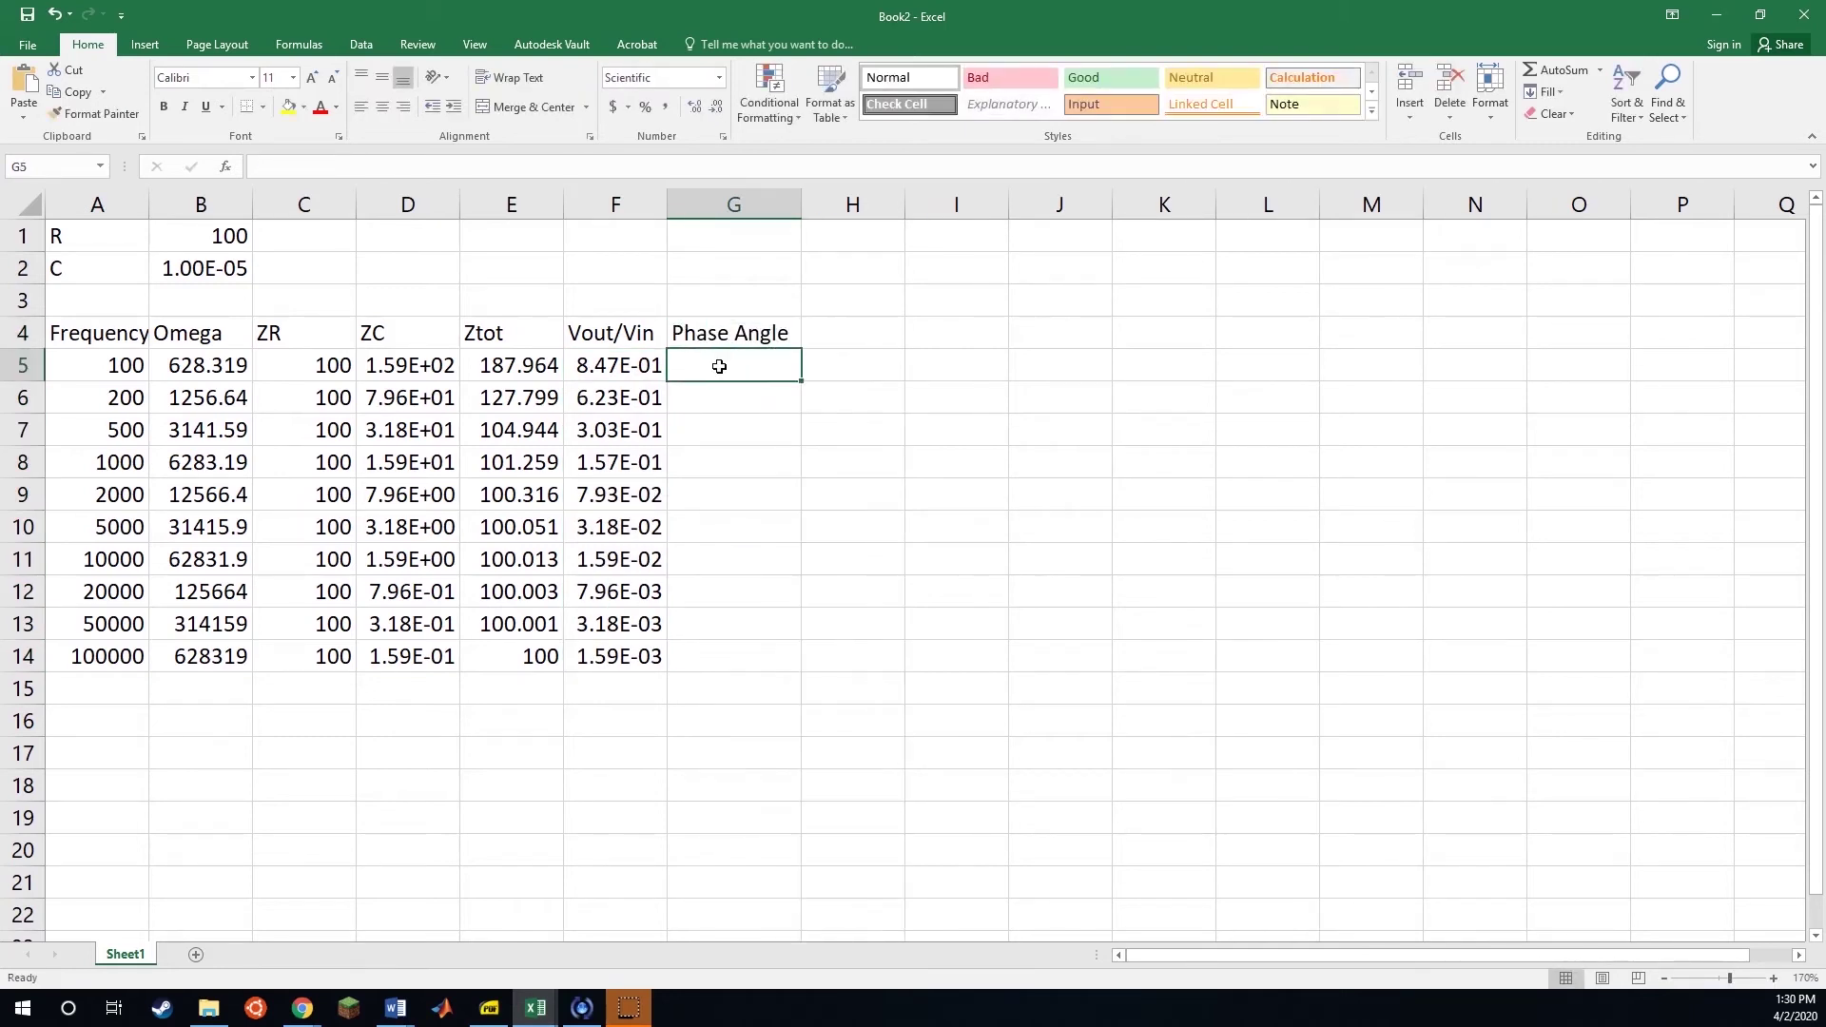
pyautogui.write('=')
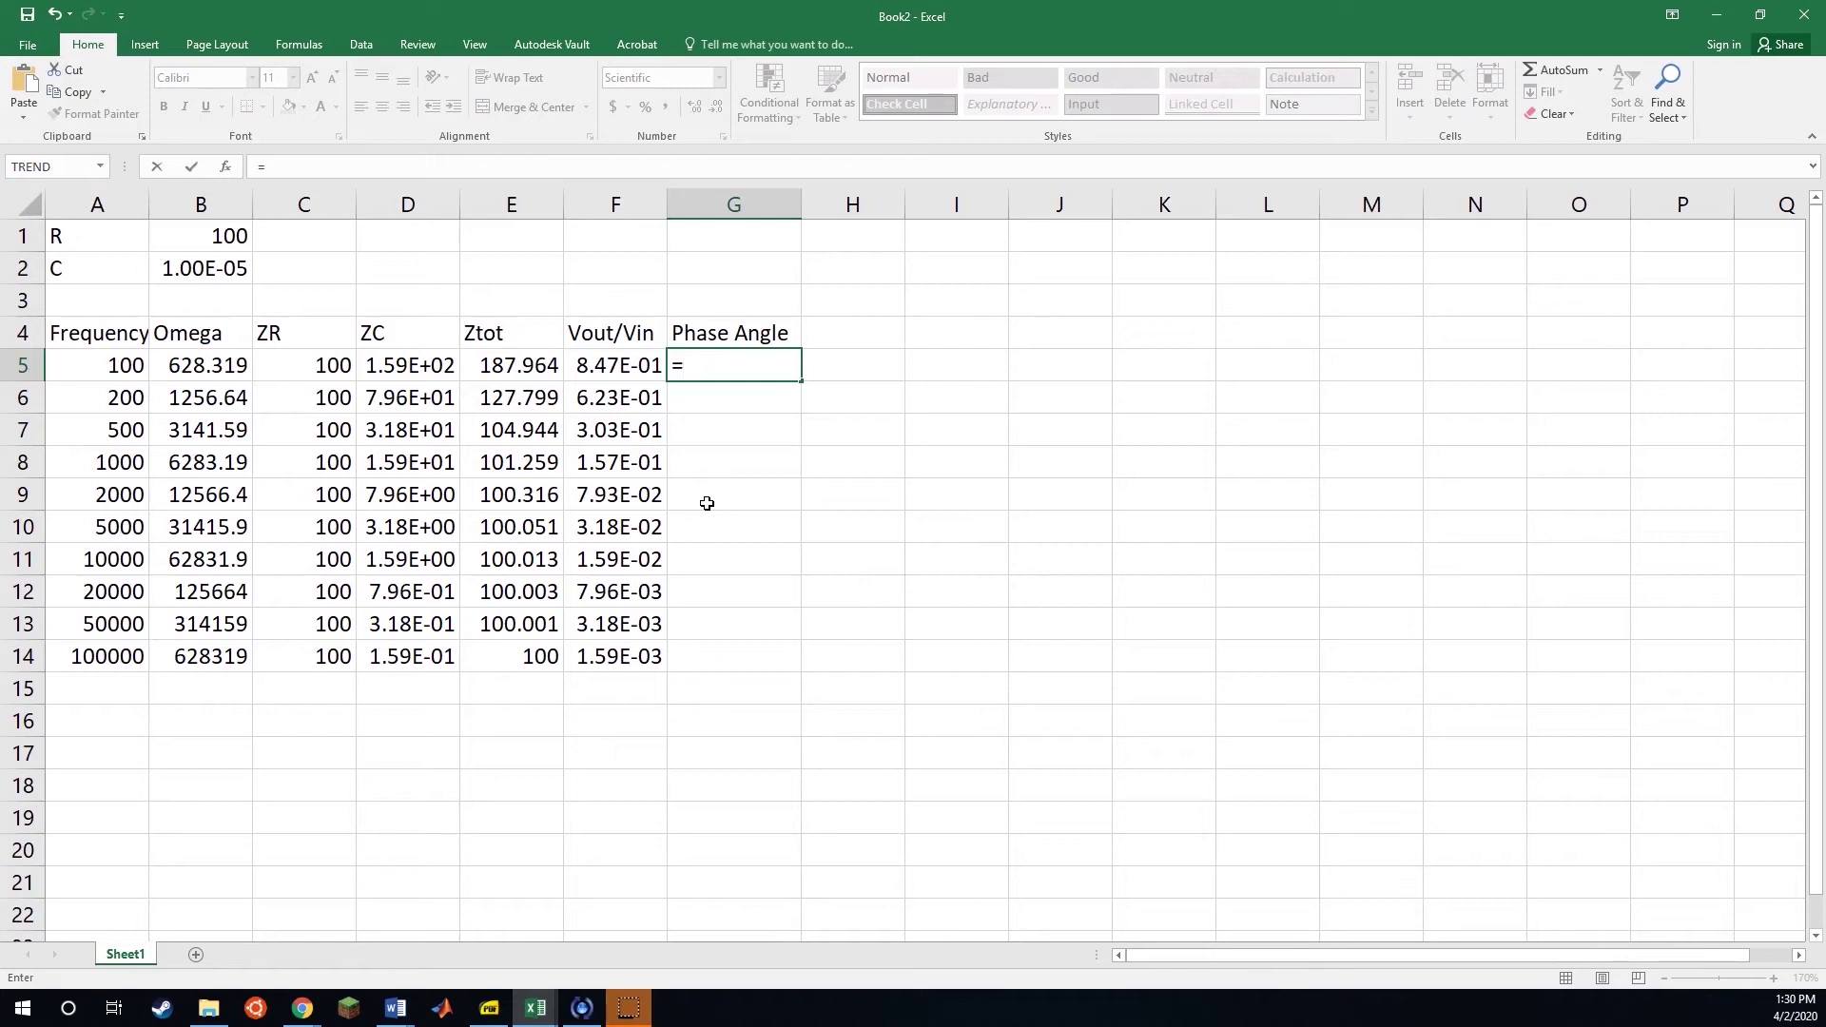
pyautogui.write('-90+')
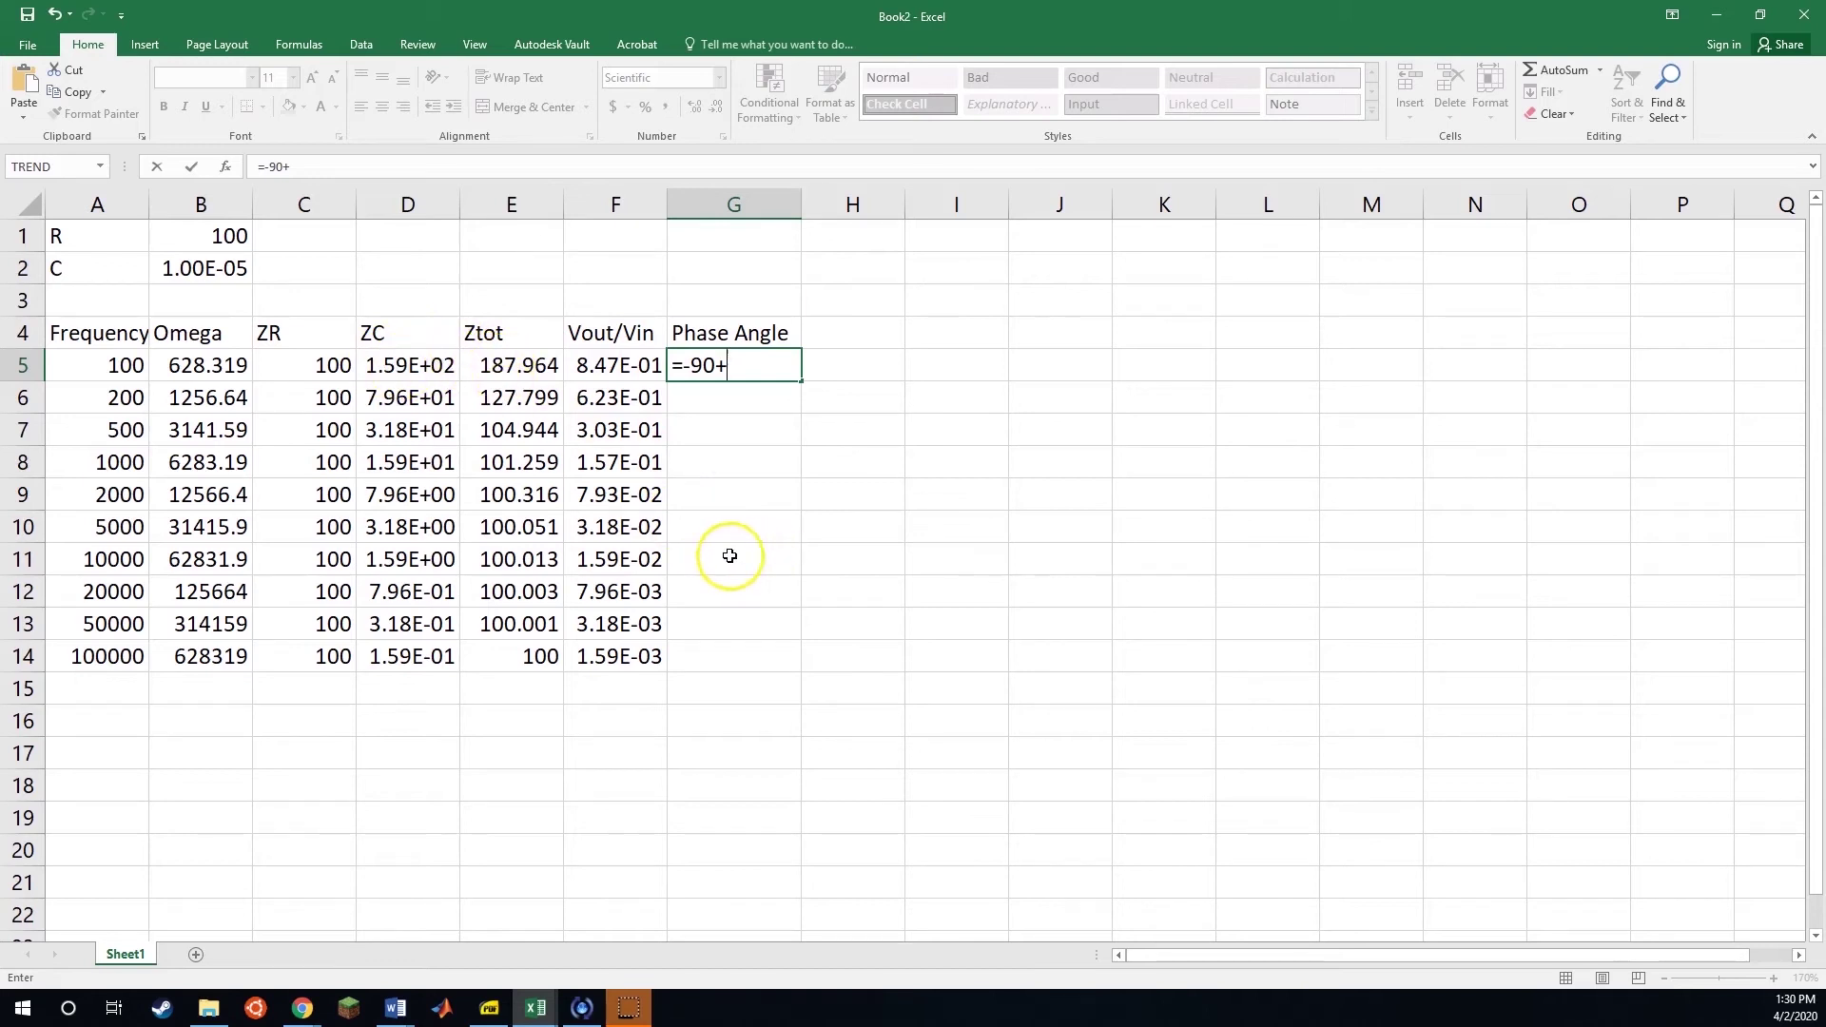
pyautogui.press('BackSpace')
pyautogui.write('-')
# - Append ATAN2(C5,-D5) to G5's formula
pyautogui.write('atan2')
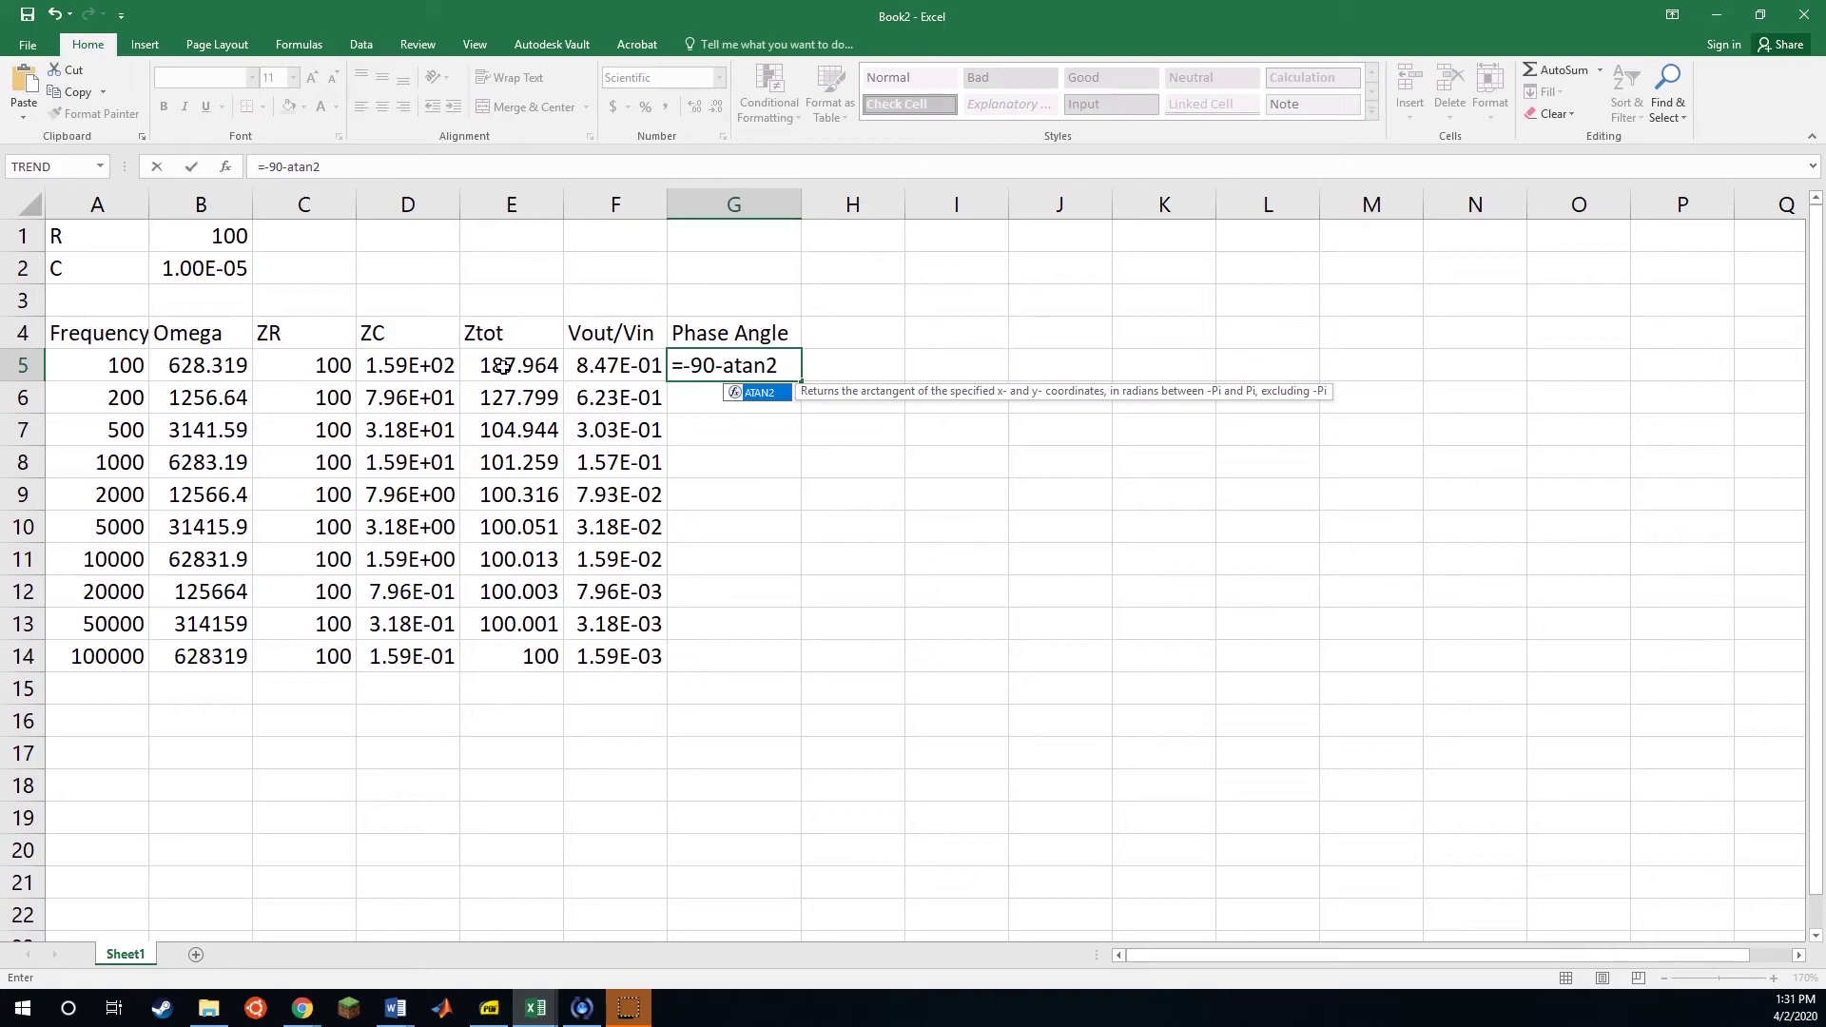
pyautogui.write('(')
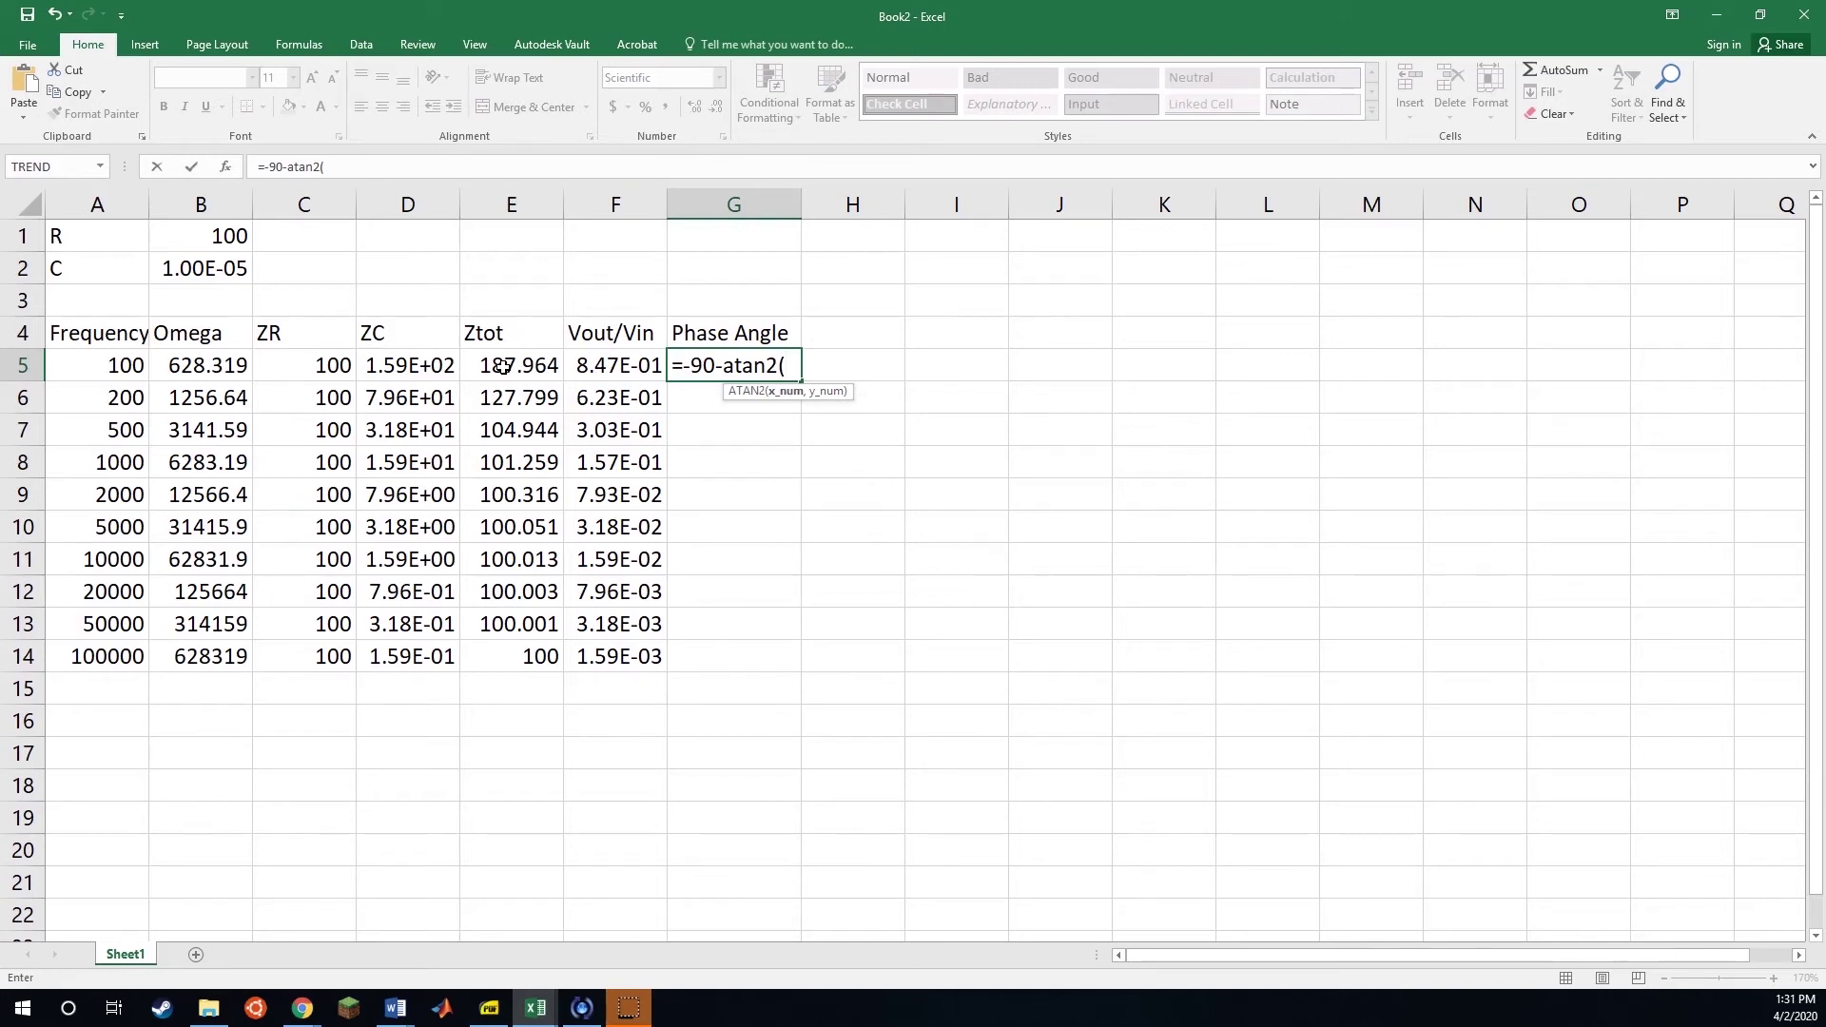
pyautogui.click(323, 367)
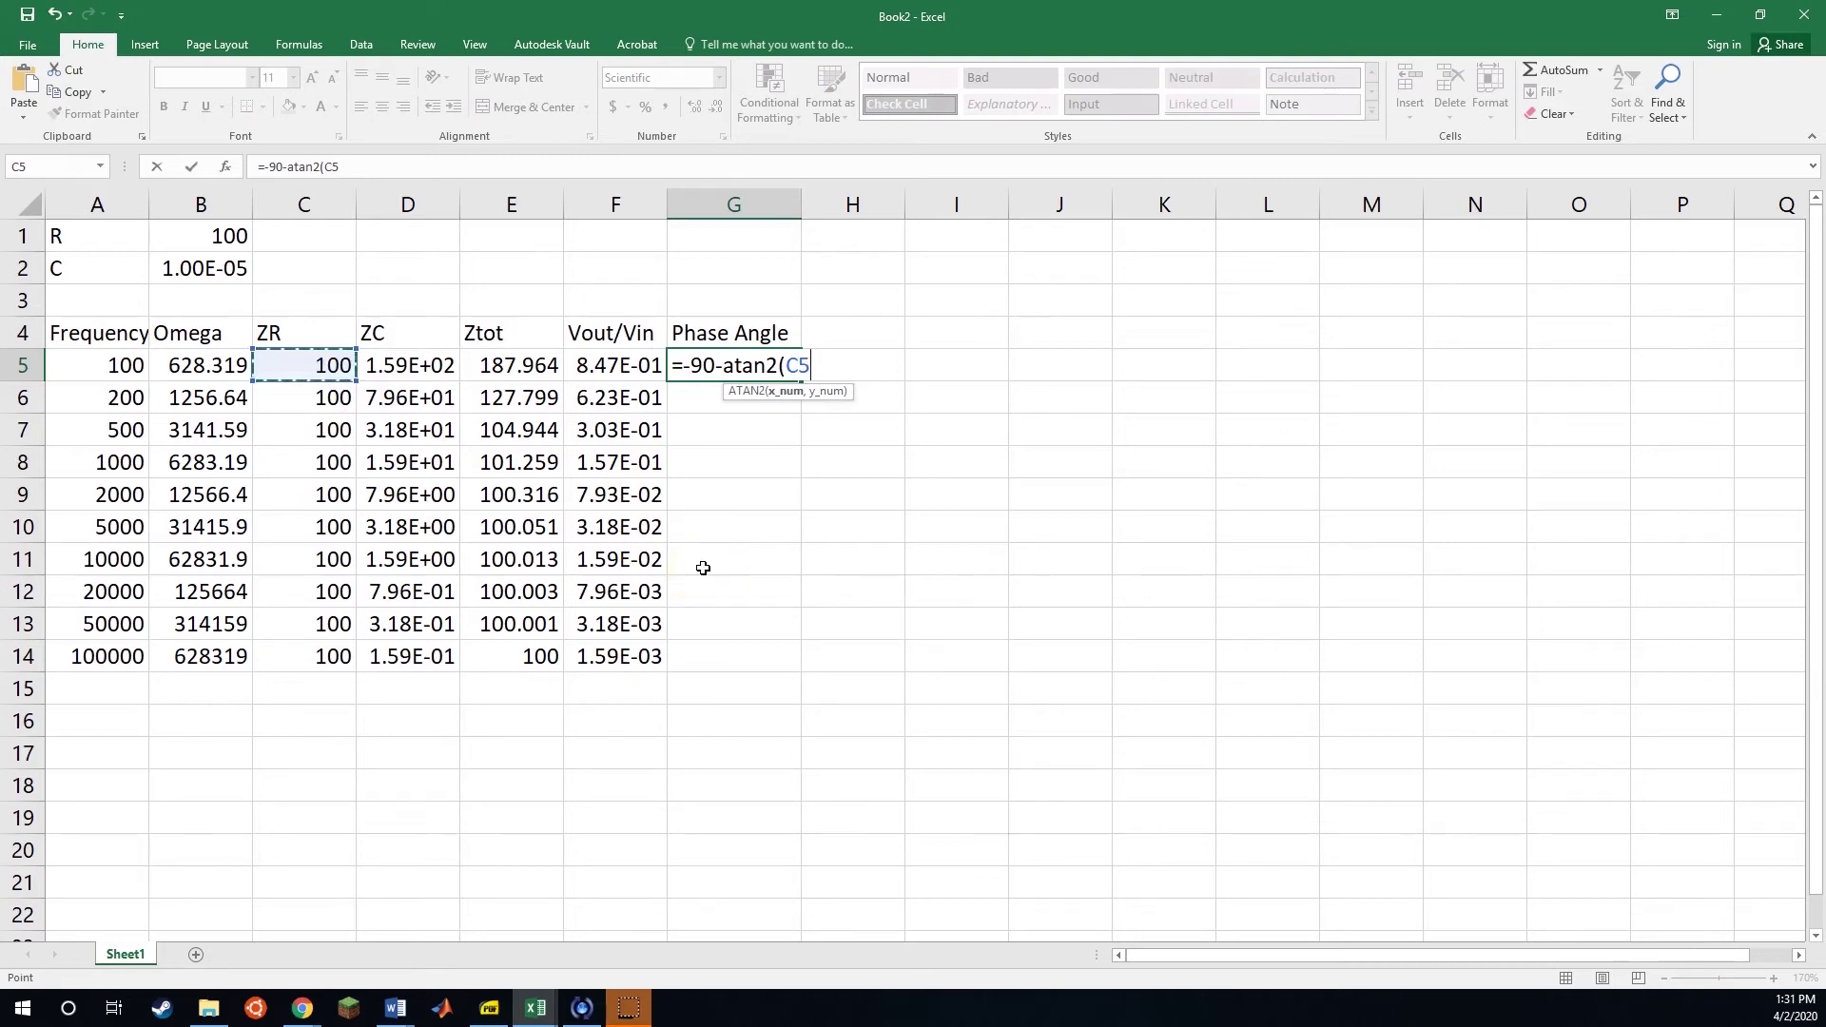
pyautogui.write(',')
pyautogui.click(415, 364)
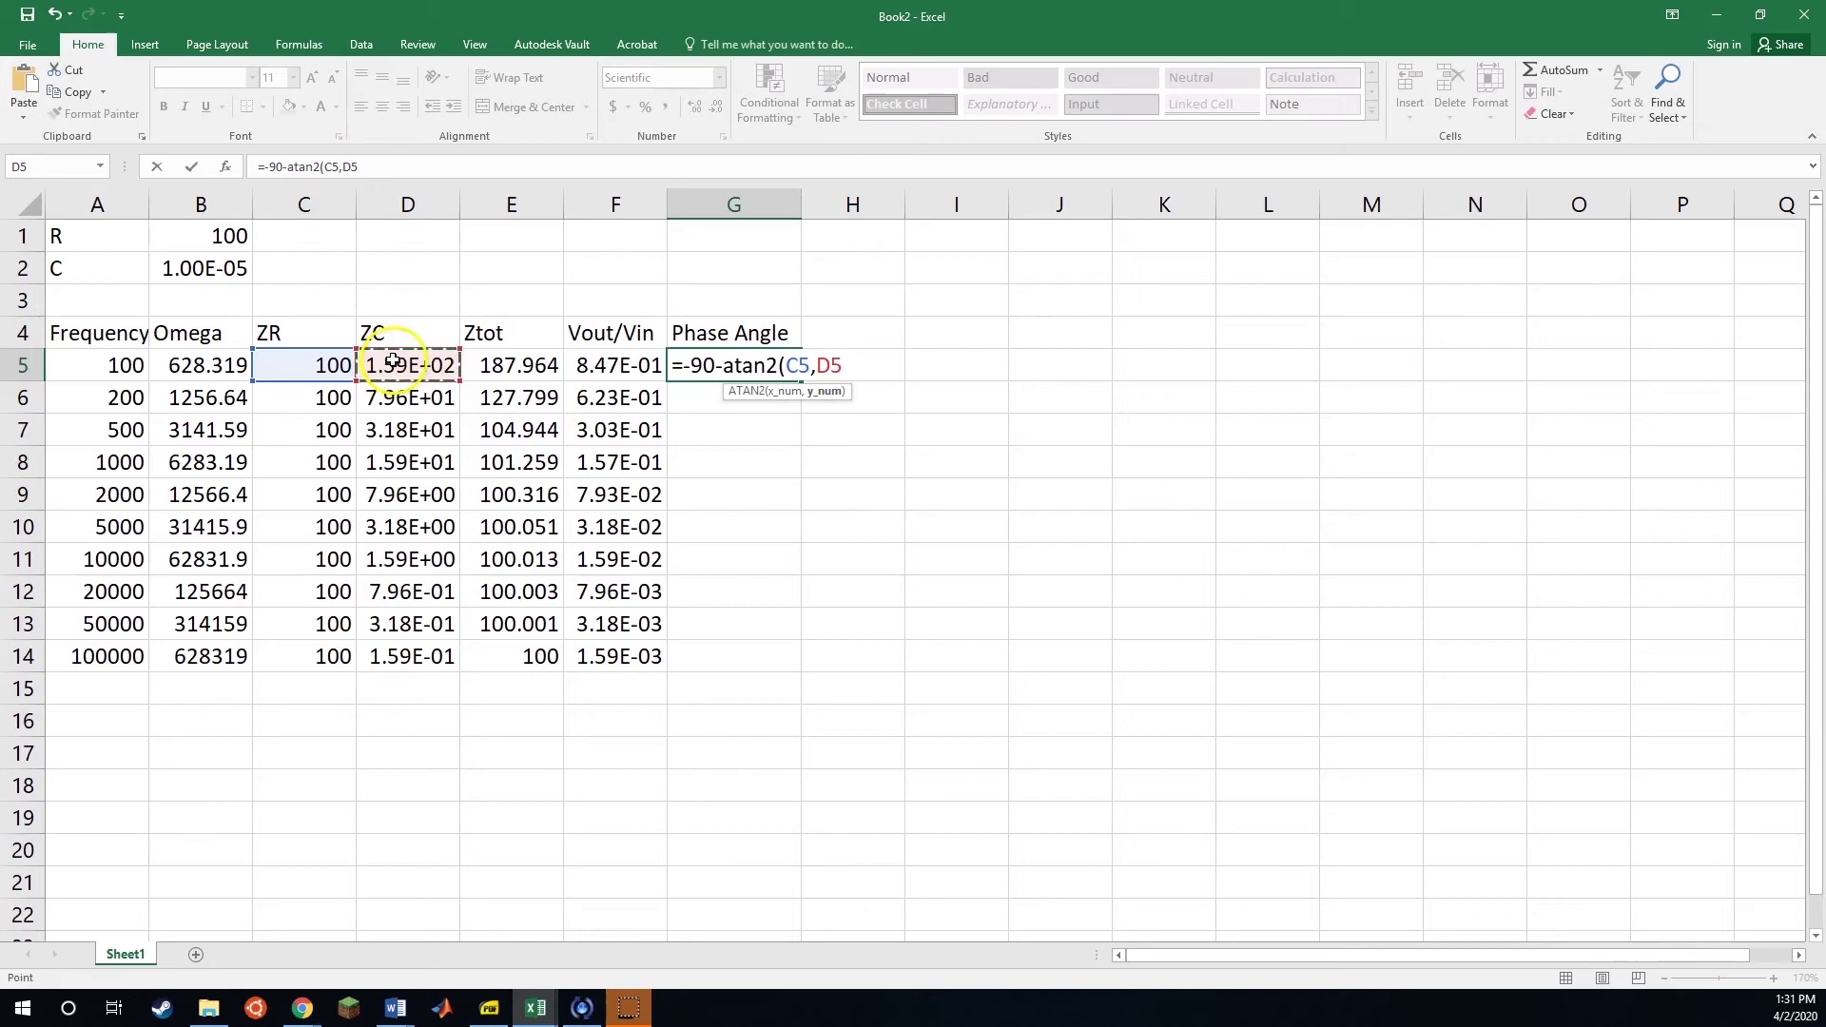
pyautogui.click(380, 167)
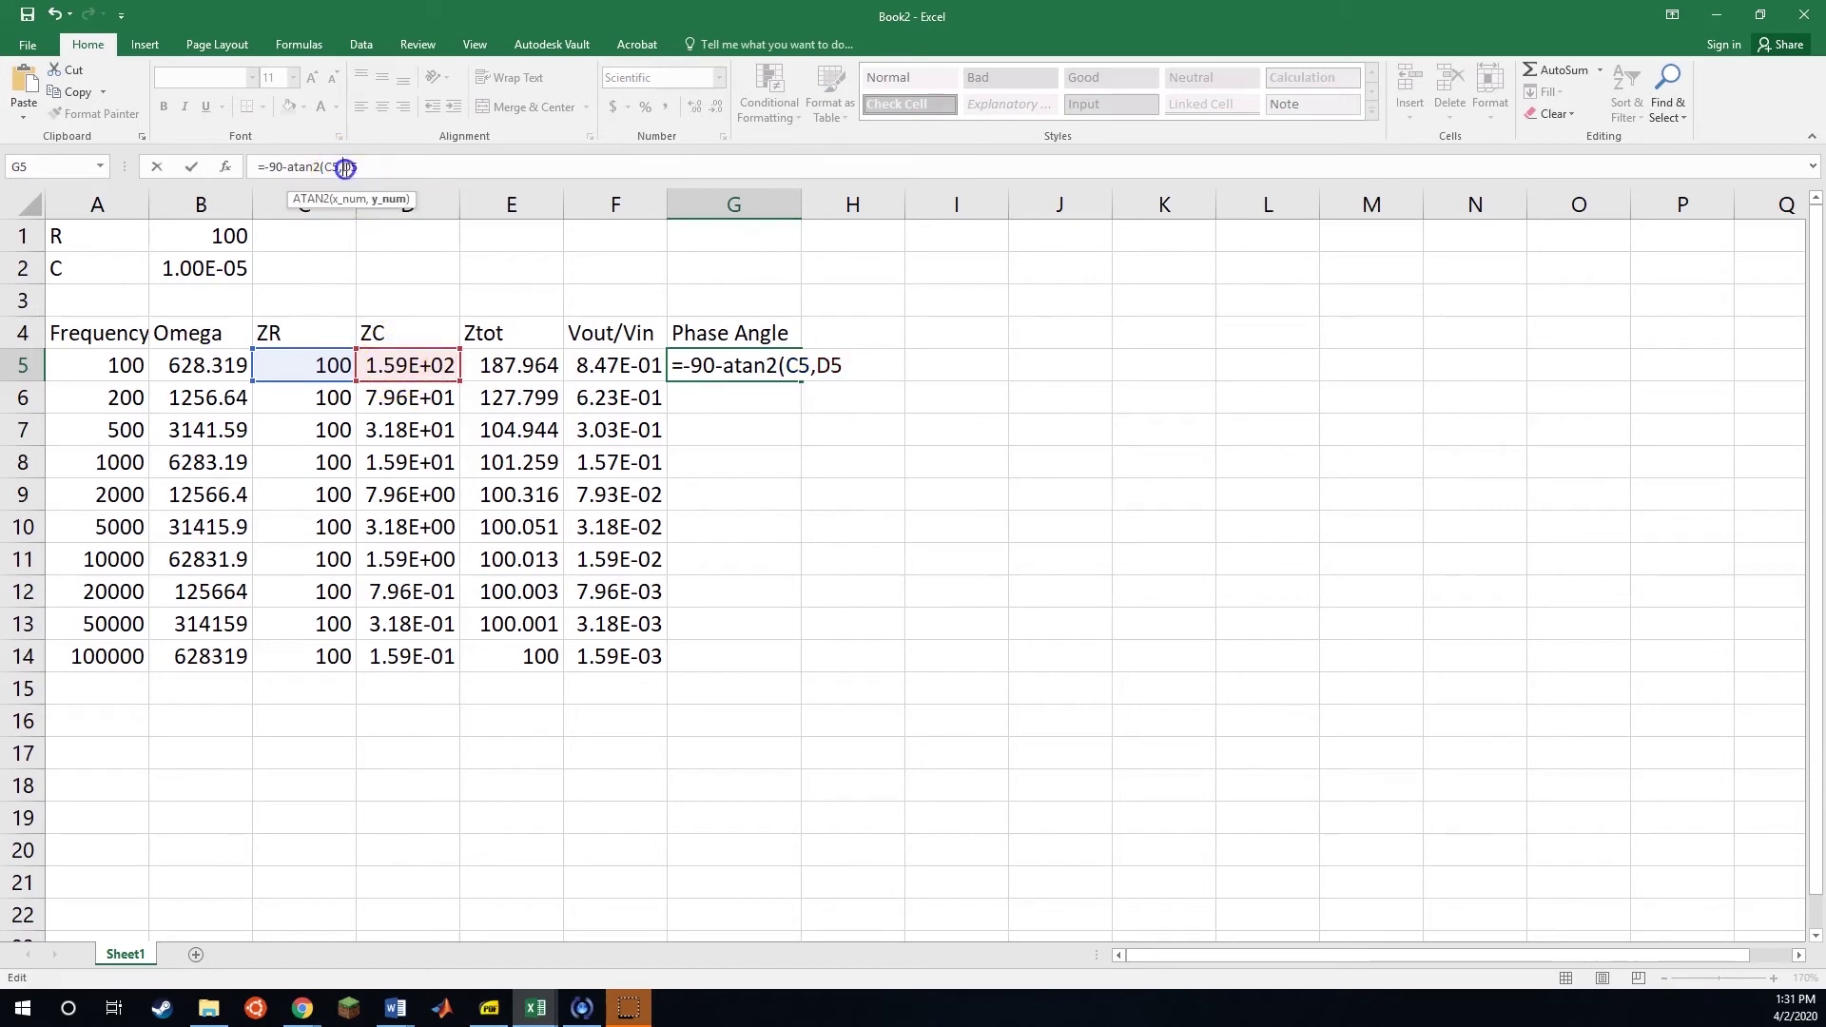
pyautogui.press('Left')
pyautogui.press('Left')
pyautogui.write('-')
pyautogui.click(395, 168)
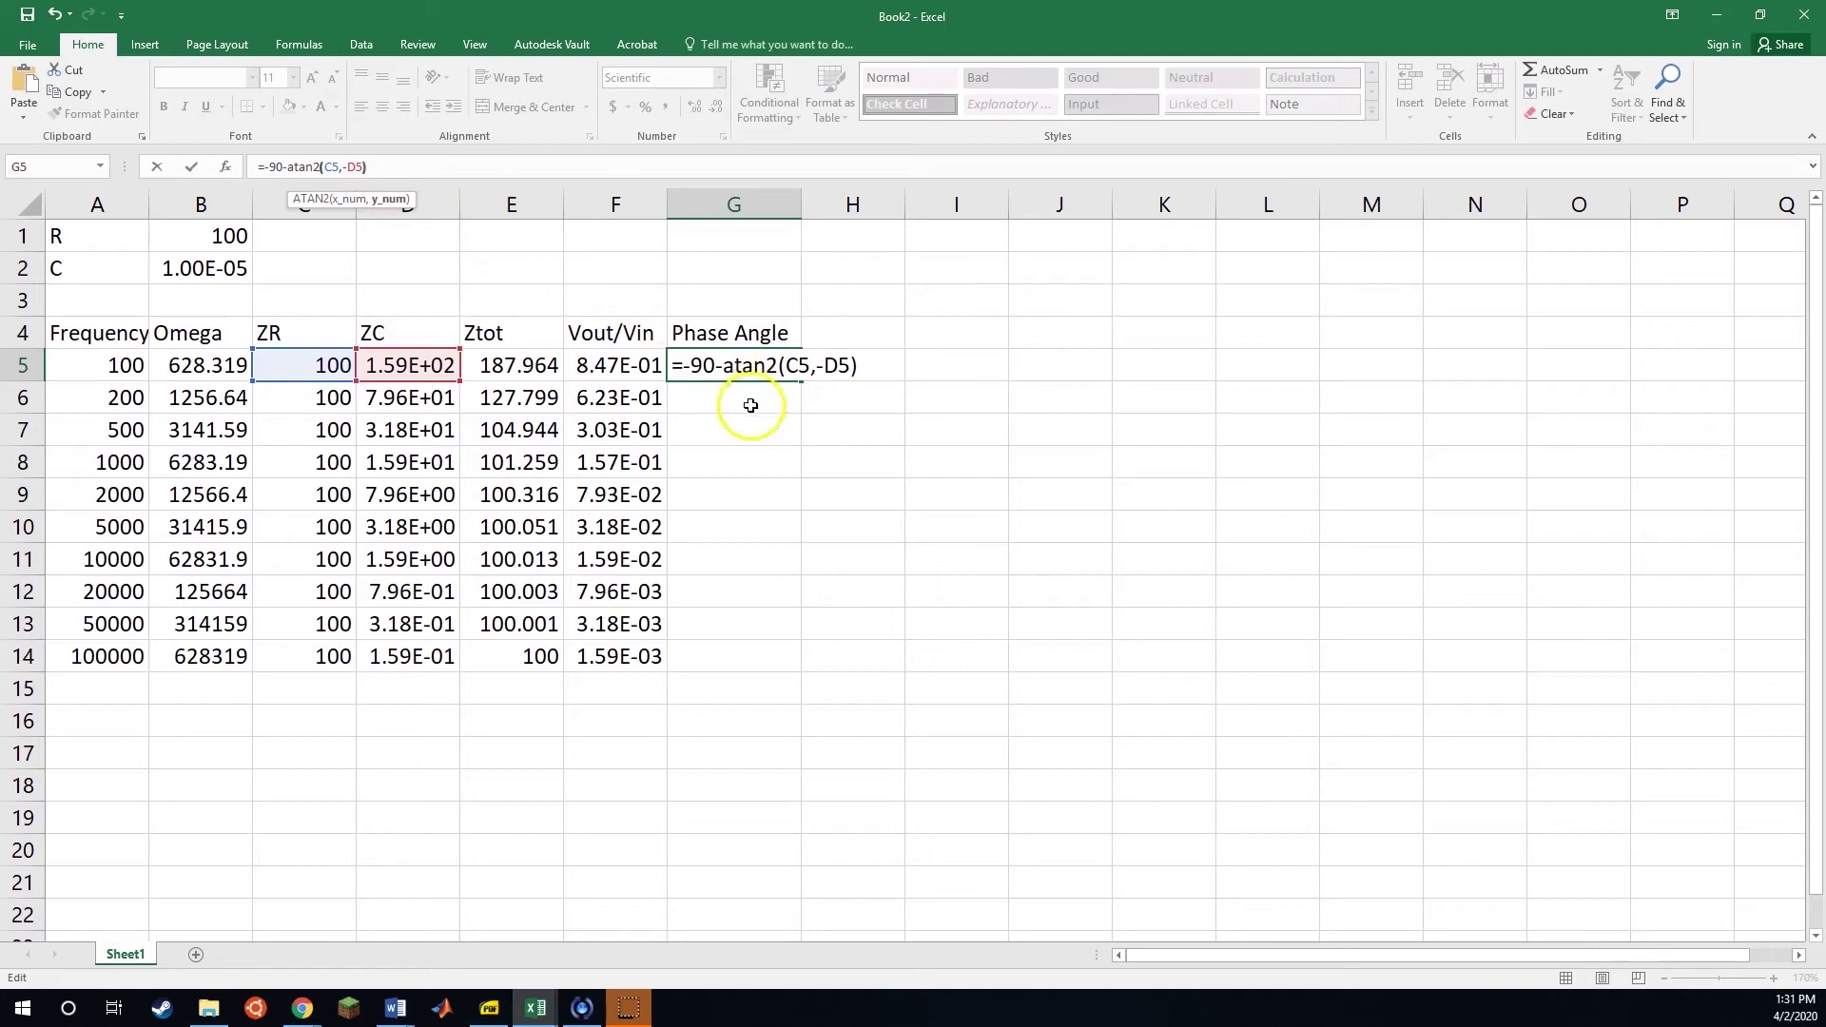
pyautogui.write(')')
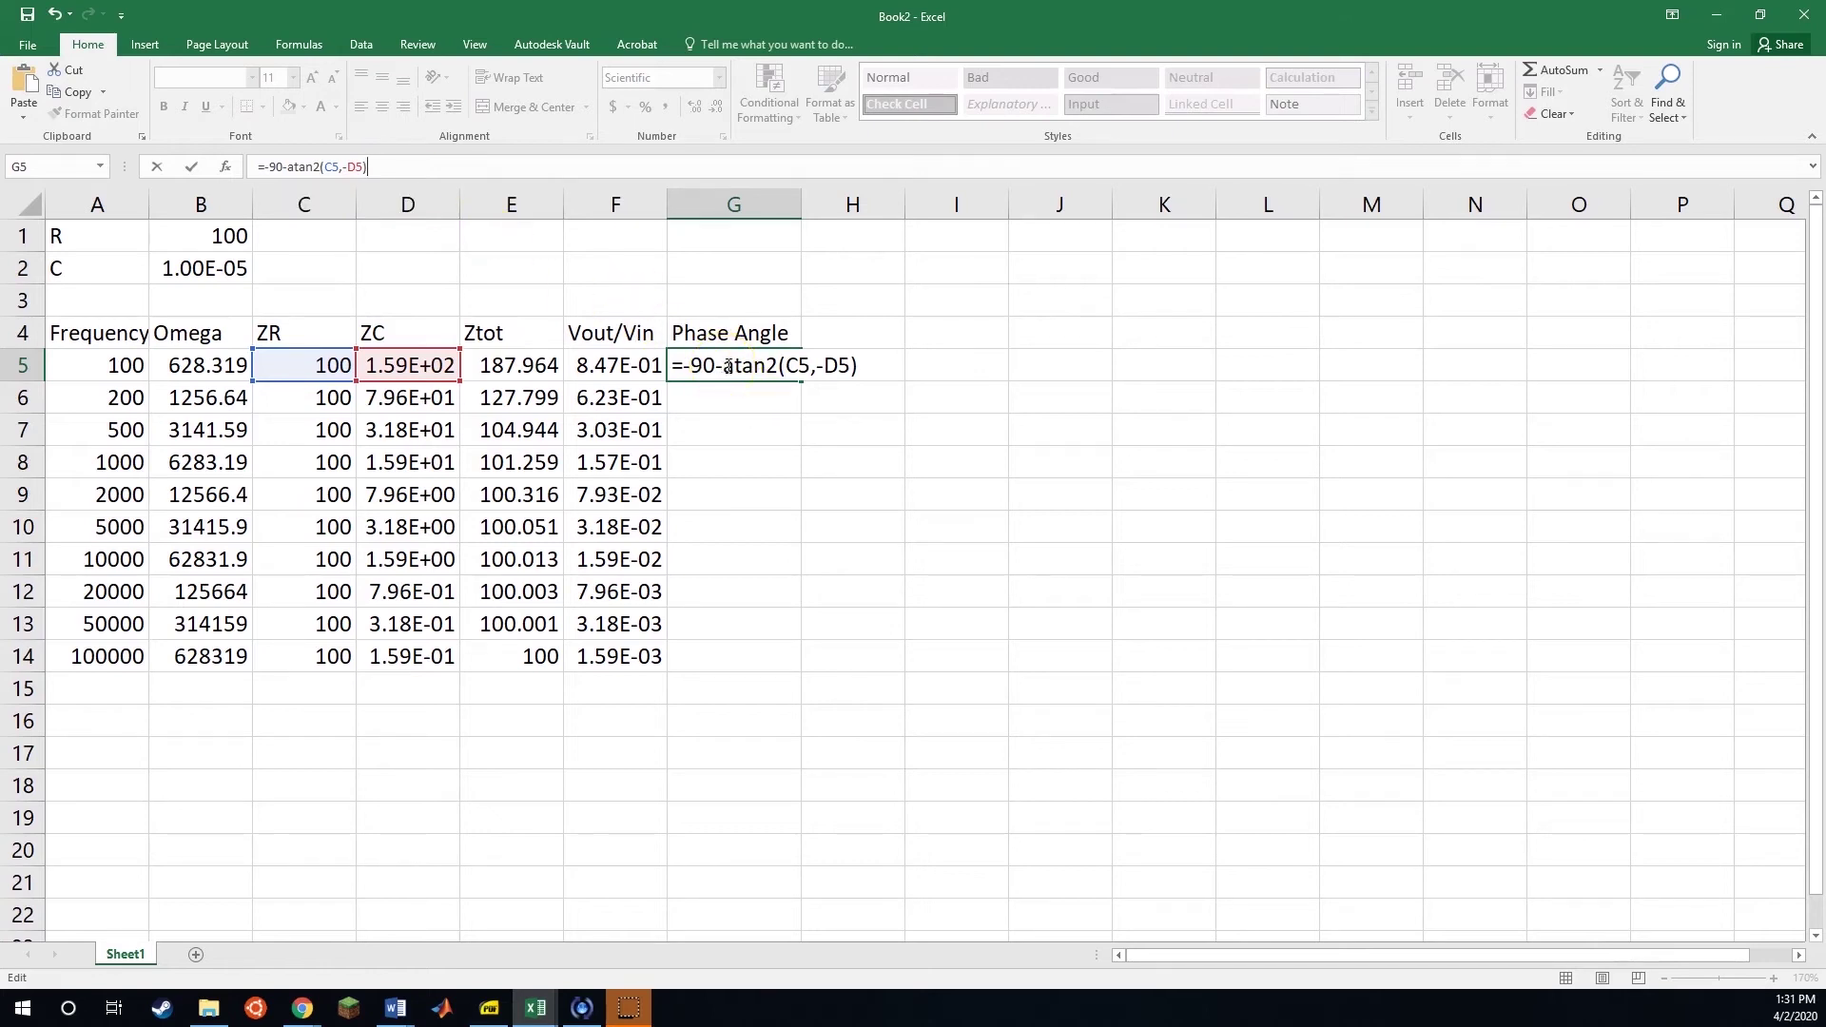
# - Insert 180/PI()* after -90- and commit G5, giving -3.21E+01
pyautogui.click(753, 367)
pyautogui.click(761, 388)
pyautogui.write('180')
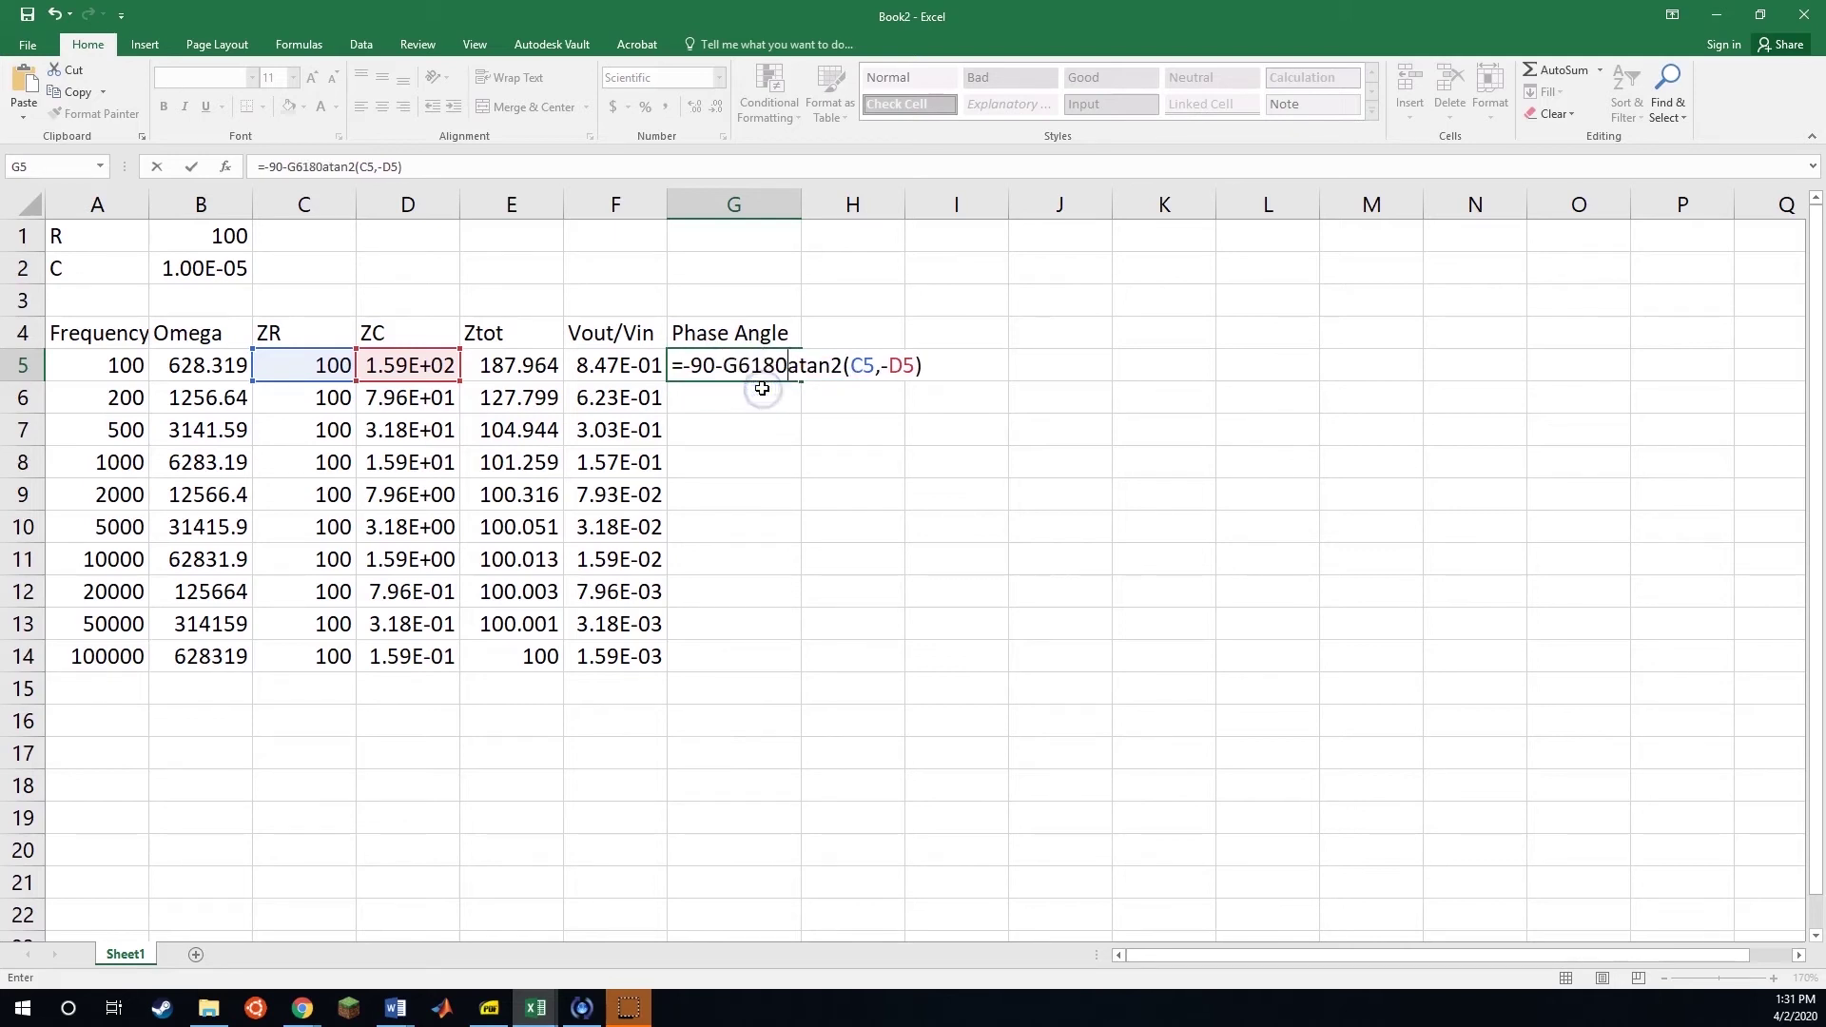
pyautogui.press('BackSpace')
pyautogui.press('BackSpace')
pyautogui.press('BackSpace')
pyautogui.press('BackSpace')
pyautogui.press('BackSpace')
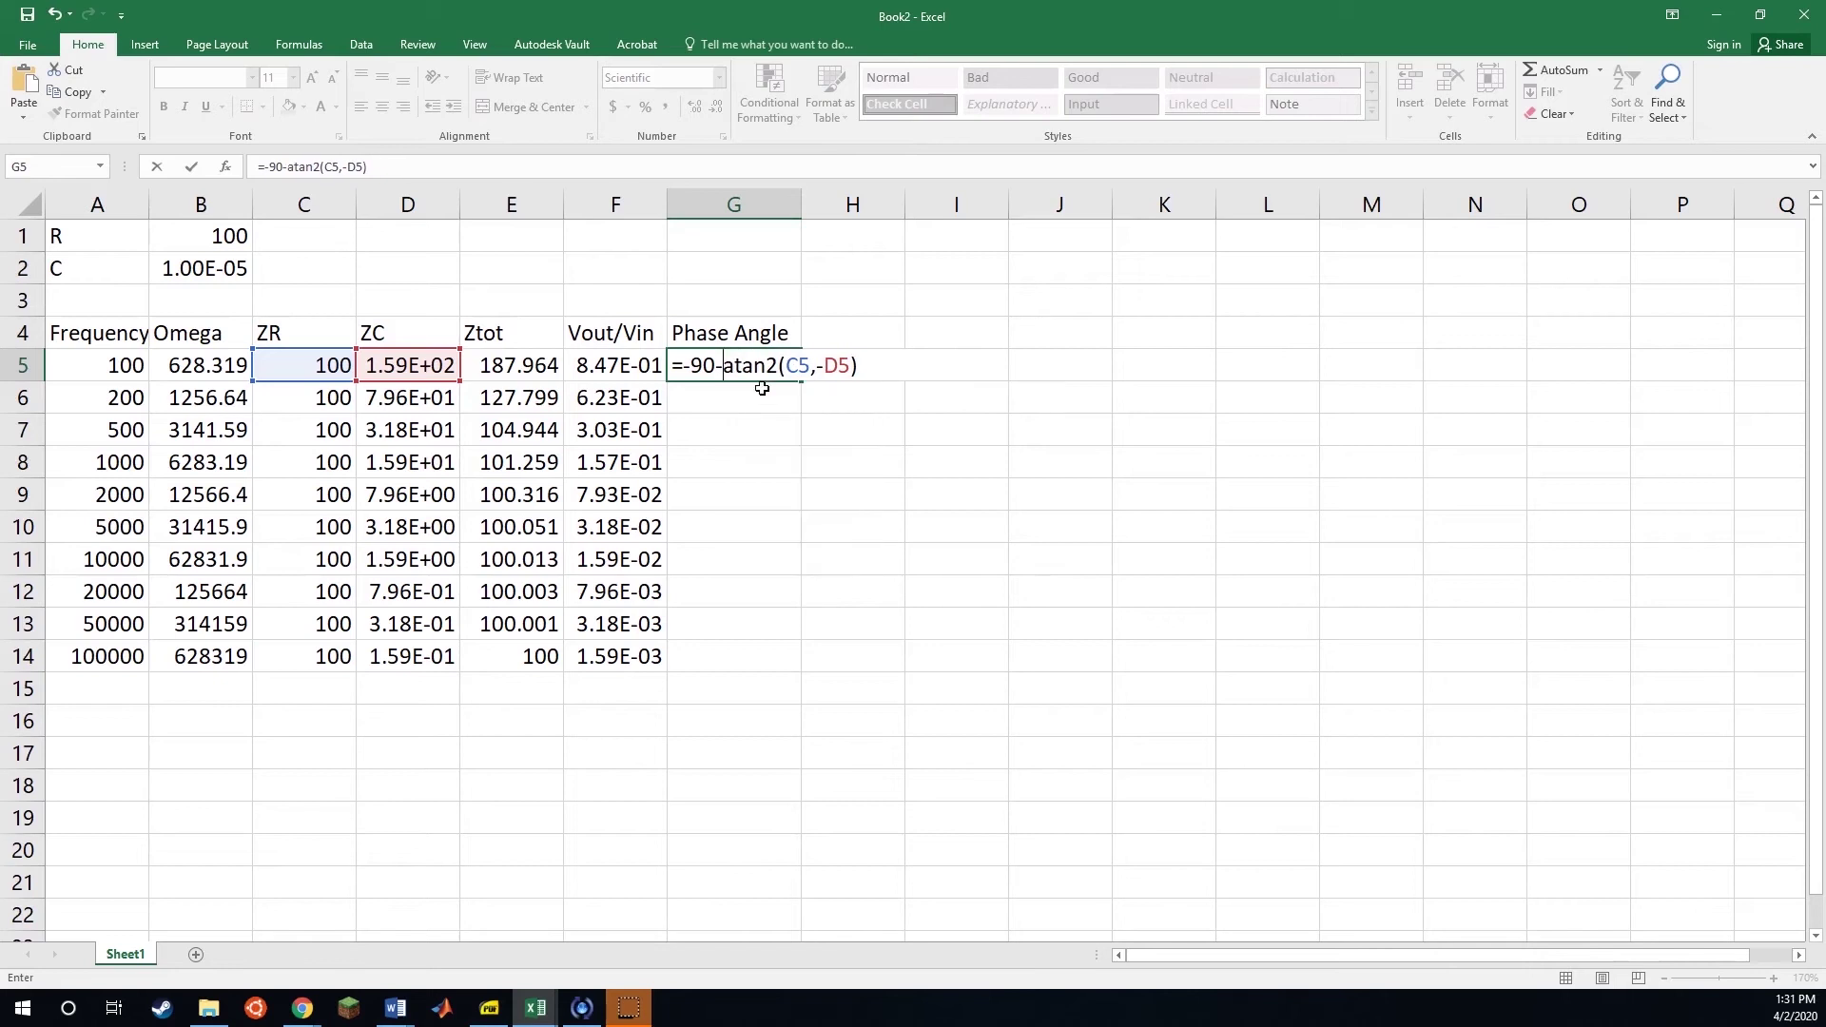
pyautogui.write('180')
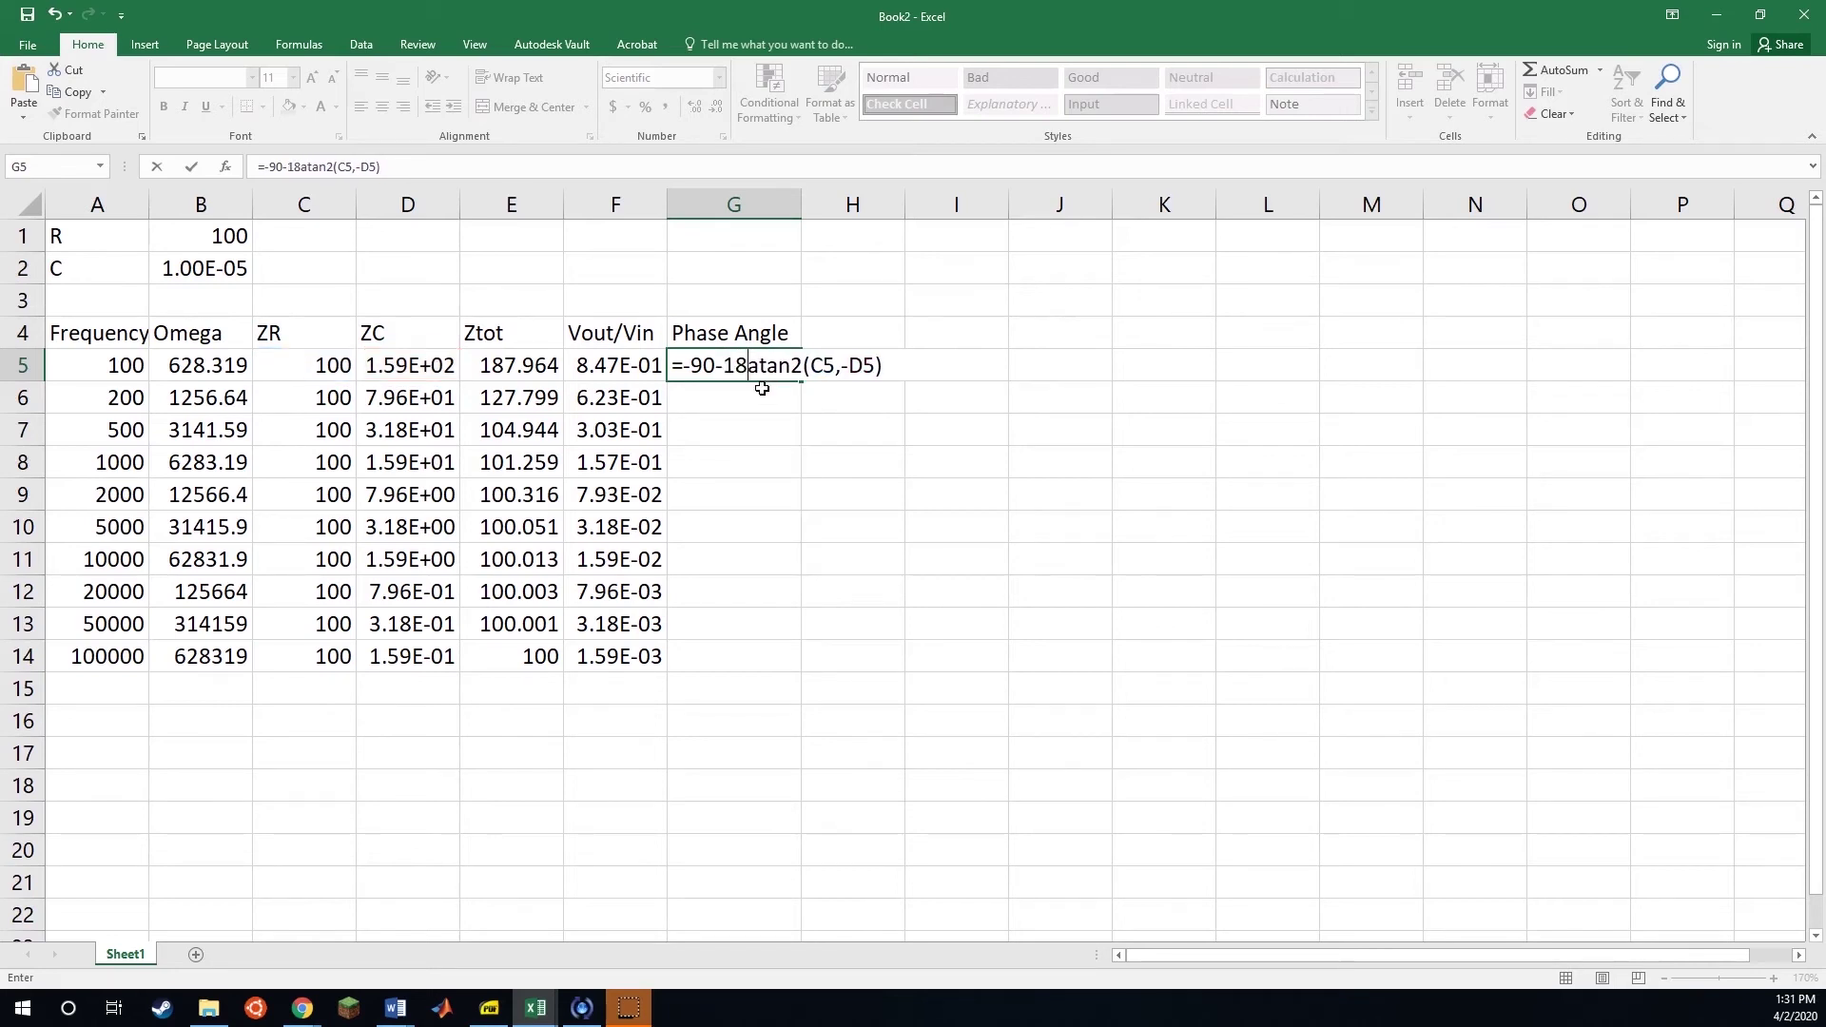
pyautogui.write('/')
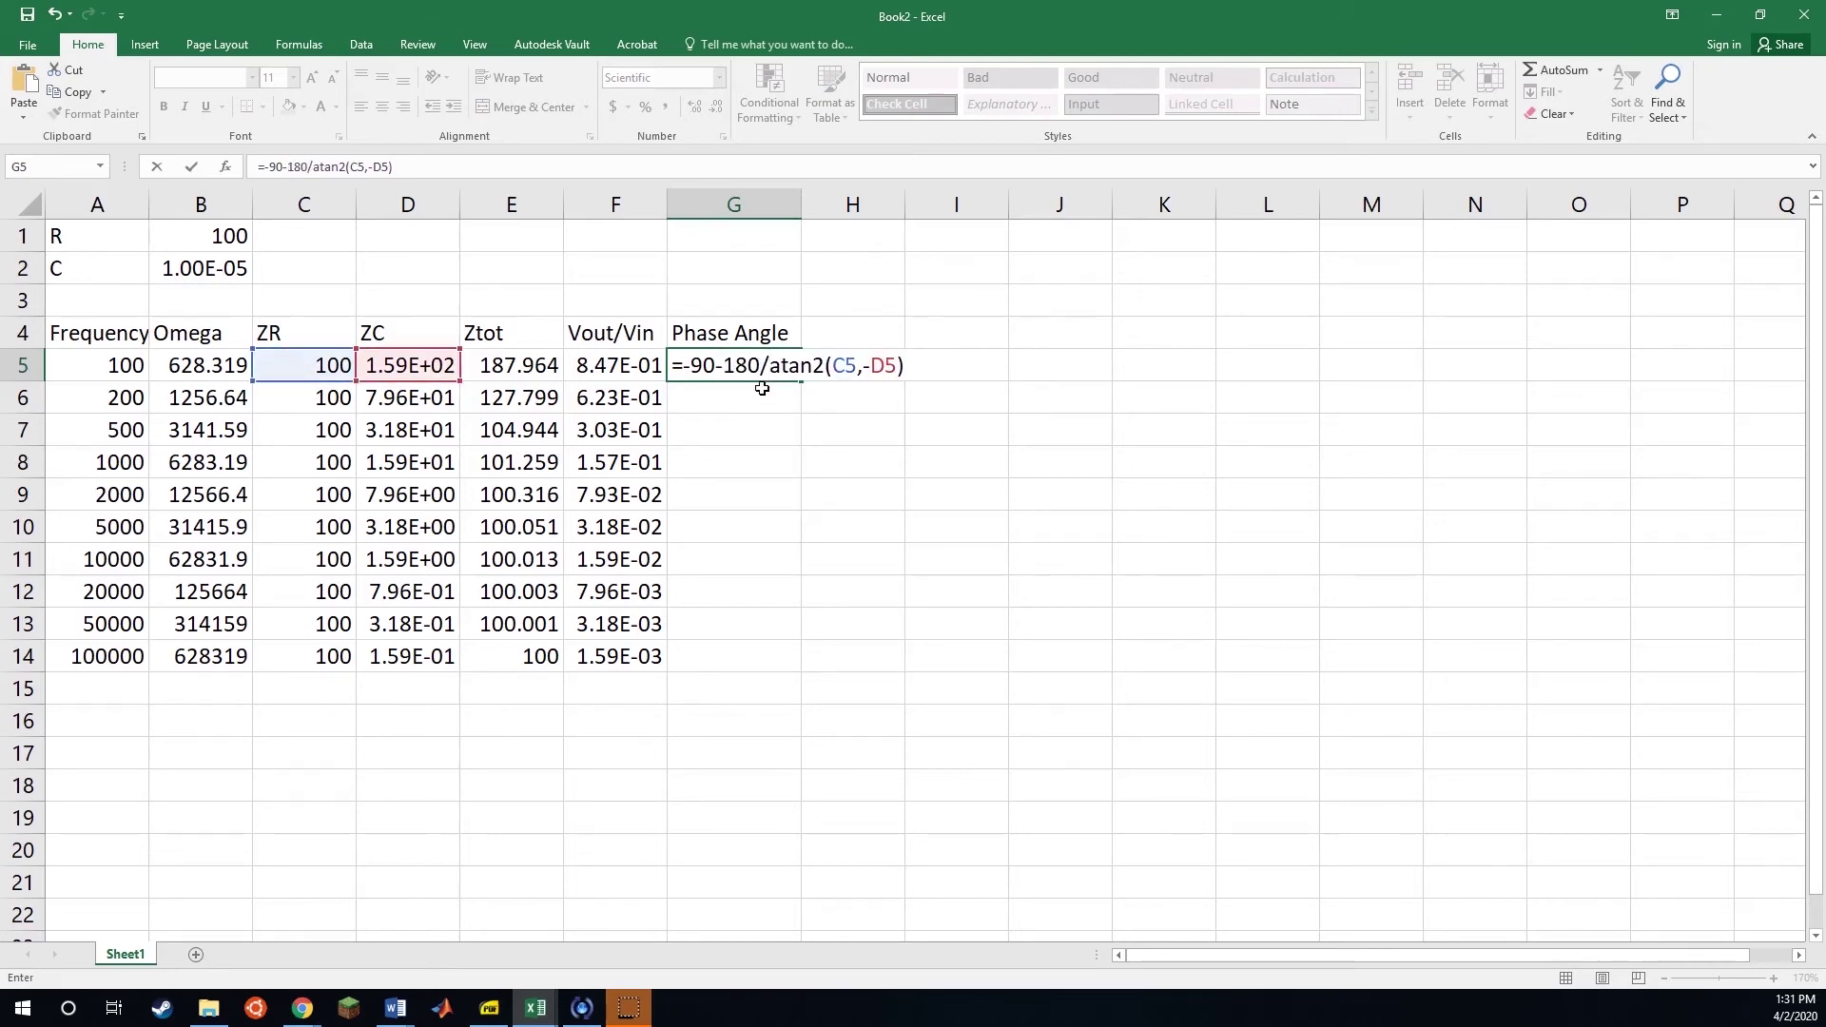
pyautogui.write('pi()')
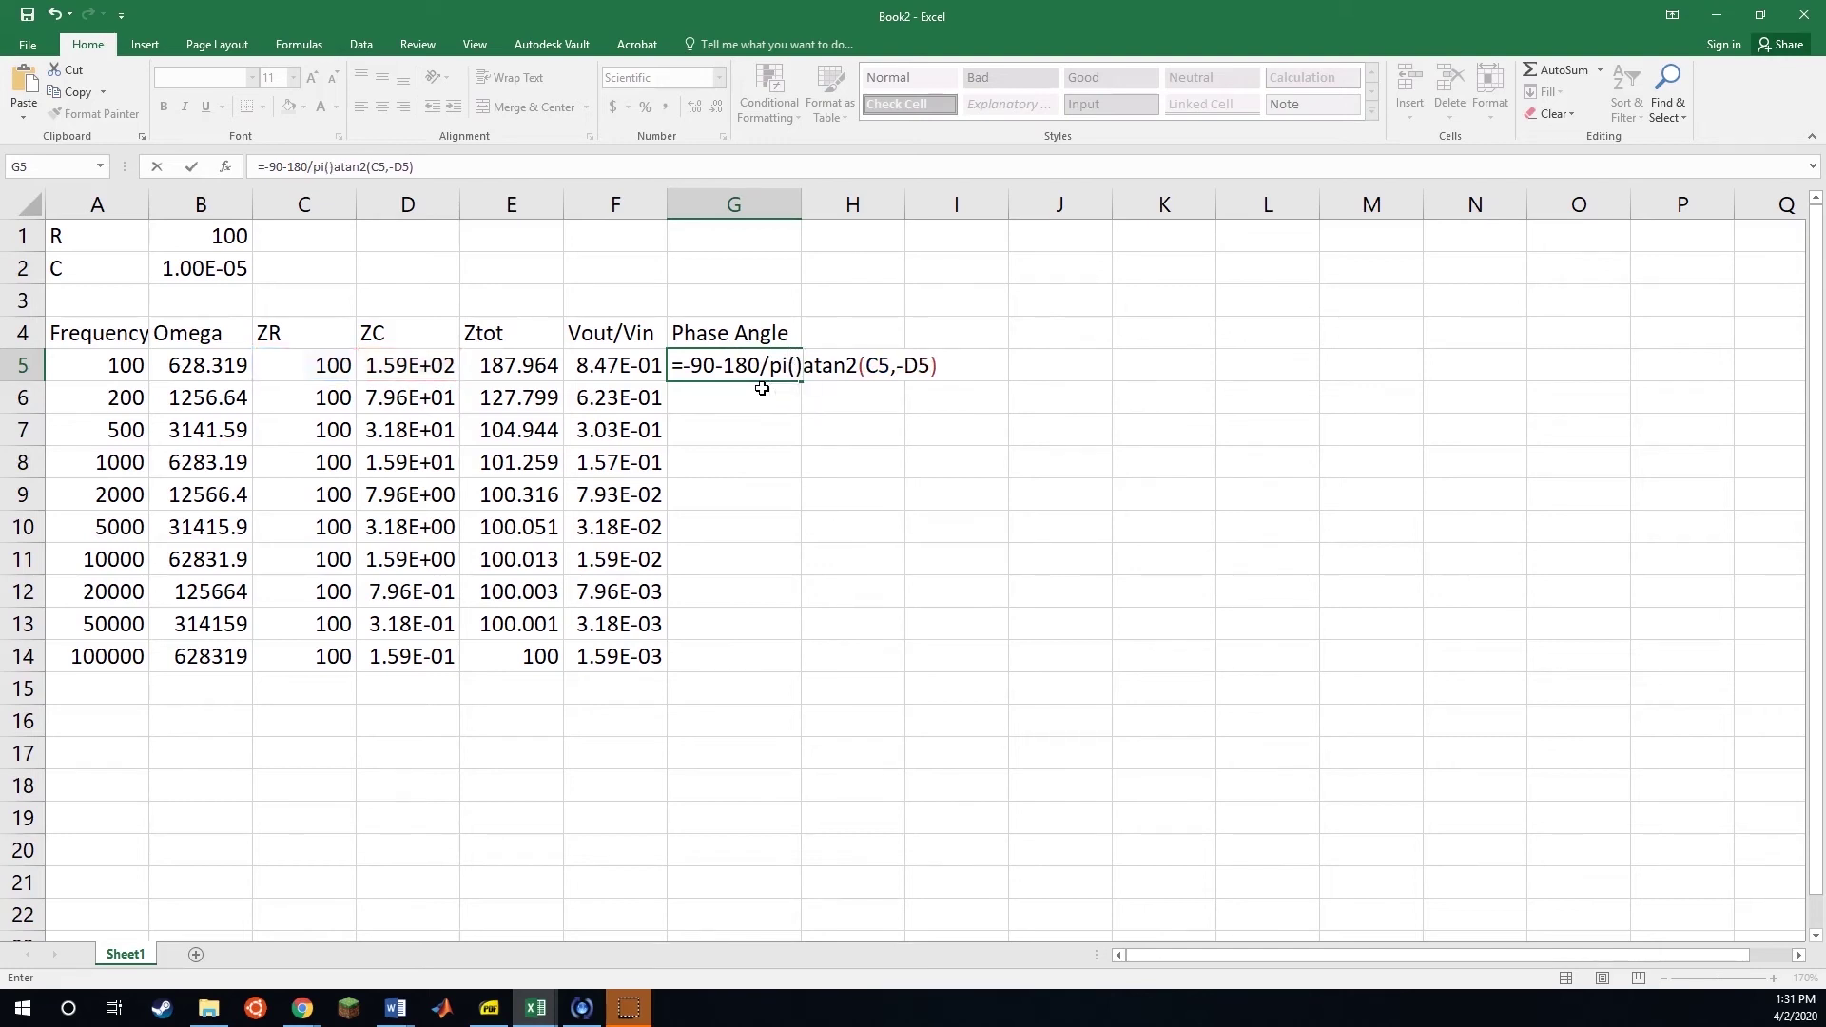
pyautogui.write('*')
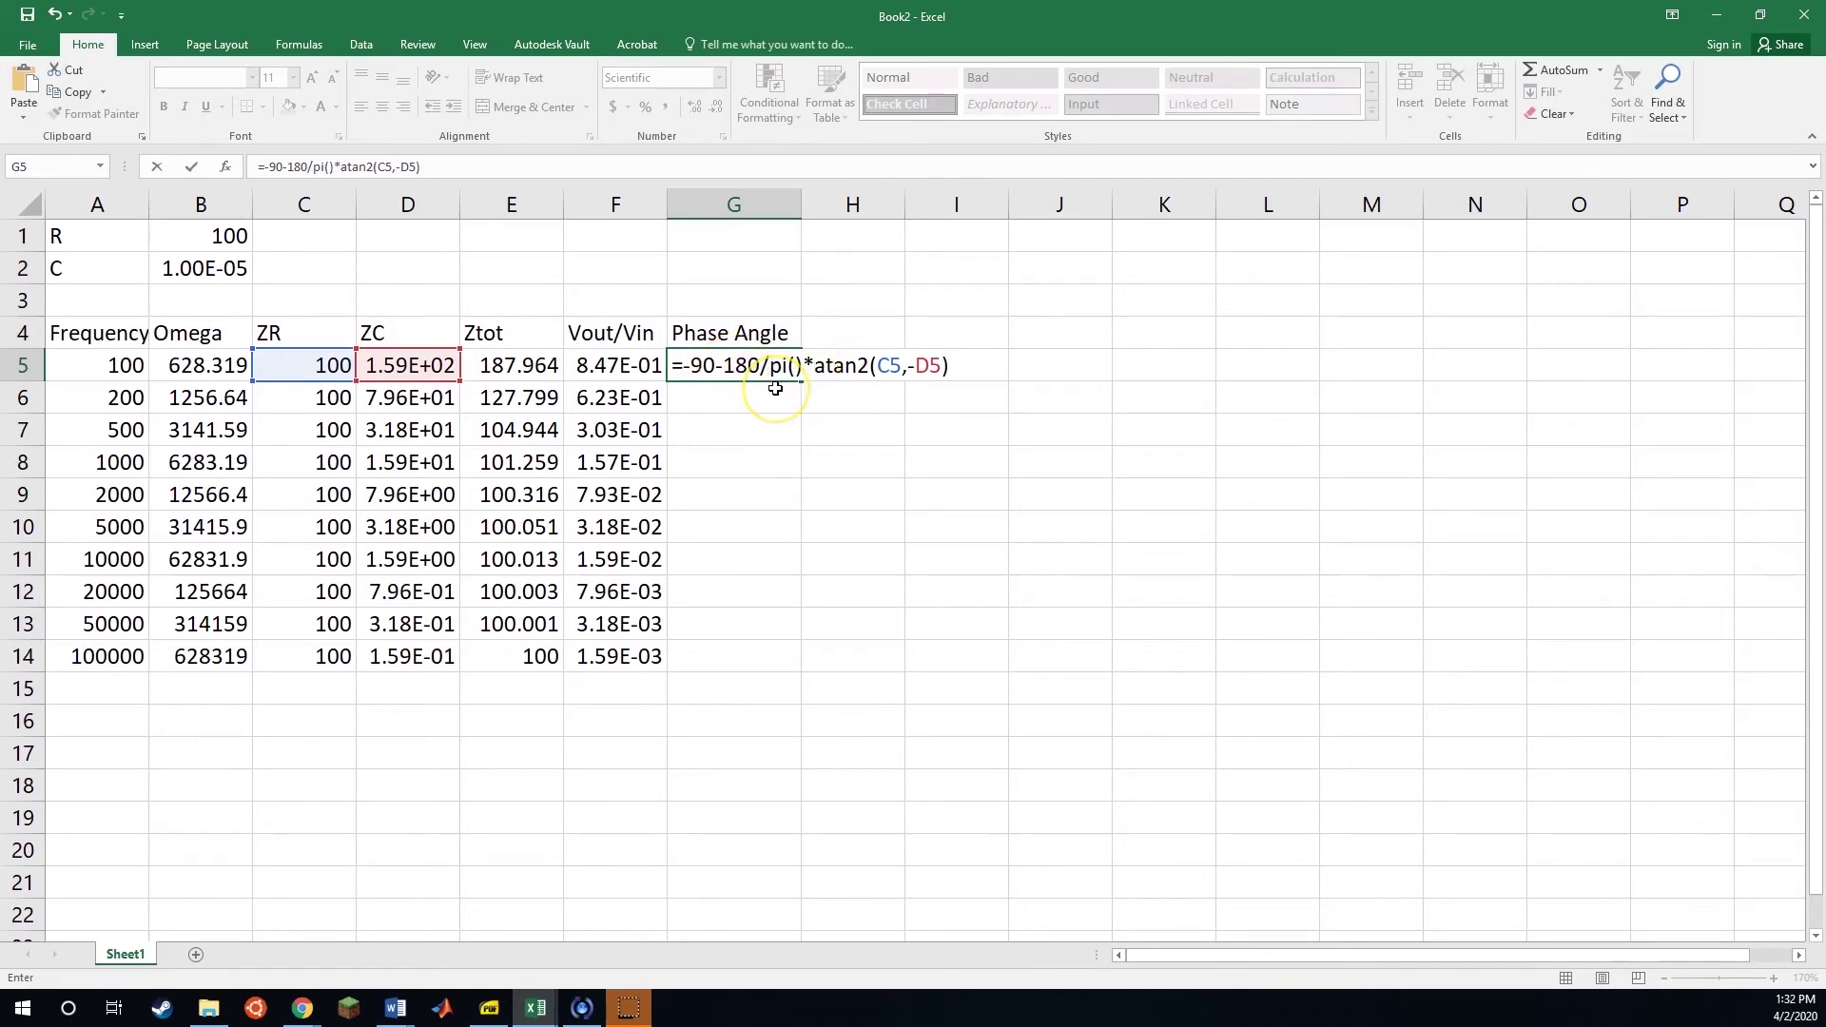
pyautogui.press('Return')
pyautogui.click(762, 367)
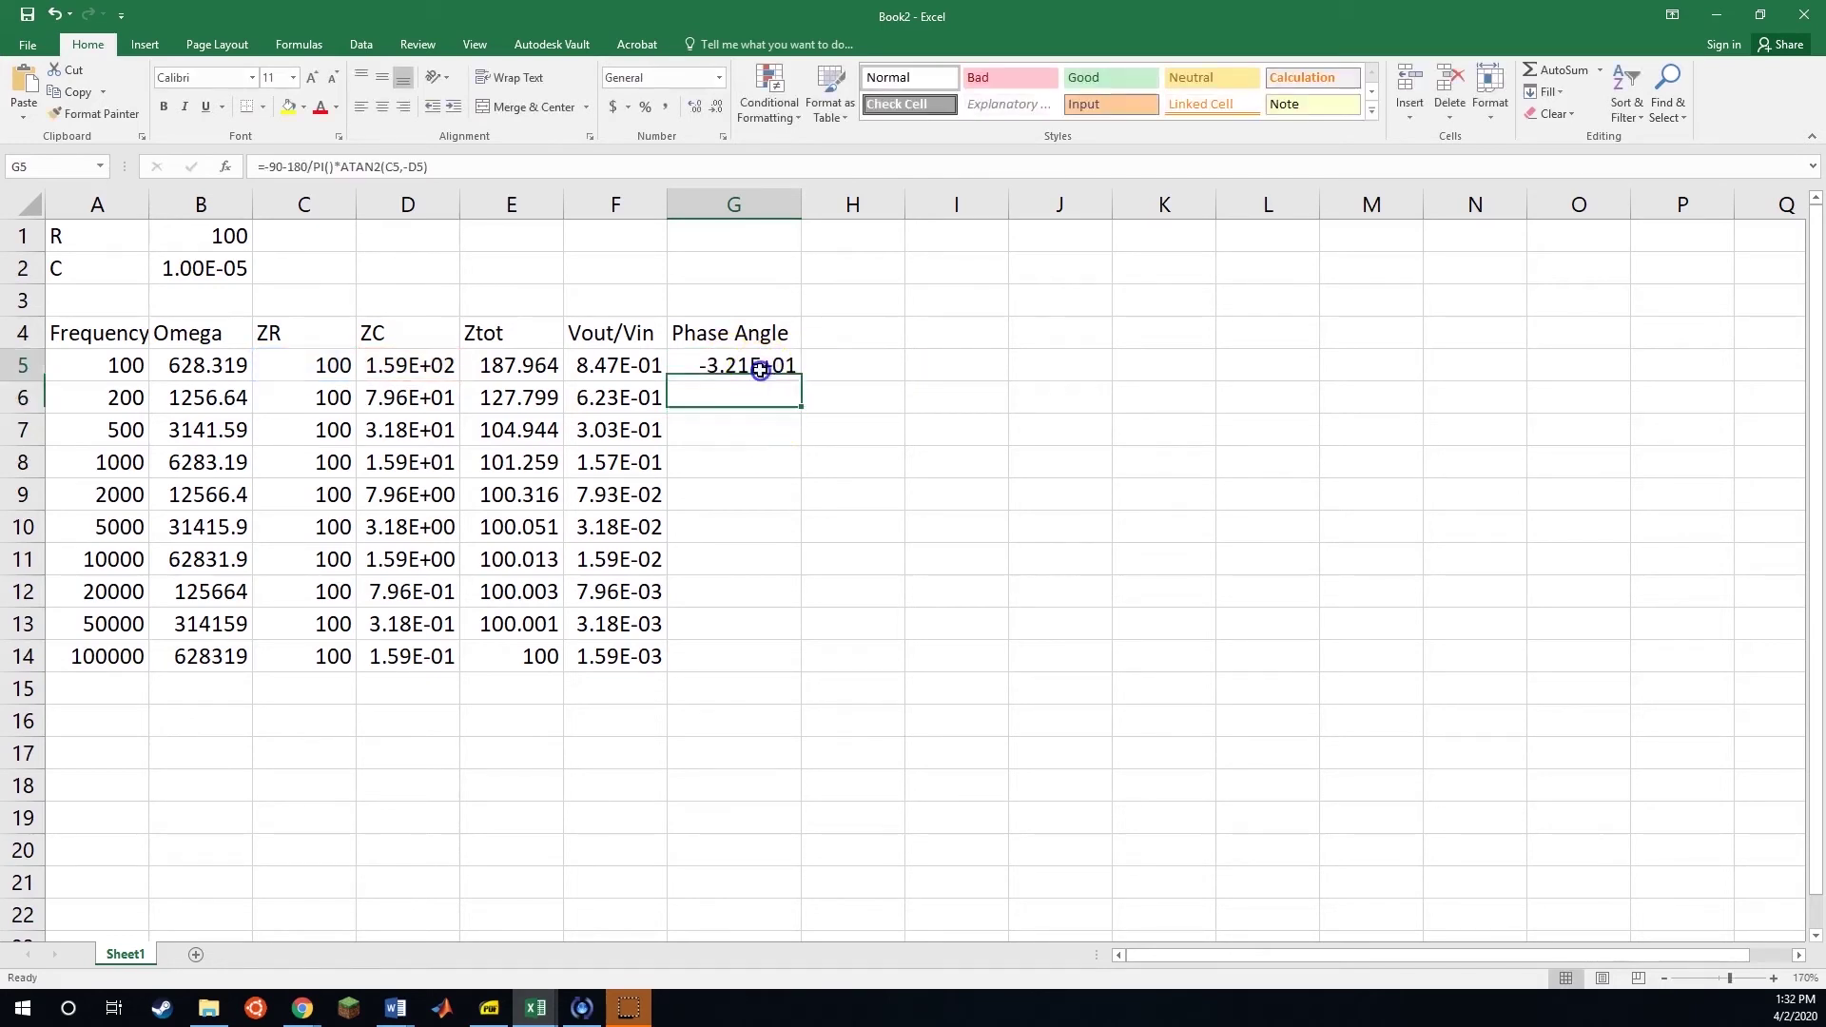
pyautogui.moveTo(811, 569); pyautogui.dragTo(802, 664)
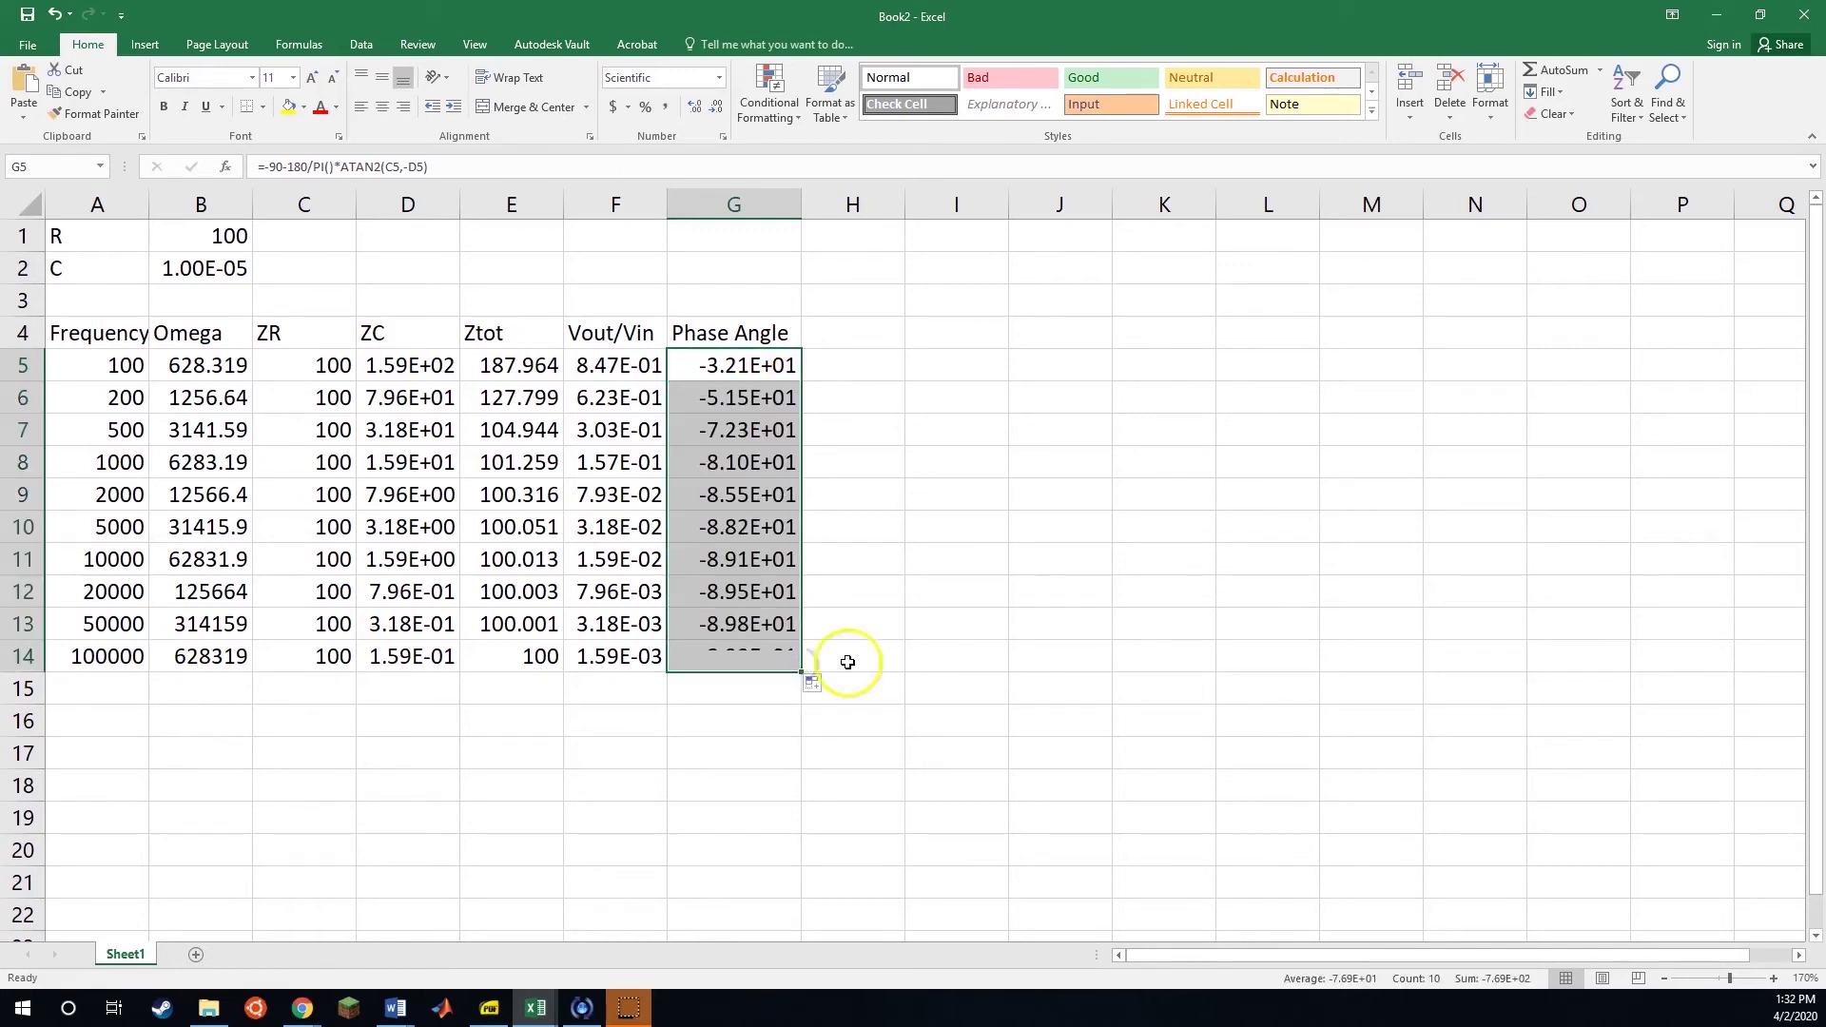
pyautogui.click(871, 534)
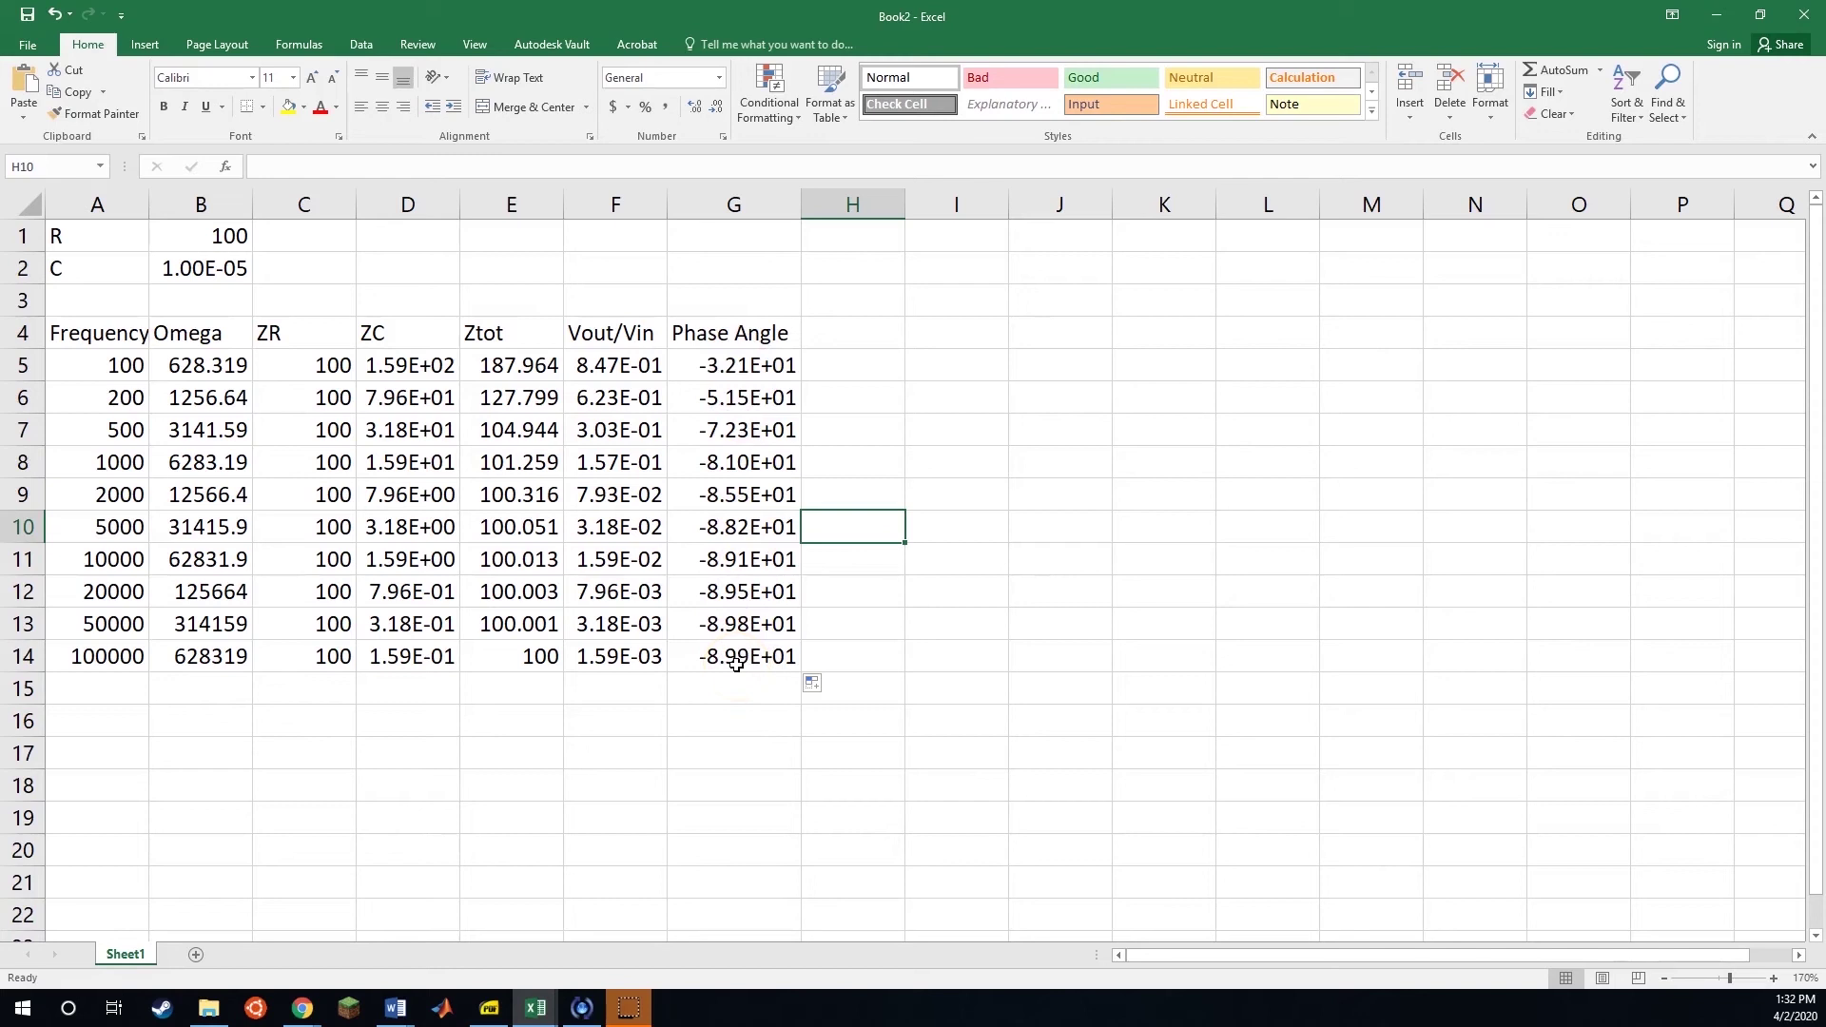
pyautogui.moveTo(637, 371); pyautogui.dragTo(640, 510)
pyautogui.click(653, 392)
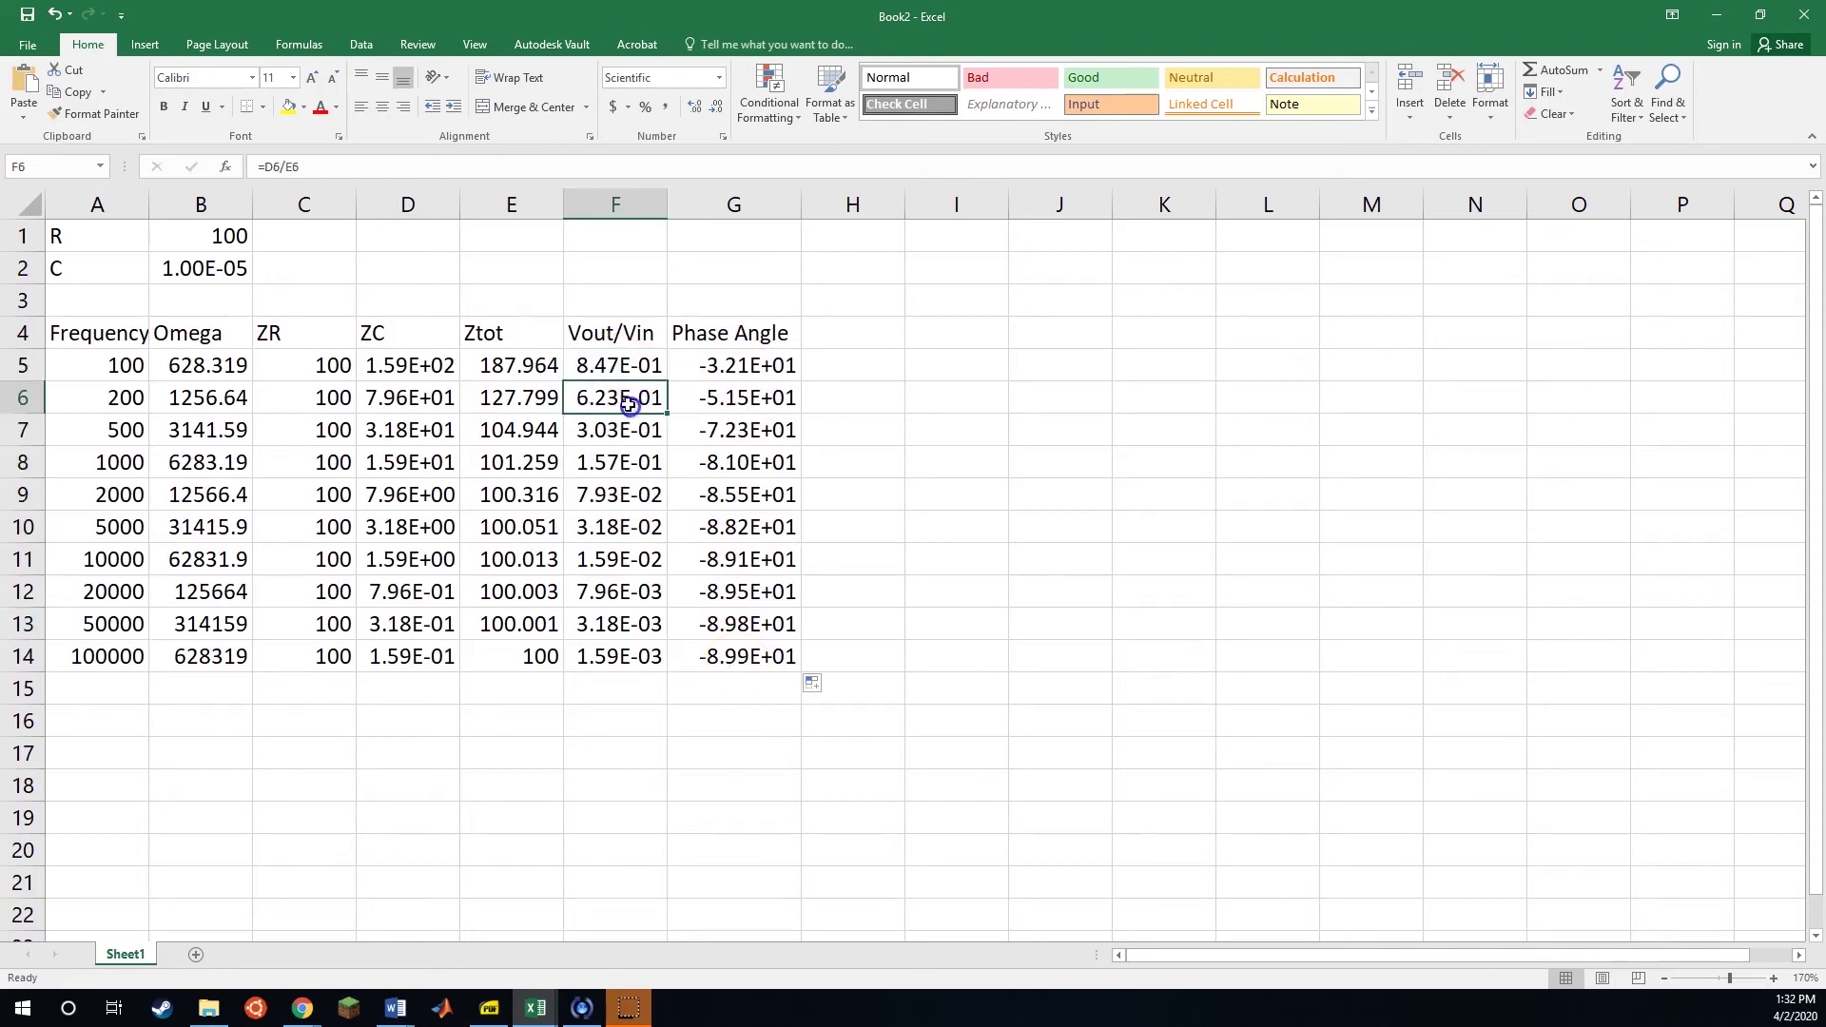
pyautogui.click(656, 366)
pyautogui.click(714, 362)
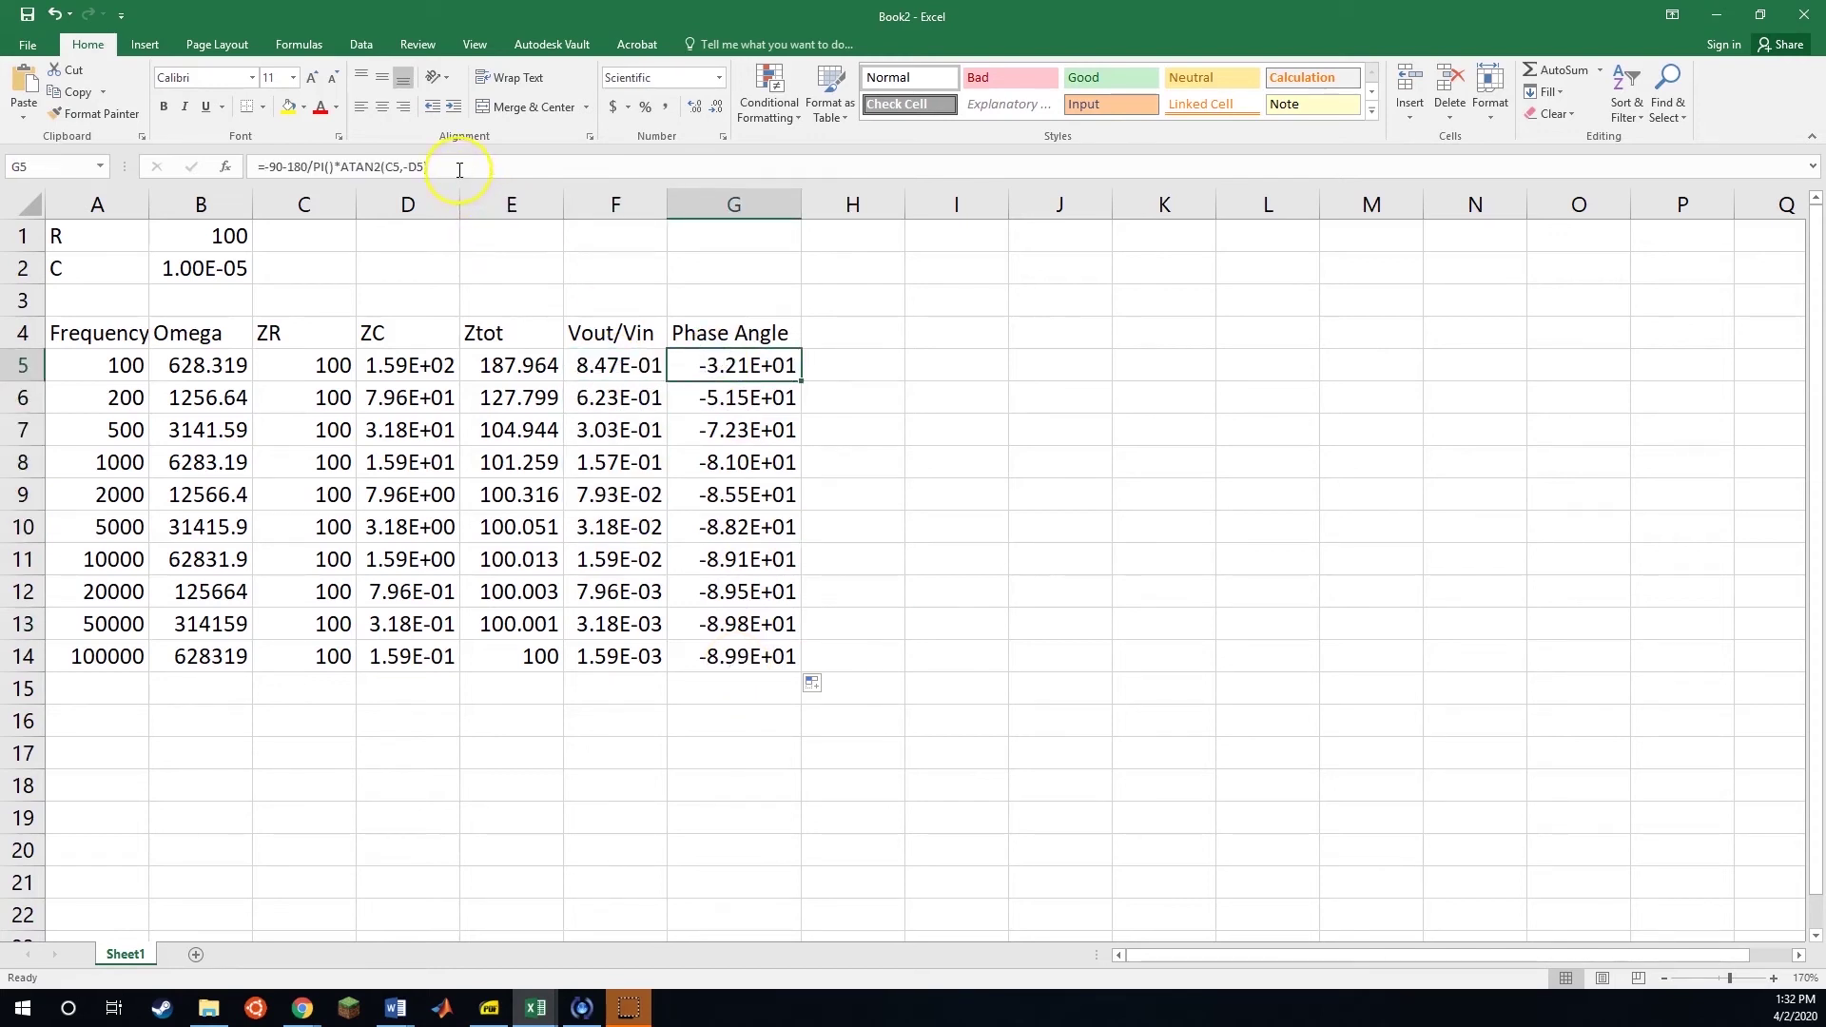
pyautogui.click(718, 396)
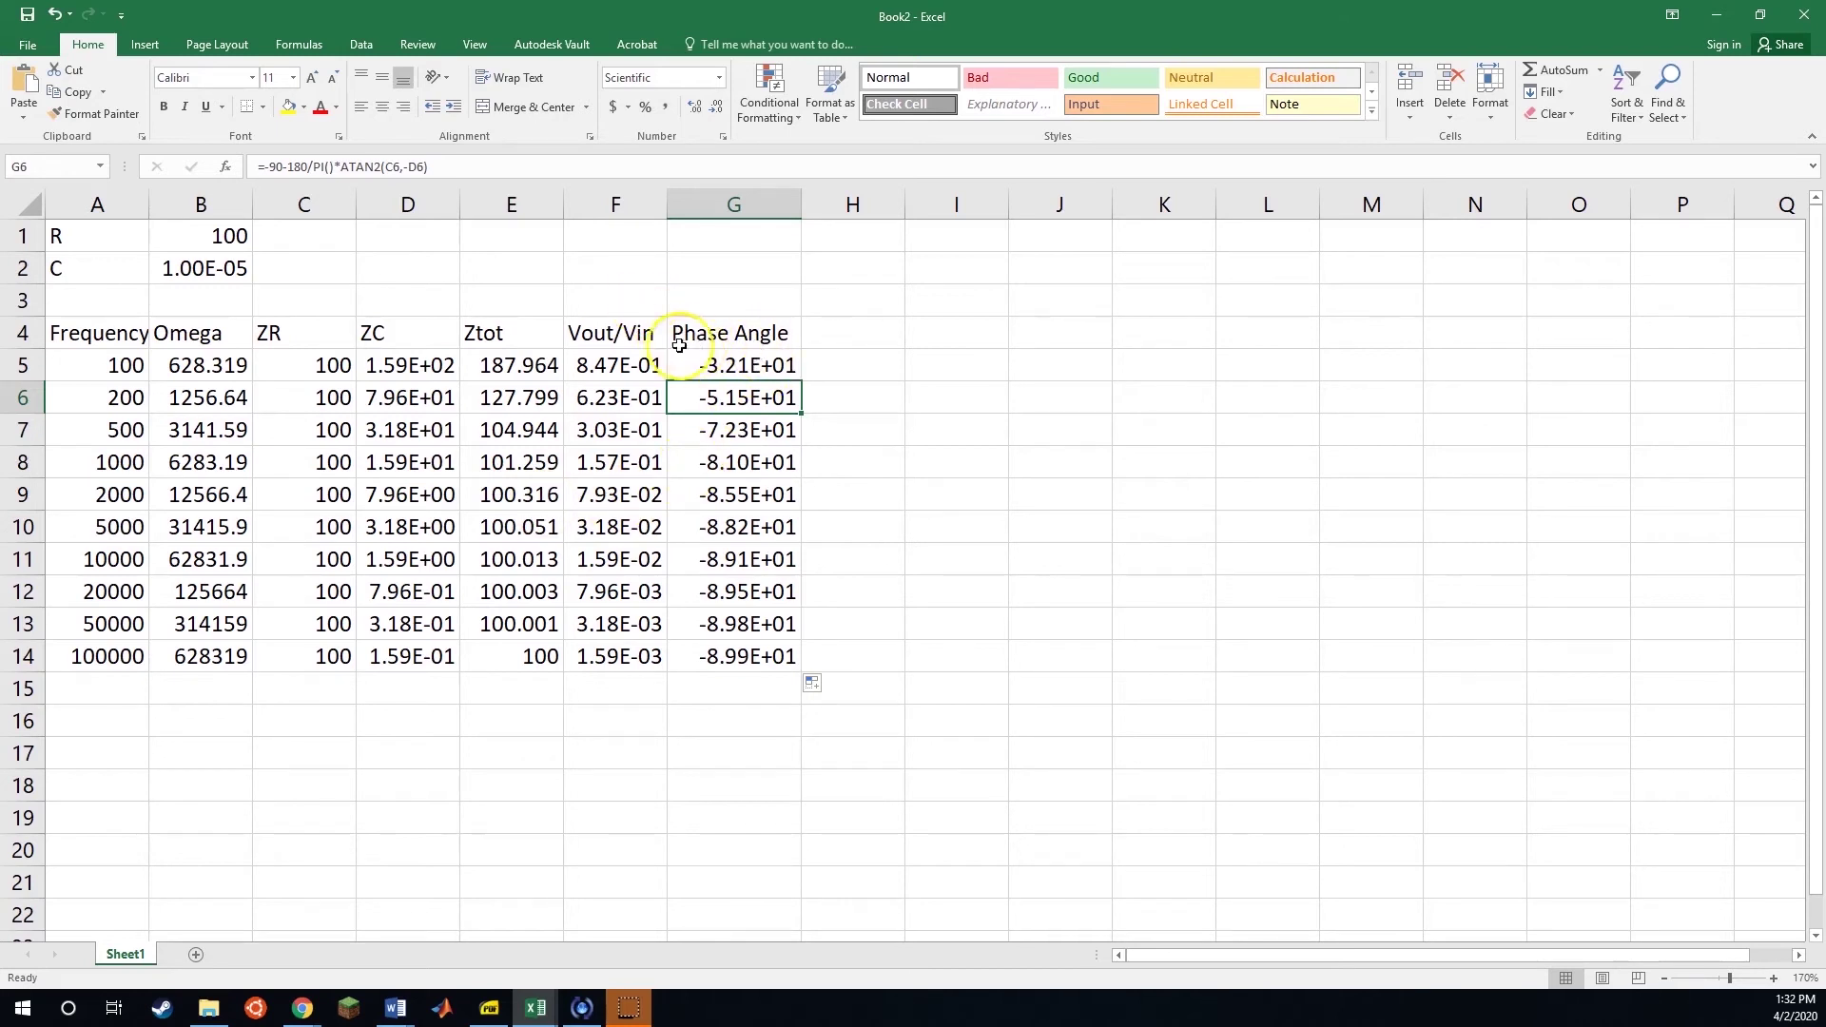
pyautogui.click(650, 341)
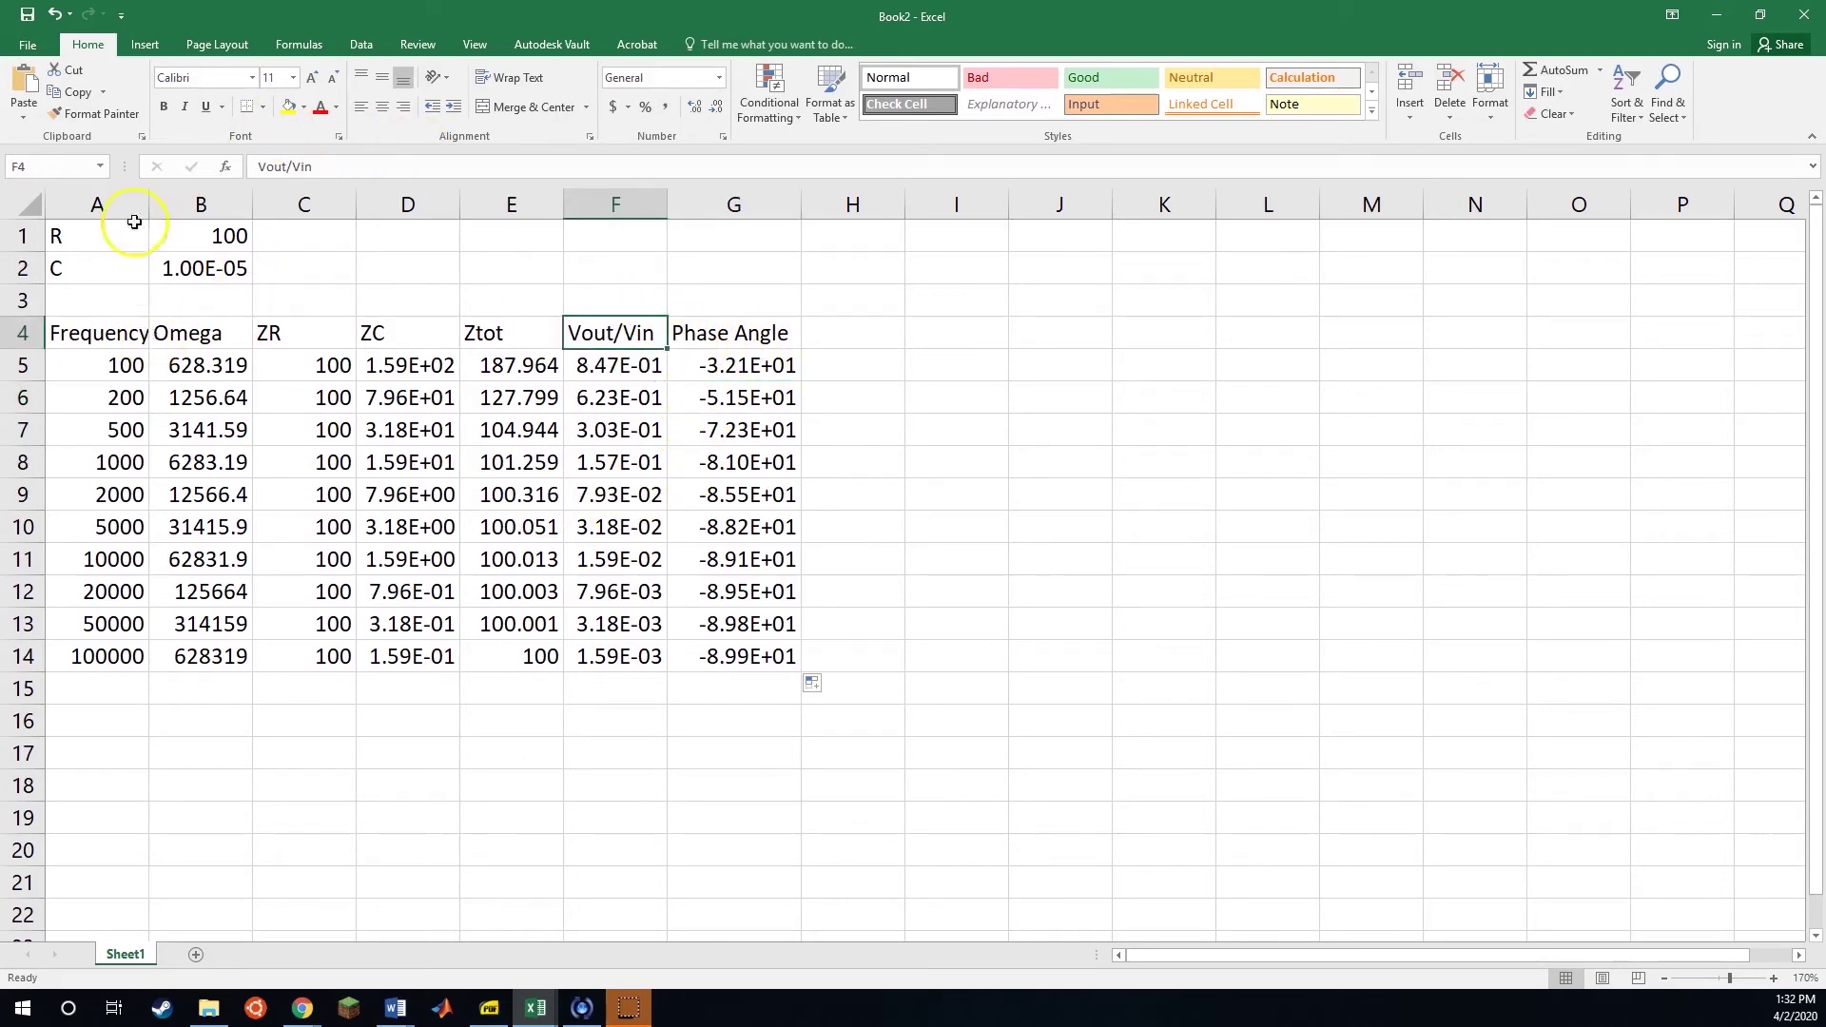
# - Insert a smooth-line scatter chart of Frequency A4:A14 against Vout/Vin F4:F14
pyautogui.click(148, 46)
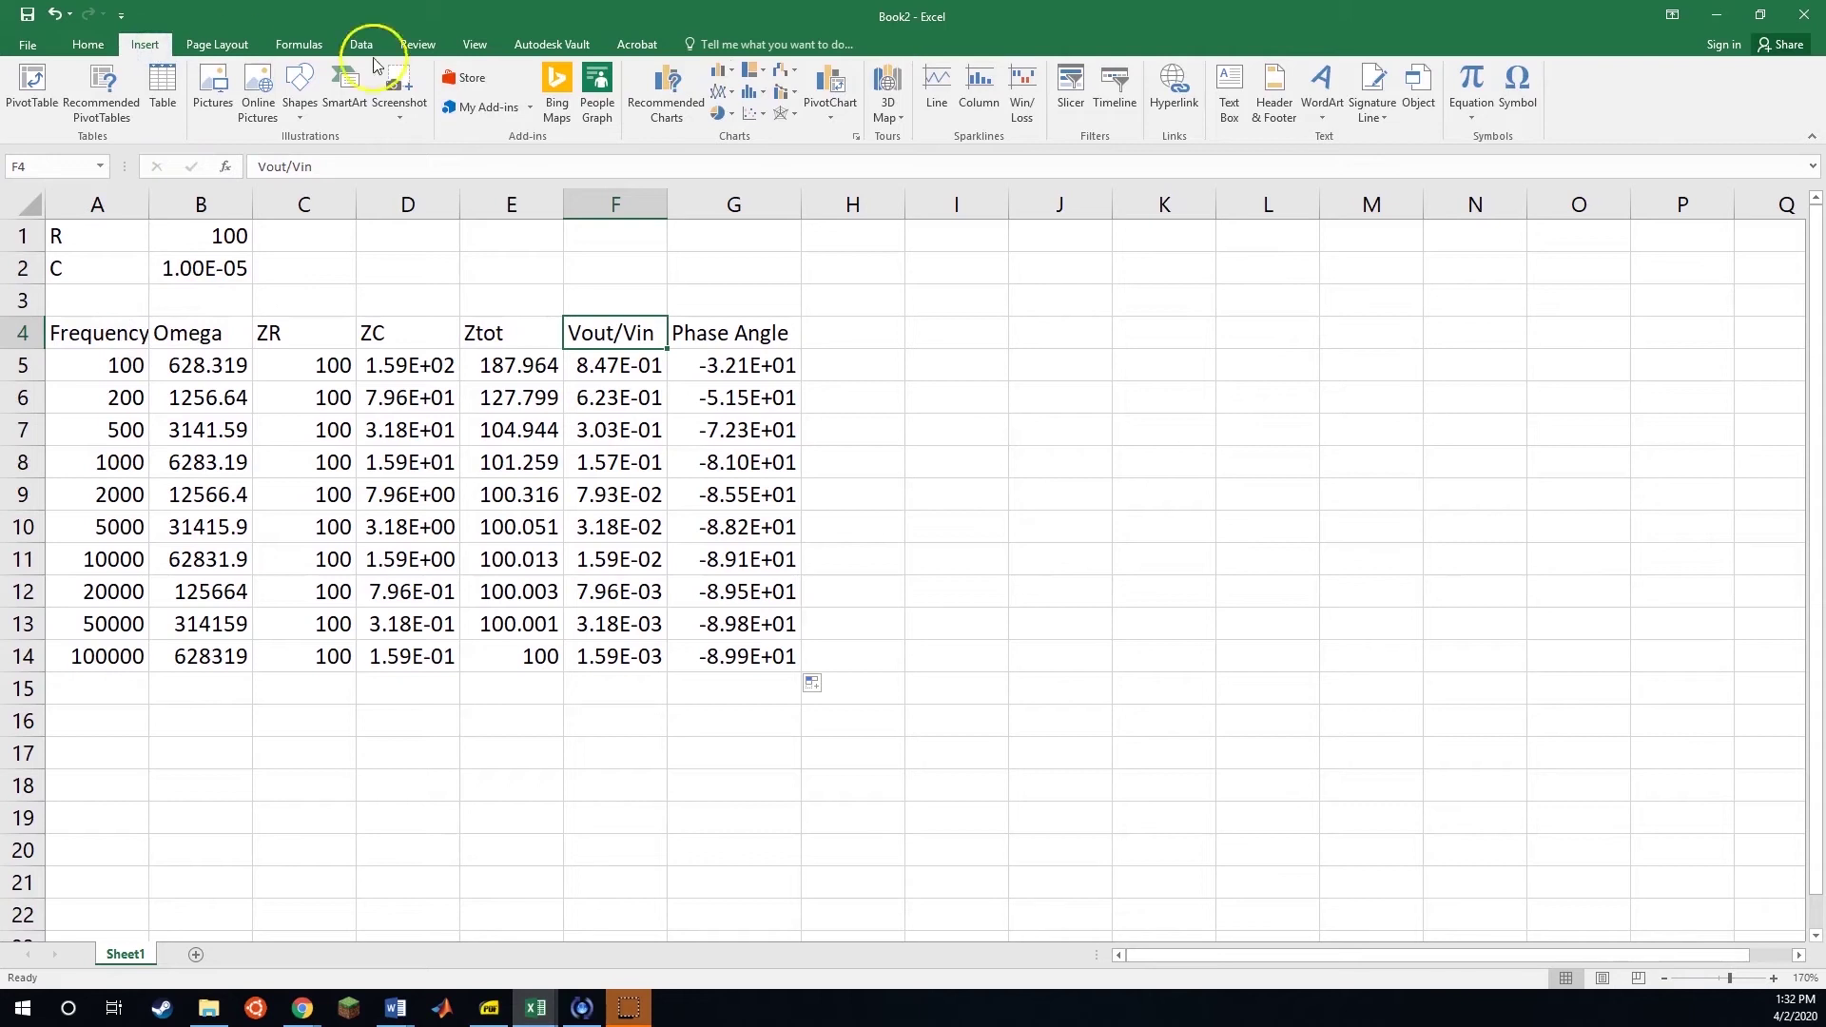
pyautogui.click(751, 113)
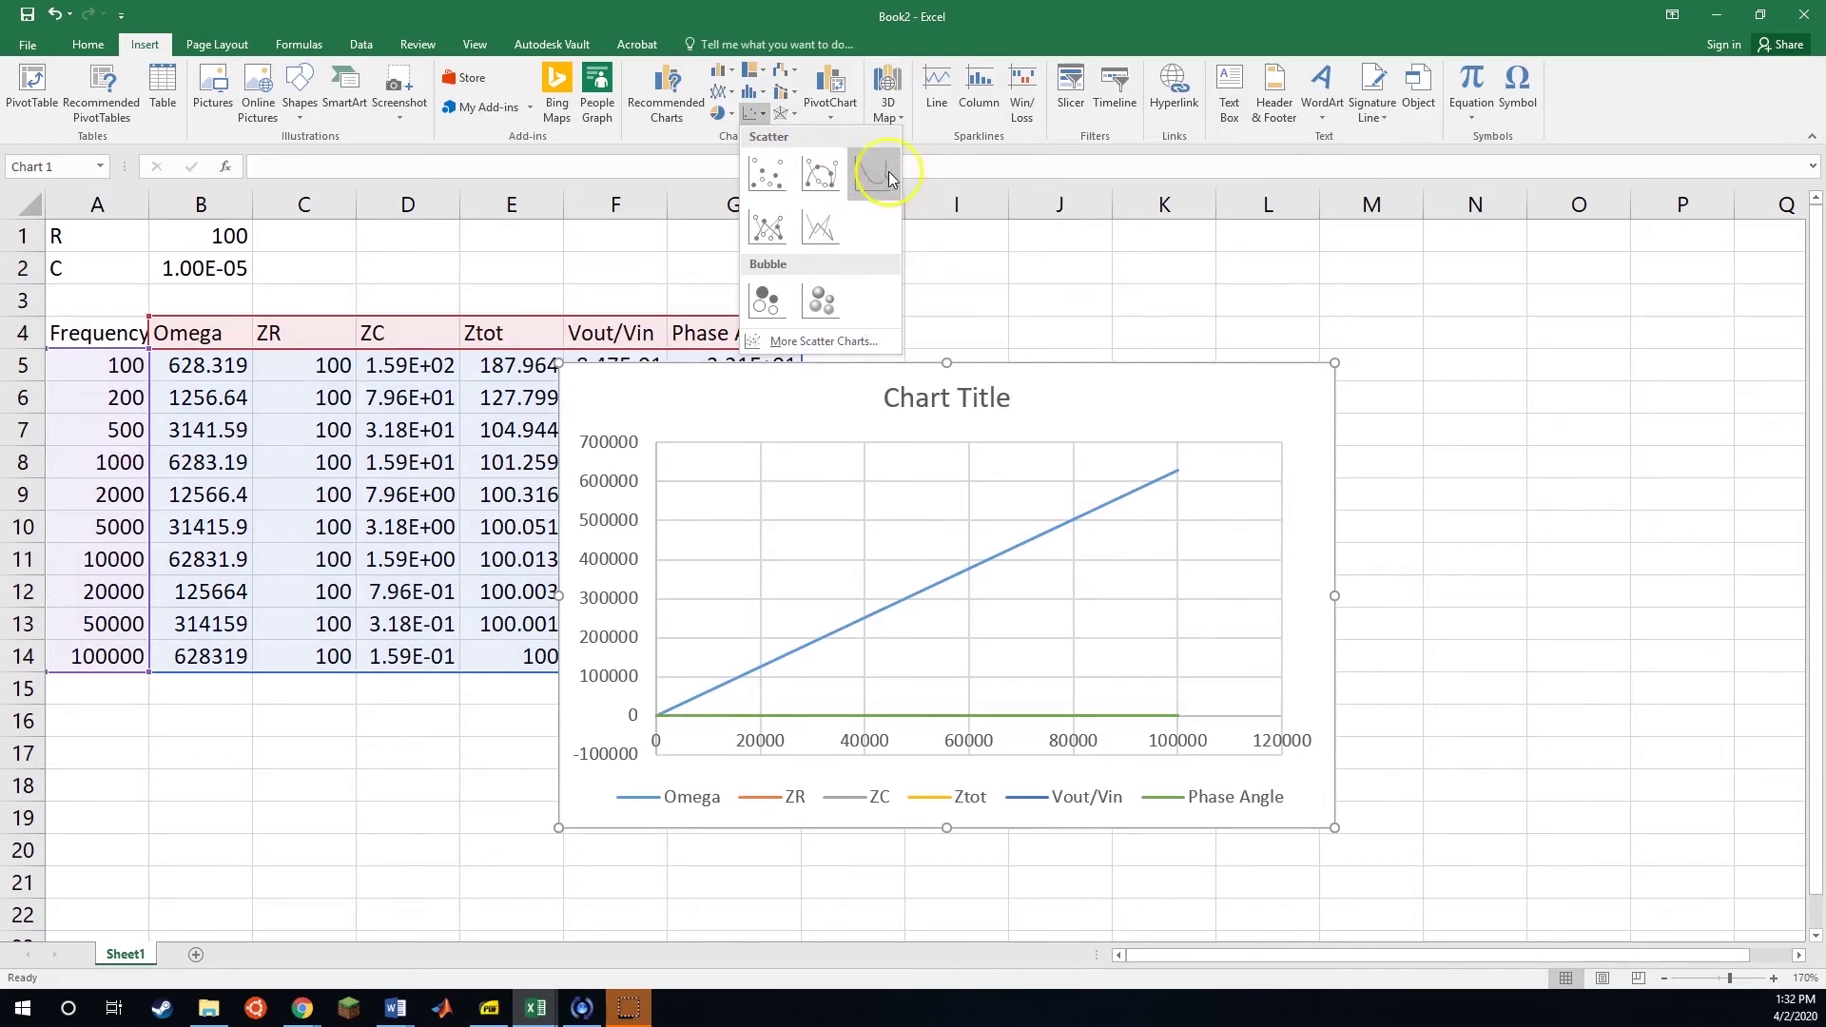
pyautogui.click(1109, 223)
pyautogui.moveTo(100, 335); pyautogui.dragTo(124, 657)
pyautogui.moveTo(608, 333); pyautogui.dragTo(596, 656)
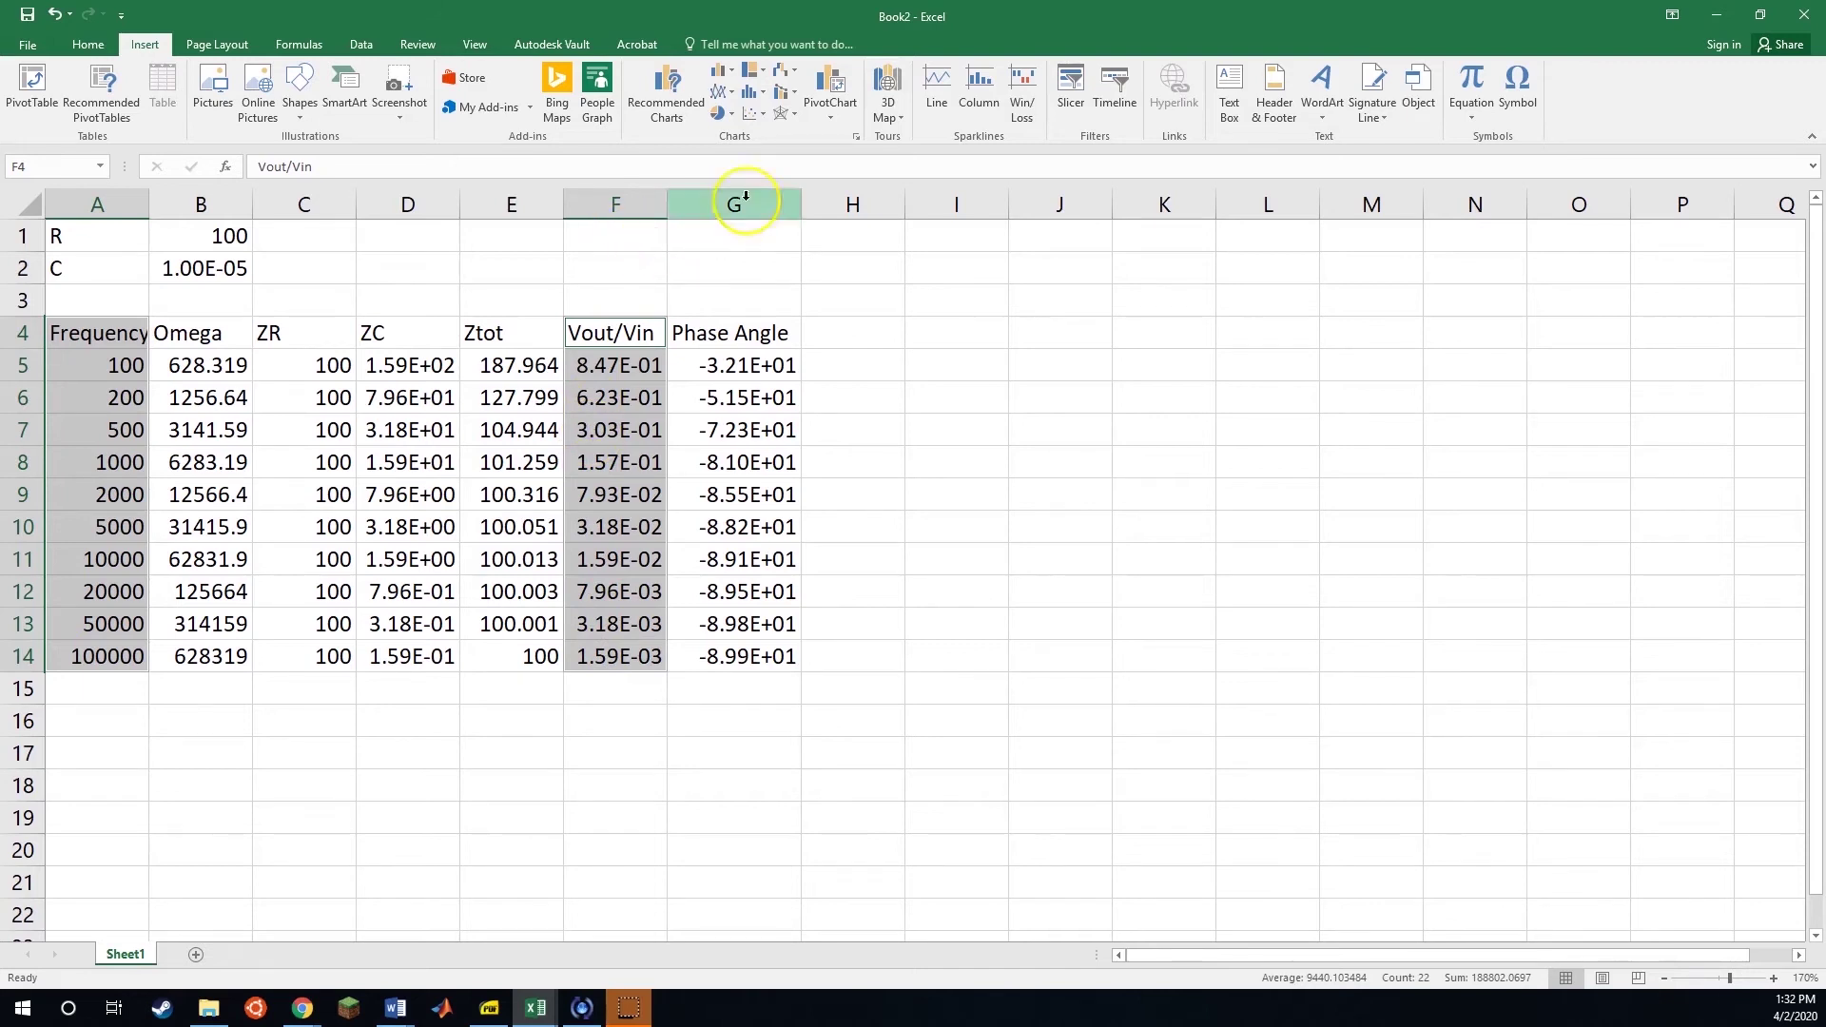
pyautogui.click(751, 114)
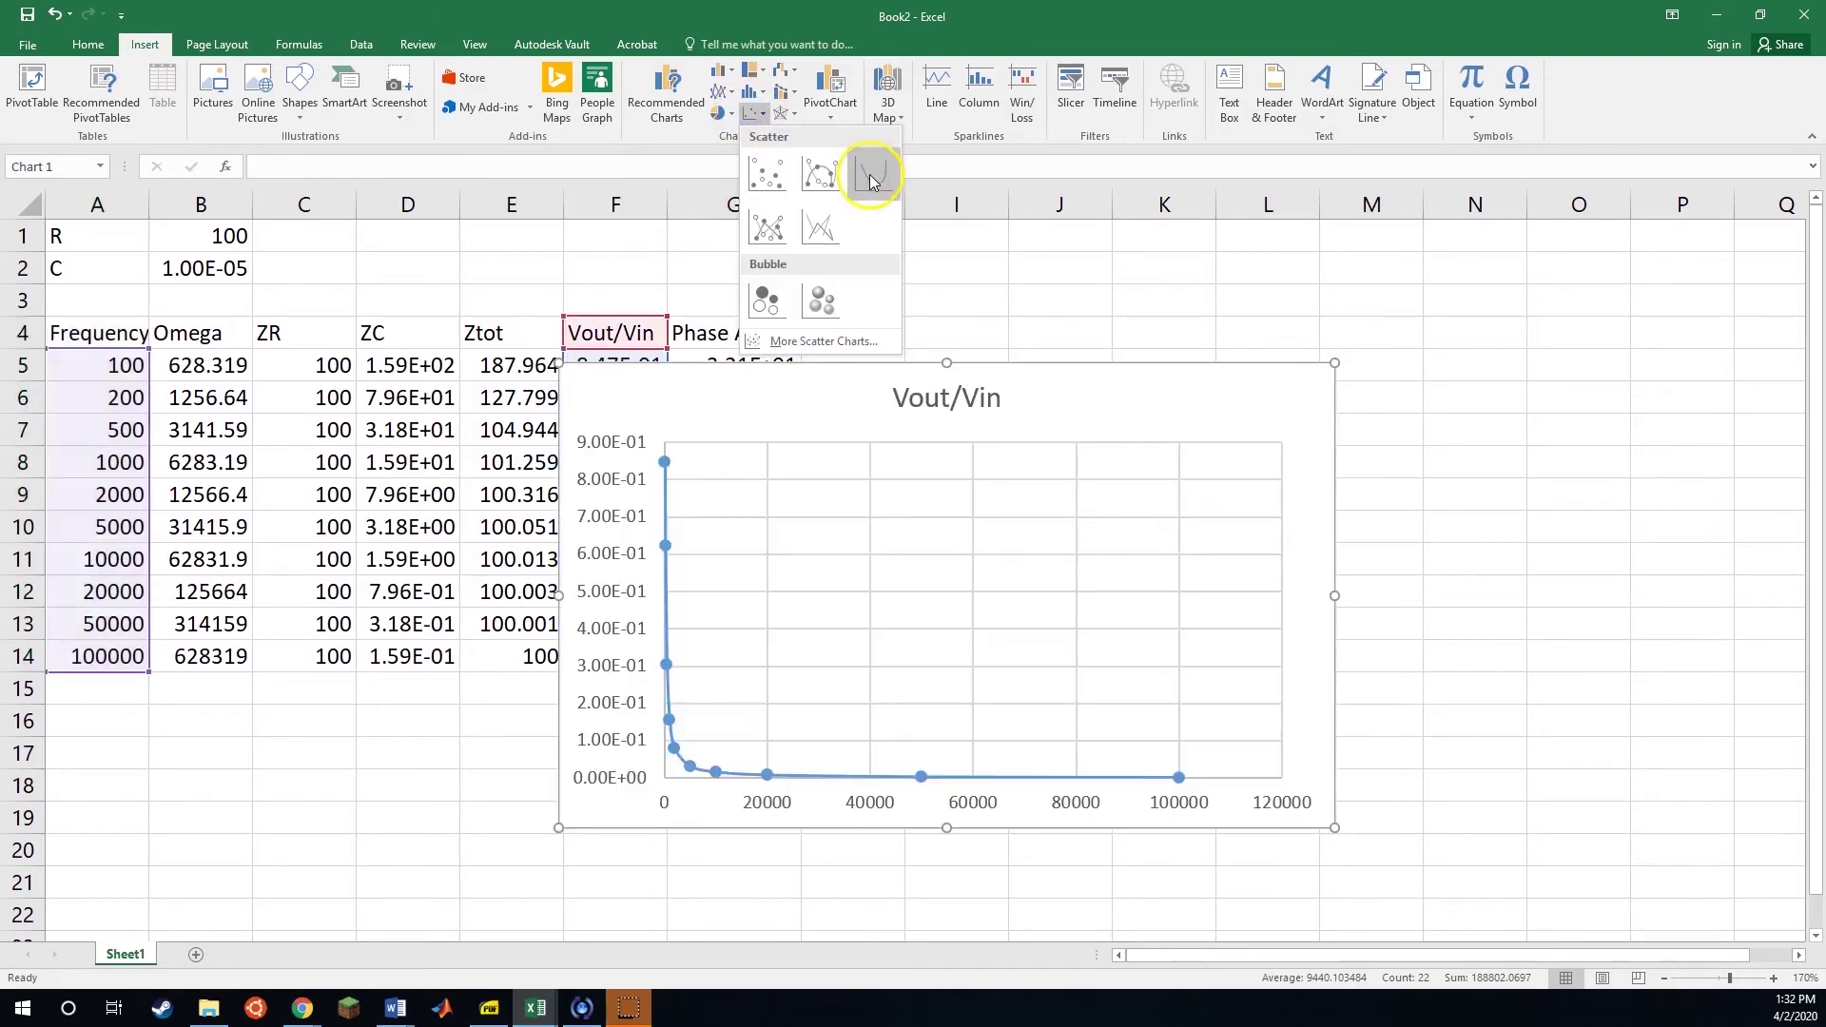
pyautogui.click(870, 174)
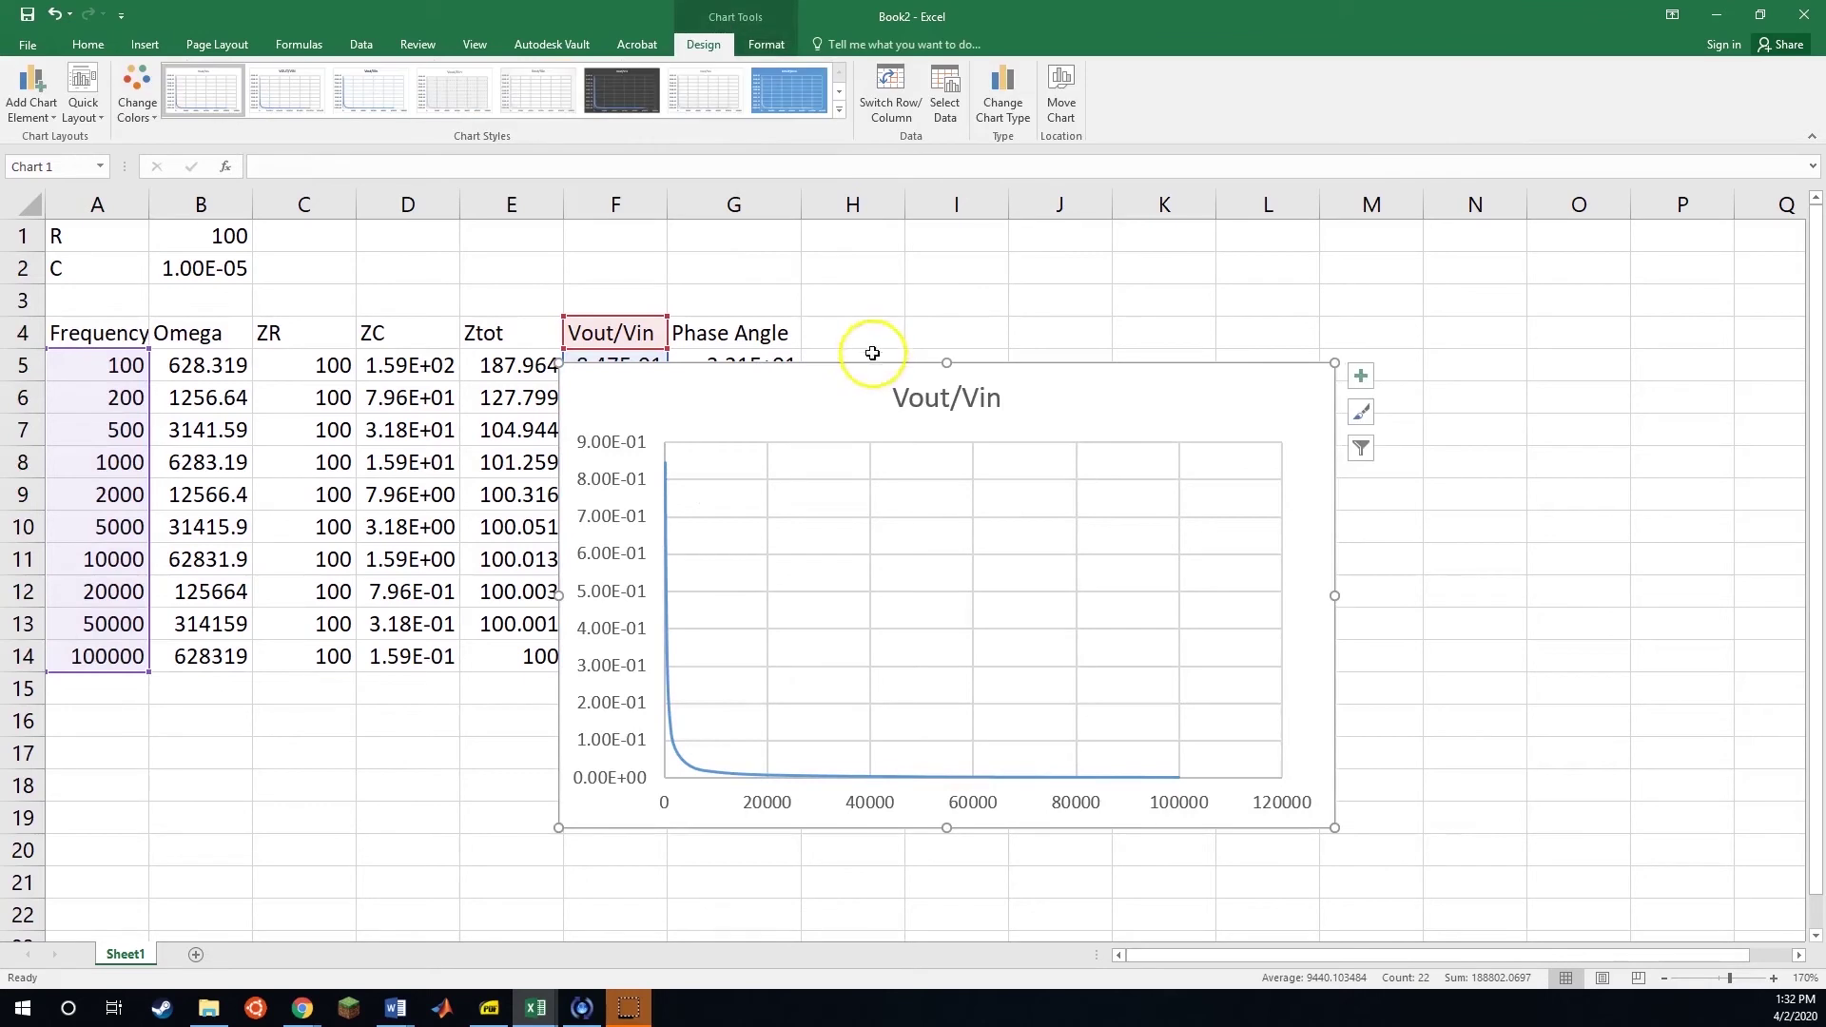
# - Move the chart to the right of the table
pyautogui.moveTo(870, 392); pyautogui.dragTo(1189, 310)
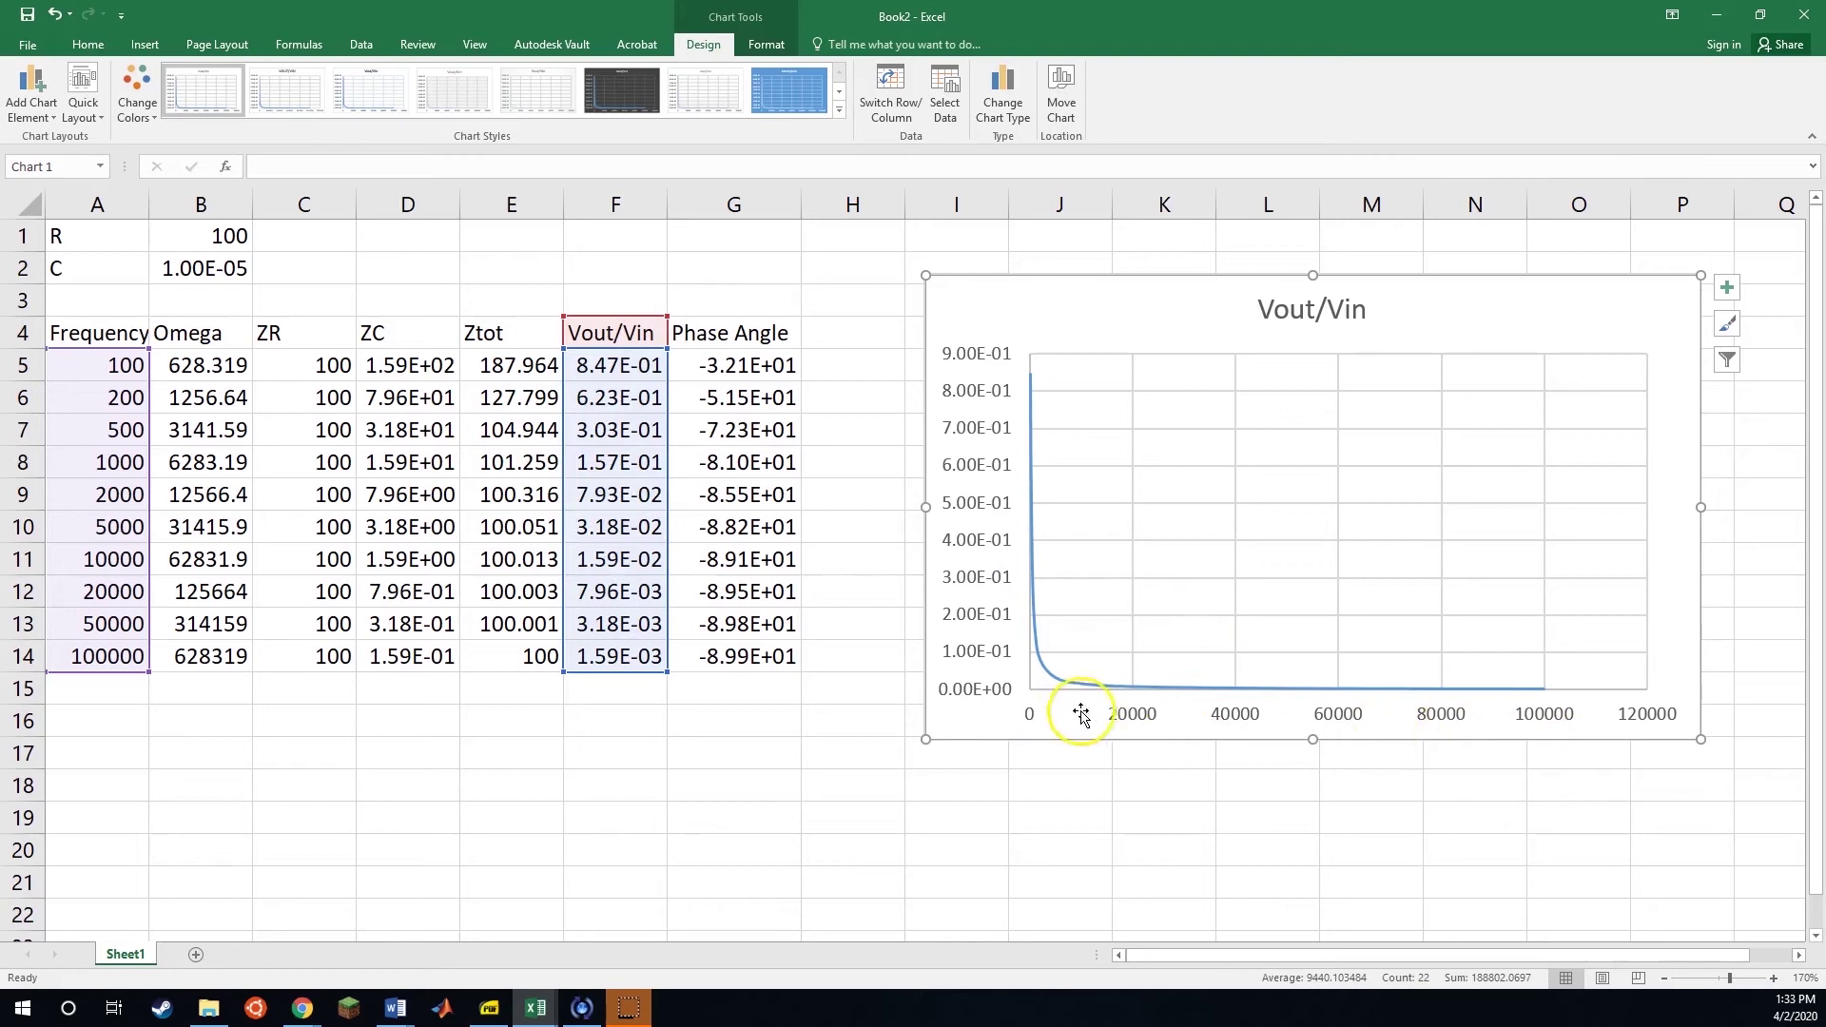
pyautogui.moveTo(1067, 296); pyautogui.dragTo(1034, 291)
pyautogui.moveTo(1004, 504)
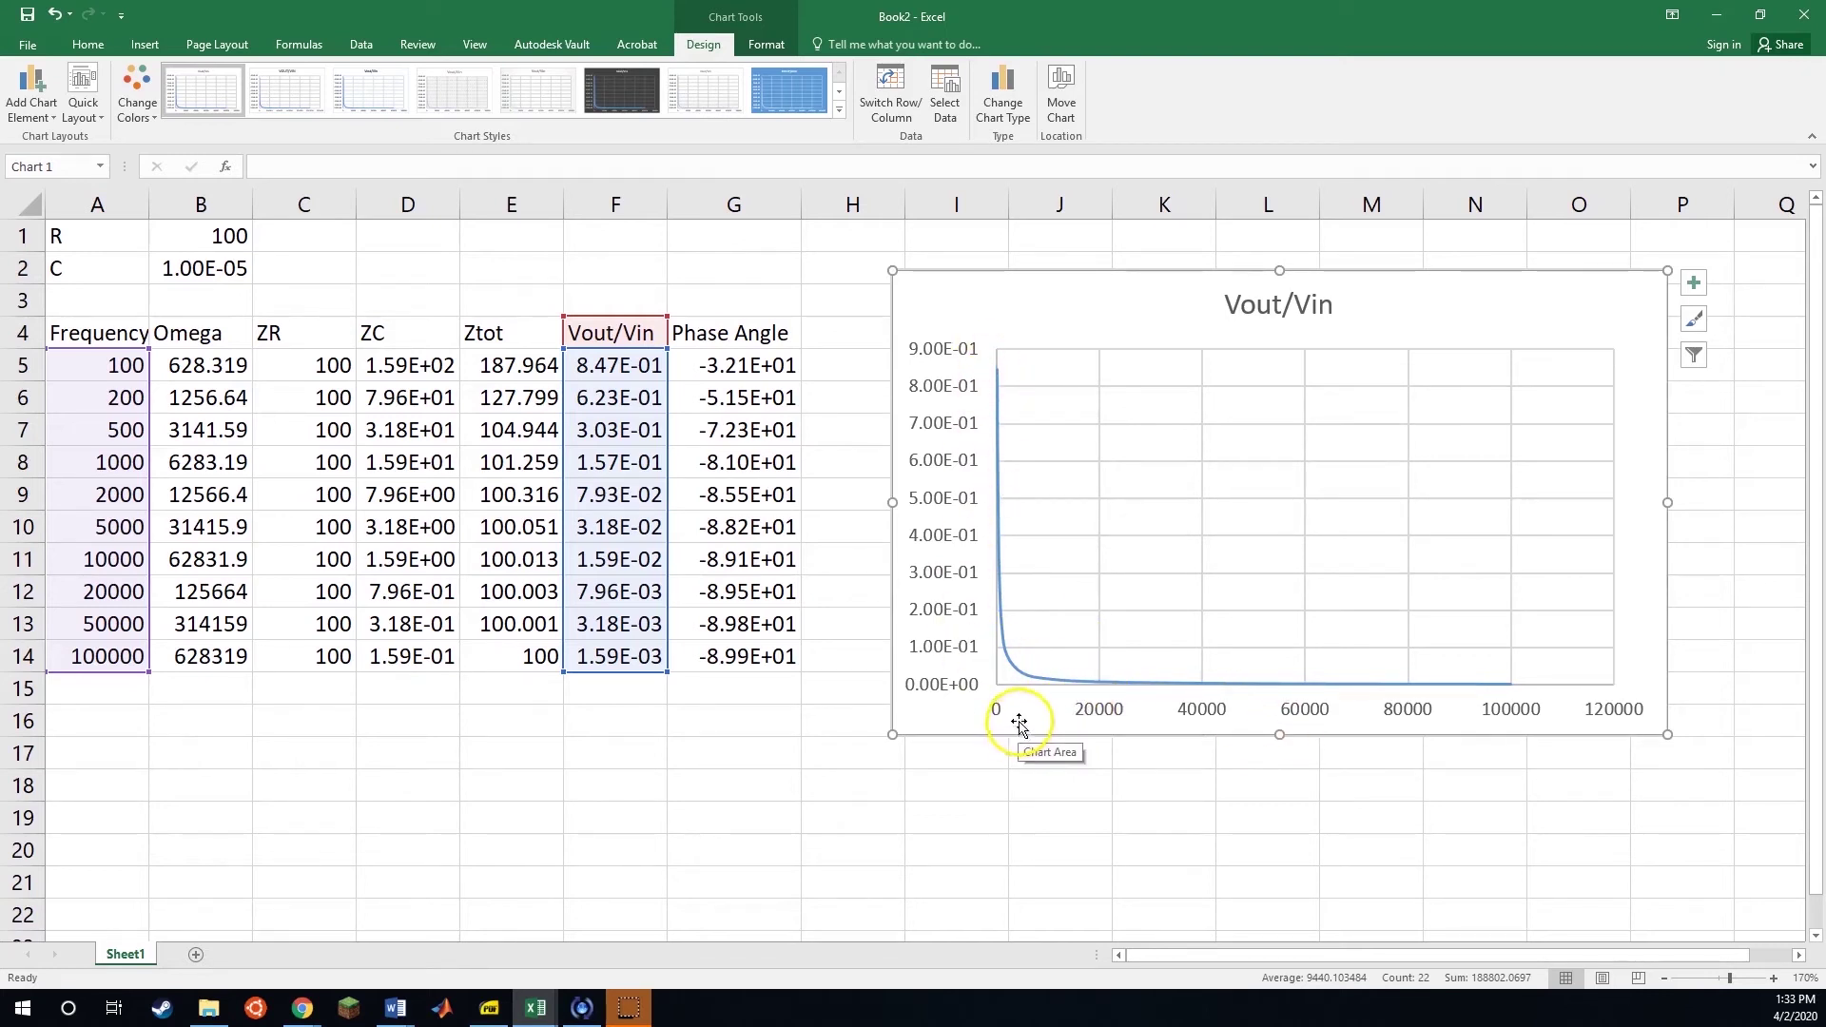
pyautogui.moveTo(1062, 683)
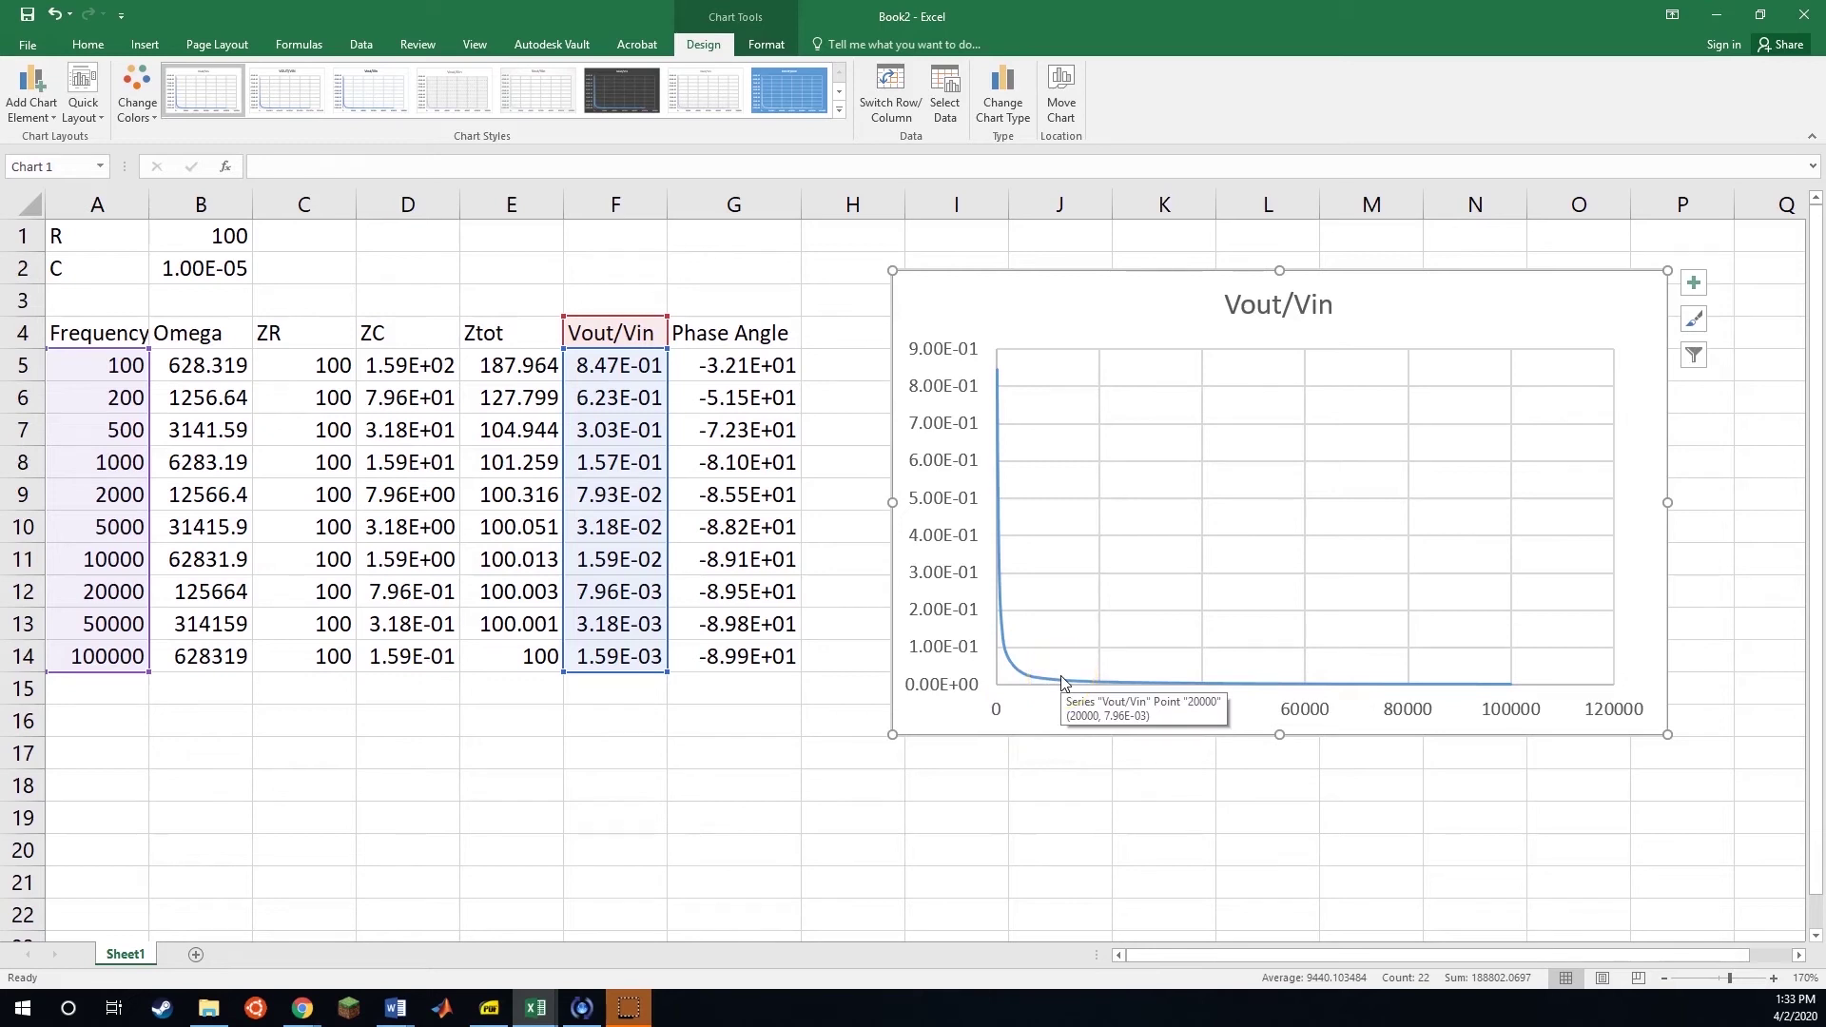
# - Turn on Logarithmic scale for the horizontal frequency axis in Format Axis
pyautogui.doubleClick(970, 545)
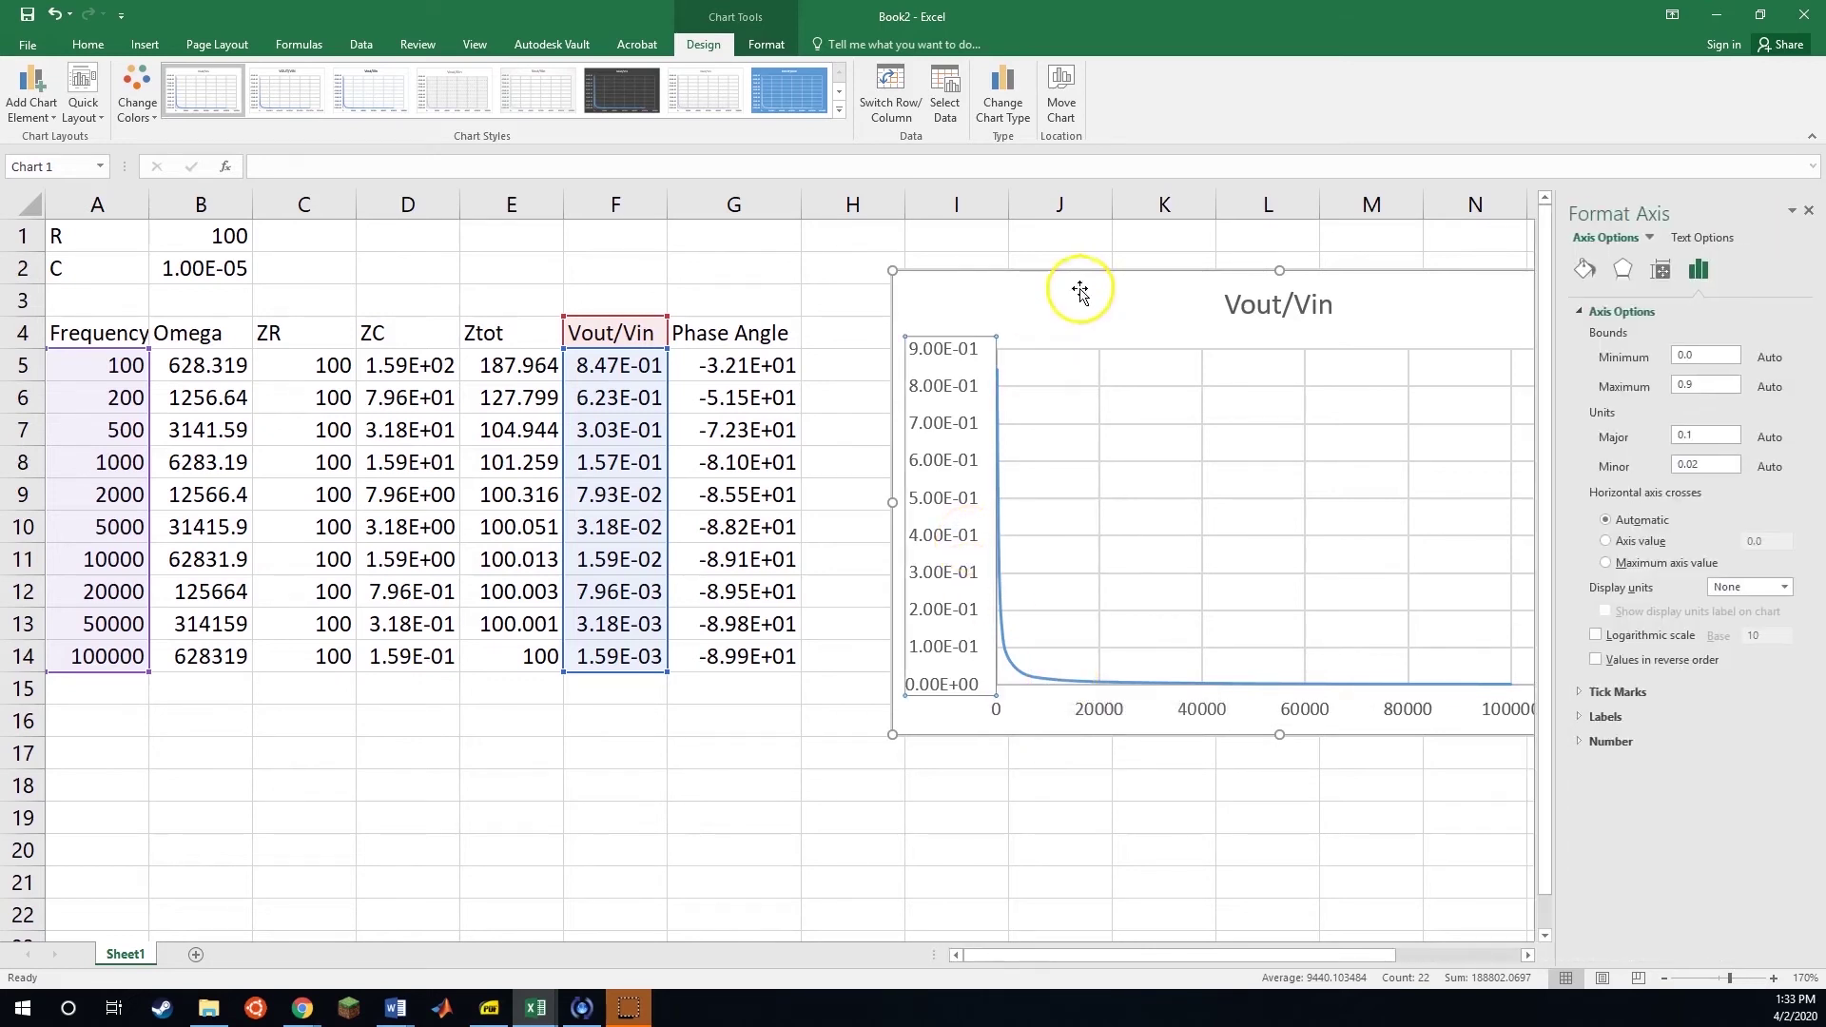
pyautogui.moveTo(1079, 288); pyautogui.dragTo(999, 288)
pyautogui.click(1109, 709)
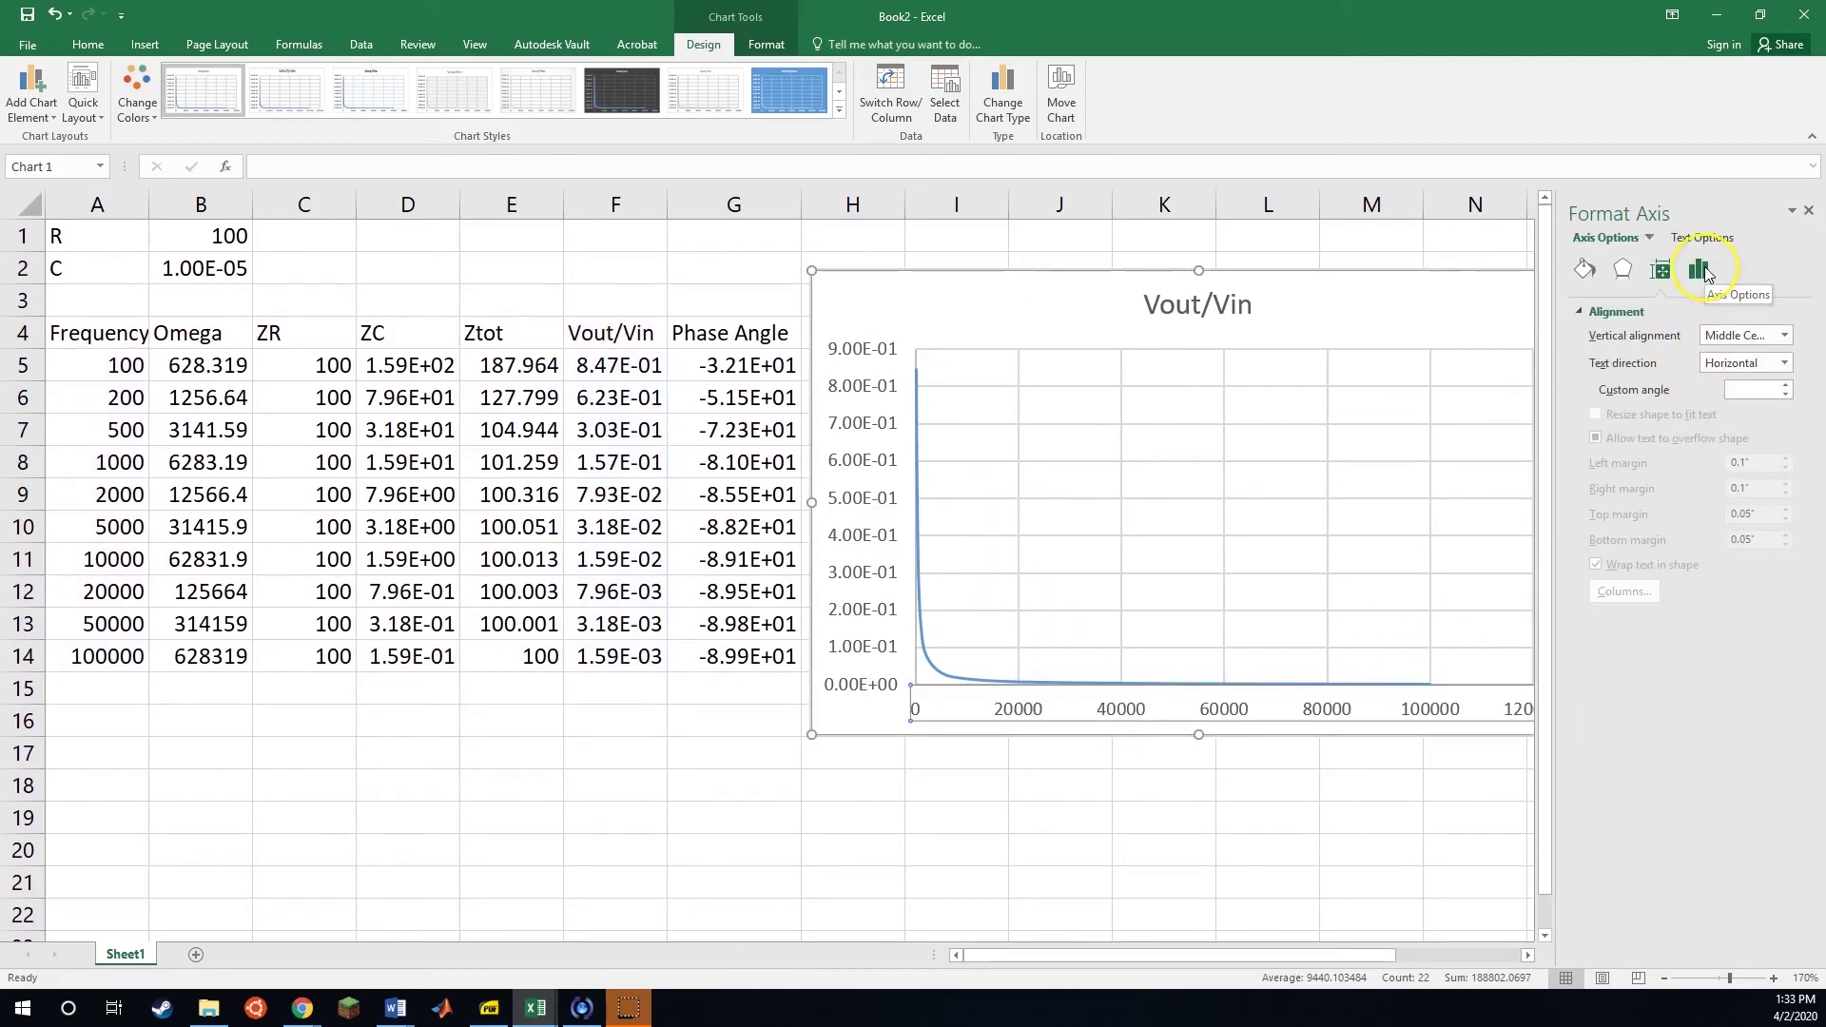
pyautogui.click(1234, 718)
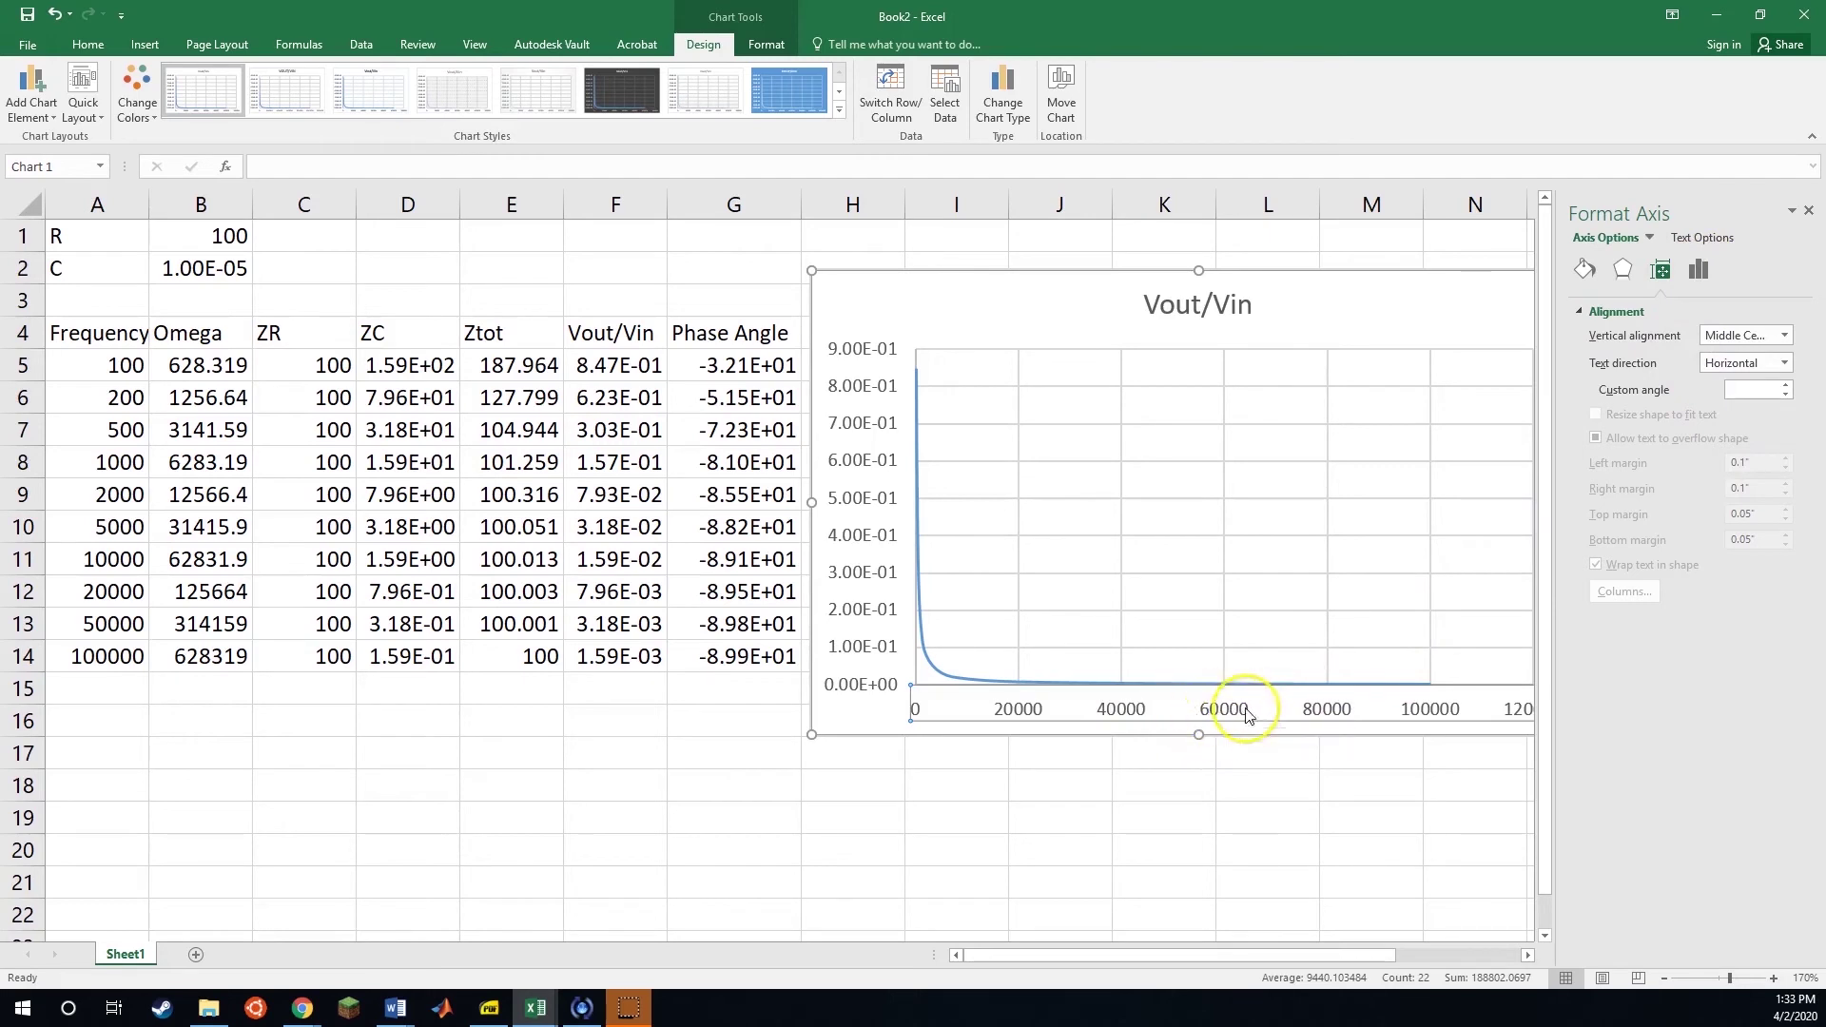
pyautogui.click(1701, 468)
pyautogui.click(1703, 280)
pyautogui.click(1356, 702)
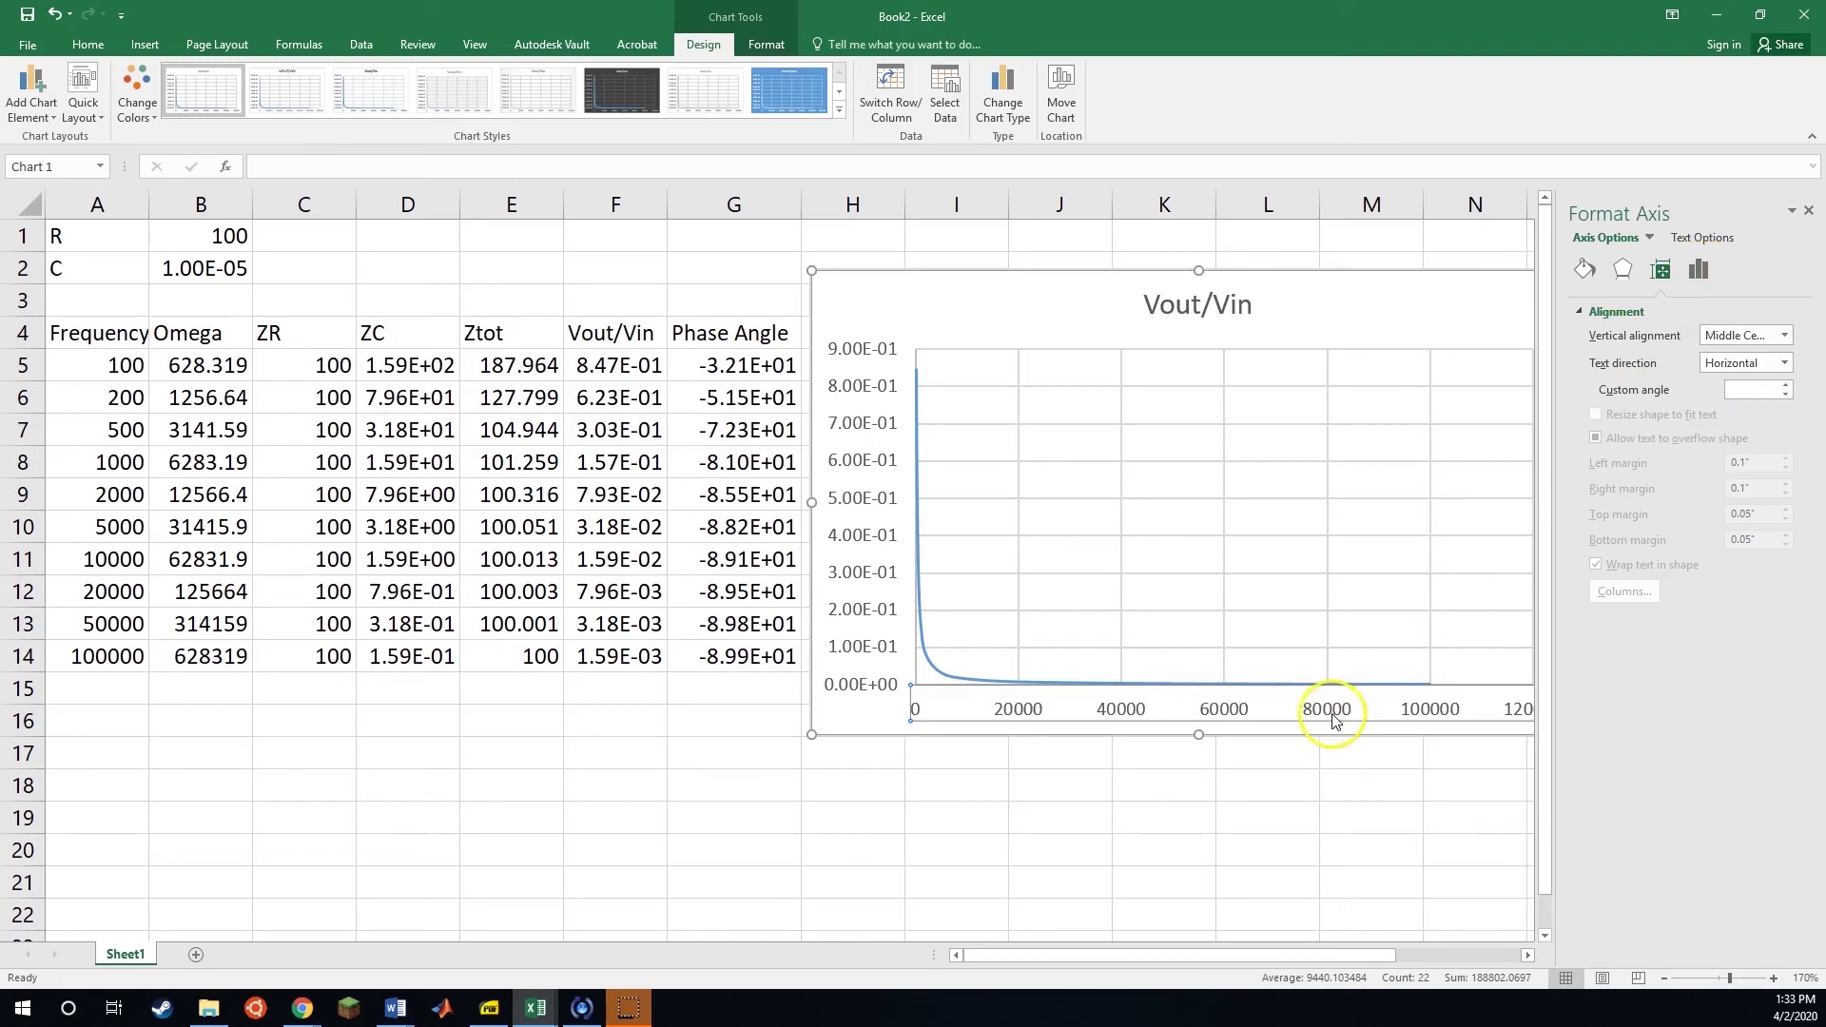
pyautogui.click(1653, 288)
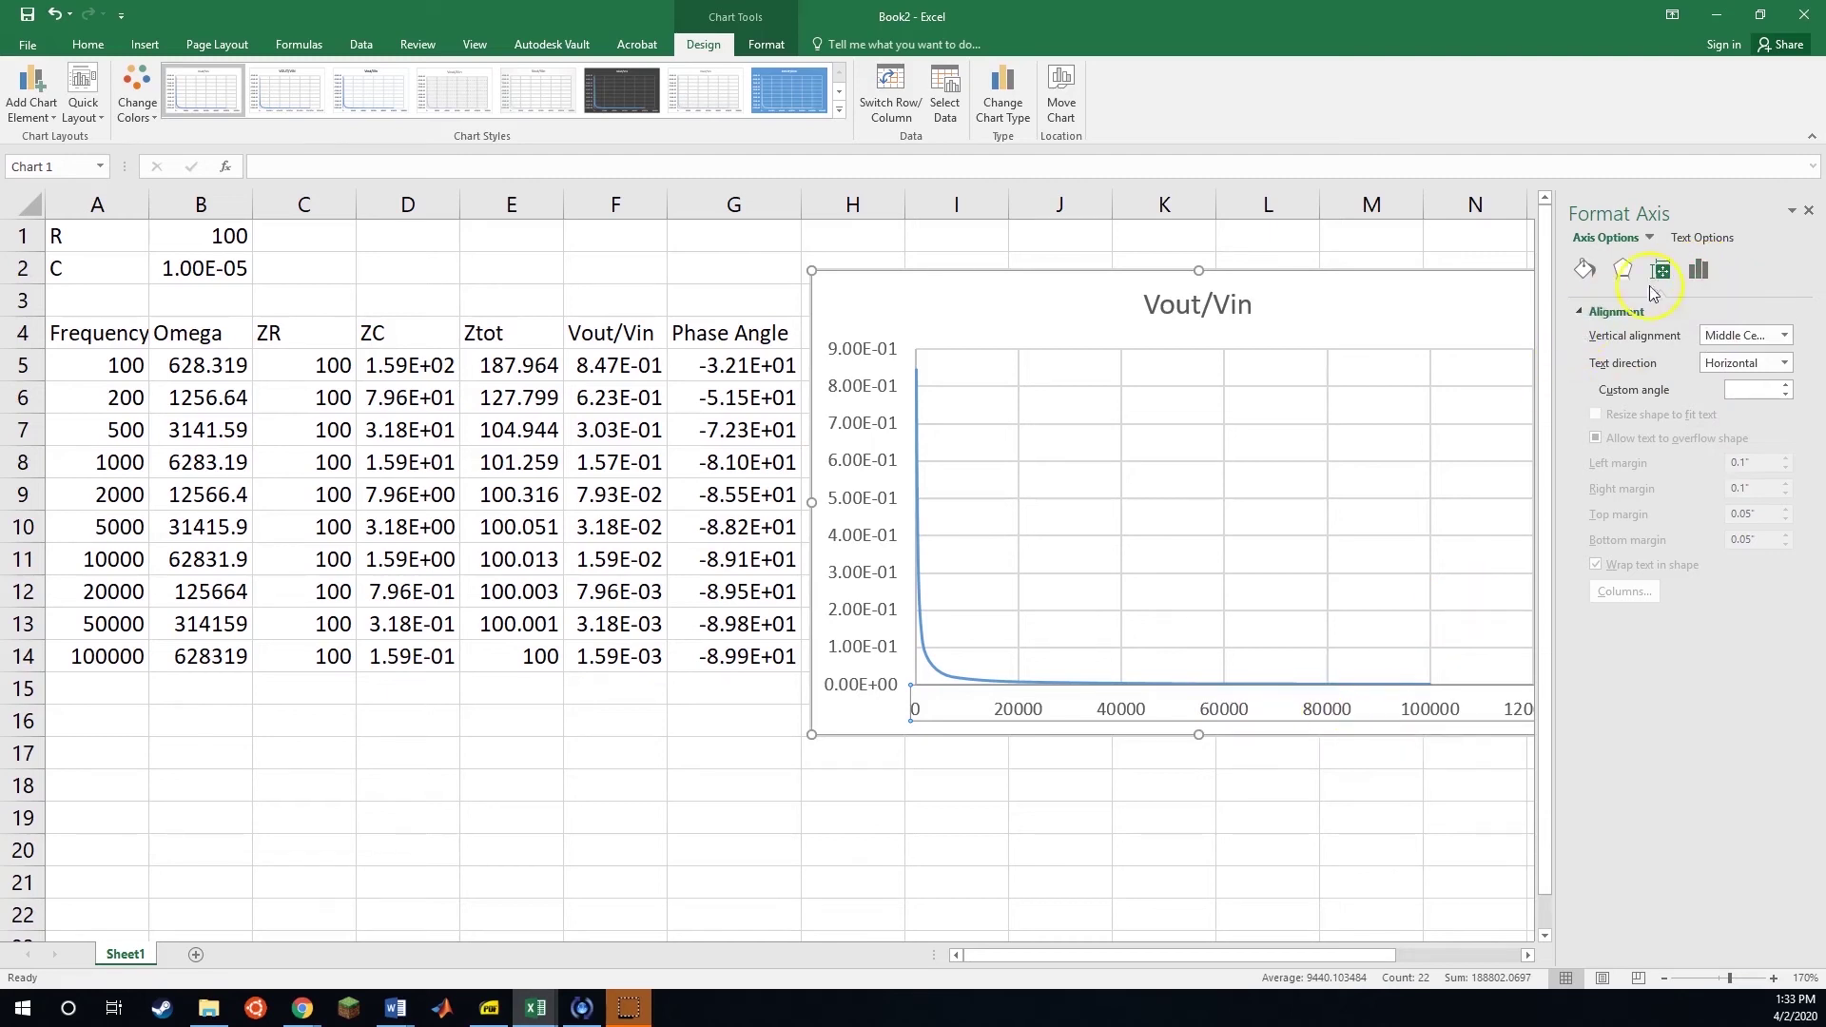
pyautogui.click(1699, 272)
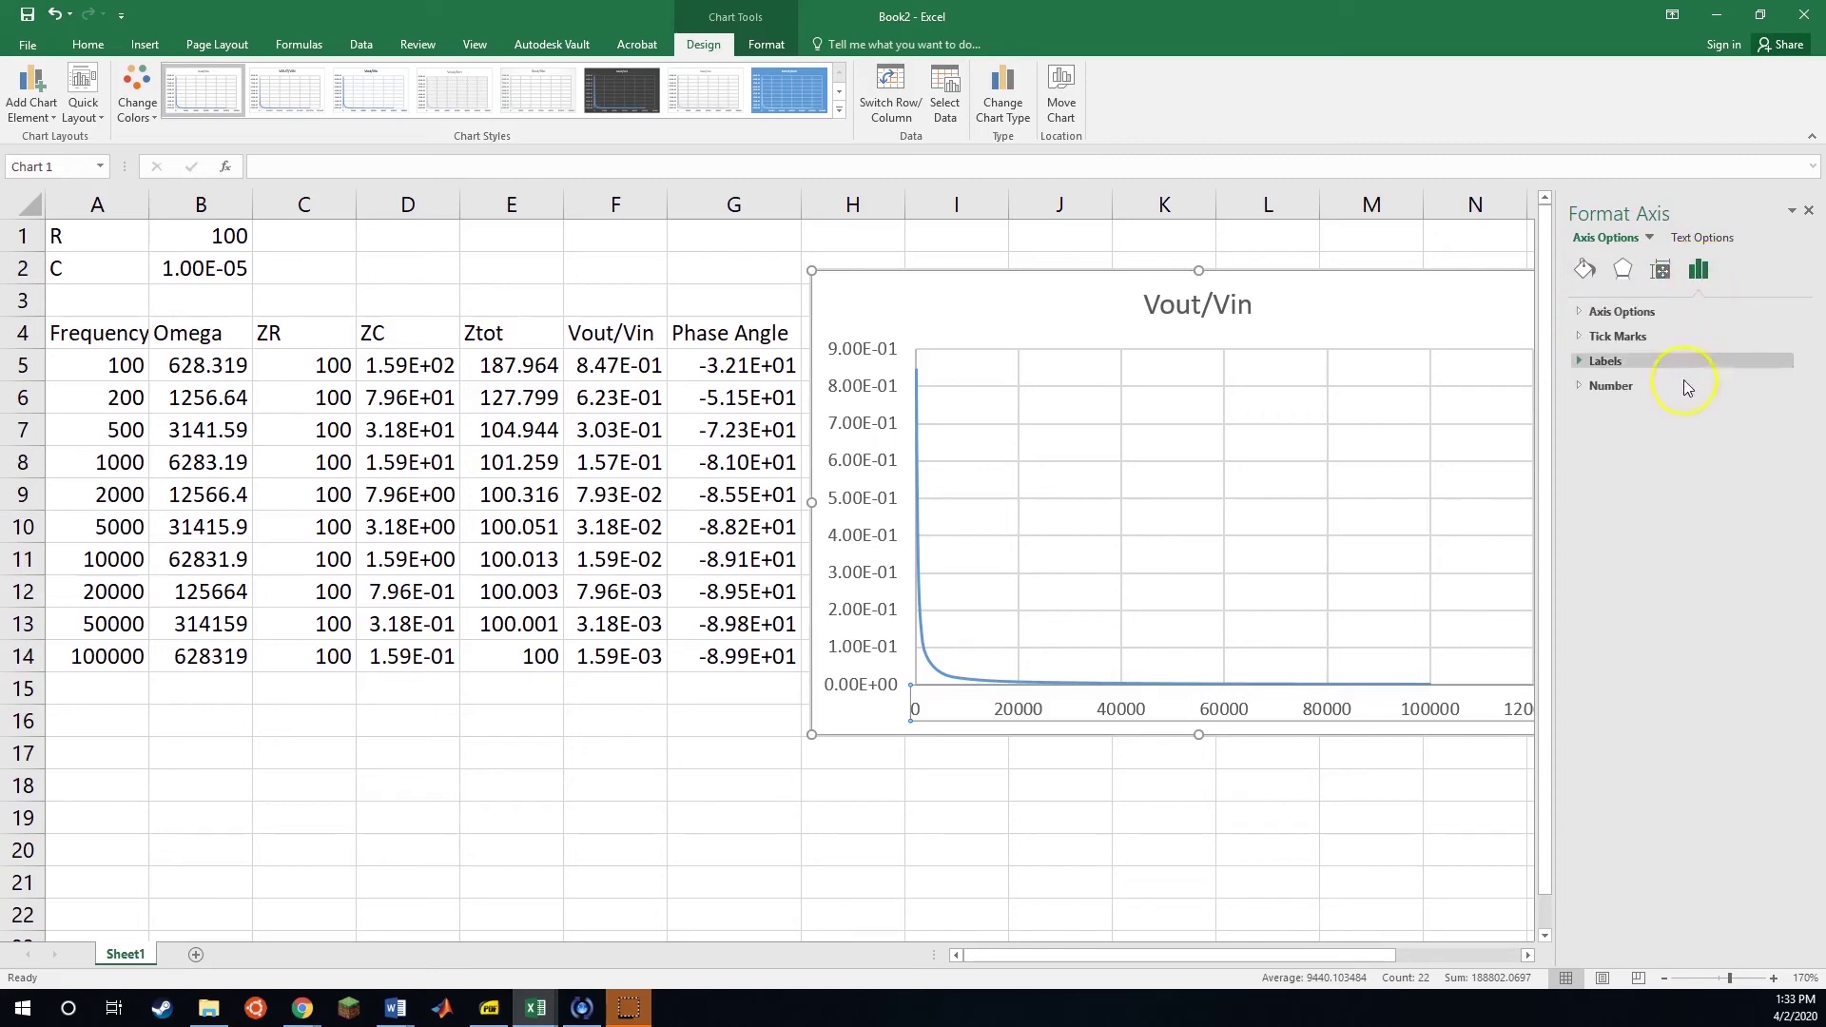
pyautogui.click(1576, 314)
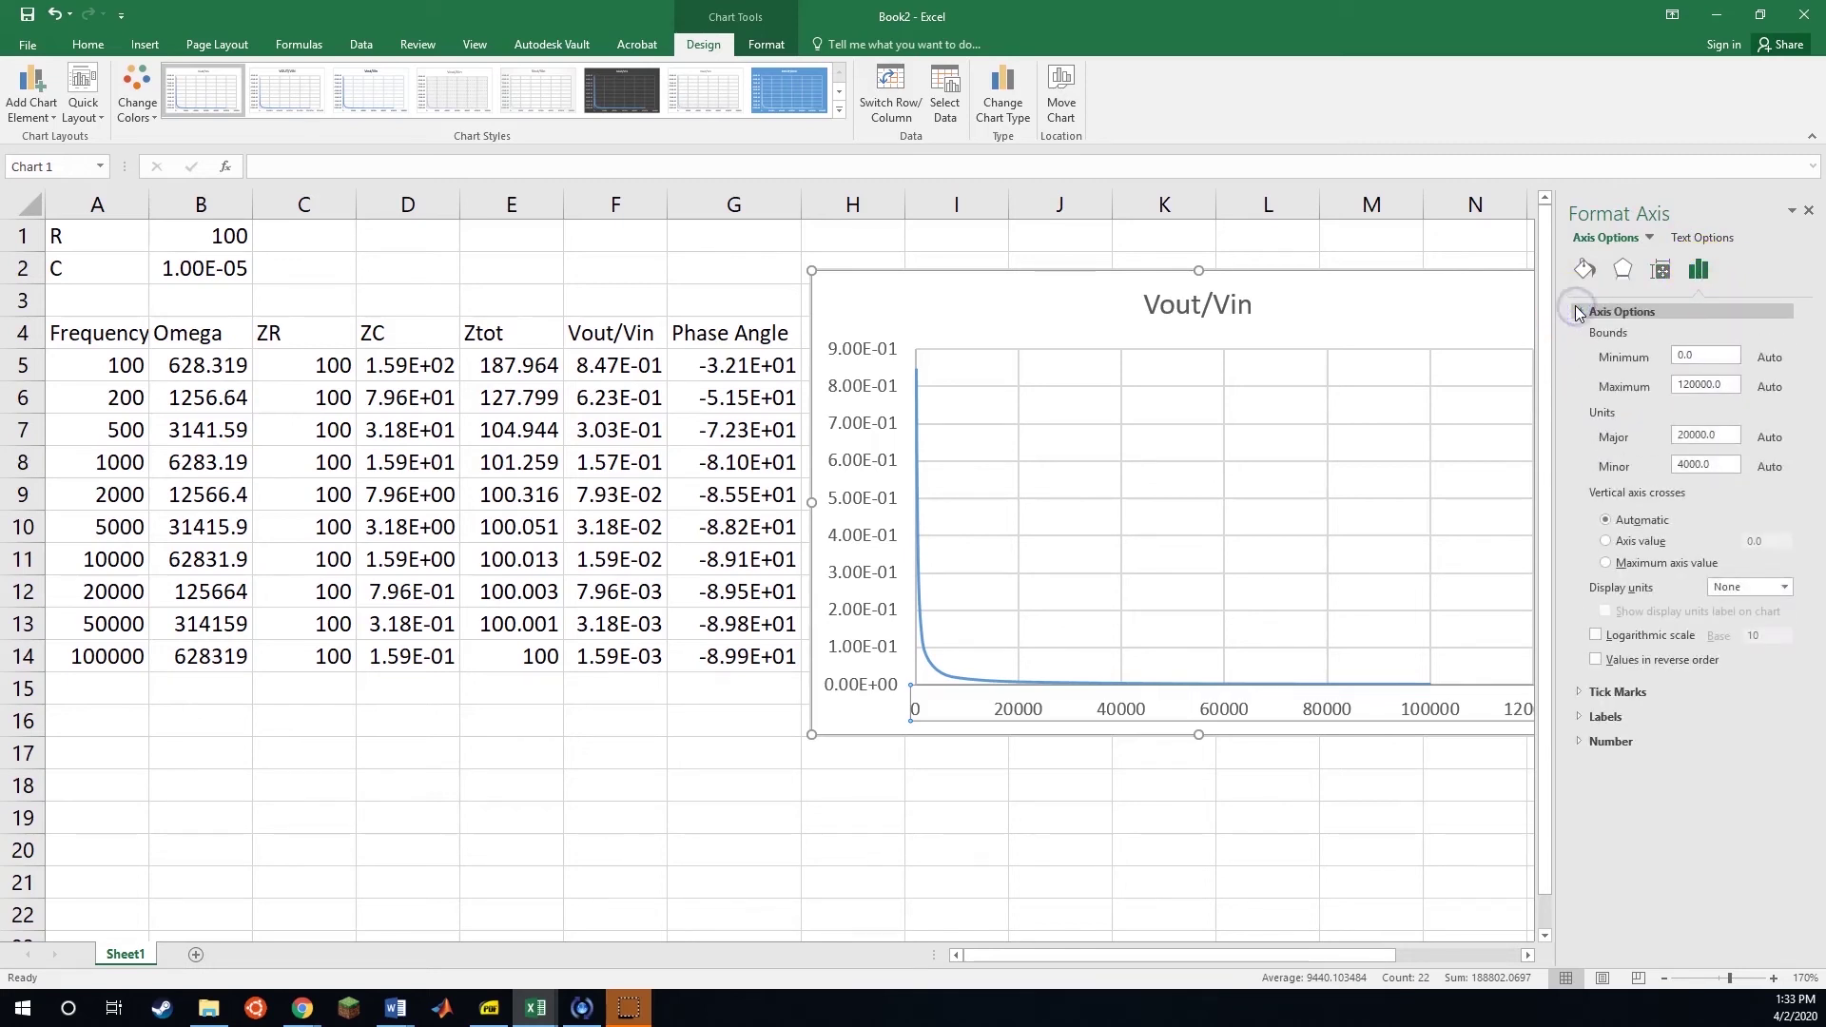
pyautogui.click(1594, 467)
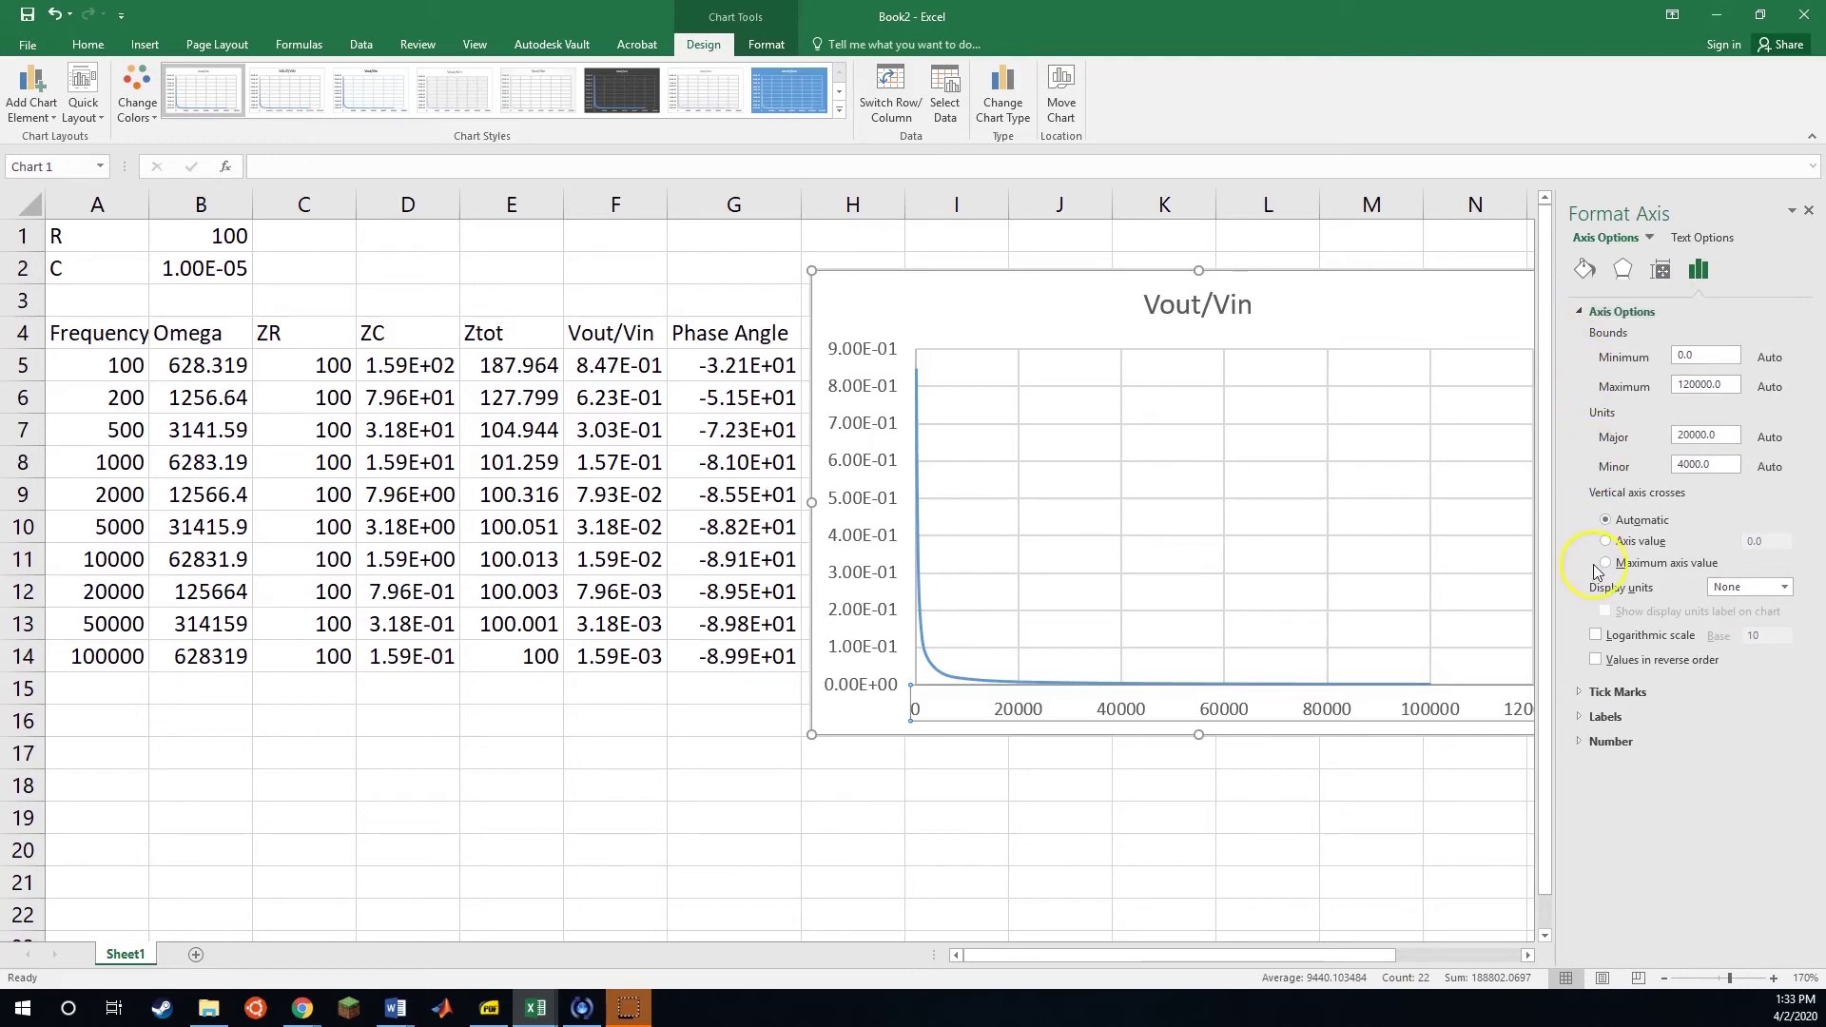
pyautogui.click(1596, 636)
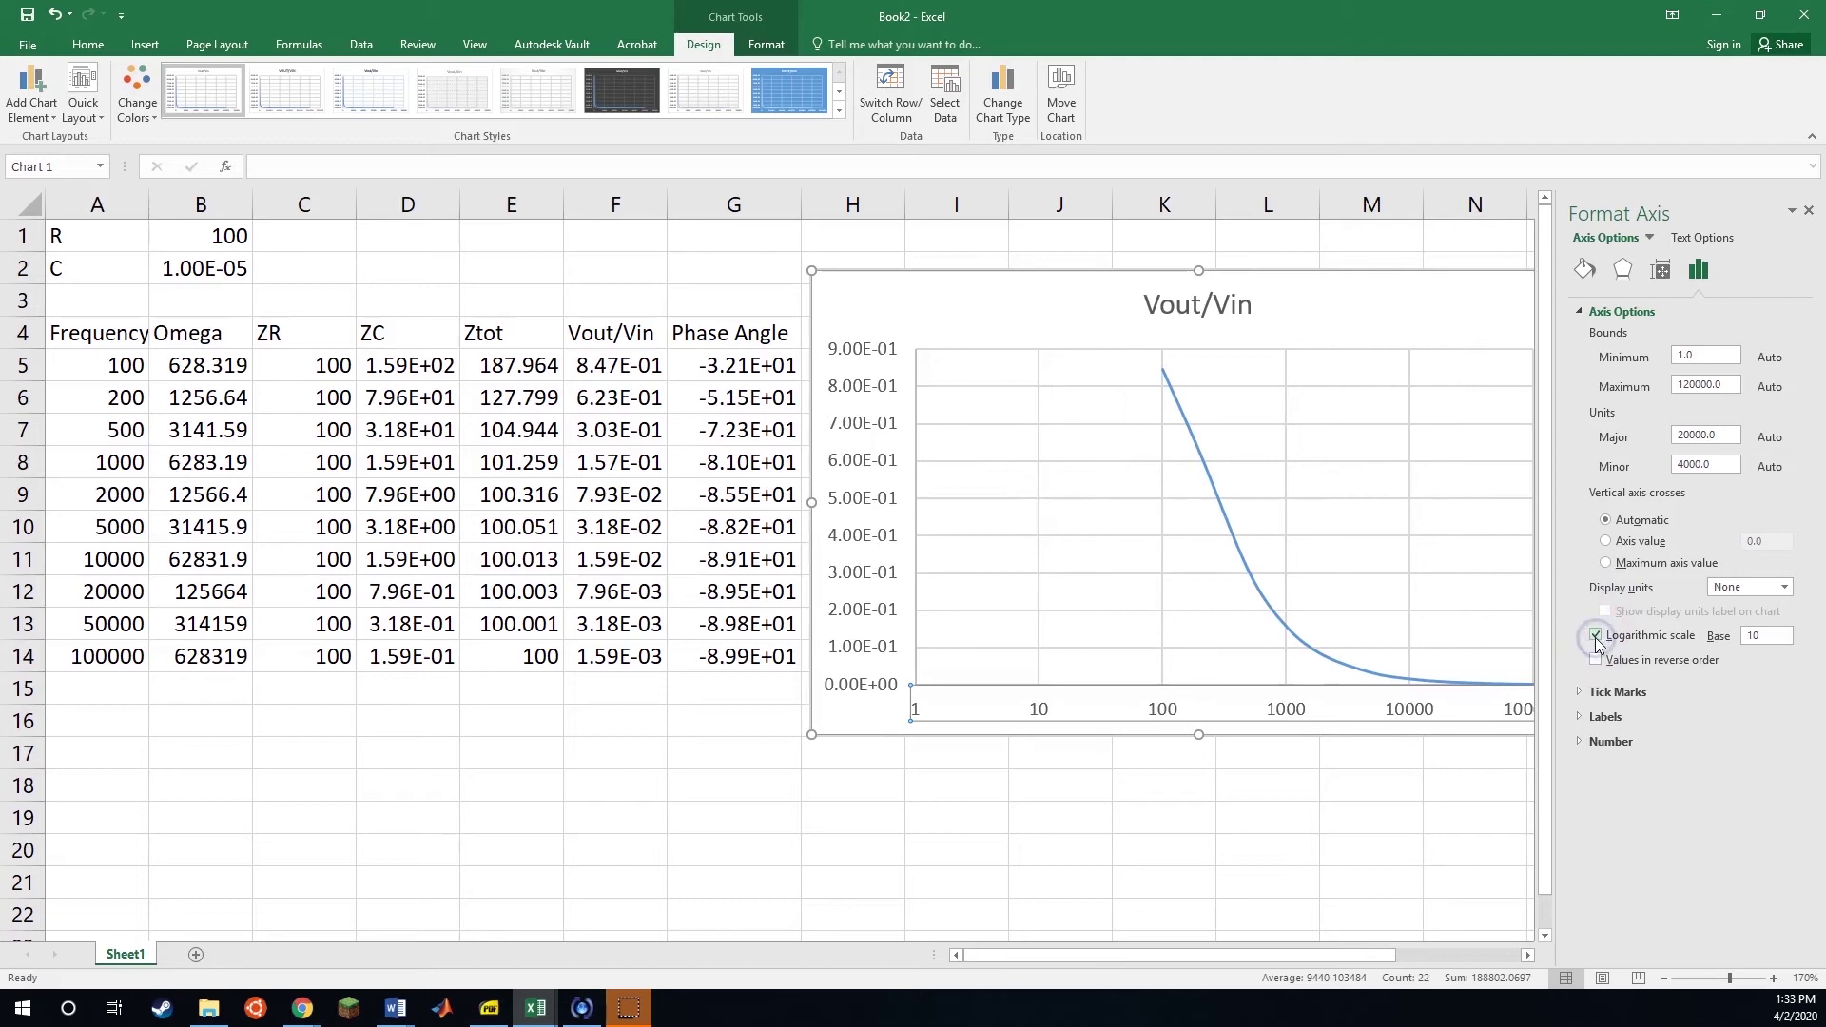
pyautogui.moveTo(1406, 359); pyautogui.dragTo(1284, 280)
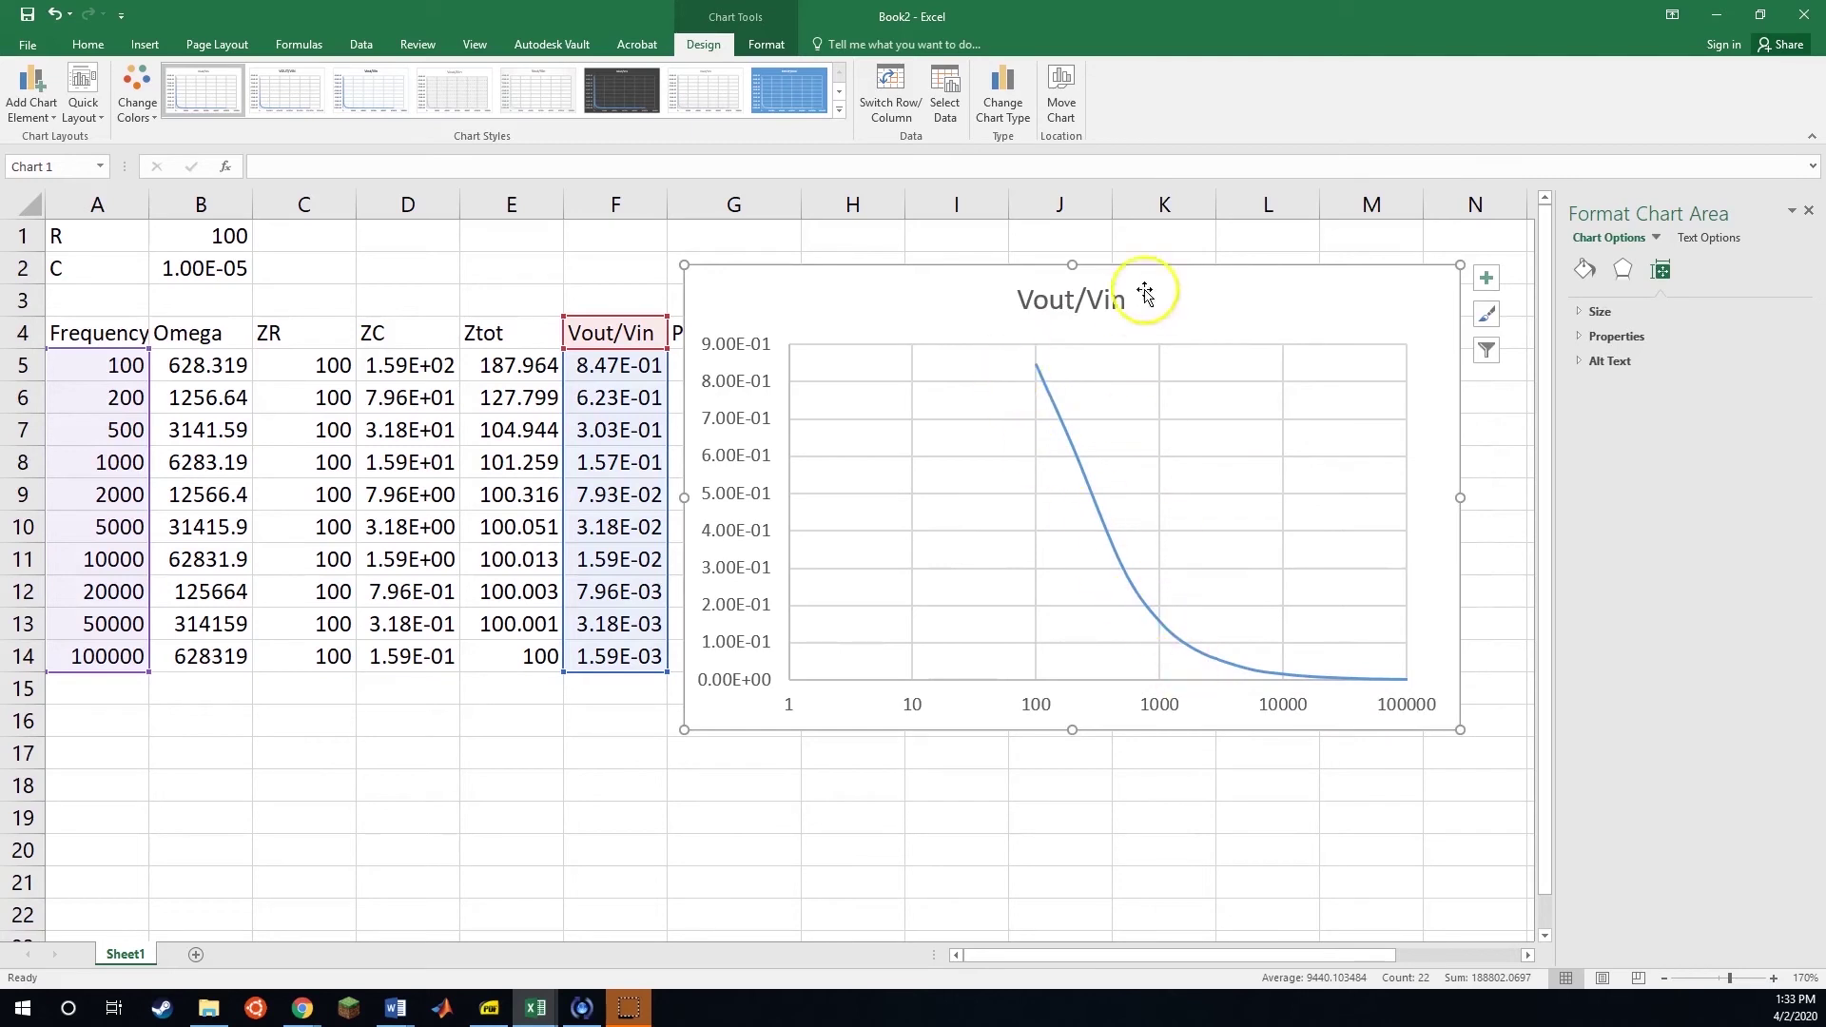
# - Reposition the chart, then try R = 1000 in B1 and C = 1e-9 in B2
pyautogui.moveTo(1194, 300); pyautogui.dragTo(1246, 406)
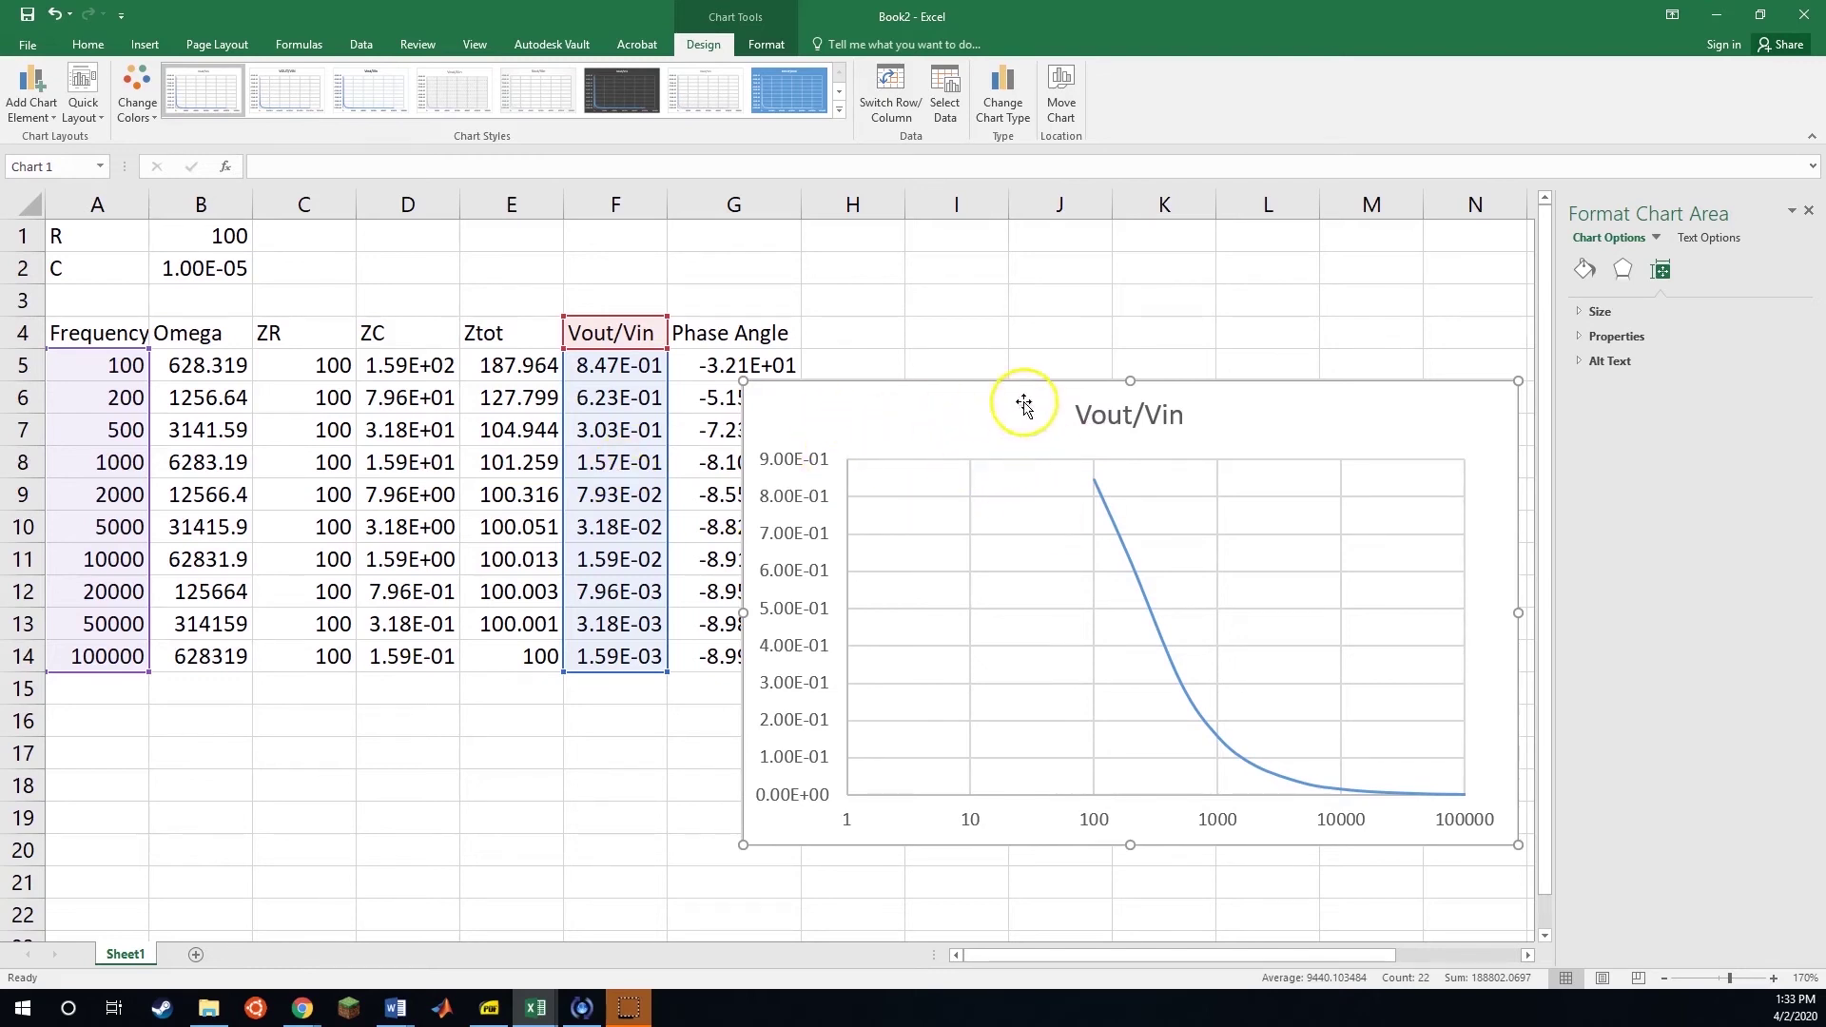
pyautogui.moveTo(1024, 403)
pyautogui.mouseDown()
pyautogui.moveTo(1027, 427)
pyautogui.moveTo(1019, 415)
pyautogui.moveTo(1069, 407)
pyautogui.moveTo(1044, 400)
pyautogui.mouseUp()
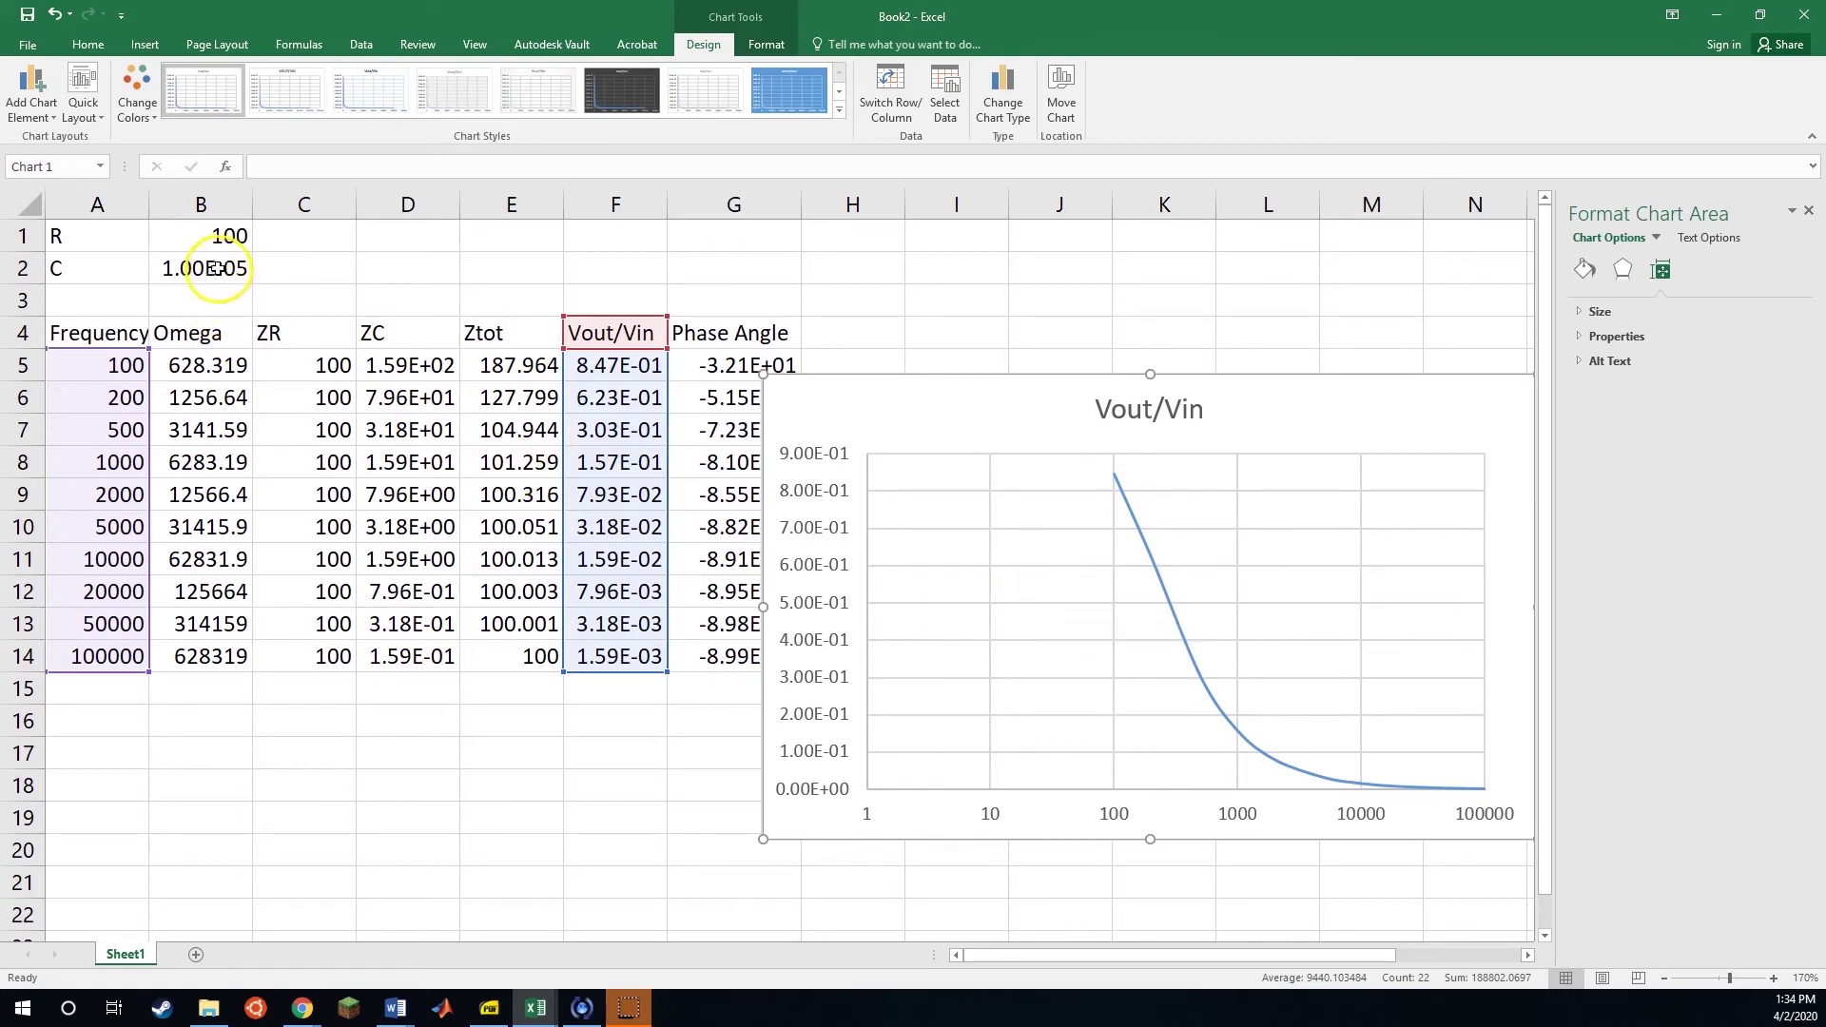
pyautogui.click(215, 237)
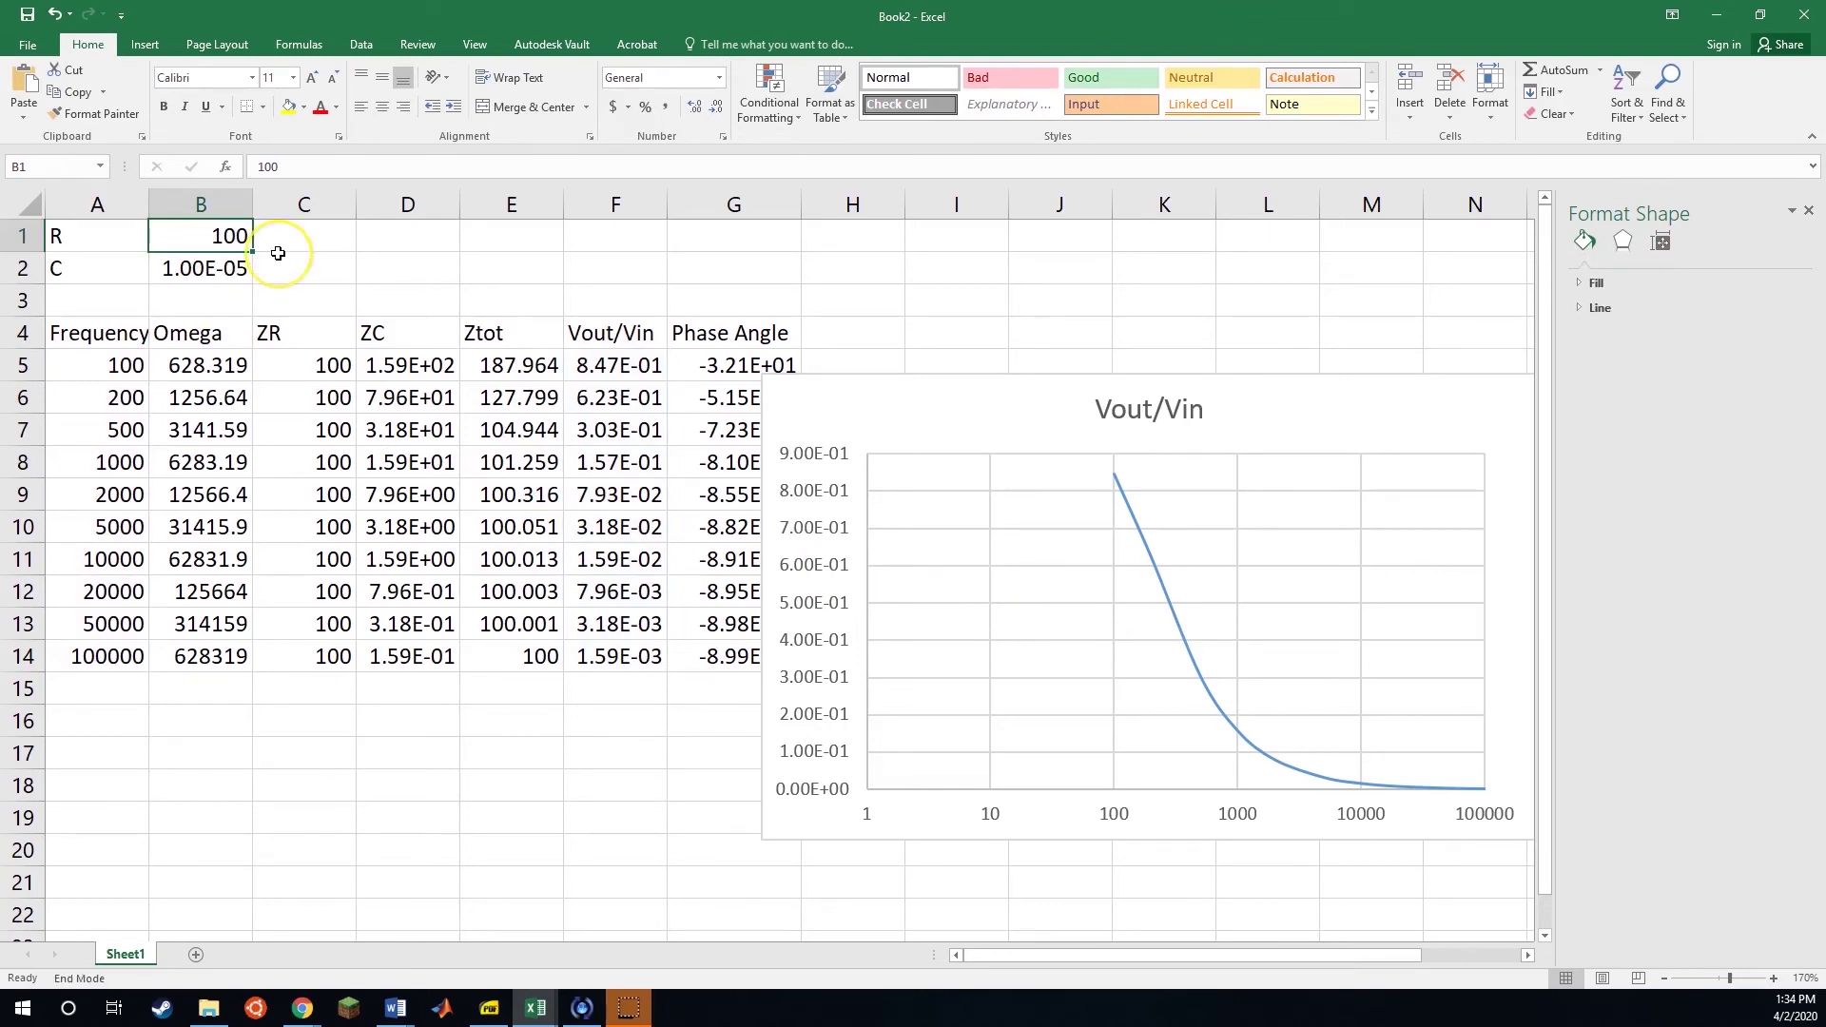
pyautogui.write('1000')
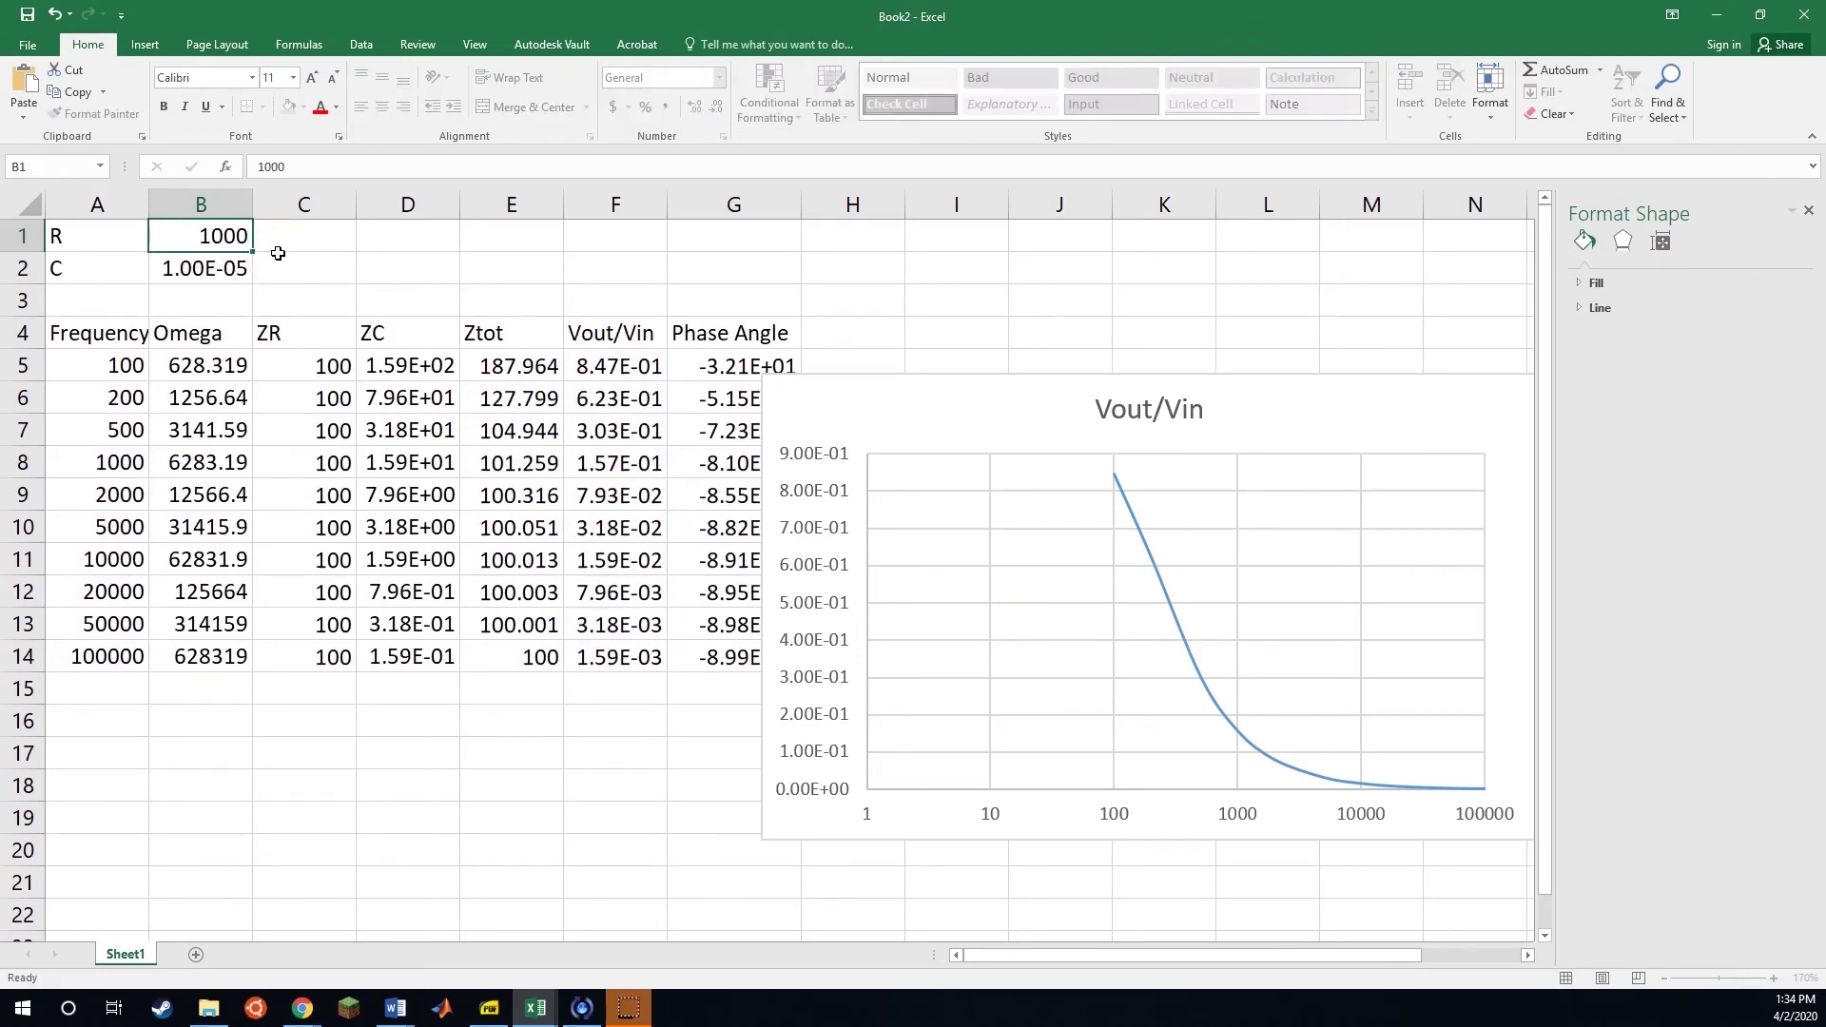
pyautogui.press('Return')
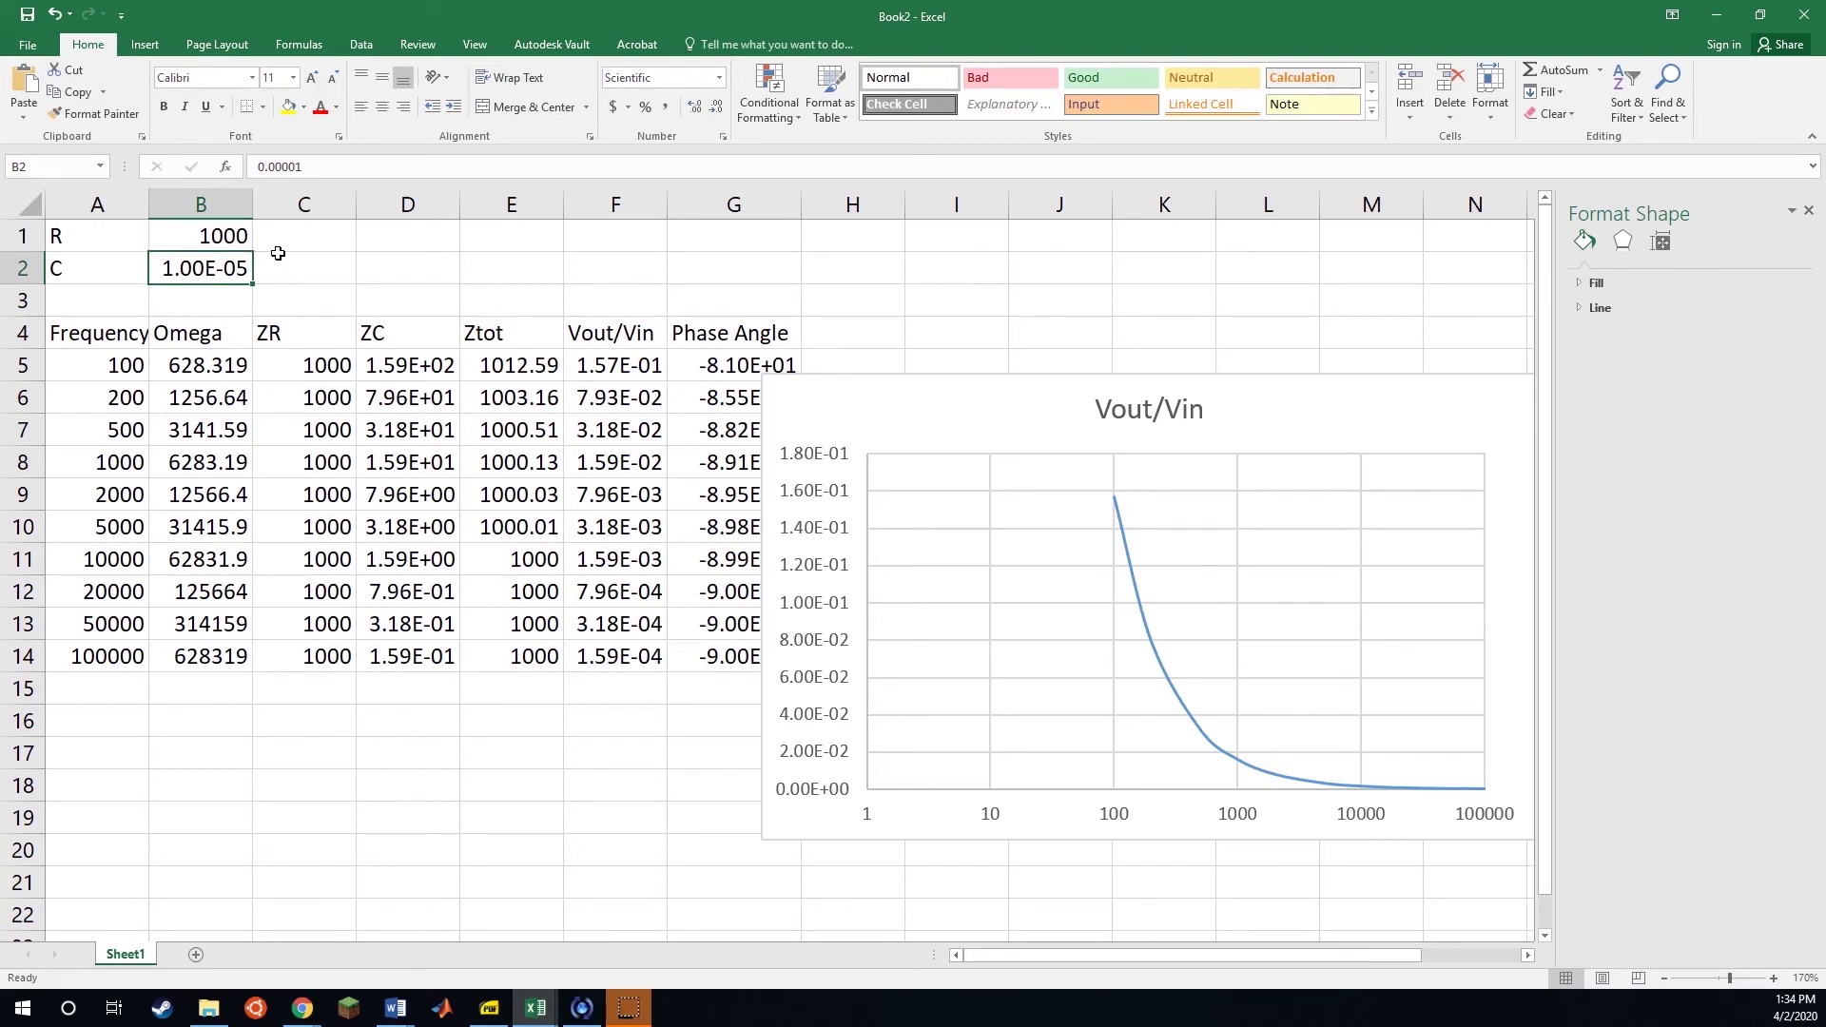
pyautogui.write('1e')
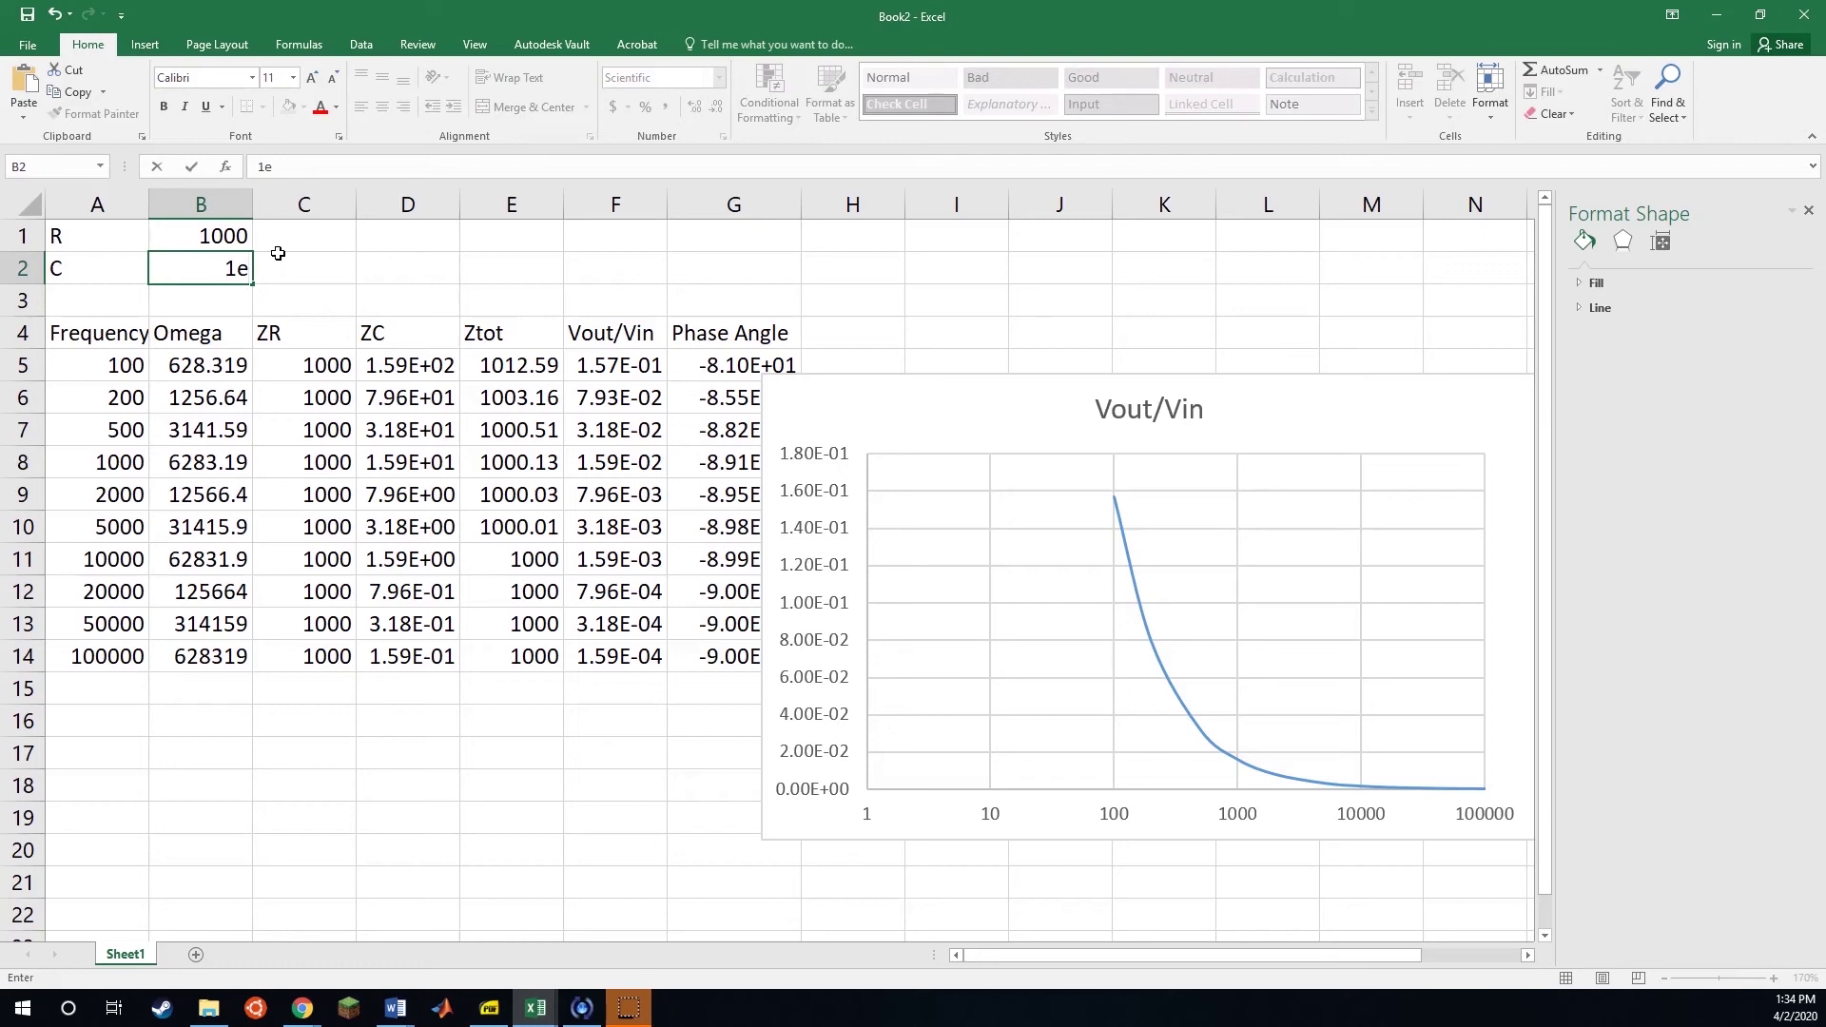
pyautogui.write('-9')
pyautogui.press('Return')
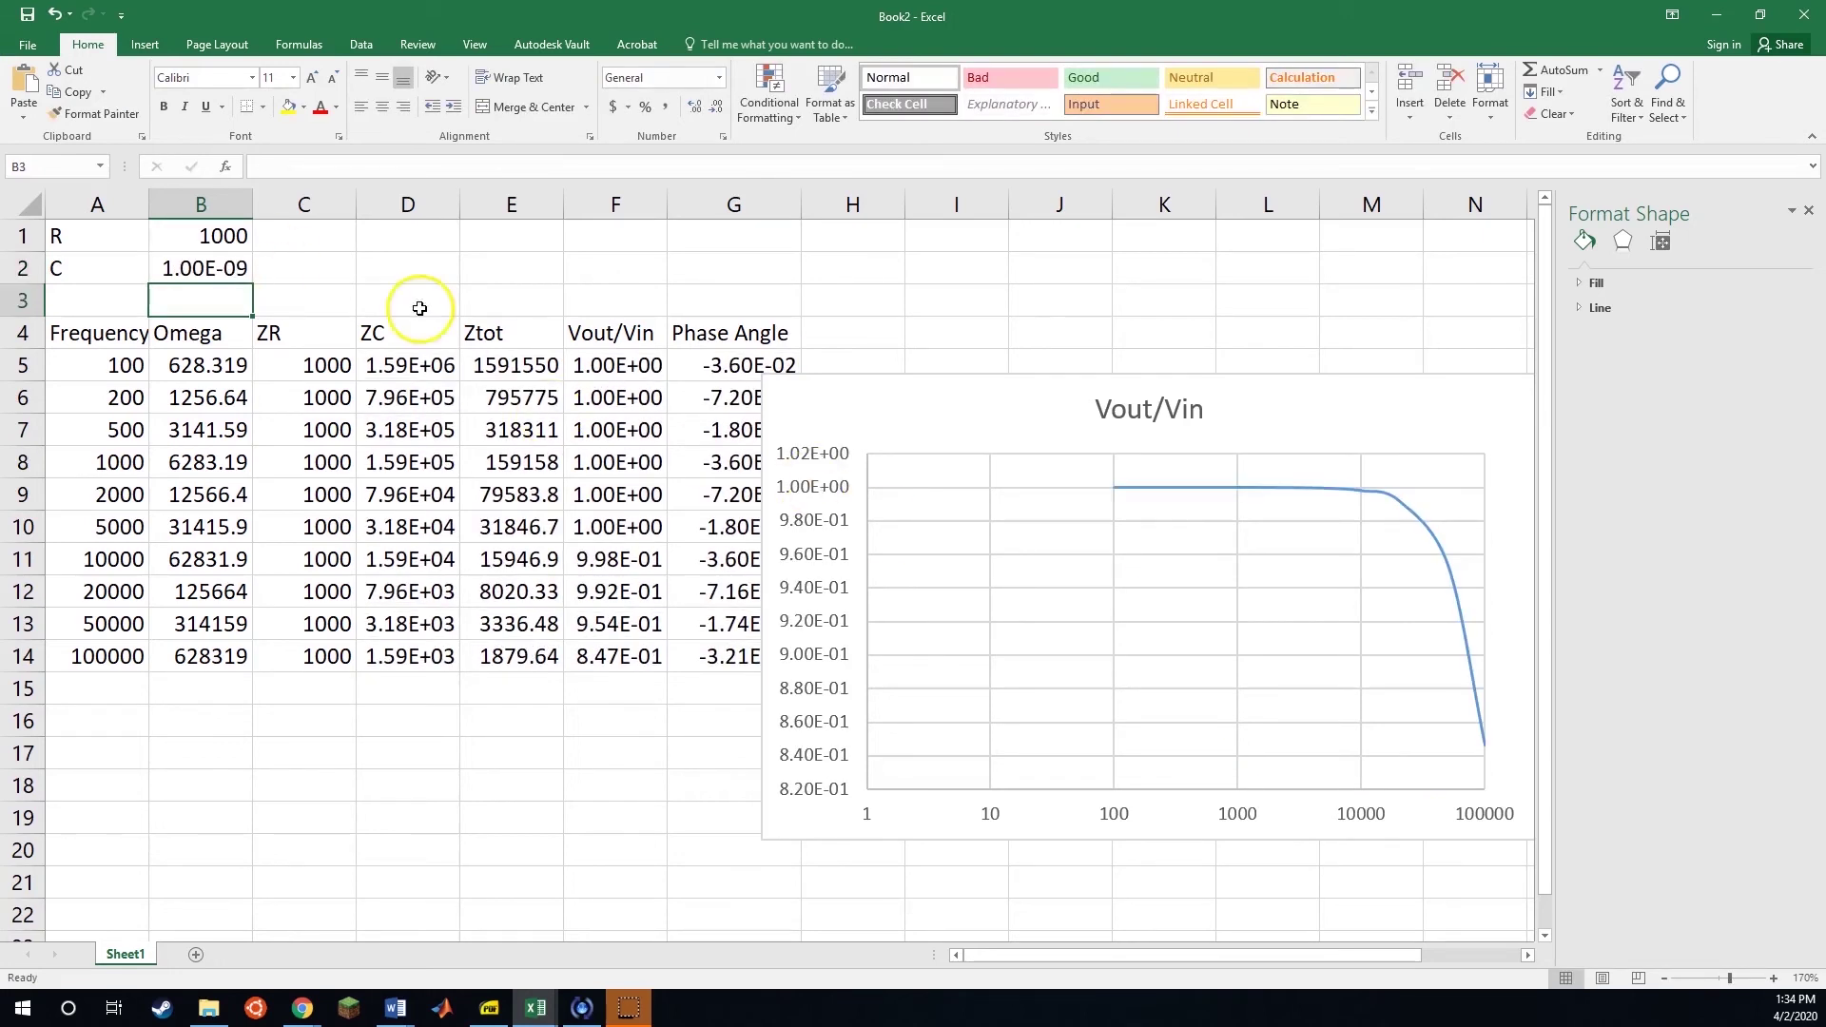
# - Set C to 1e-7 and settle R at 1000 after briefly trying 100
pyautogui.click(245, 238)
pyautogui.click(217, 273)
pyautogui.write('1e-7')
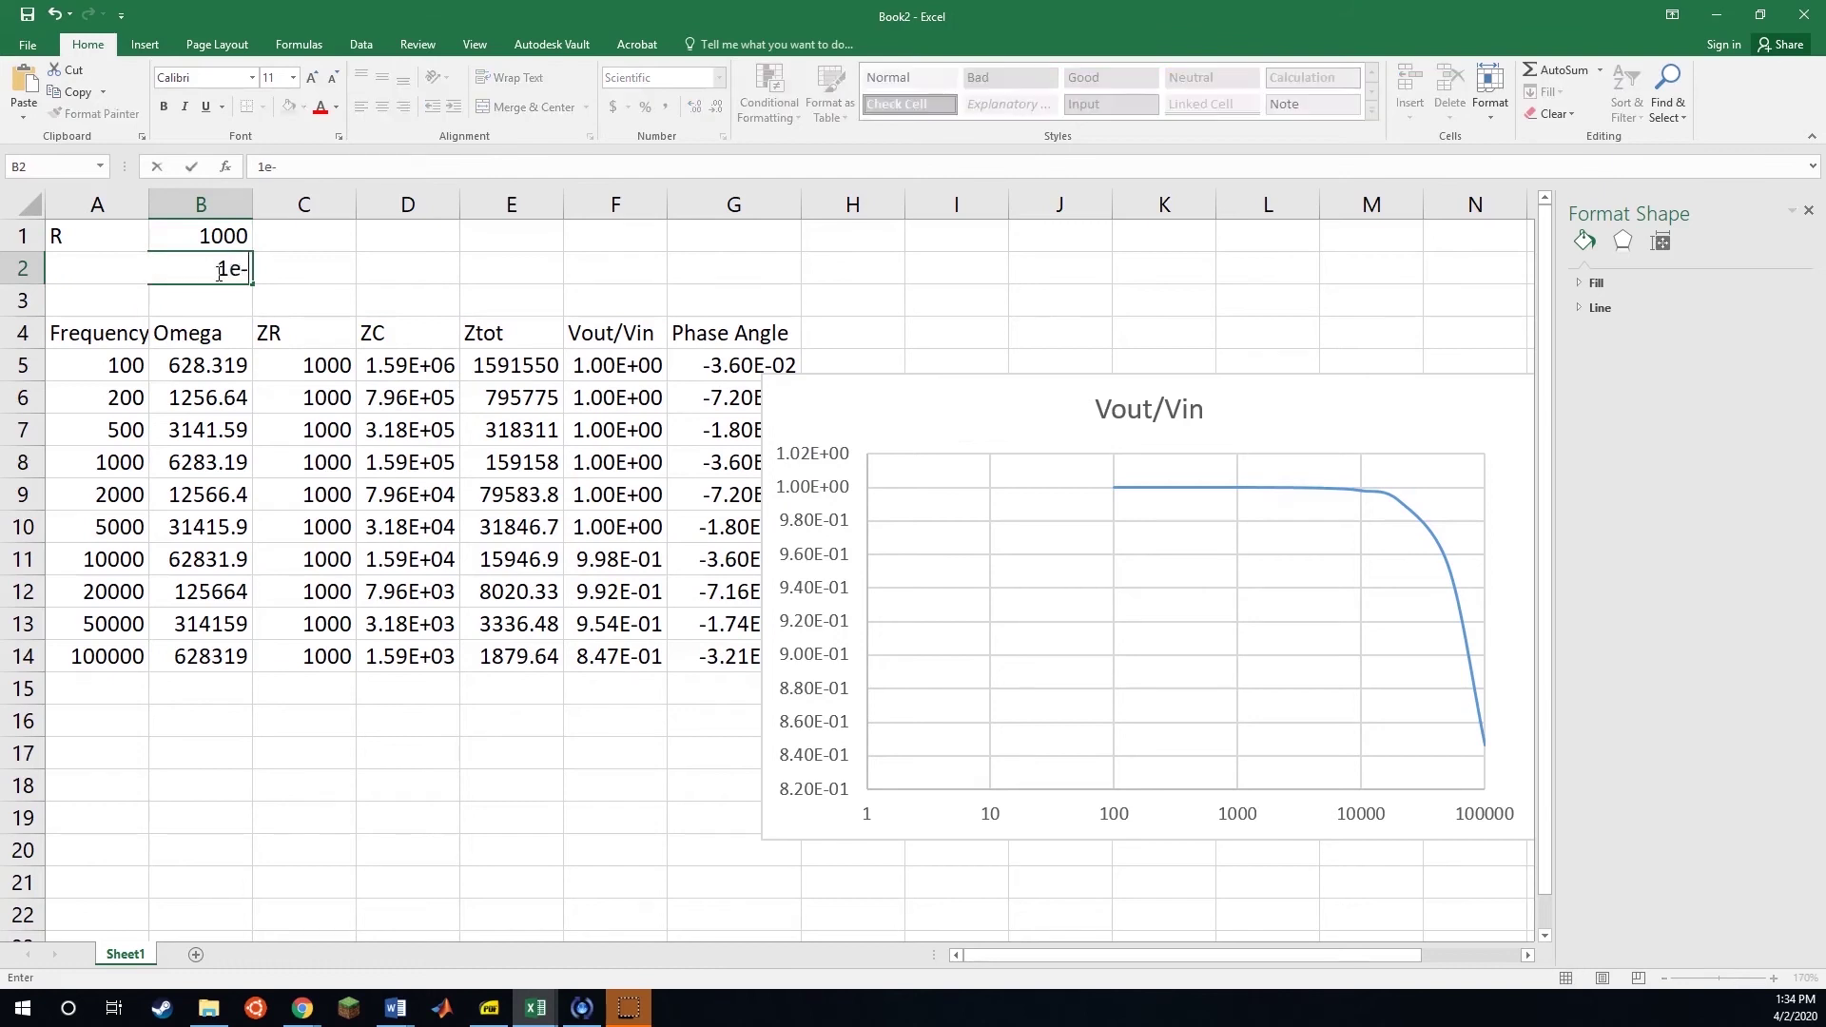
pyautogui.press('Return')
pyautogui.click(195, 240)
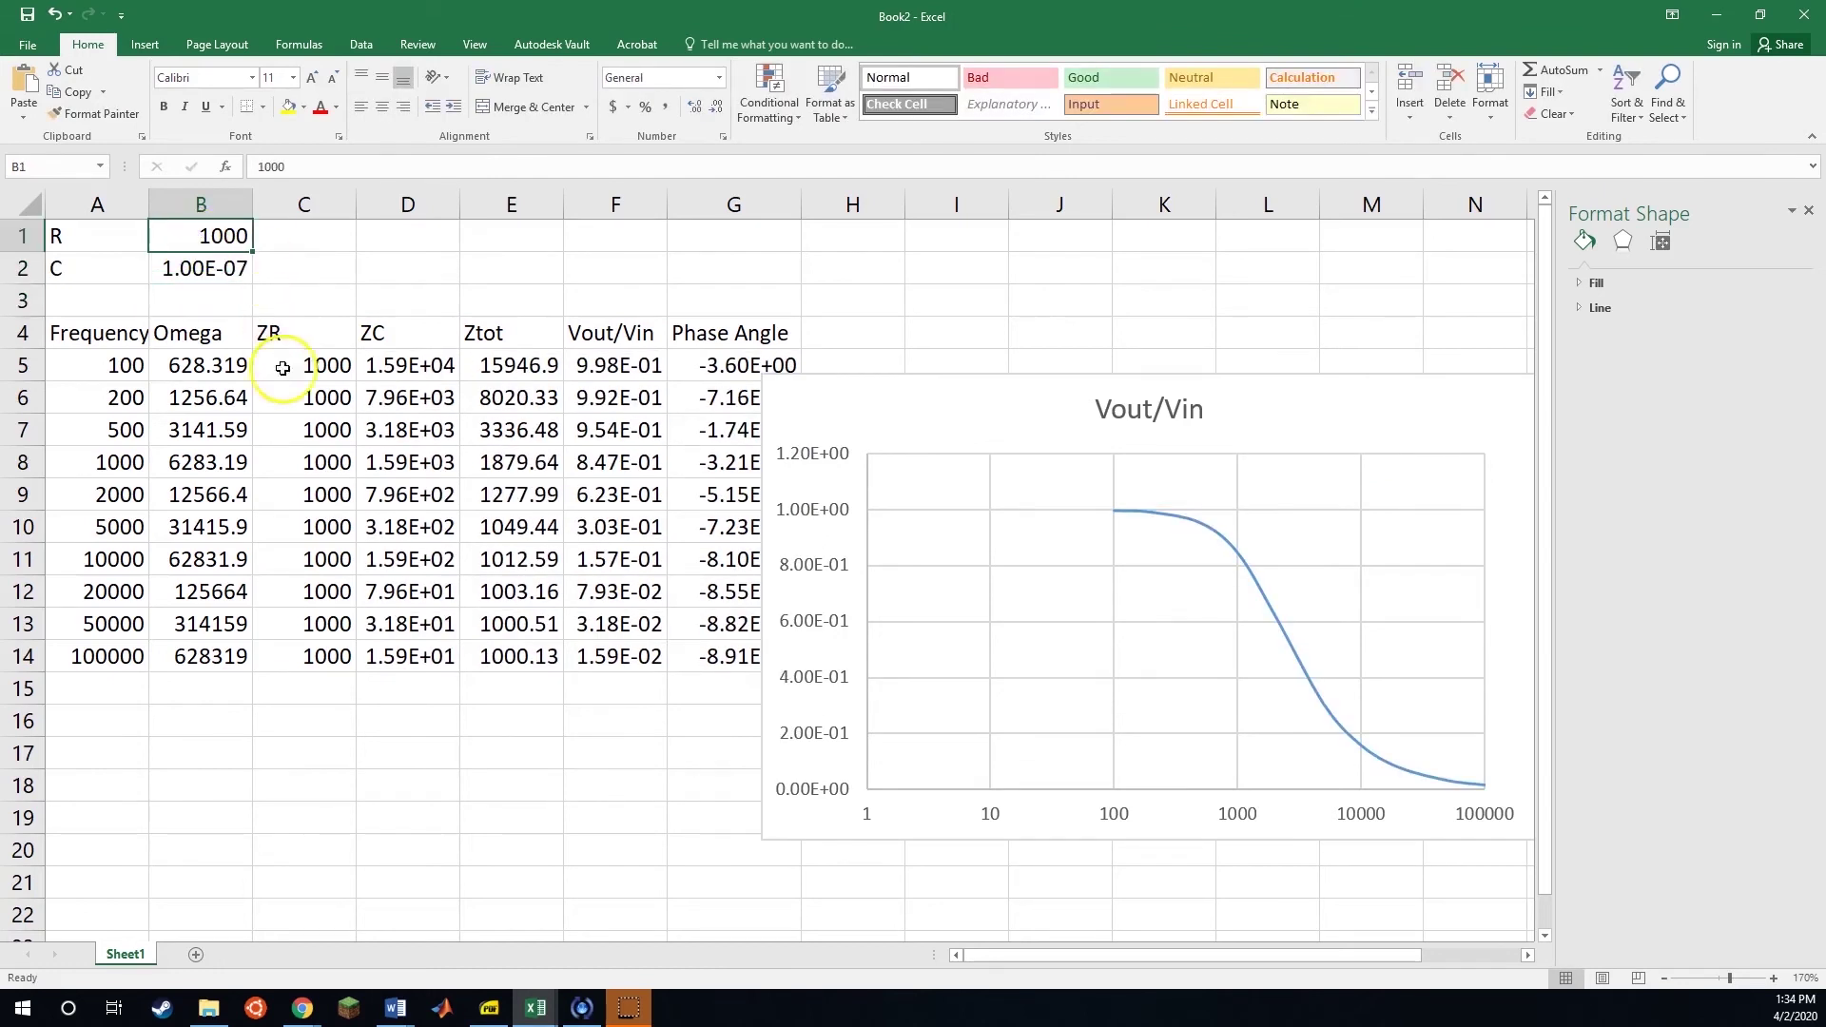
pyautogui.write('100')
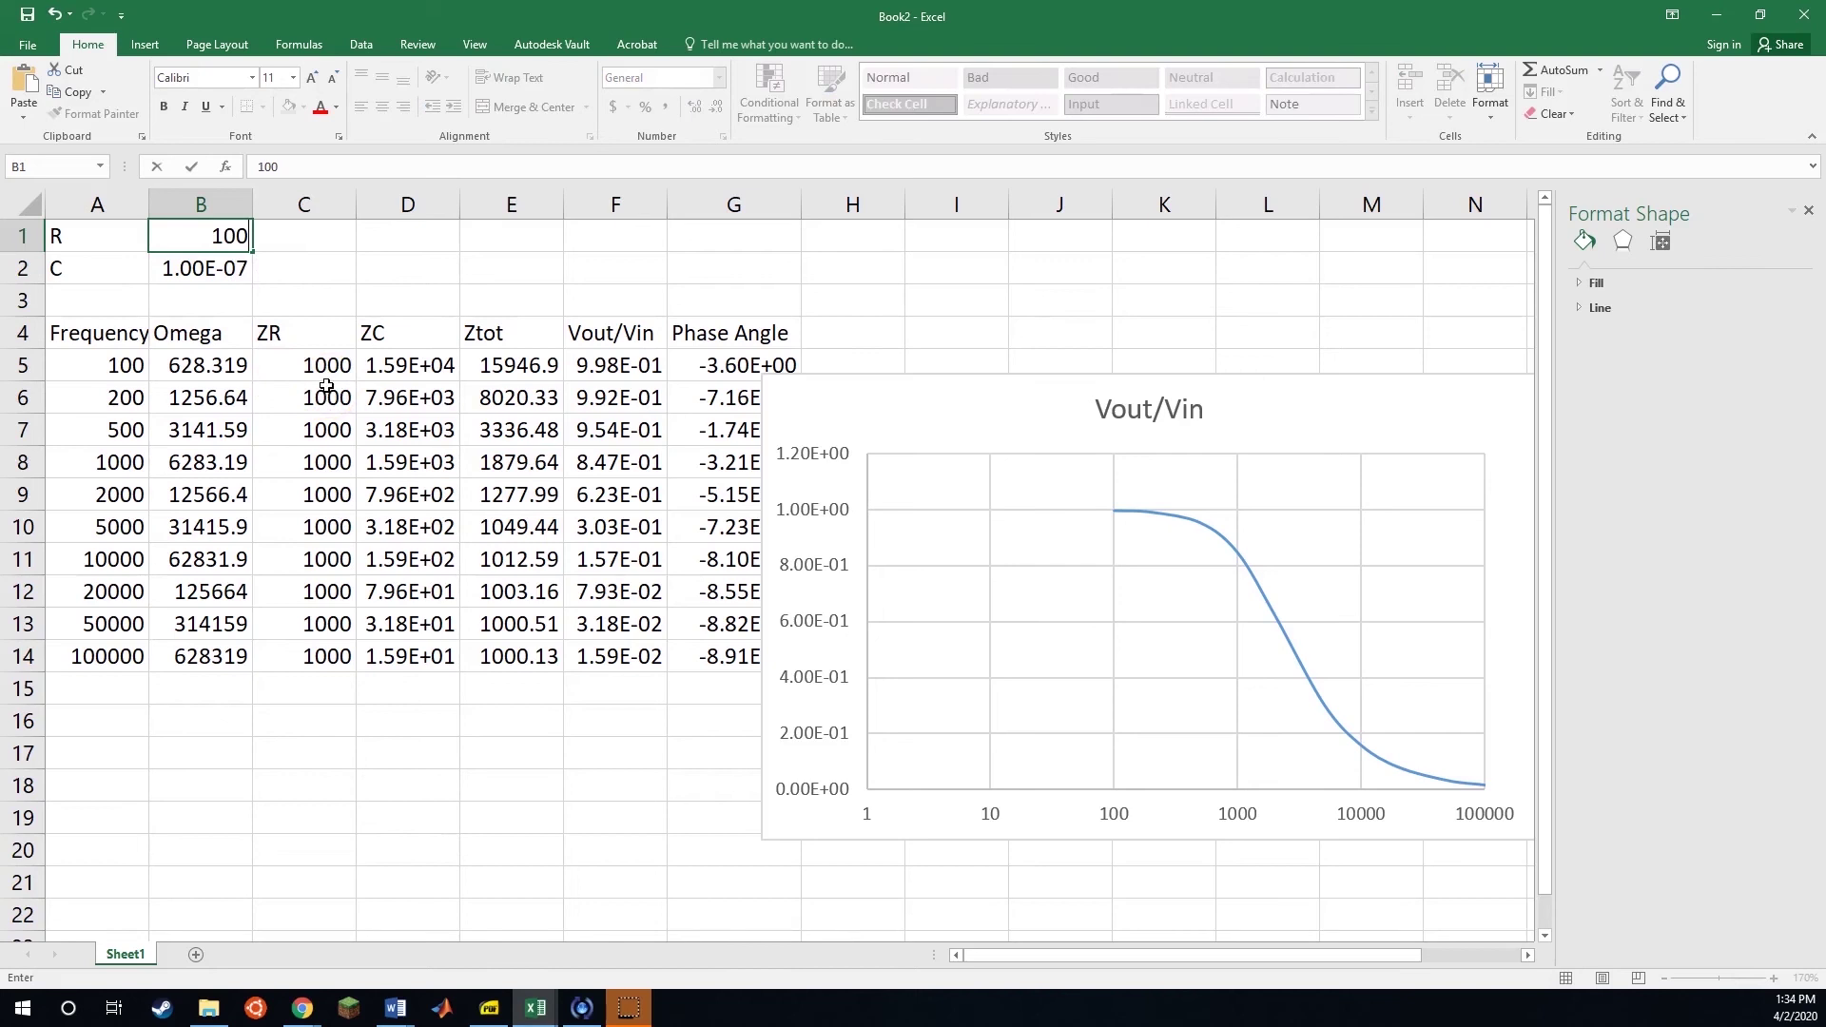
pyautogui.press('Return')
pyautogui.press('Up')
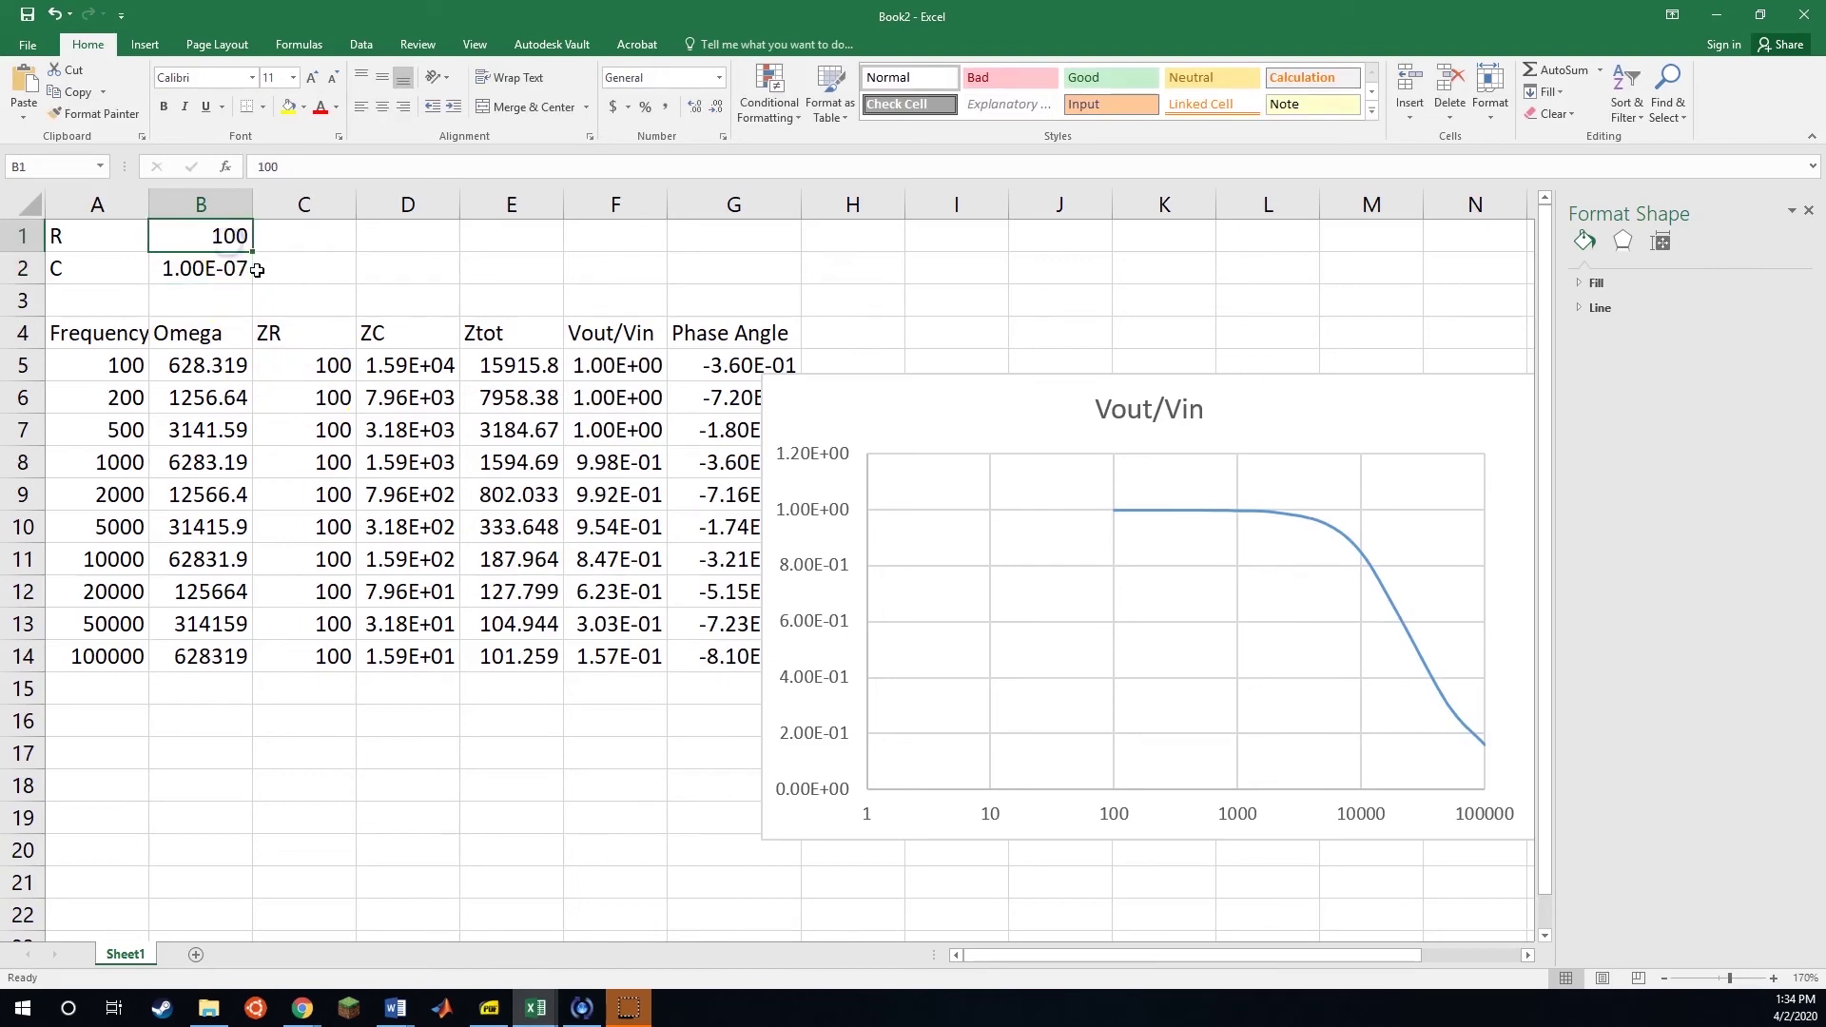
pyautogui.write('1000')
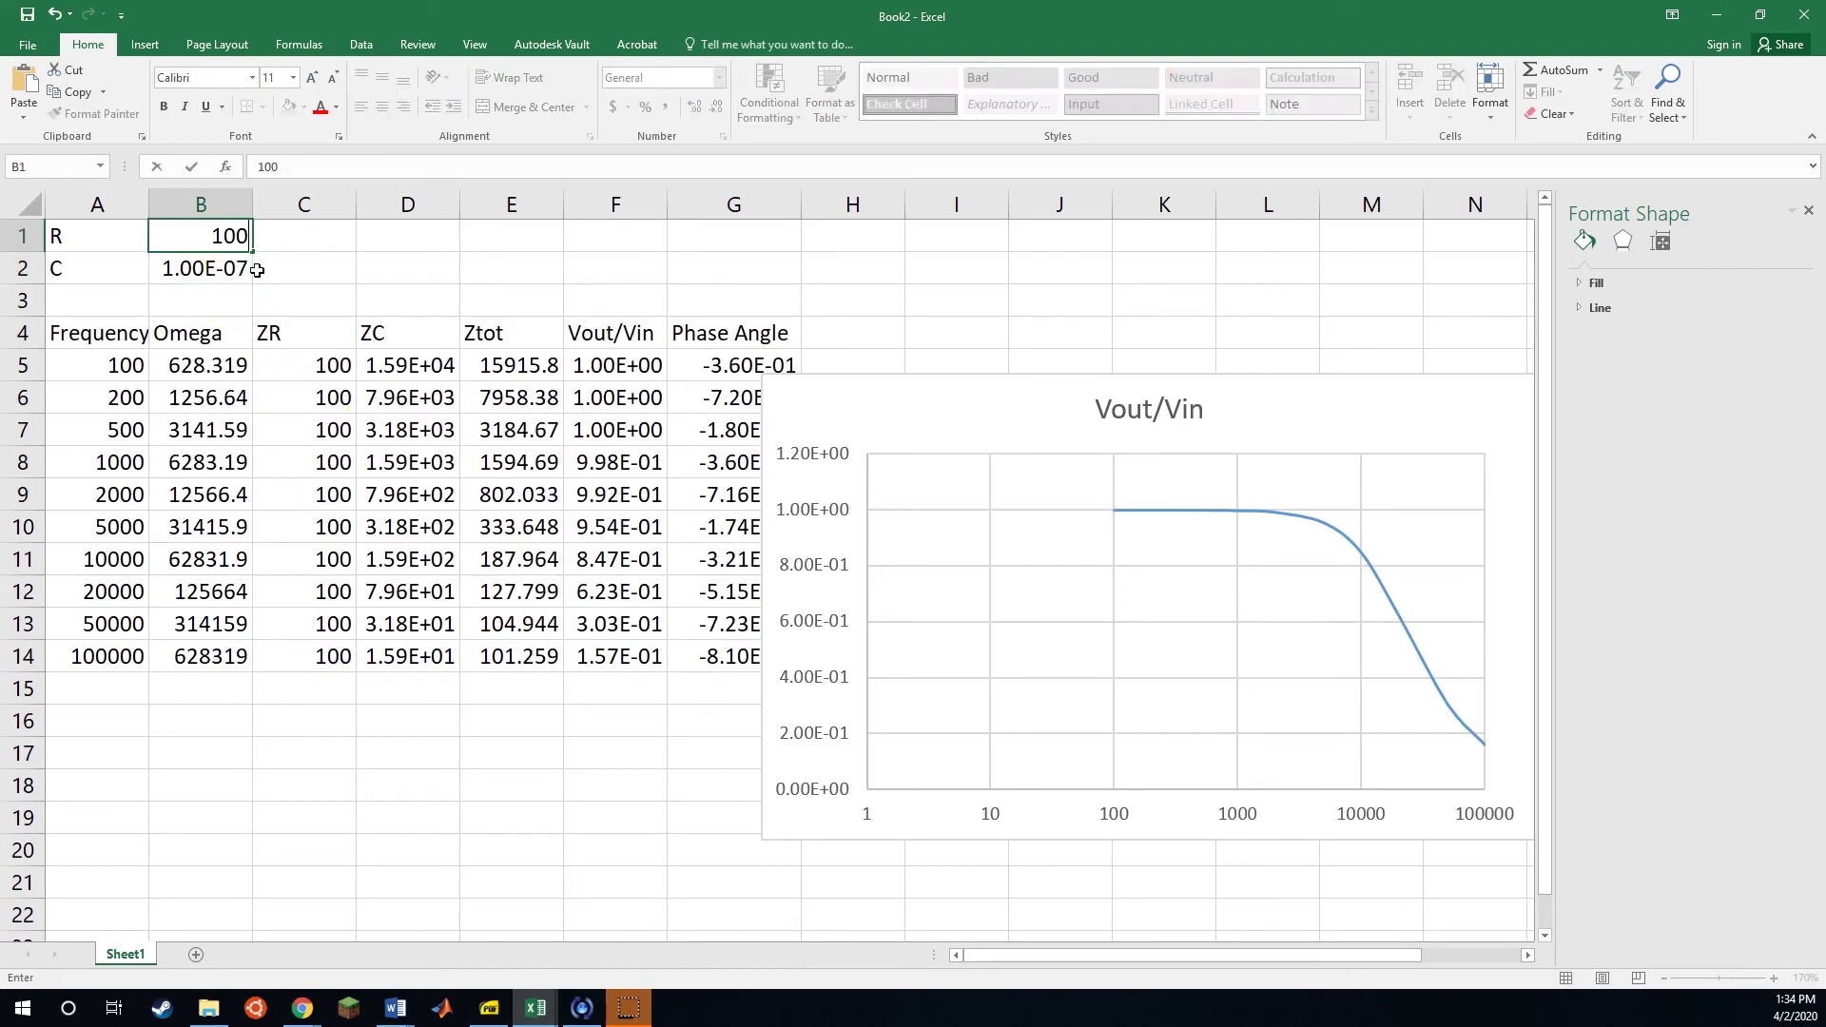
pyautogui.press('Return')
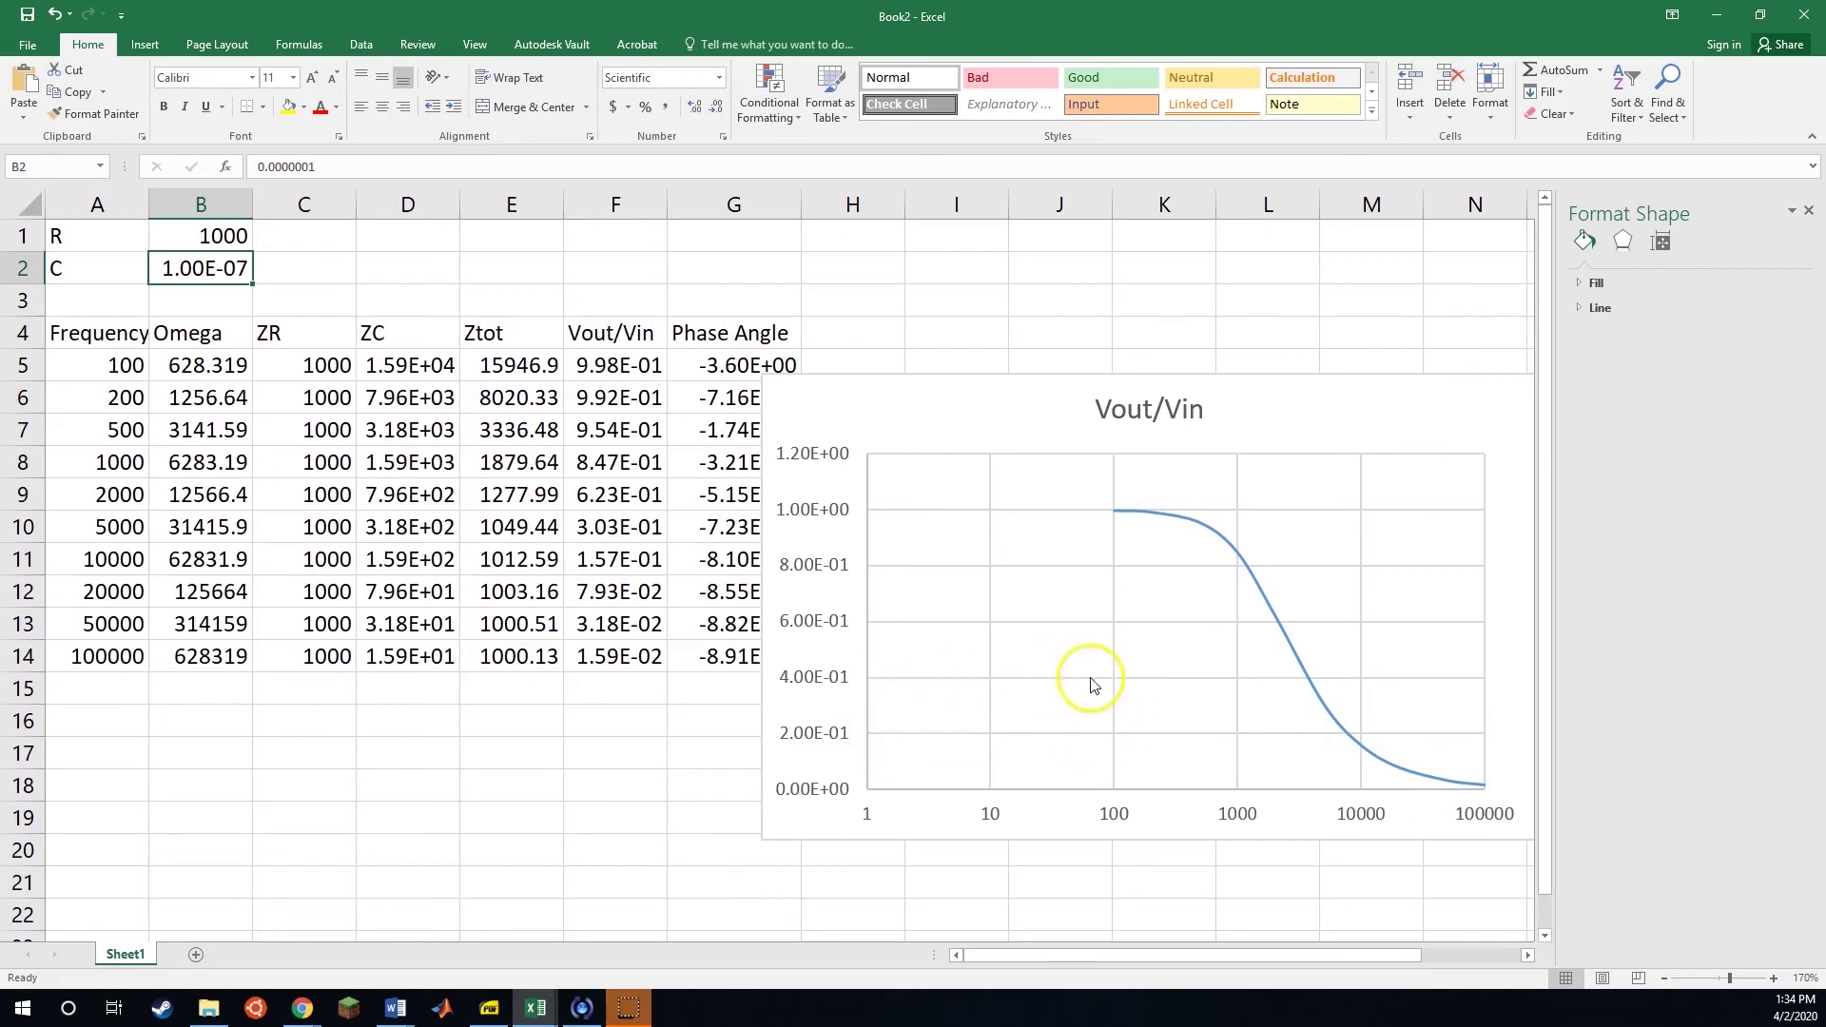
# - Set the frequency axis Bounds Minimum to 100
pyautogui.click(1236, 819)
pyautogui.click(1238, 818)
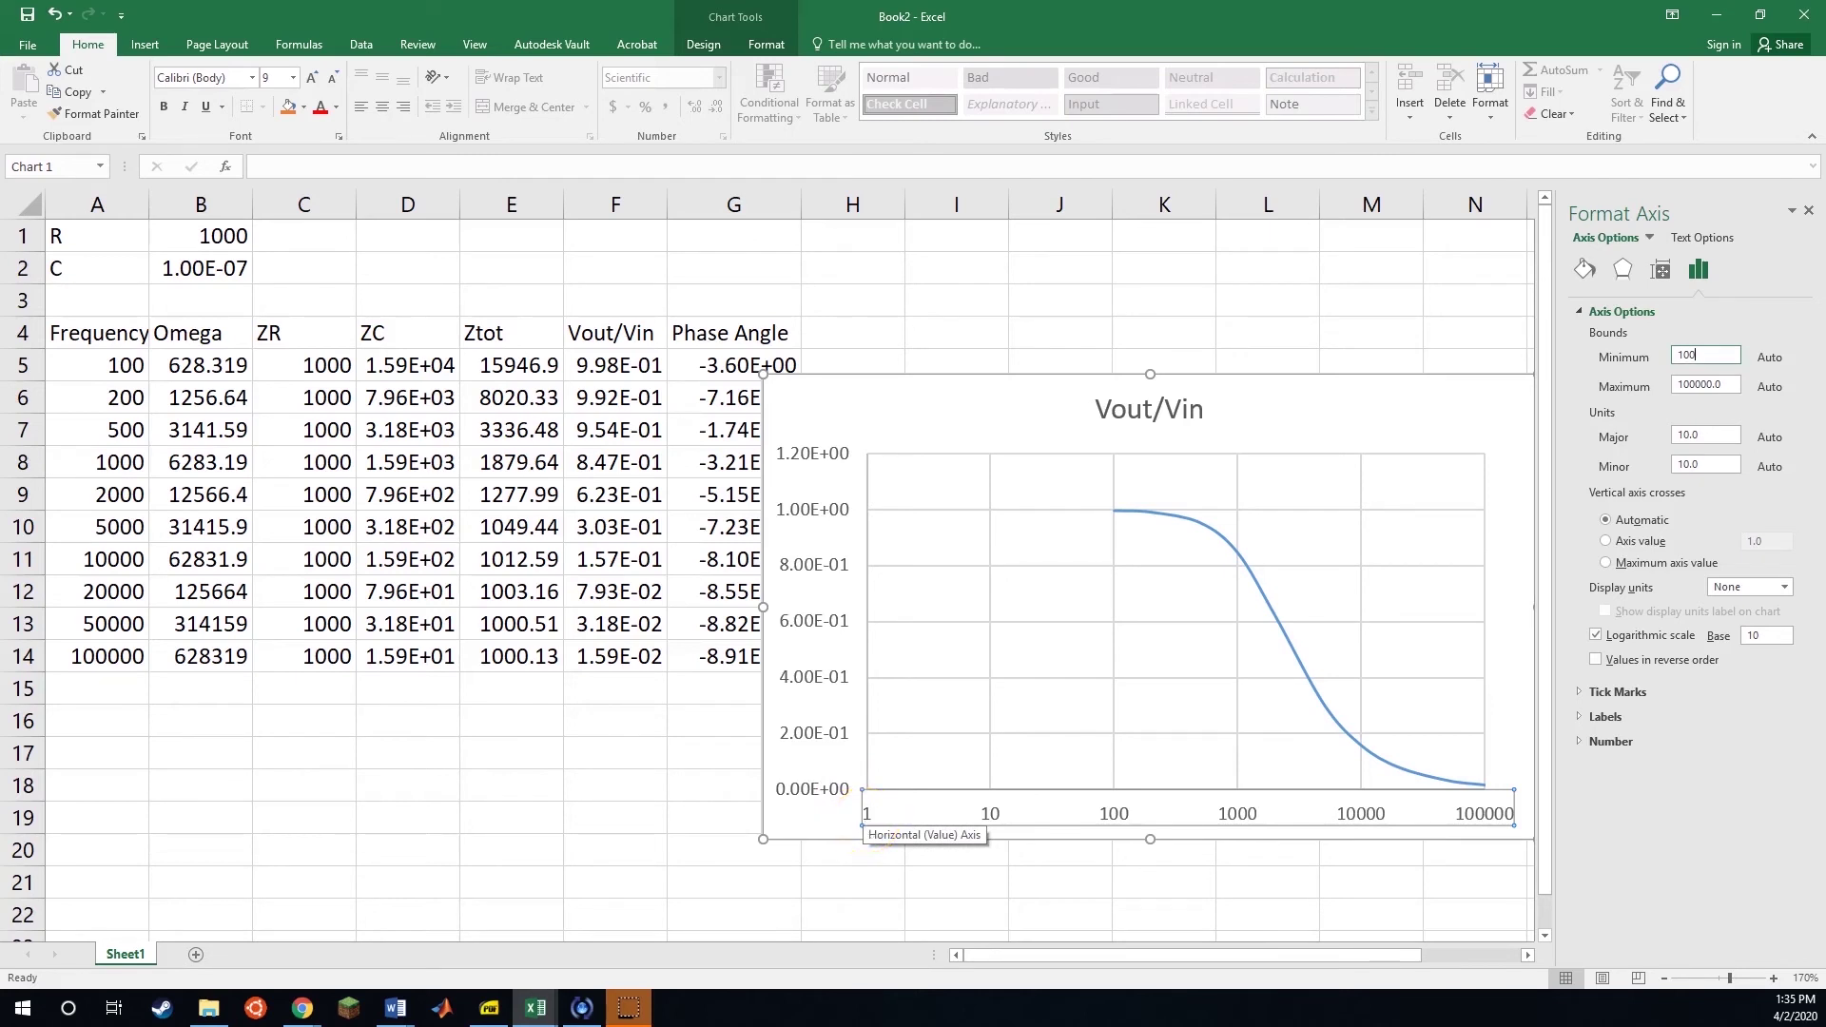
pyautogui.press('Return')
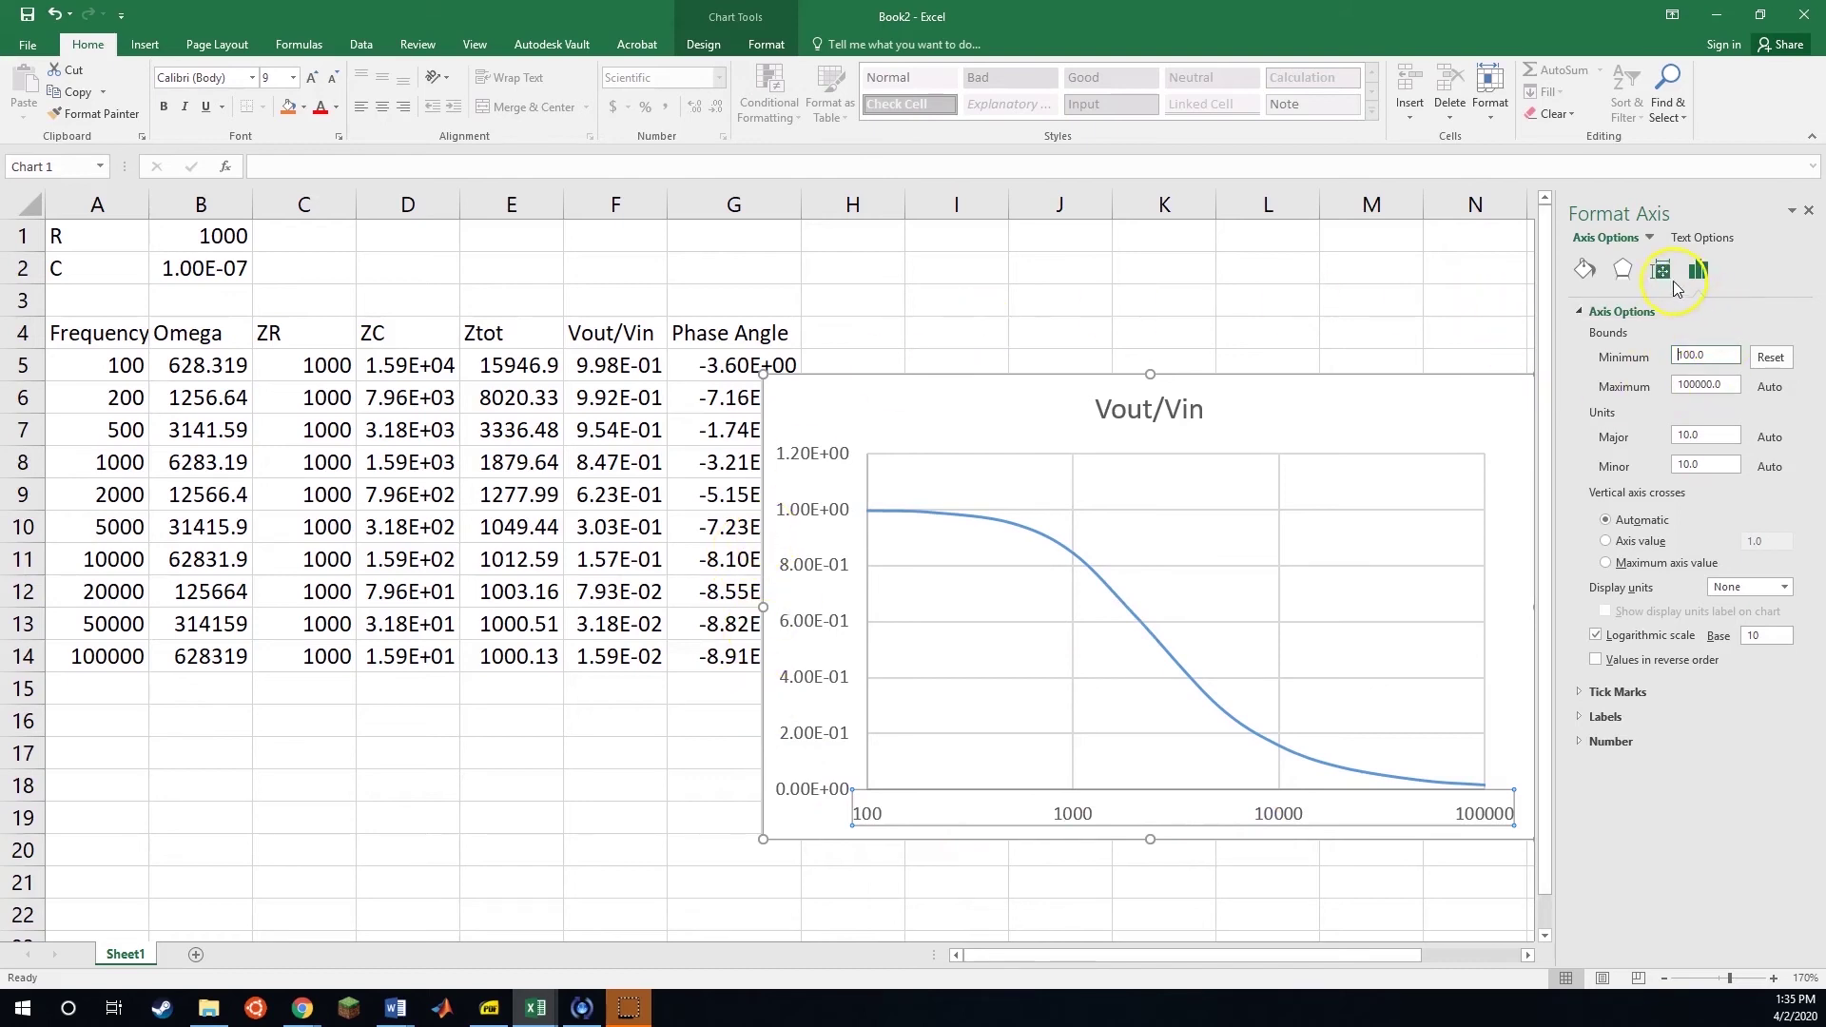
# - Make the vertical Vout/Vin axis logarithmic, spanning 0.01 to 1
pyautogui.click(834, 571)
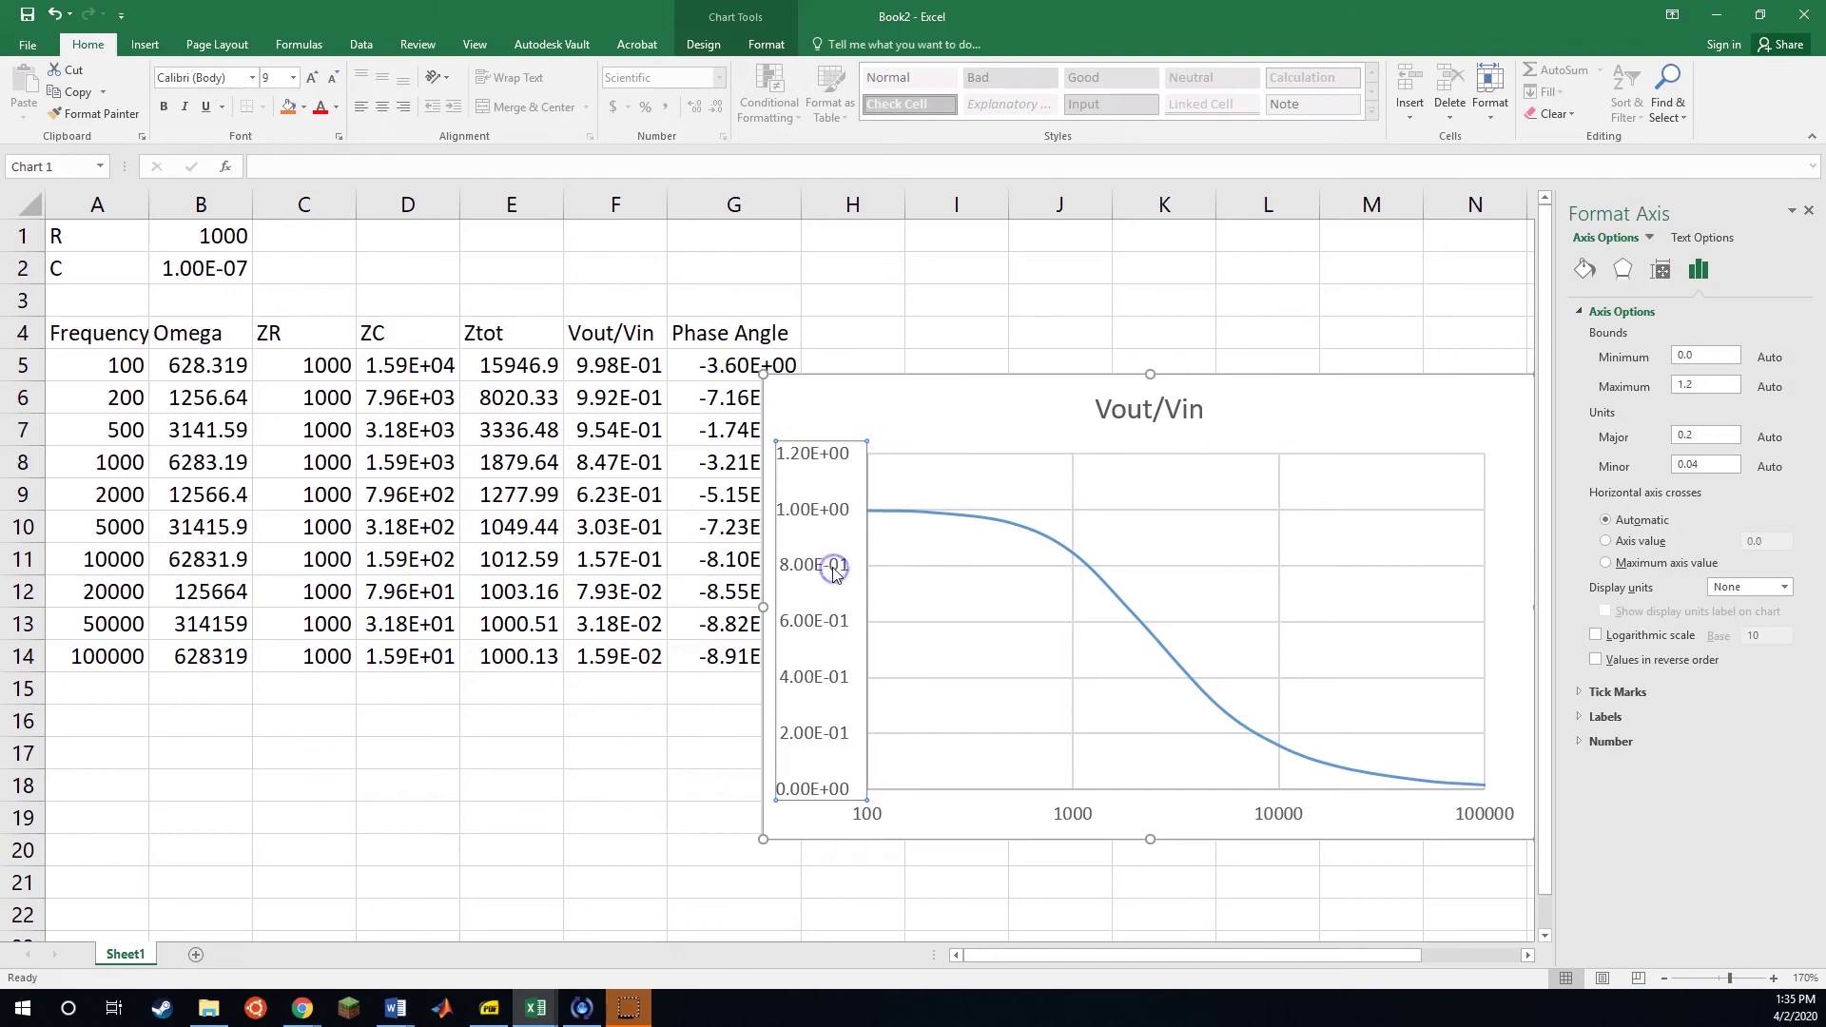
pyautogui.click(1595, 637)
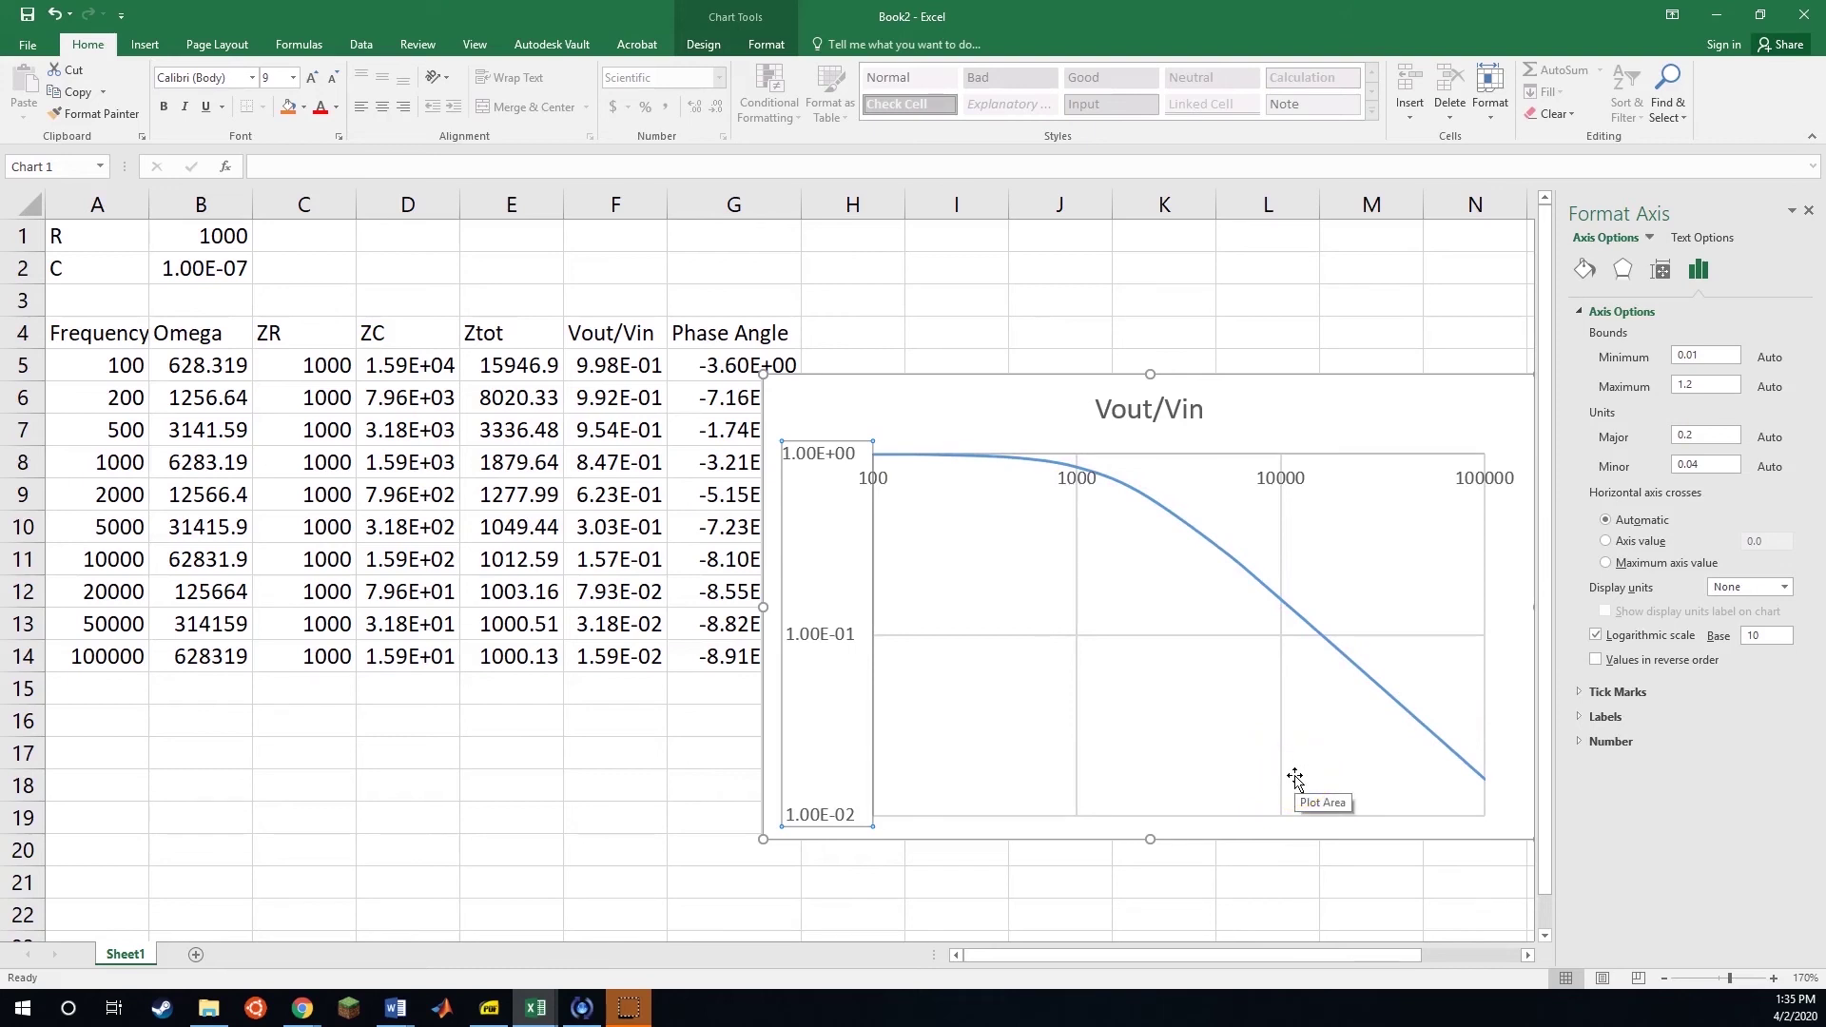
pyautogui.moveTo(945, 412); pyautogui.dragTo(1026, 466)
# - Head cell H4 'dB' and enter =20*LOG10(F5) in H5
pyautogui.click(850, 334)
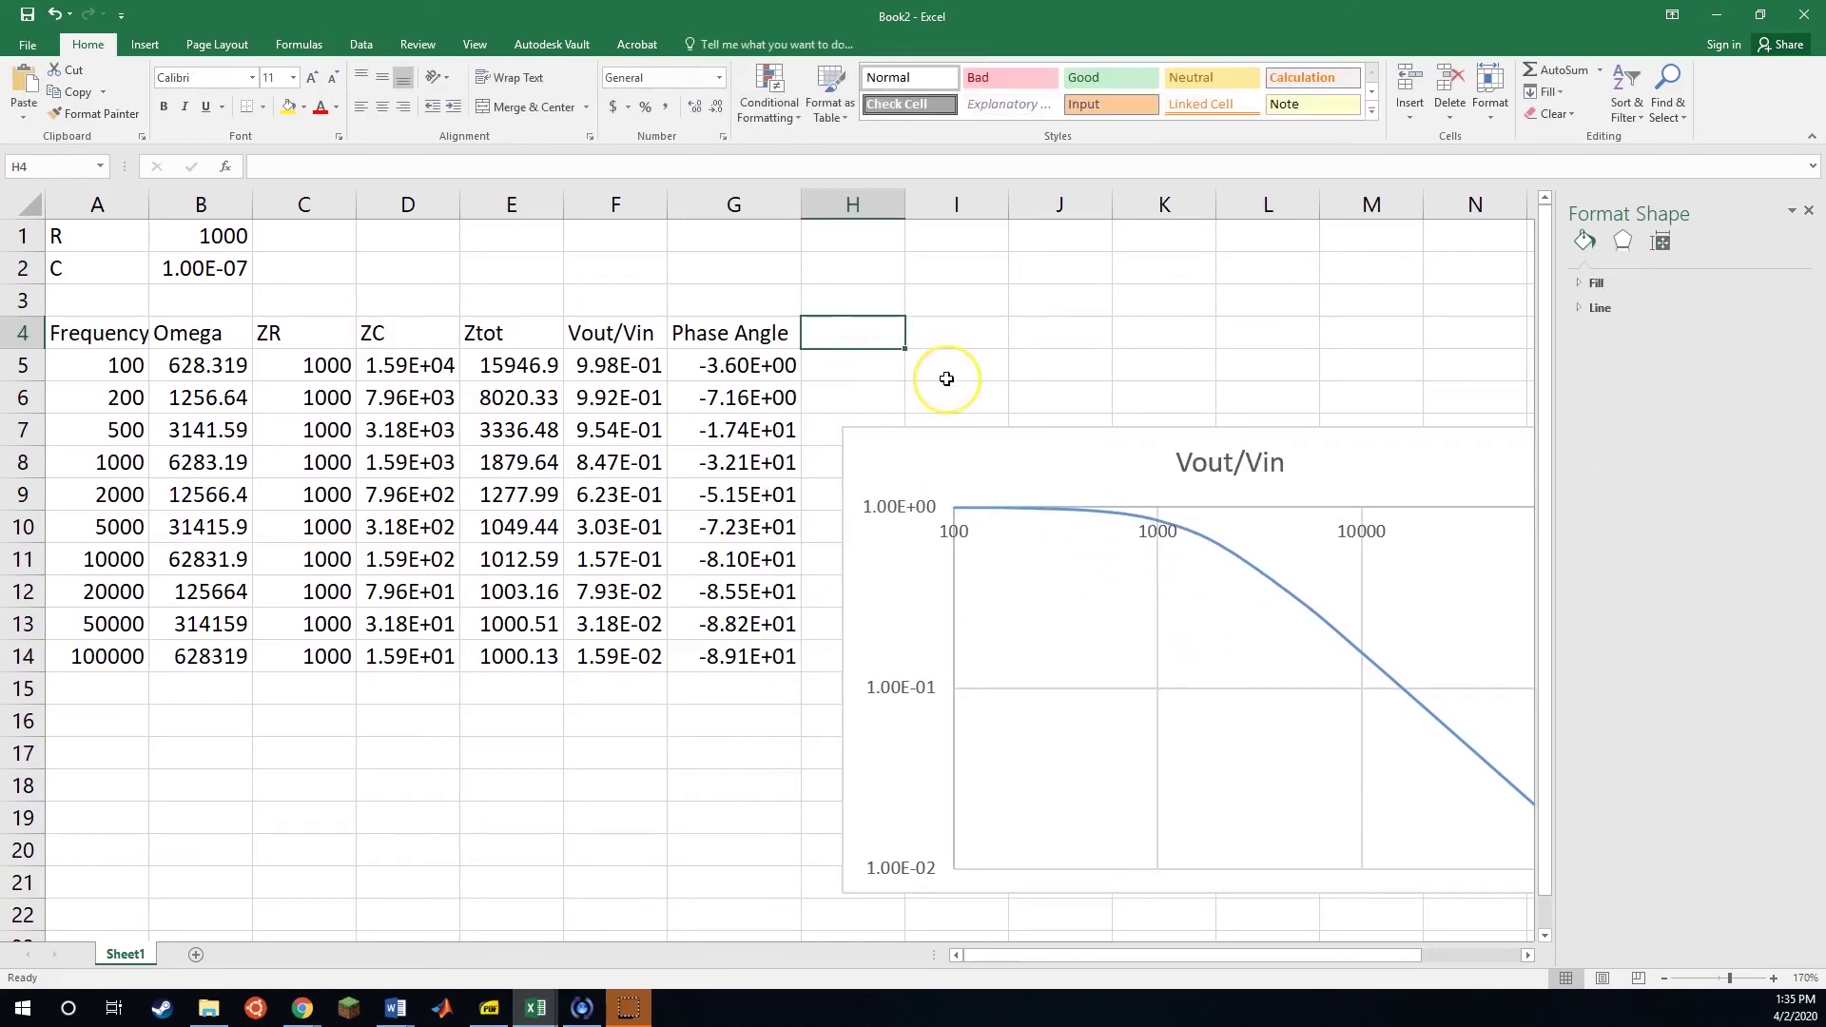
pyautogui.write('d')
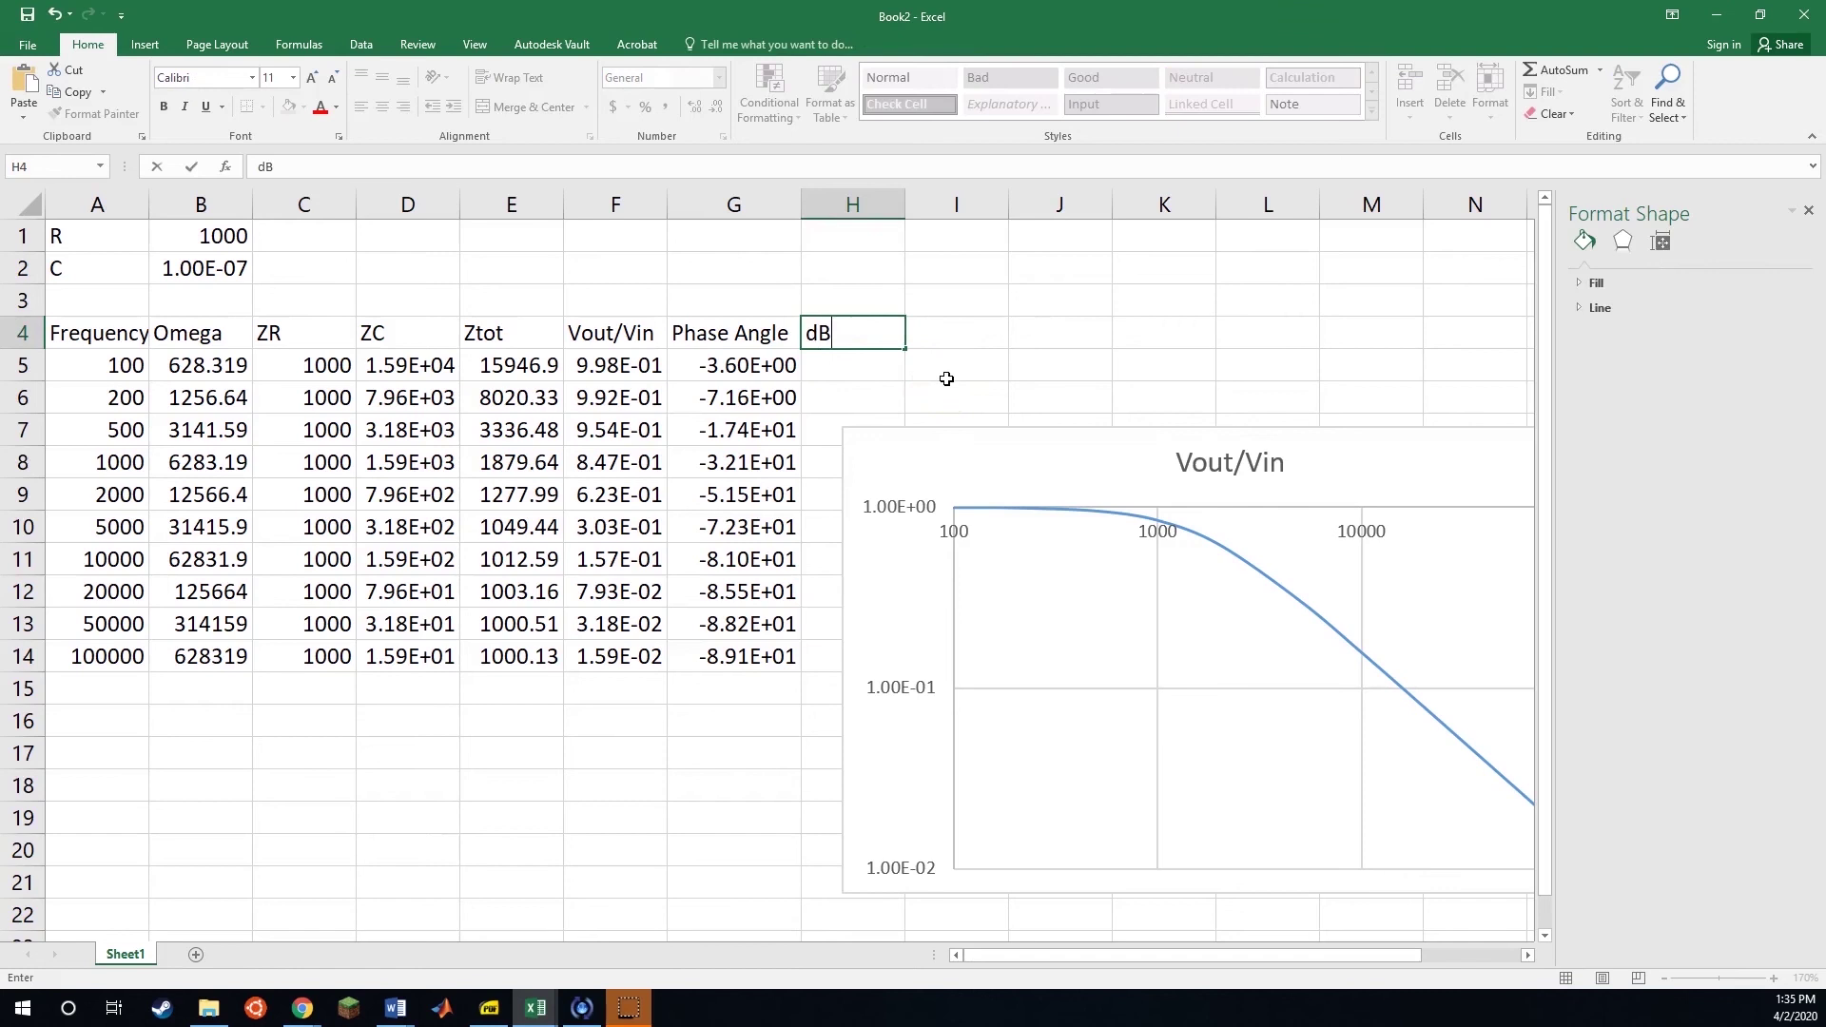
pyautogui.write('B')
pyautogui.press('Return')
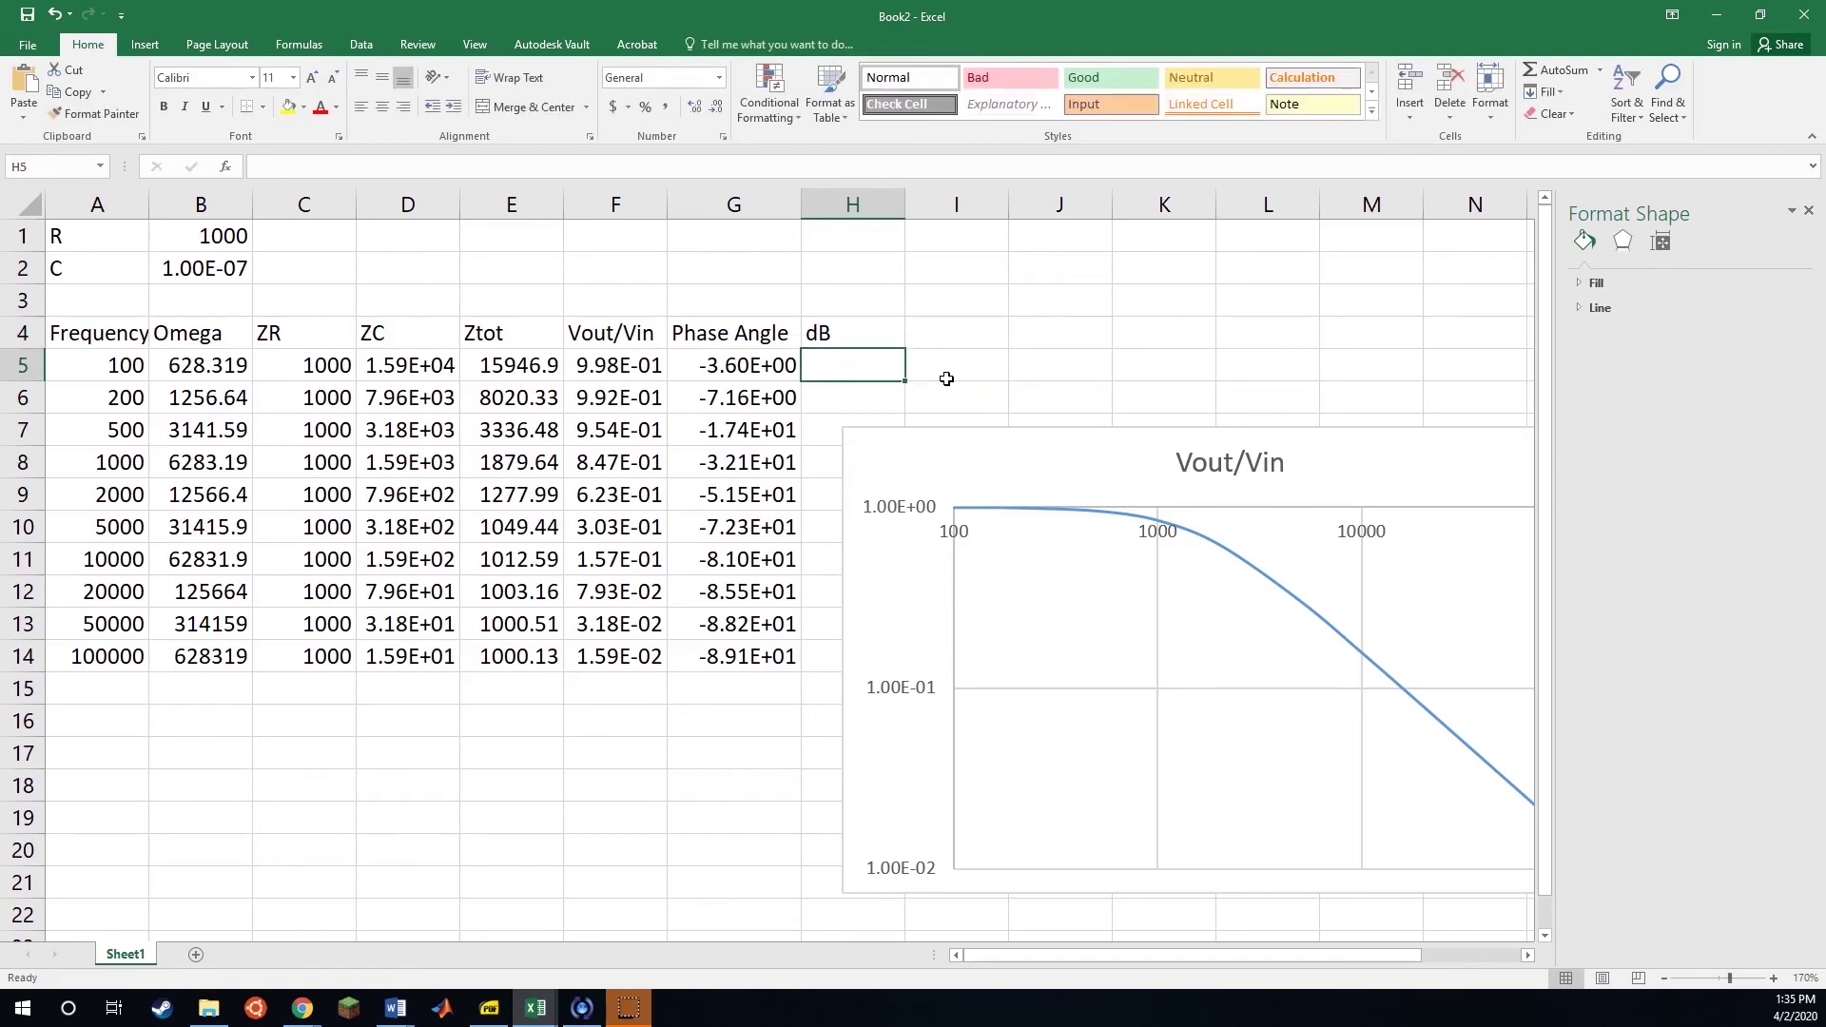
pyautogui.write('=20')
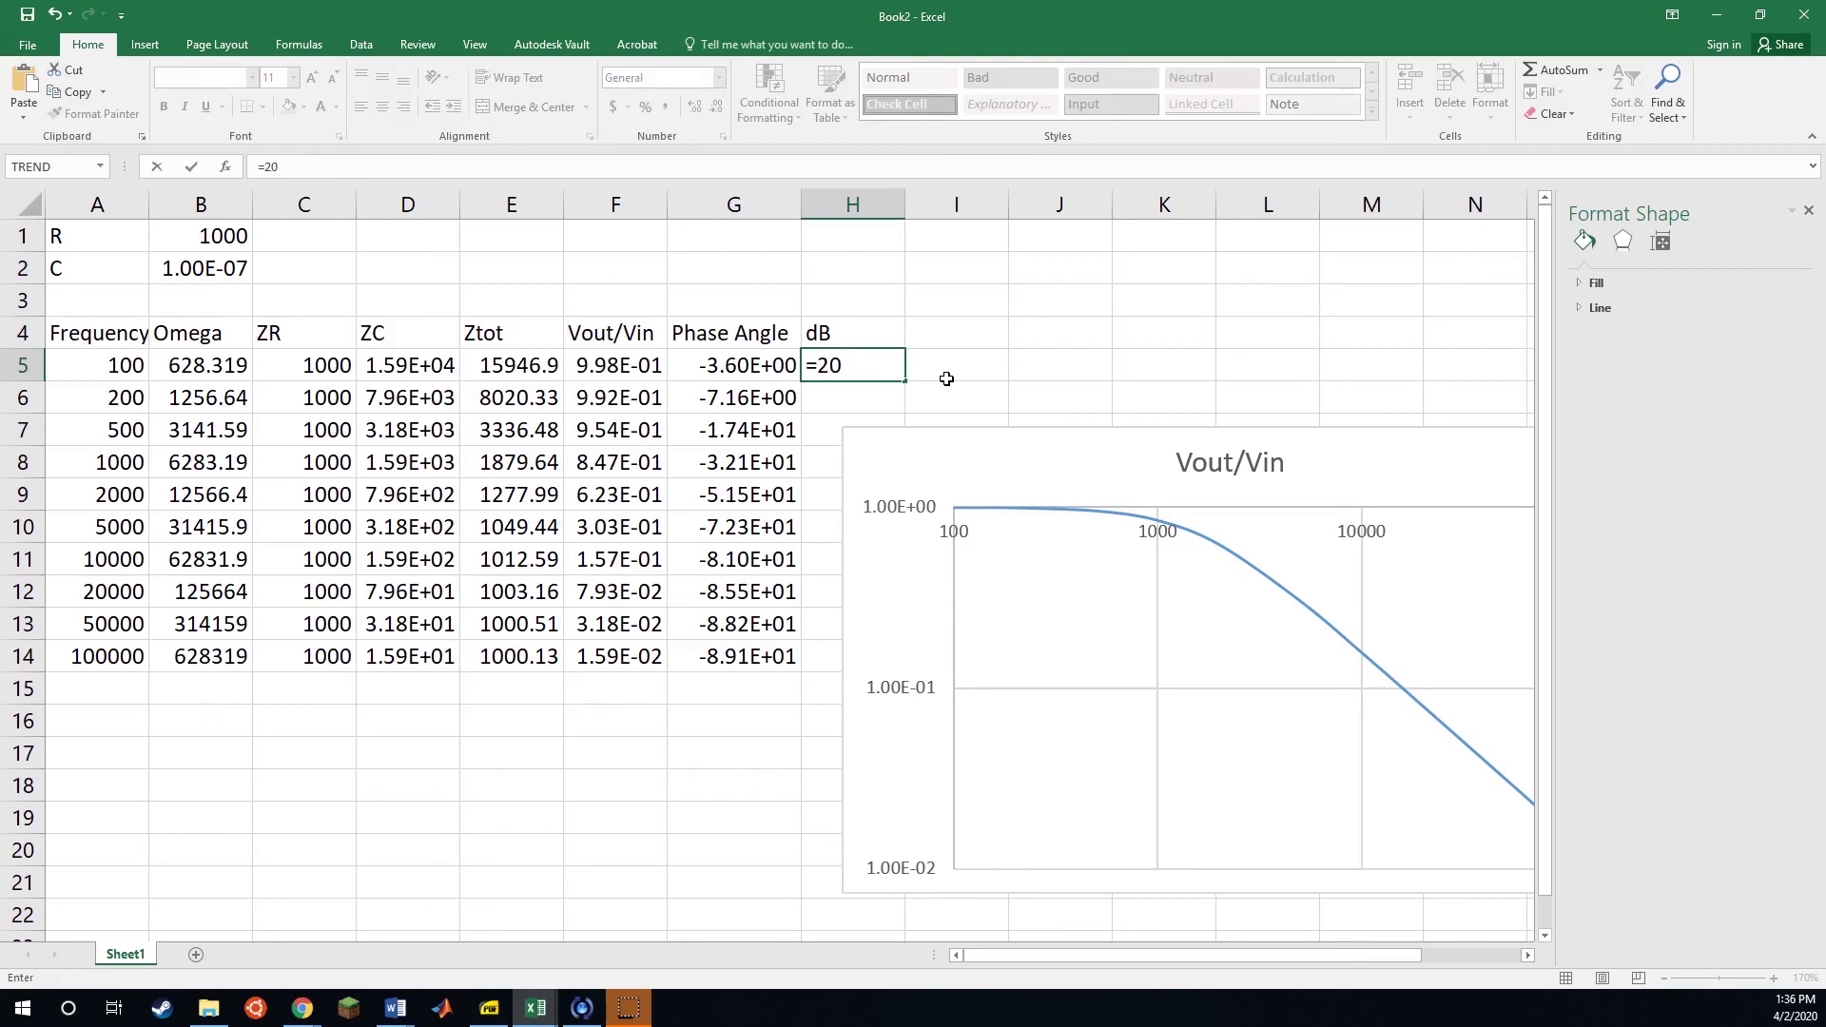
pyautogui.write('*log10(')
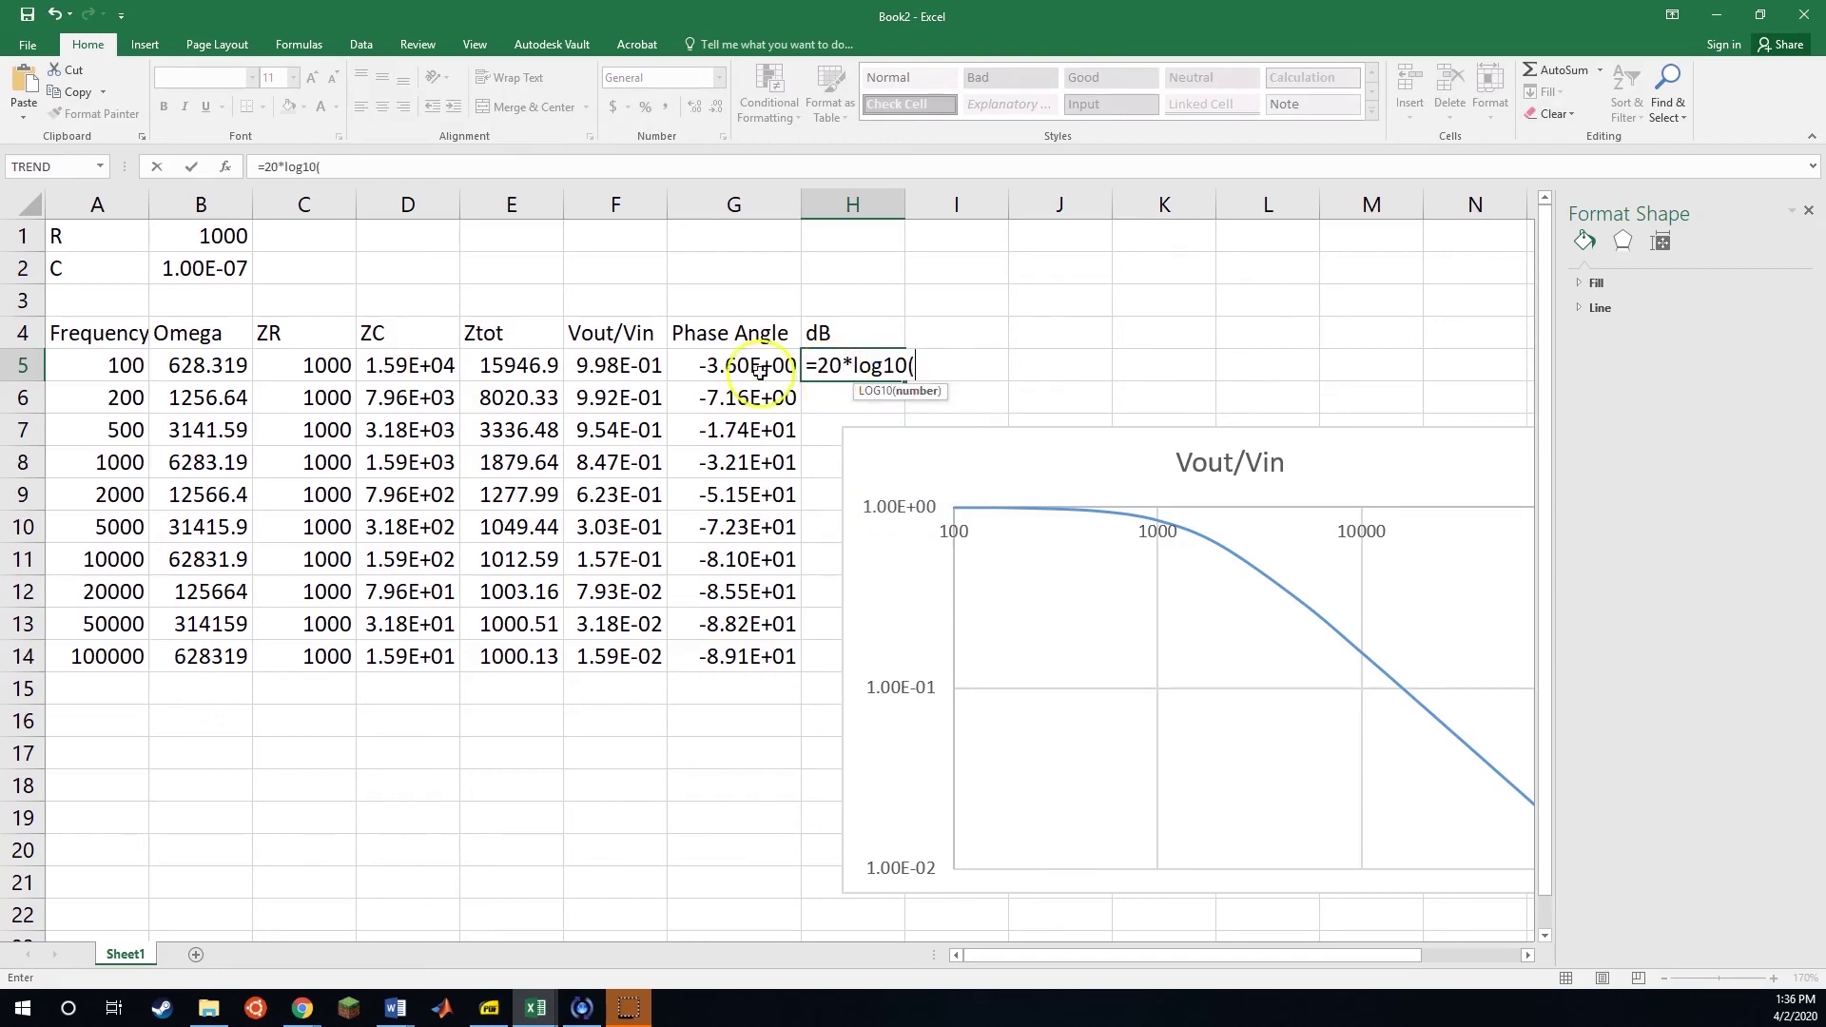
pyautogui.click(613, 365)
pyautogui.press('Return')
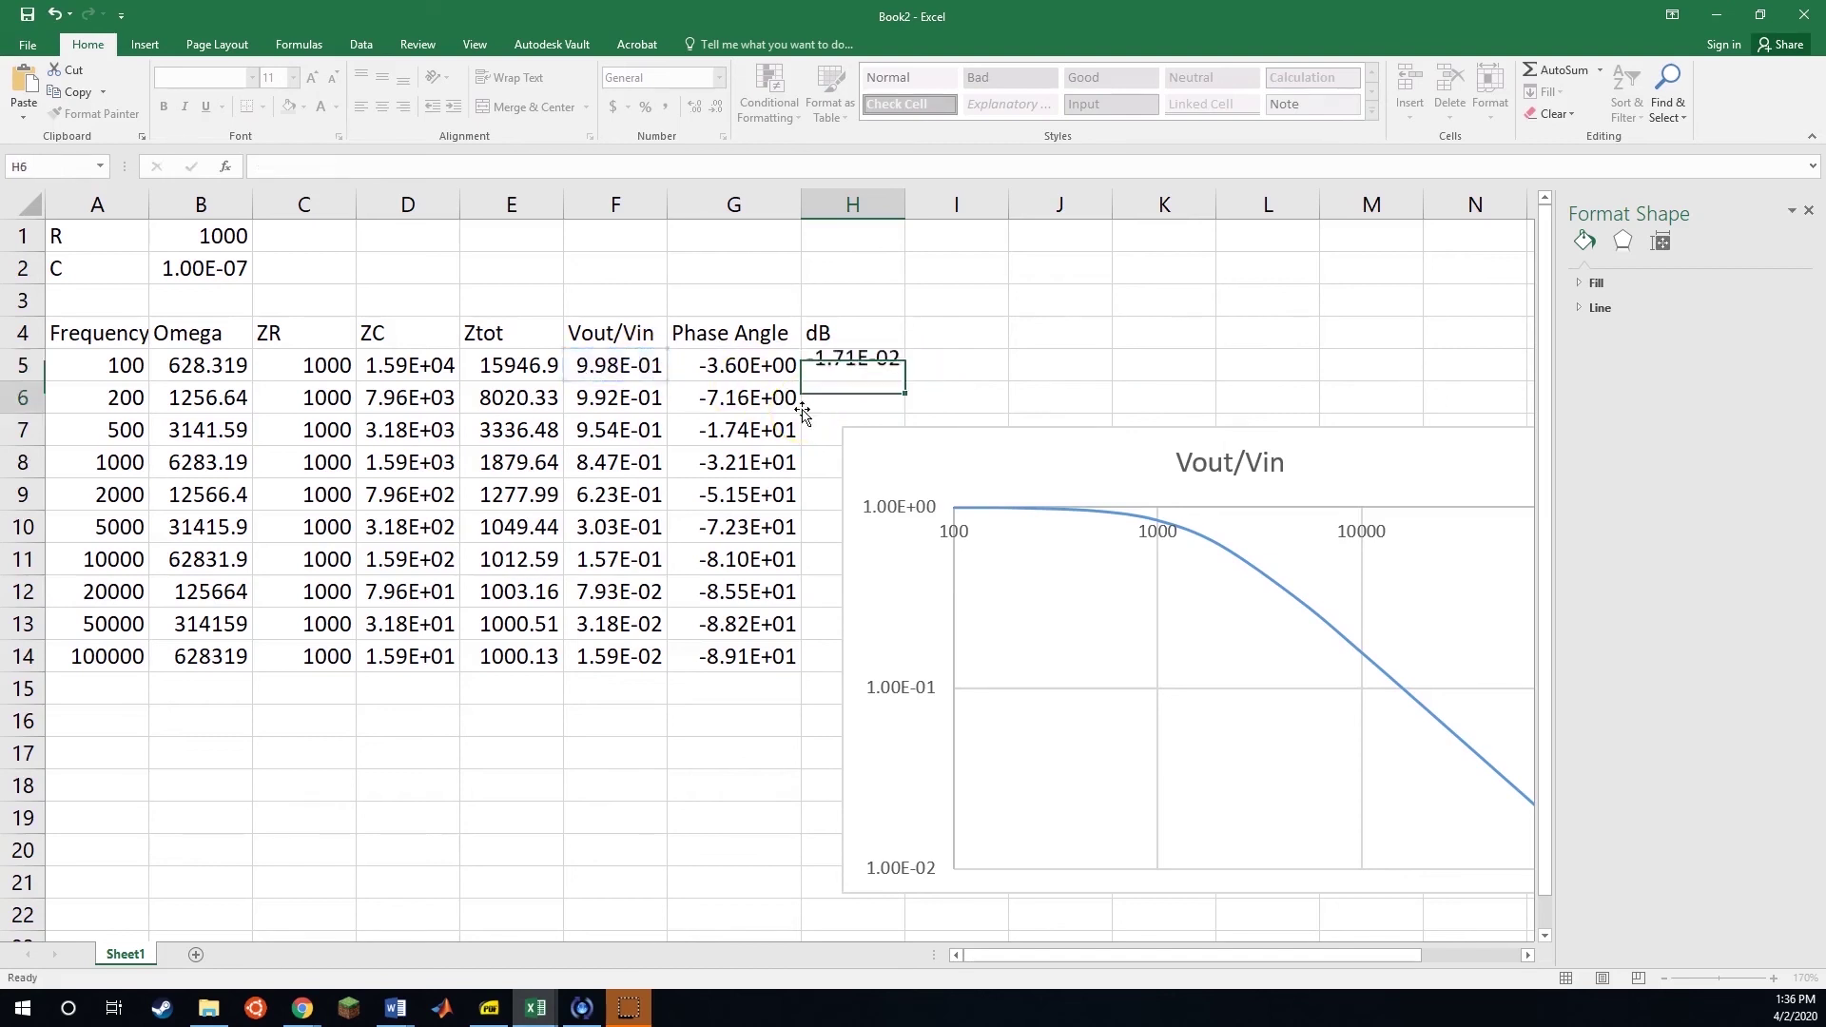
pyautogui.press('Up')
# - Fill the dB formula down to H14 and widen column H, shifting the chart aside
pyautogui.moveTo(977, 421); pyautogui.dragTo(1124, 425)
pyautogui.click(906, 371)
pyautogui.moveTo(907, 380); pyautogui.dragTo(868, 668)
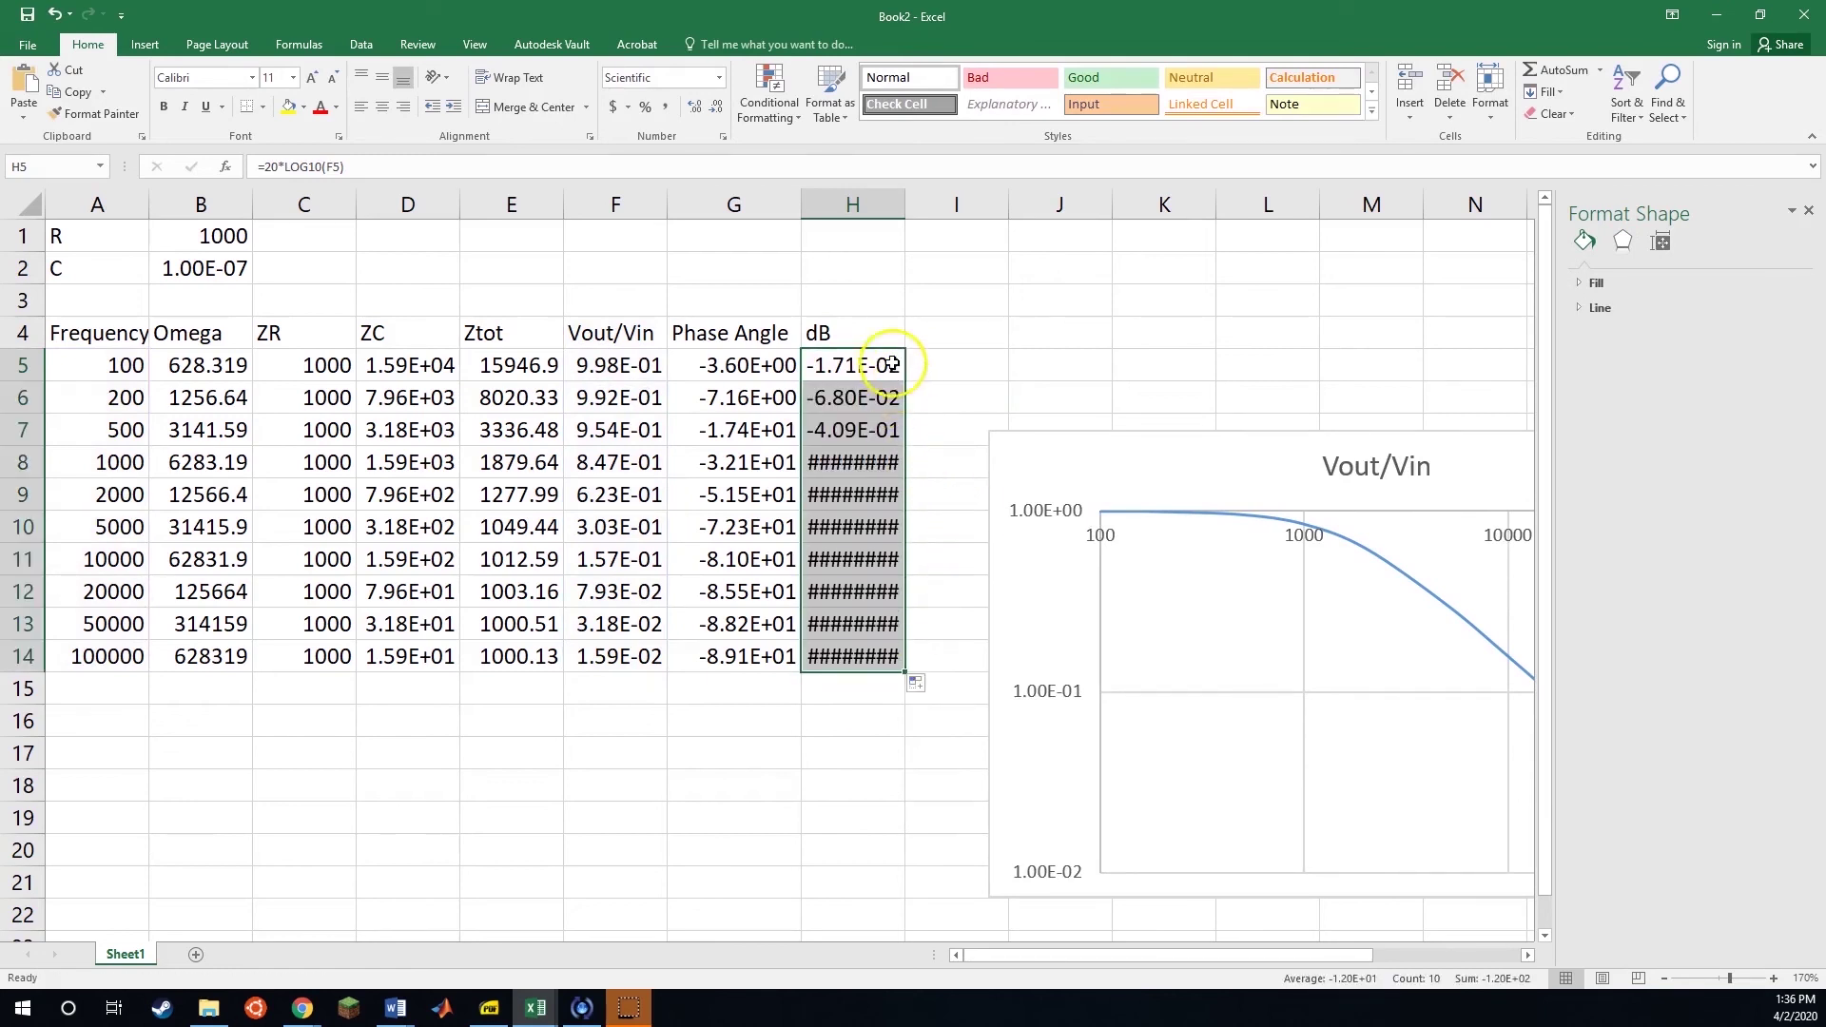
pyautogui.moveTo(906, 205); pyautogui.dragTo(951, 214)
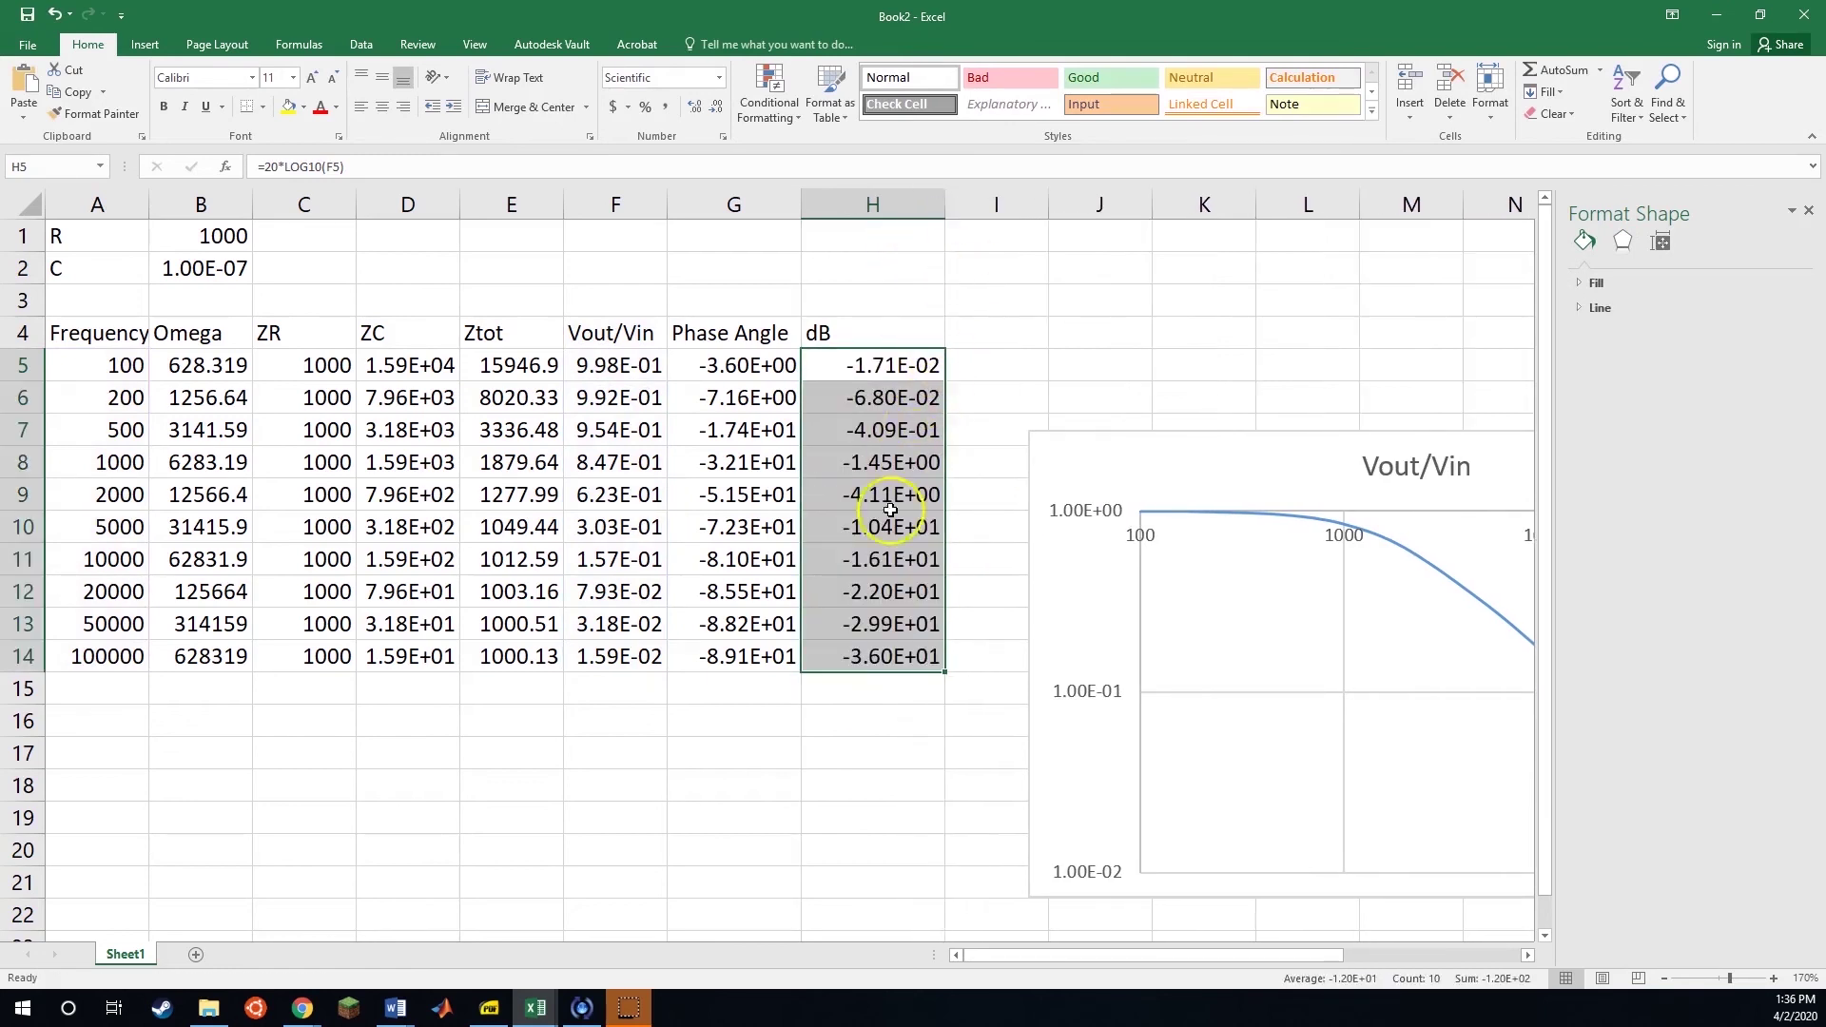
pyautogui.moveTo(1120, 466); pyautogui.dragTo(658, 492)
# - Reposition the chart upward beside the table, nudged slightly left
pyautogui.press('Escape')
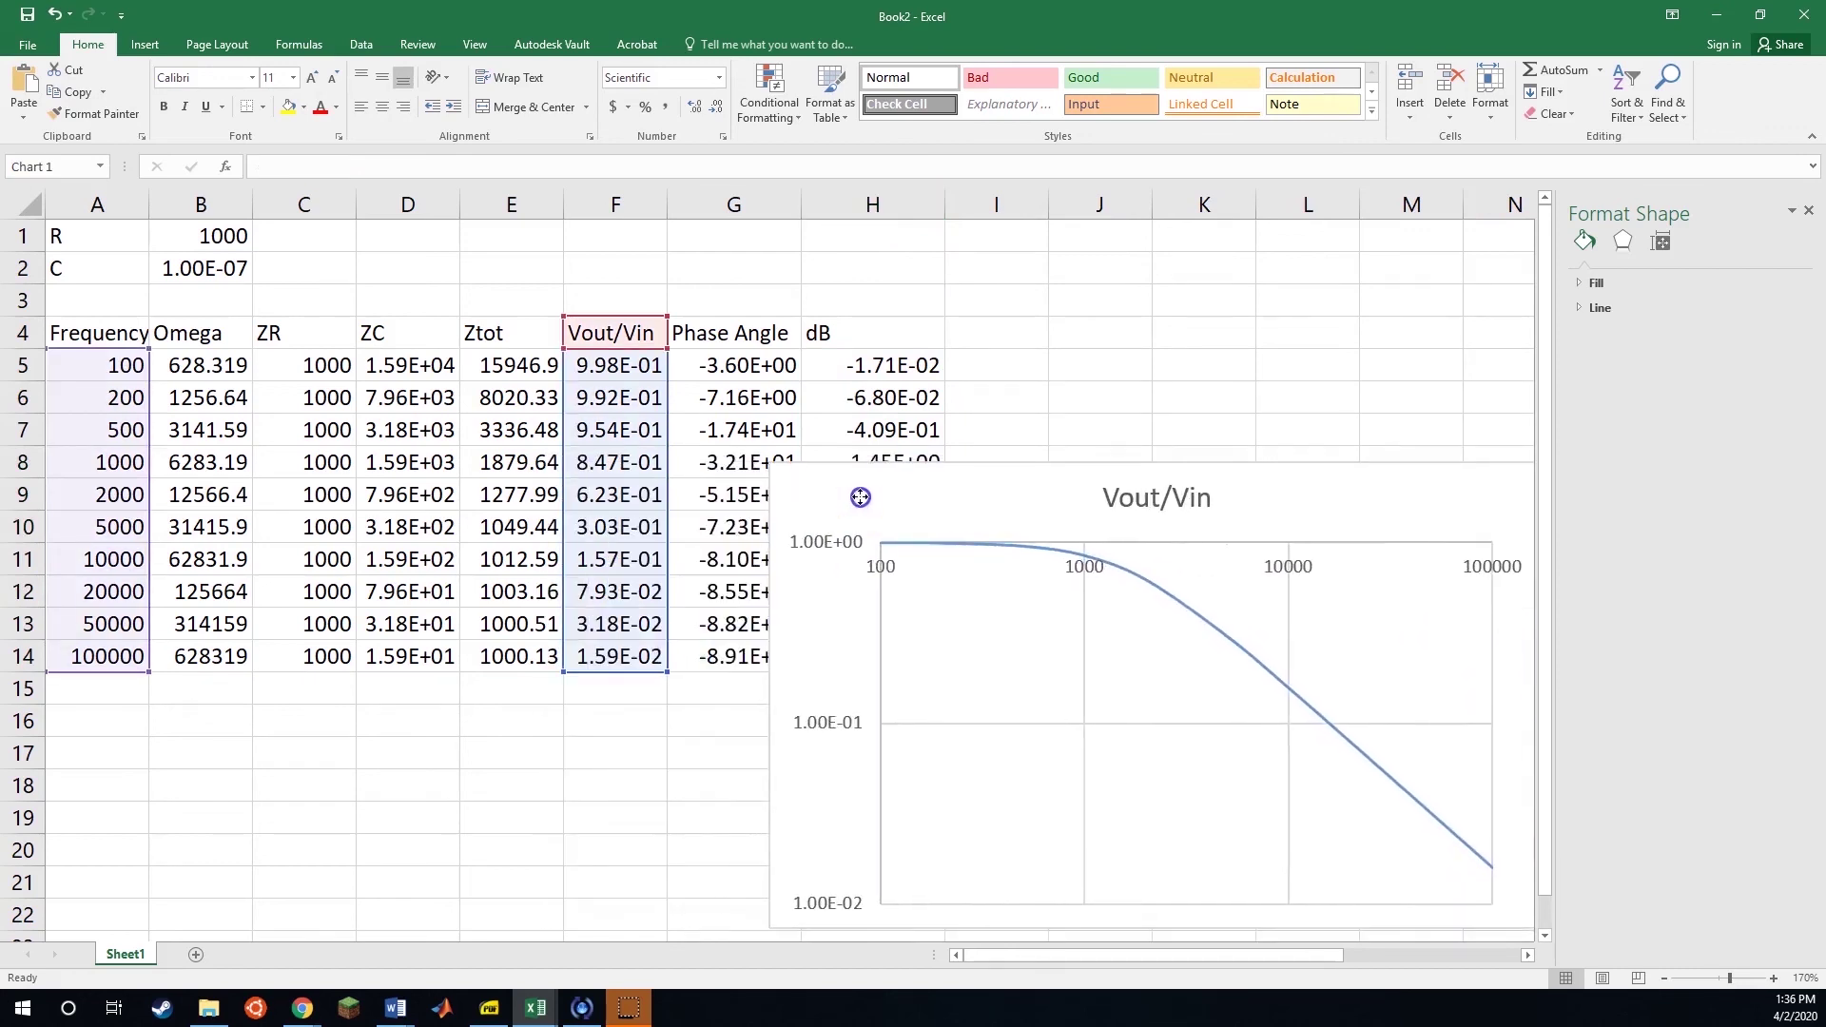
pyautogui.moveTo(921, 432); pyautogui.dragTo(865, 294)
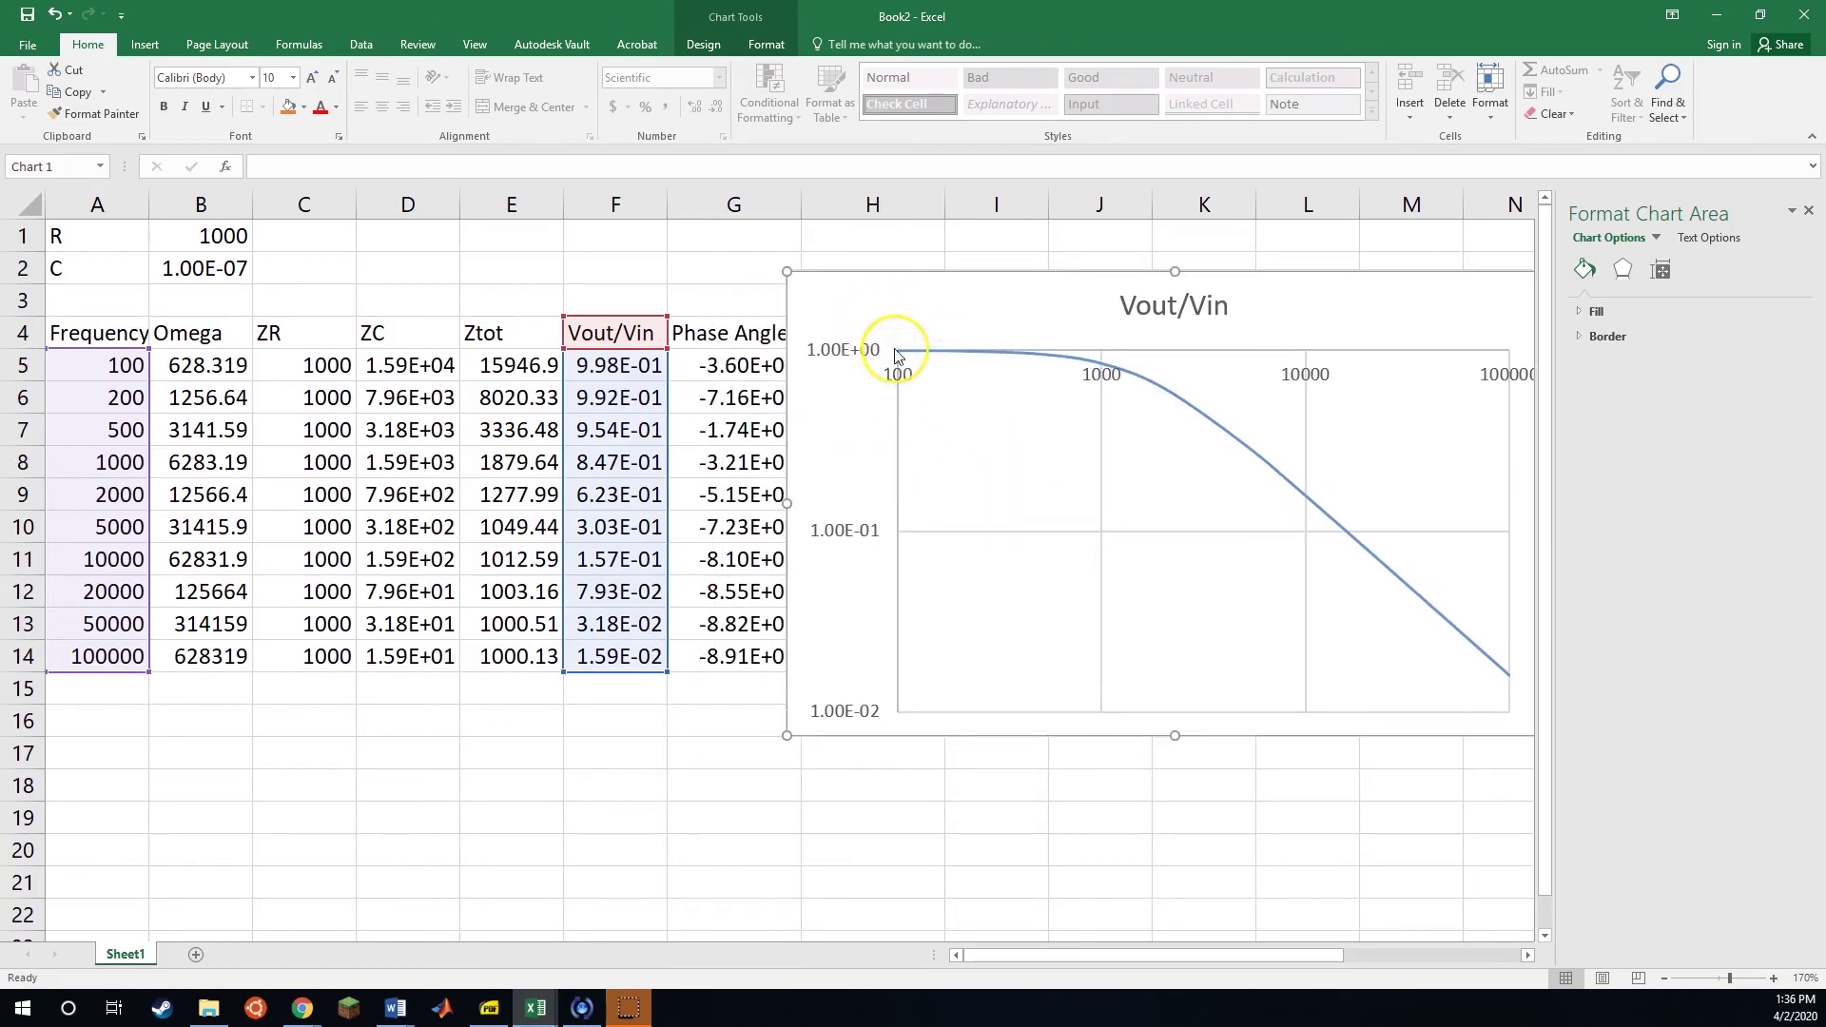
pyautogui.moveTo(898, 355)
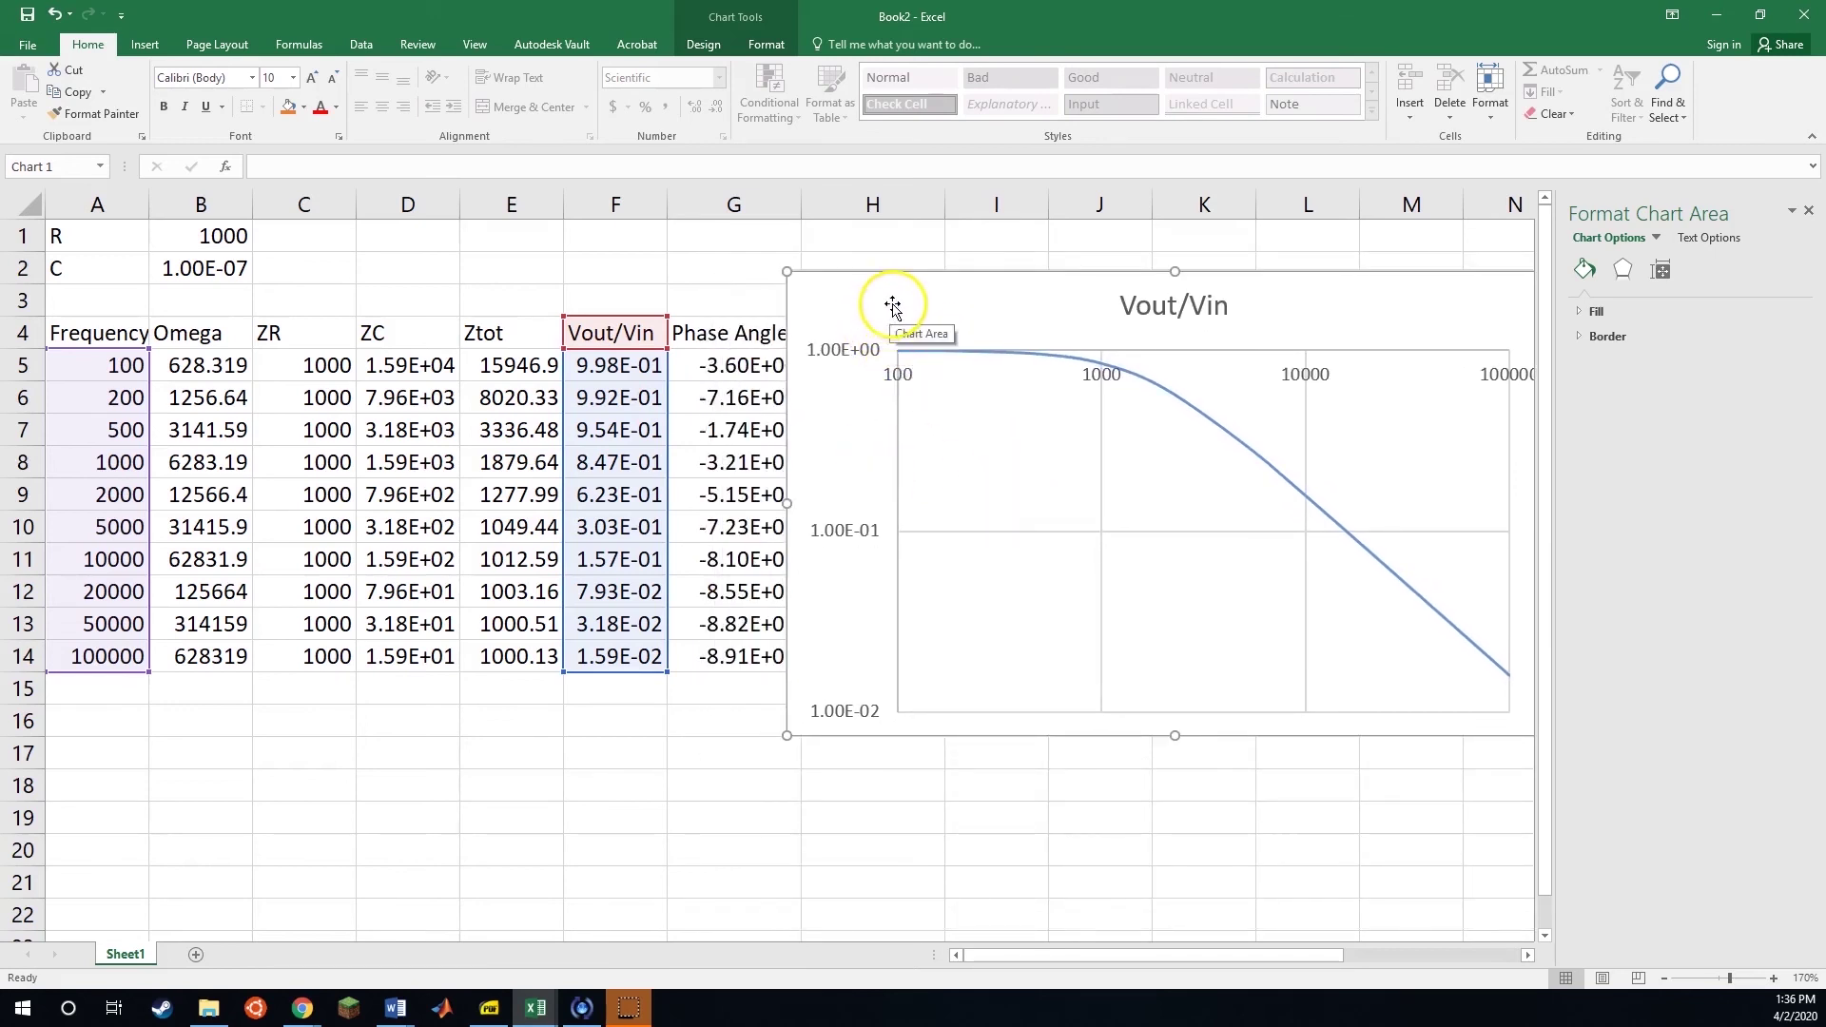
pyautogui.moveTo(888, 302); pyautogui.dragTo(848, 306)
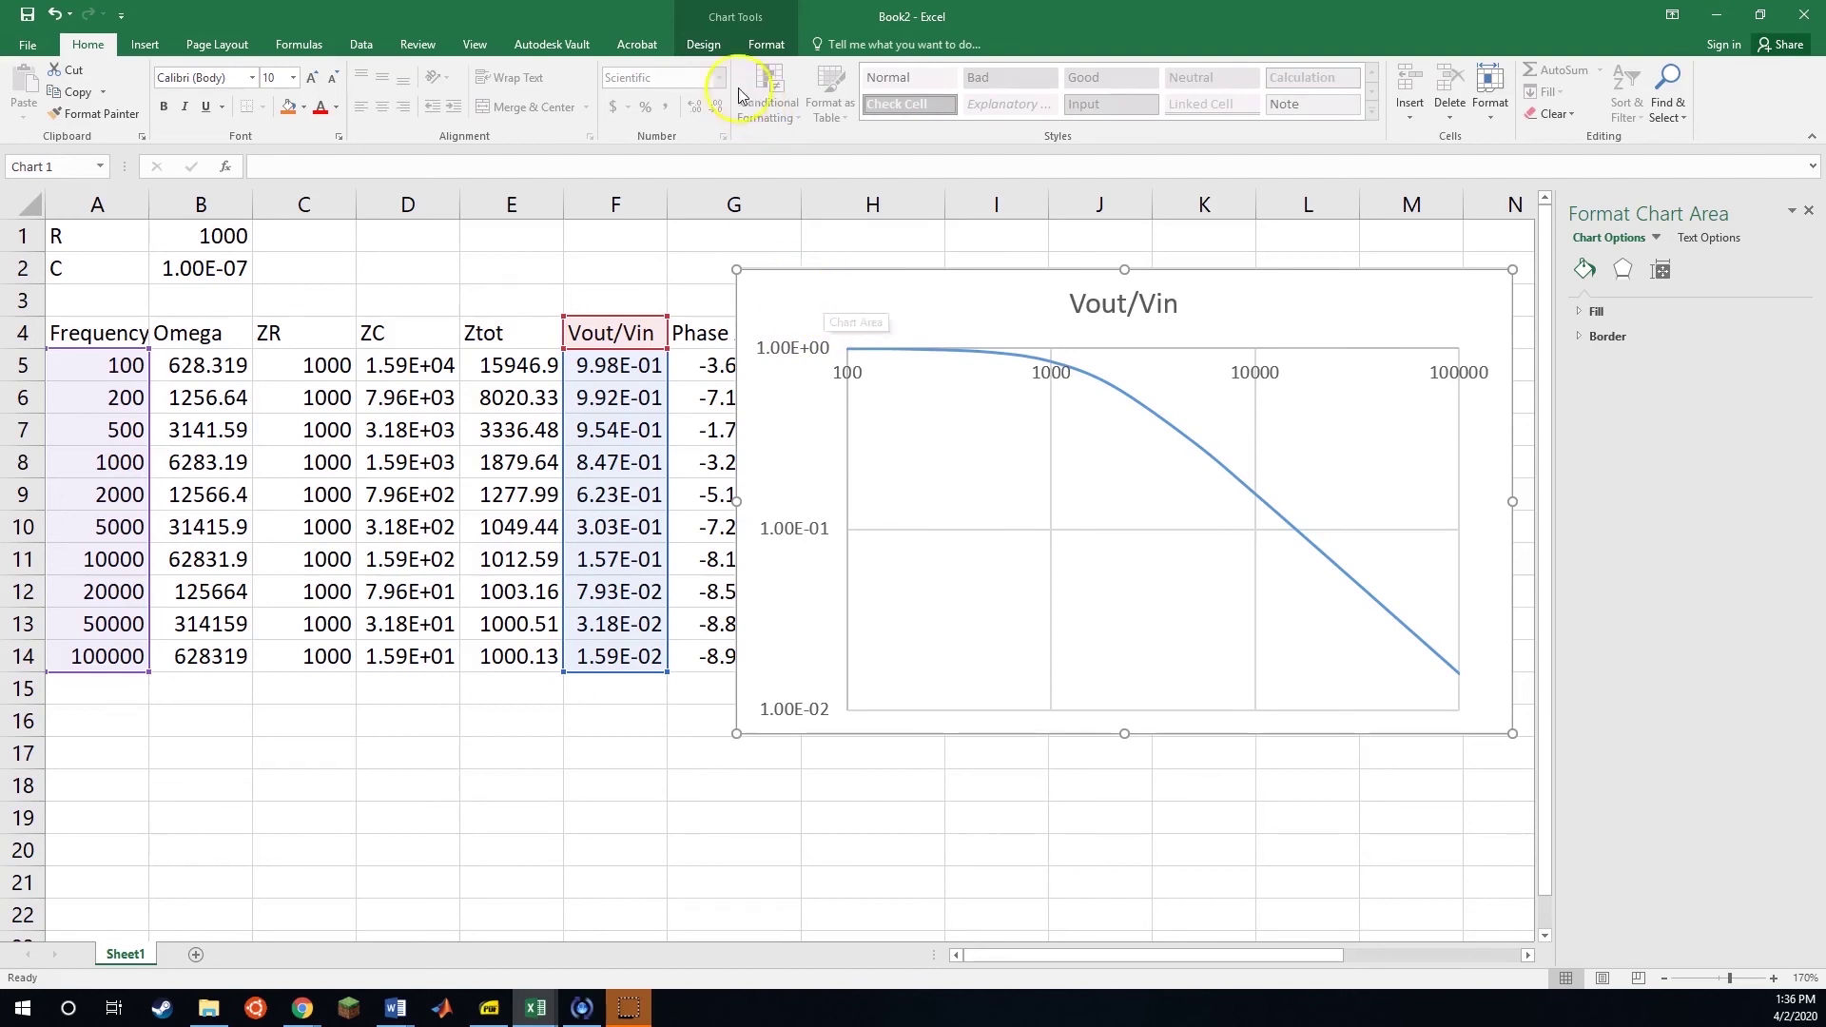
pyautogui.click(705, 45)
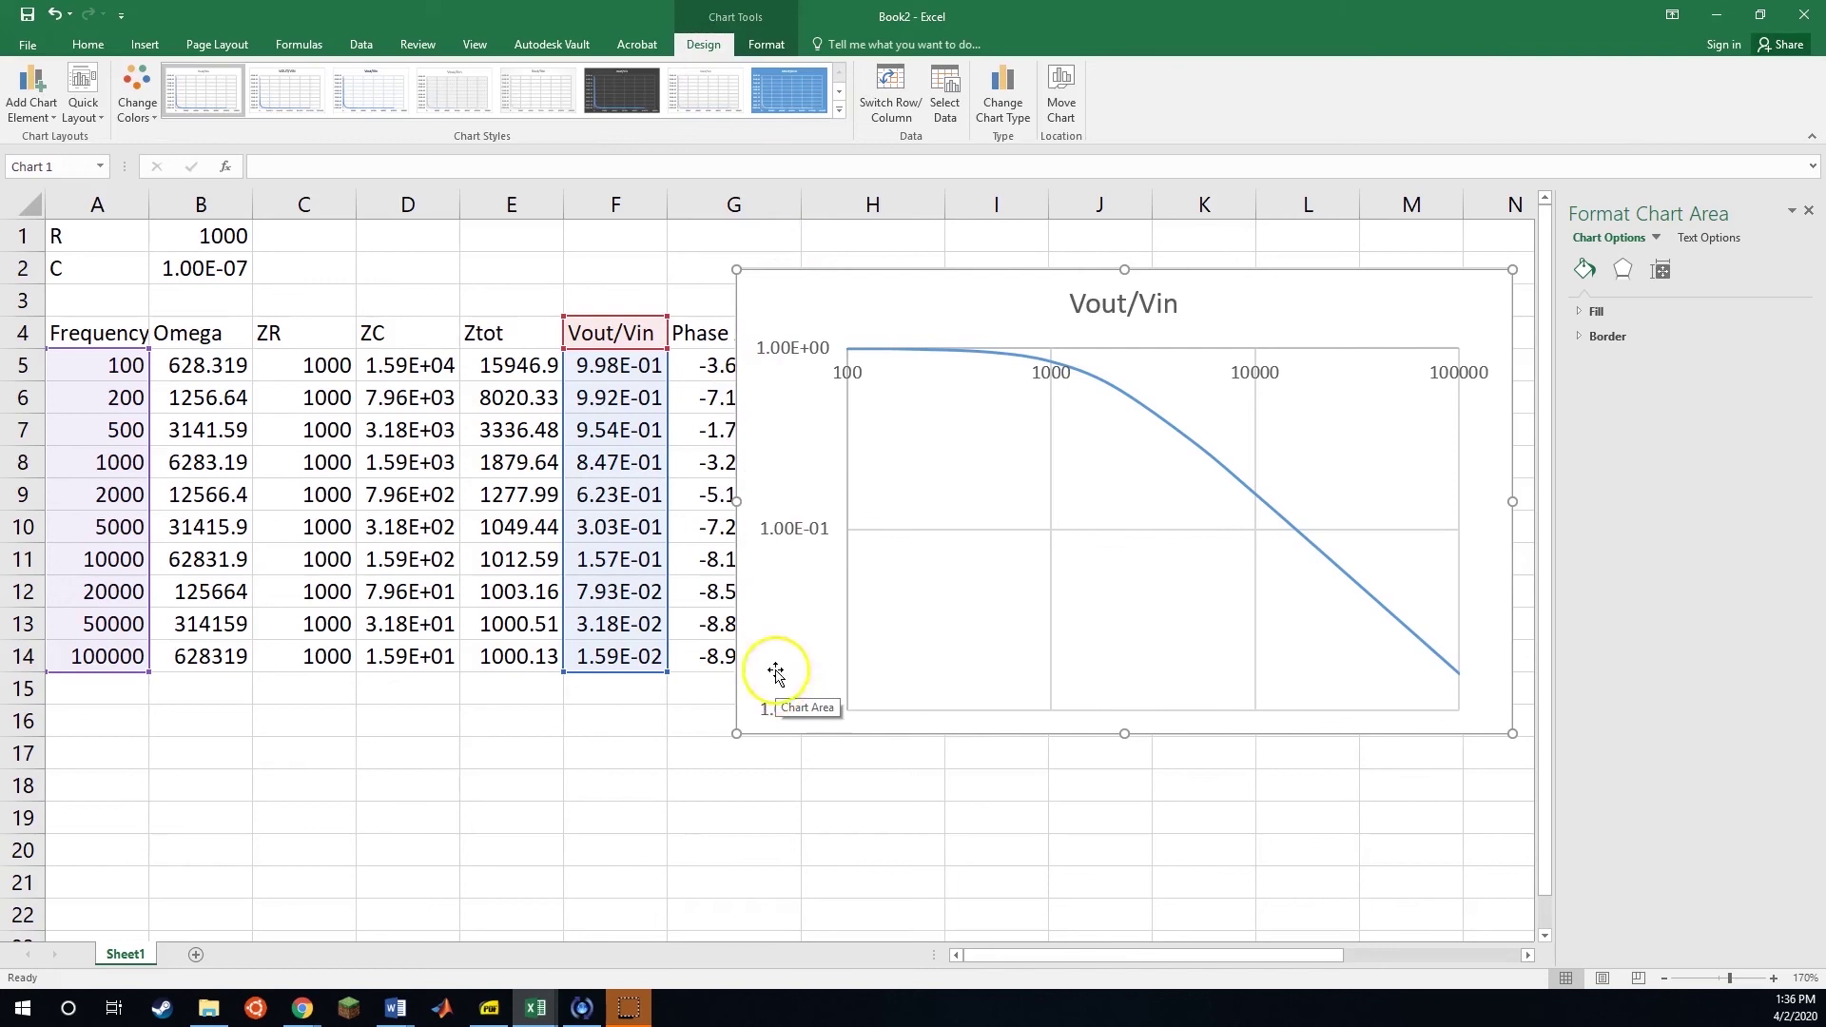
# - Add primary horizontal and primary vertical axis titles to the chart
pyautogui.click(40, 112)
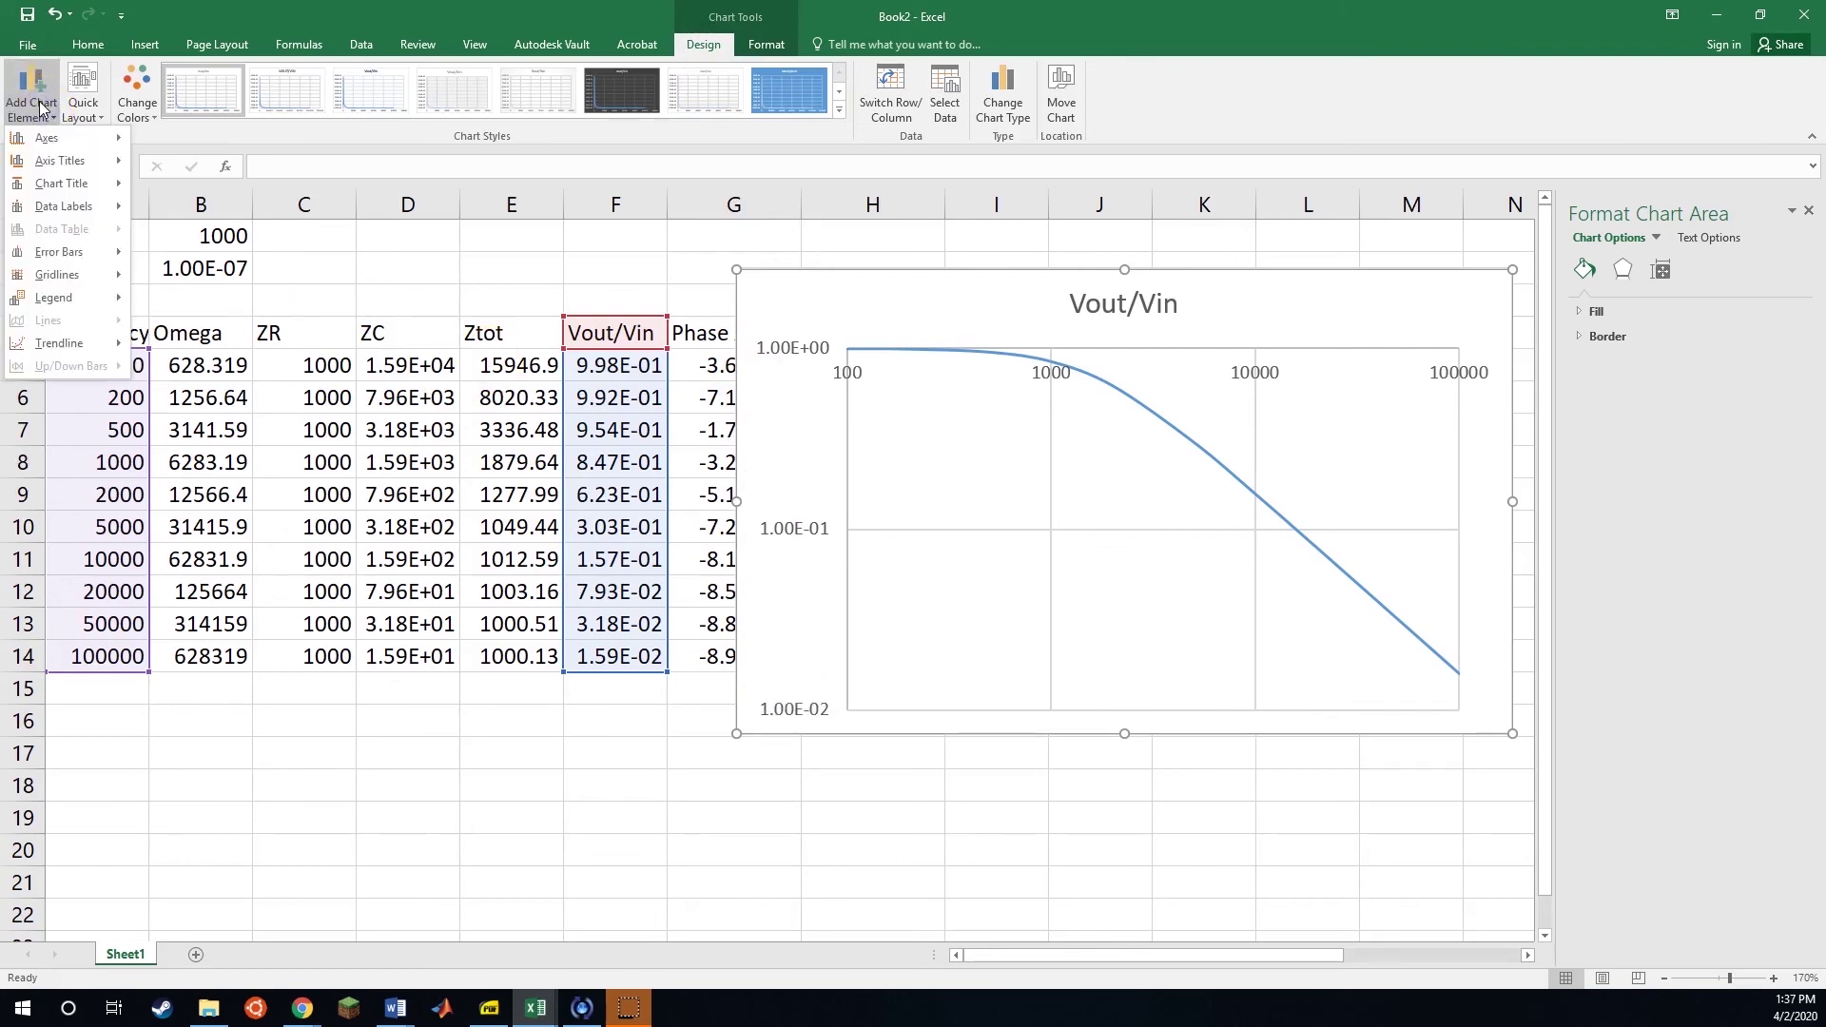
pyautogui.moveTo(57, 160)
pyautogui.click(176, 164)
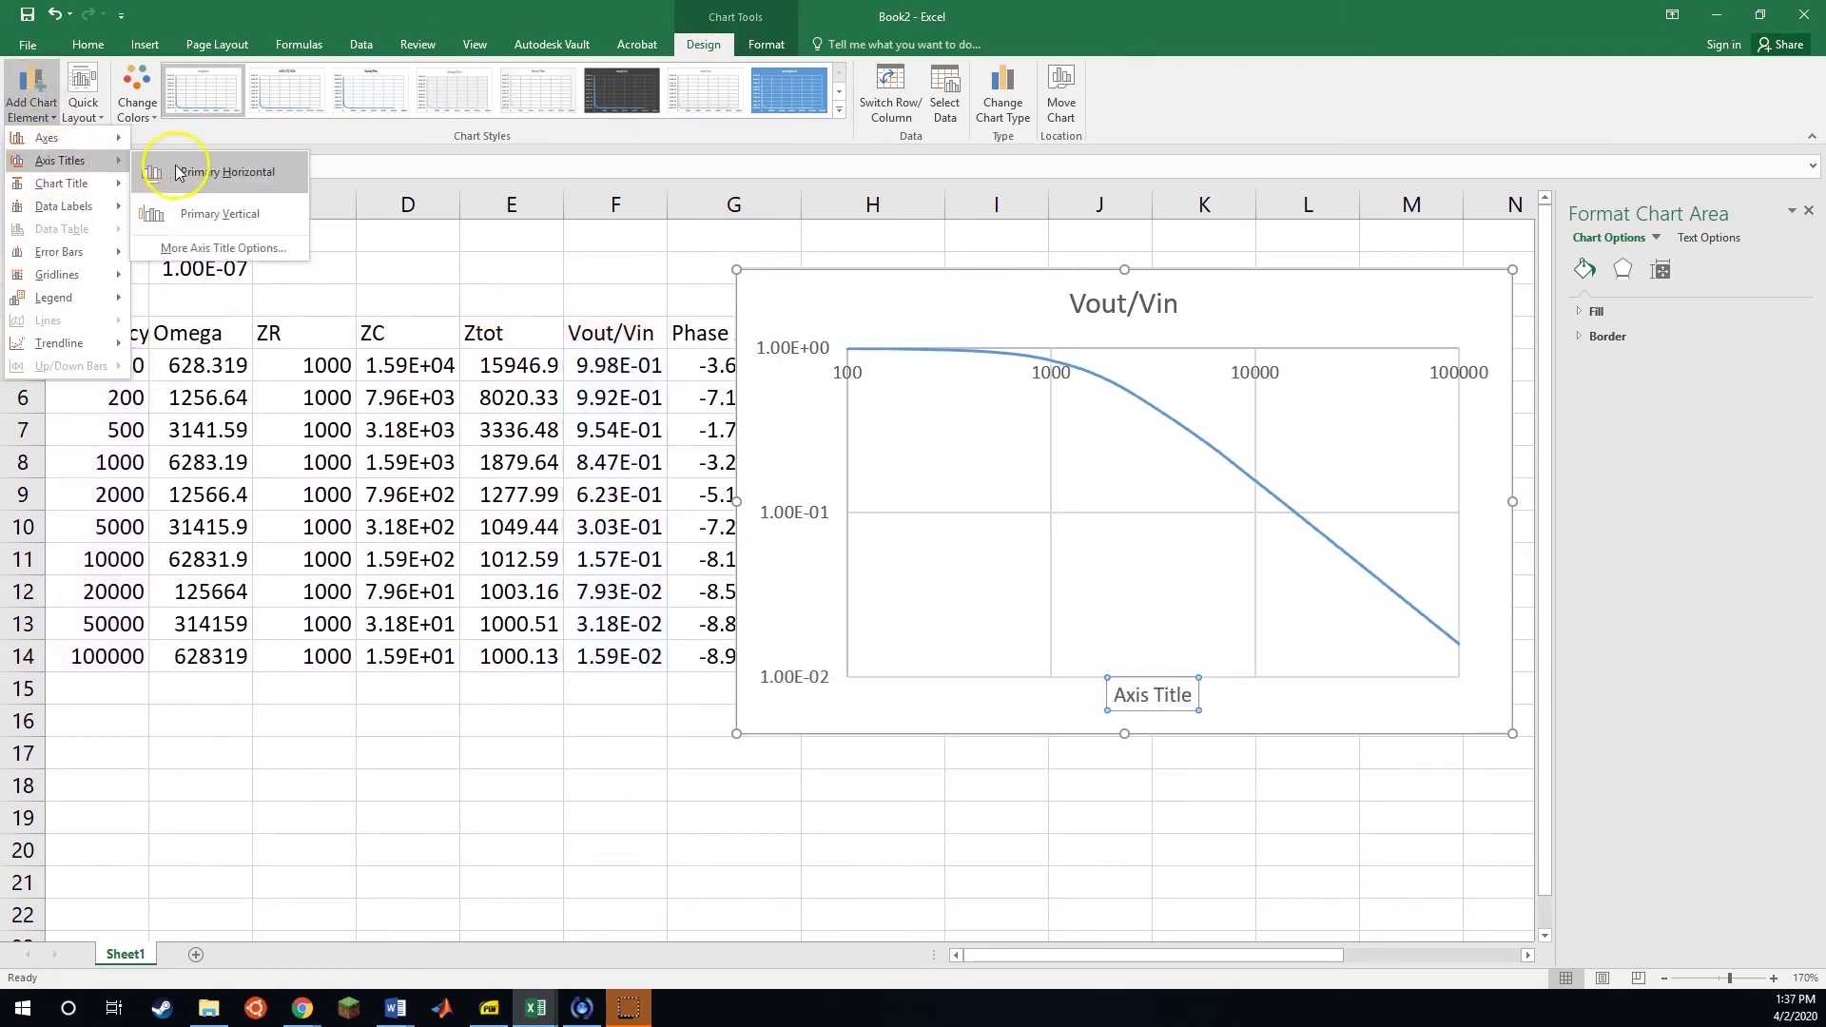
pyautogui.click(31, 95)
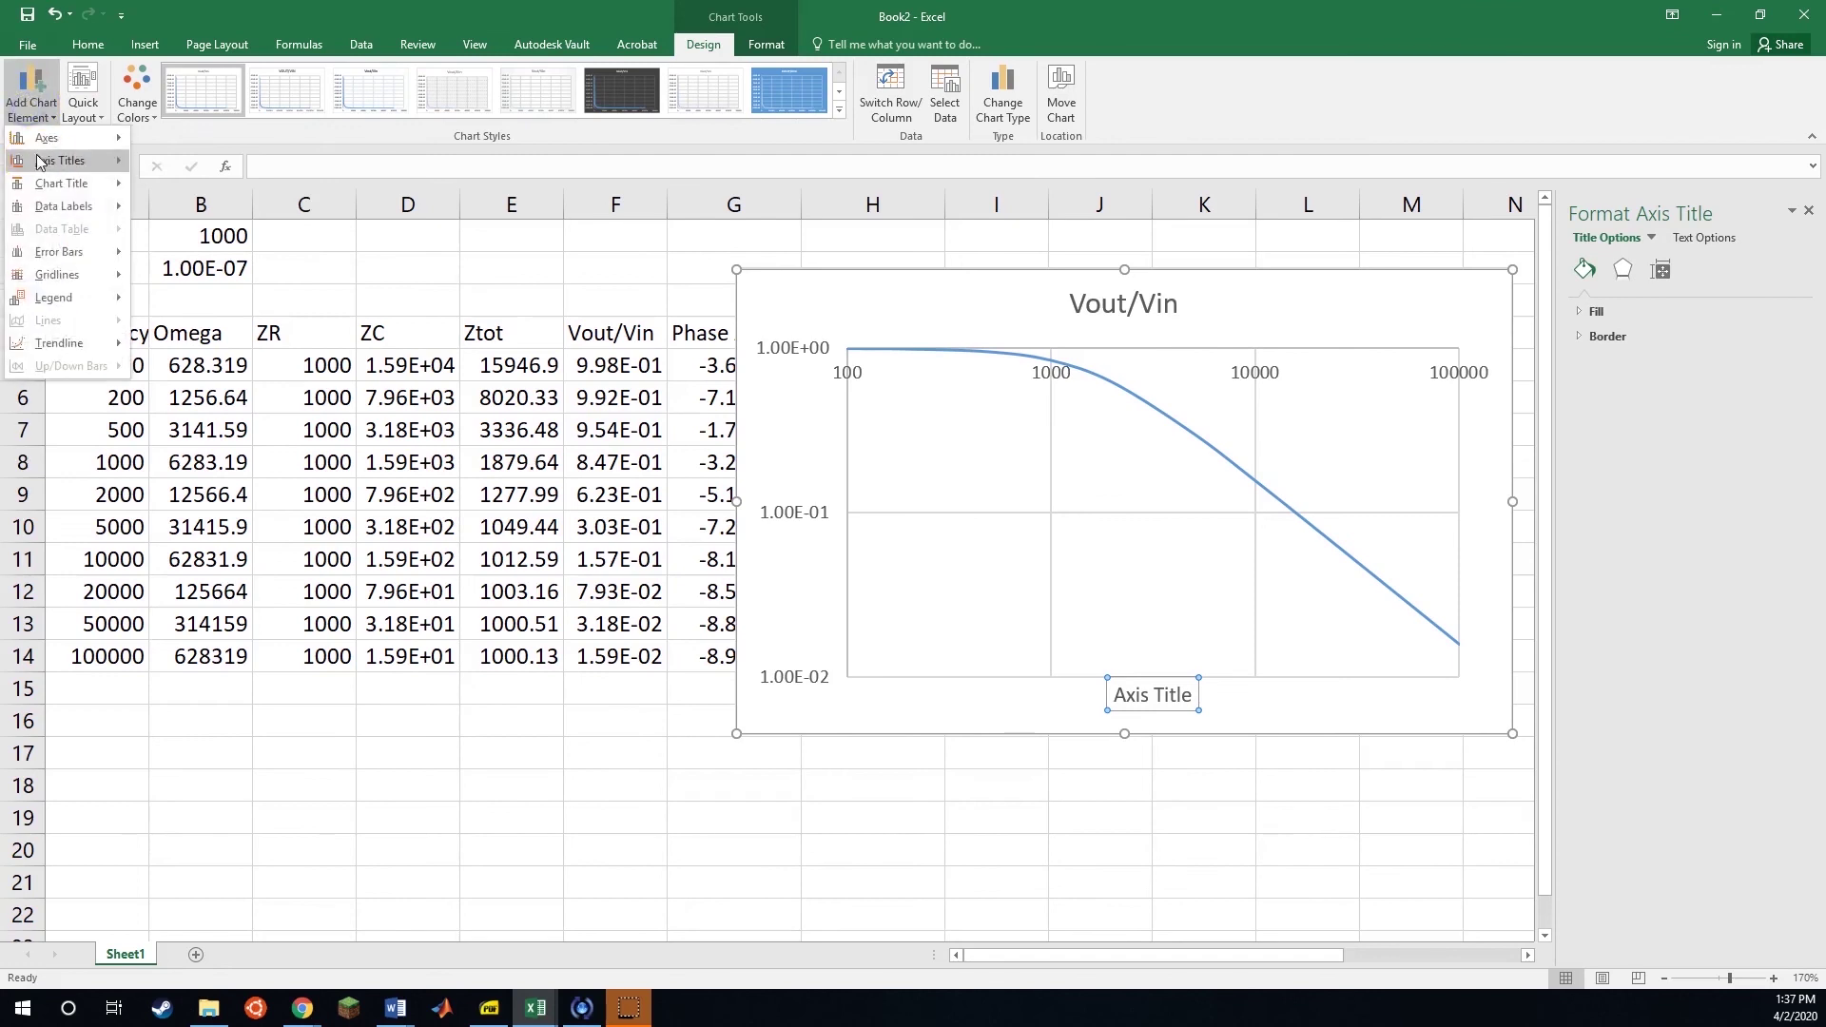
pyautogui.moveTo(40, 164)
pyautogui.click(195, 213)
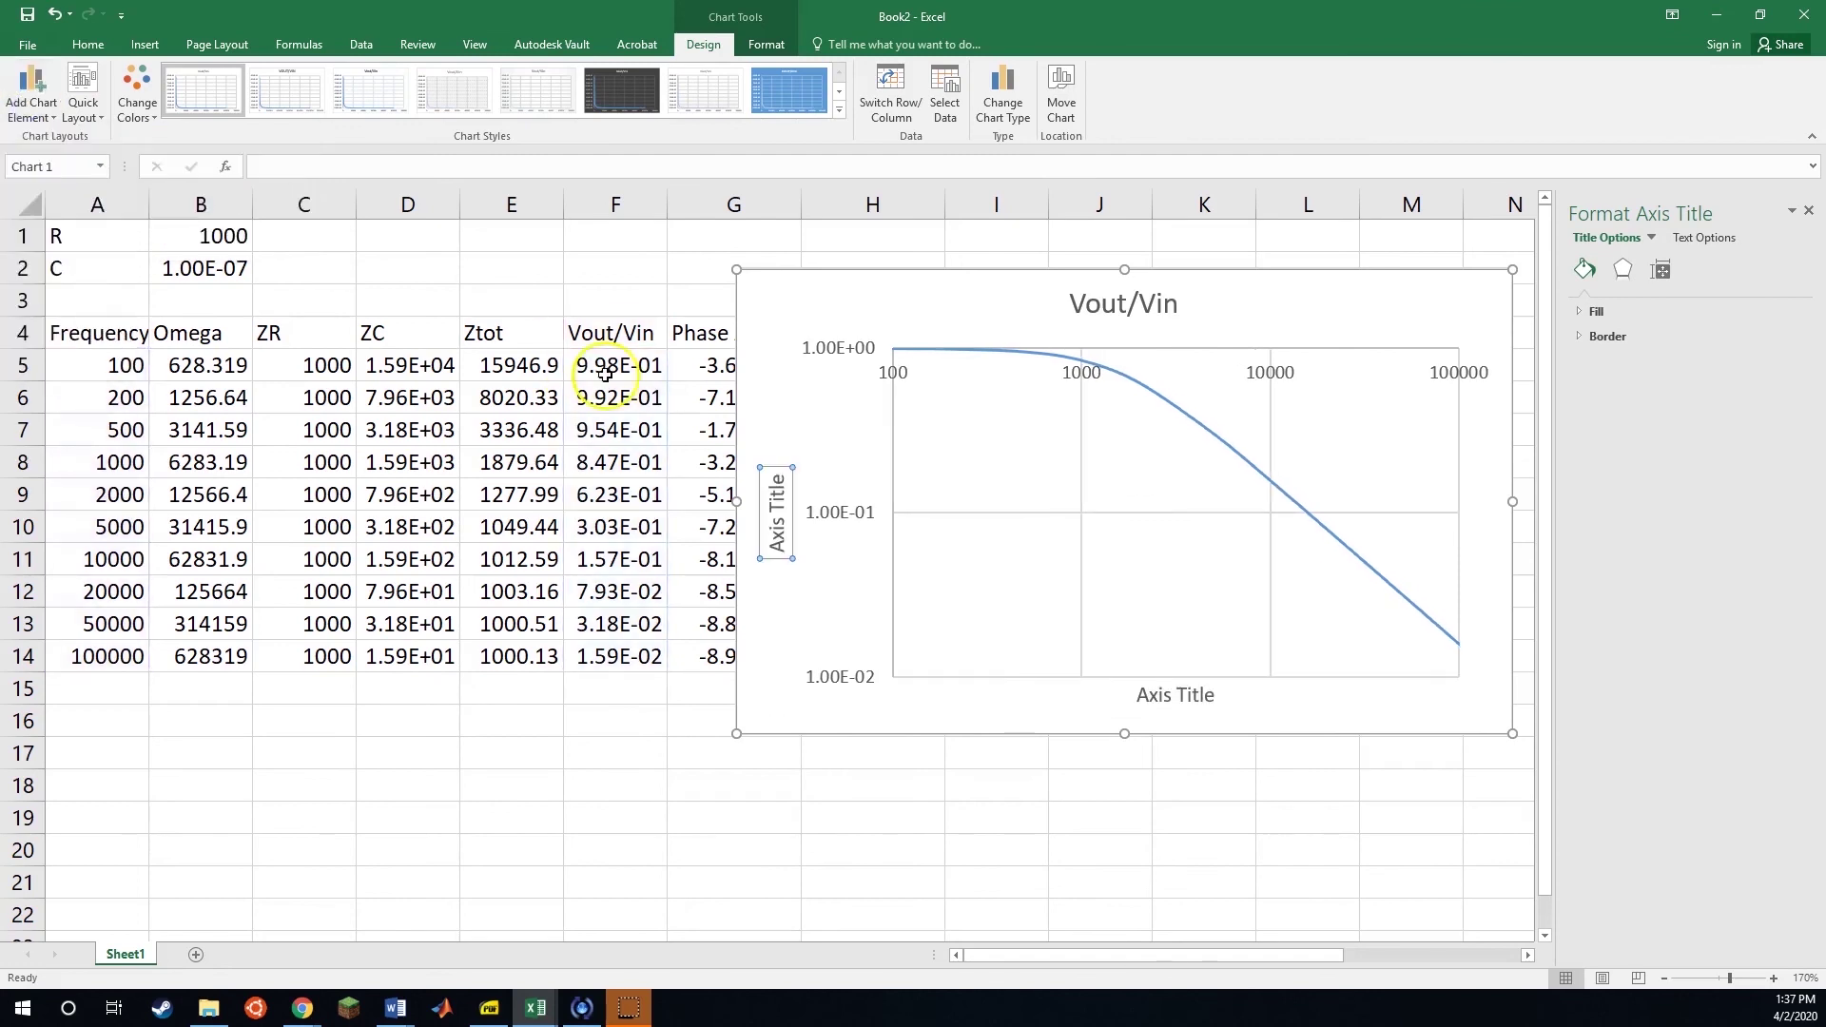
# - Replace the placeholders with 'Magnitude' (vertical) and 'Frequency [Hz]' (horizontal)
pyautogui.tripleClick(775, 514)
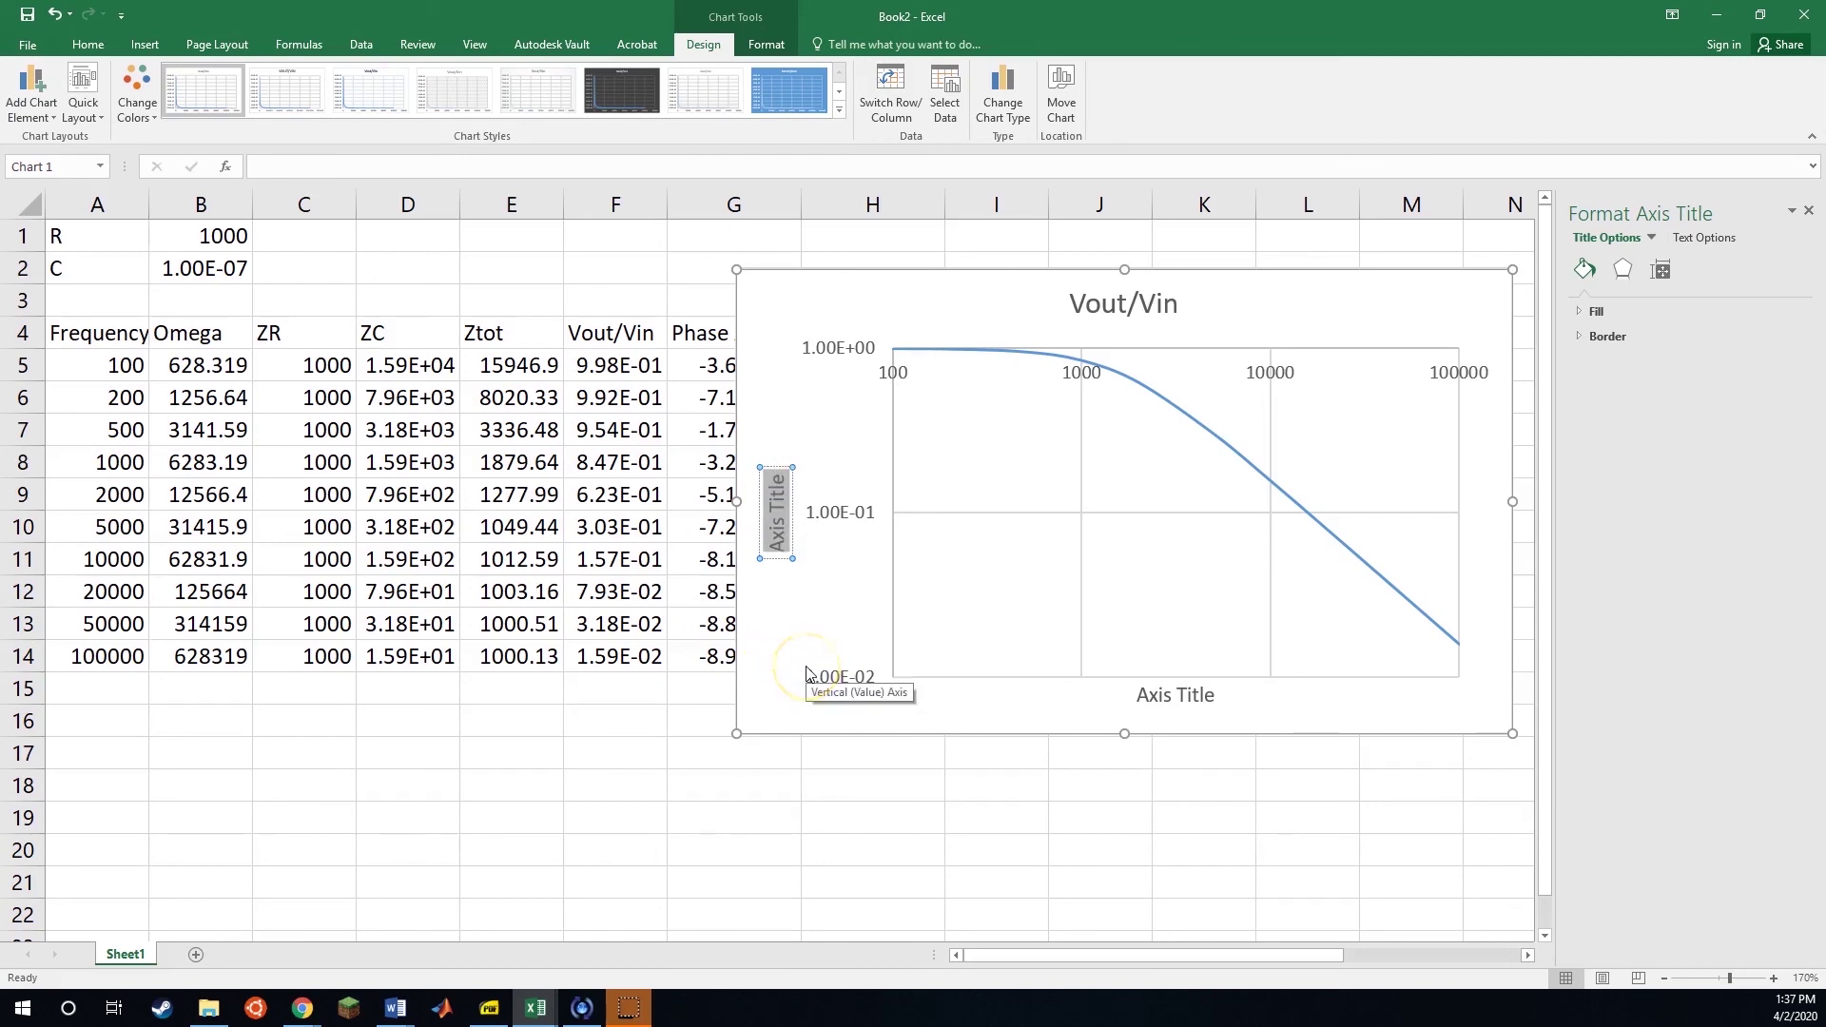
pyautogui.write('Magnitude')
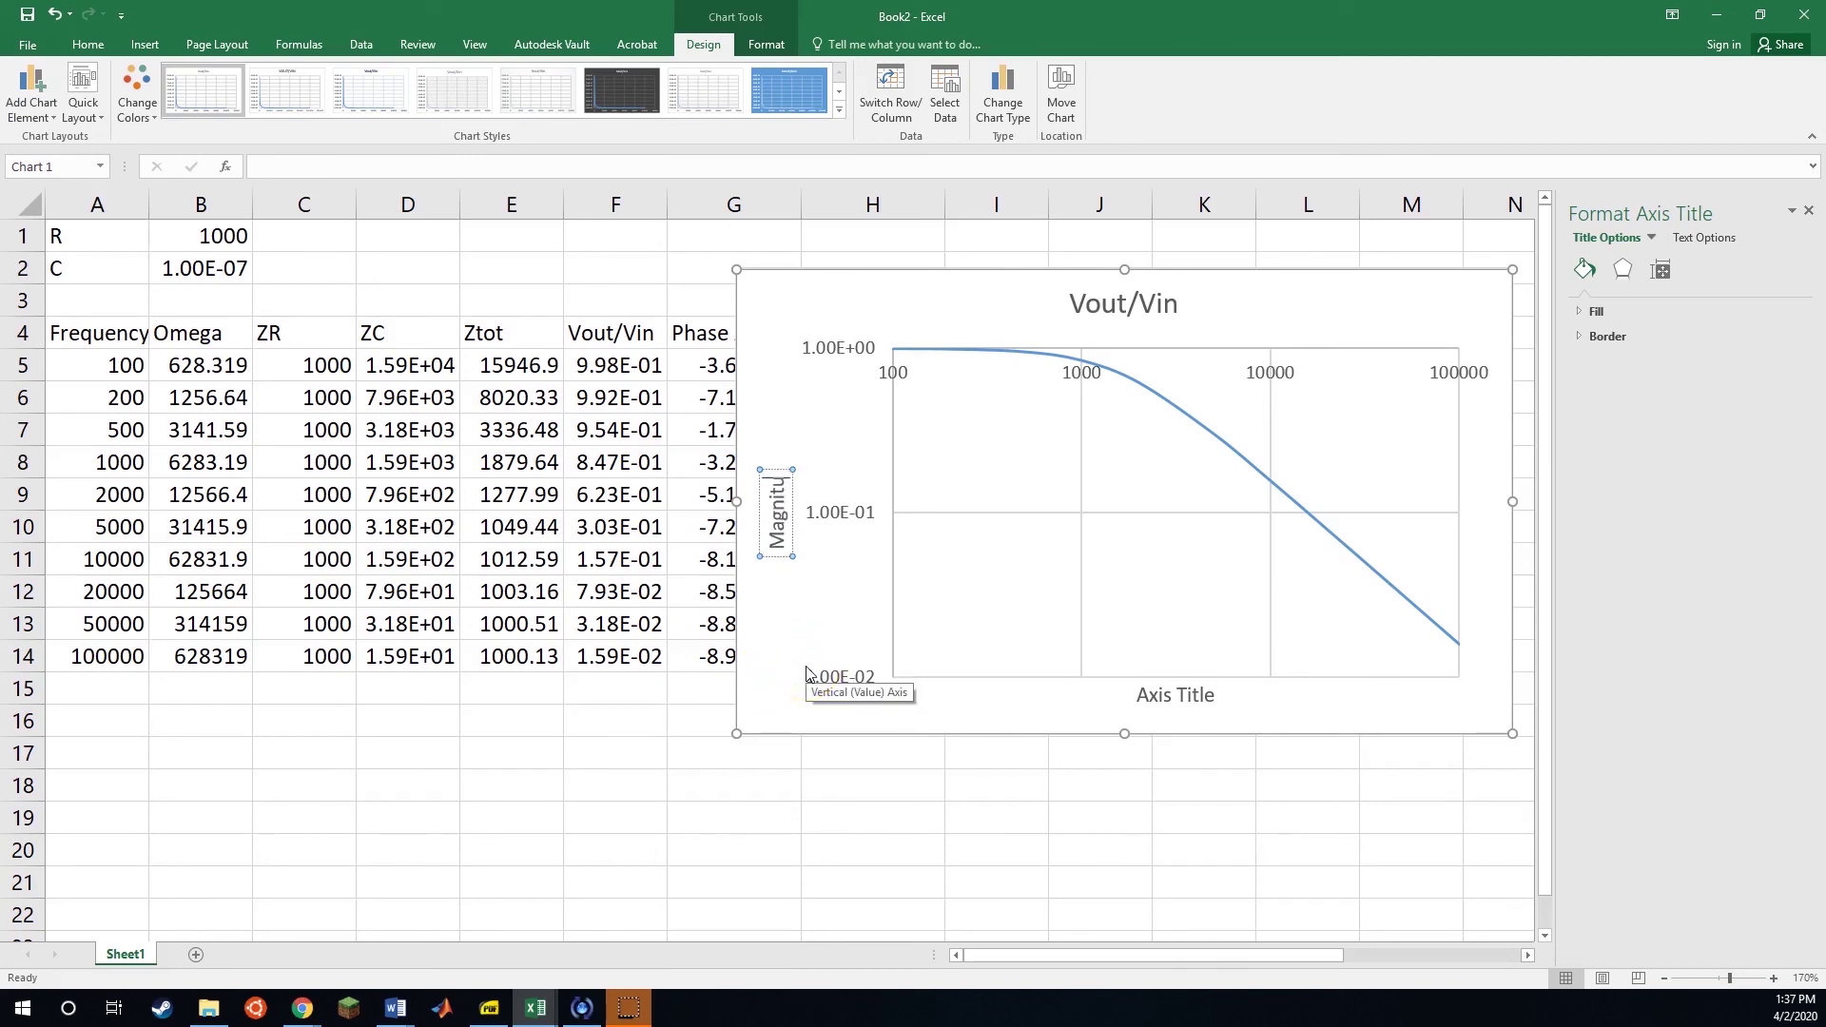
pyautogui.click(859, 476)
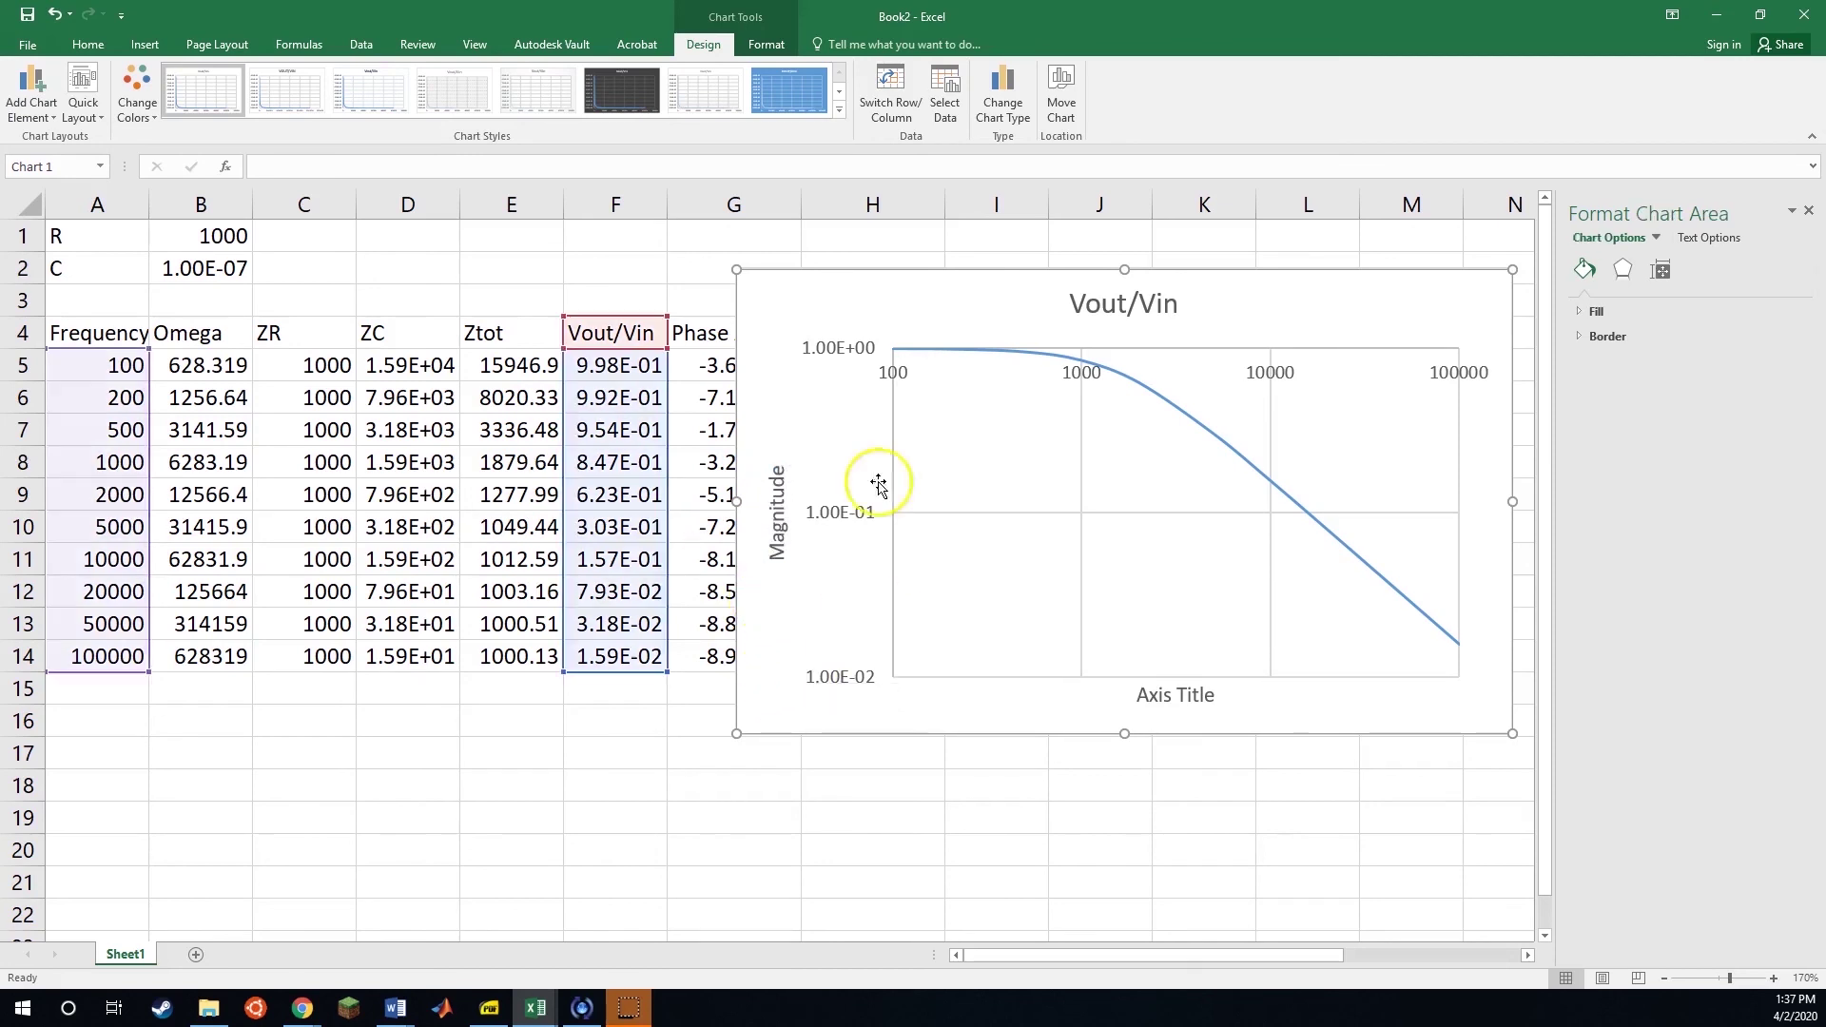
pyautogui.click(1203, 702)
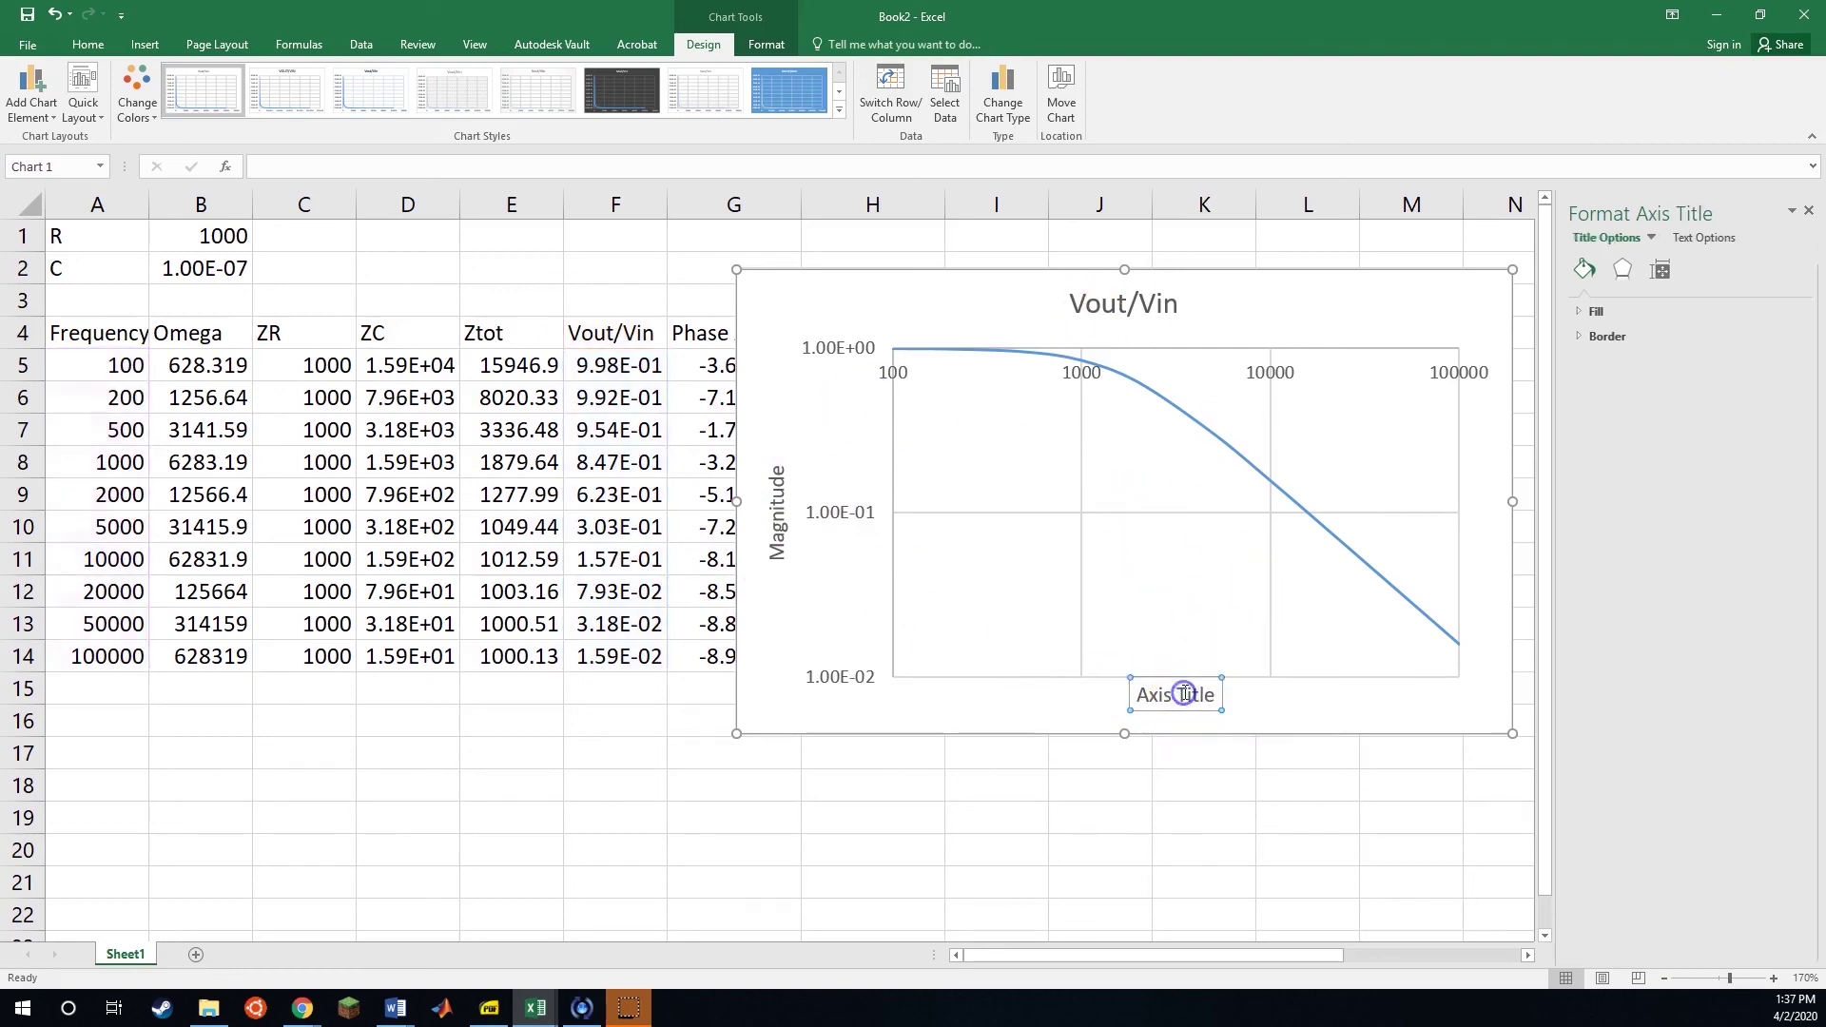
pyautogui.tripleClick(1175, 702)
pyautogui.write('Freq')
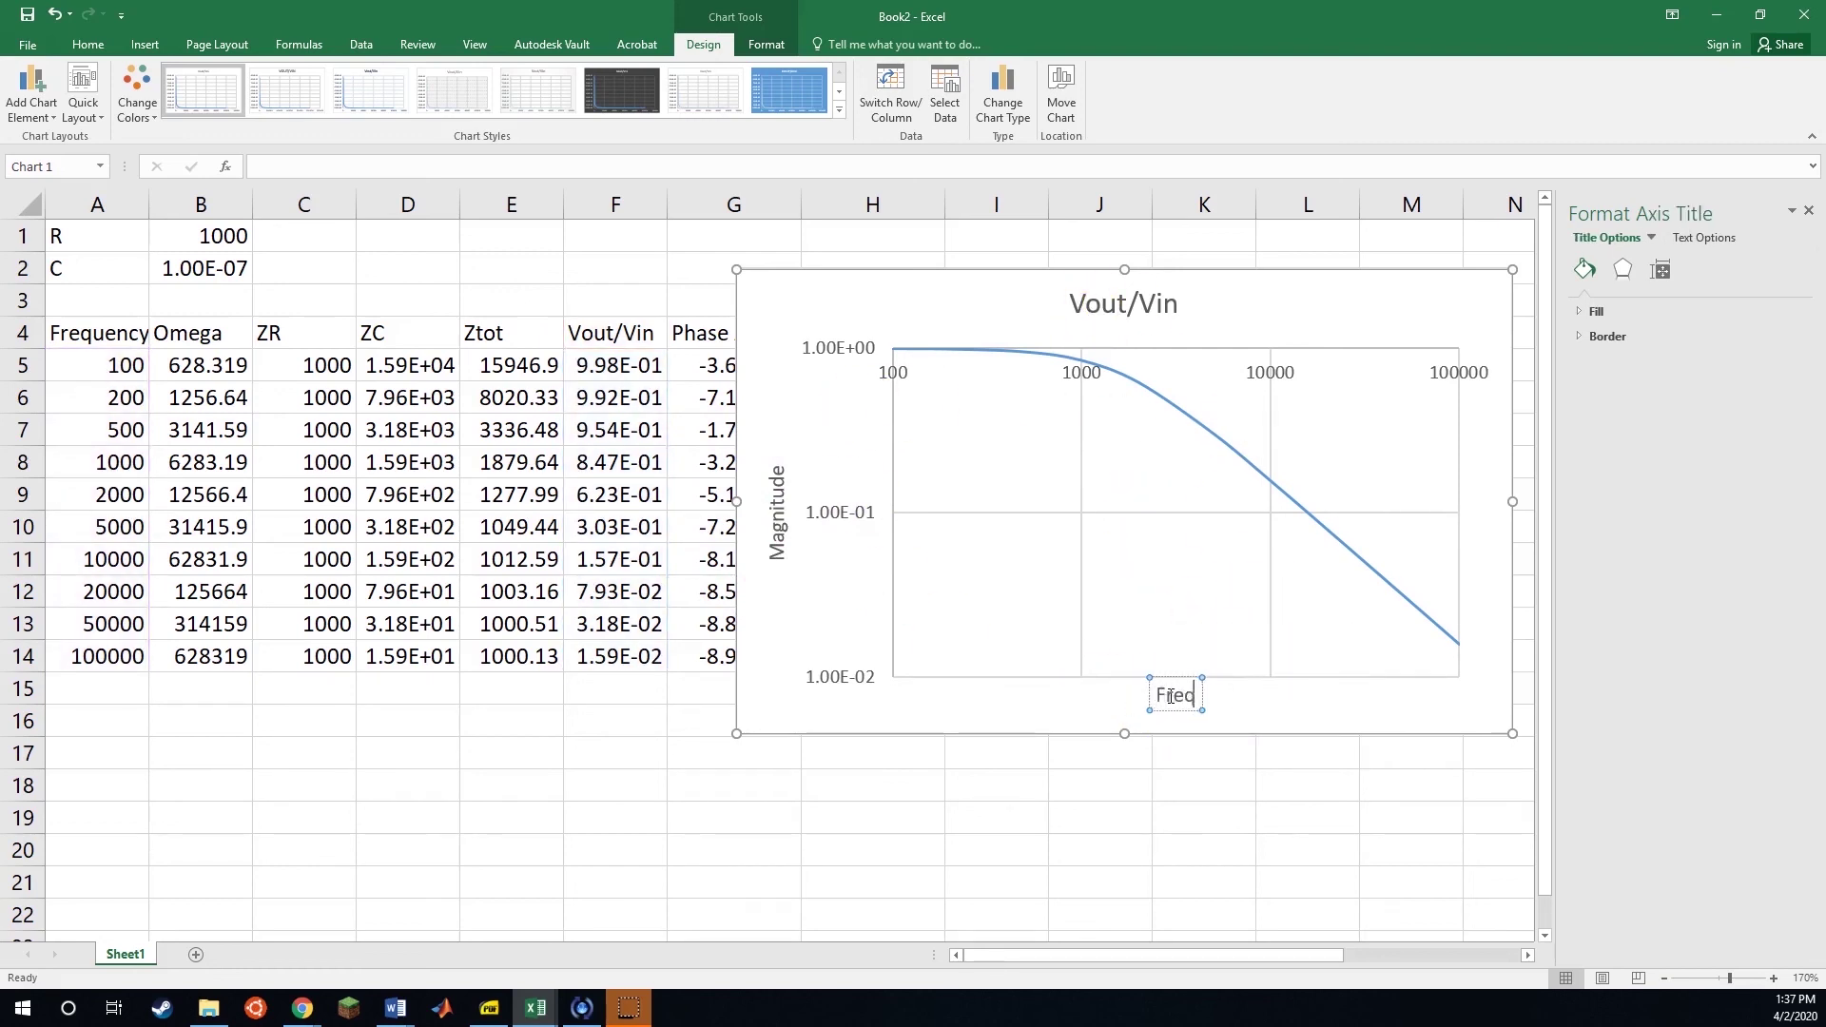
pyautogui.write('uency [')
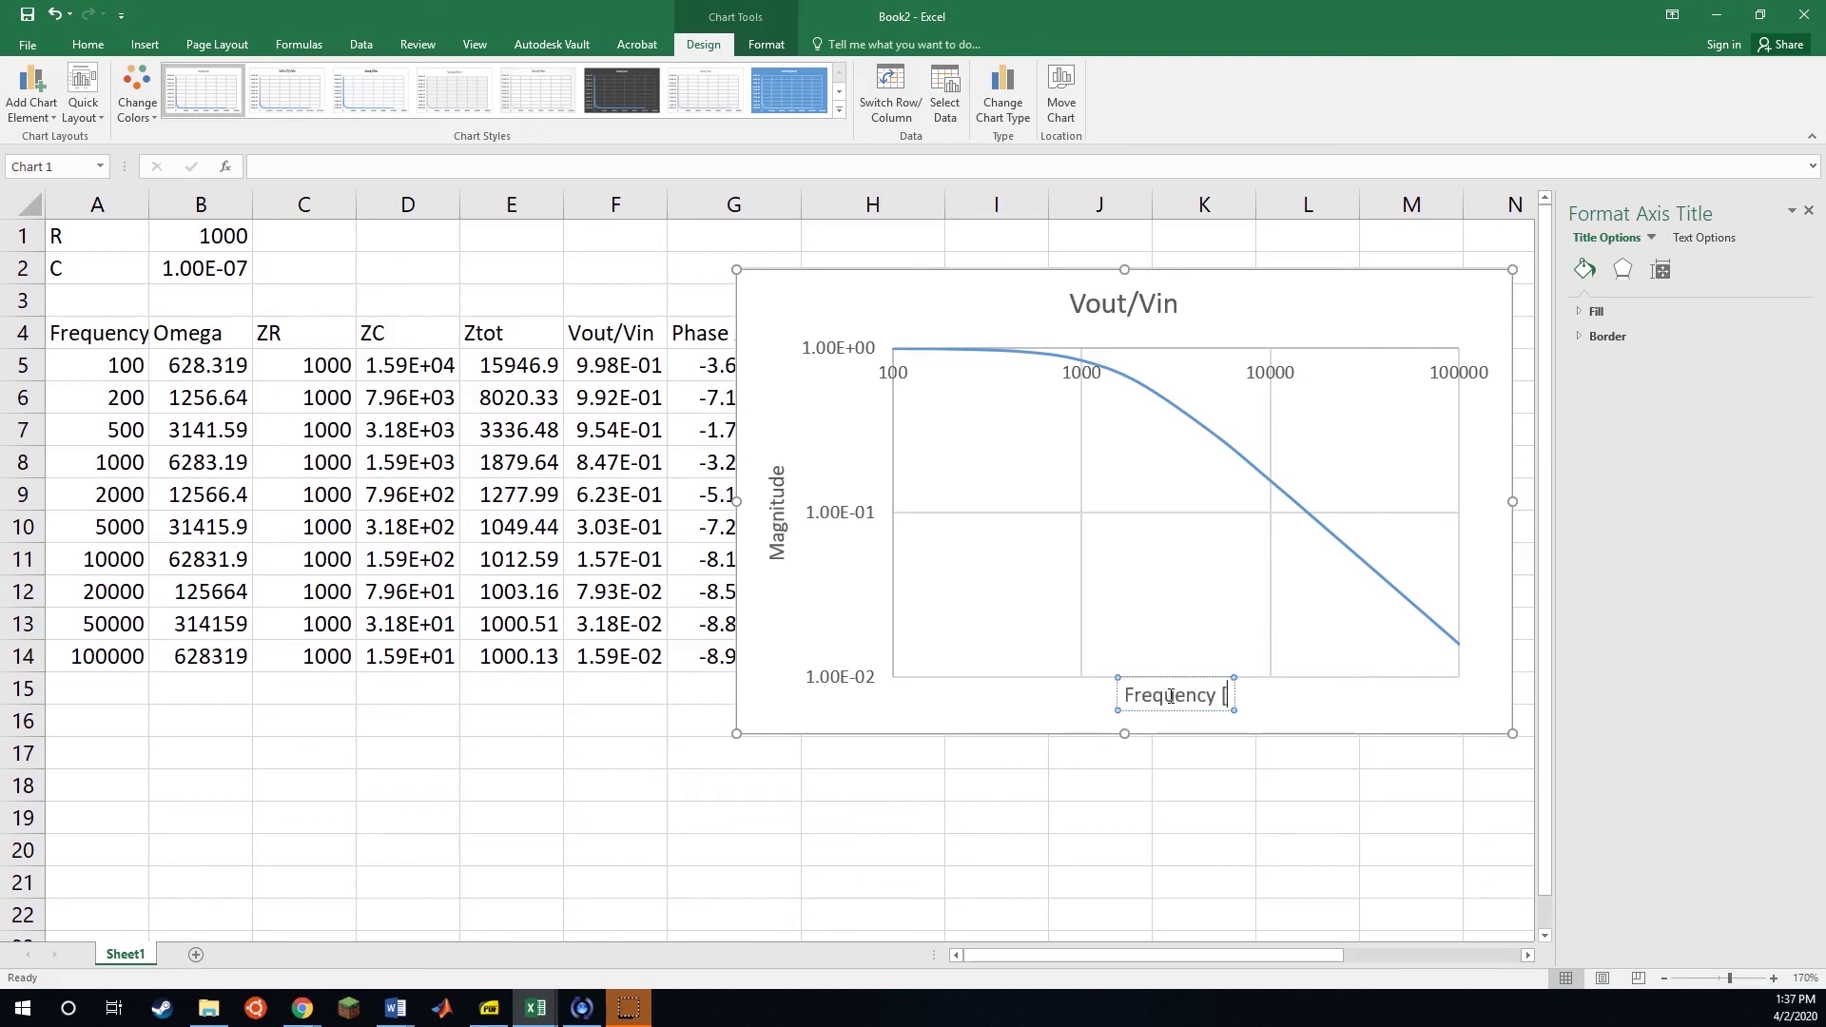
pyautogui.write('Hz]')
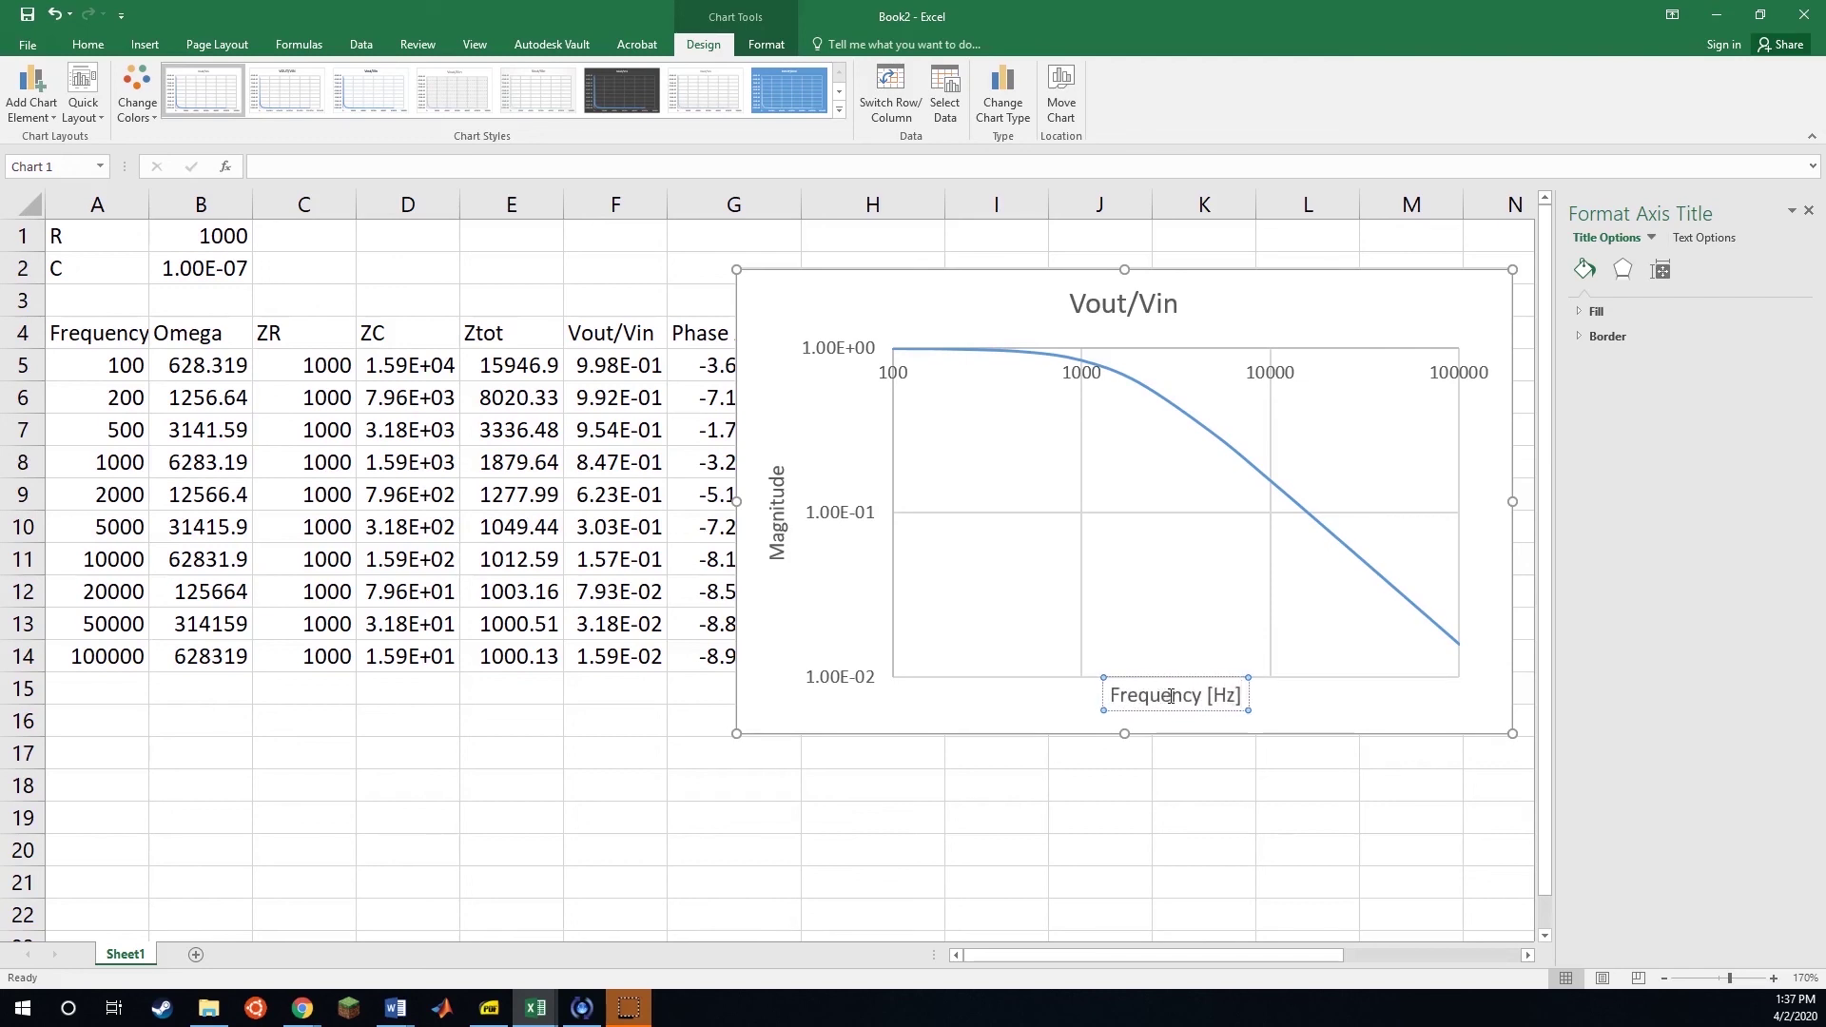
pyautogui.click(1074, 685)
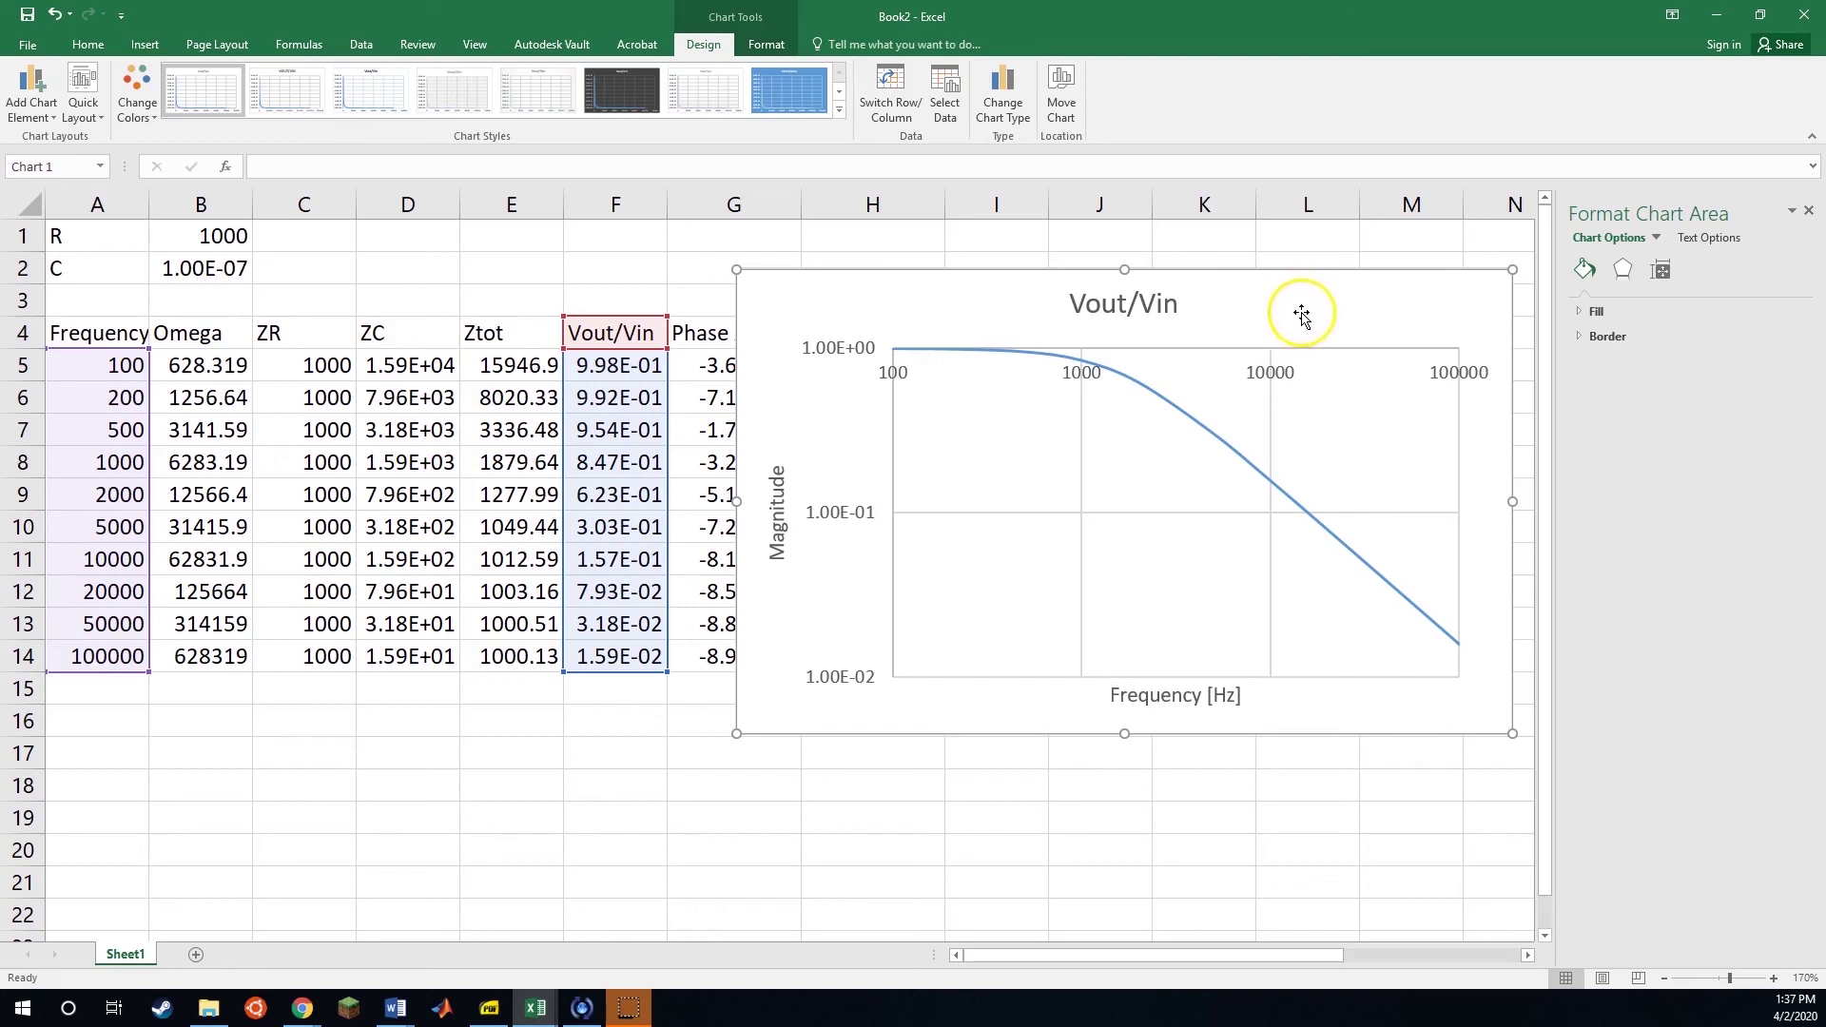
# - Relocate the chart to a new chart sheet named 'Magnitude RC Circuit'
pyautogui.rightClick(1297, 308)
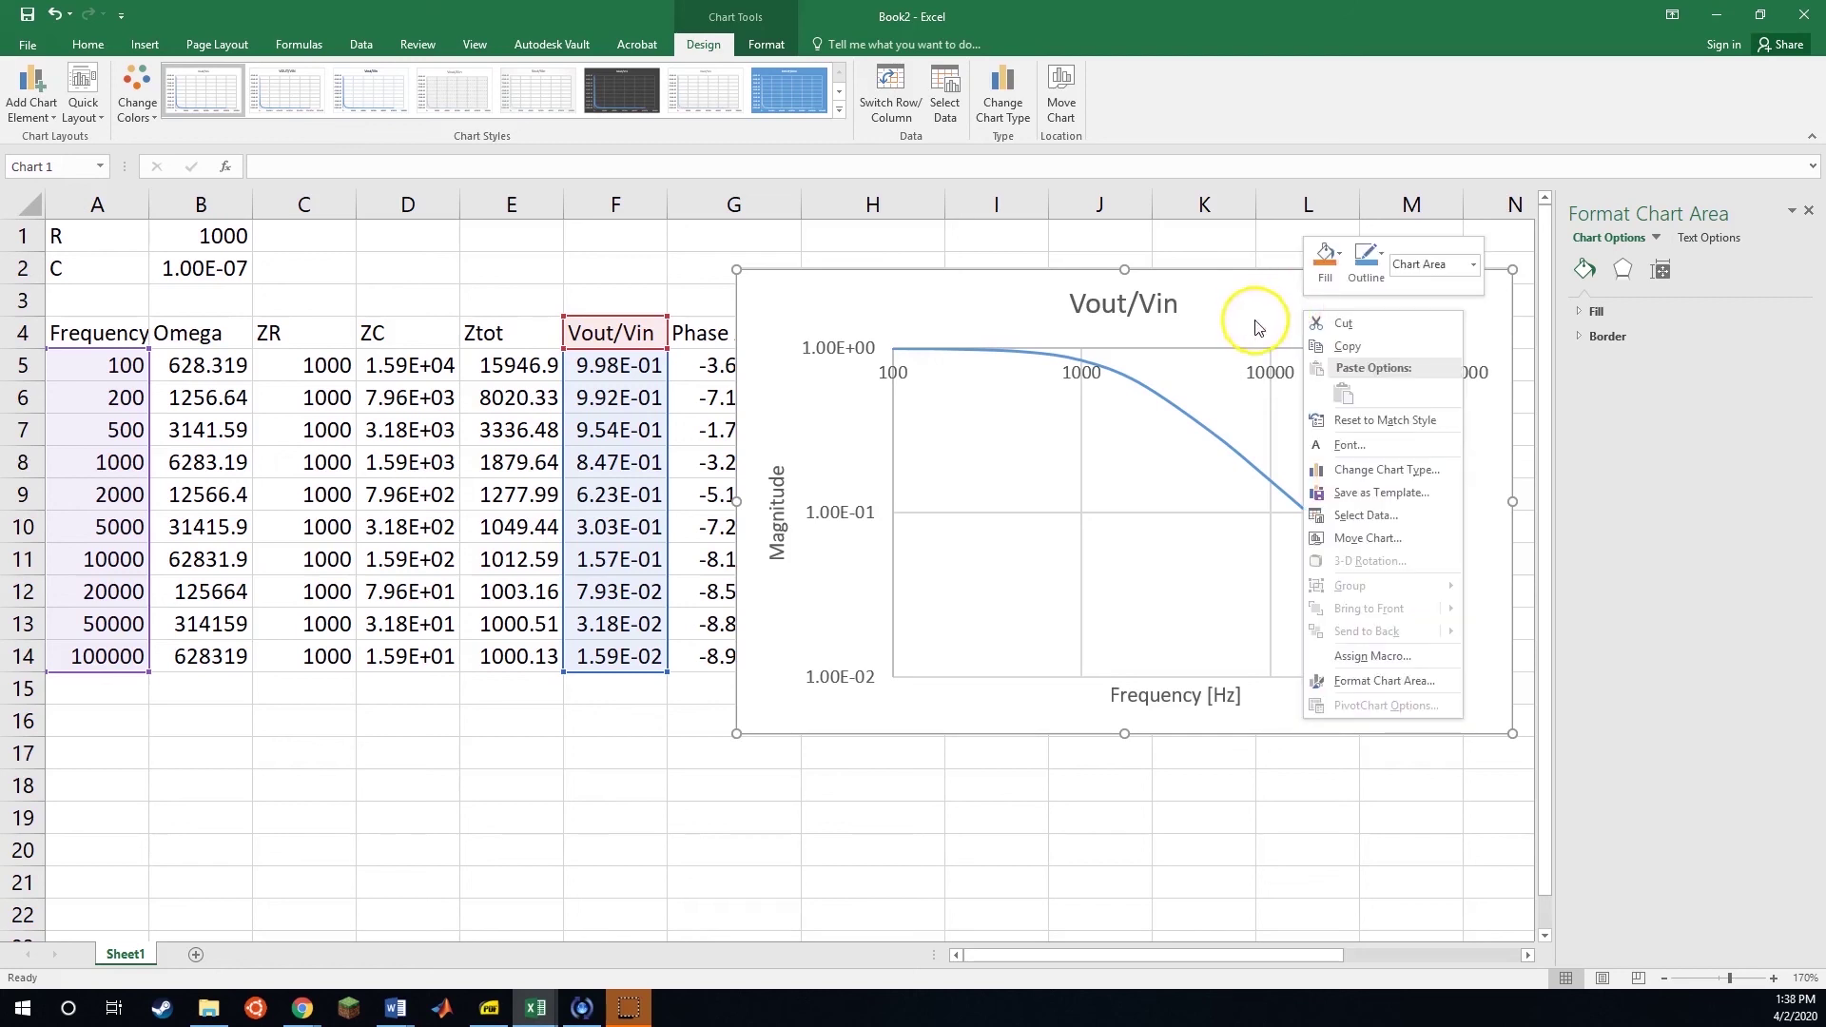
pyautogui.click(1203, 295)
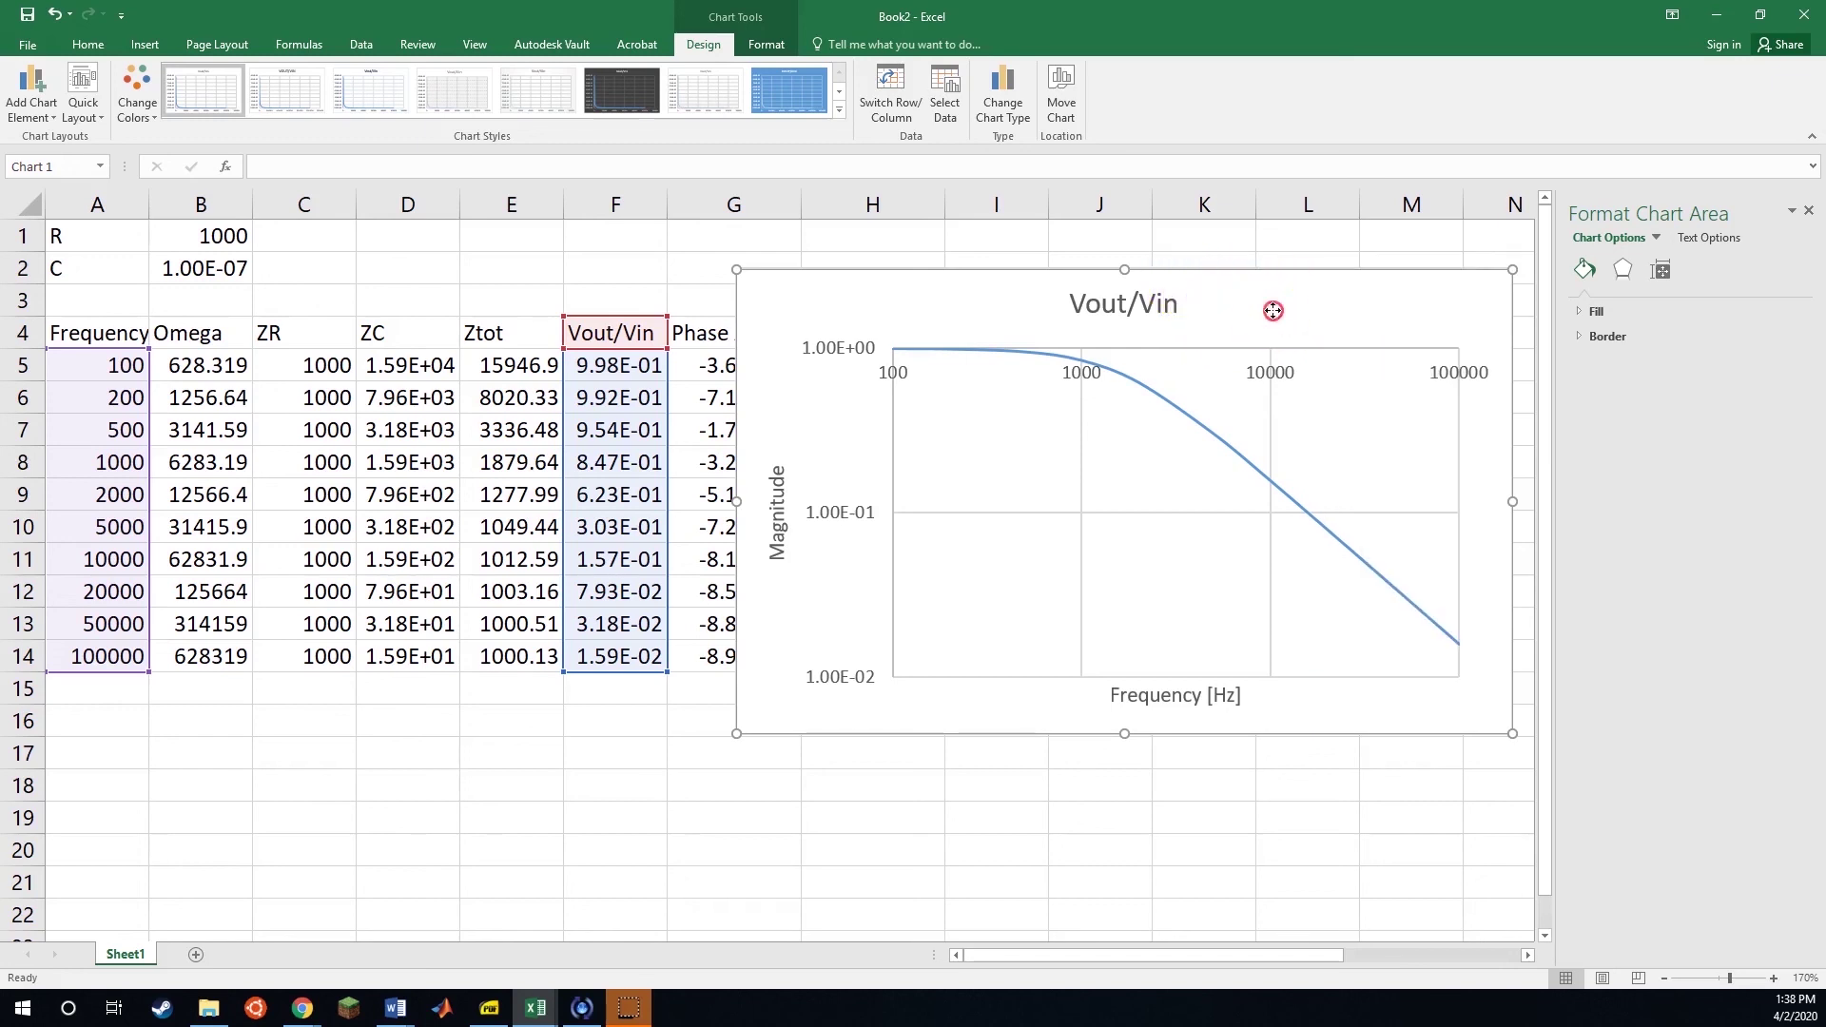
pyautogui.rightClick(1277, 295)
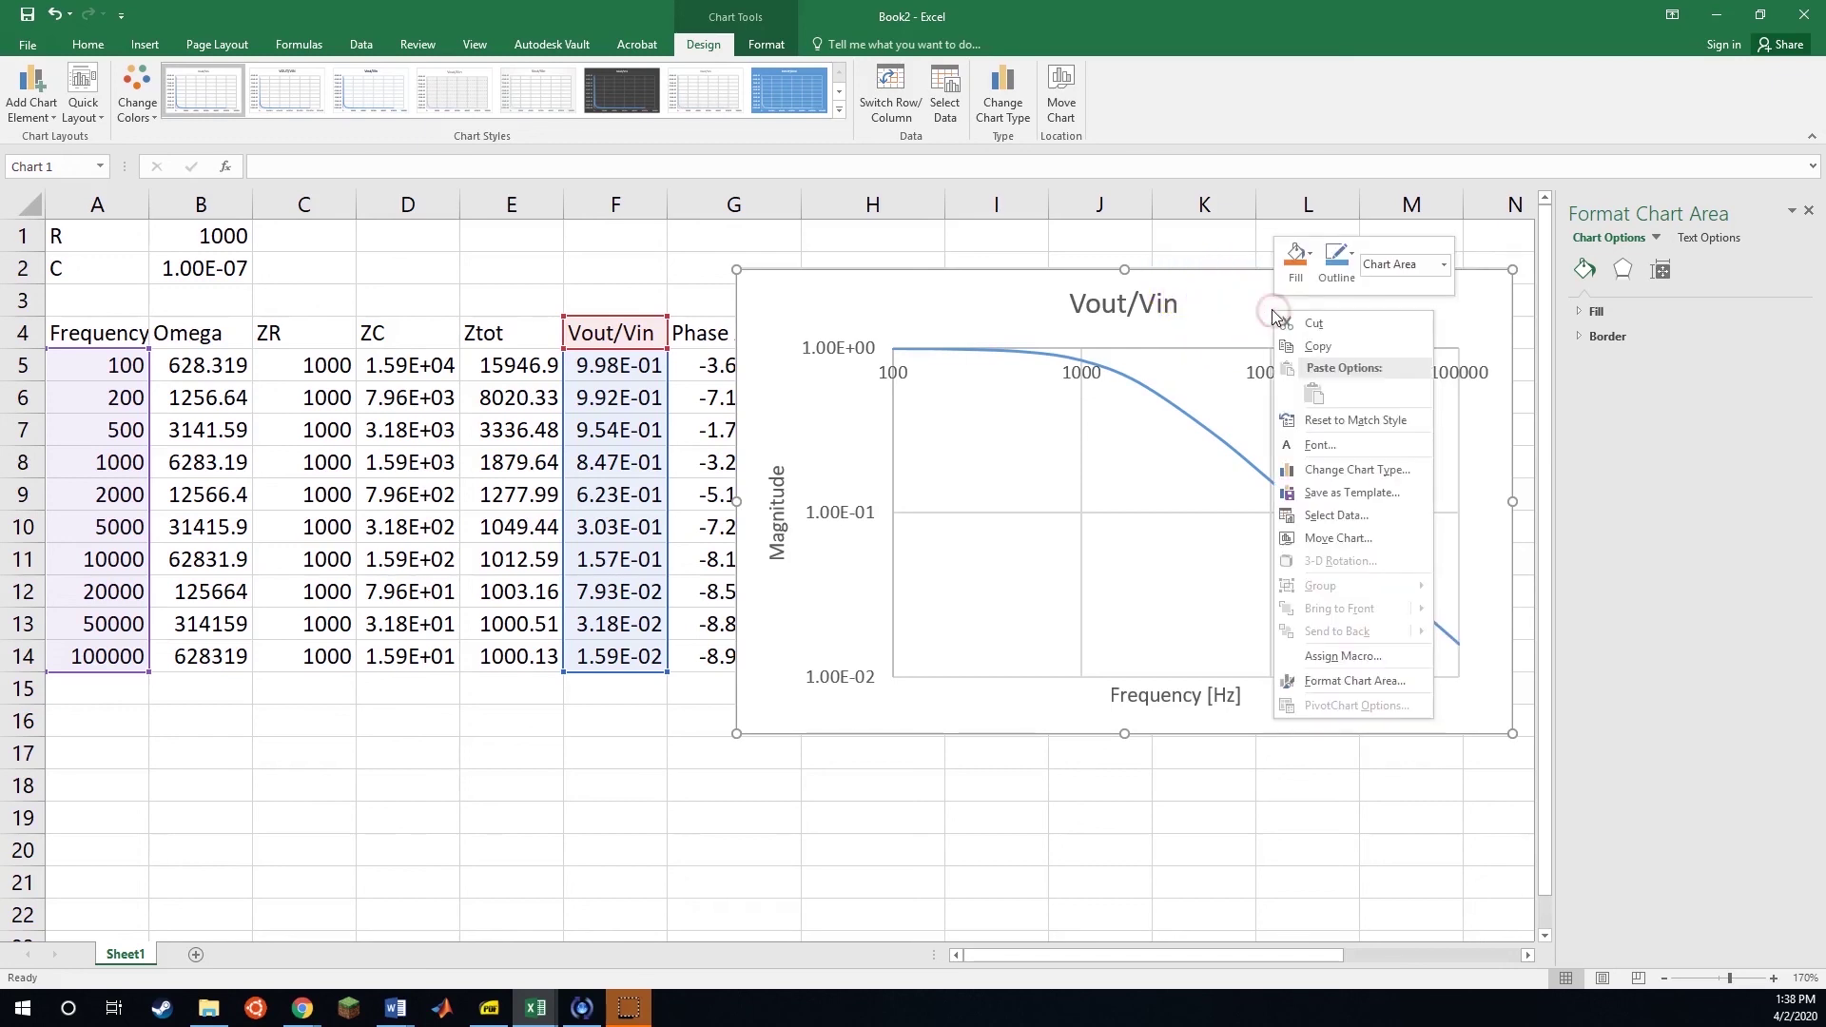
pyautogui.click(1321, 539)
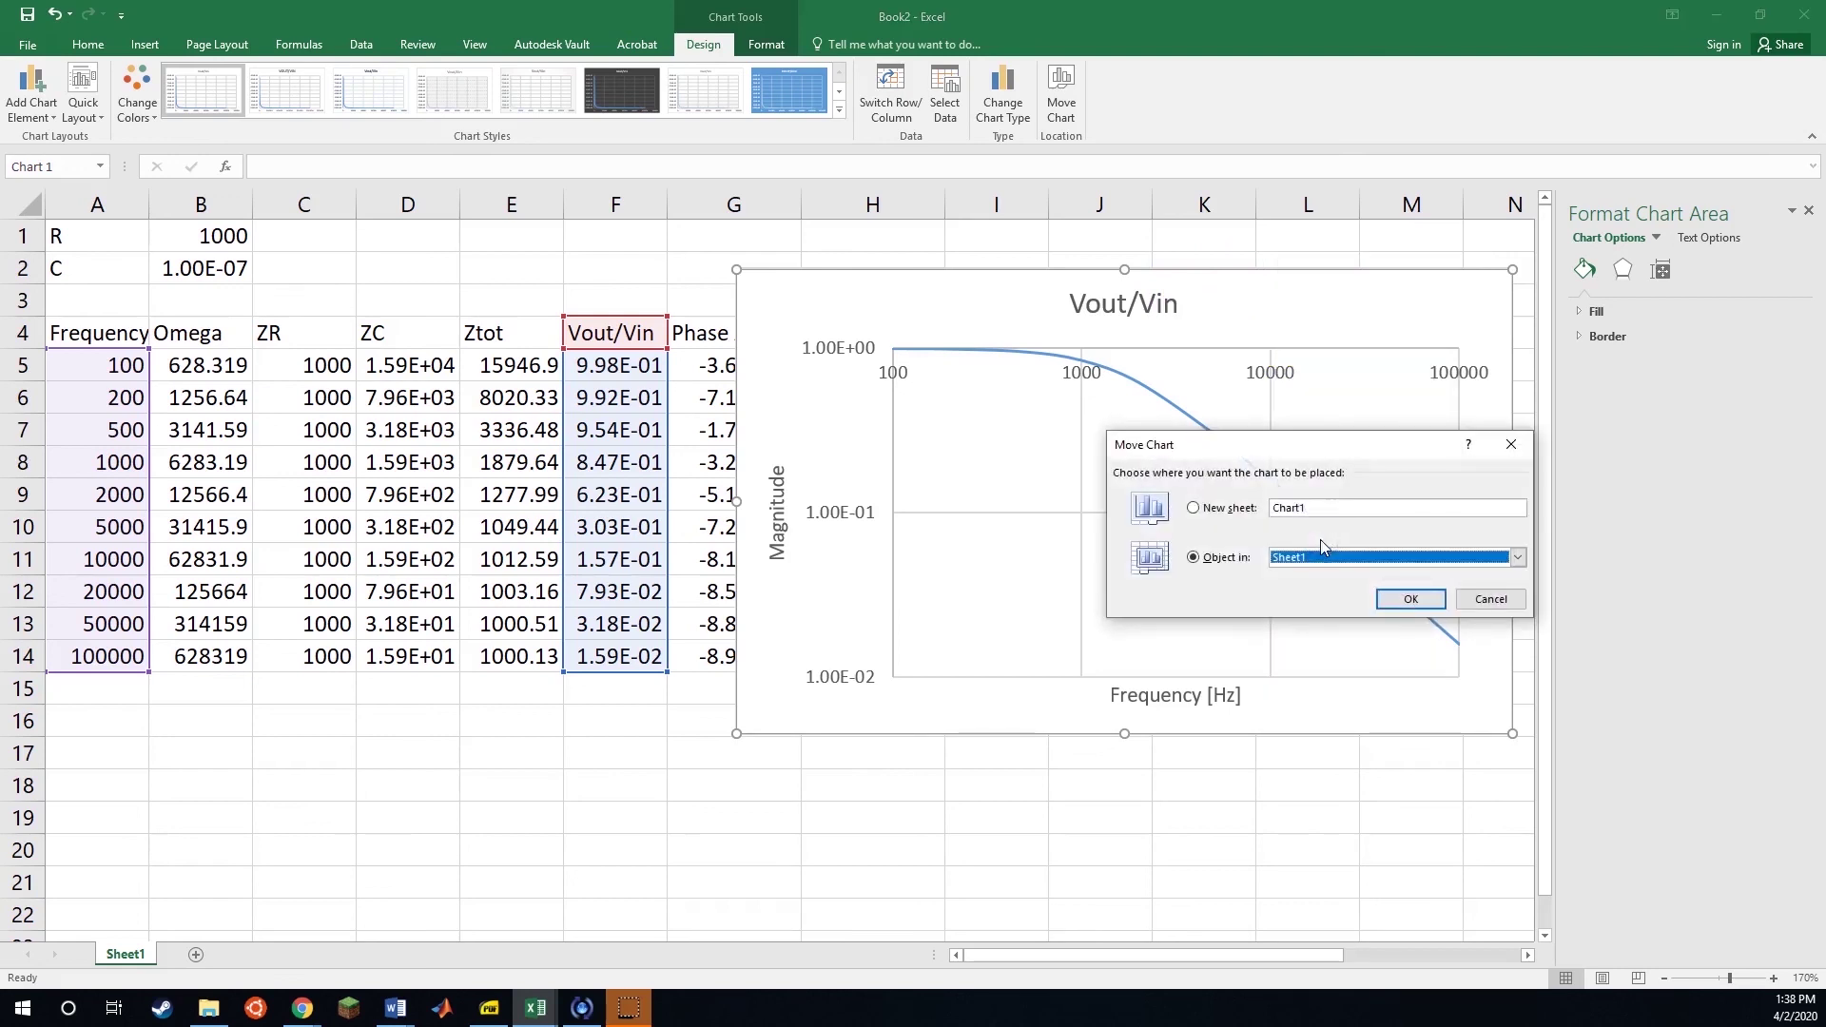
pyautogui.click(1195, 509)
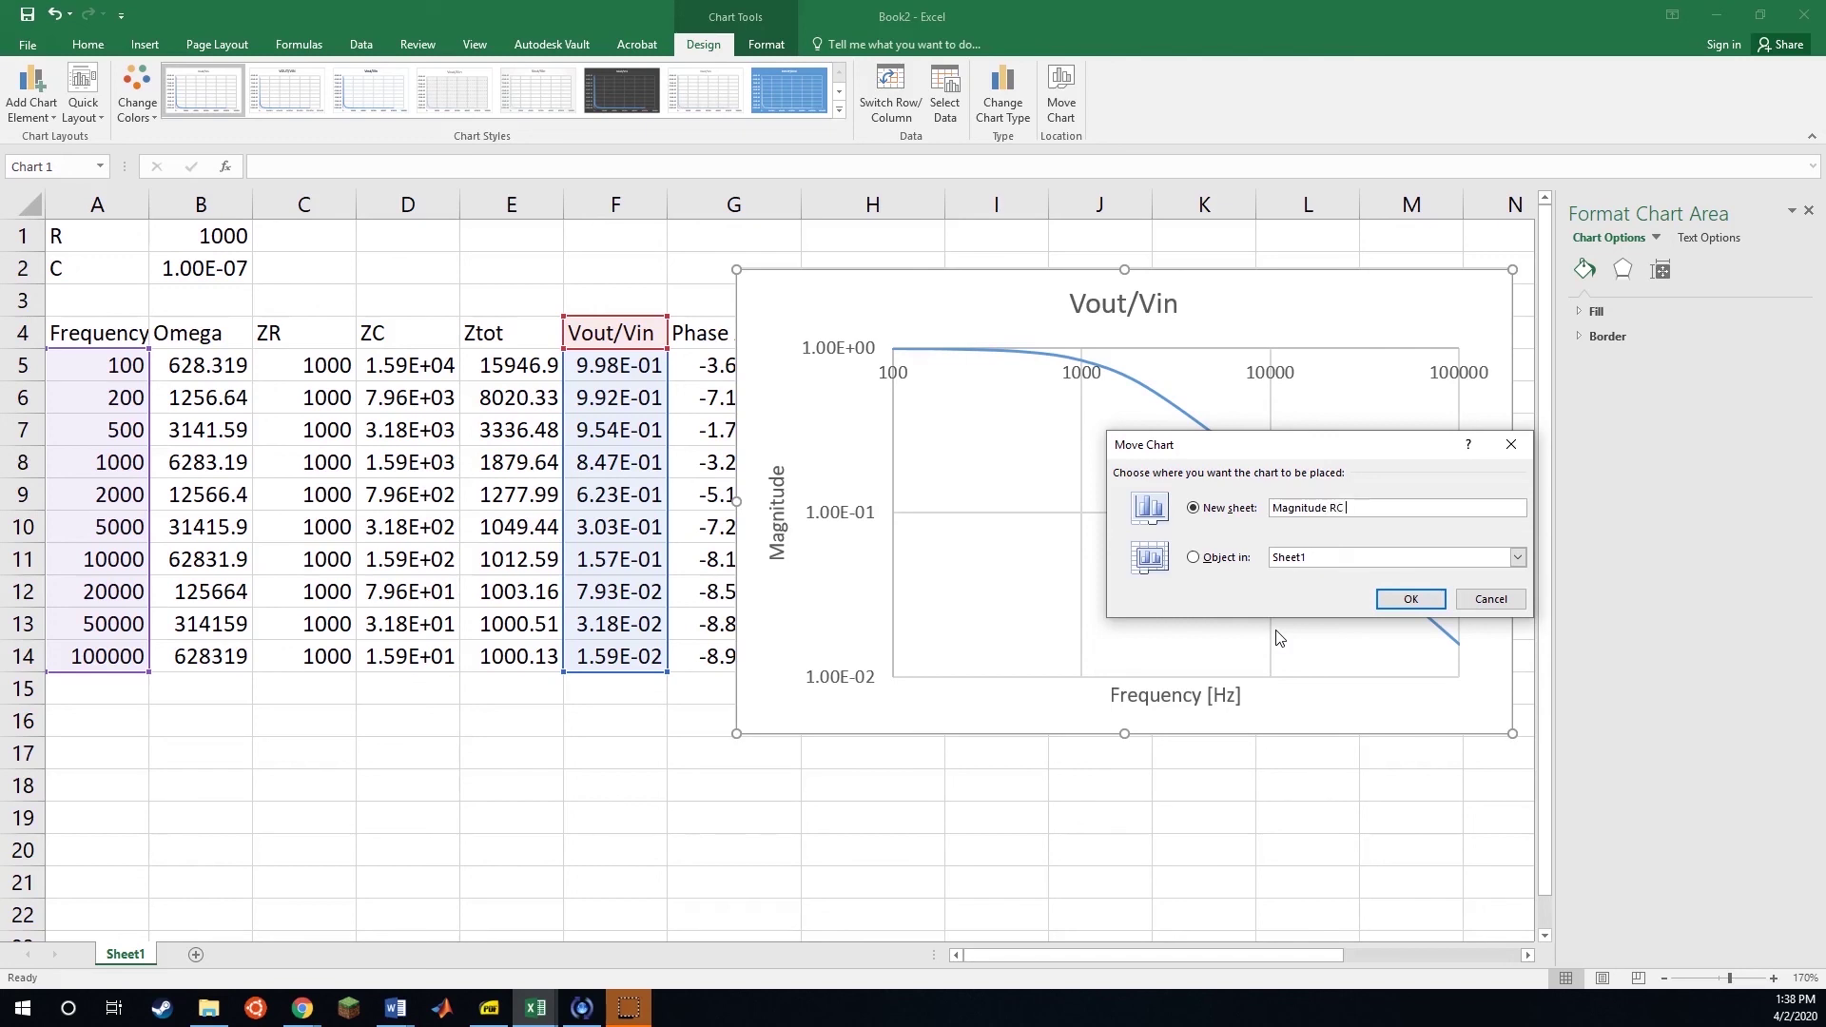
pyautogui.press('Return')
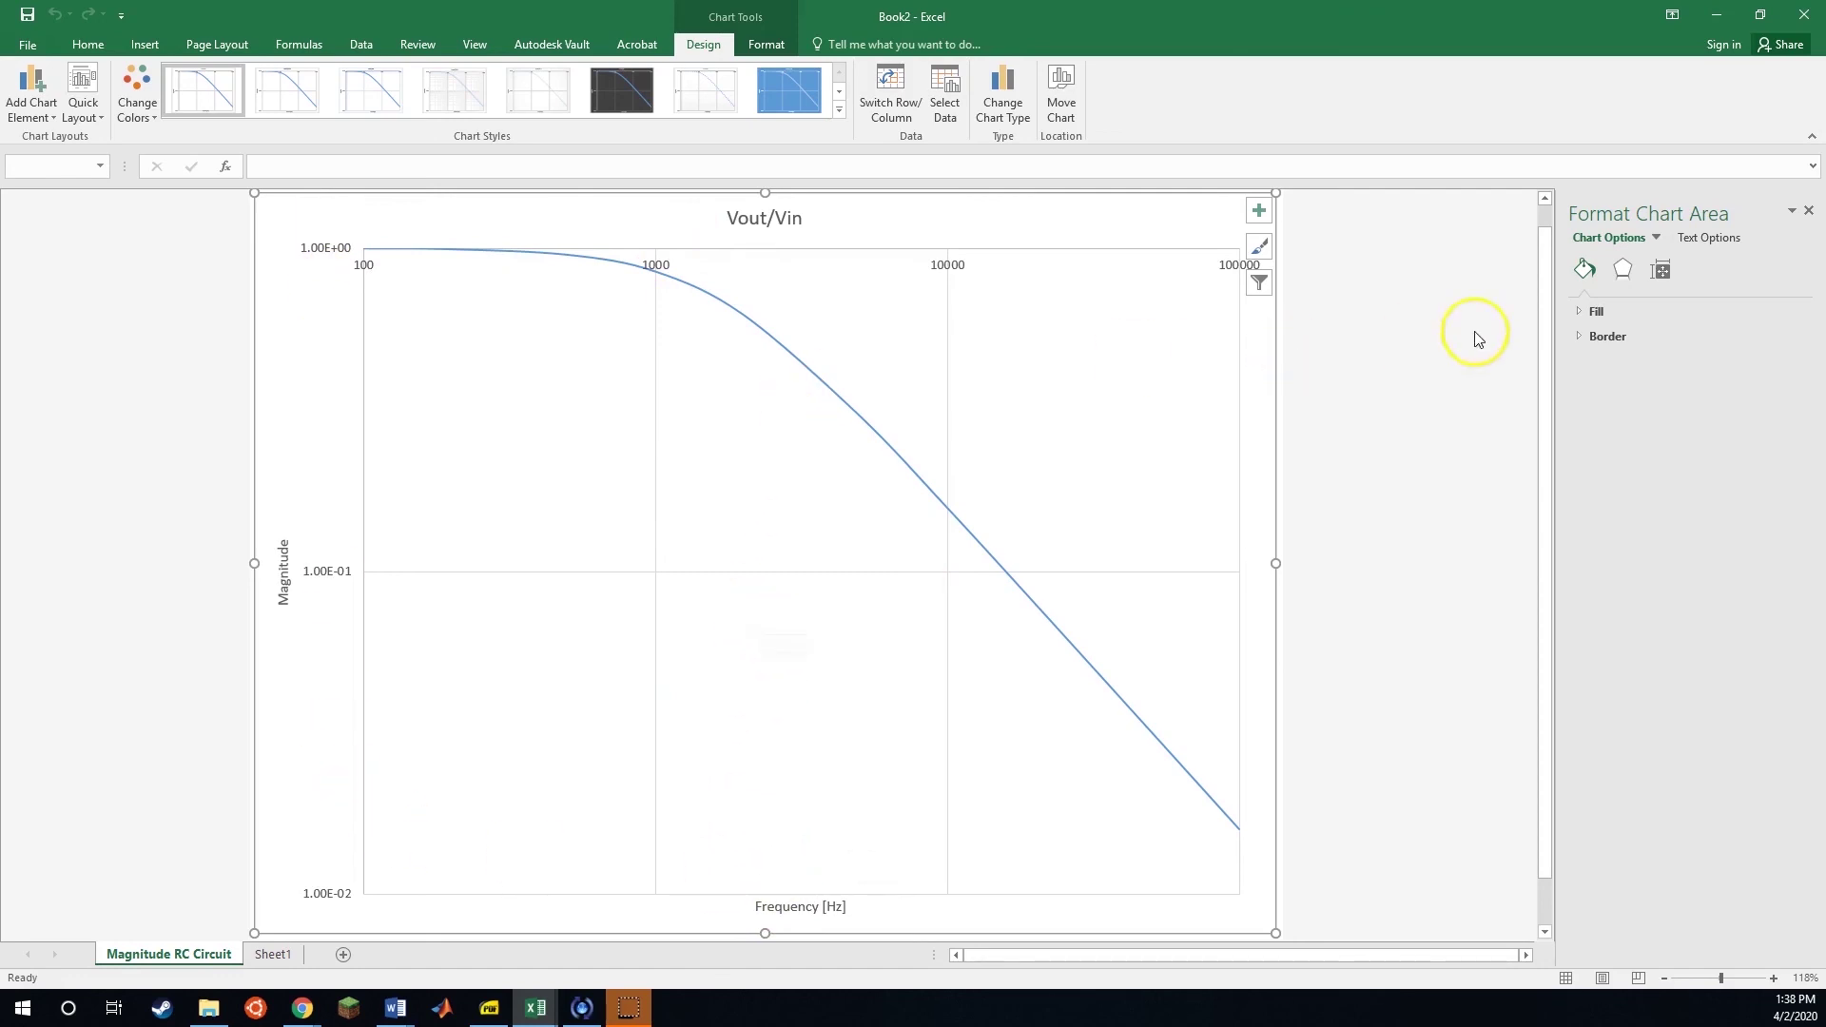
# - Set the frequency and magnitude axis number fonts to size 16
pyautogui.click(1660, 269)
pyautogui.click(657, 262)
pyautogui.rightClick(654, 265)
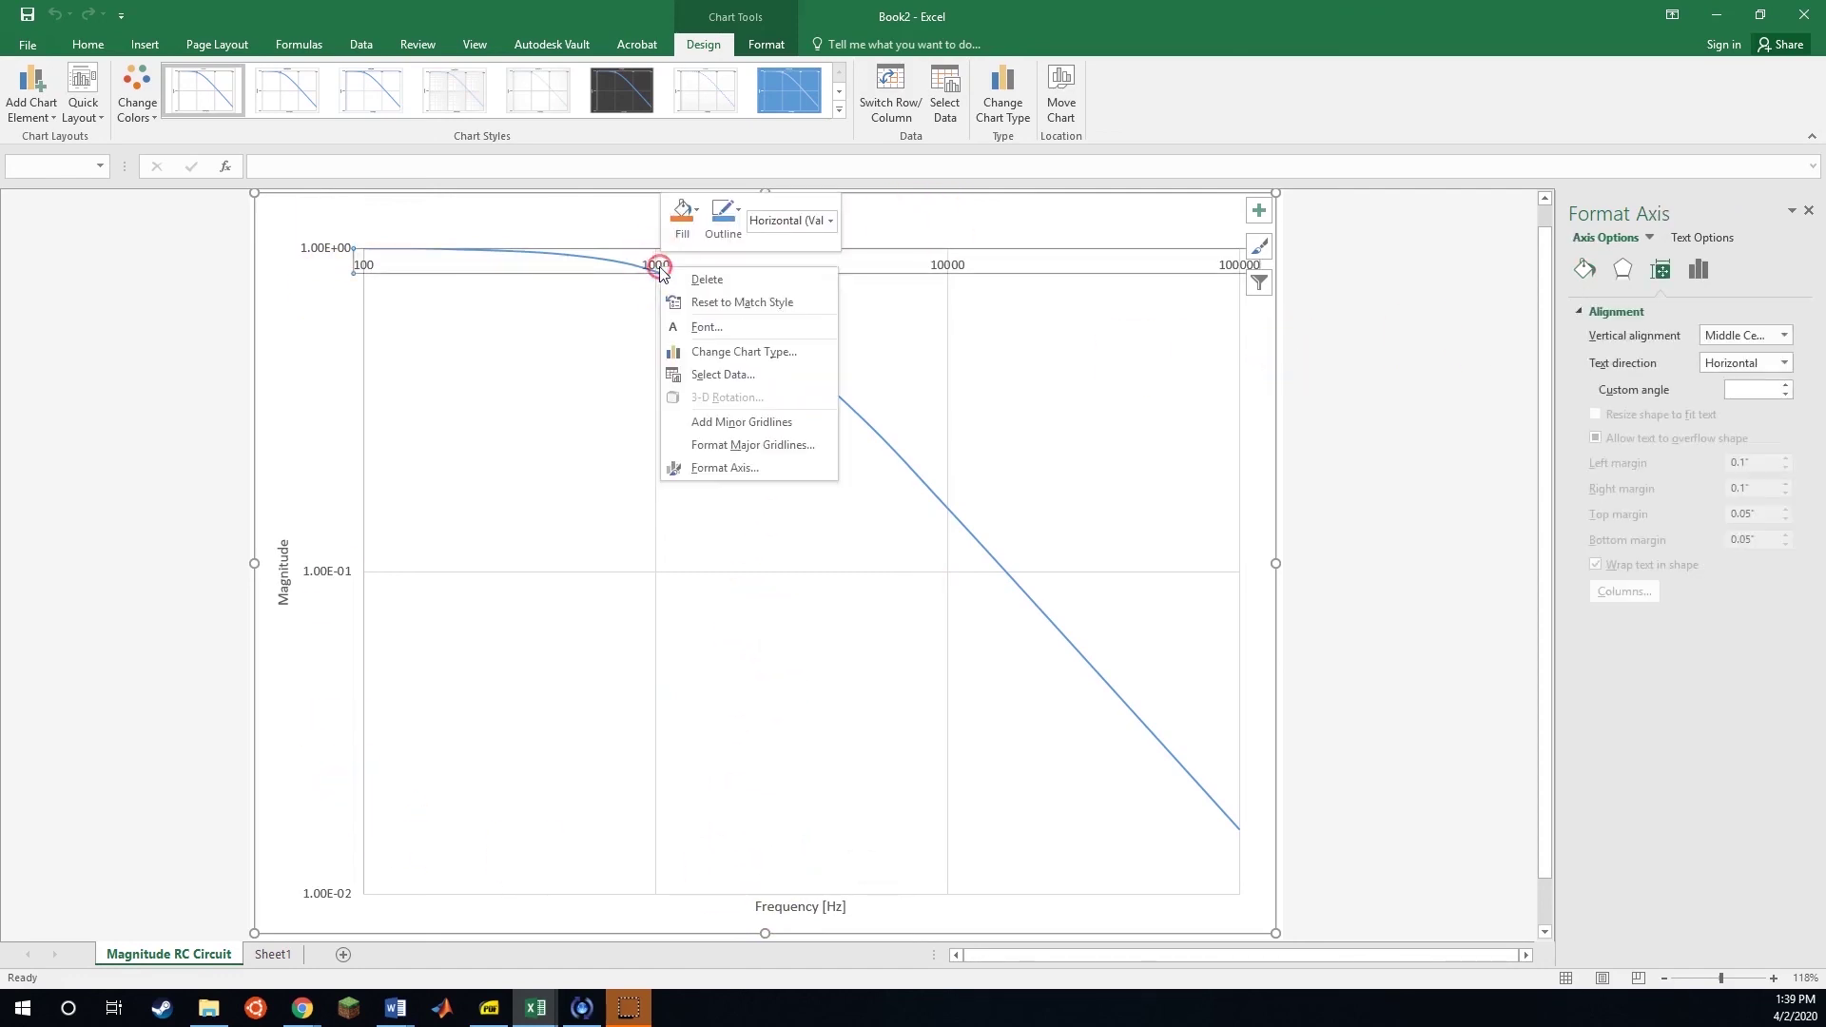
pyautogui.click(715, 328)
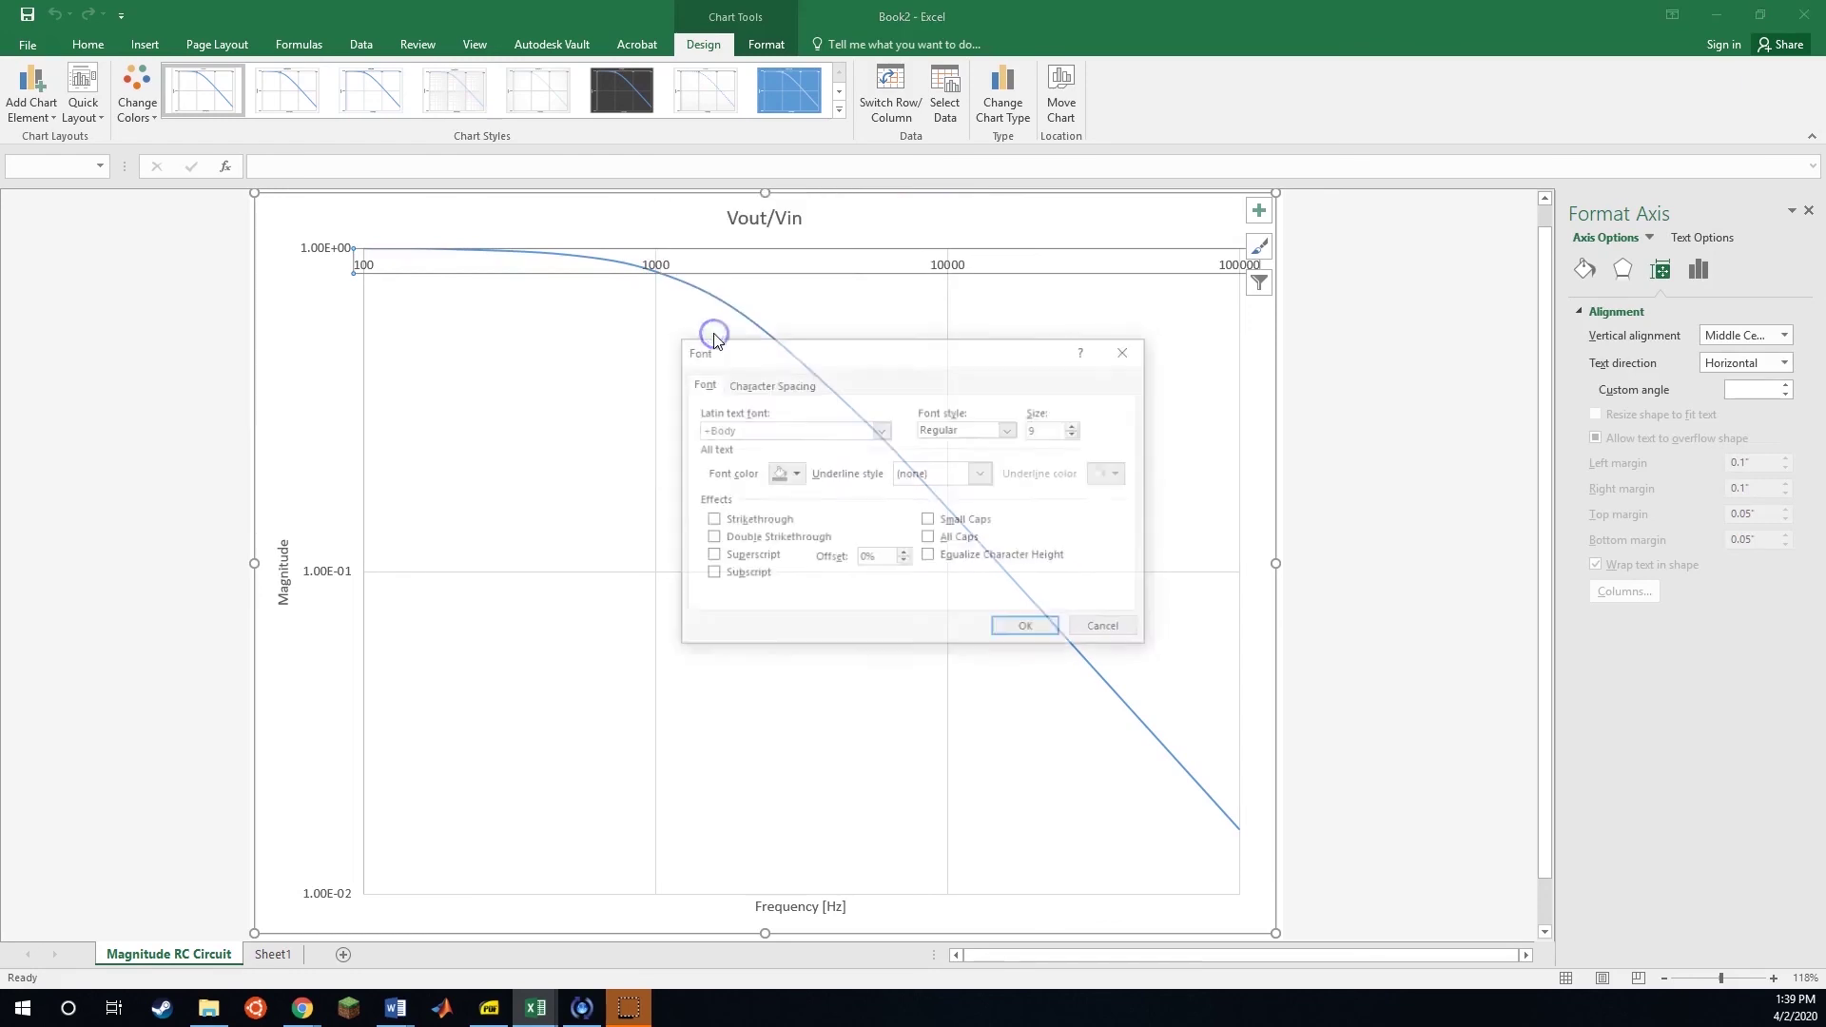
pyautogui.doubleClick(1041, 429)
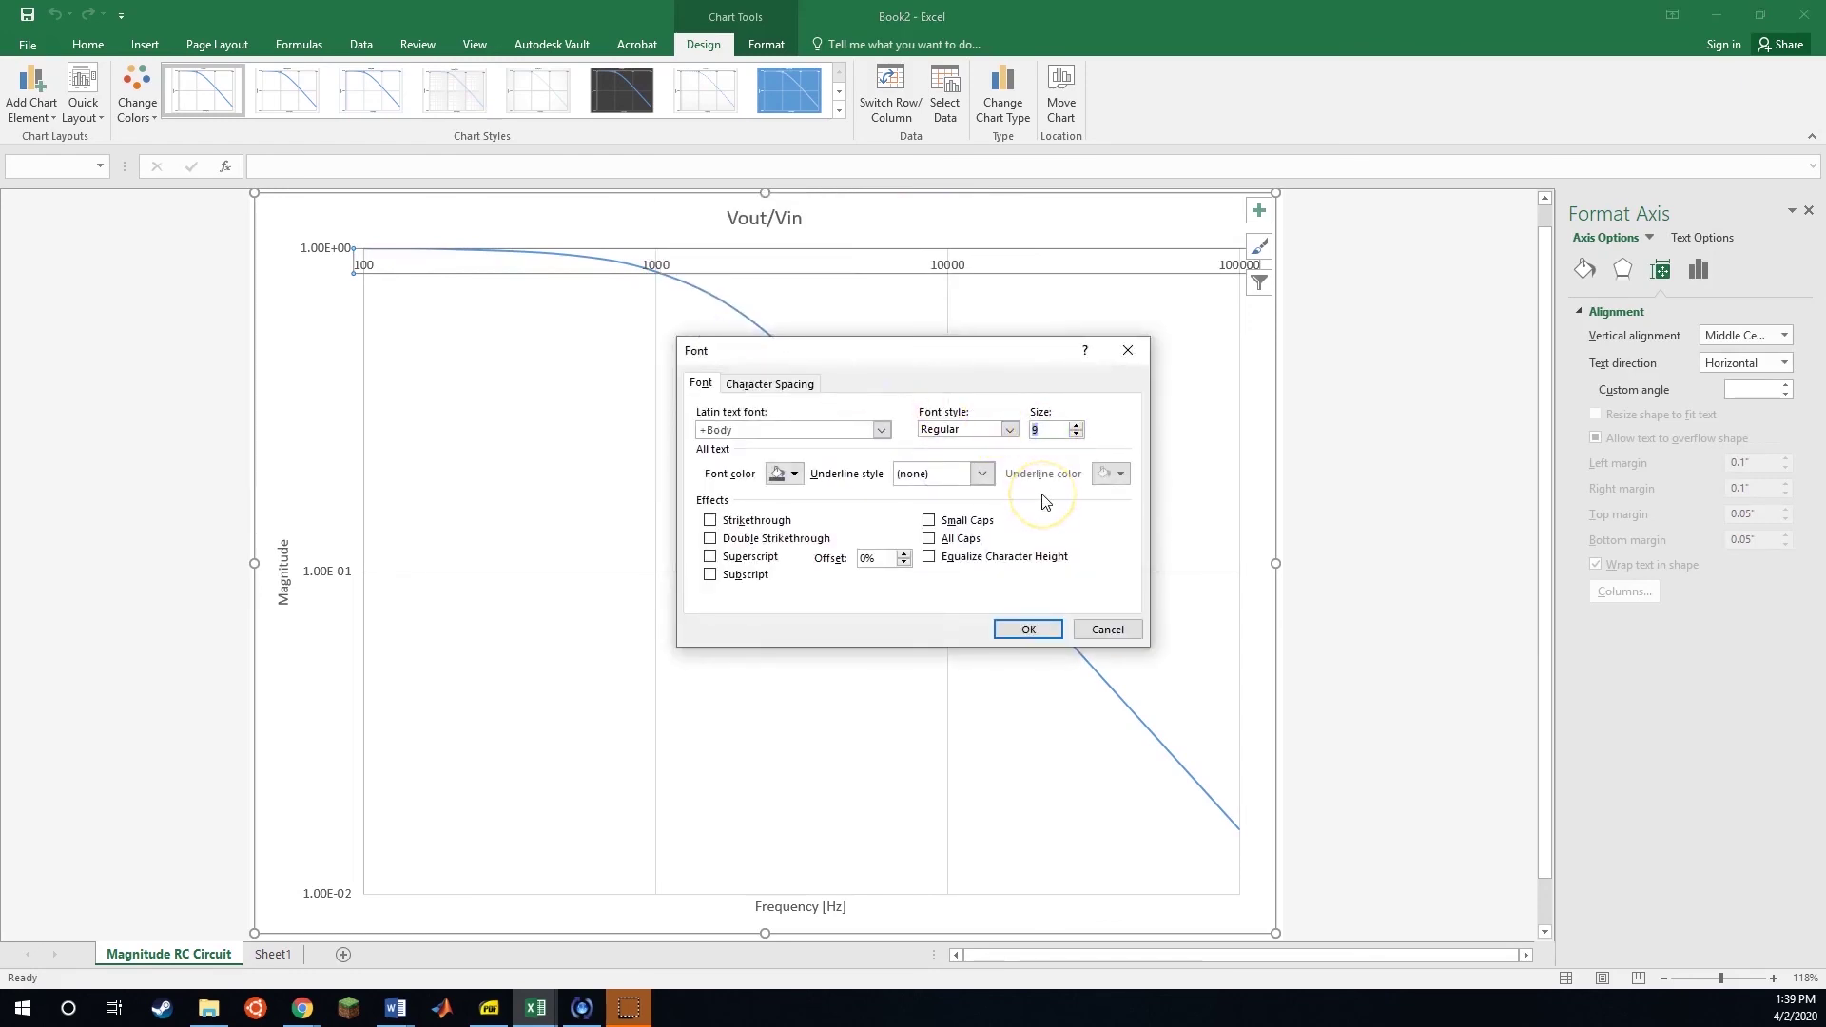
pyautogui.write('16')
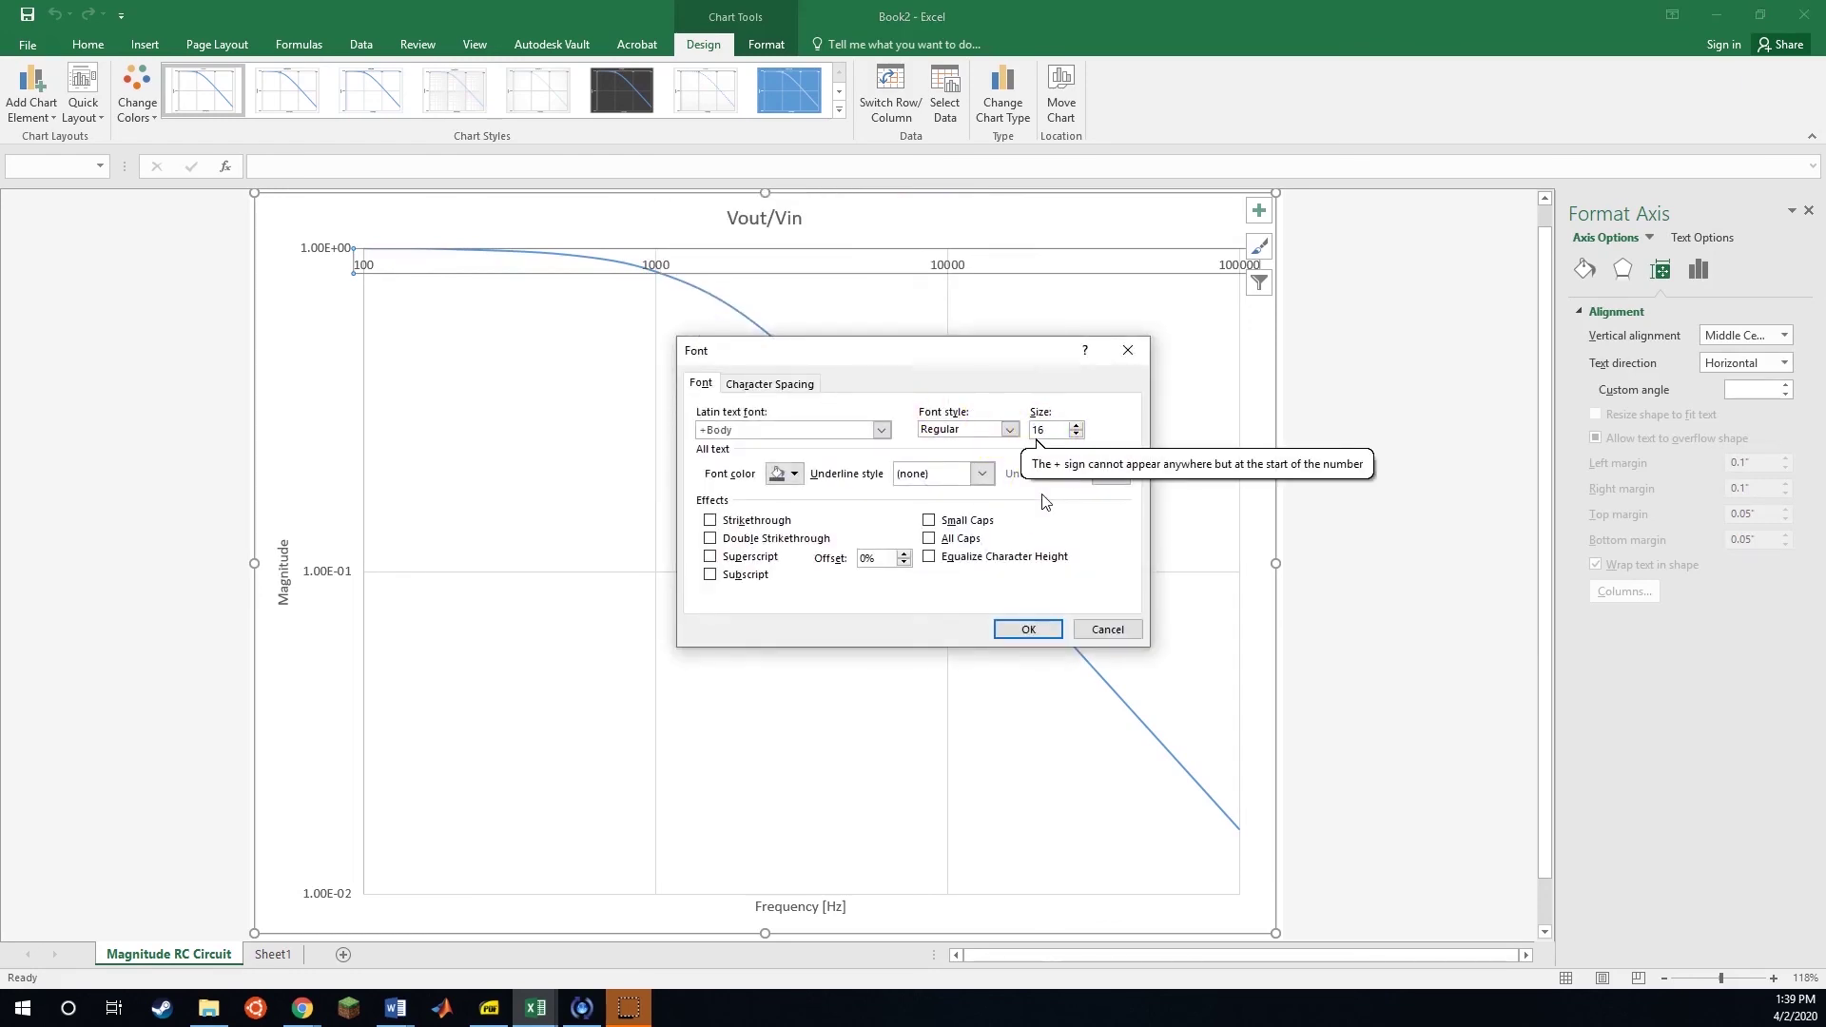
pyautogui.click(1034, 628)
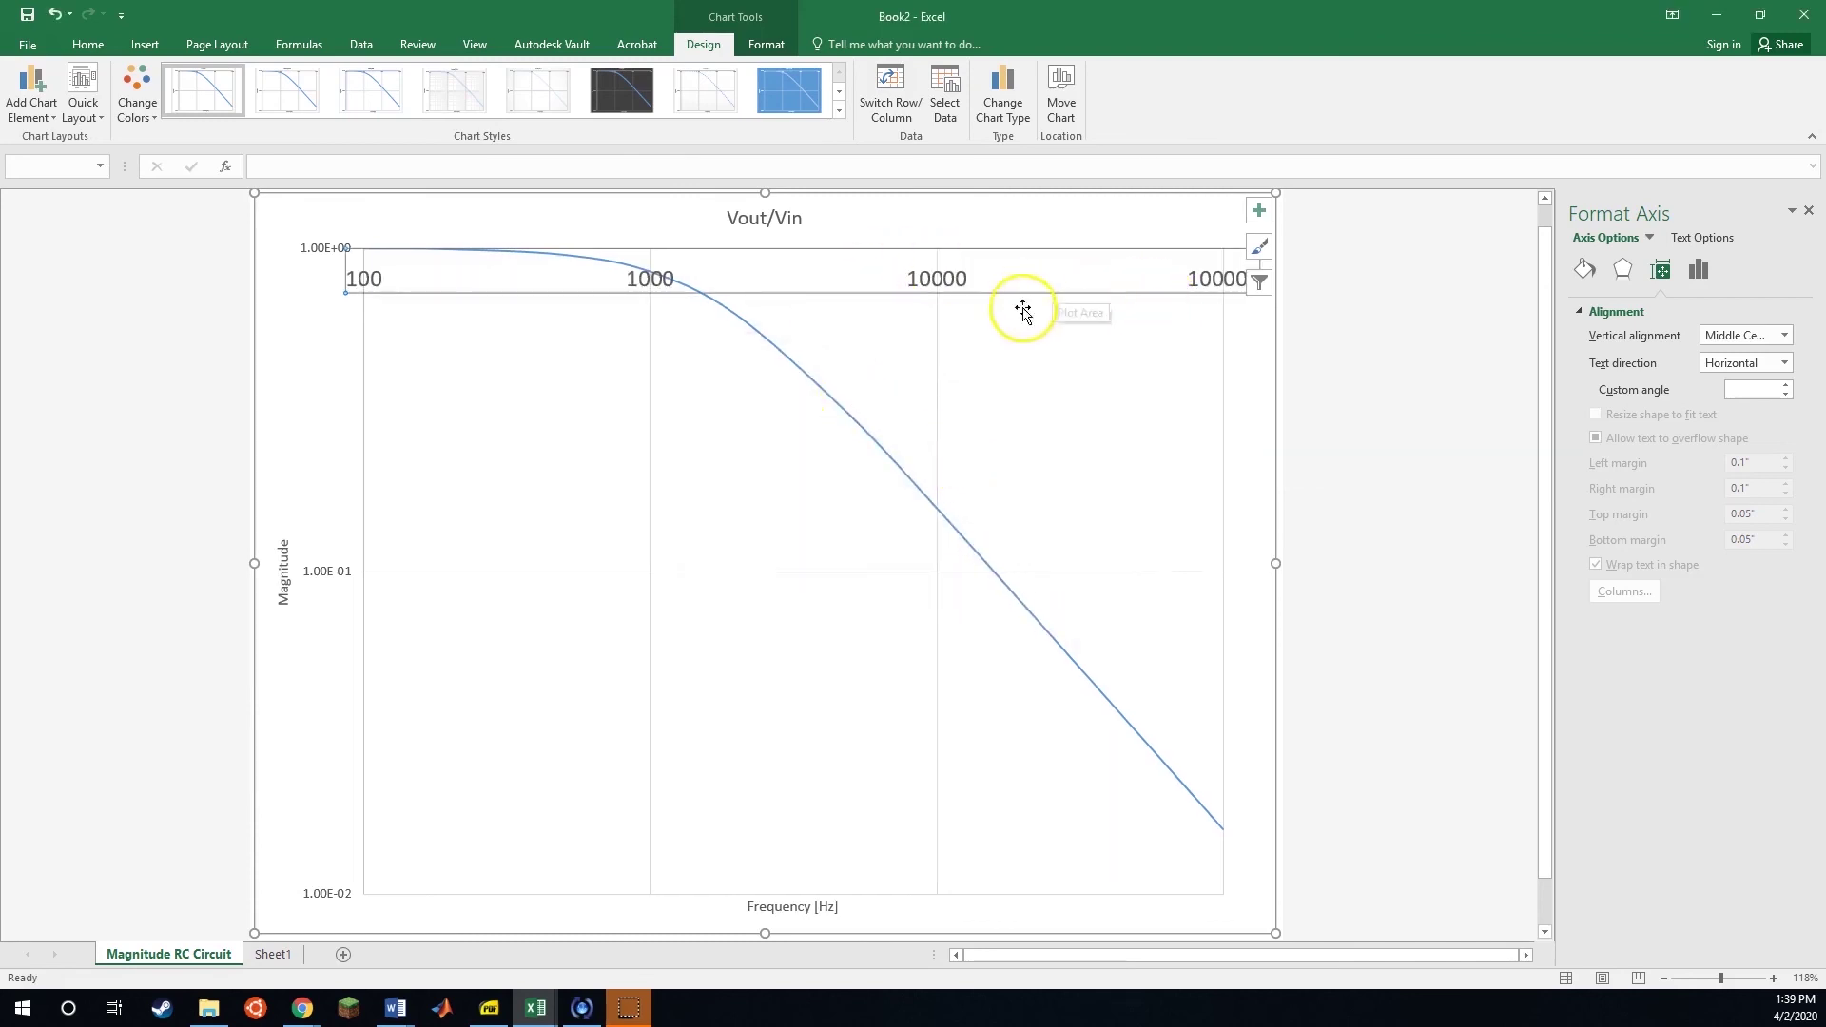
pyautogui.click(318, 250)
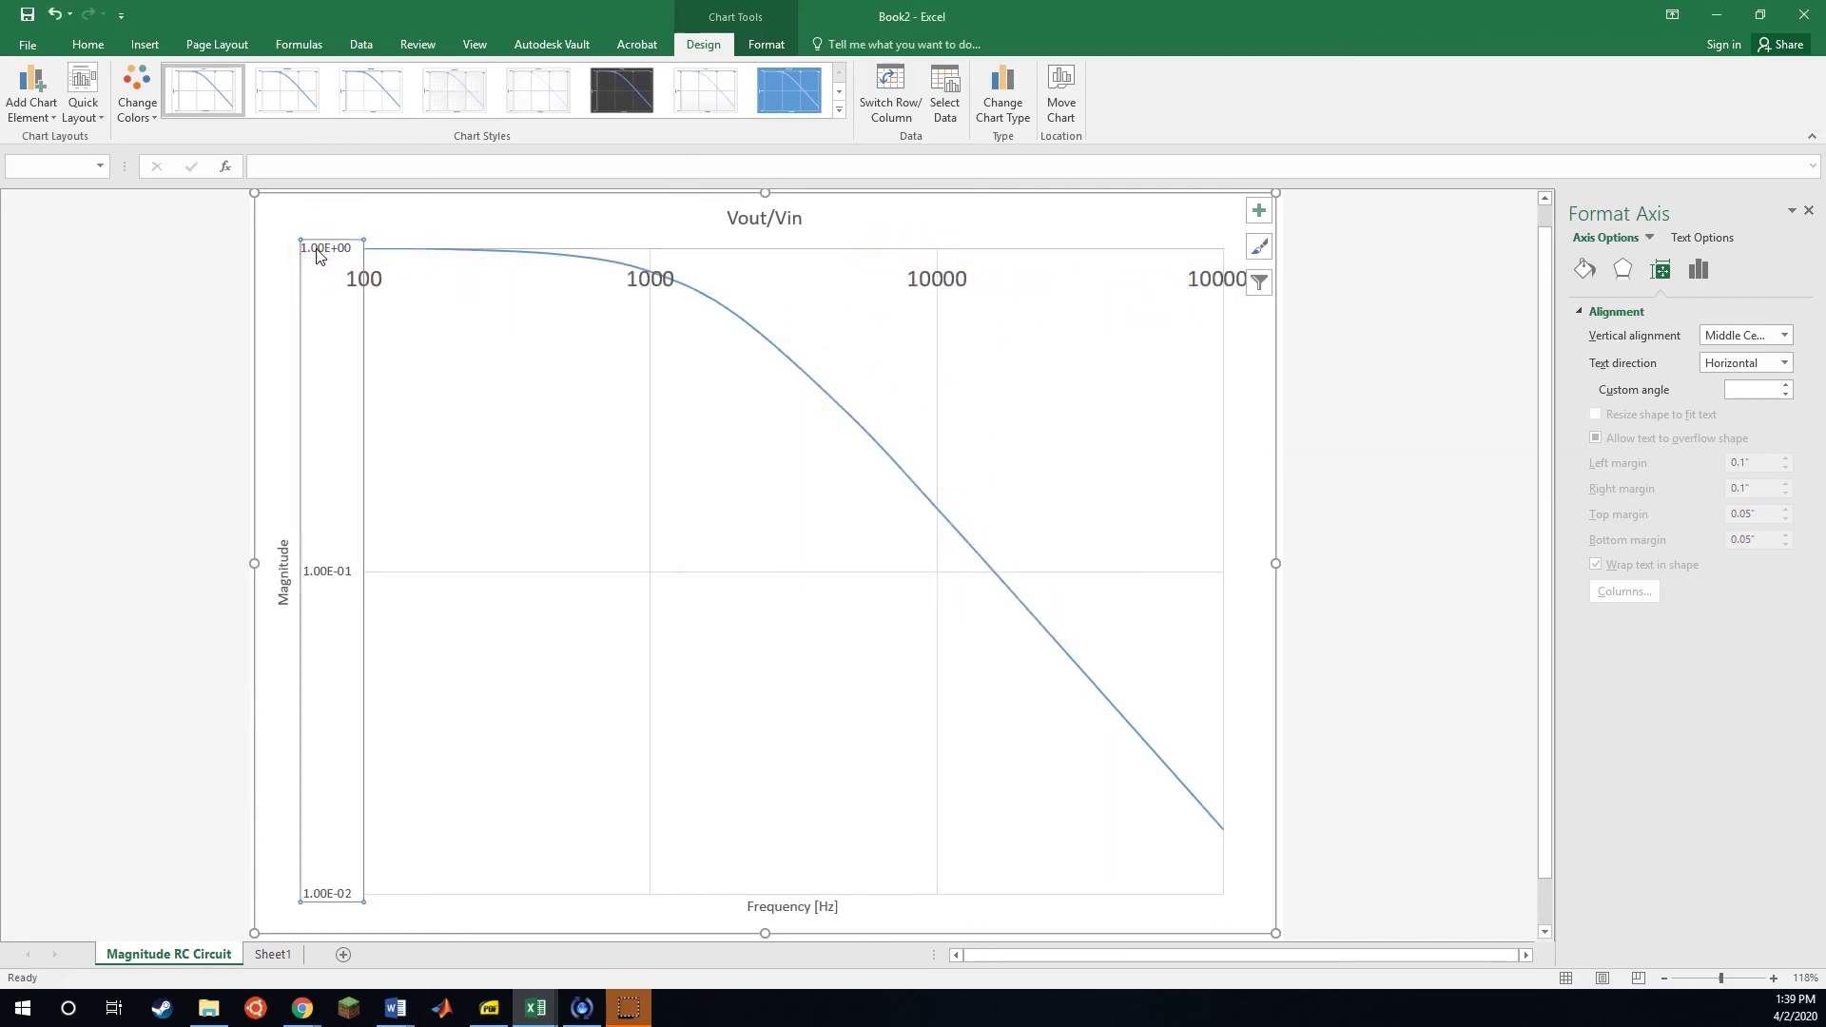
pyautogui.rightClick(318, 253)
pyautogui.click(438, 335)
pyautogui.doubleClick(1033, 431)
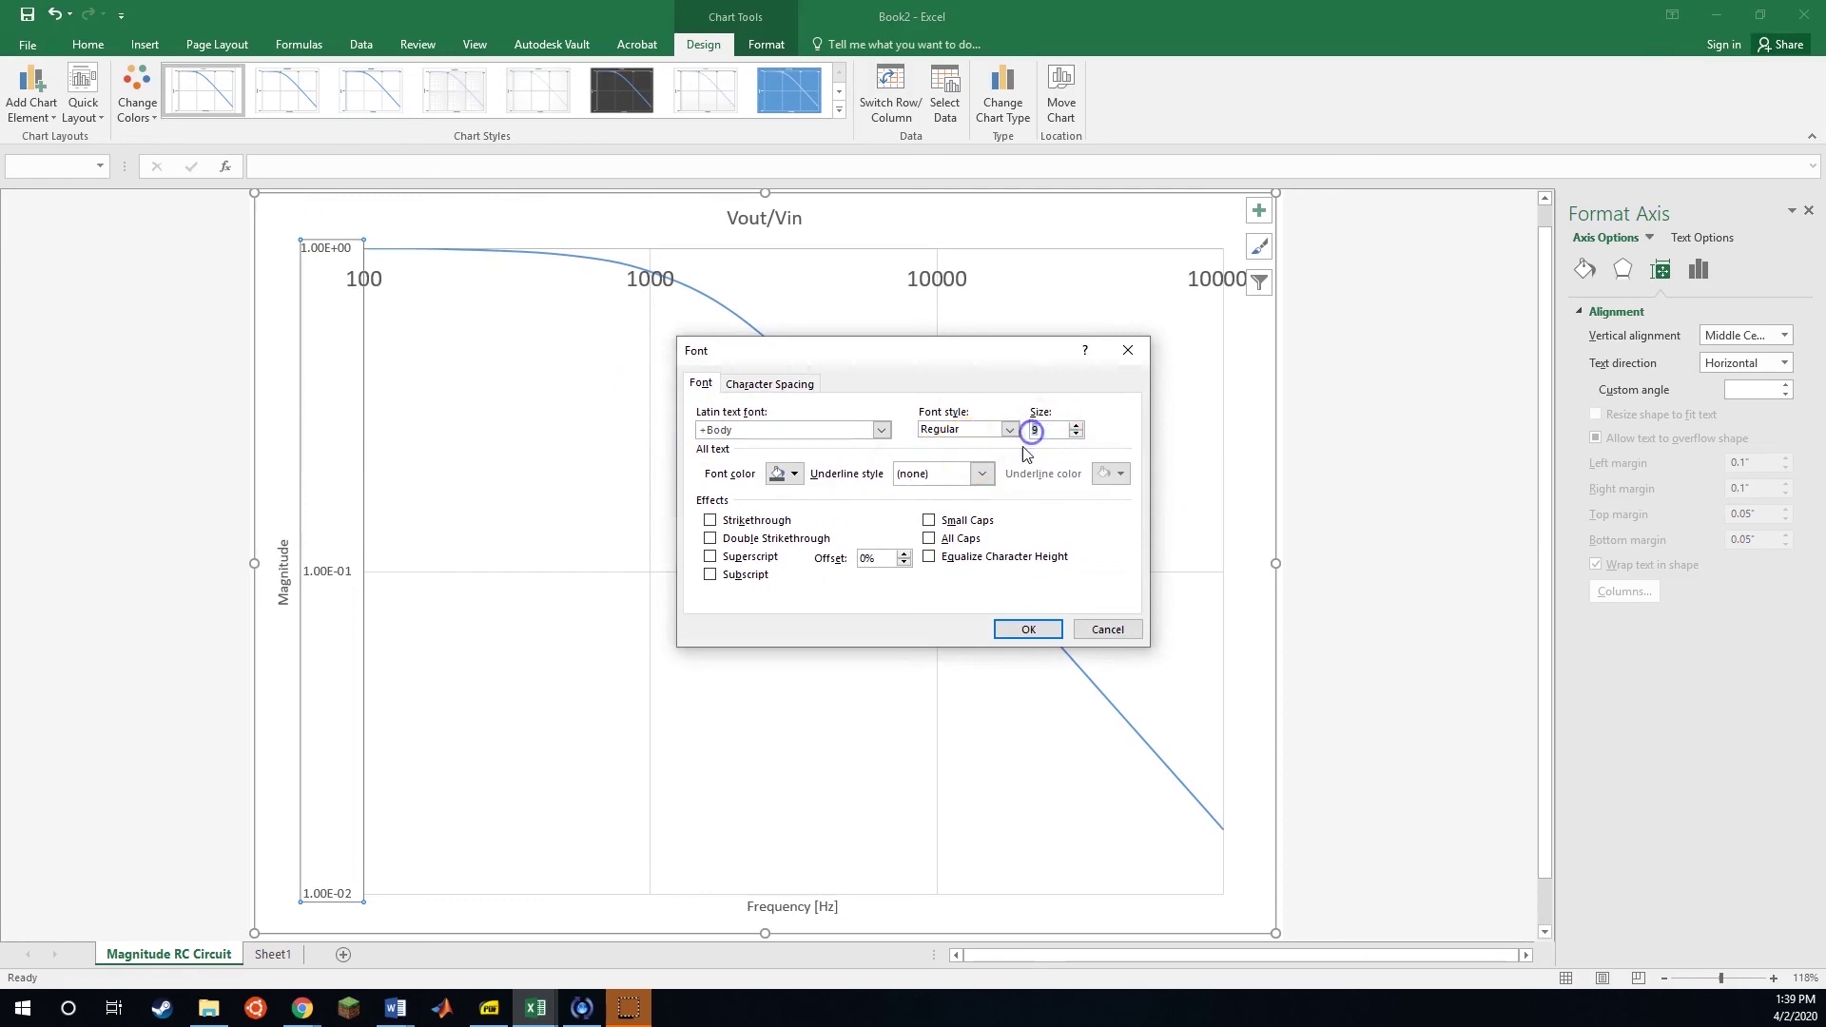
pyautogui.write('16')
pyautogui.press('Return')
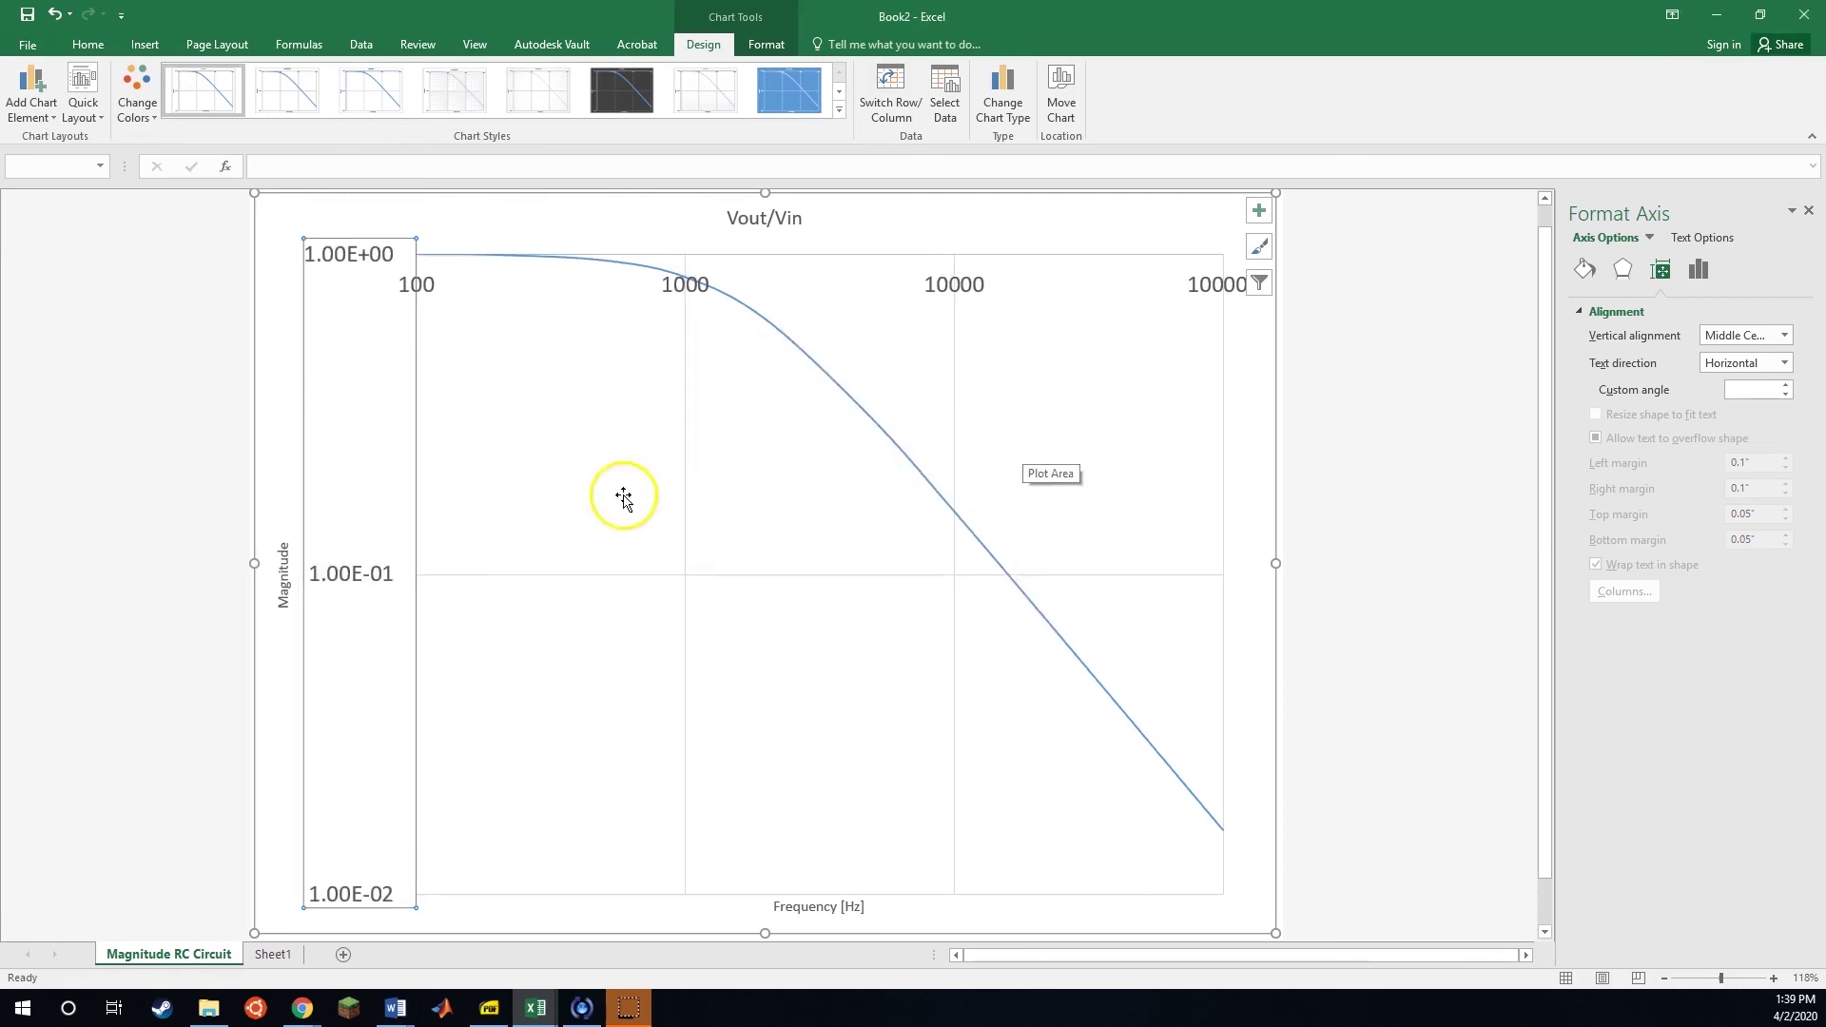
# - Set the Magnitude and Frequency [Hz] axis title fonts to size 20
pyautogui.click(285, 572)
pyautogui.rightClick(285, 572)
pyautogui.click(362, 653)
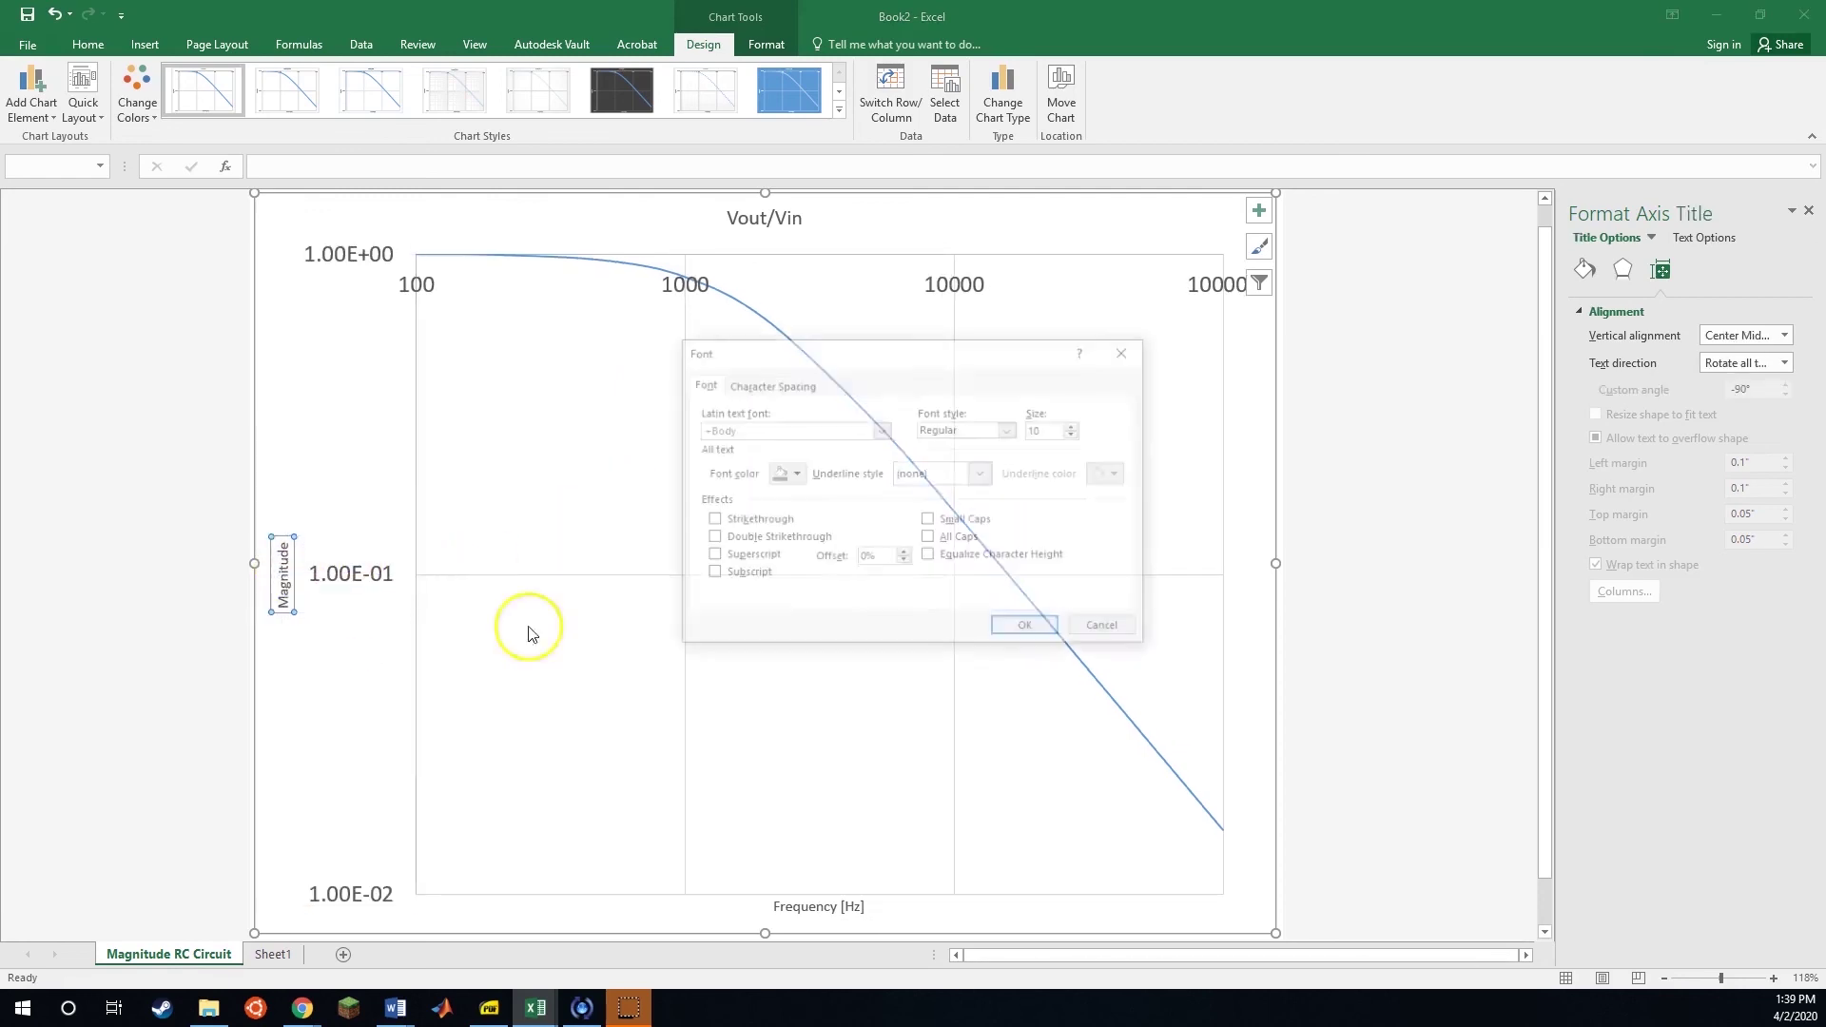
pyautogui.doubleClick(1038, 430)
pyautogui.press('Return')
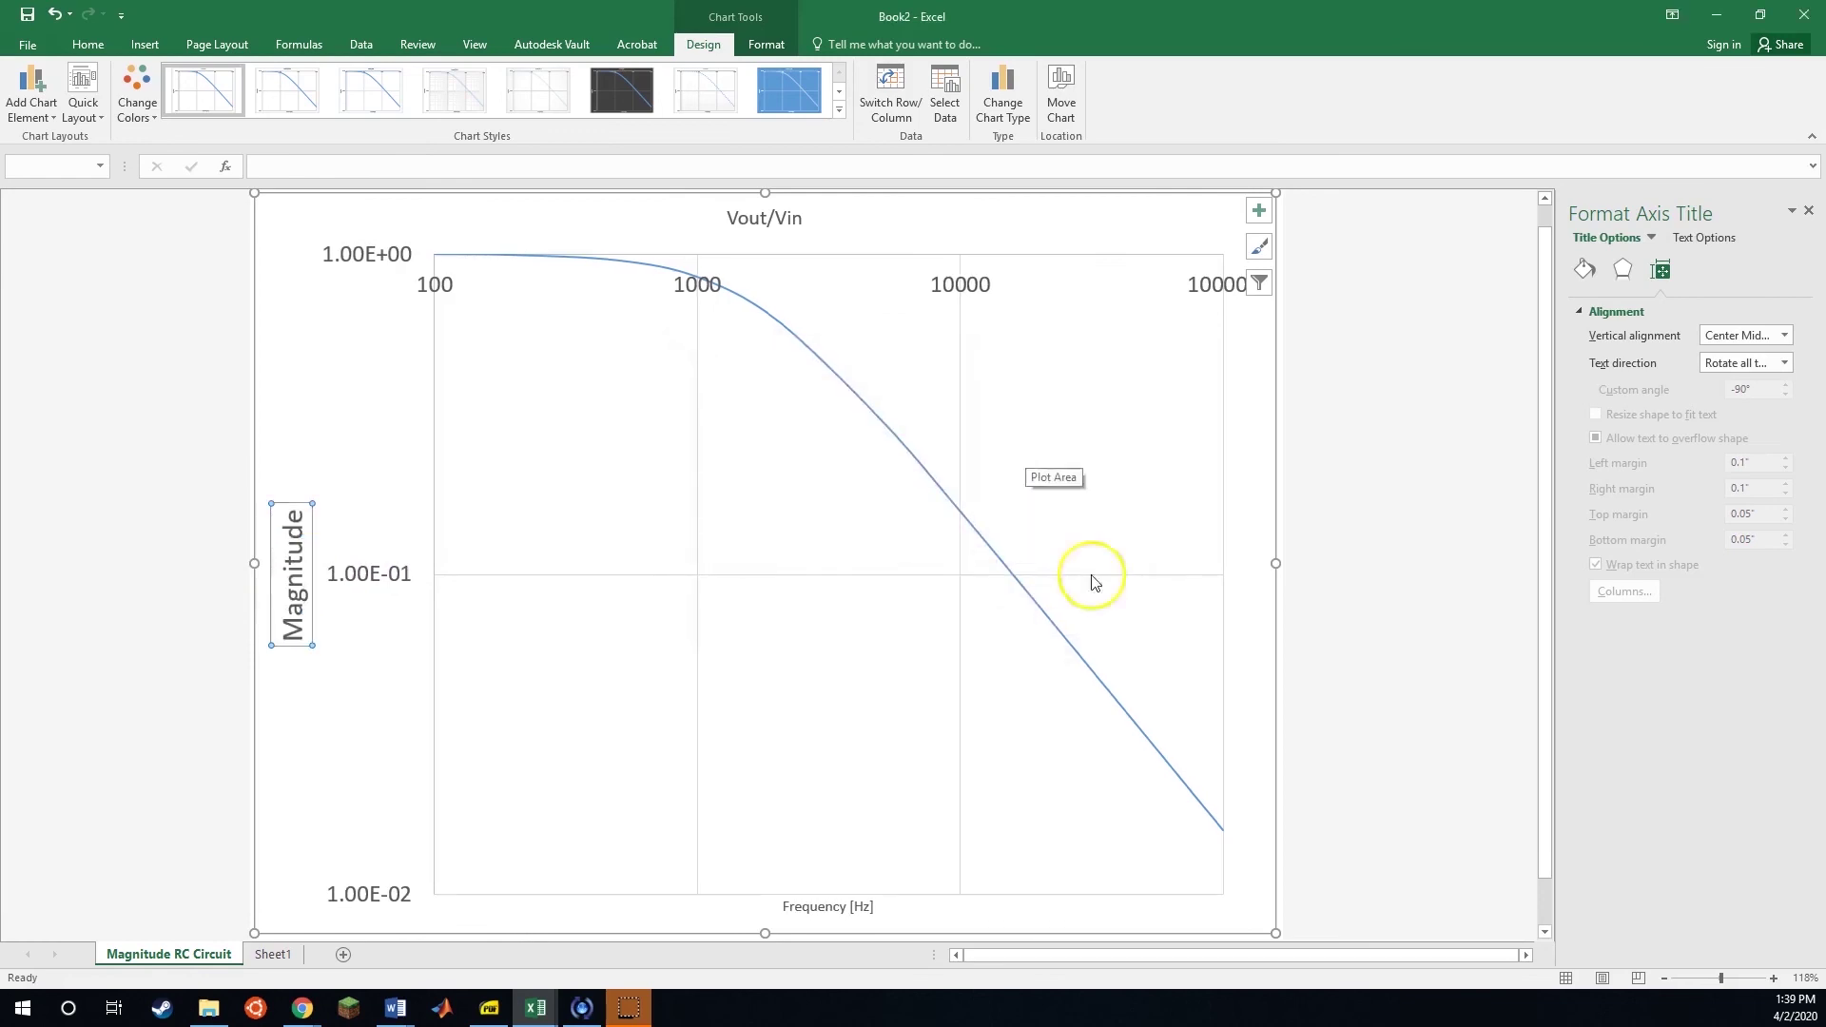
pyautogui.click(837, 906)
pyautogui.rightClick(844, 904)
pyautogui.click(917, 795)
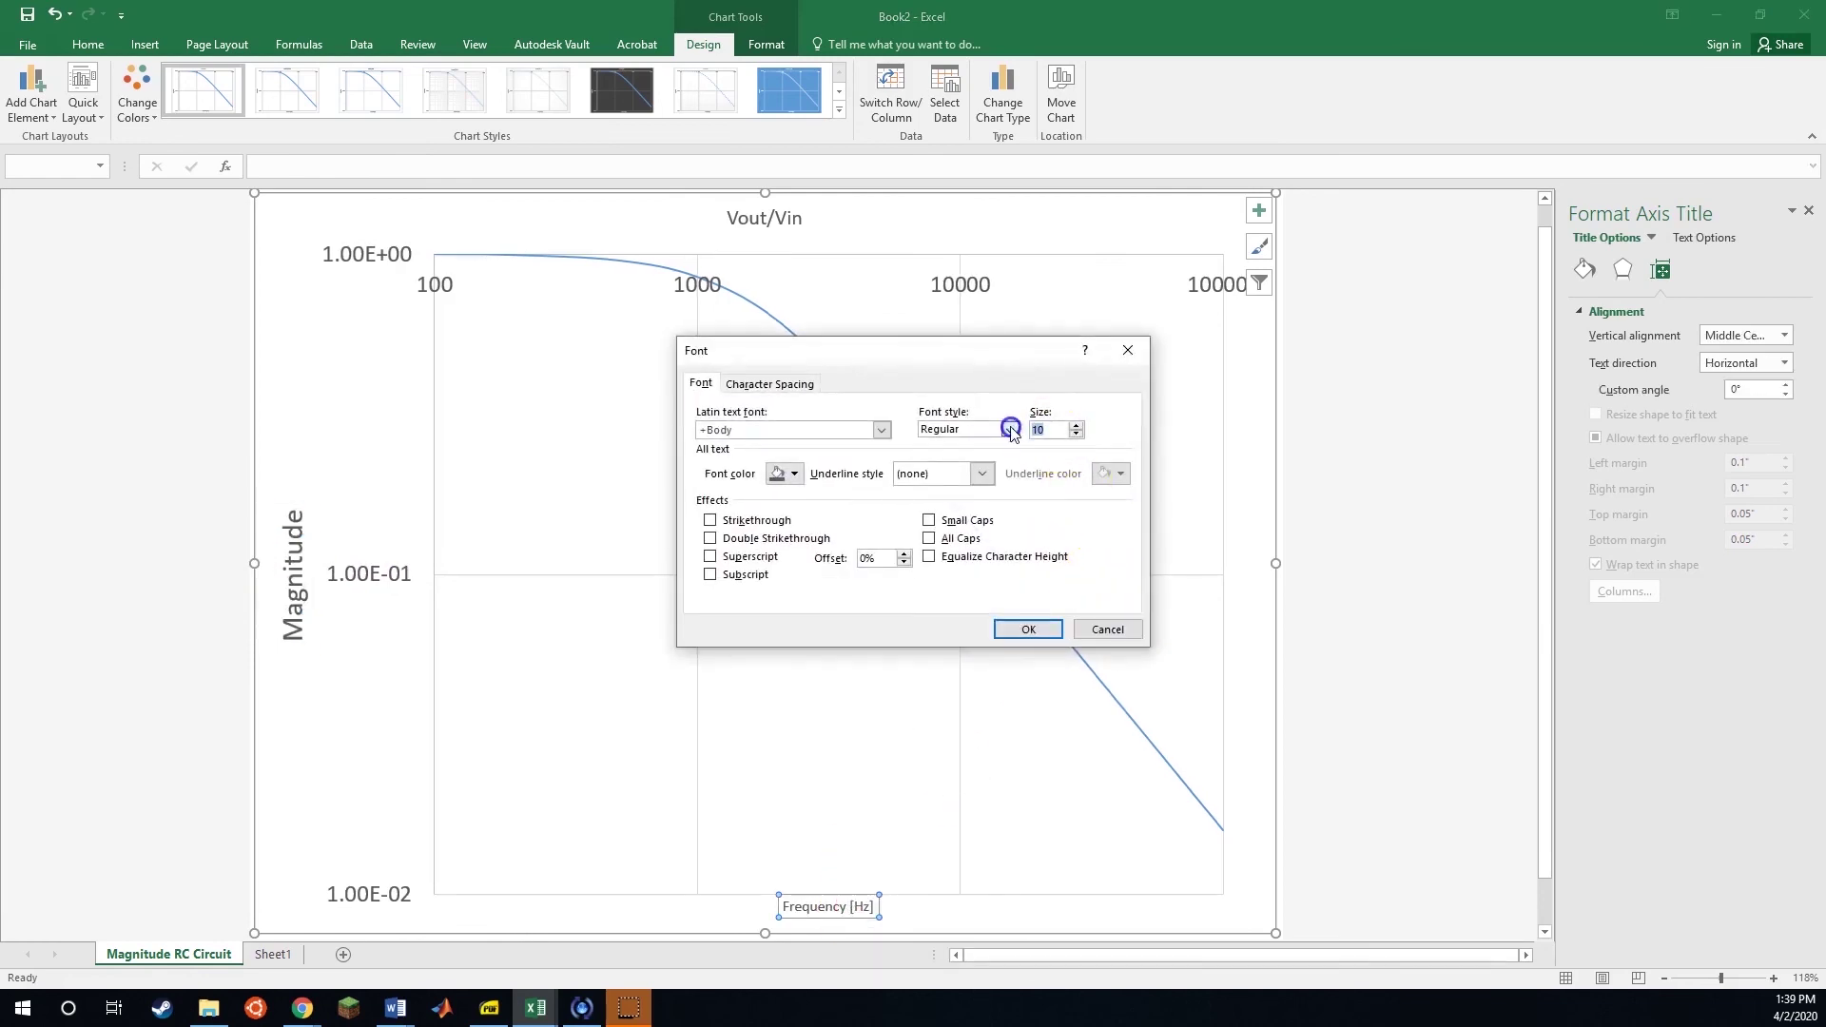
pyautogui.write('20')
pyautogui.press('Return')
# - Set the Vout/Vin chart title font to size 24
pyautogui.click(761, 218)
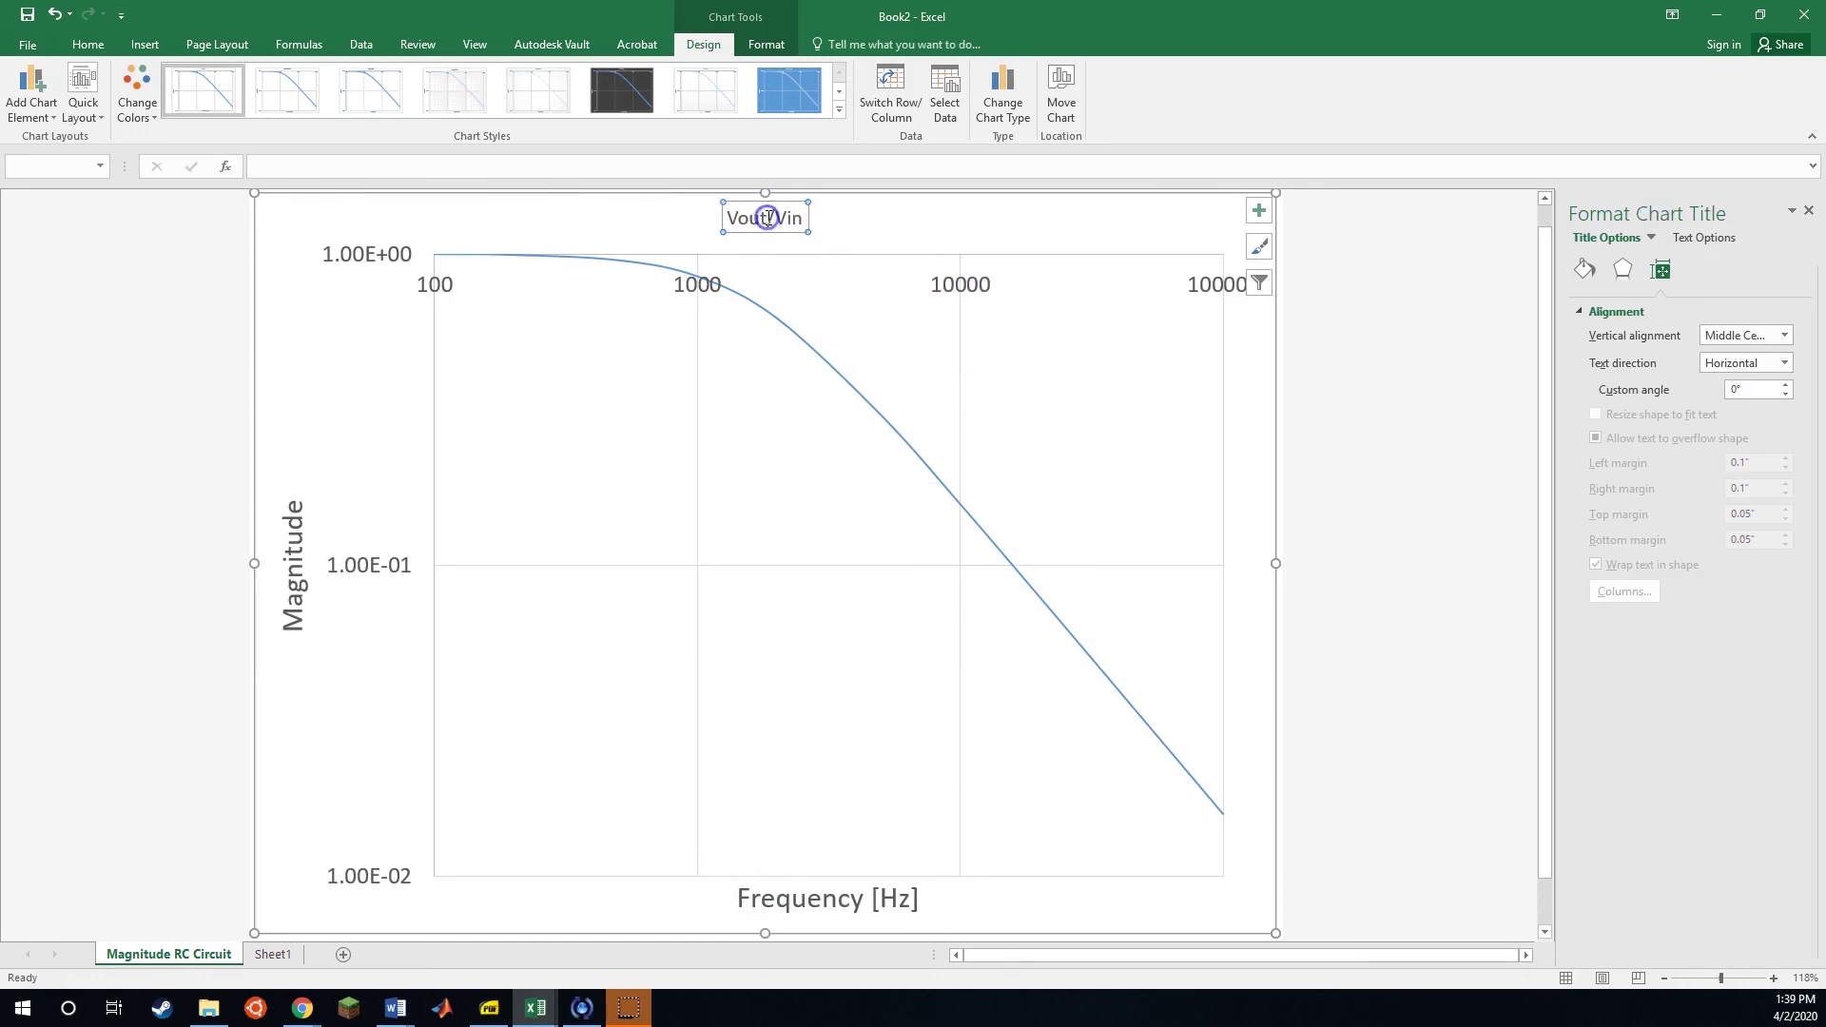
pyautogui.rightClick(767, 218)
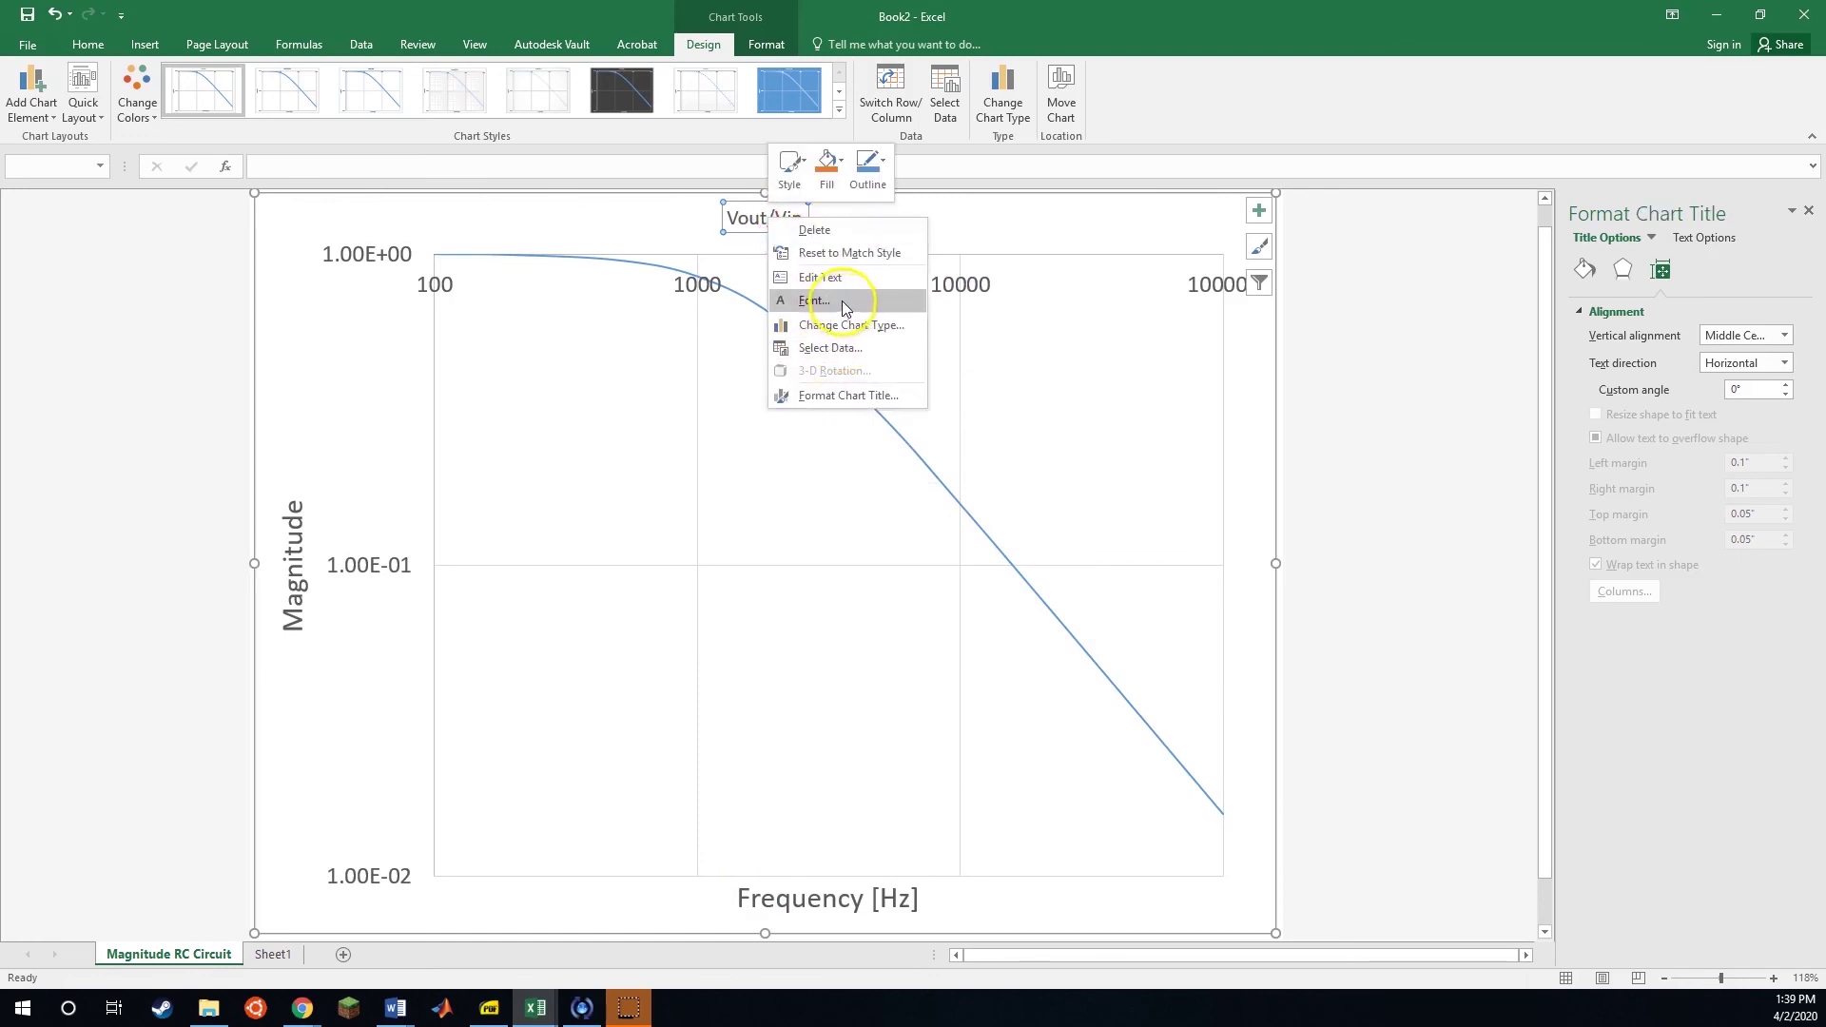
pyautogui.click(814, 301)
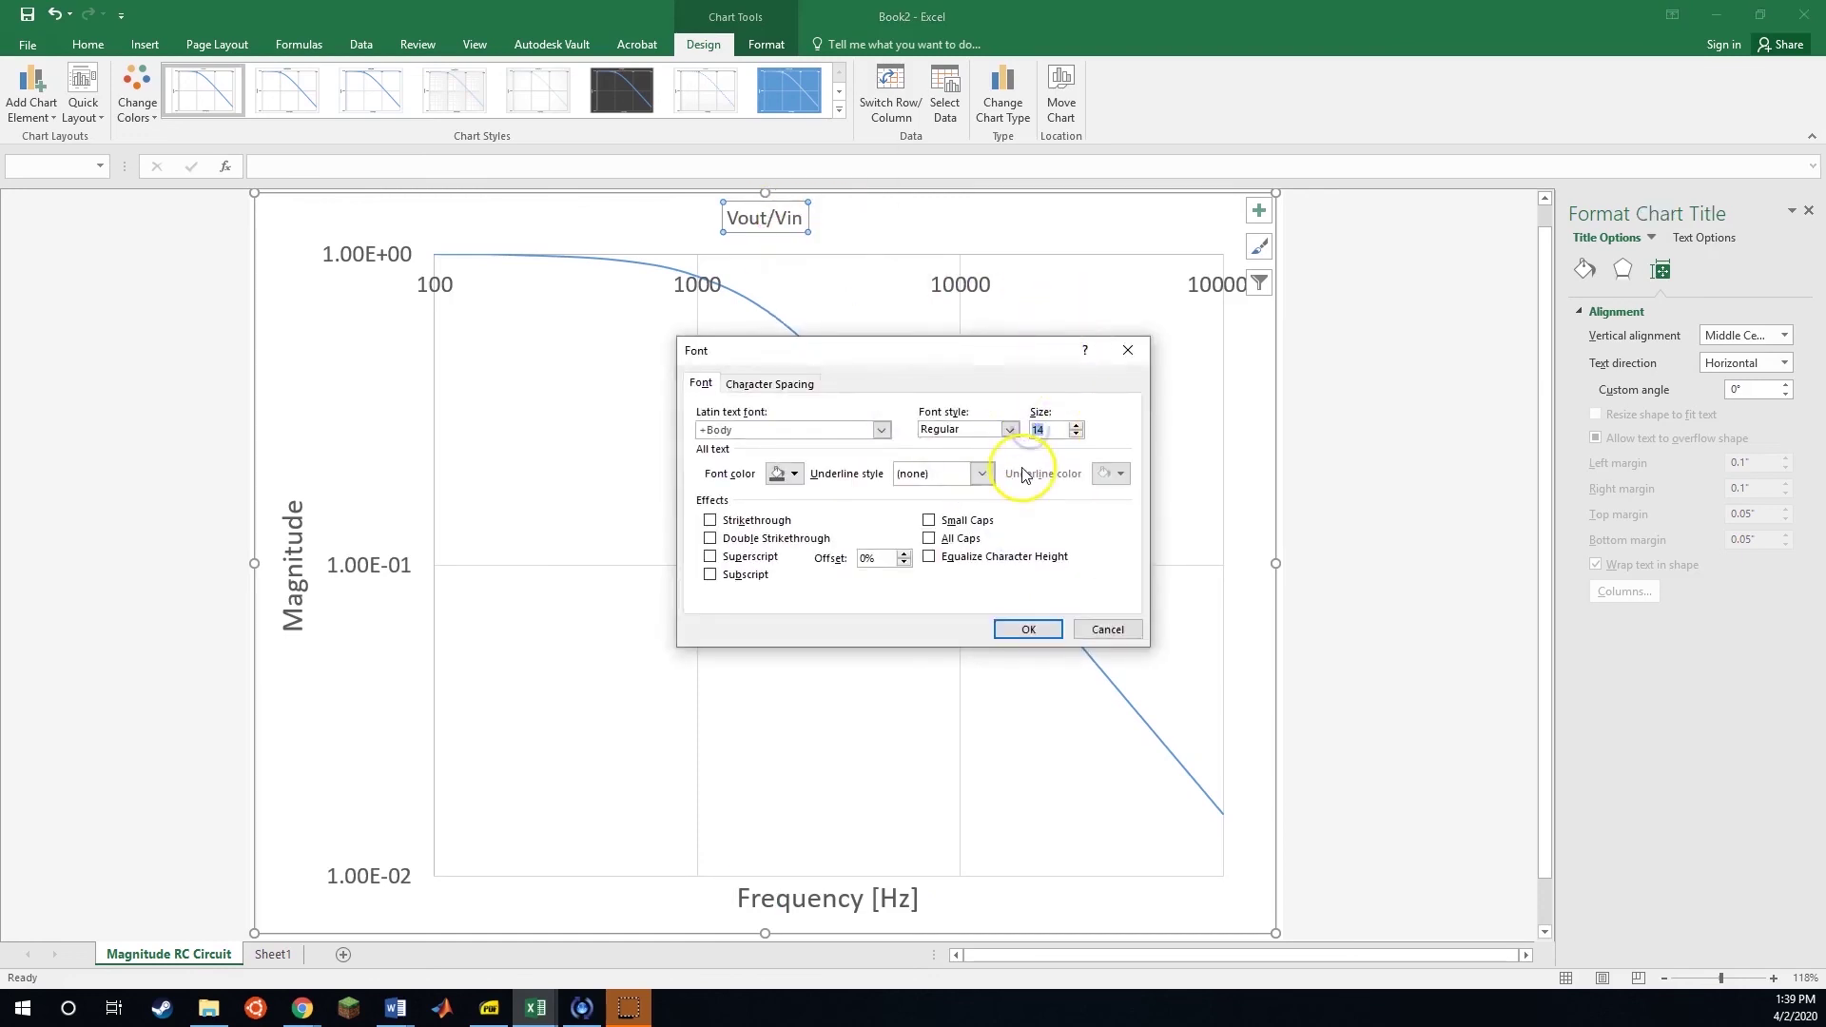
pyautogui.press('Return')
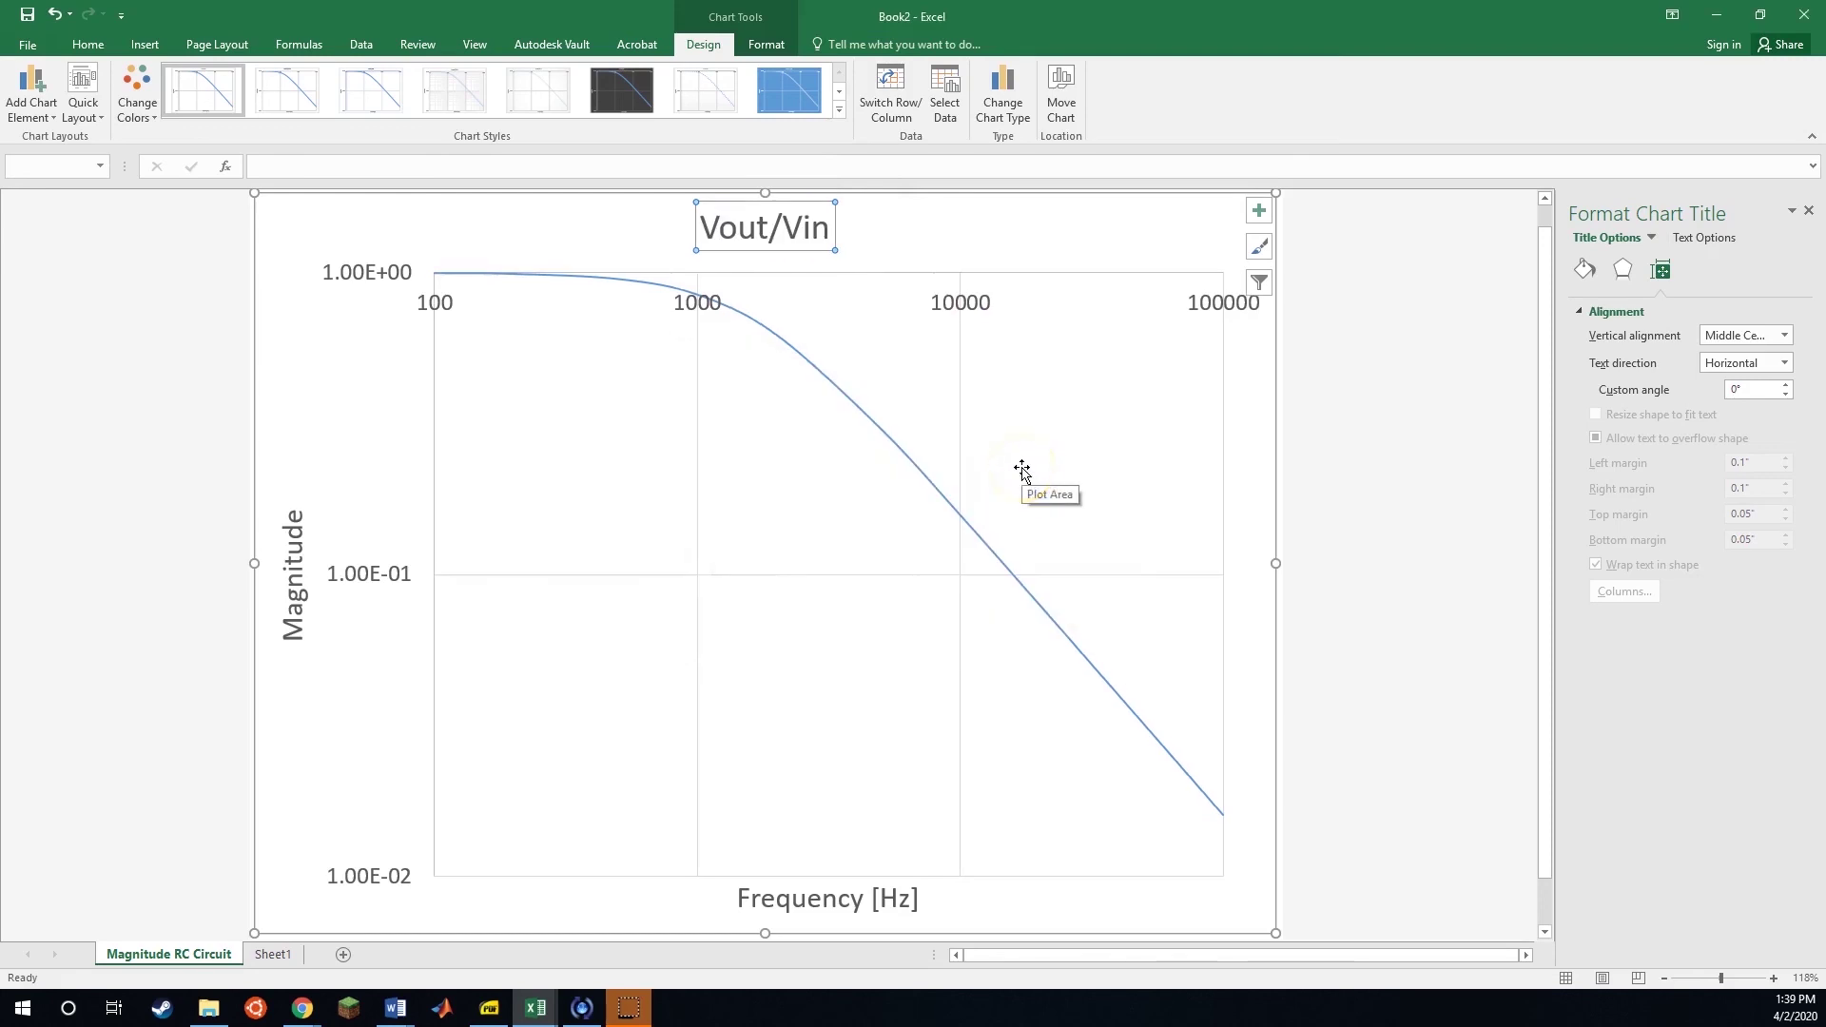
pyautogui.click(1229, 310)
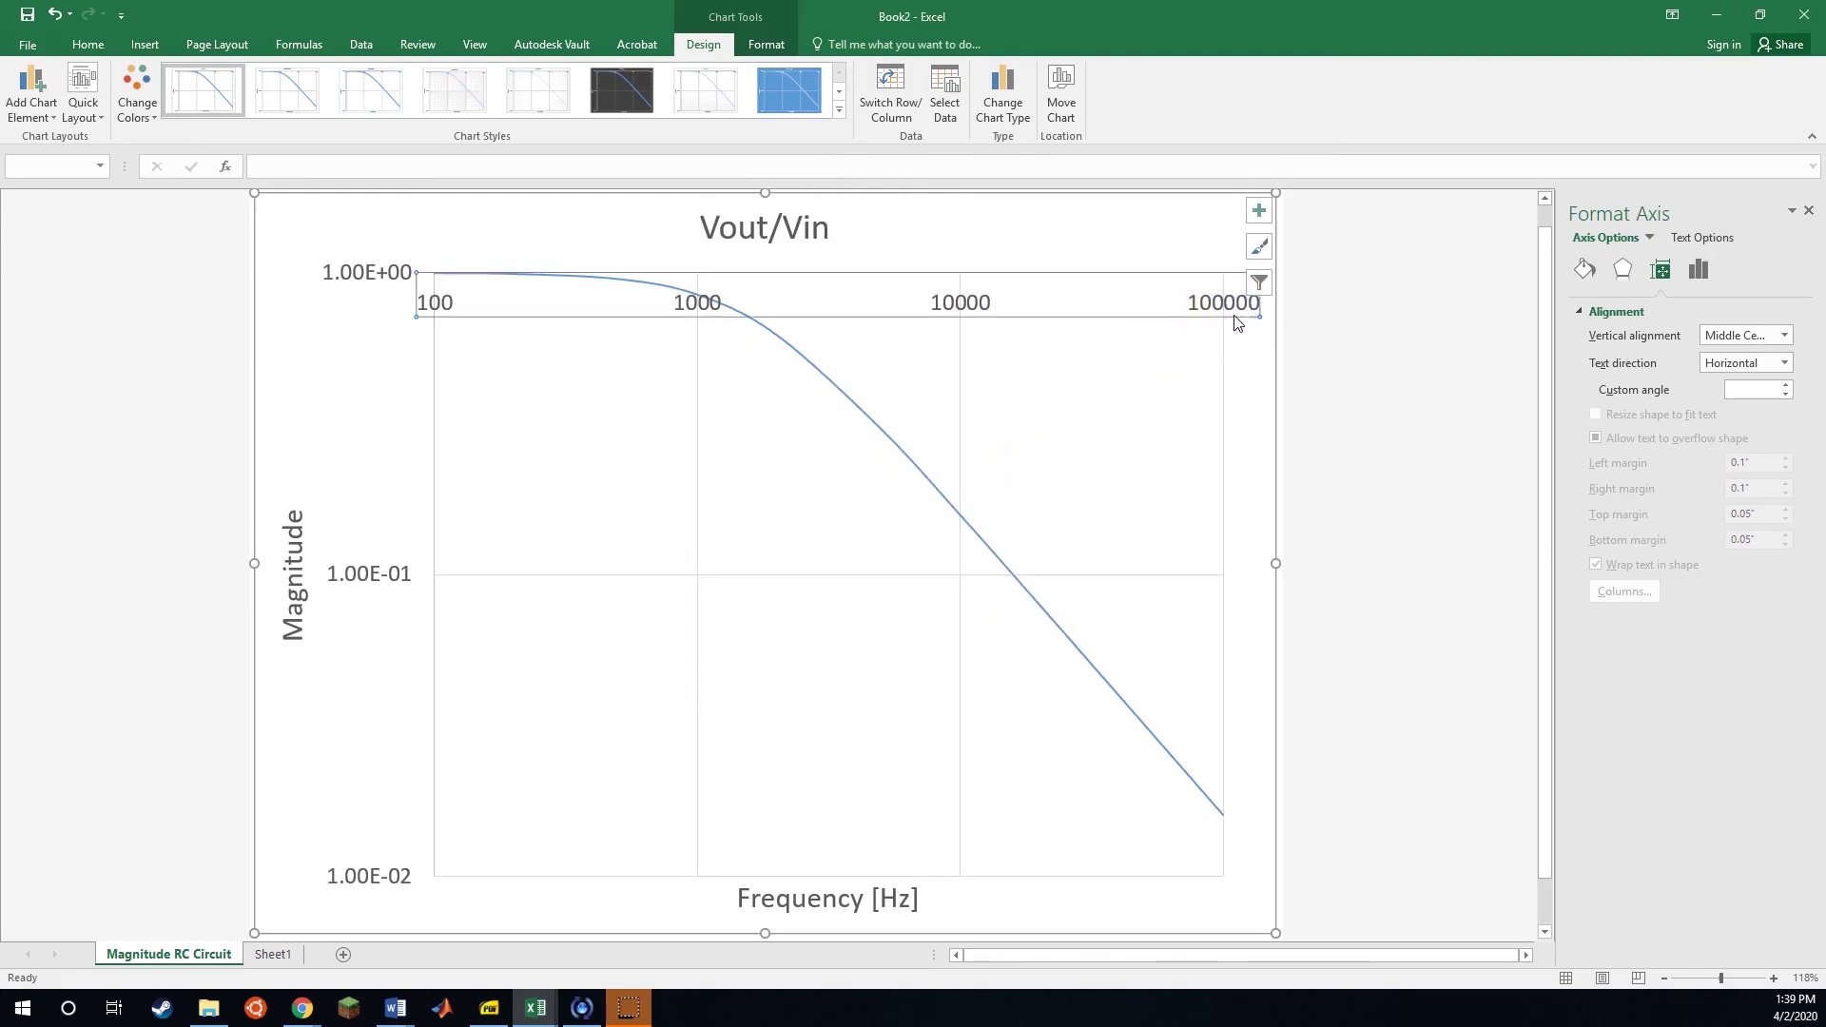
# - Set the horizontal axis Label Position to Low so frequency numbers sit at the bottom
pyautogui.click(1222, 325)
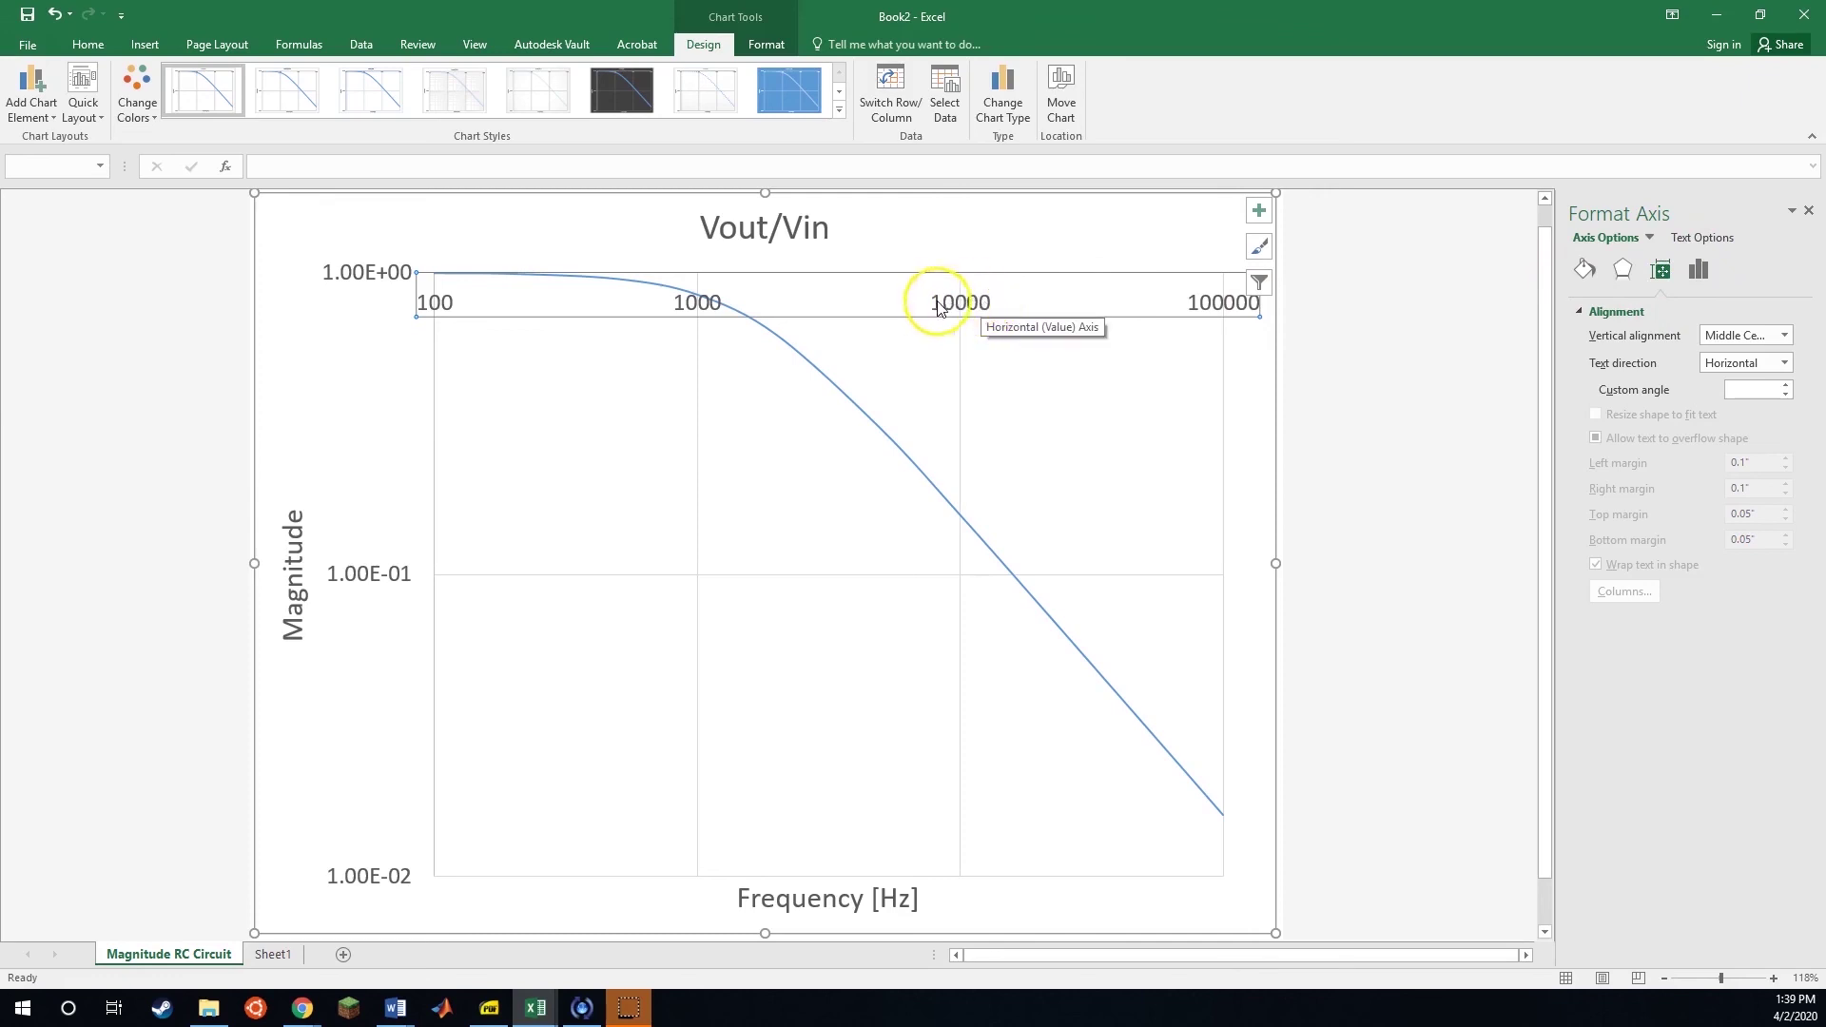
pyautogui.click(1700, 271)
pyautogui.click(1602, 314)
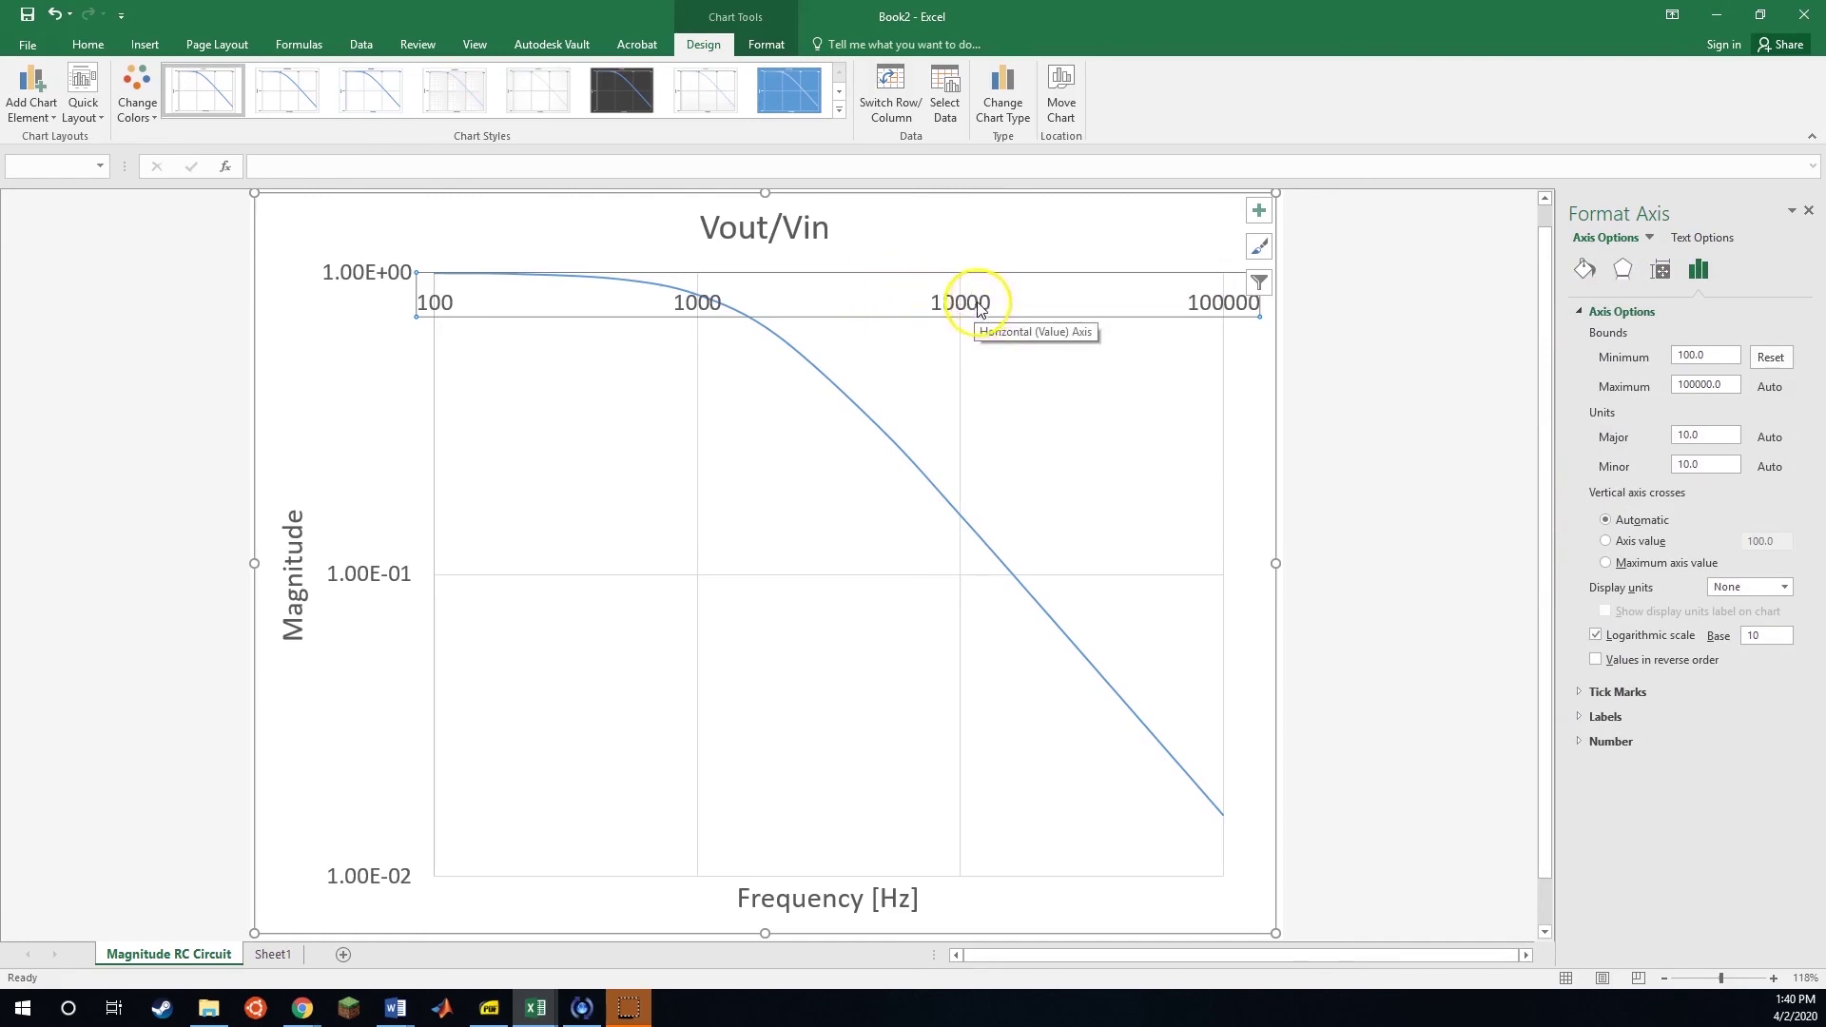
pyautogui.click(1582, 720)
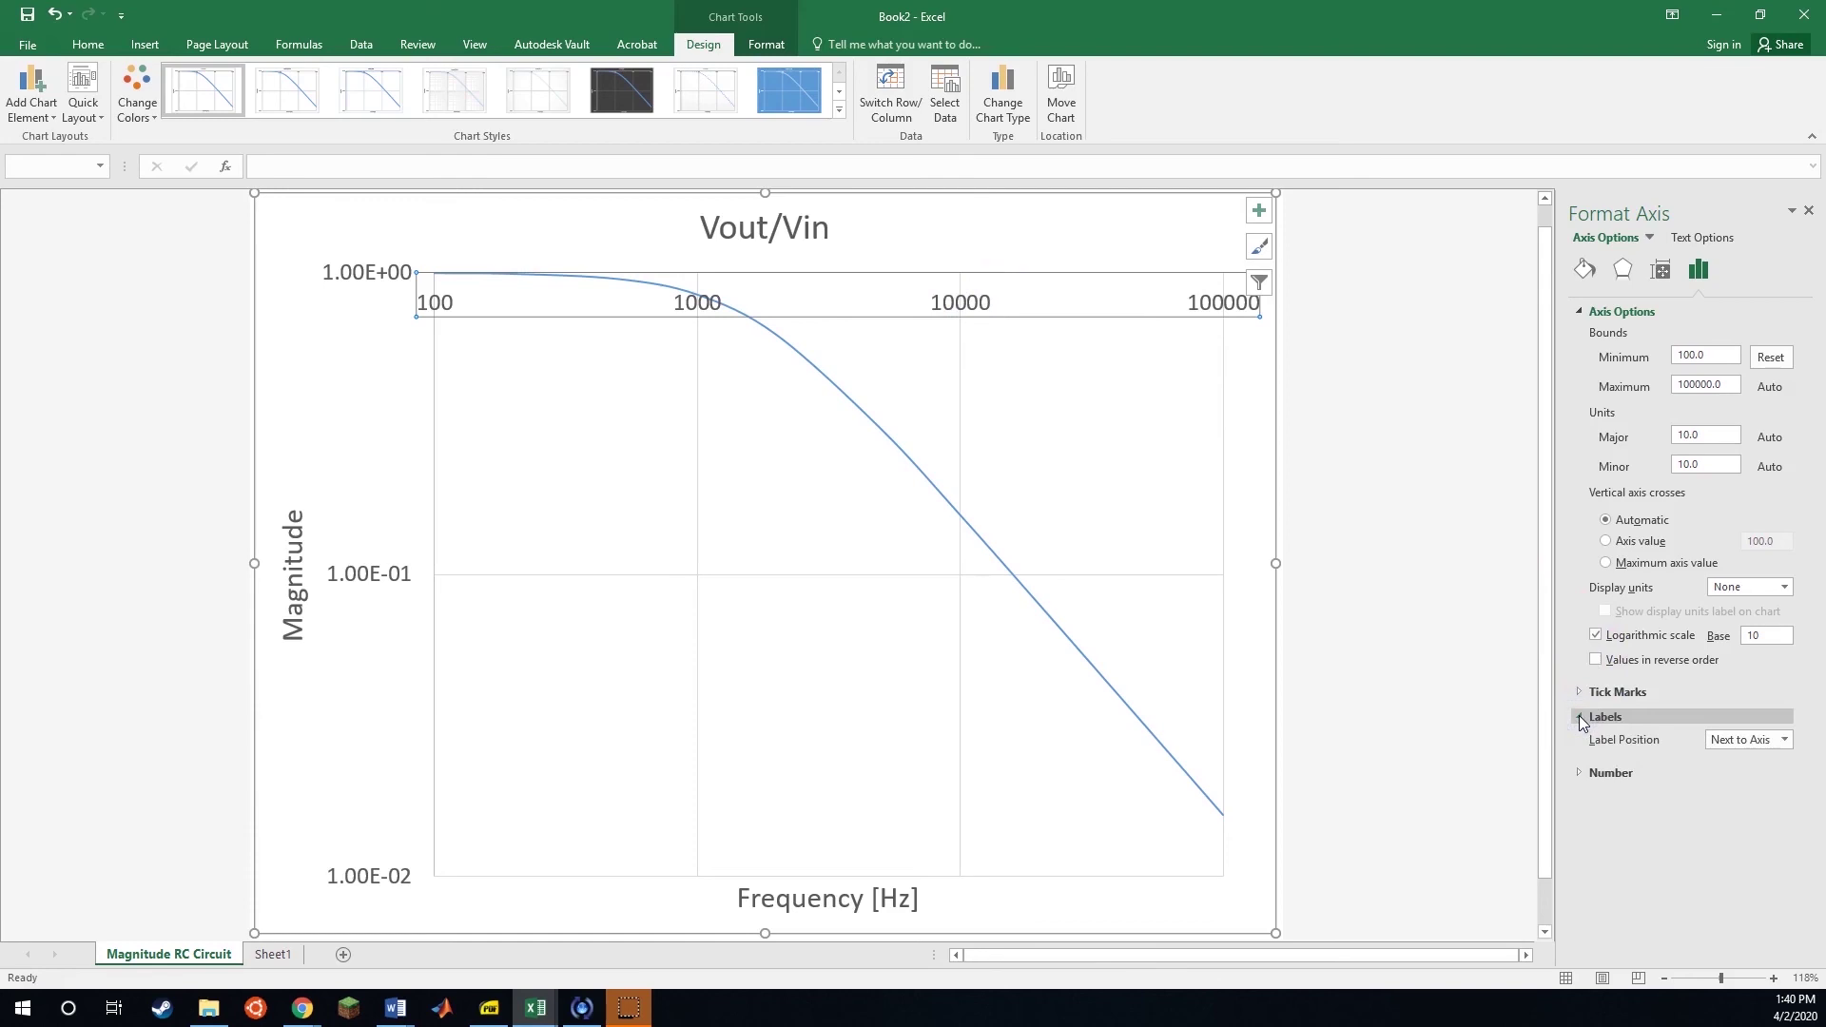
pyautogui.click(1724, 742)
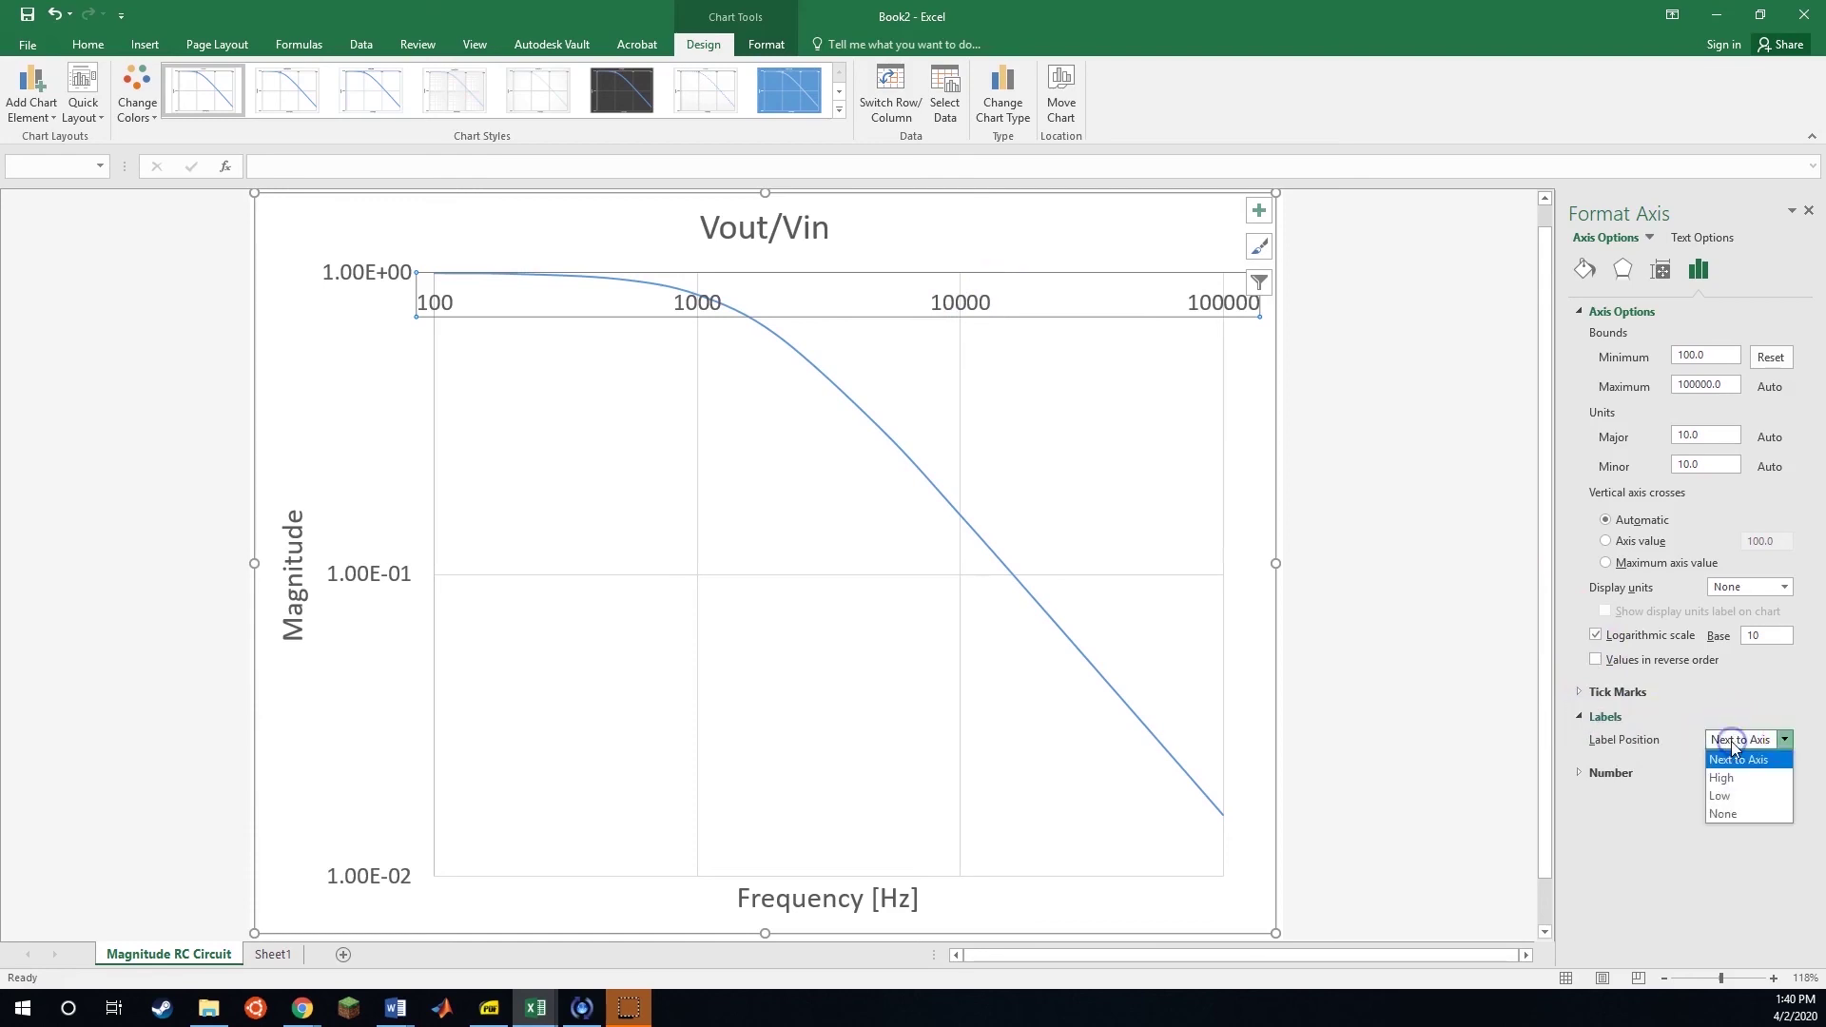
pyautogui.click(1731, 797)
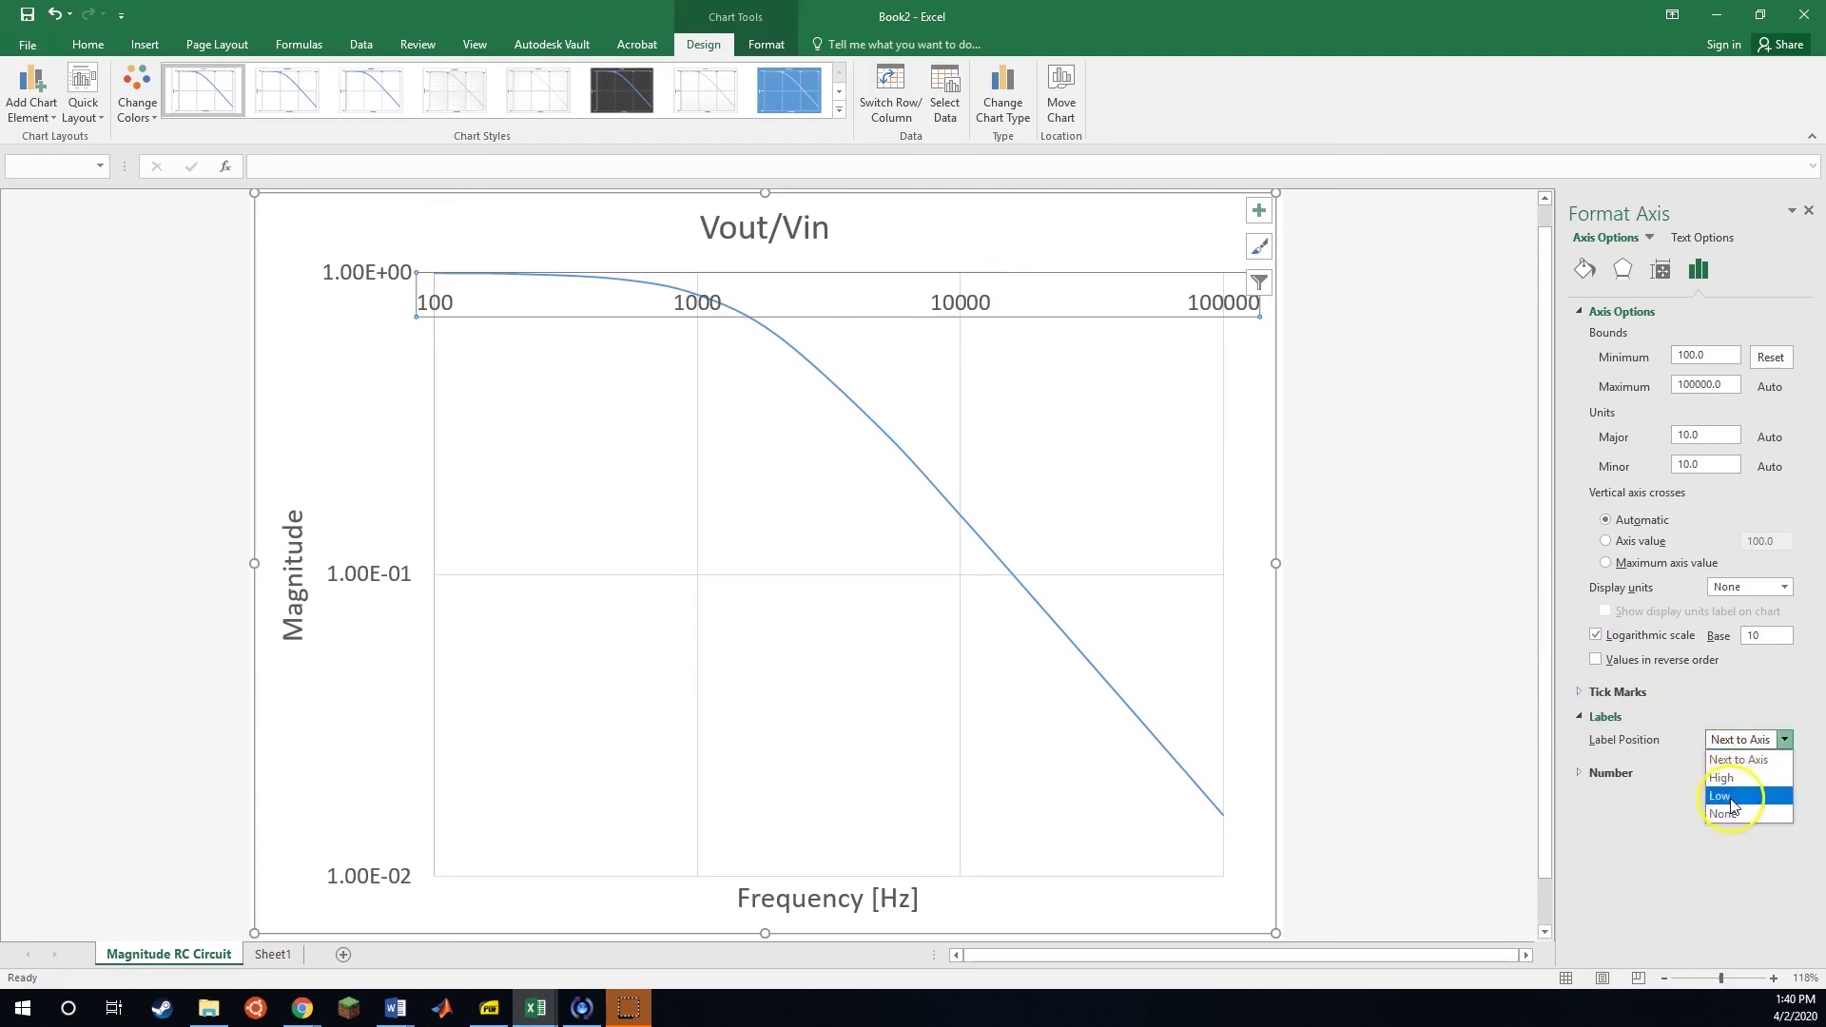
pyautogui.click(1796, 795)
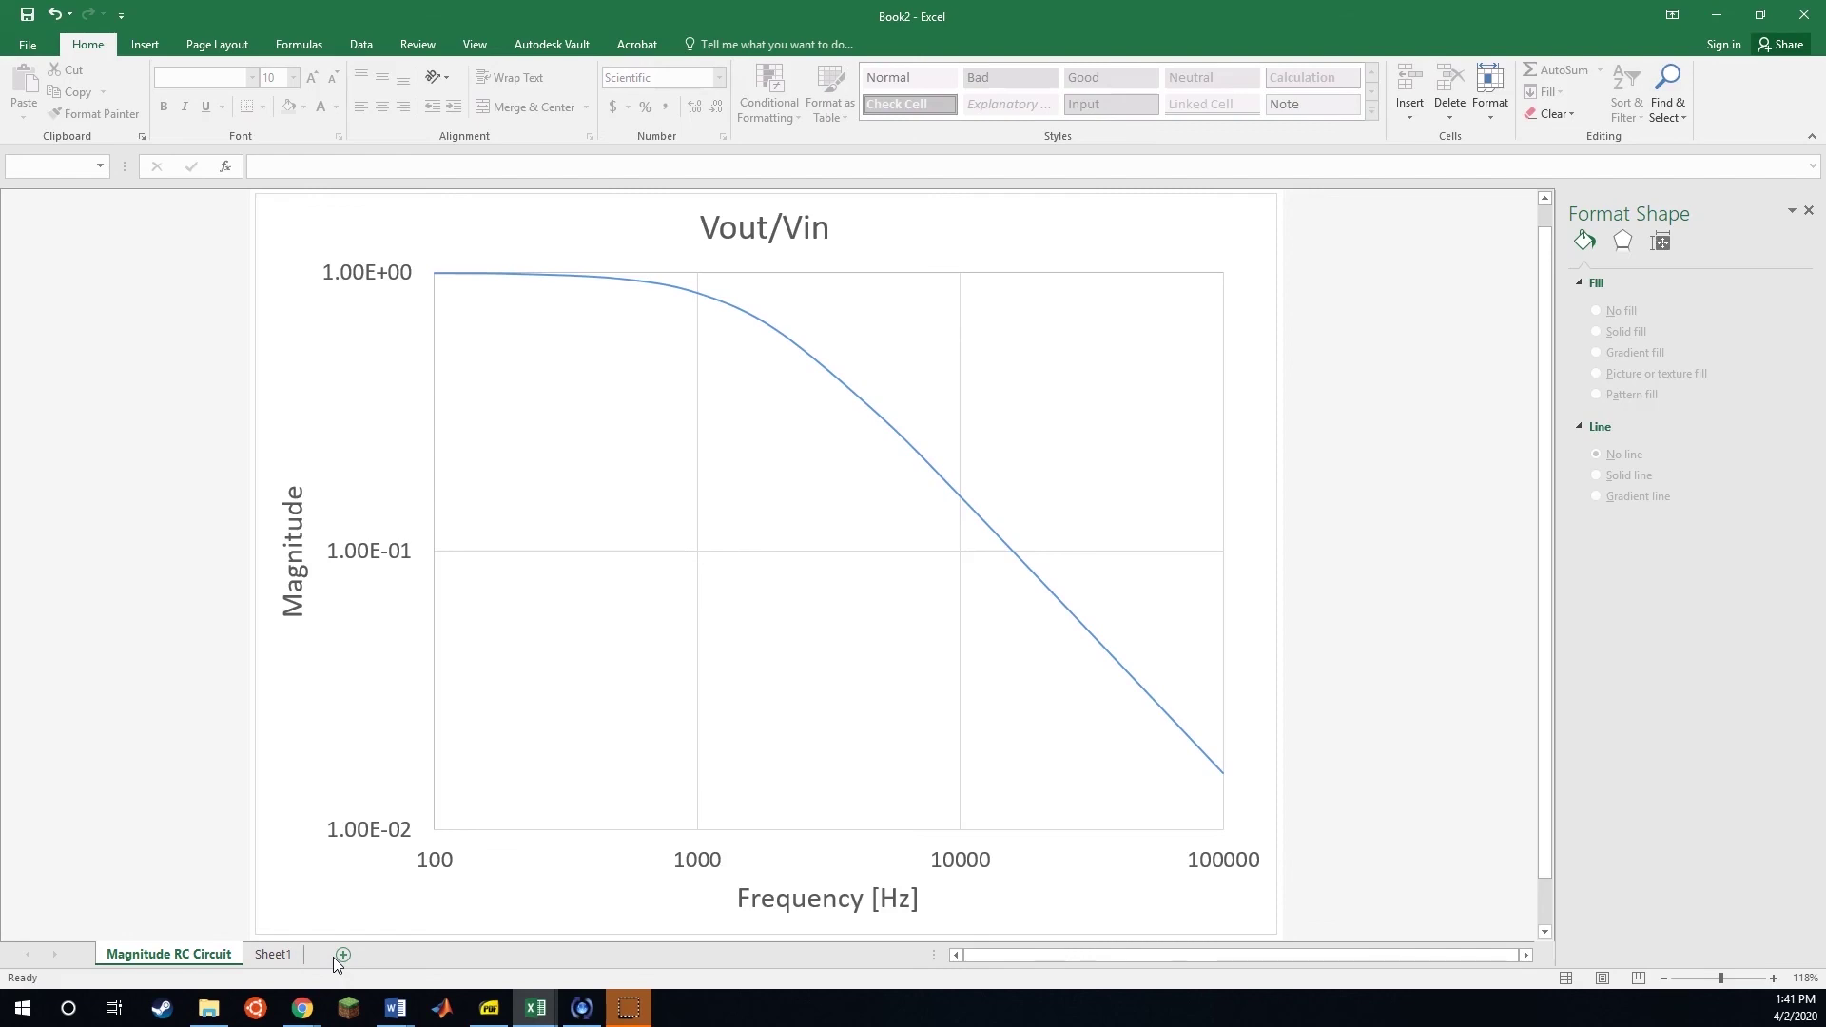
# - Return to Sheet1's data table
pyautogui.click(273, 953)
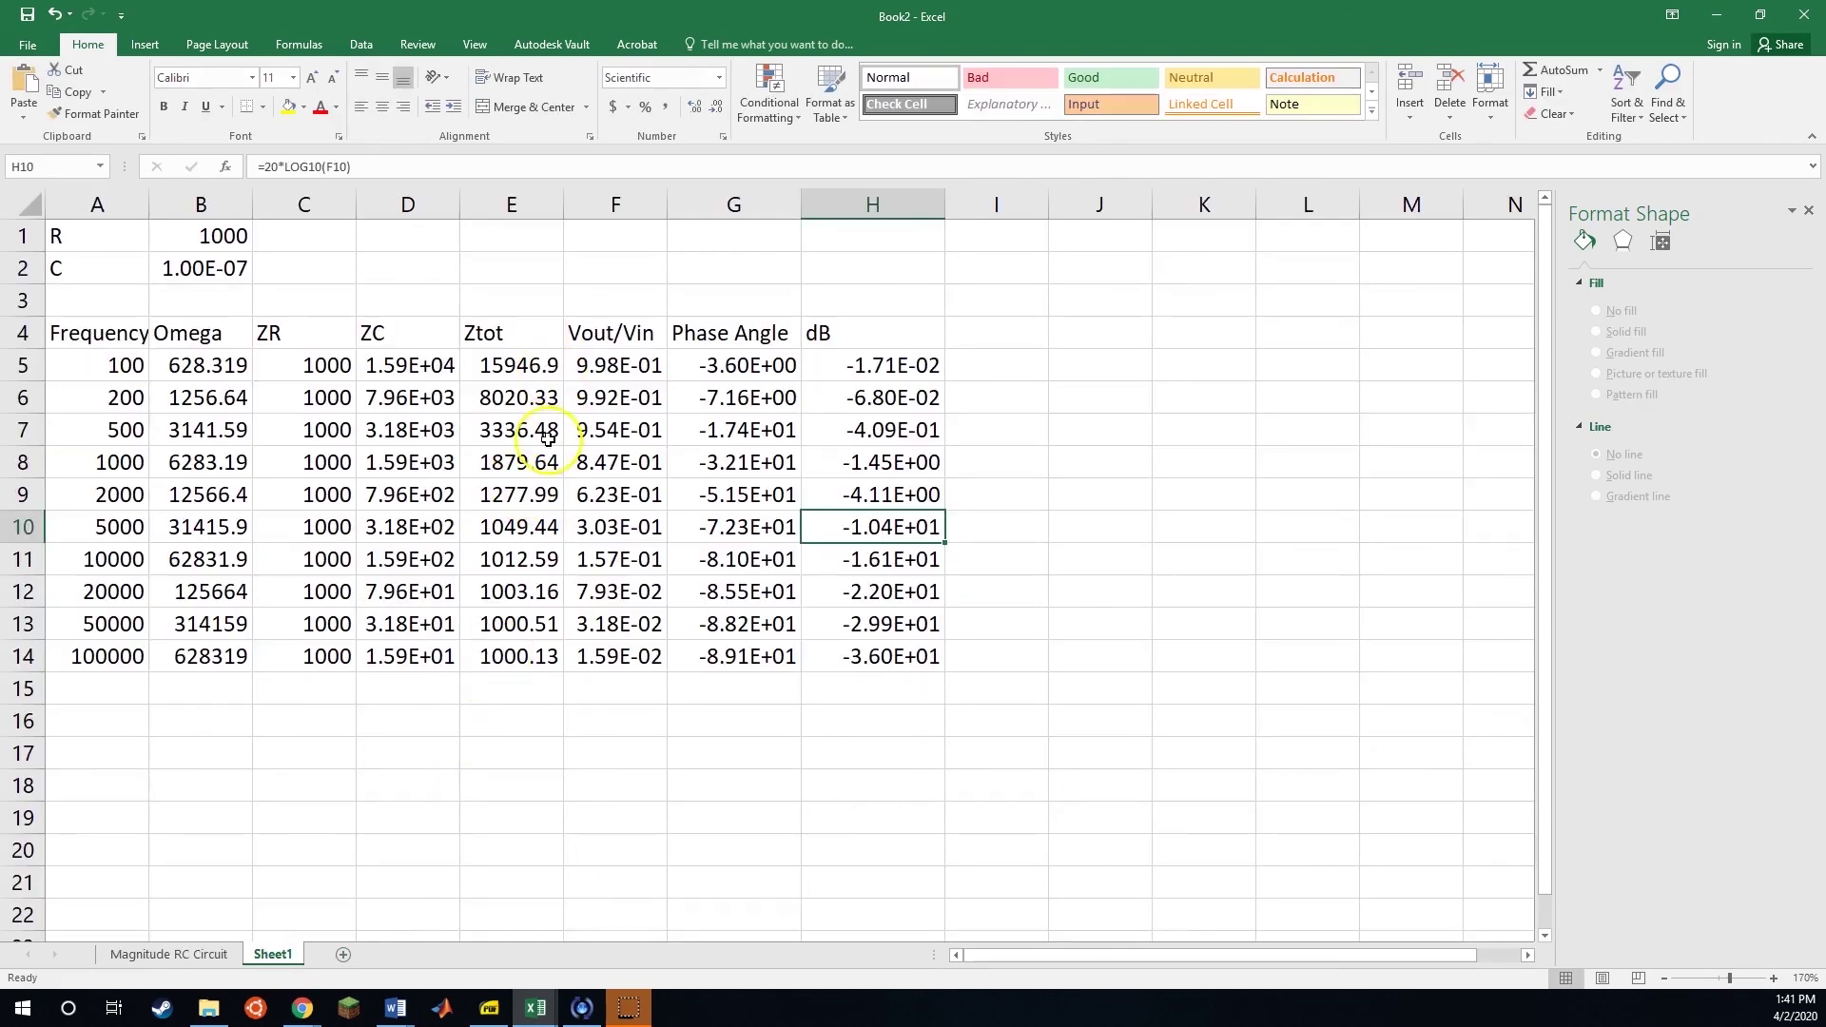